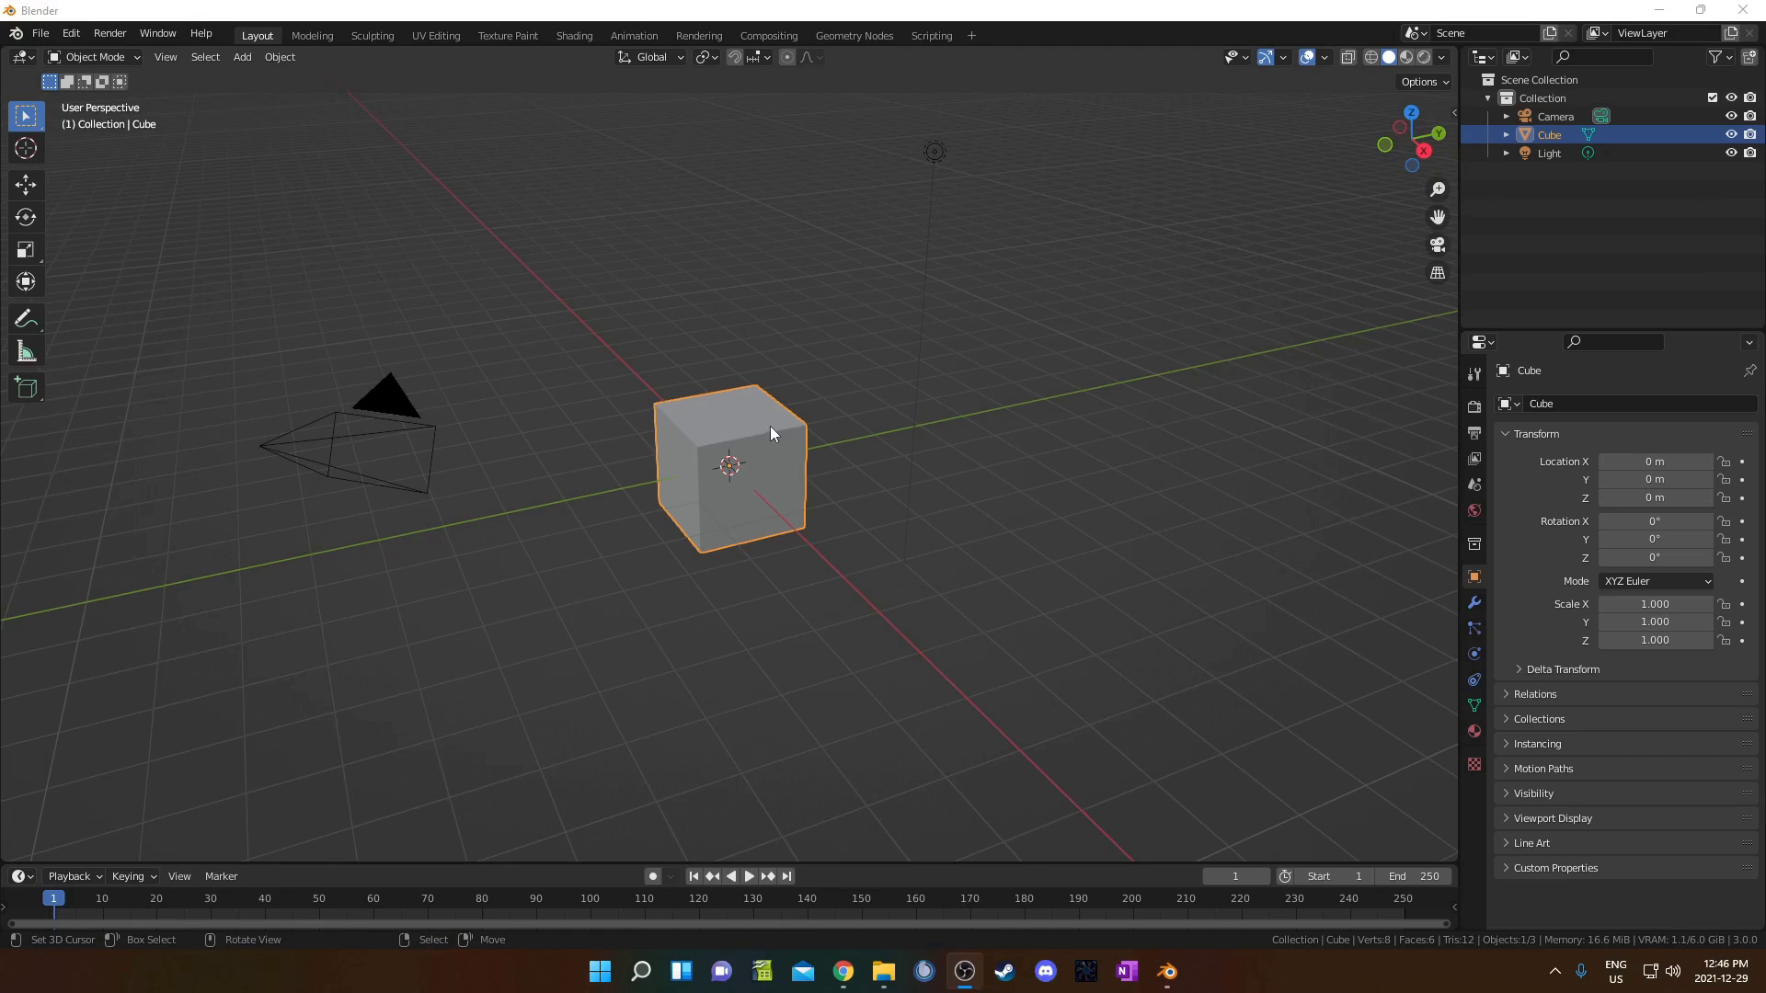
Step: Replace the default cube with a mesh plane at the scene origin
middle_click_drag(770, 427, 773, 454)
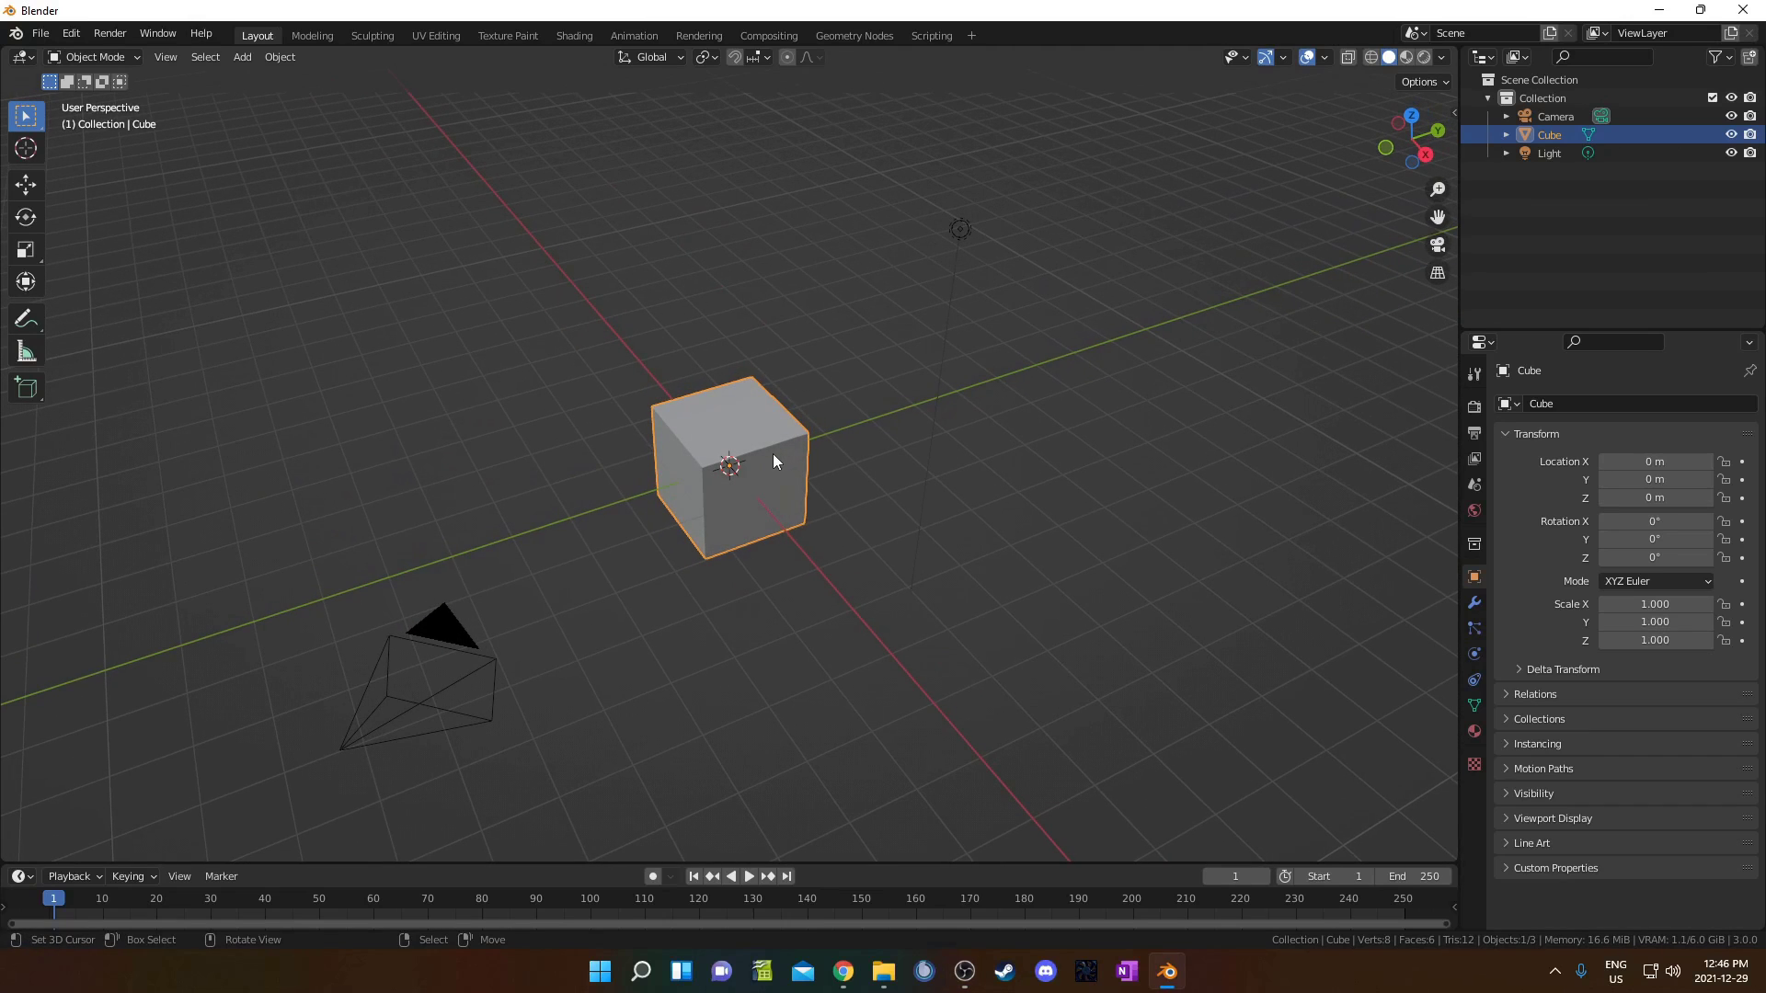
key("x")
left_click(773, 450)
key("shift+a")
mouse_move(773, 450)
left_click(858, 453)
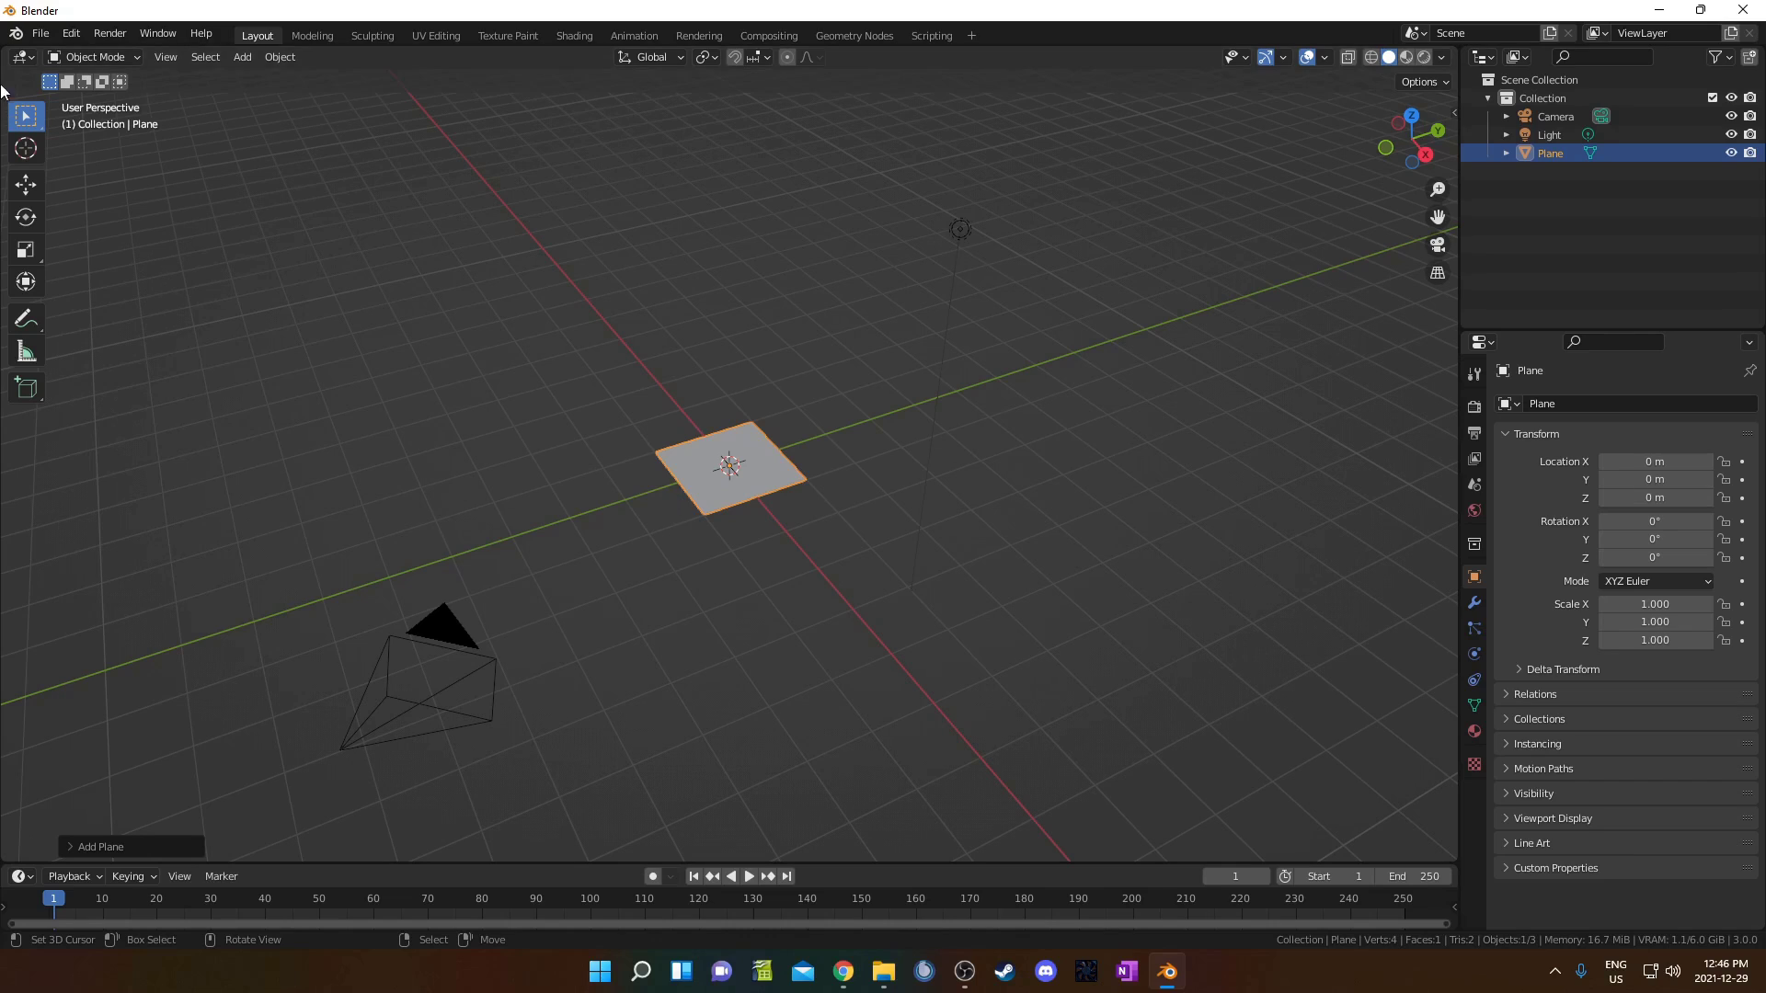
Step: Turn the main viewport into a Shader Editor without its sidebar and assign the existing Material to the plane
left_click(23, 56)
left_click(71, 231)
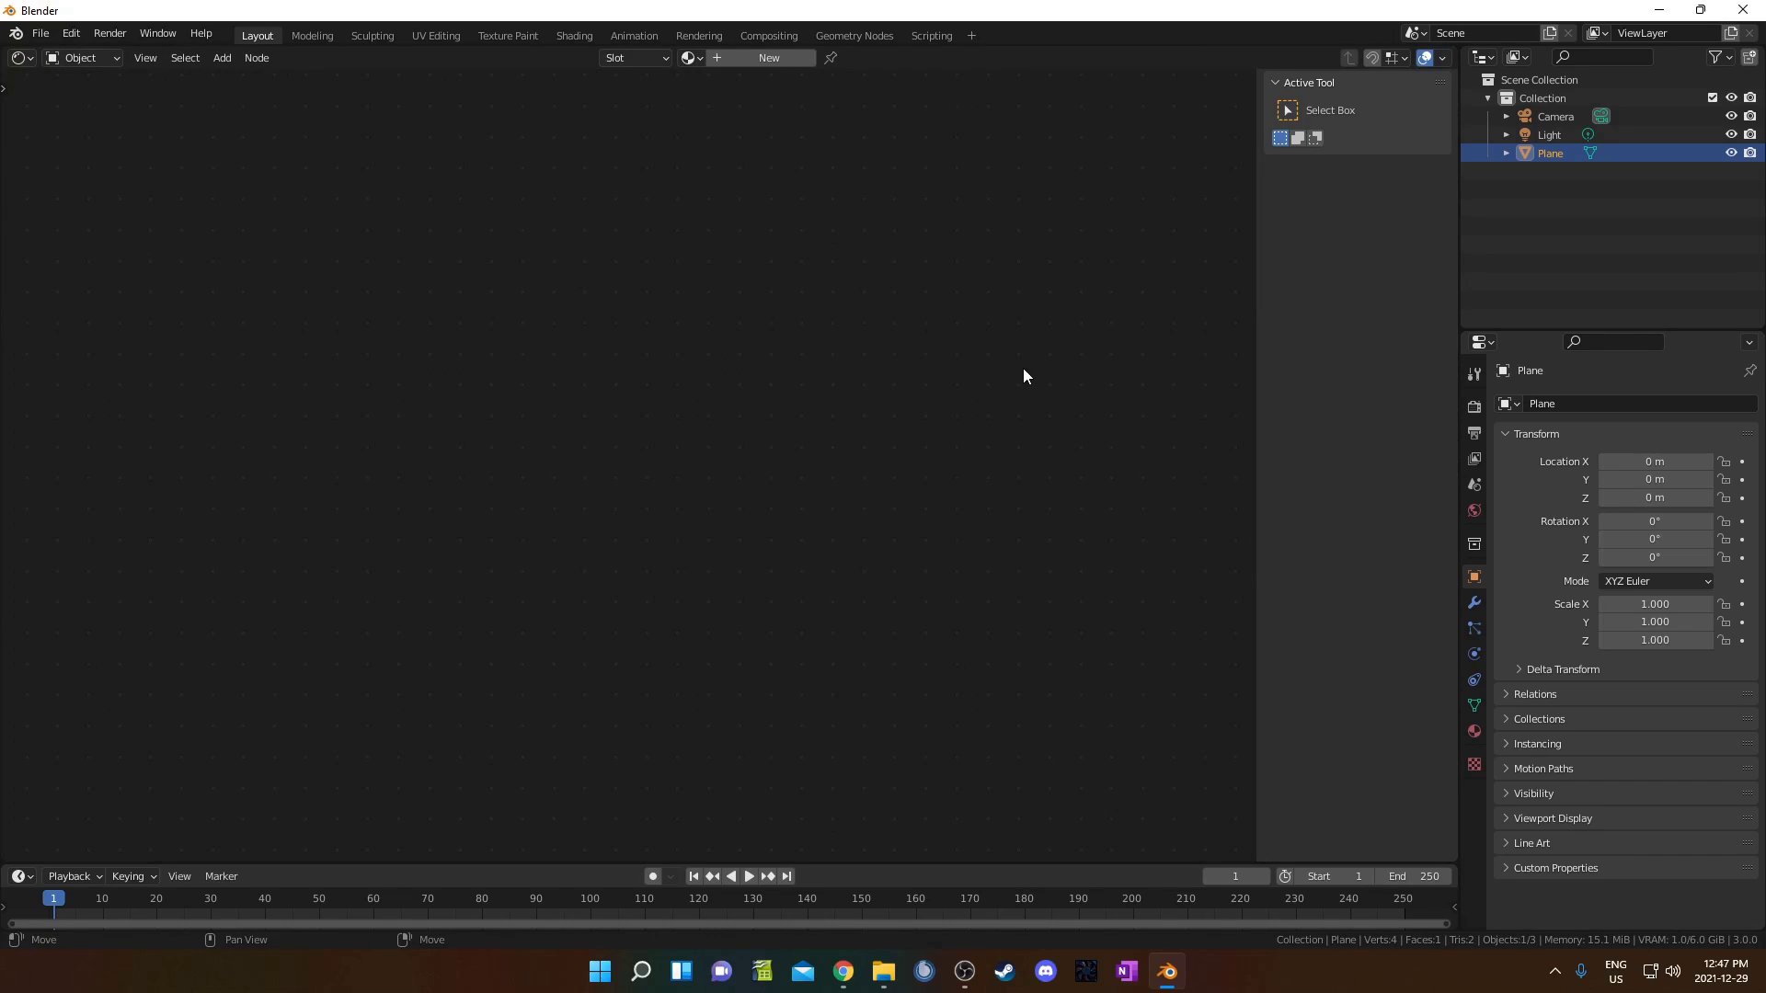
left_click(691, 58)
left_click(713, 88)
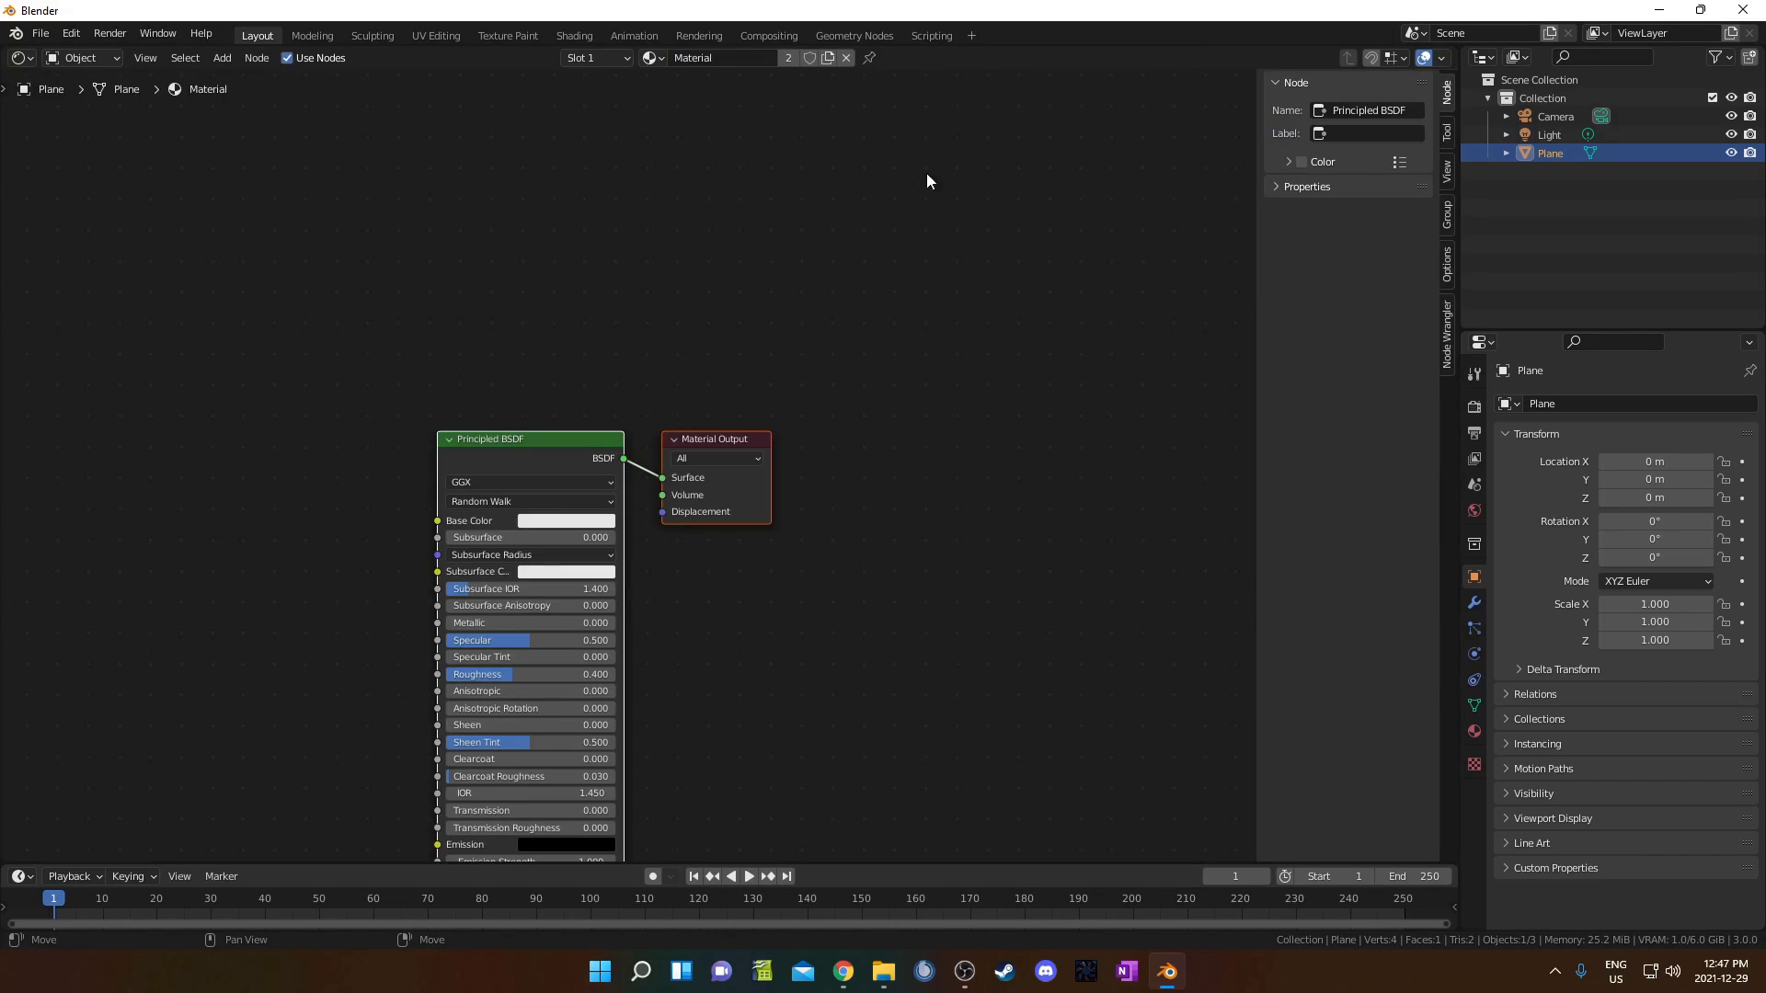
key("n")
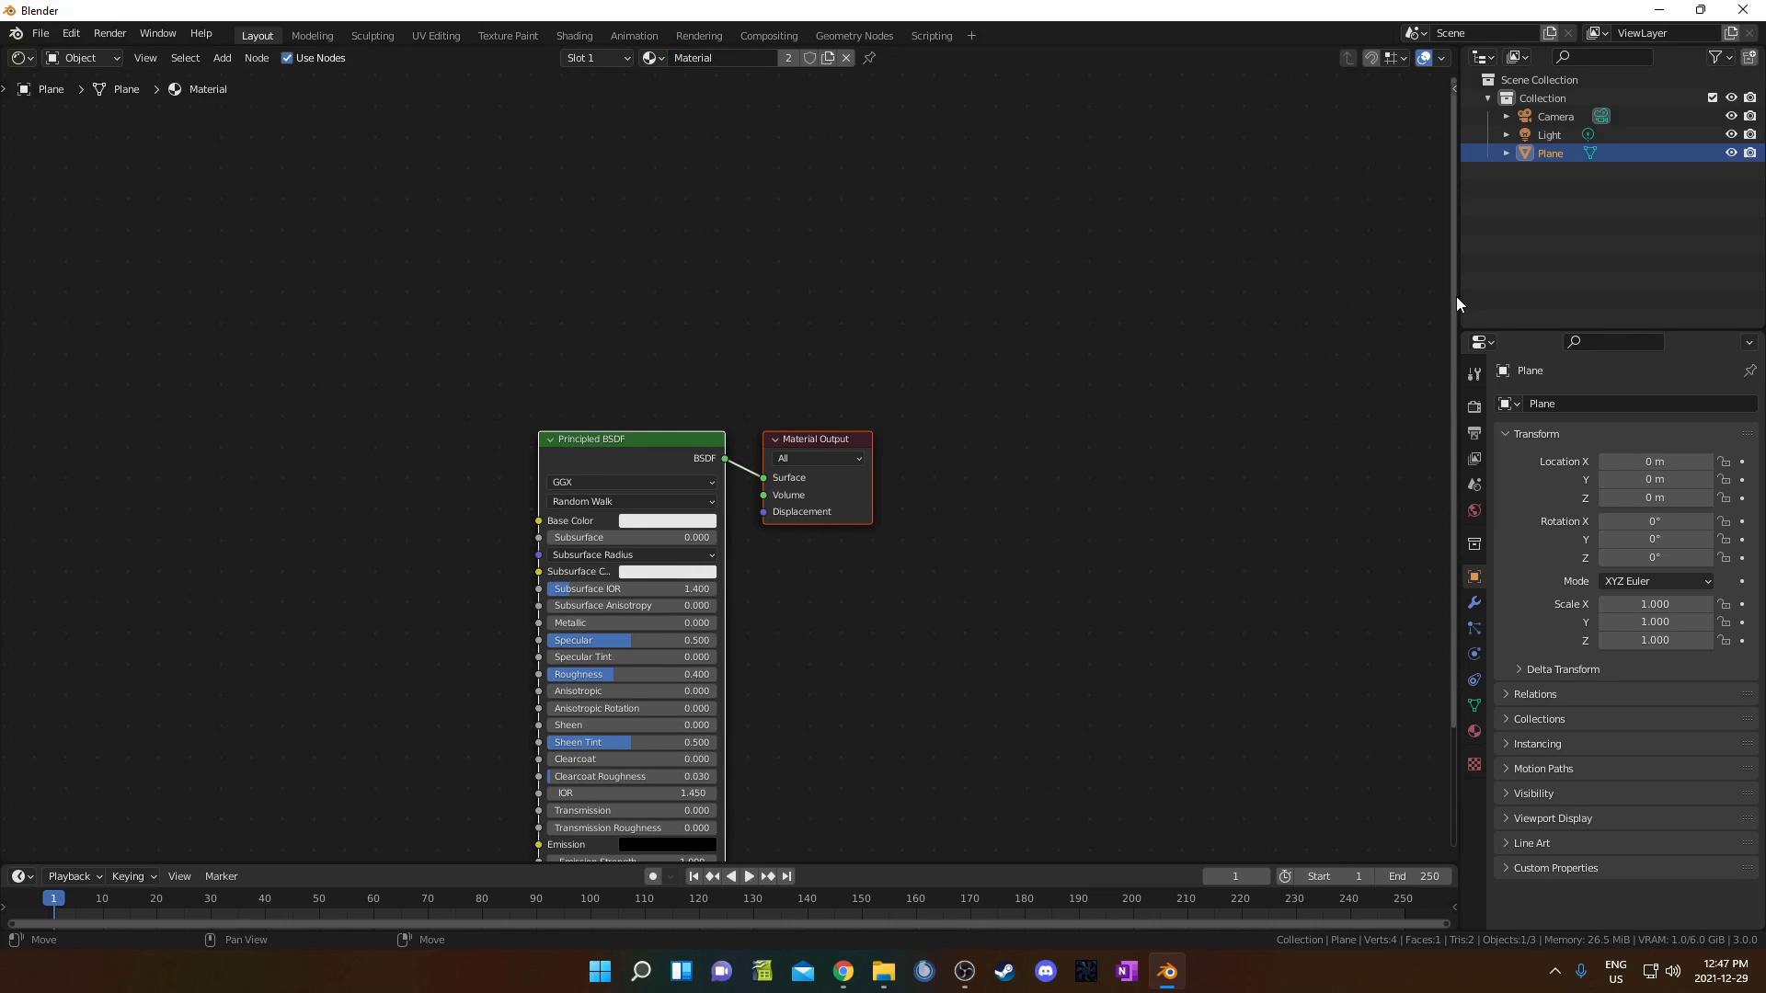
Step: Enlarge the Outliner area and turn it into a 3D Viewport showing the plane shaded from above
left_click_drag(1455, 296, 1225, 303)
left_click_drag(1322, 329, 1321, 485)
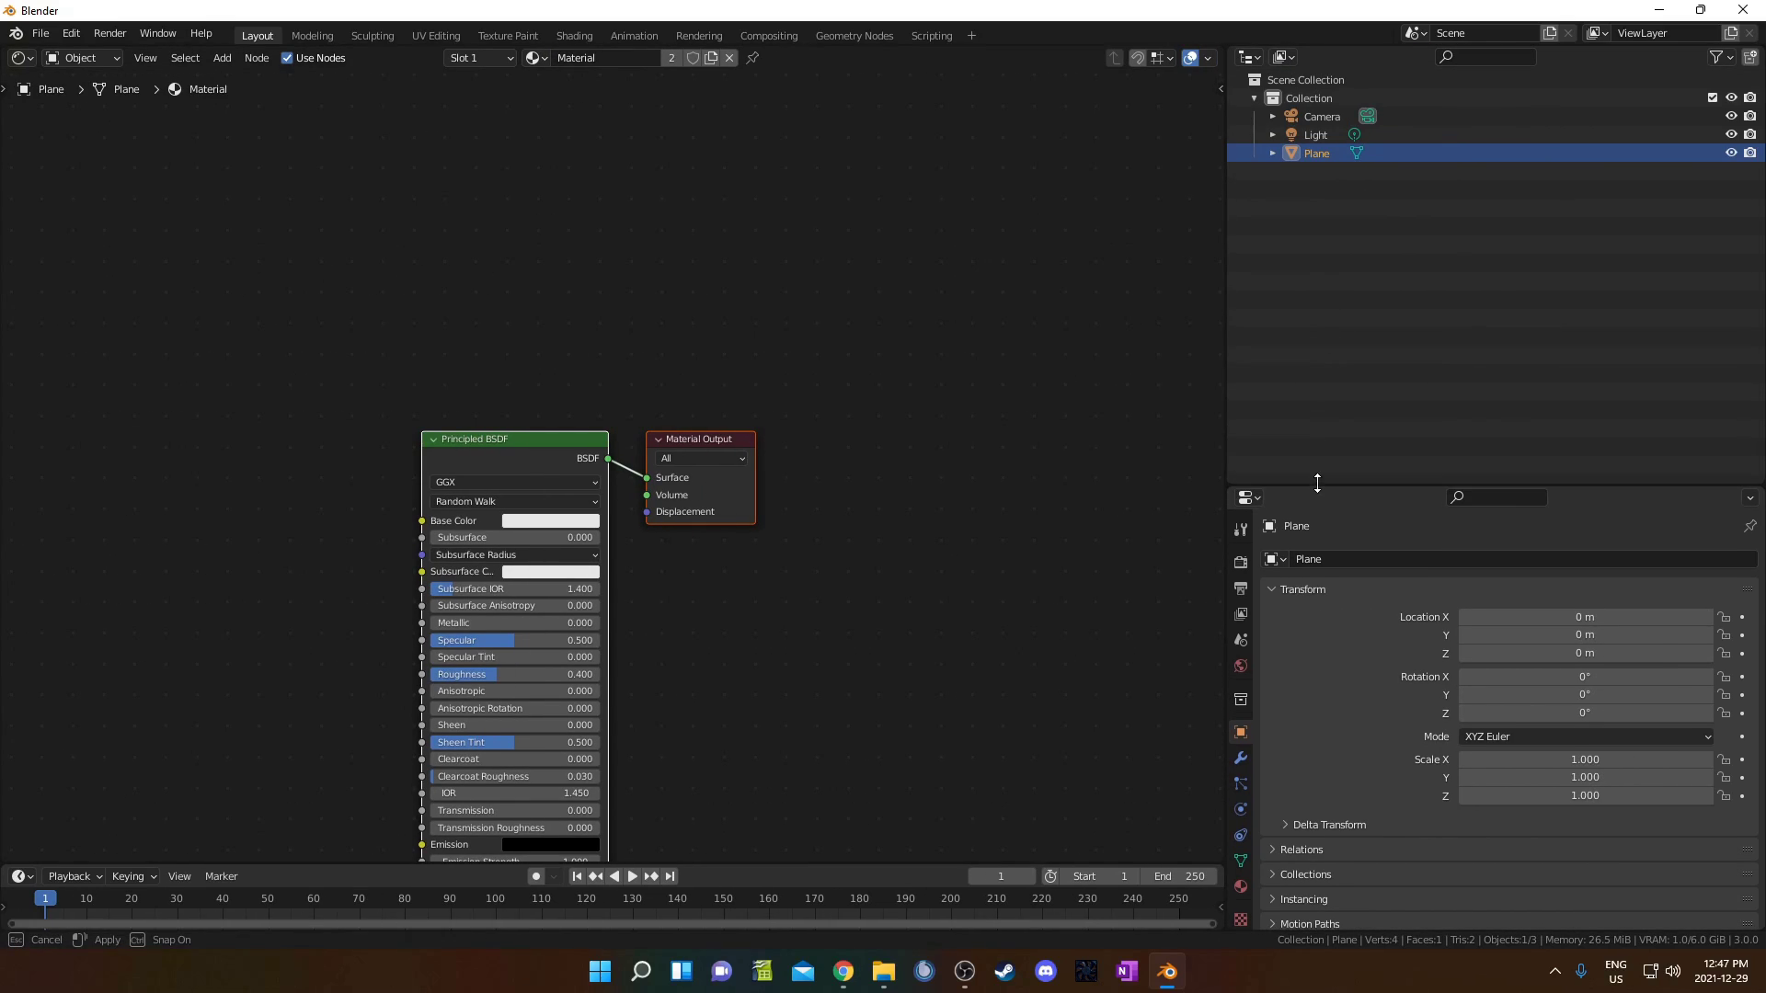
left_click(1249, 57)
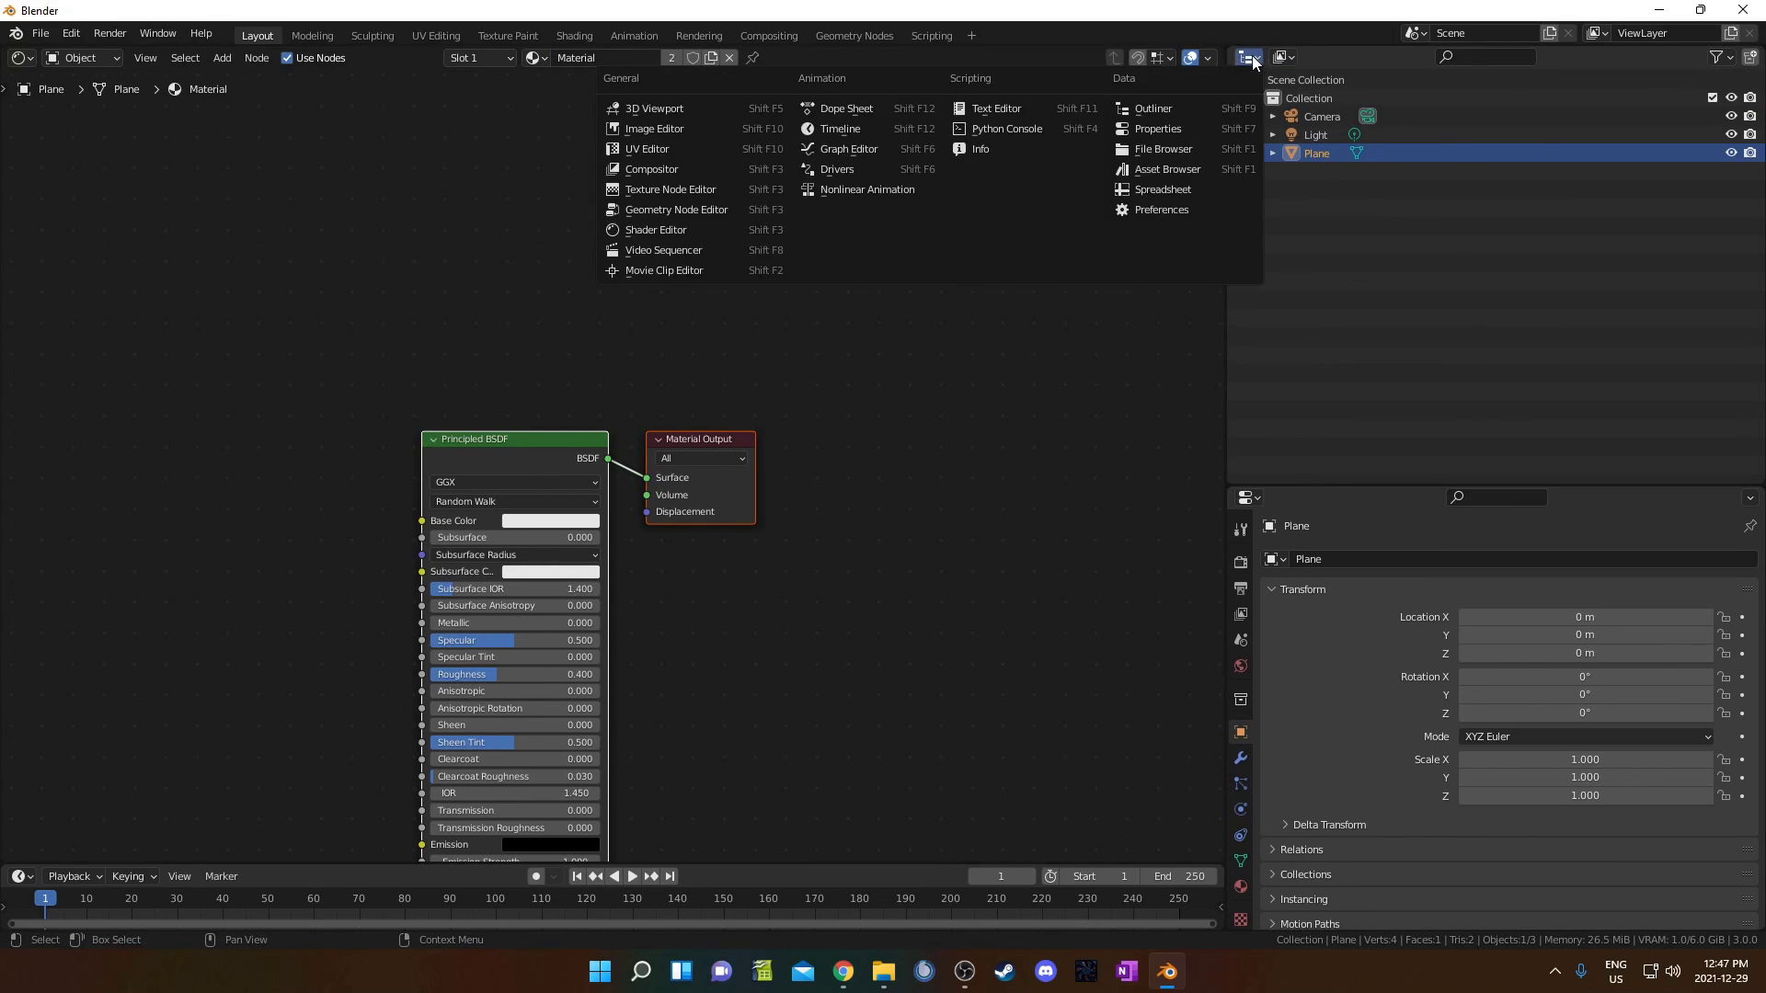
left_click(715, 107)
key("z")
left_click(1481, 141)
scroll(1404, 362, "up", 1)
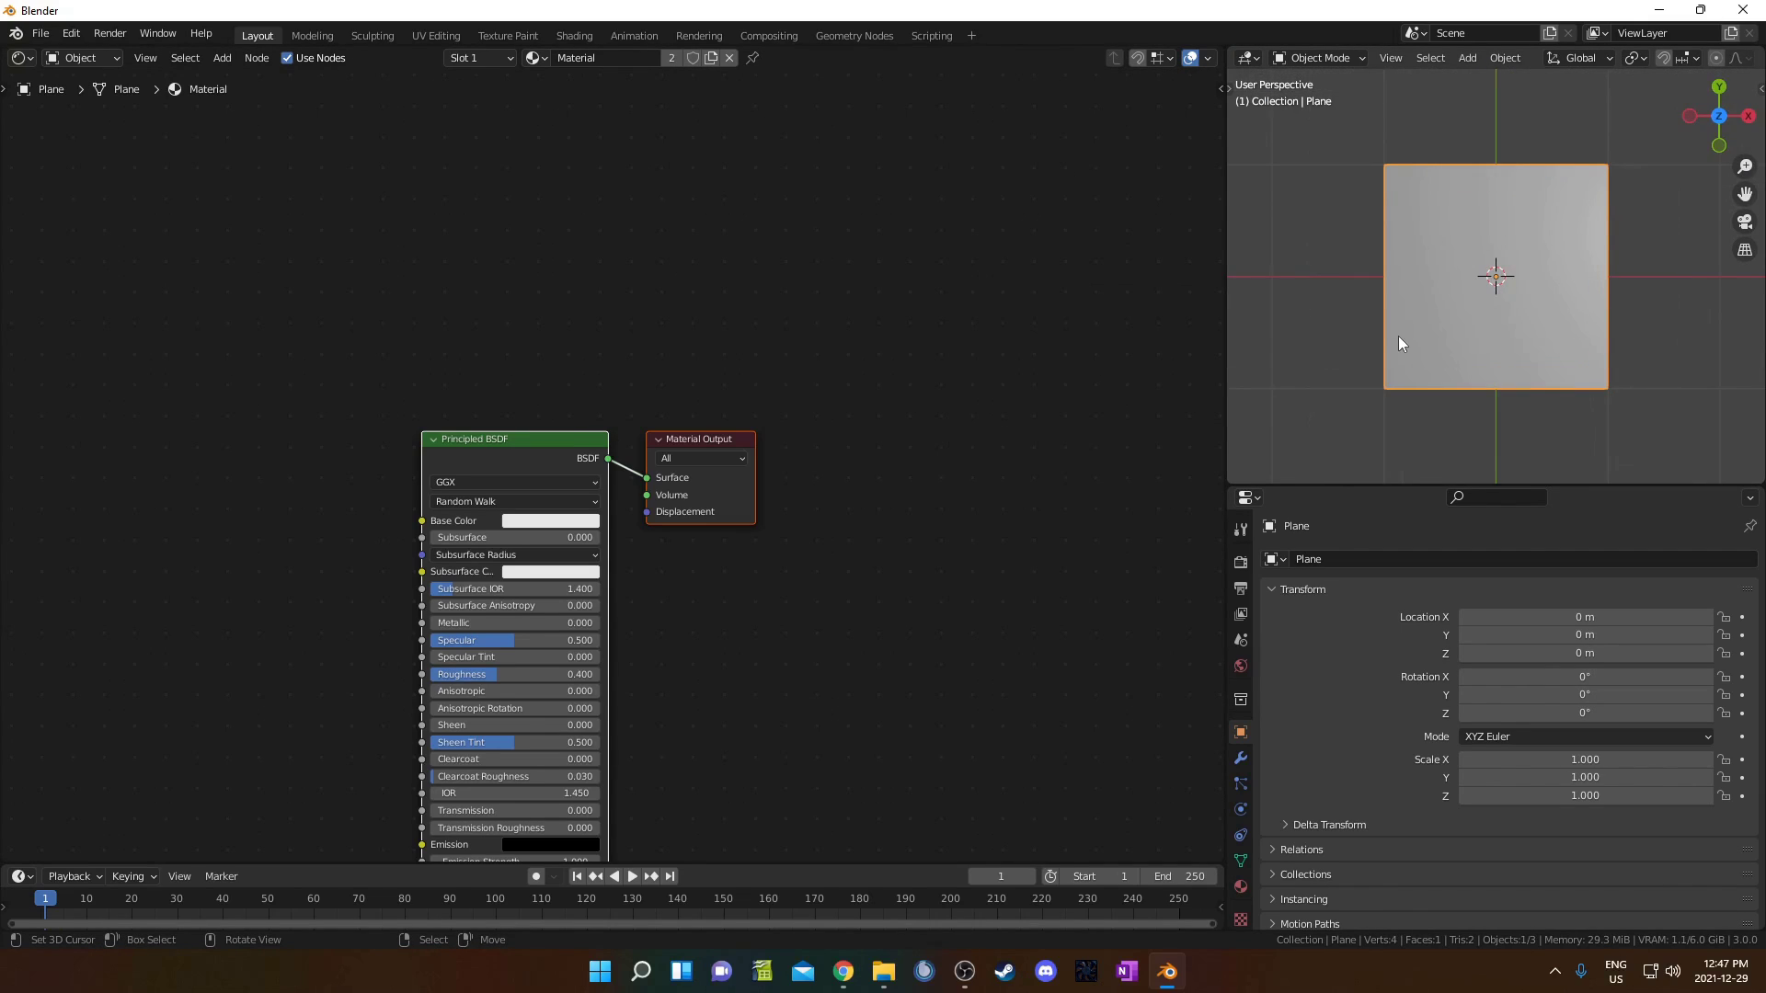
Step: Add the image file original_blake.png to the plane's material as a texture node beside the Principled BSDF
scroll(449, 543, "down", 4)
middle_click_drag(481, 493, 764, 361)
scroll(712, 405, "up", 1)
scroll(712, 406, "up", 1)
middle_click_drag(670, 414, 715, 480)
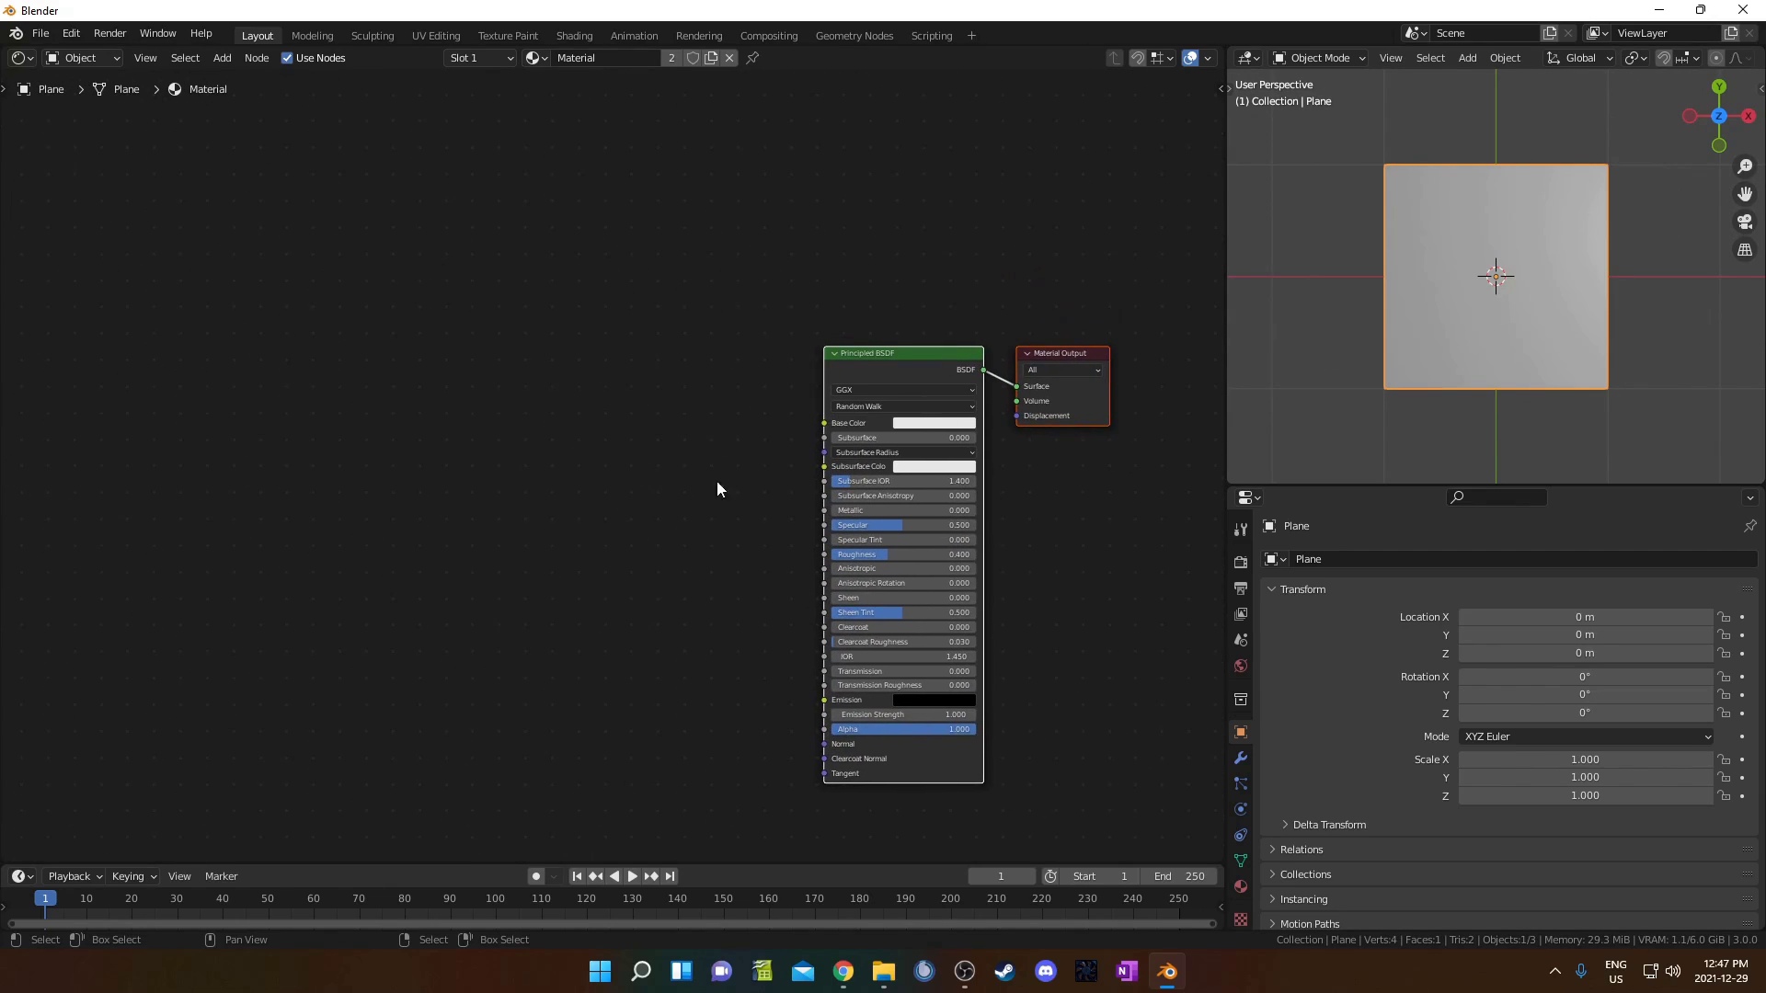
middle_click_drag(484, 476, 537, 415)
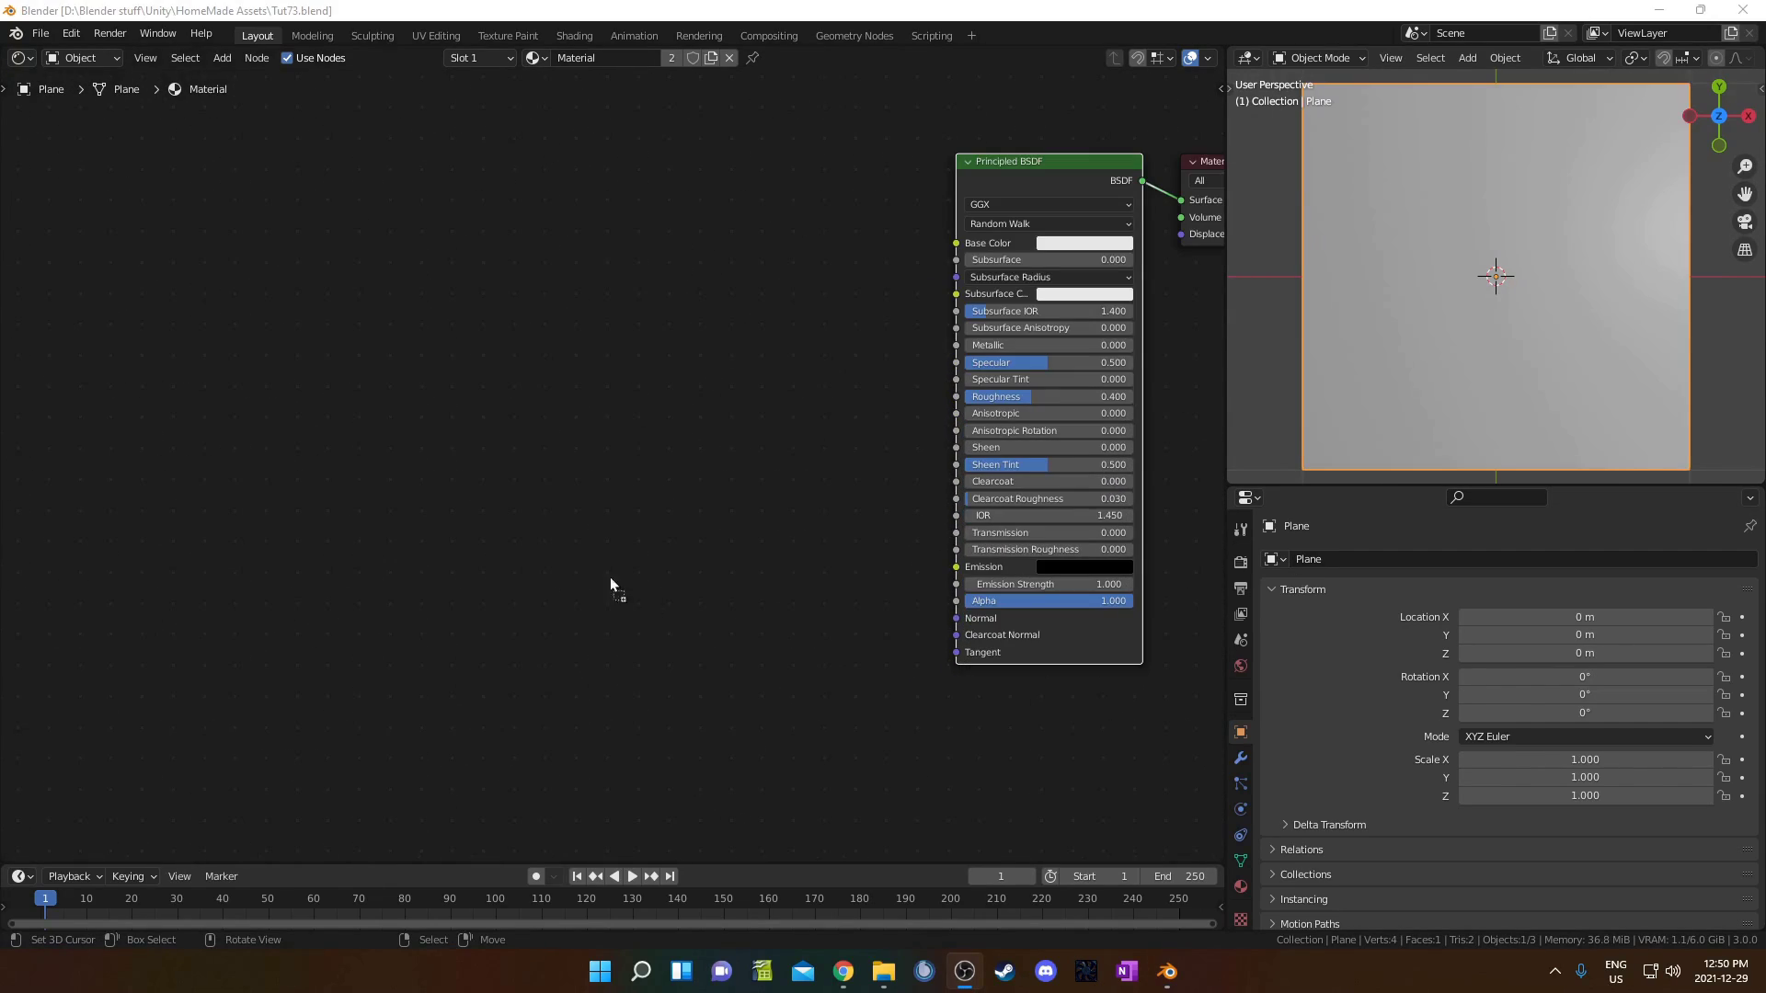
left_click_drag(610, 577, 435, 390)
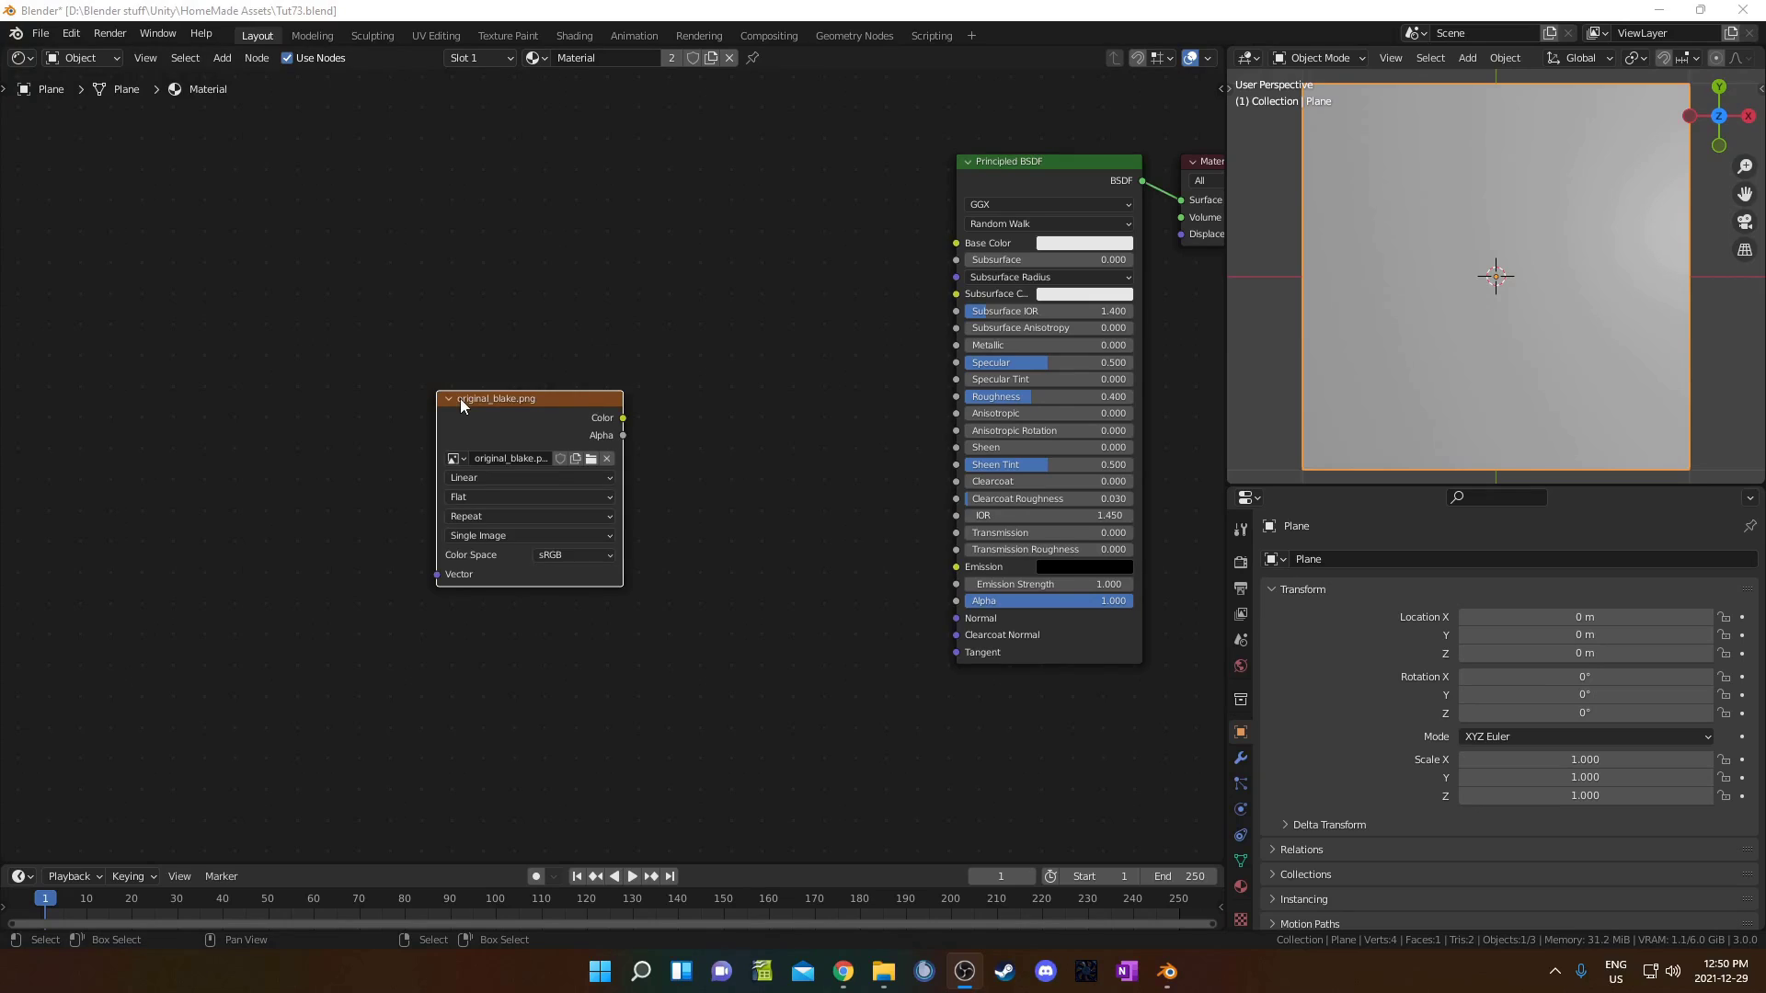
Step: Preview the original_blake.png node's color on the plane and move the node farther from the Principled BSDF
scroll(593, 440, "up", 2)
middle_click_drag(580, 471, 663, 455)
right_click_drag(605, 394, 1104, 368, "alt")
left_click_drag(550, 359, 480, 282)
middle_click_drag(655, 372, 902, 555)
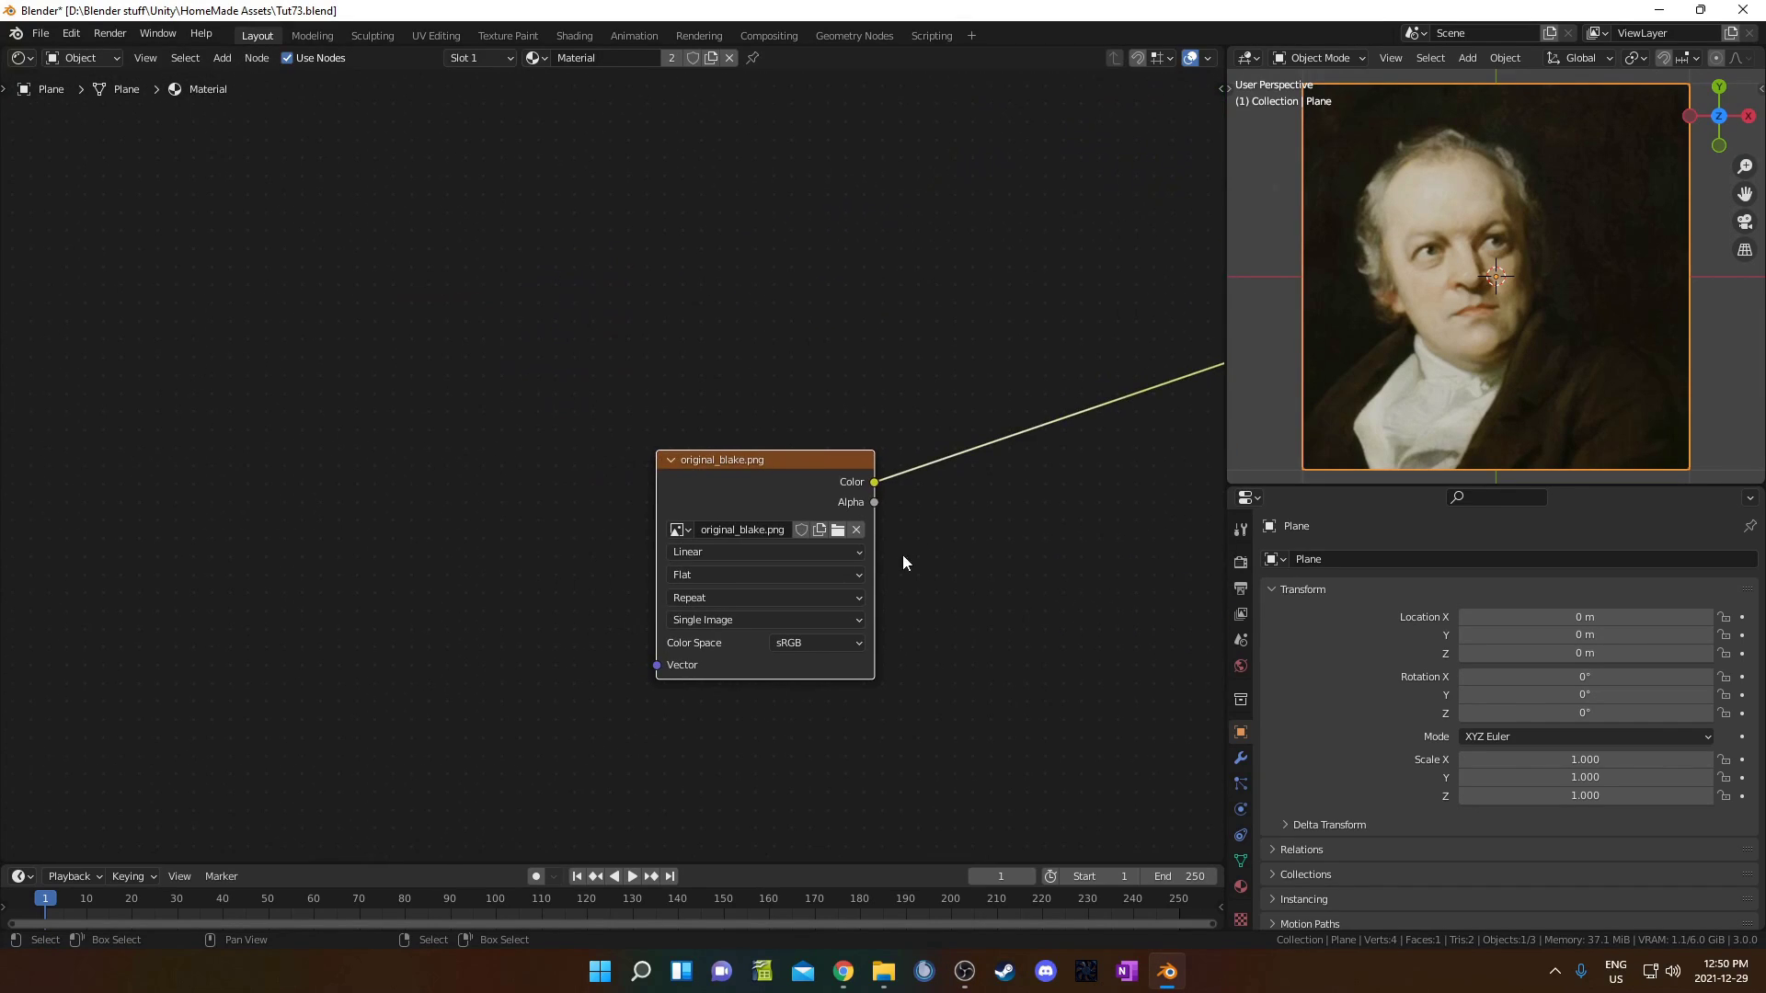
Step: Add linked Texture Coordinate and Mapping nodes to the image texture and space them away from it
scroll(610, 551, "down", 2)
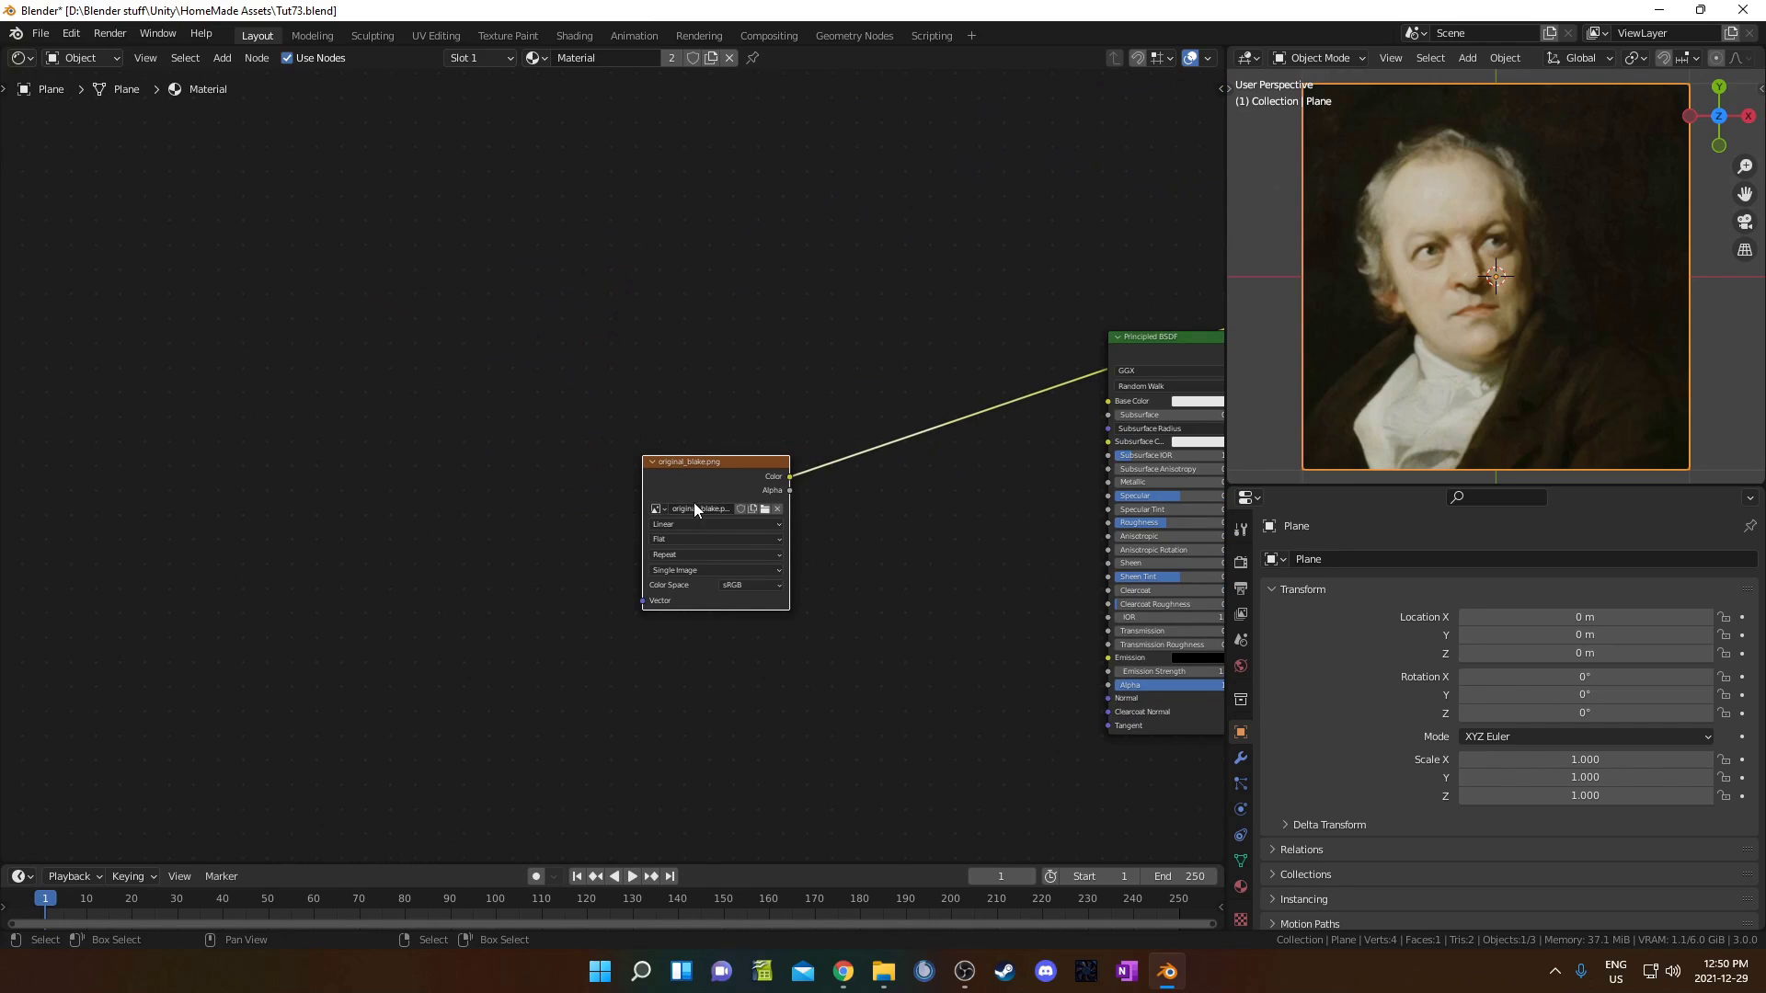
key("ctrl+t")
scroll(458, 589, "up", 1)
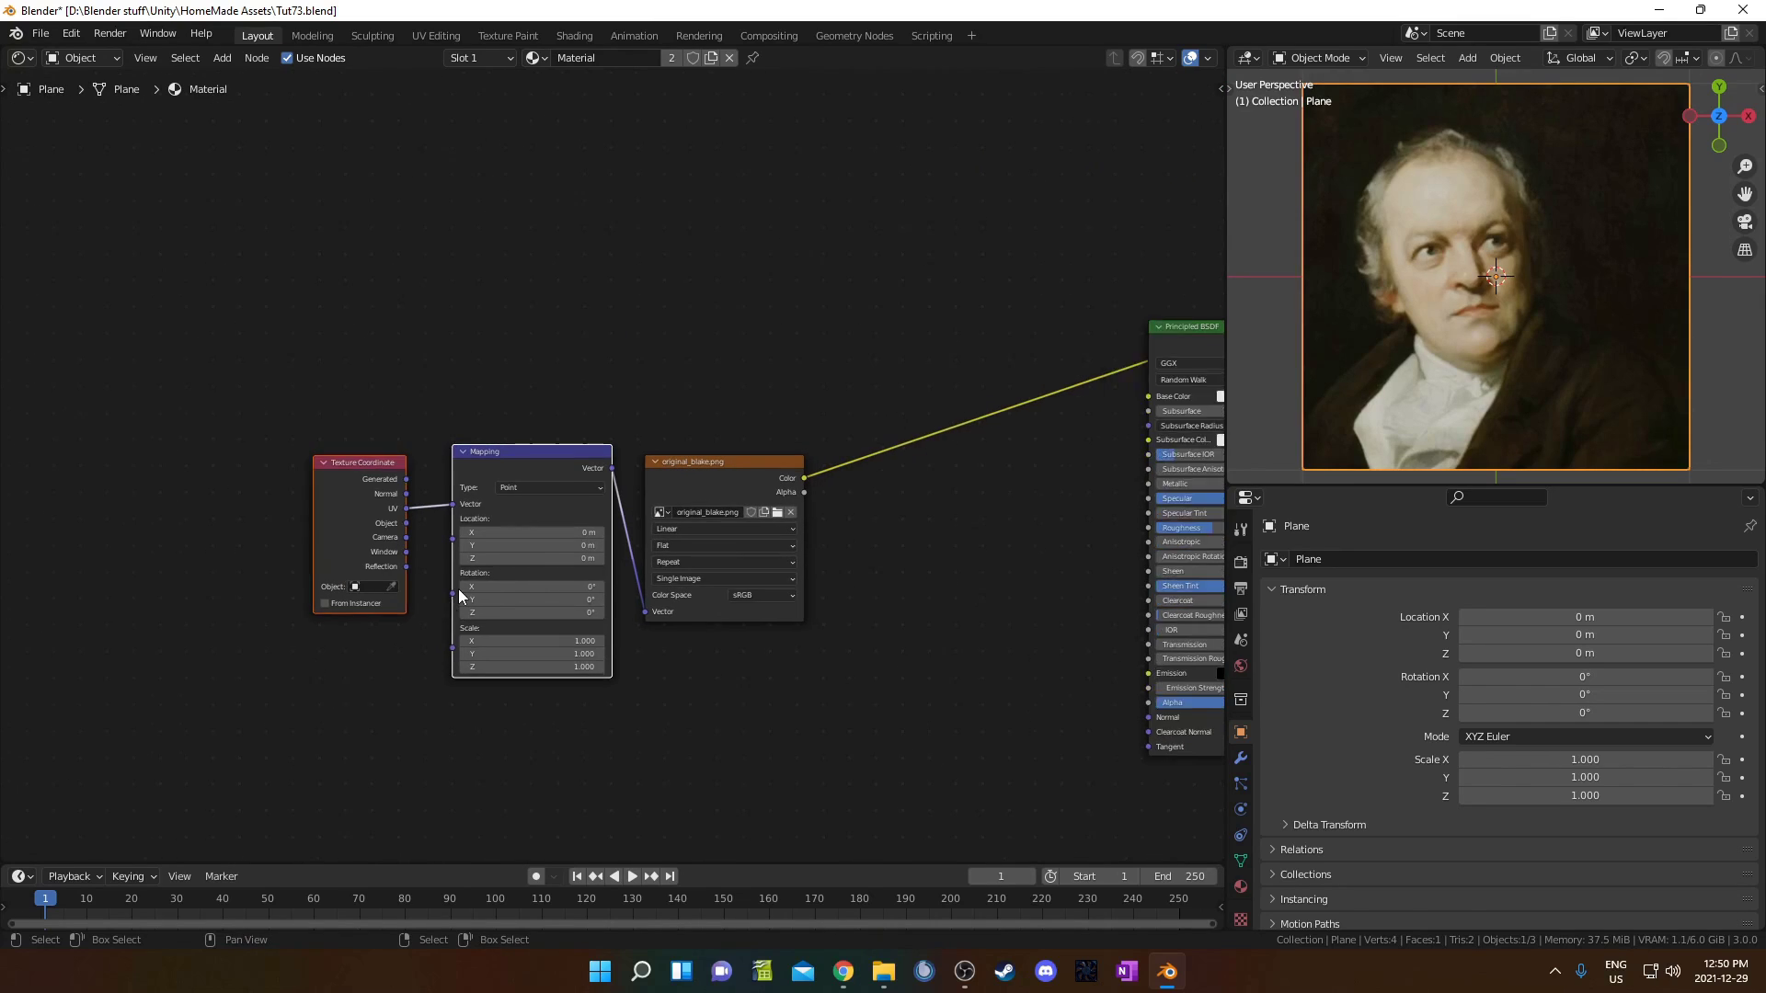
left_click_drag(351, 446, 223, 386)
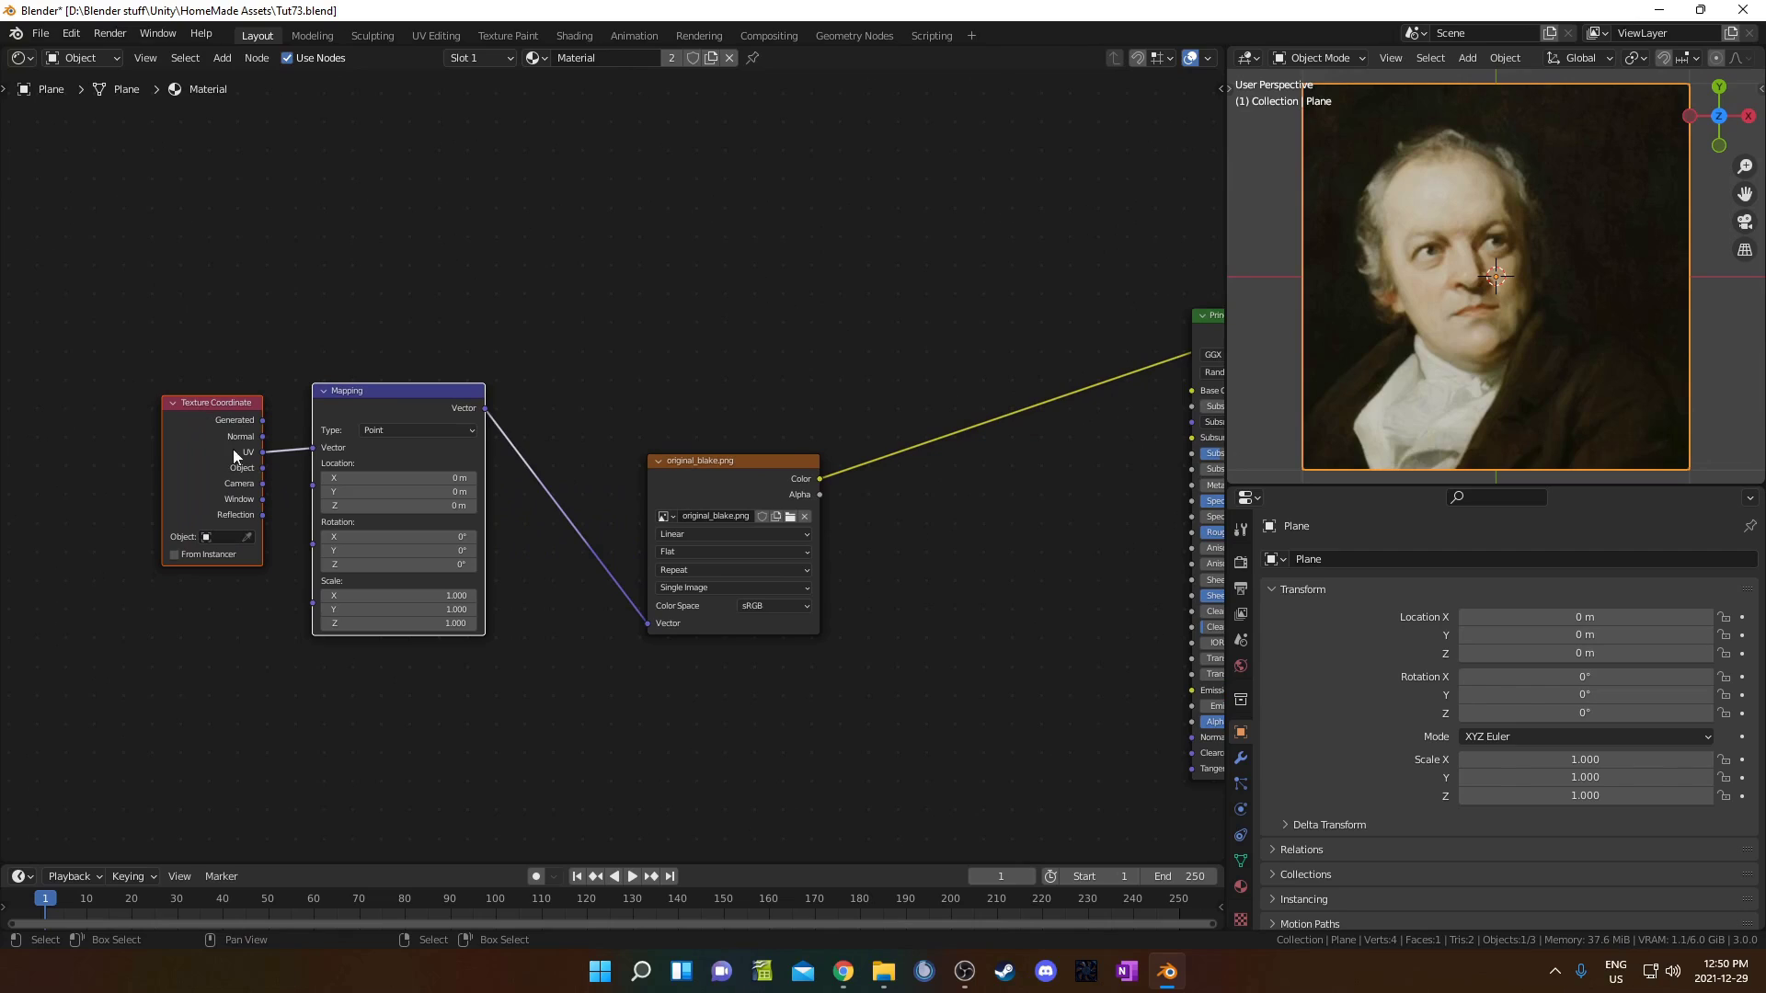
middle_click_drag(135, 590, 257, 593)
scroll(287, 434, "up", 3)
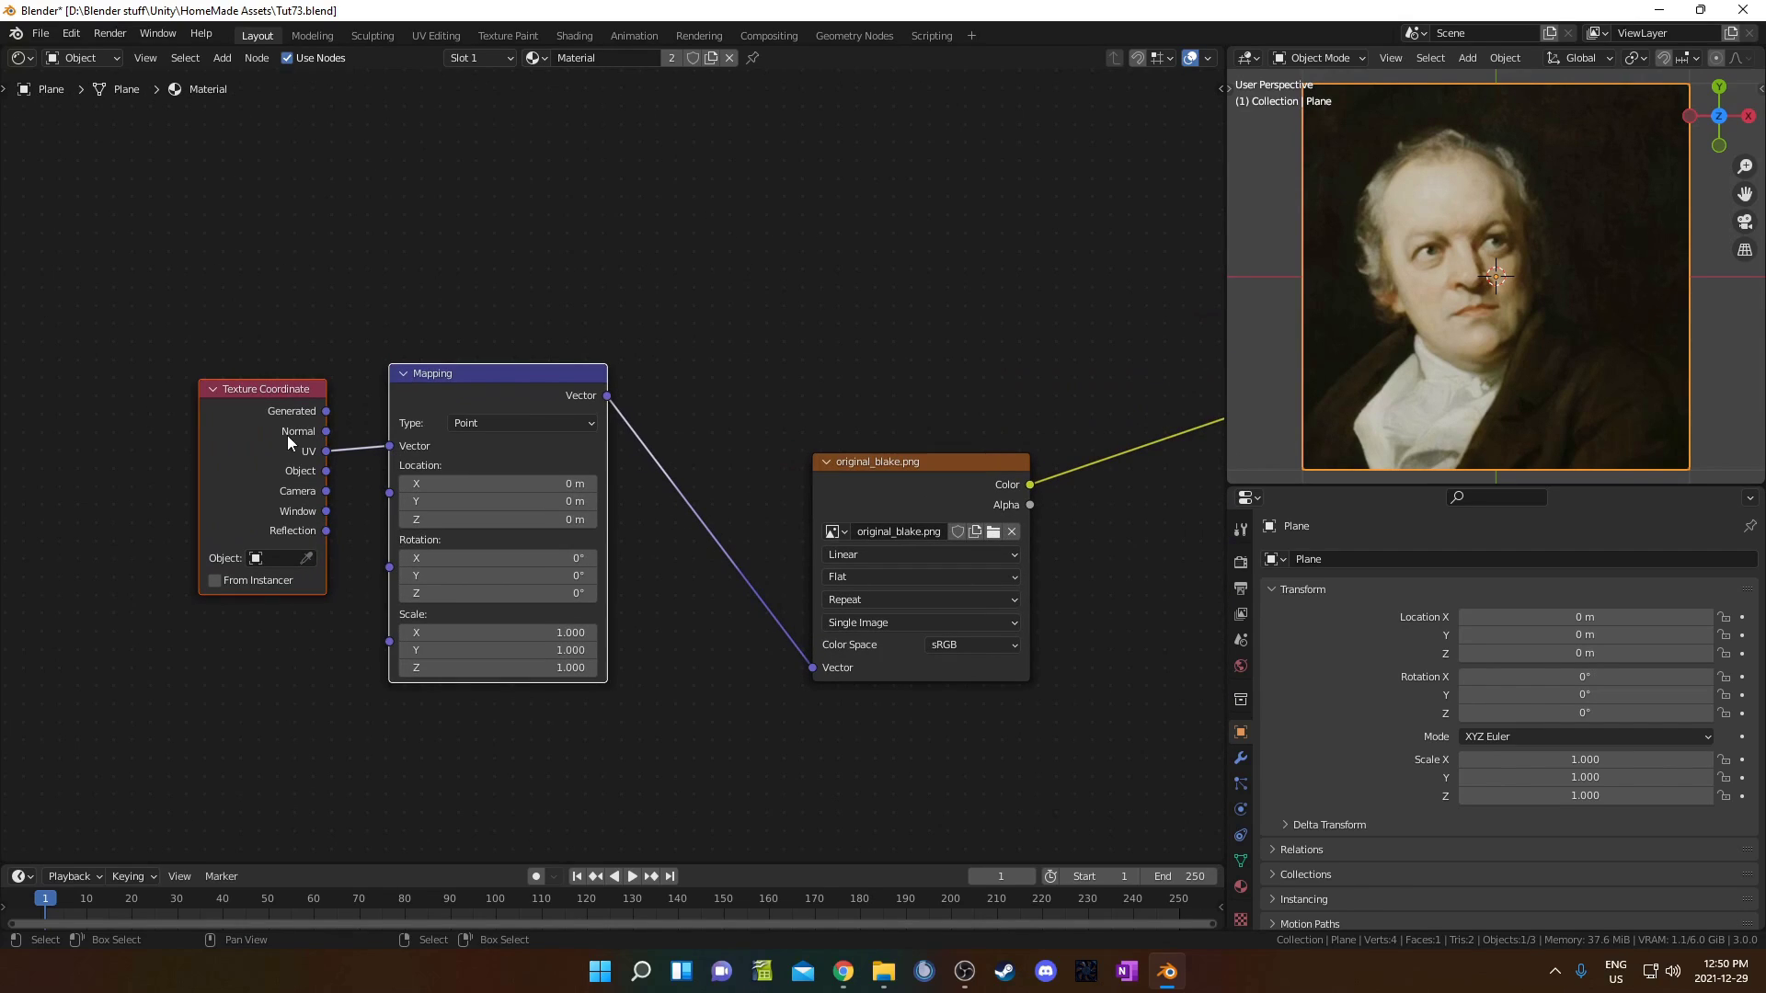
Step: Set the X scale of the image's Mapping node to 1.100
scroll(809, 628, "down", 2)
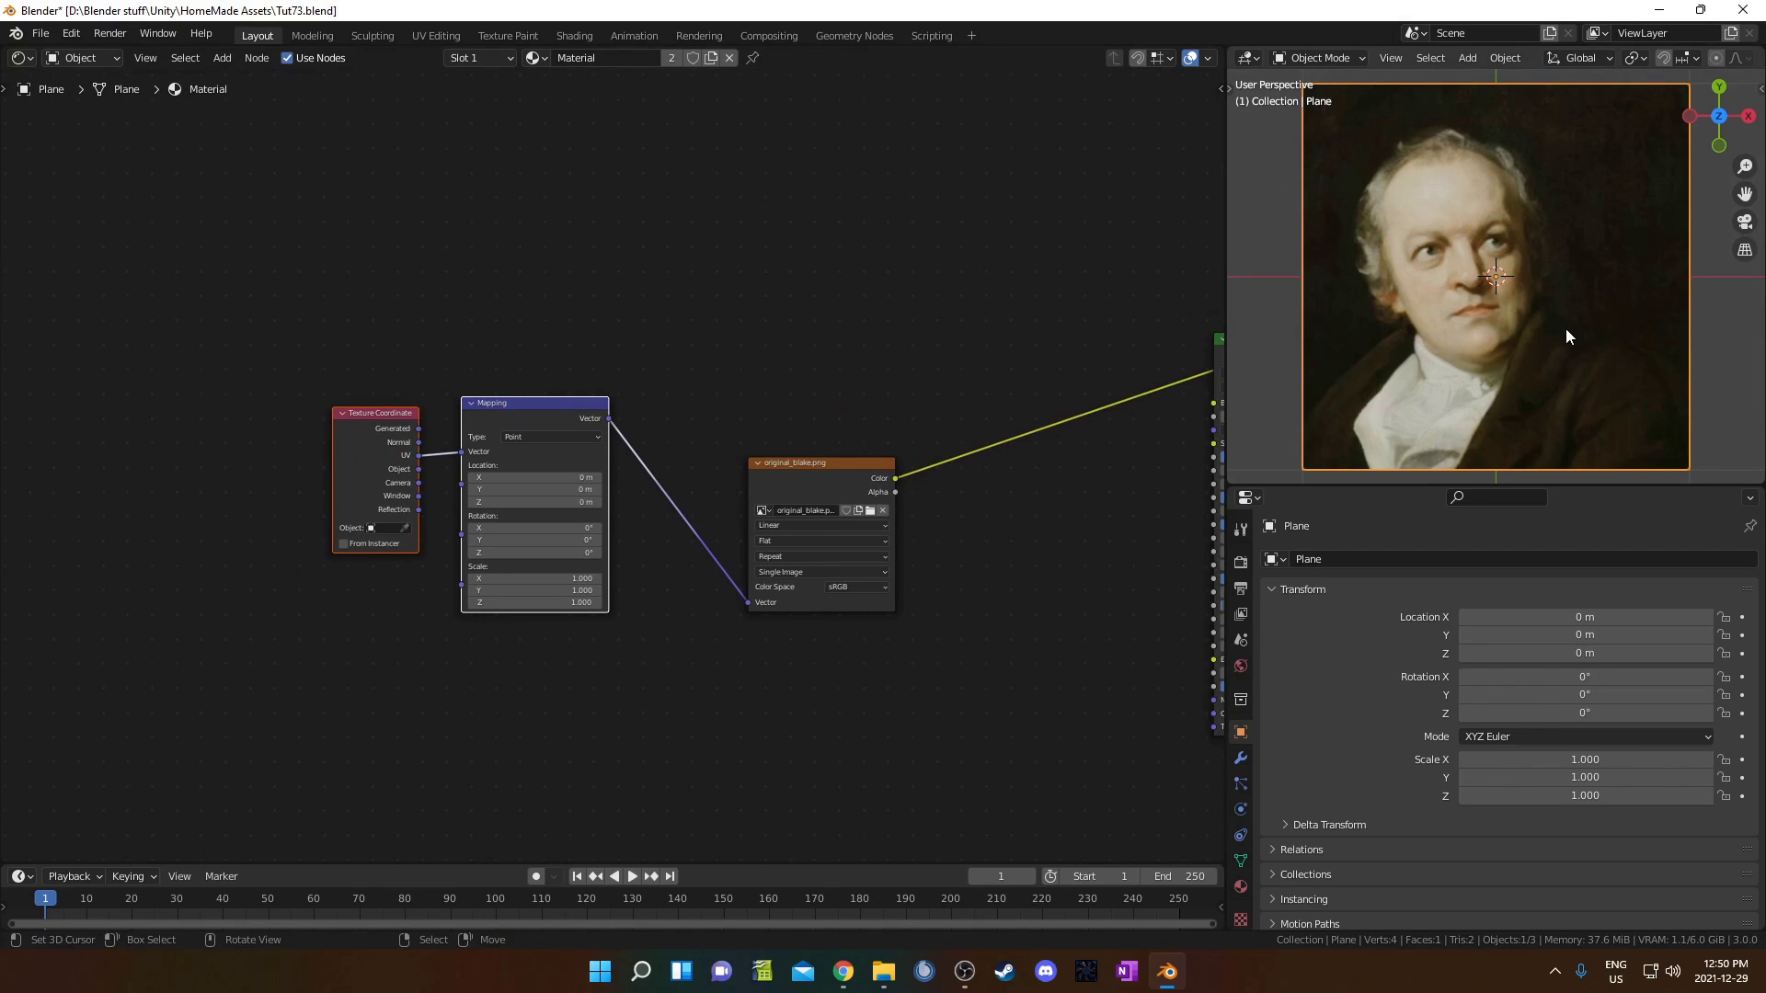
scroll(697, 590, "up", 1)
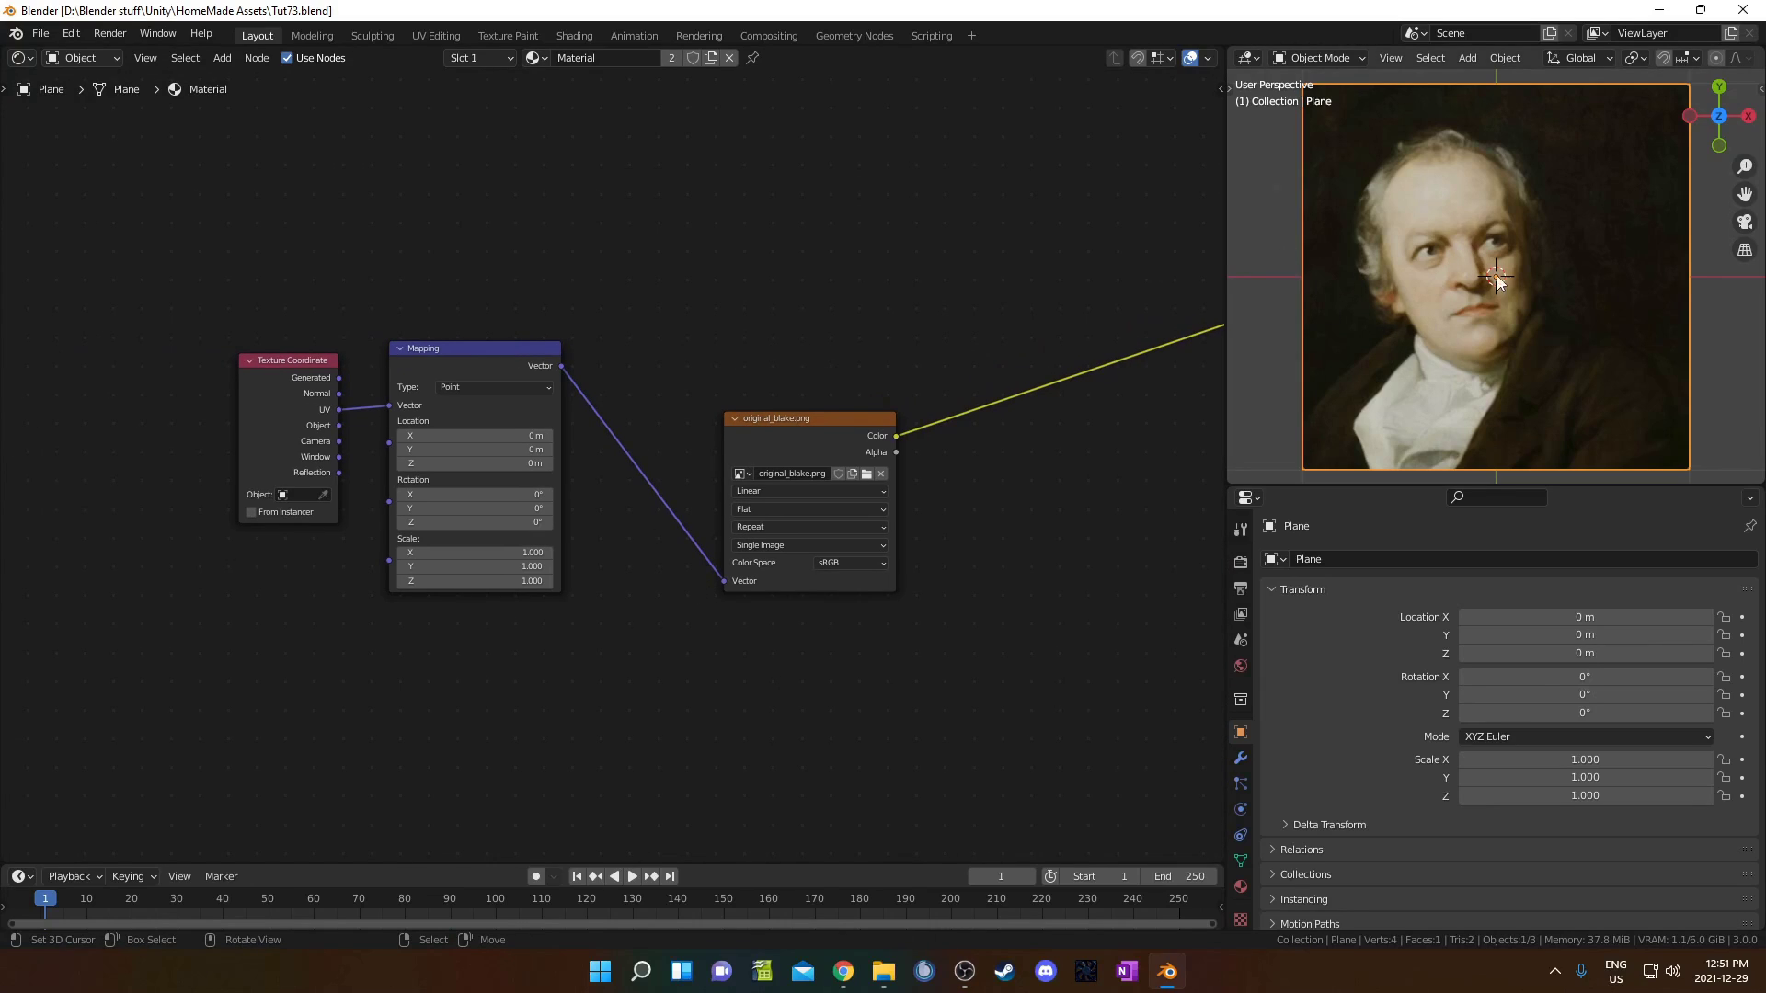
scroll(245, 604, "up", 3)
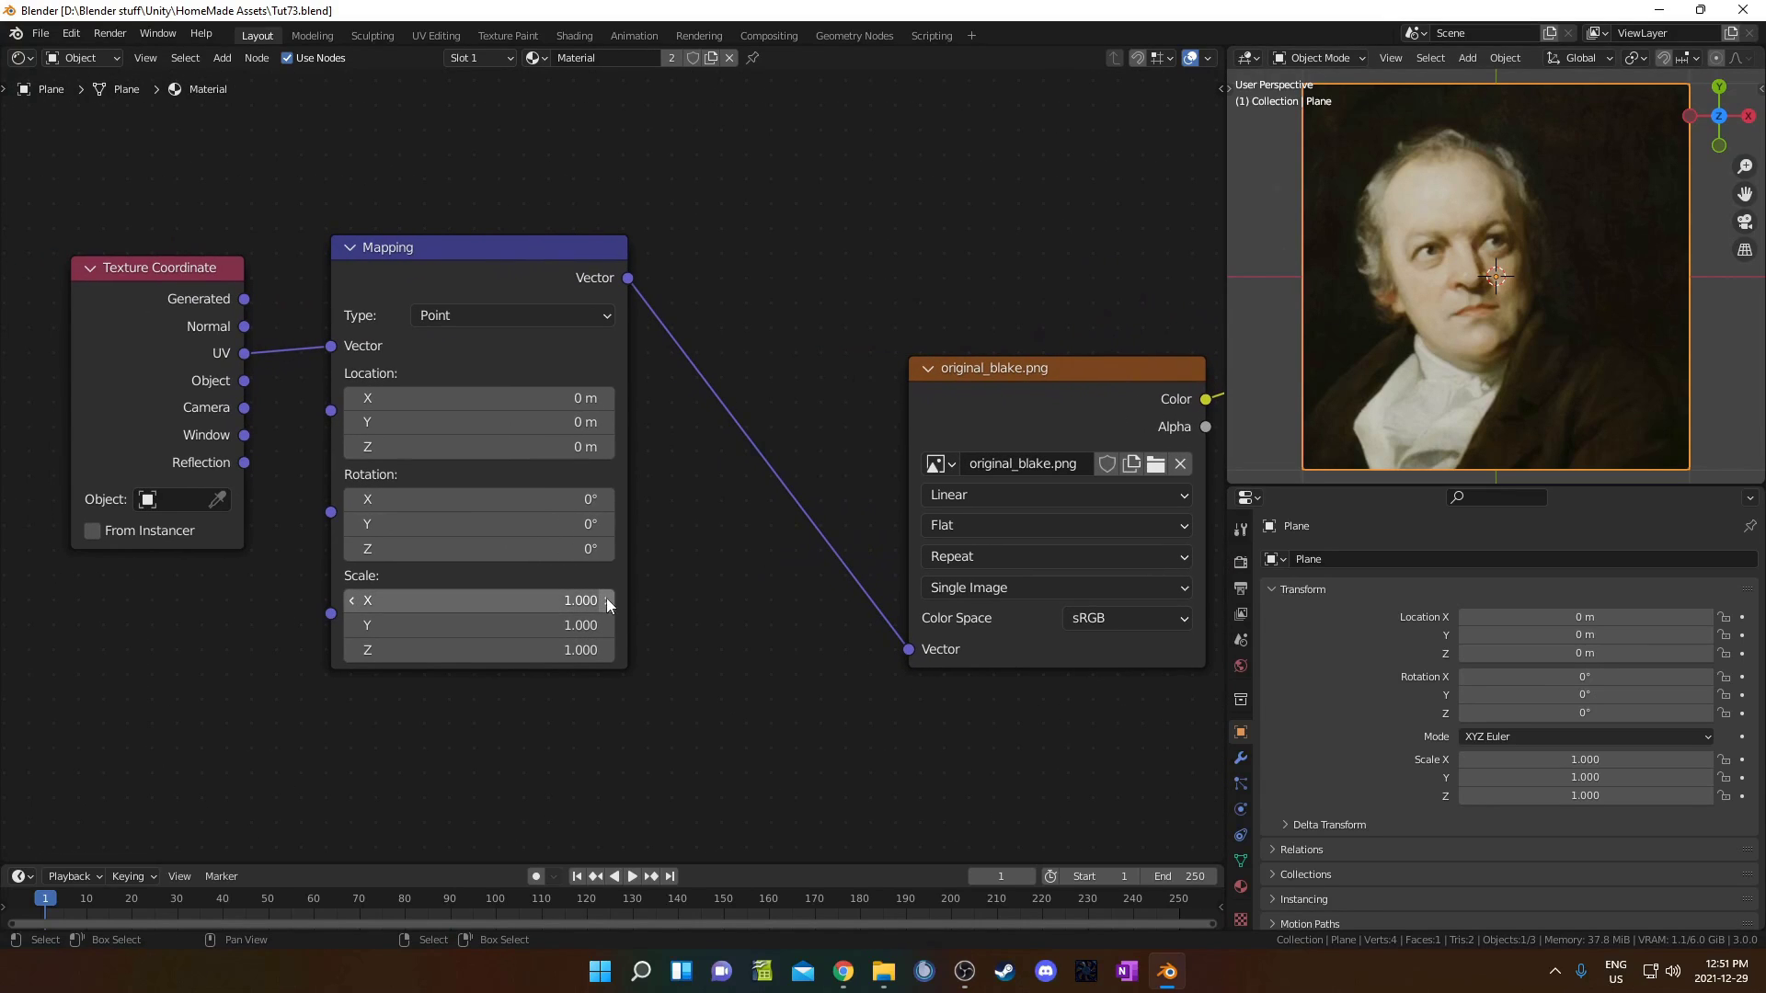
left_click(608, 601)
scroll(501, 421, "down", 3)
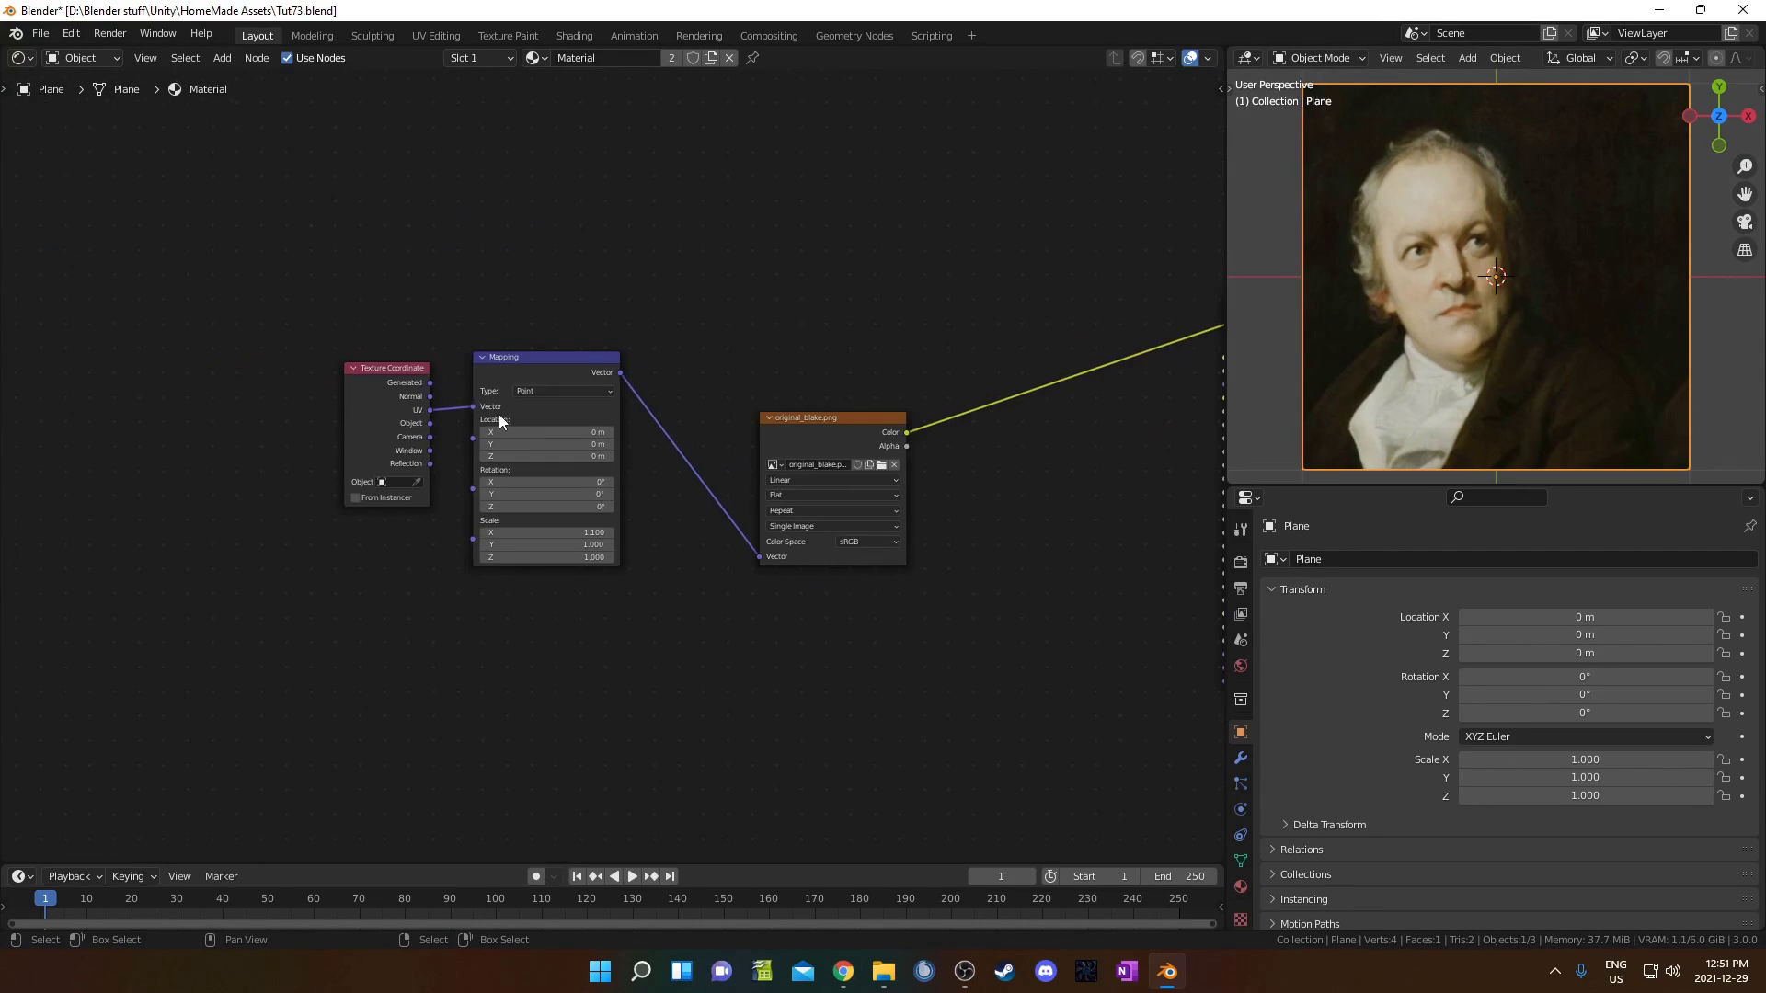
Step: Move the Mapping and image nodes below the Texture Coordinate node and add a reroute beside its UV output
left_click_drag(489, 199, 956, 721)
left_click_drag(556, 383, 598, 636)
scroll(475, 587, "up", 1)
middle_click_drag(475, 586, 526, 713)
right_click_drag(405, 720, 500, 538, "shift")
key("g")
left_click(538, 467)
Step: Add a second reroute on the UV link and place it beside the Mapping node's Vector input
scroll(598, 471, "up", 4)
middle_click_drag(585, 504, 656, 259)
right_click_drag(481, 532, 582, 421, "shift")
key("g")
left_click(545, 558)
scroll(544, 558, "down", 1)
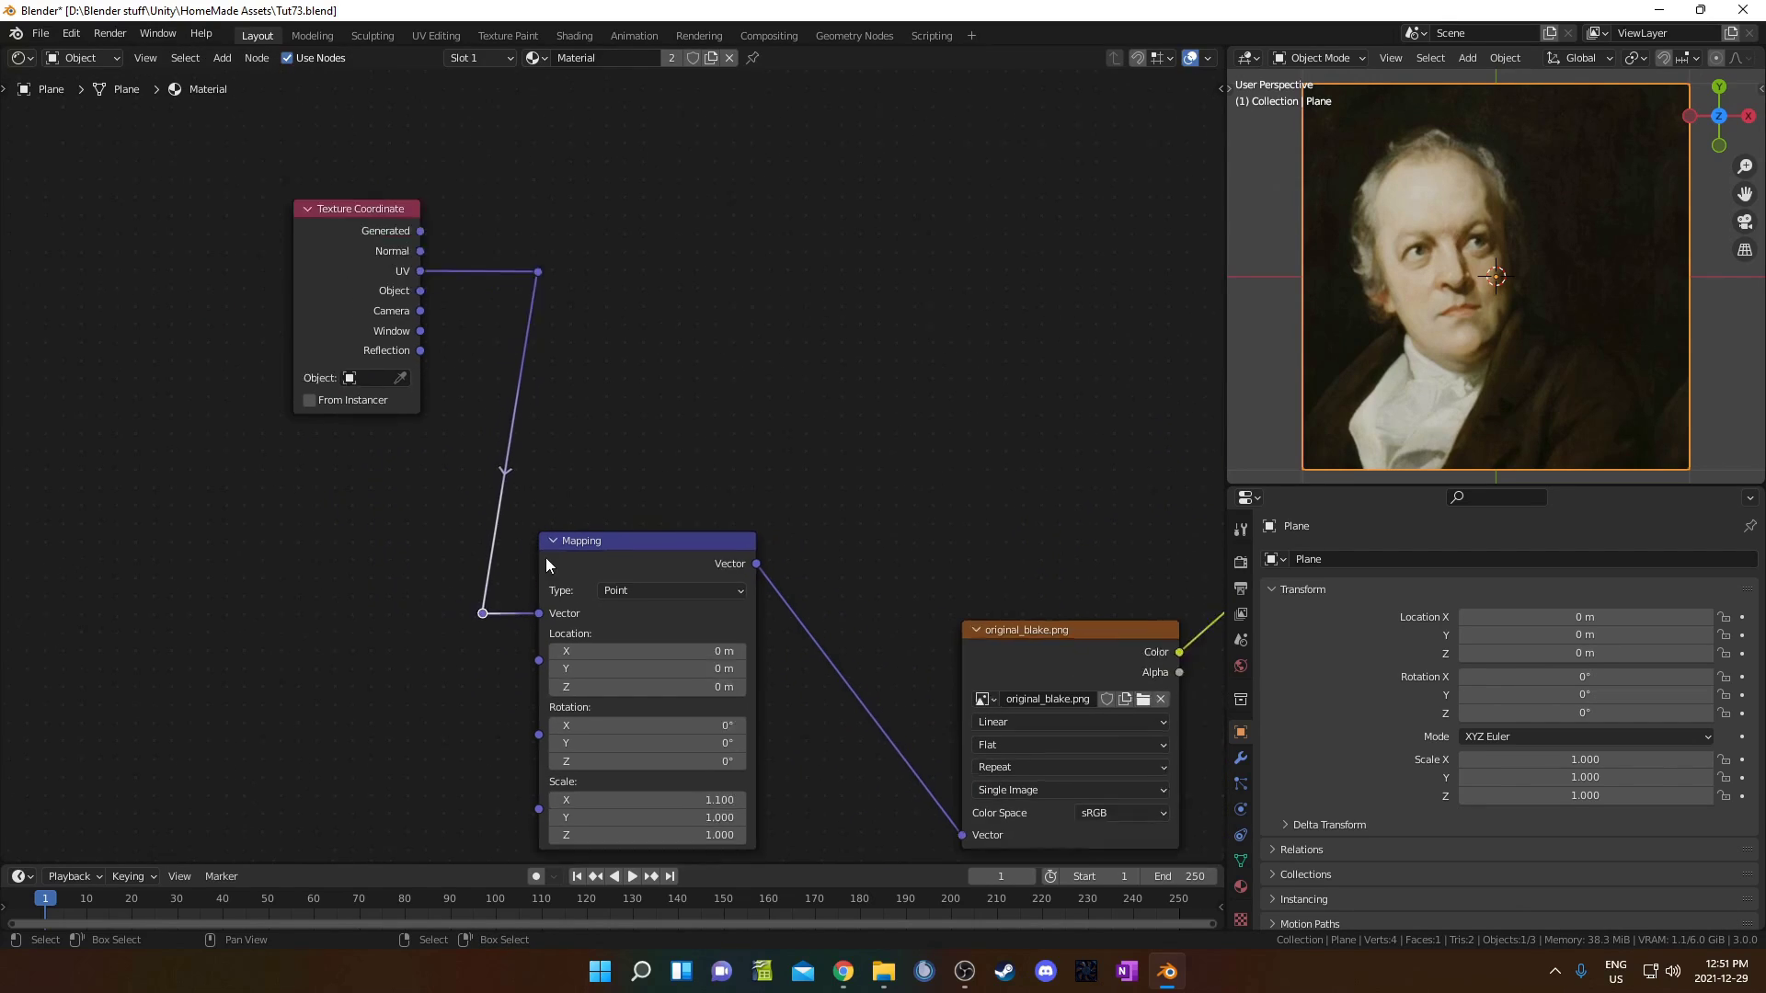
Step: Move the Texture Coordinate node and its adjacent reroute closer to the Mapping node
scroll(545, 558, "down", 2)
left_click_drag(292, 174, 591, 360)
key("g")
left_click(627, 425)
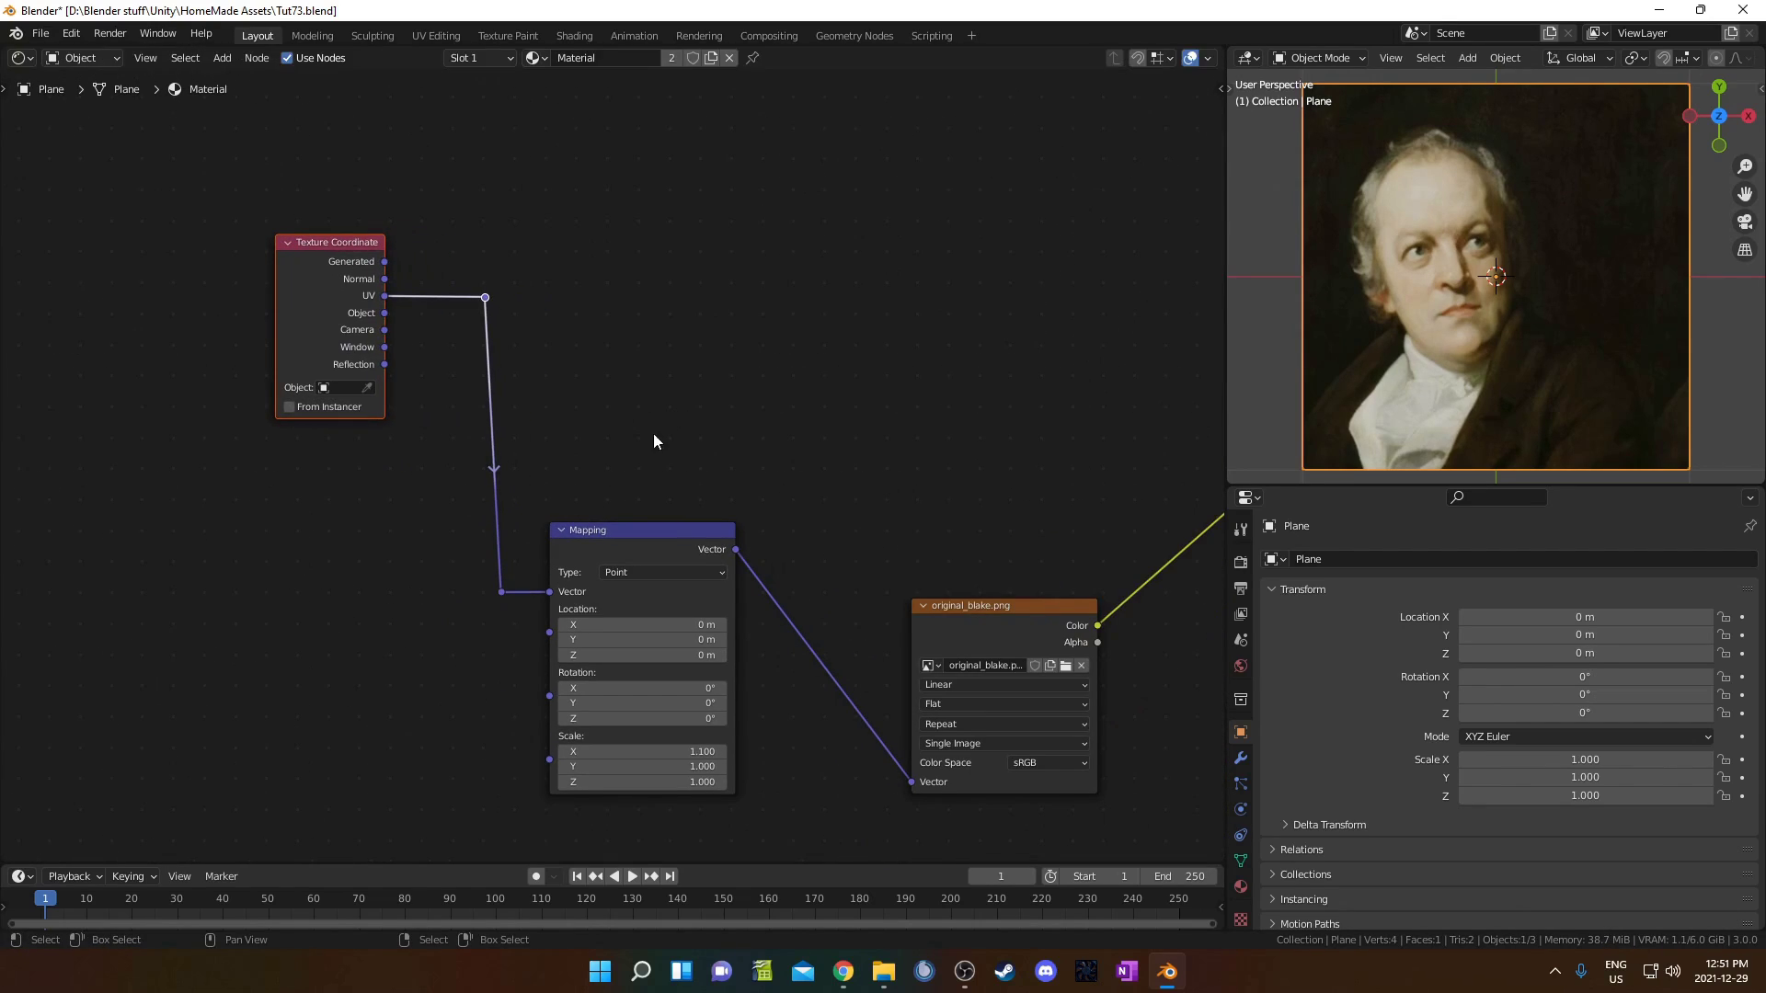
Step: Add a Voronoi Texture node above the Mapping and image texture nodes
middle_click_drag(927, 594, 775, 448)
middle_click_drag(789, 538, 709, 659)
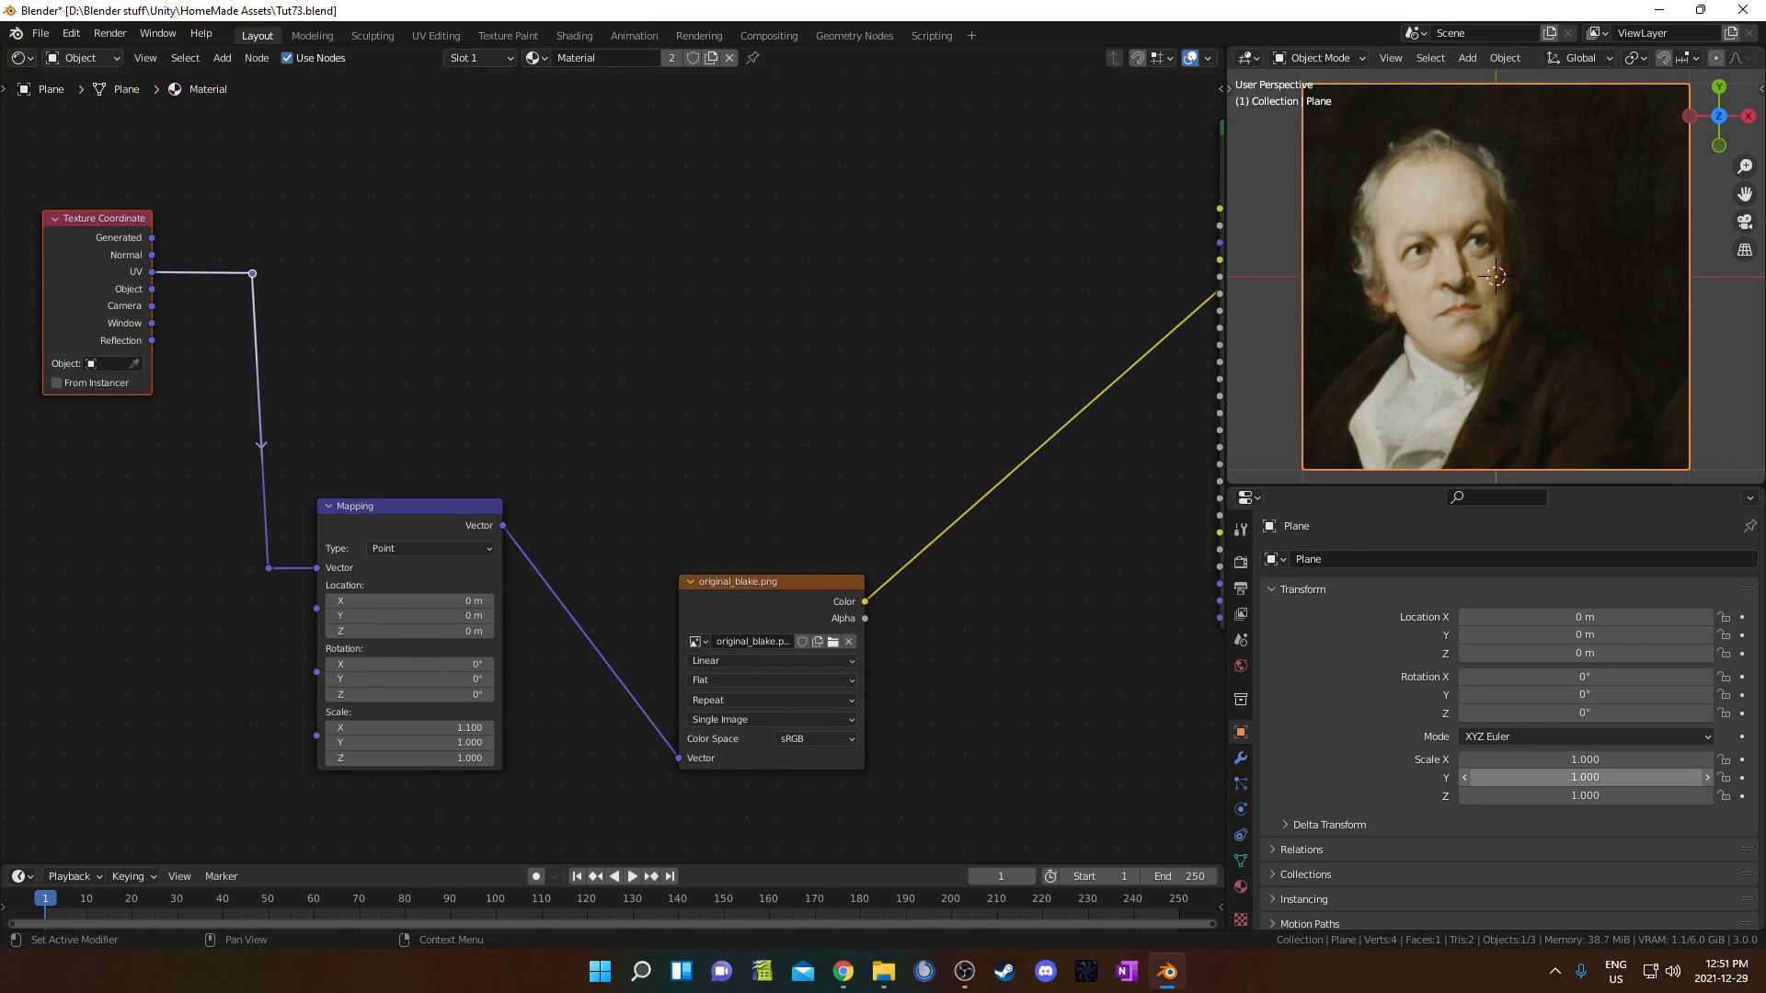
middle_click_drag(641, 289, 699, 434)
key("shift+a")
left_click(699, 435)
type("vor")
key("Return")
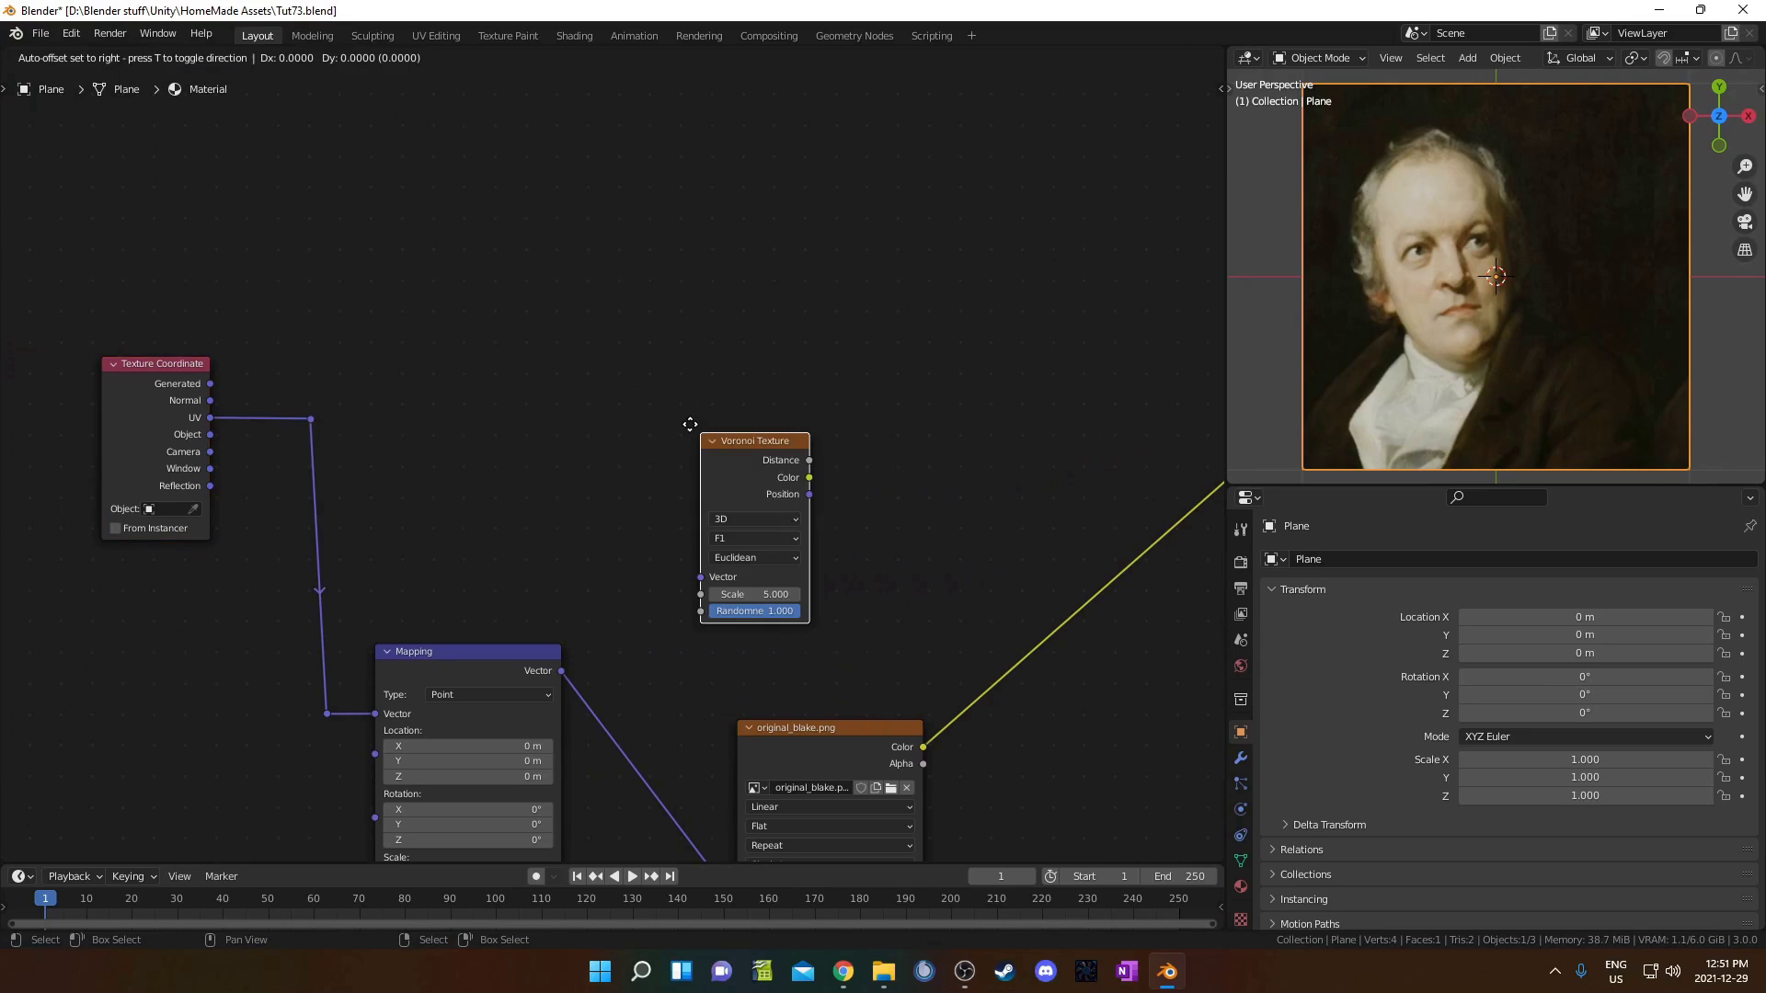
left_click(530, 226)
Step: Add a second Mapping node between the Texture Coordinate and Voronoi Texture nodes
scroll(505, 556, "down", 2)
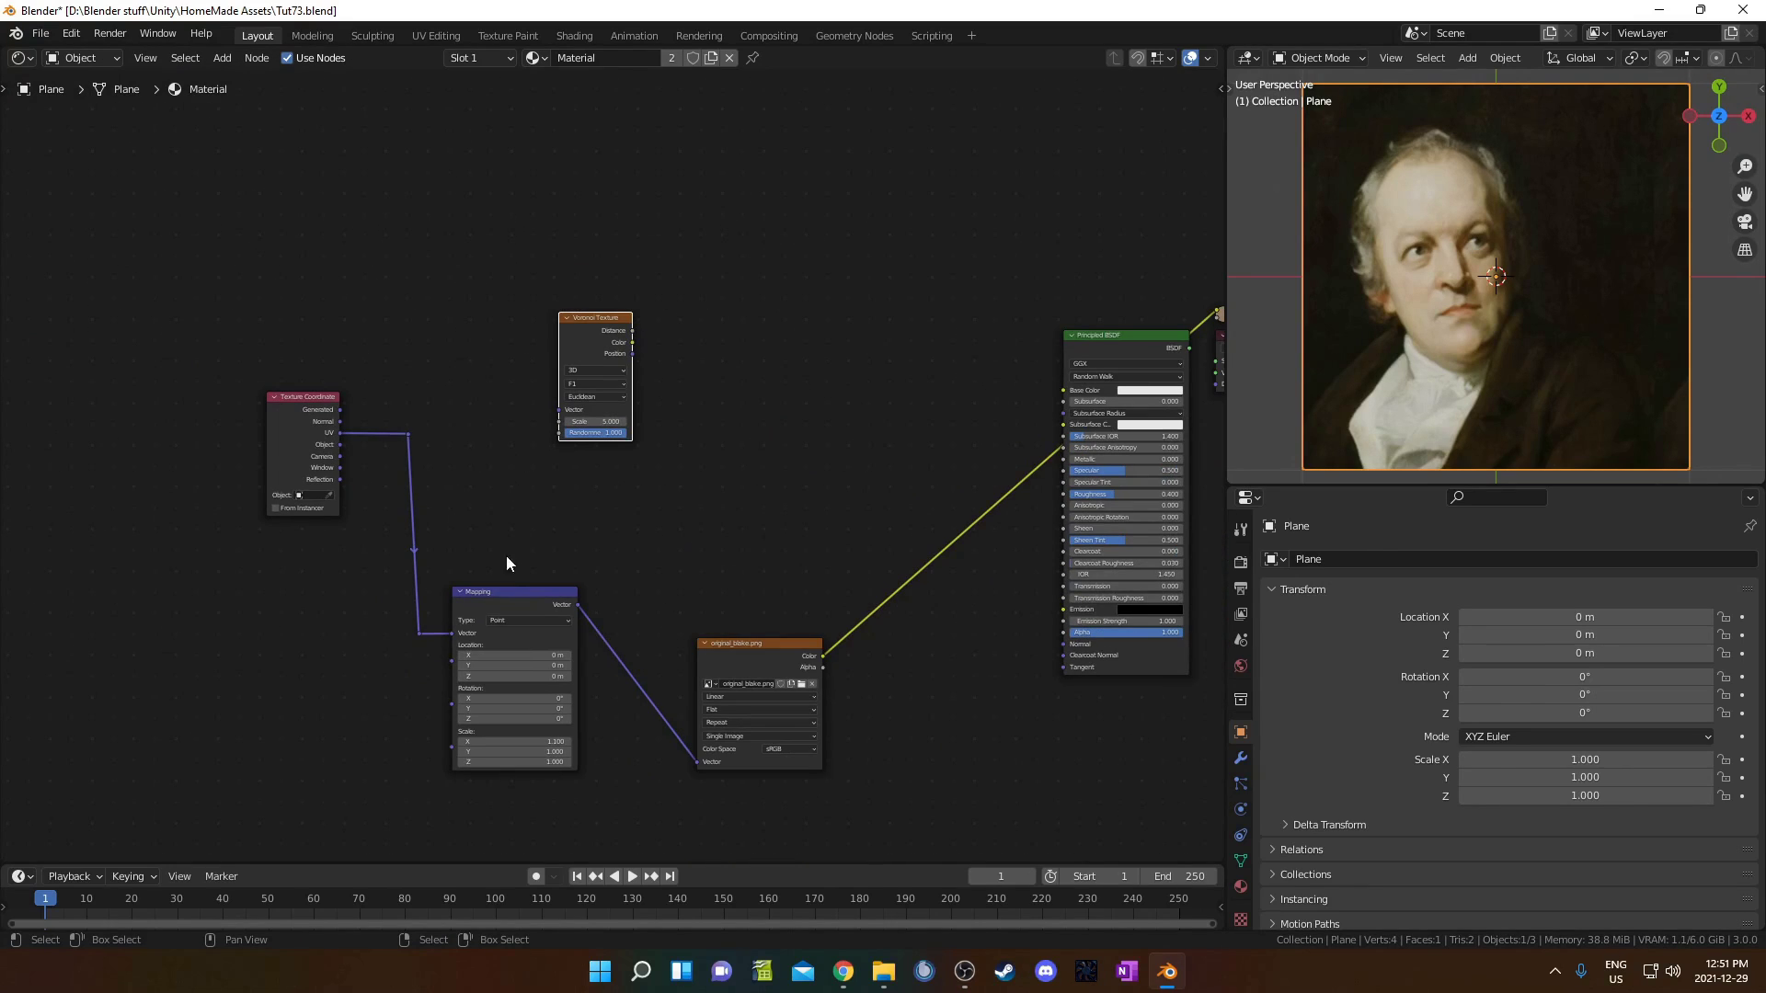
key("shift+a")
type("mapp")
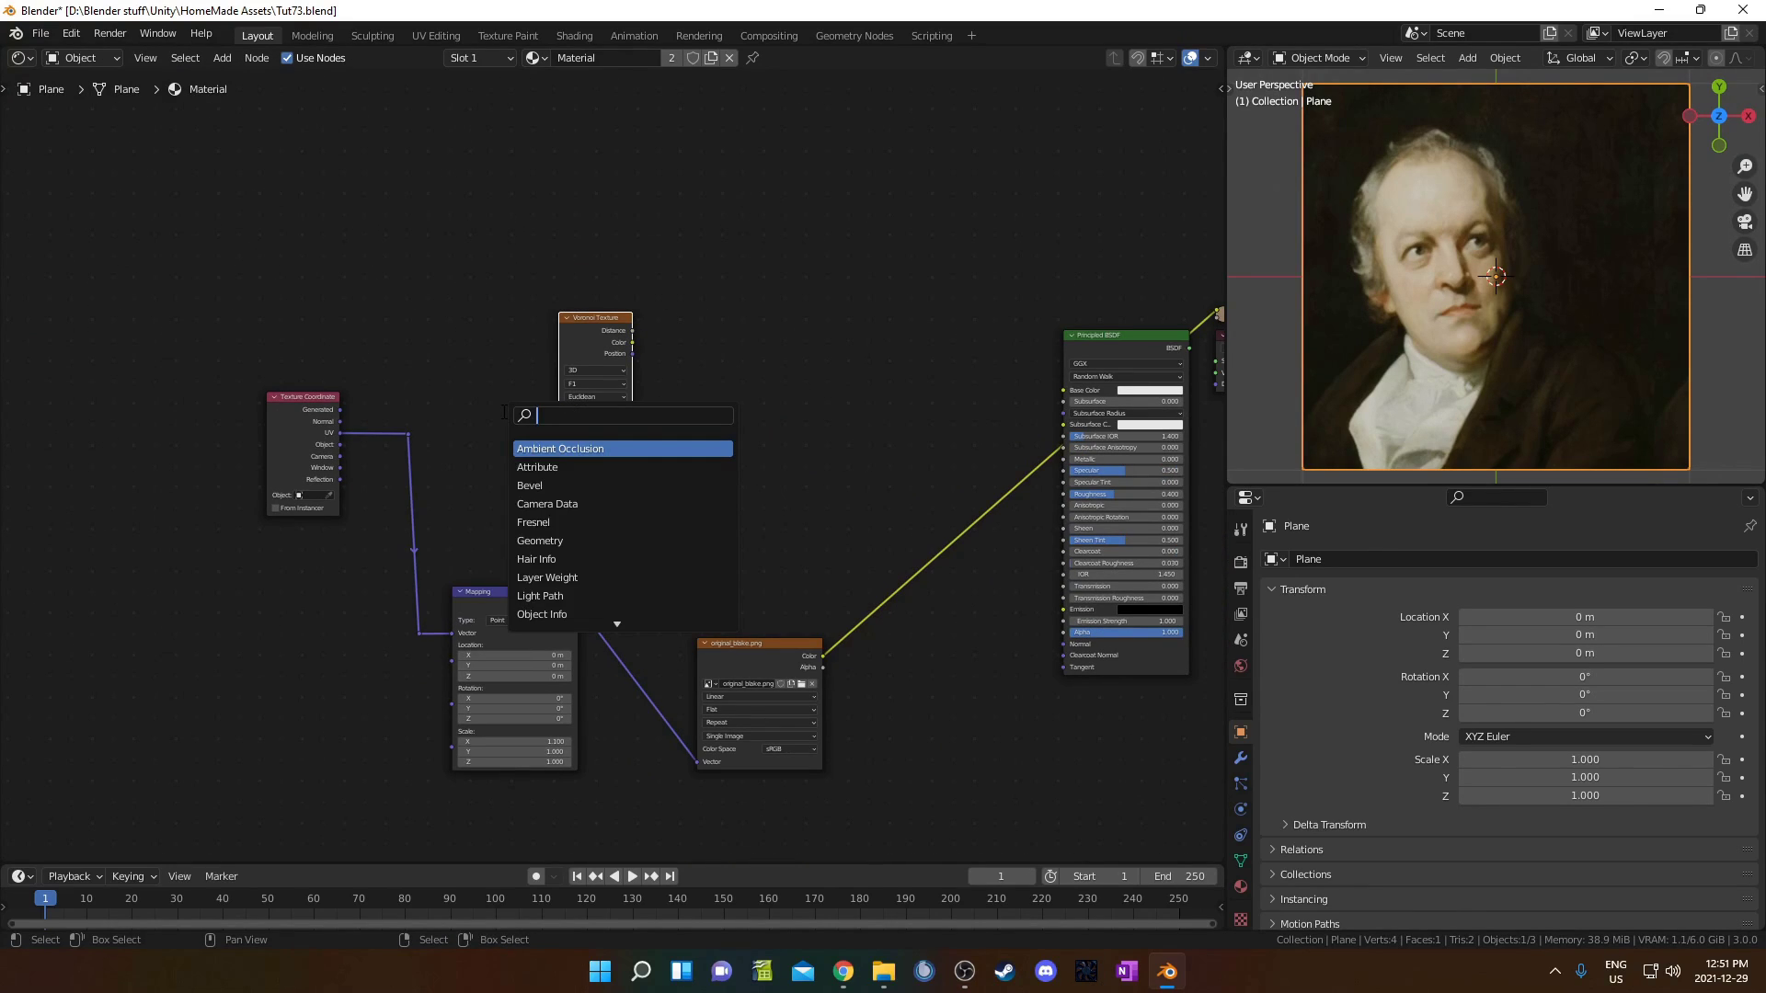
key("Return")
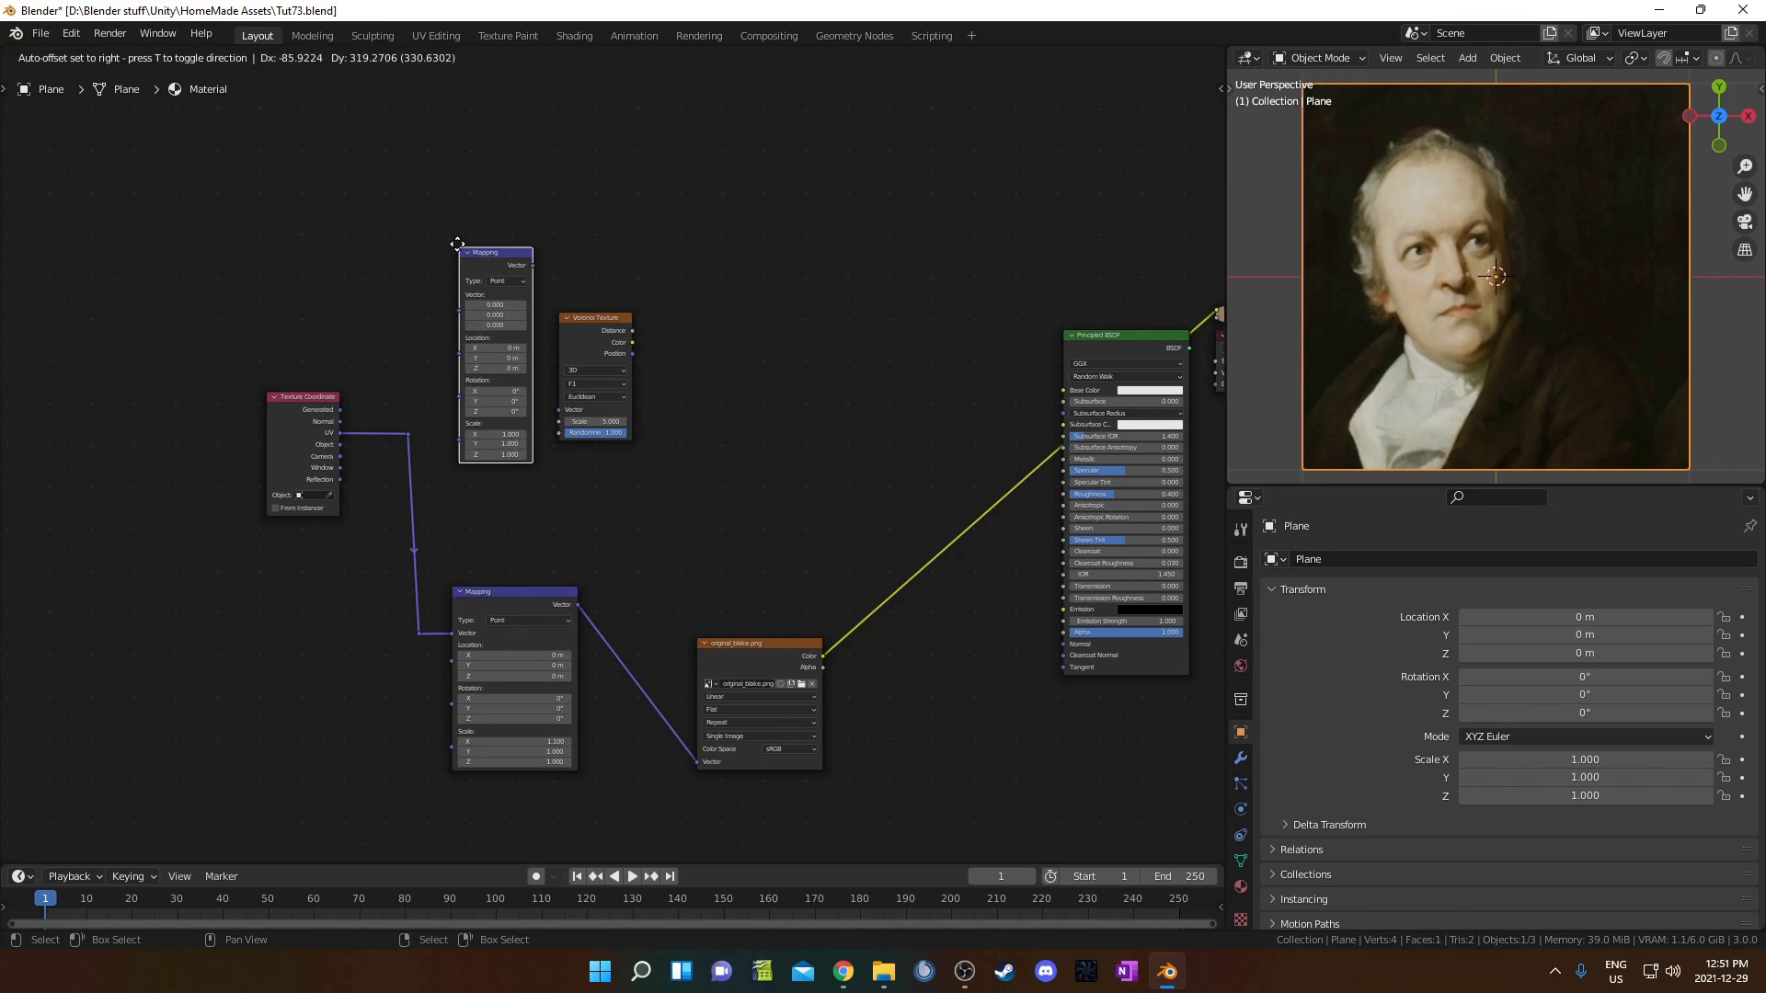
left_click(457, 245)
scroll(614, 464, "up", 2)
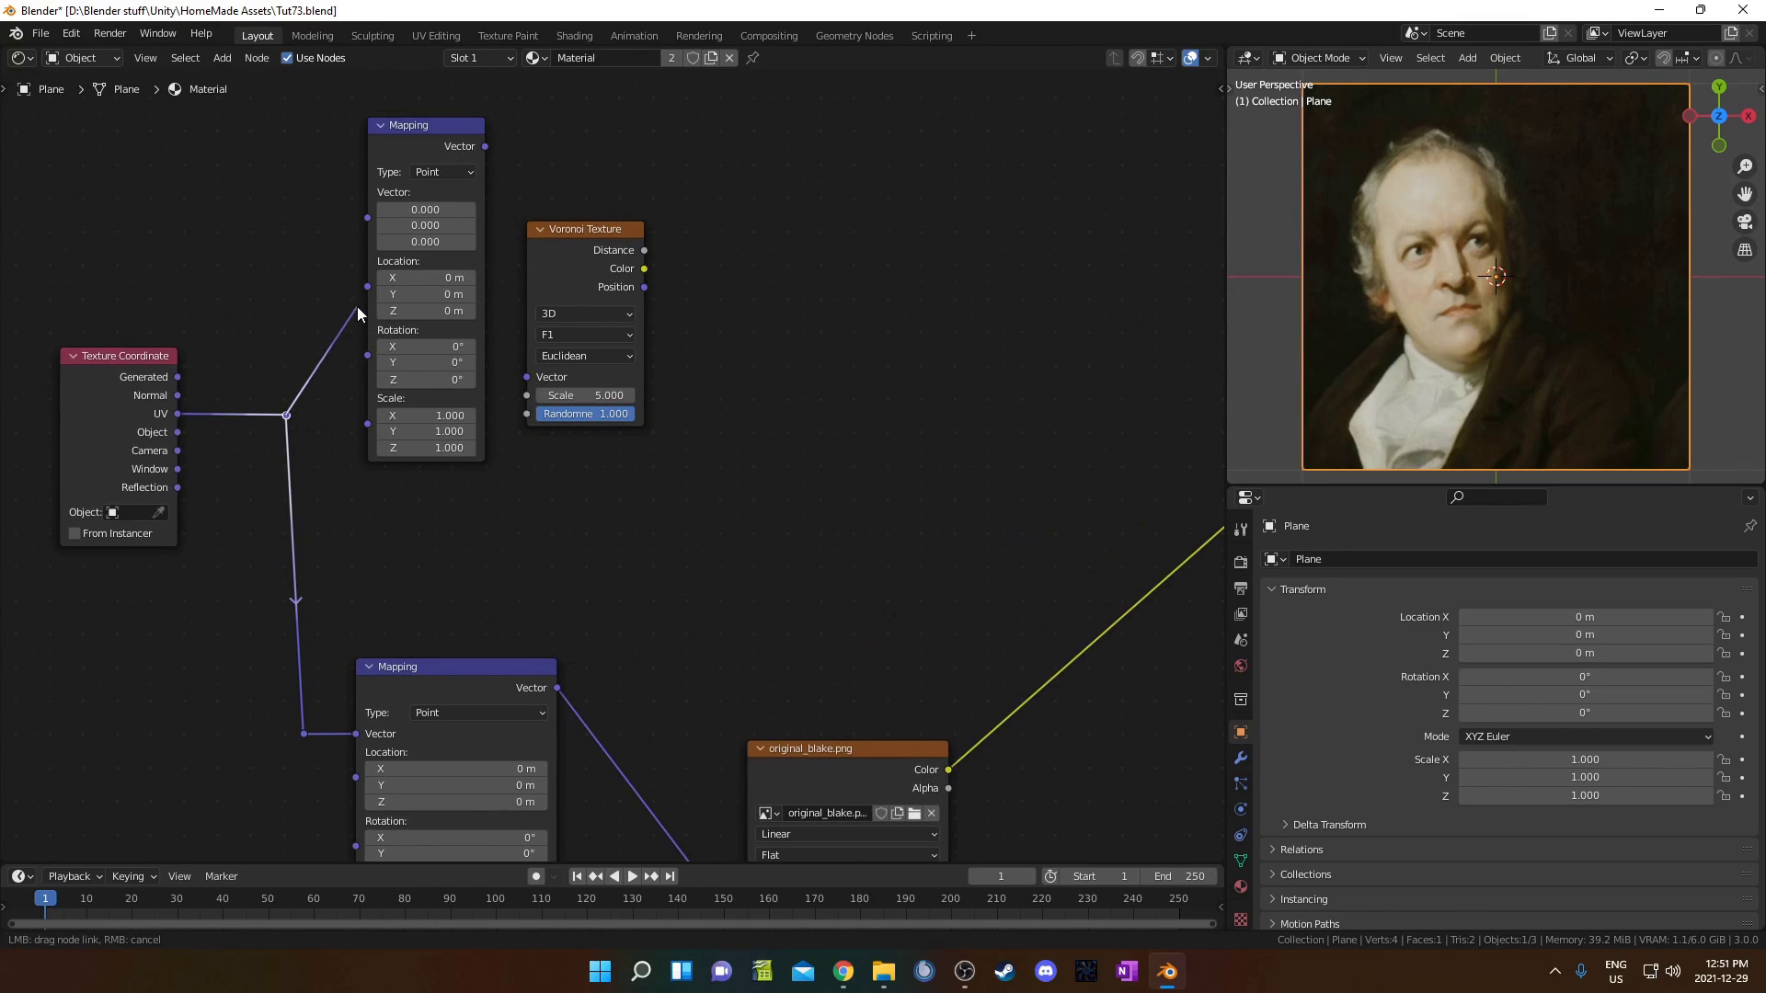
Step: Connect the Object coordinates to the new Mapping node and its Vector output to the Voronoi Texture's Vector input
left_click_drag(178, 431, 369, 221)
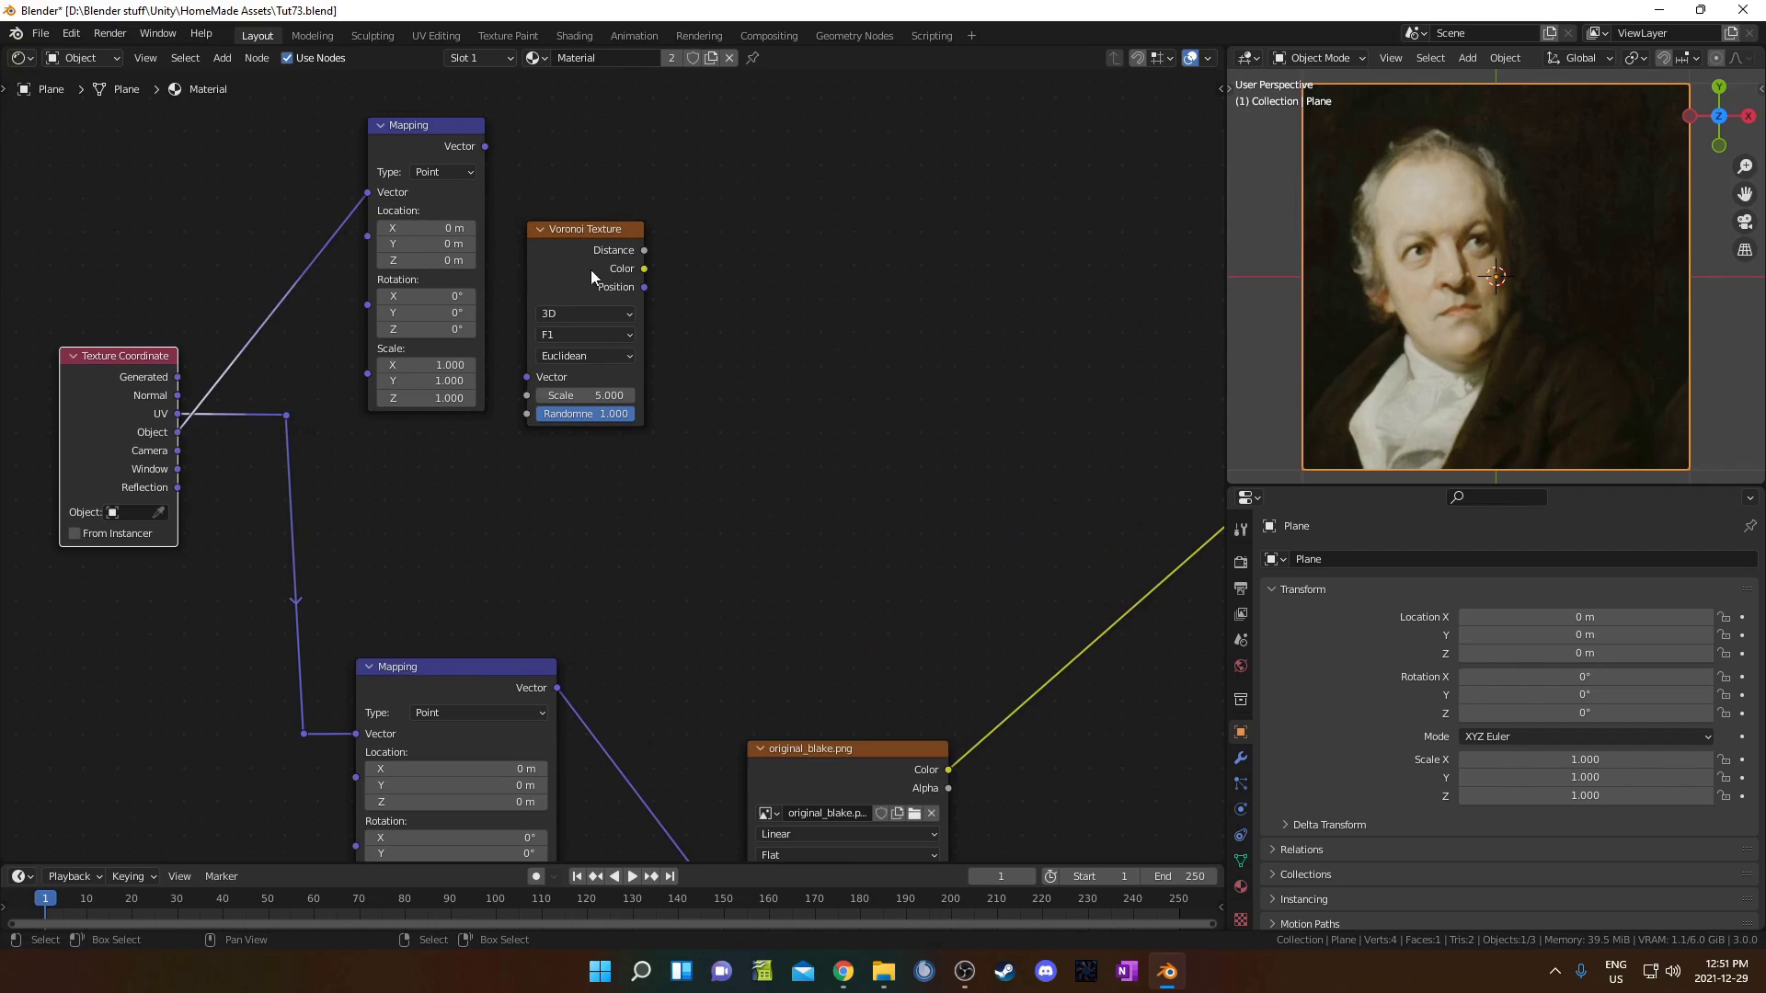
middle_click_drag(431, 175, 349, 326)
left_click_drag(404, 298, 447, 529)
left_click_drag(513, 405, 589, 380)
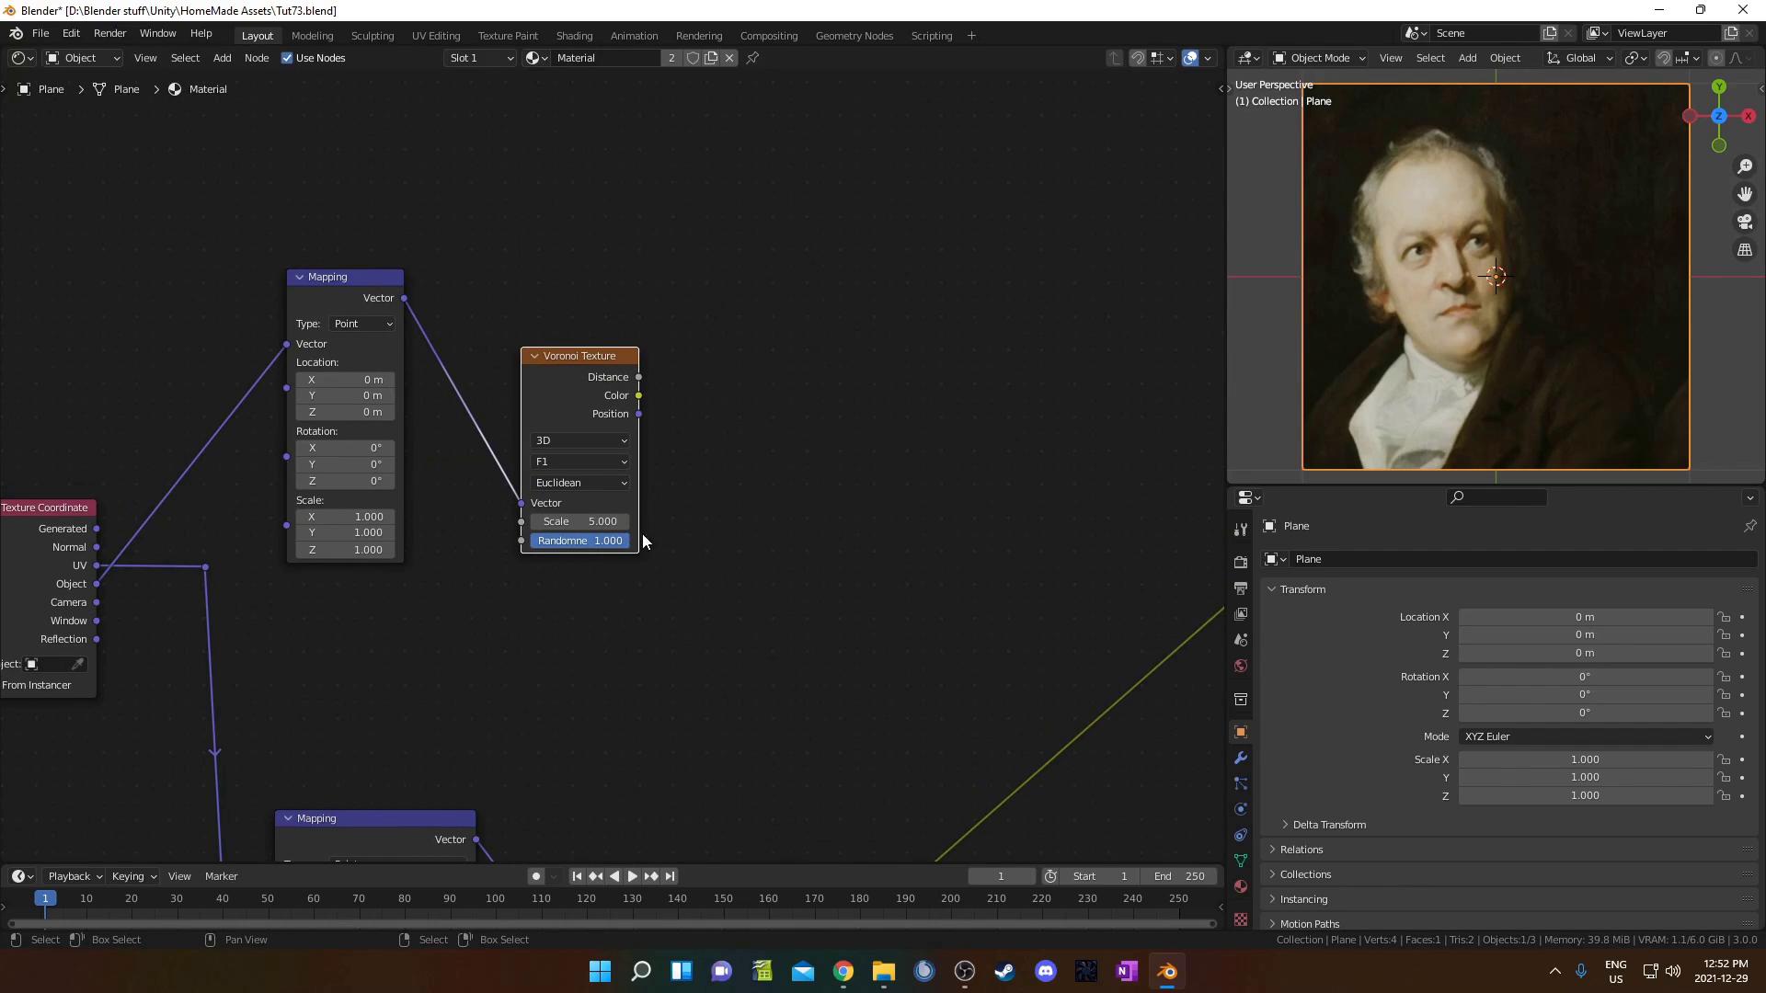
Step: Preview the Voronoi Texture on the plane and set its Scale to 50 and Randomness to 0
left_click(622, 359, "ctrl+shift")
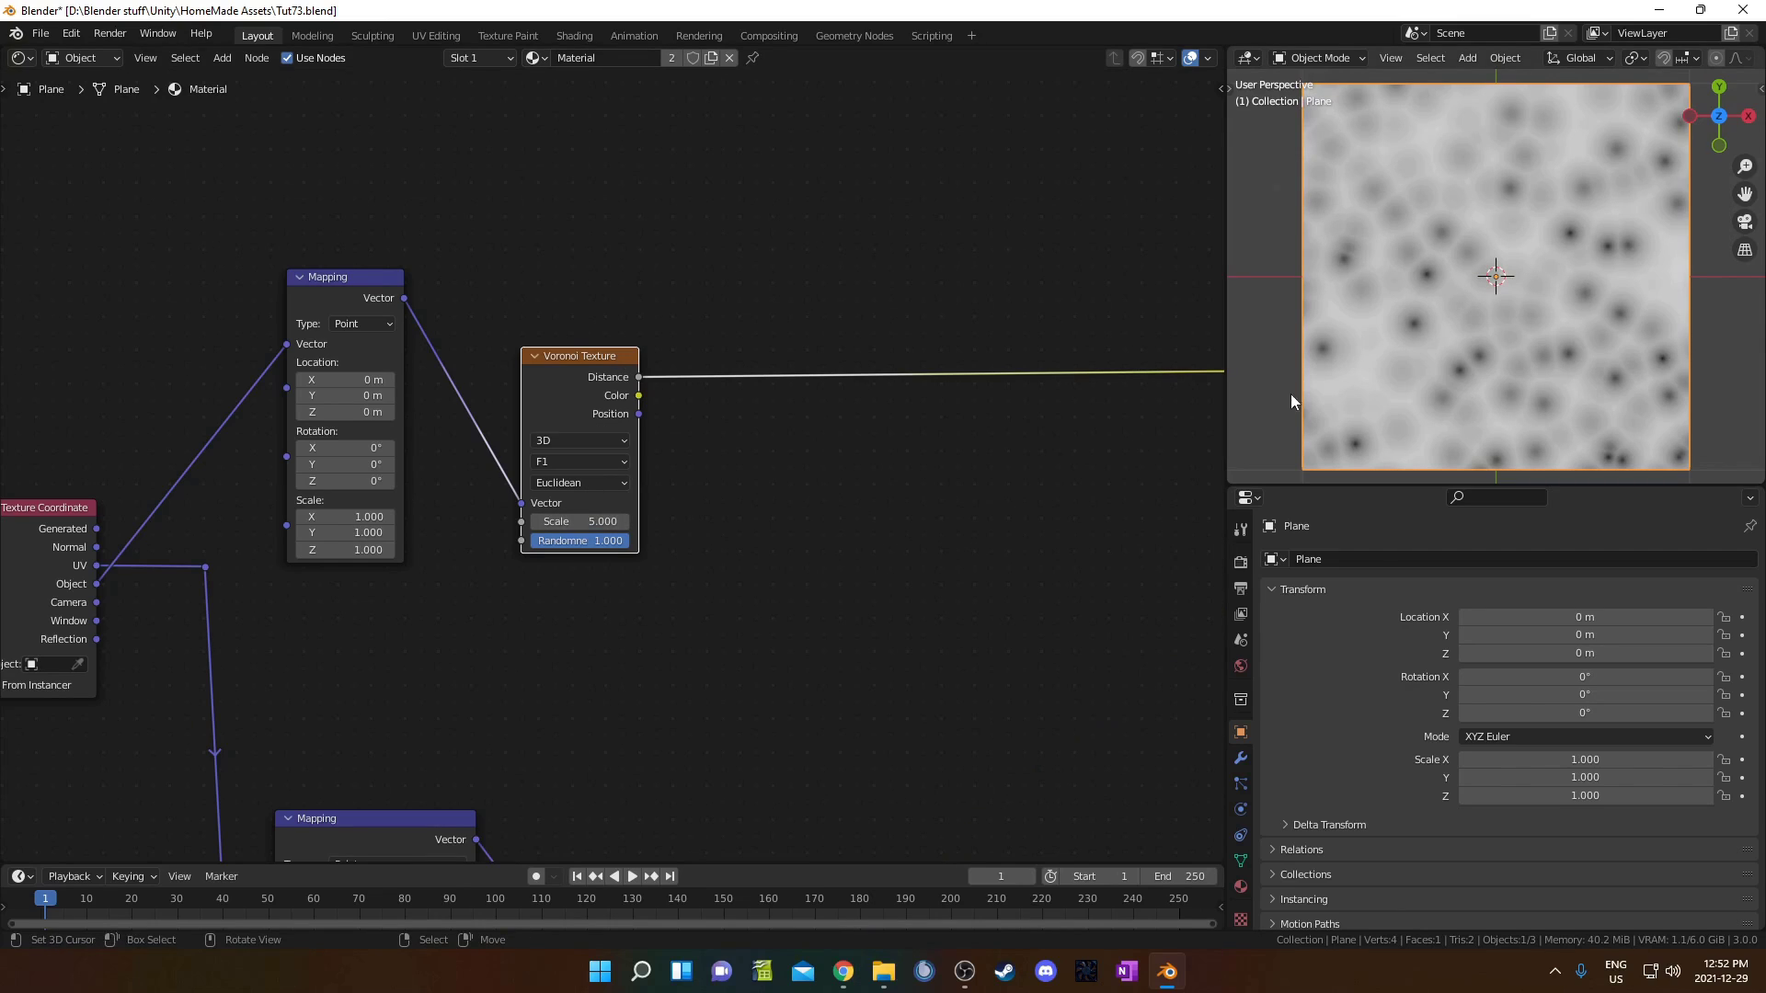
left_click(581, 521)
type("50")
key("Tab")
type("0")
key("Return")
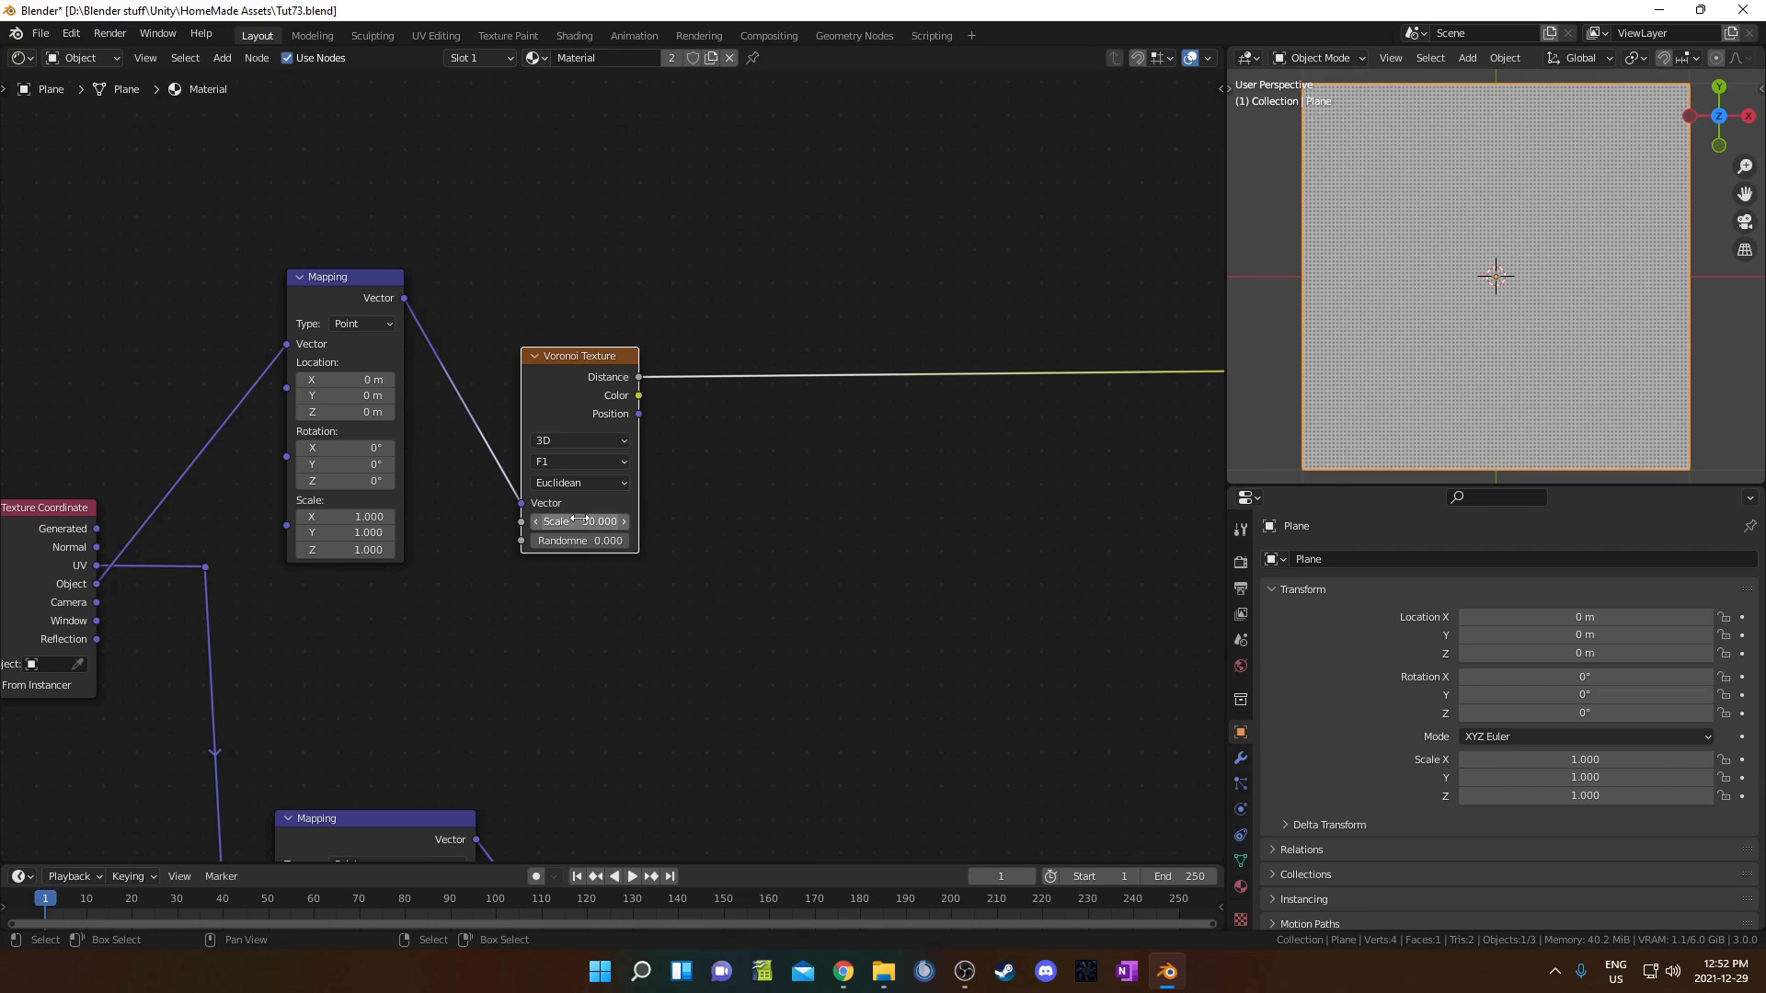
scroll(1450, 276, "up", 6)
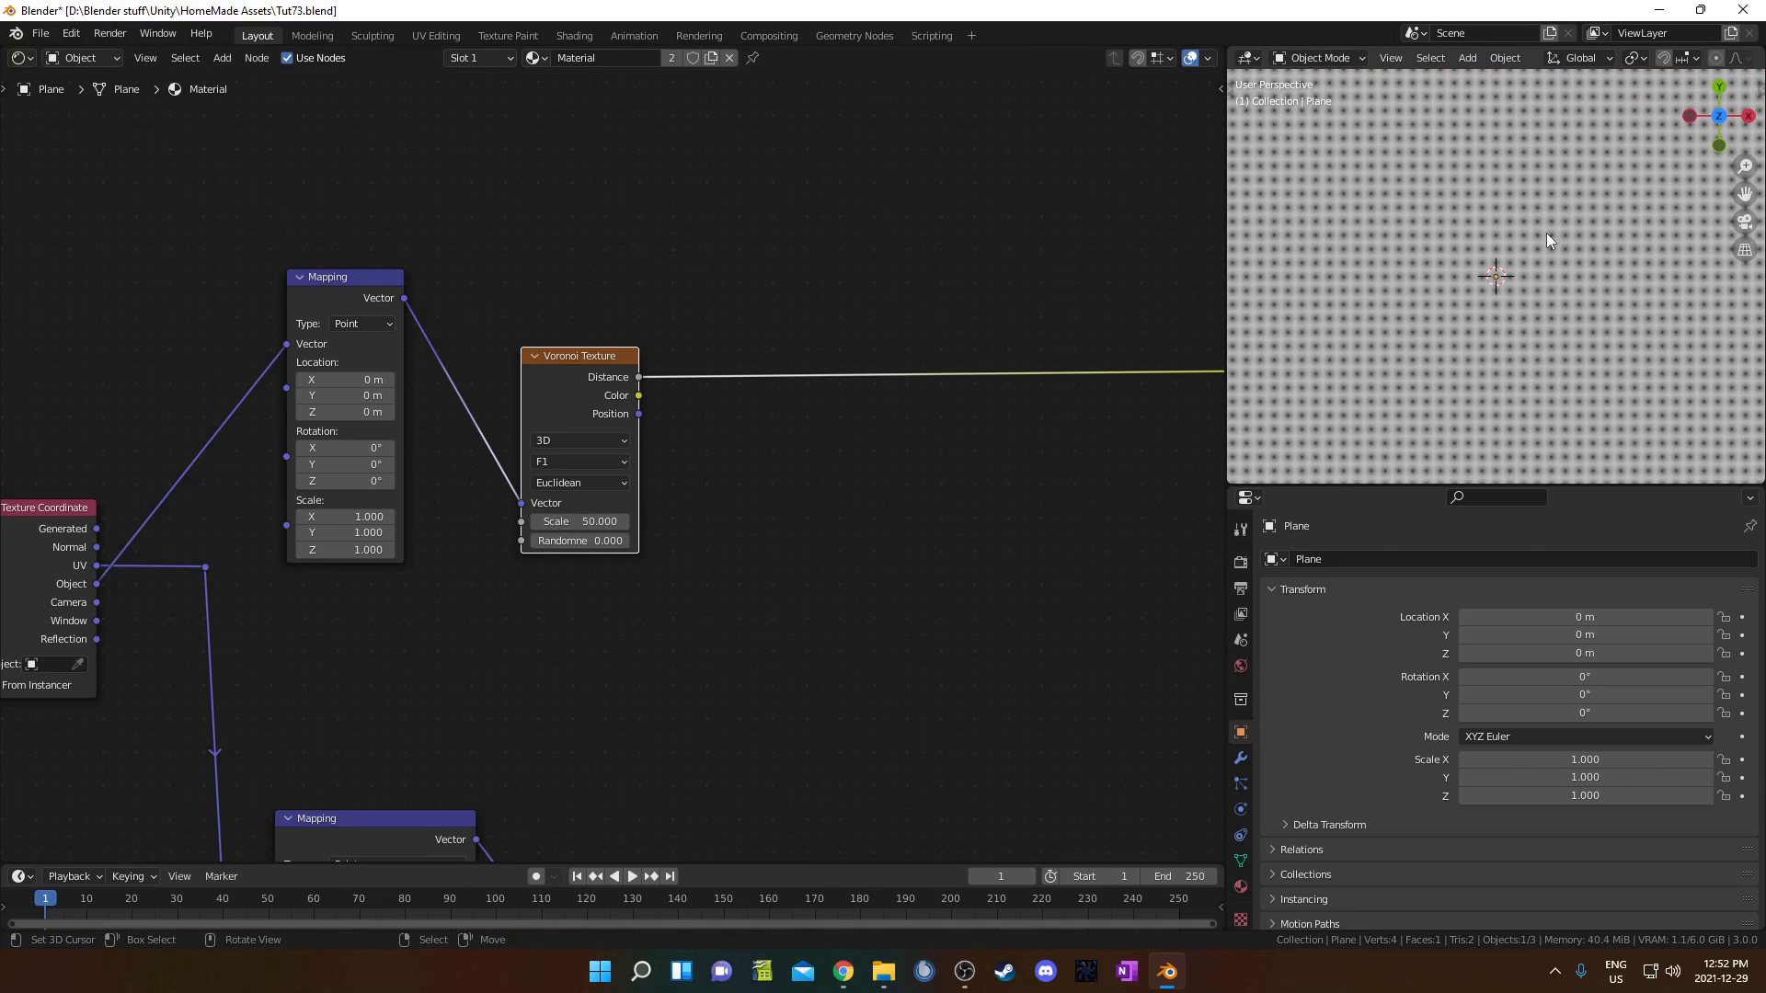
Step: Set the Z rotation of the Voronoi Texture's Mapping node to 45°
scroll(479, 521, "down", 1)
middle_click_drag(450, 533, 660, 474)
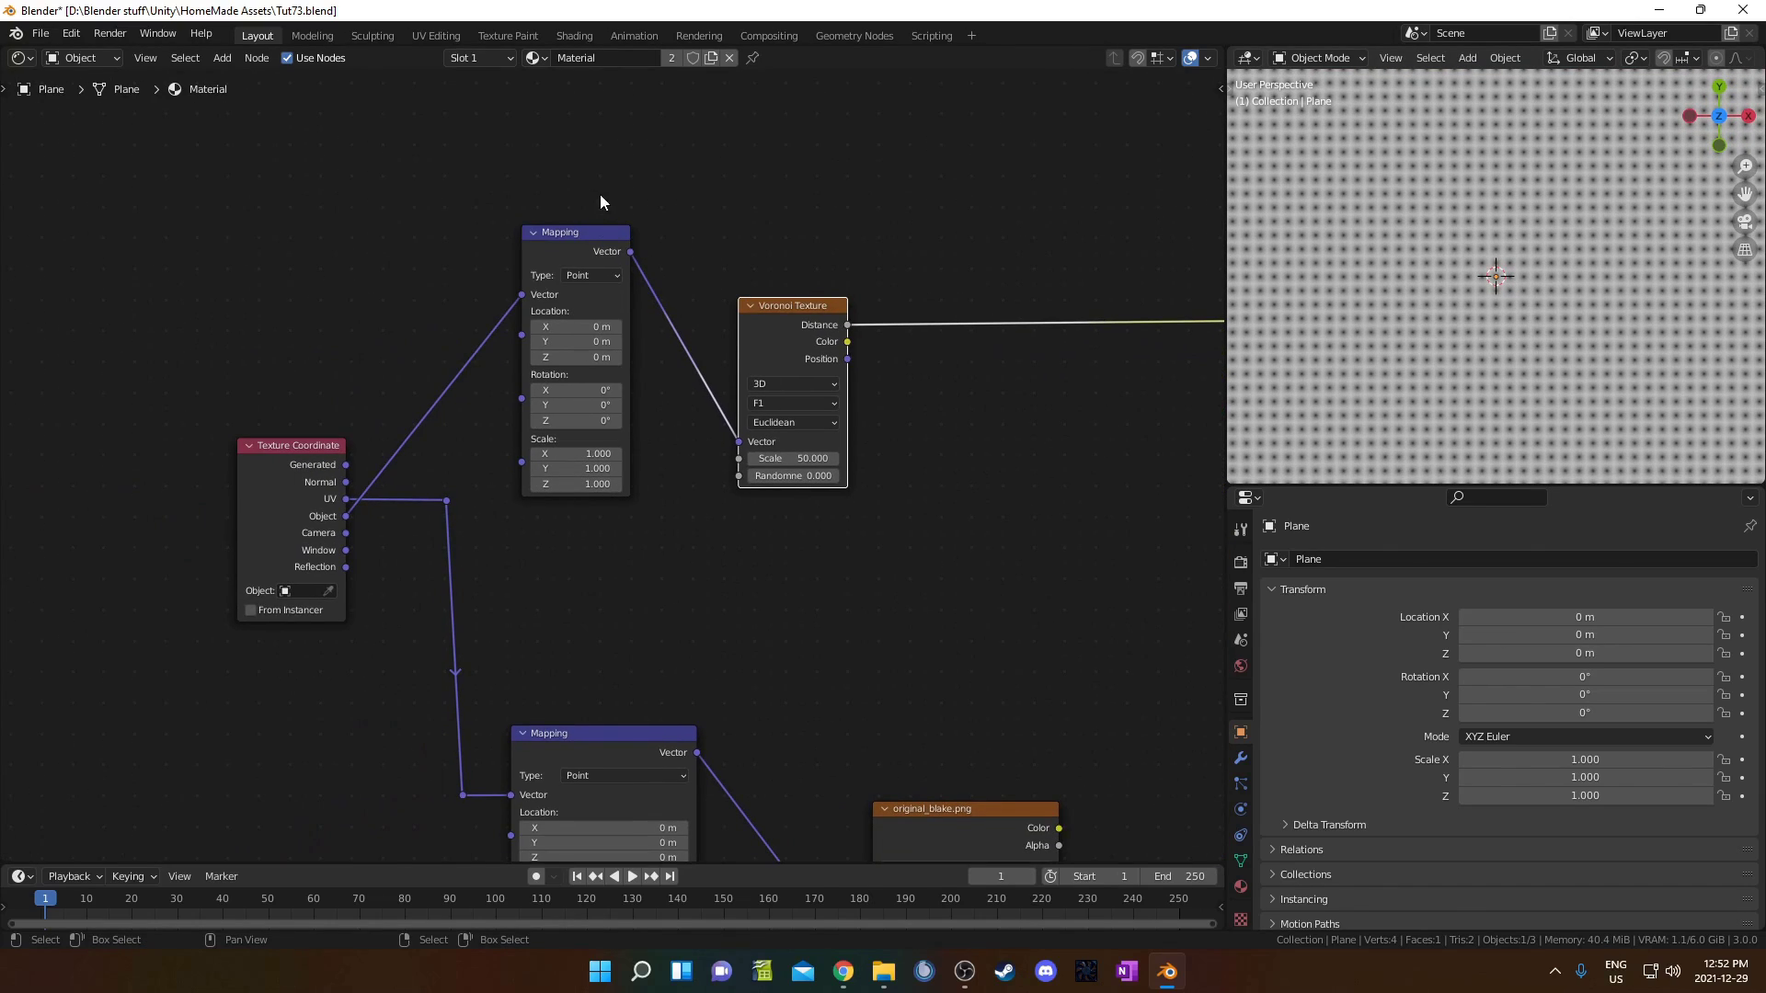
left_click(594, 423)
type("45")
key("Return")
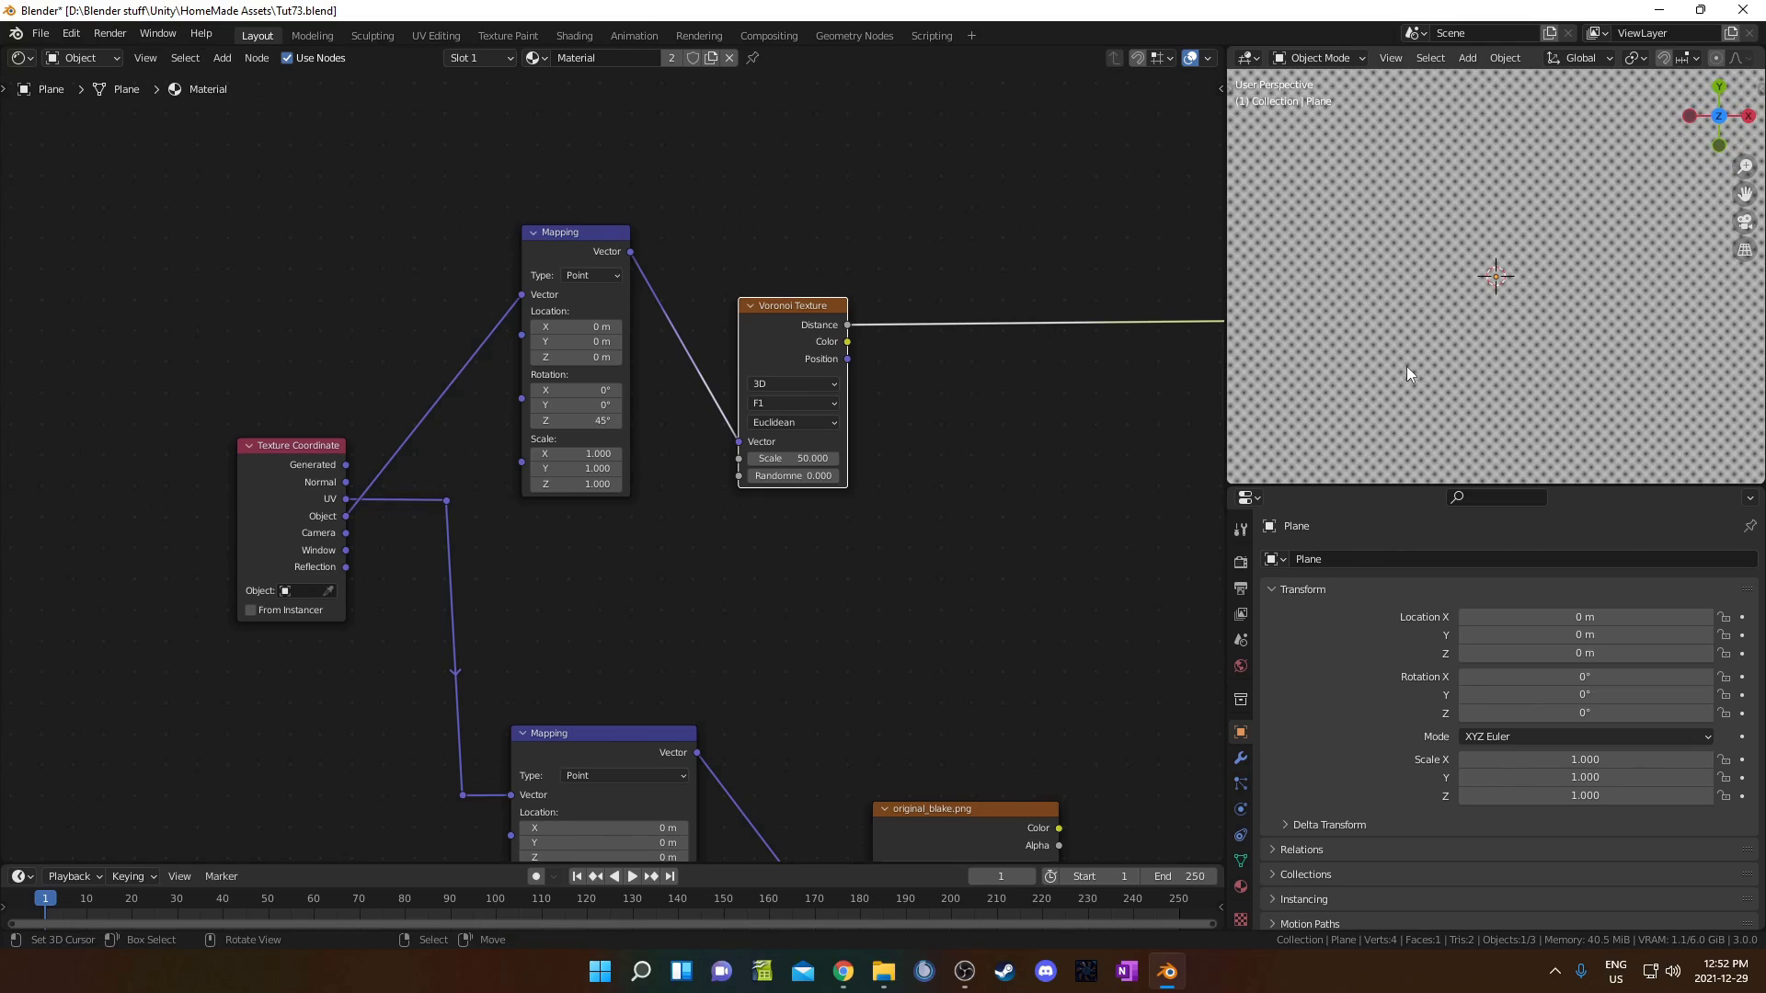
Step: Insert a Math node in Add mode on the link leaving the Voronoi Texture's Distance output
scroll(1309, 423, "up", 2)
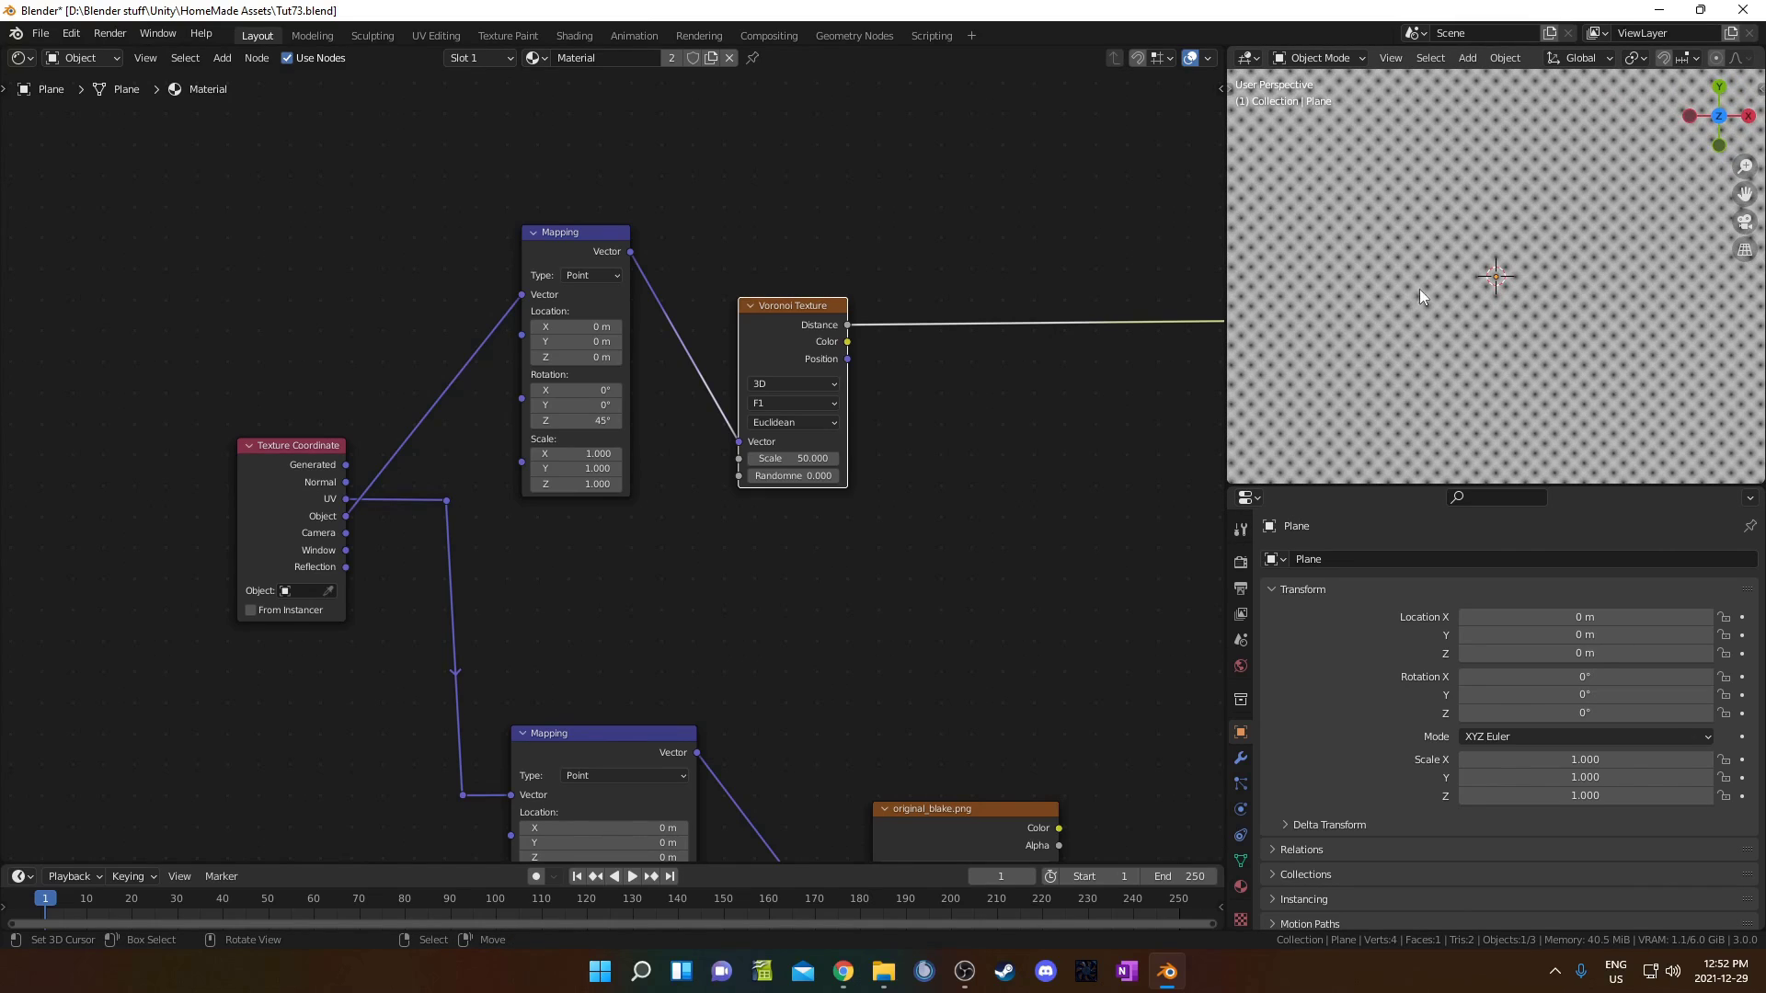
middle_click_drag(832, 673, 469, 536)
scroll(469, 537, "up", 1)
key("shift+a")
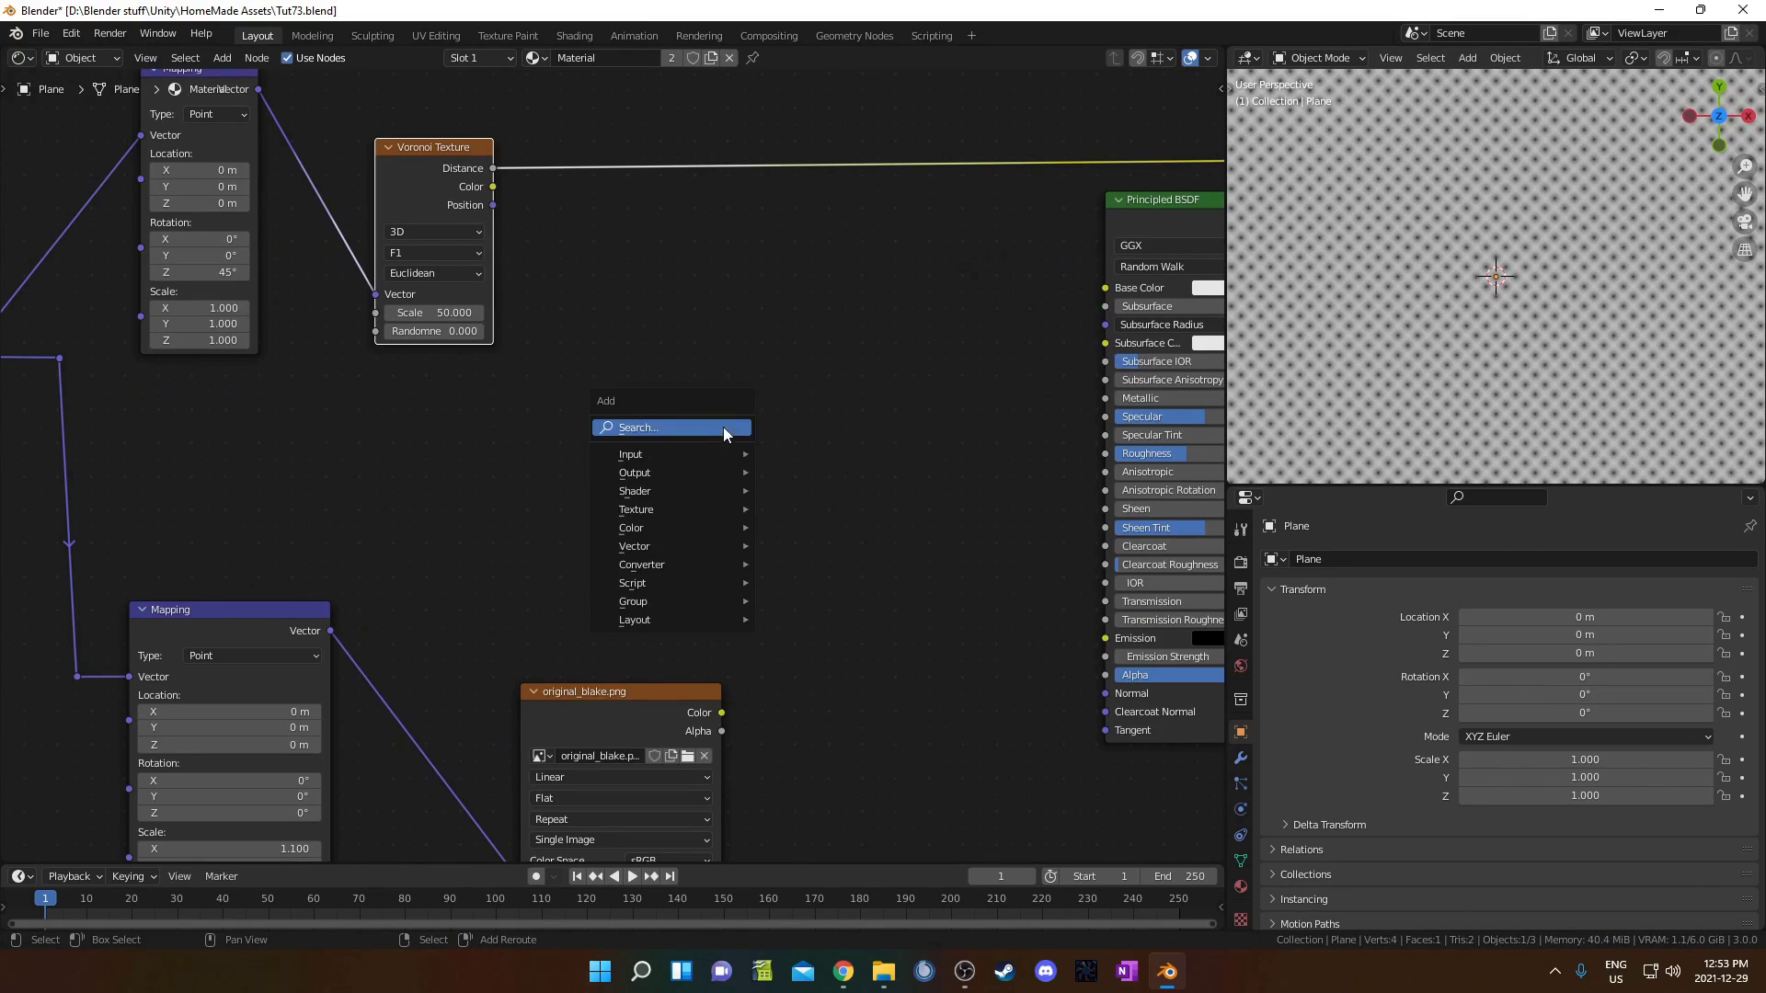
left_click(722, 432)
type("mat")
key("Return")
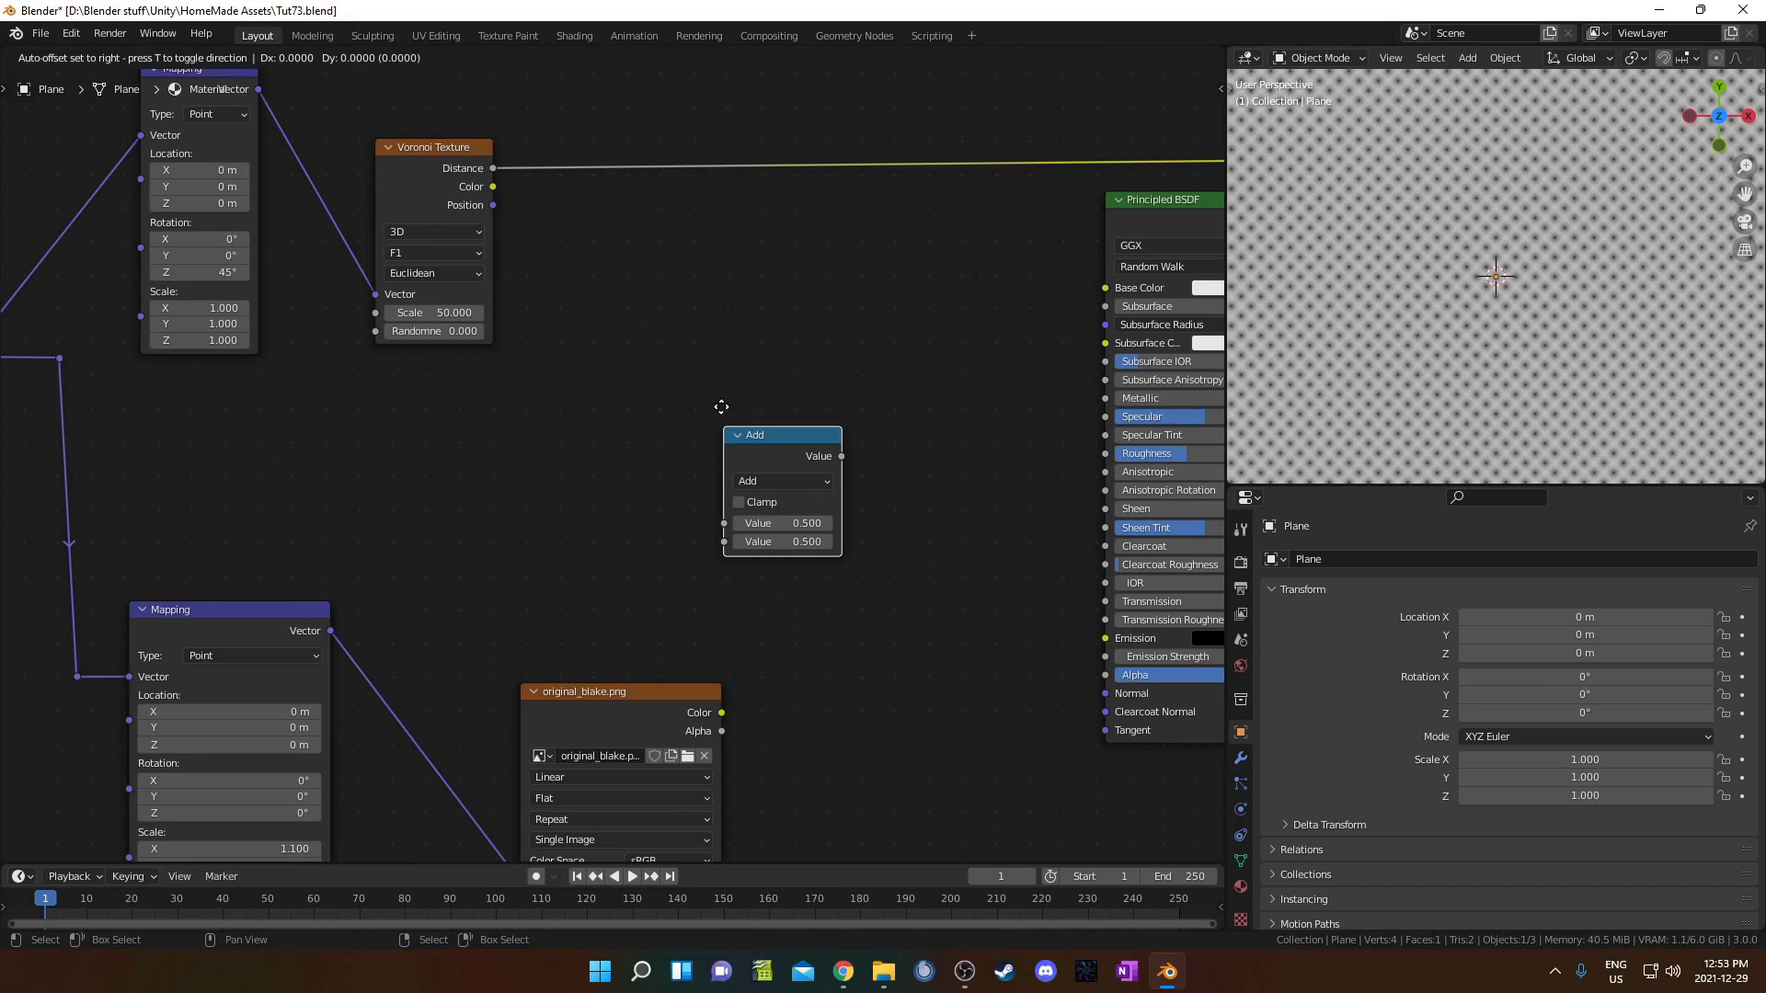
left_click(784, 184)
Step: Connect the original_blake.png Color output to the Add node's second value and position the node between the textures and the Principled BSDF
key("Home")
left_click_drag(692, 646, 743, 320)
middle_click_drag(933, 466, 828, 560)
left_click_drag(883, 220, 1223, 698)
key("g")
left_click(1042, 536)
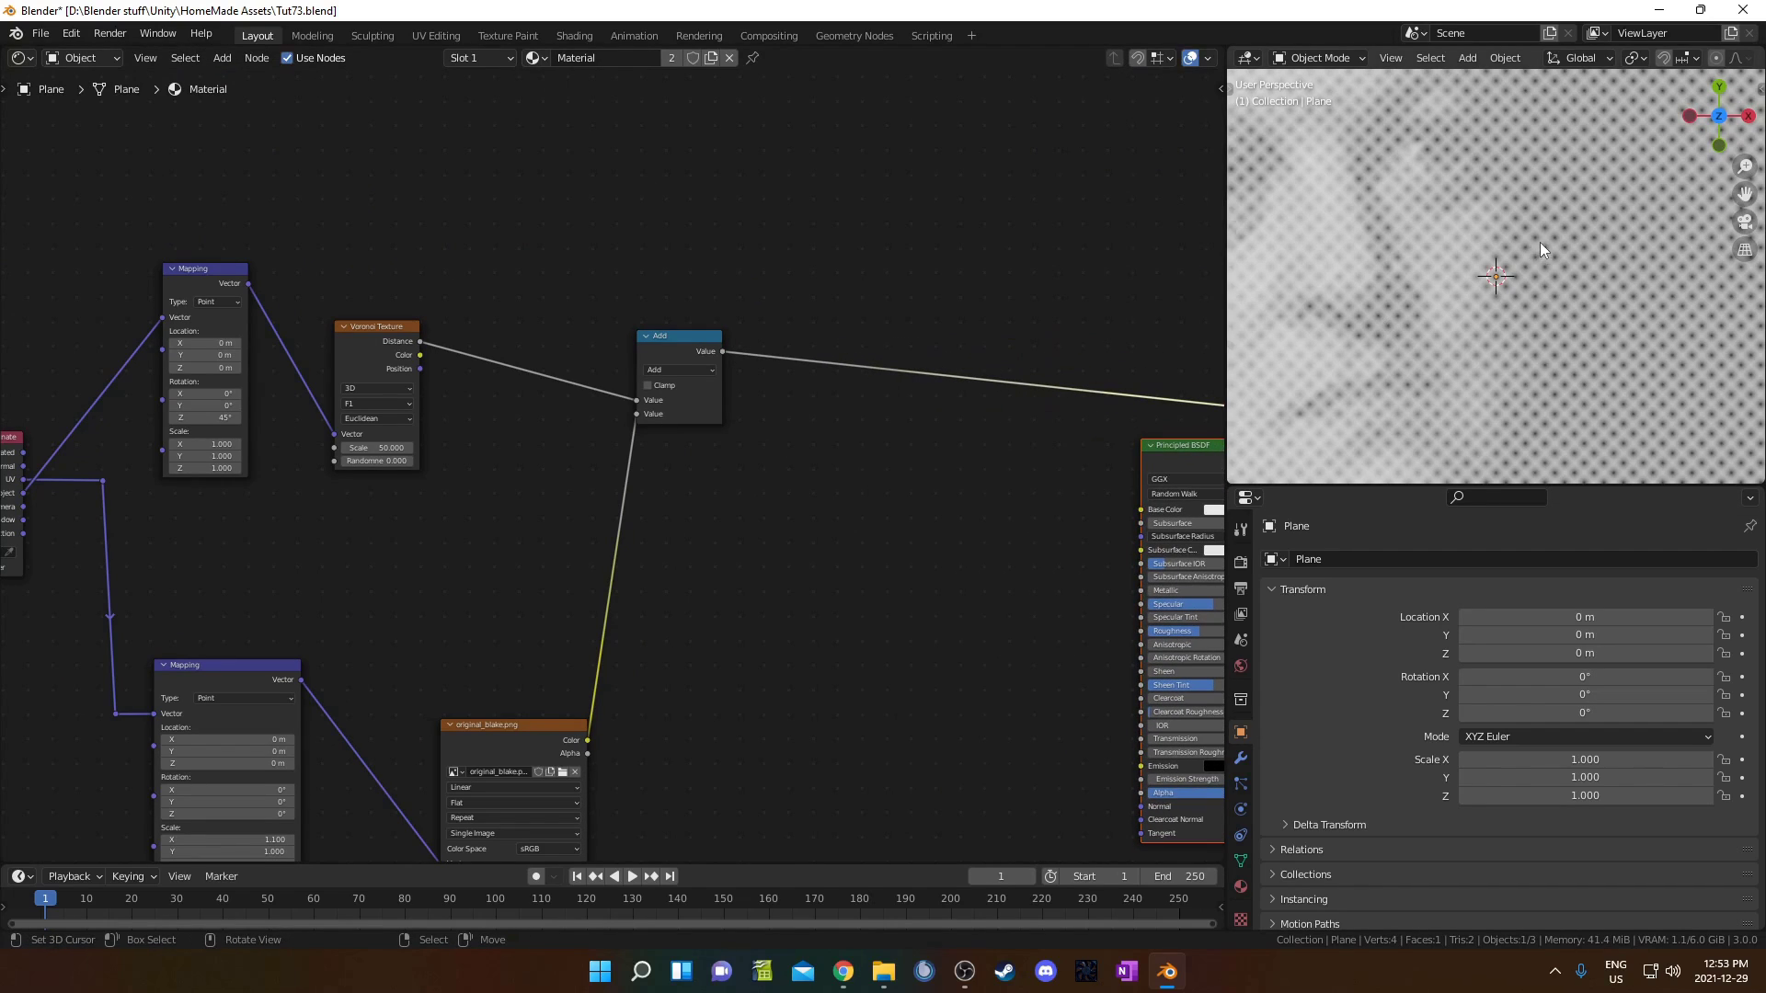
scroll(1542, 241, "down", 7)
middle_click_drag(1570, 272, 1601, 297, "shift")
left_click_drag(614, 259, 802, 493)
key("g")
left_click(915, 575)
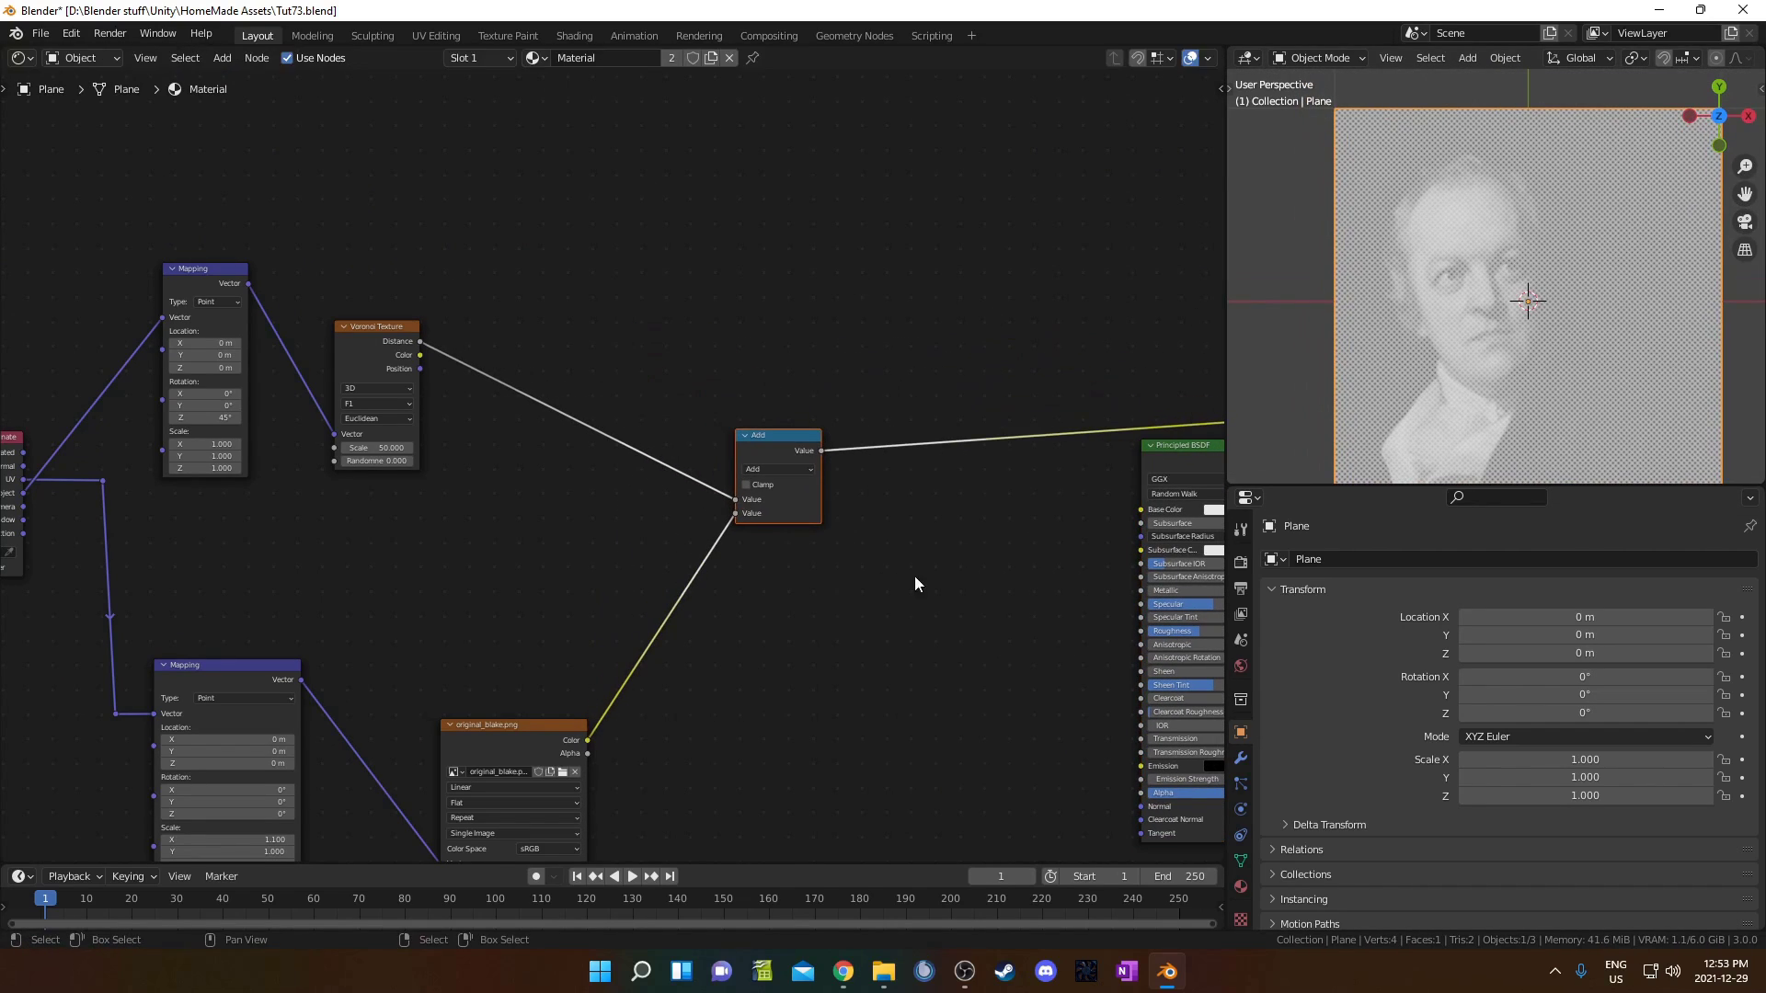
Step: Duplicate the Add node onto its output link and switch the copy's operation to Greater Than
scroll(1565, 318, "up", 10)
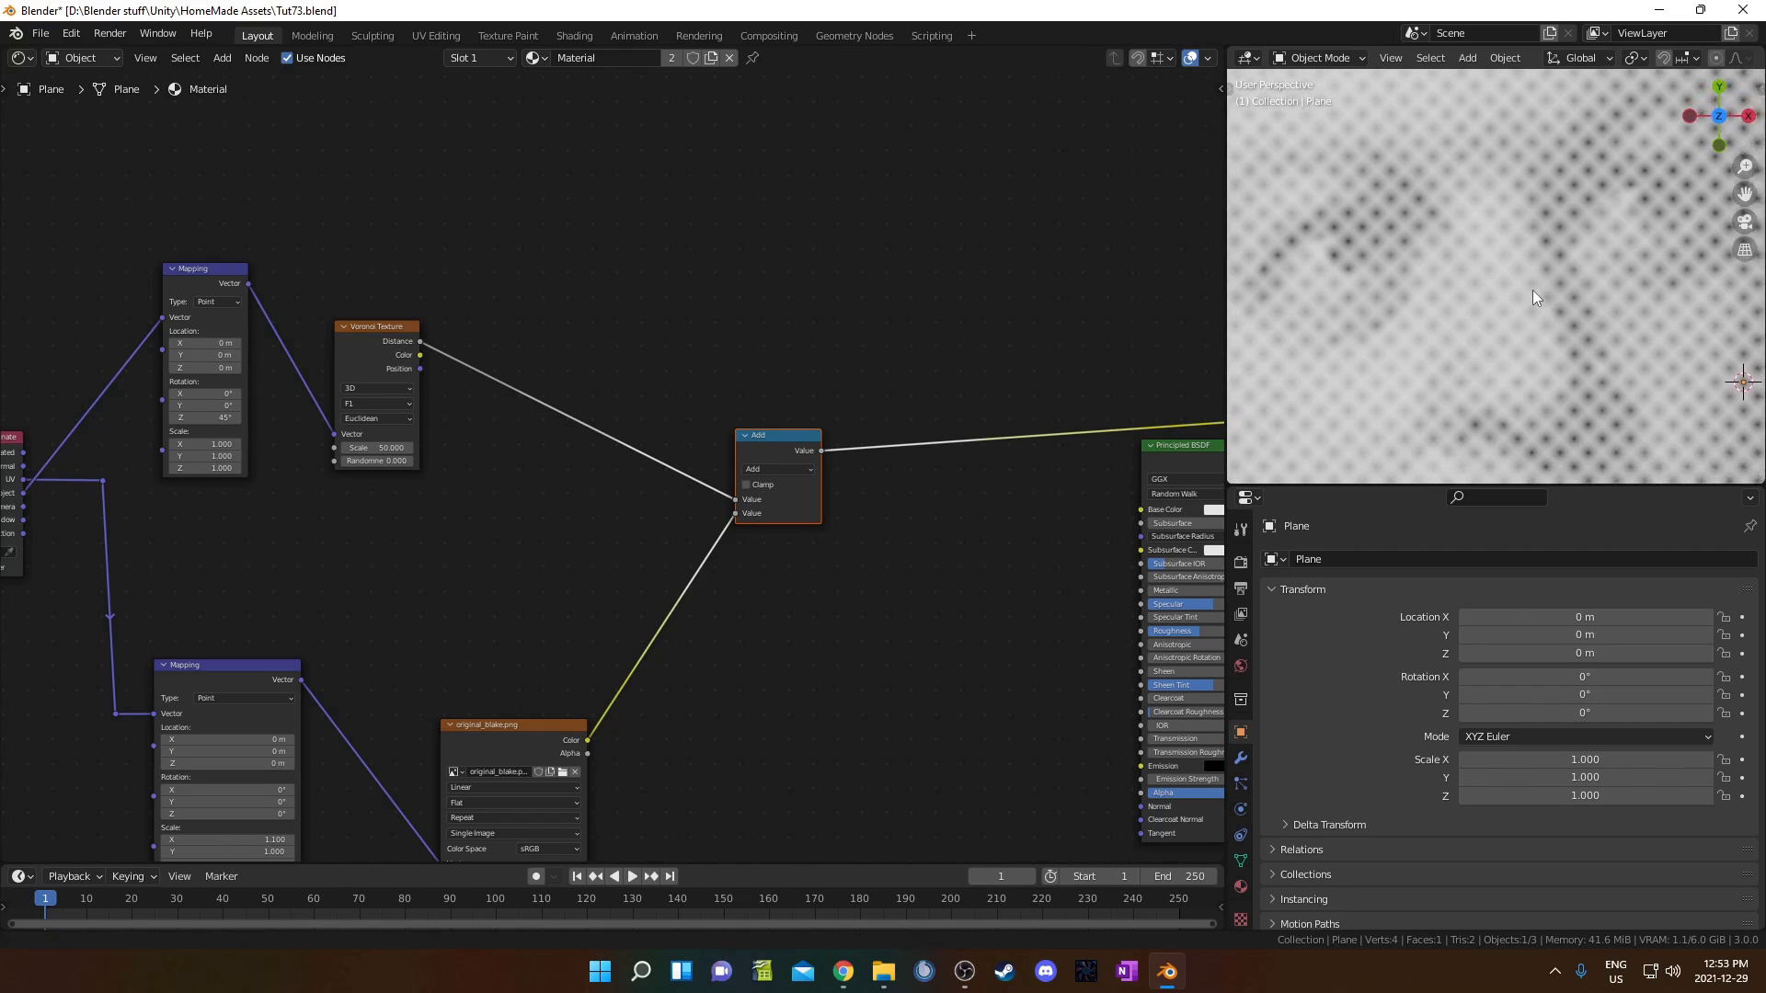
middle_click_drag(1533, 291, 1543, 277, "shift")
scroll(834, 576, "down", 7)
middle_click_drag(834, 576, 805, 544)
left_click(690, 432)
scroll(698, 469, "up", 5)
middle_click_drag(756, 448, 677, 485)
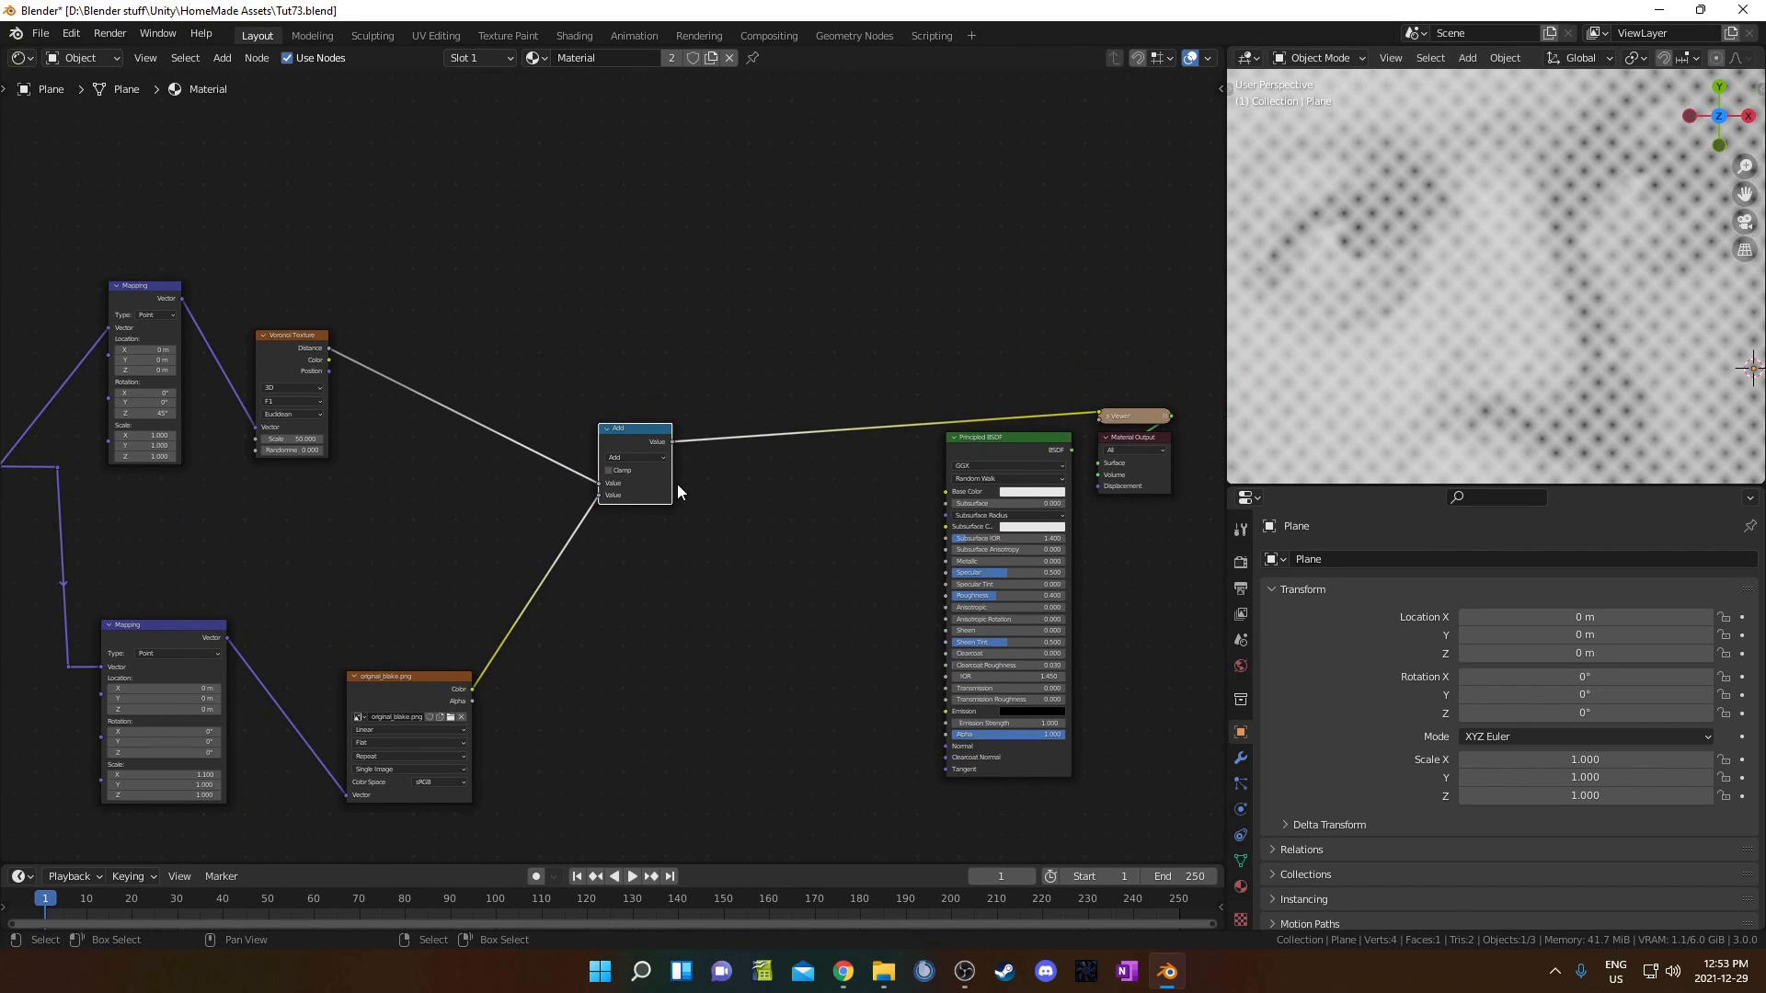
key("shift+d")
left_click(785, 457)
scroll(831, 469, "up", 3)
left_click(787, 491)
key("g")
left_click_drag(792, 449, 794, 465)
scroll(1444, 286, "down", 4)
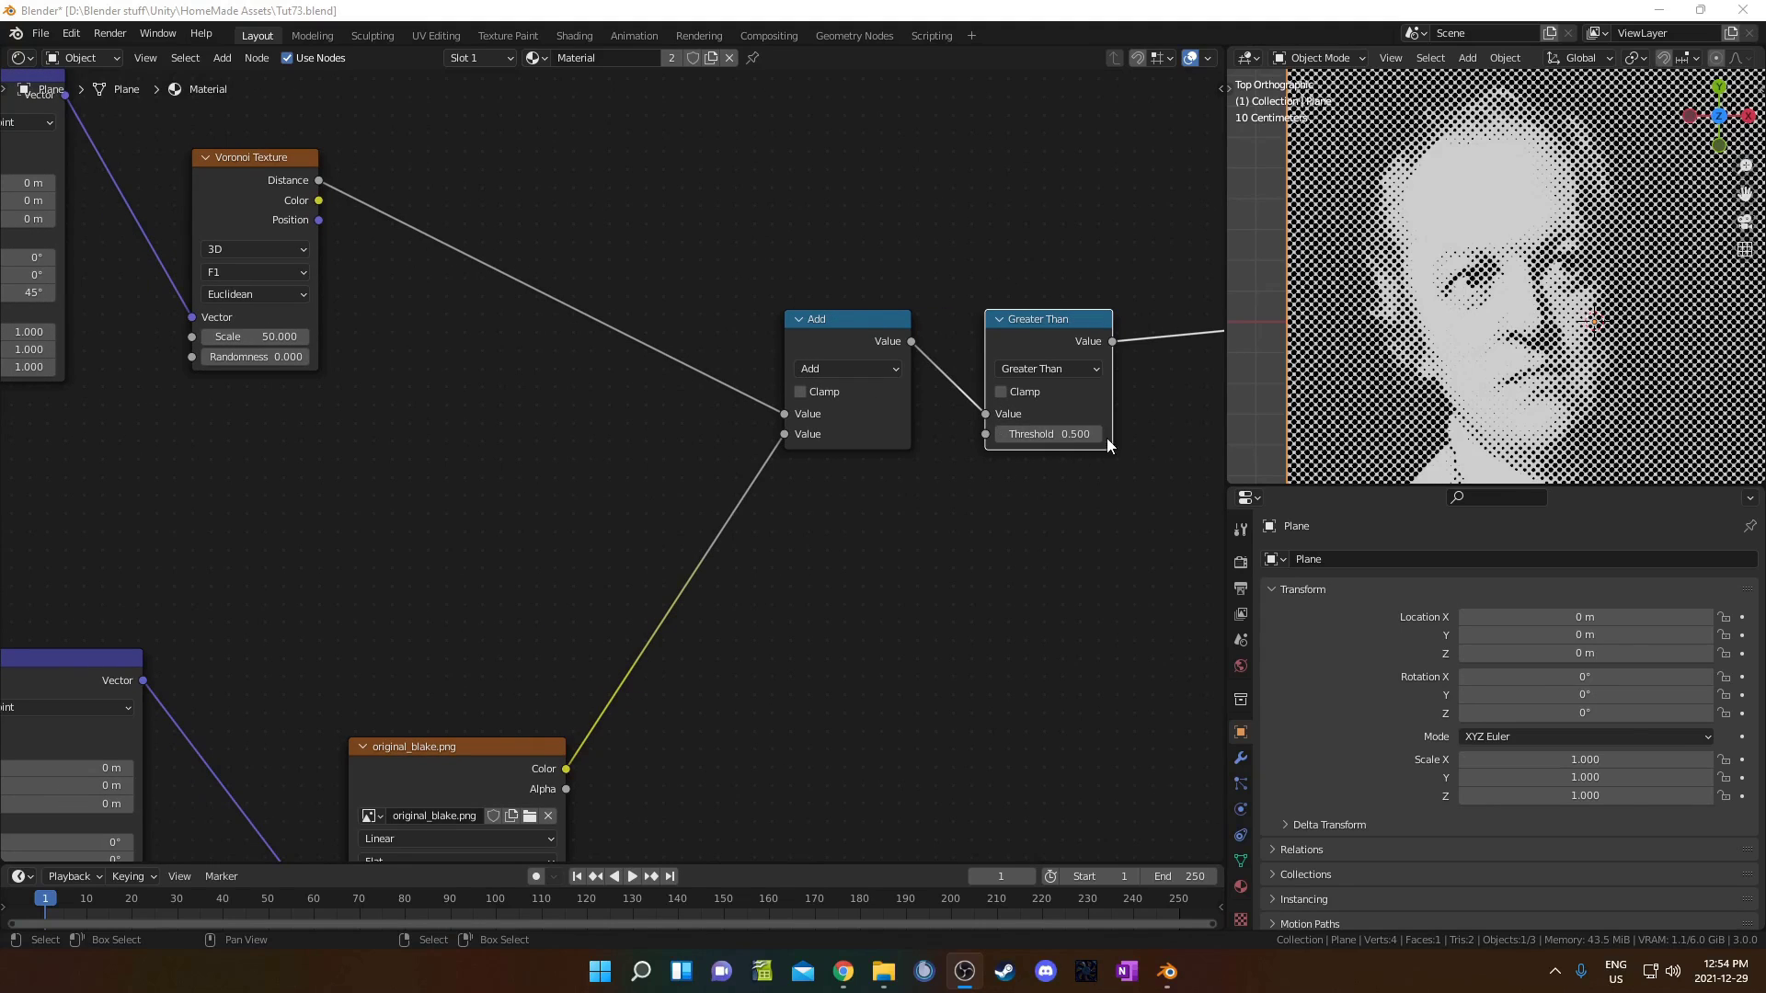
Step: Set the Greater Than node's Threshold to 0.72
left_click(1052, 434)
type("0.72")
key("Return")
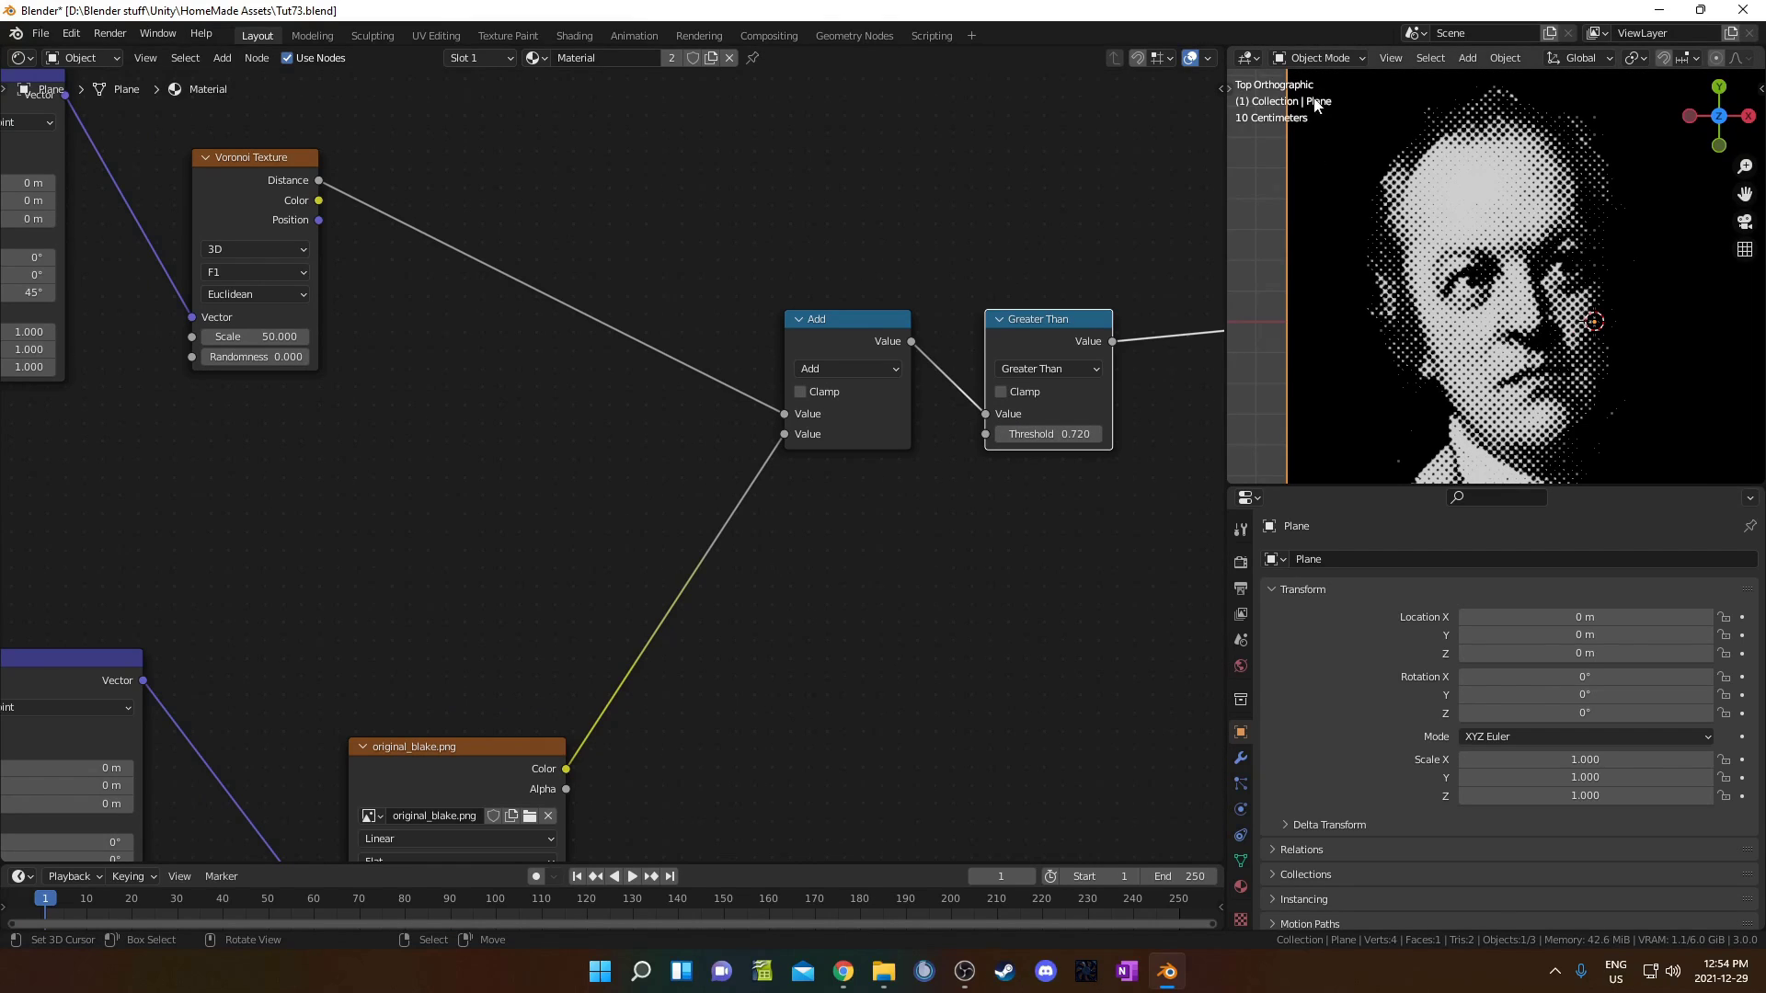
Step: Examine the dot pattern on the portrait's forehead and face at close and wide range
scroll(1547, 328, "up", 2)
scroll(1504, 217, "down", 1)
middle_click_drag(1504, 216, 1480, 309, "shift")
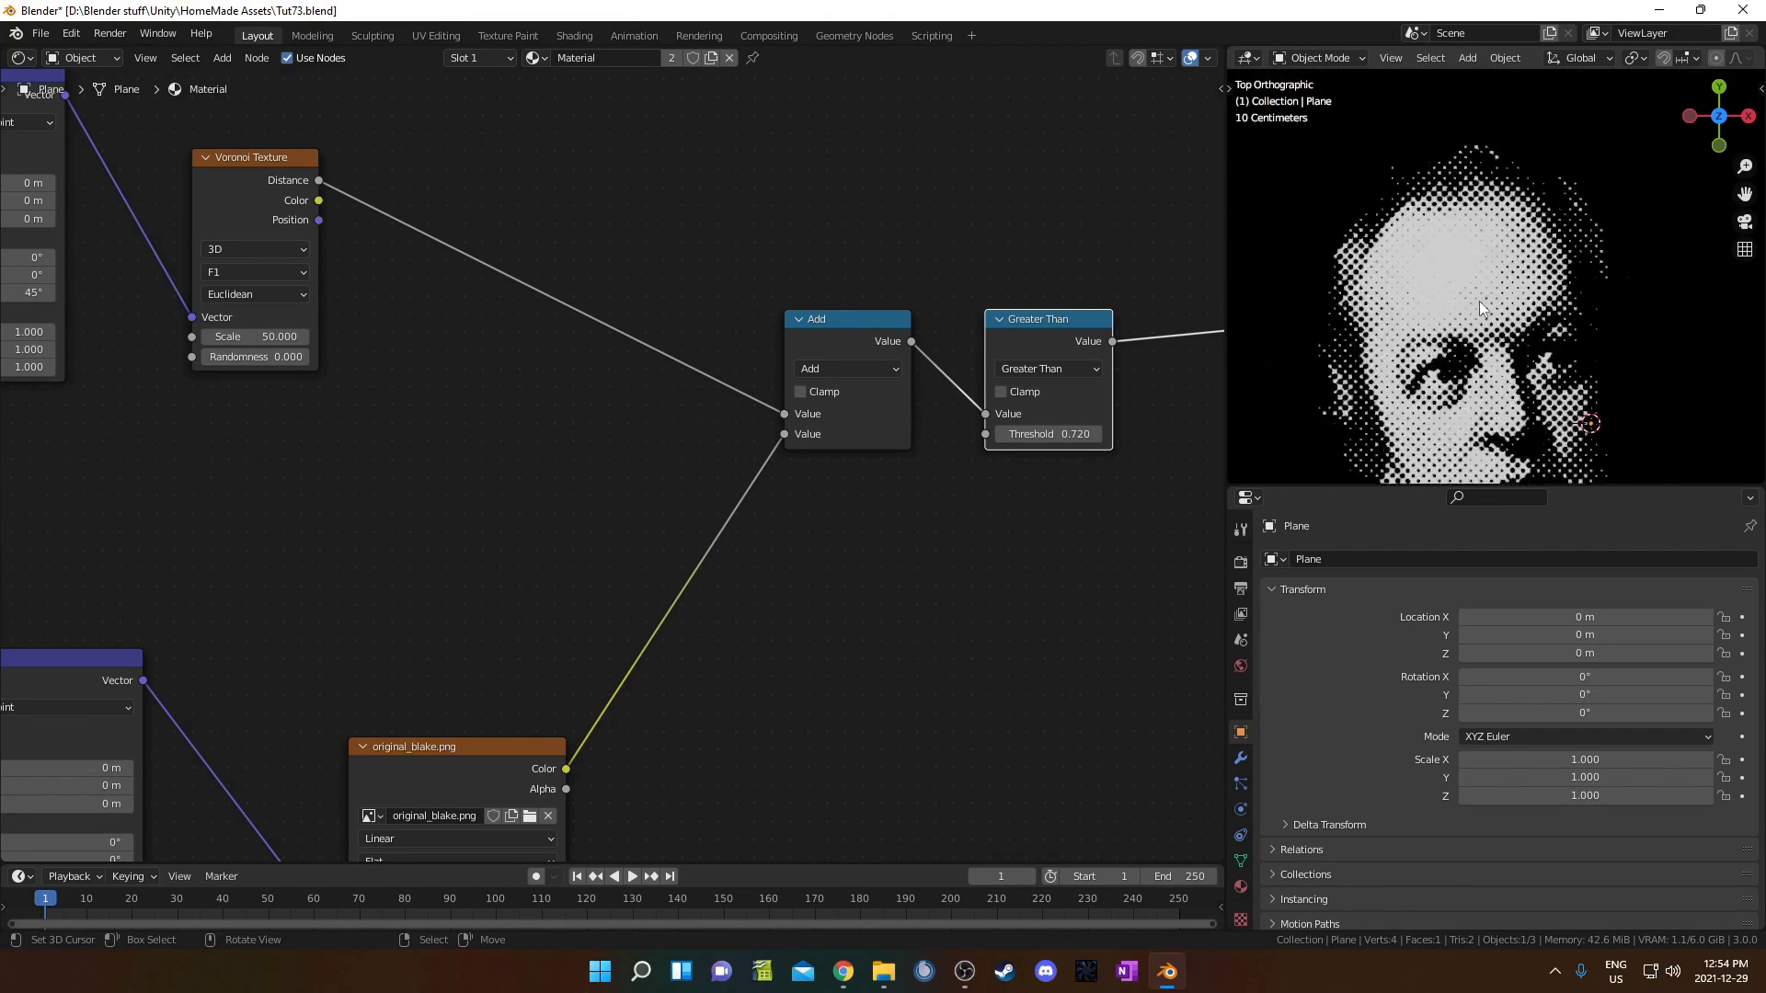
scroll(1480, 308, "up", 1)
scroll(1472, 313, "up", 3)
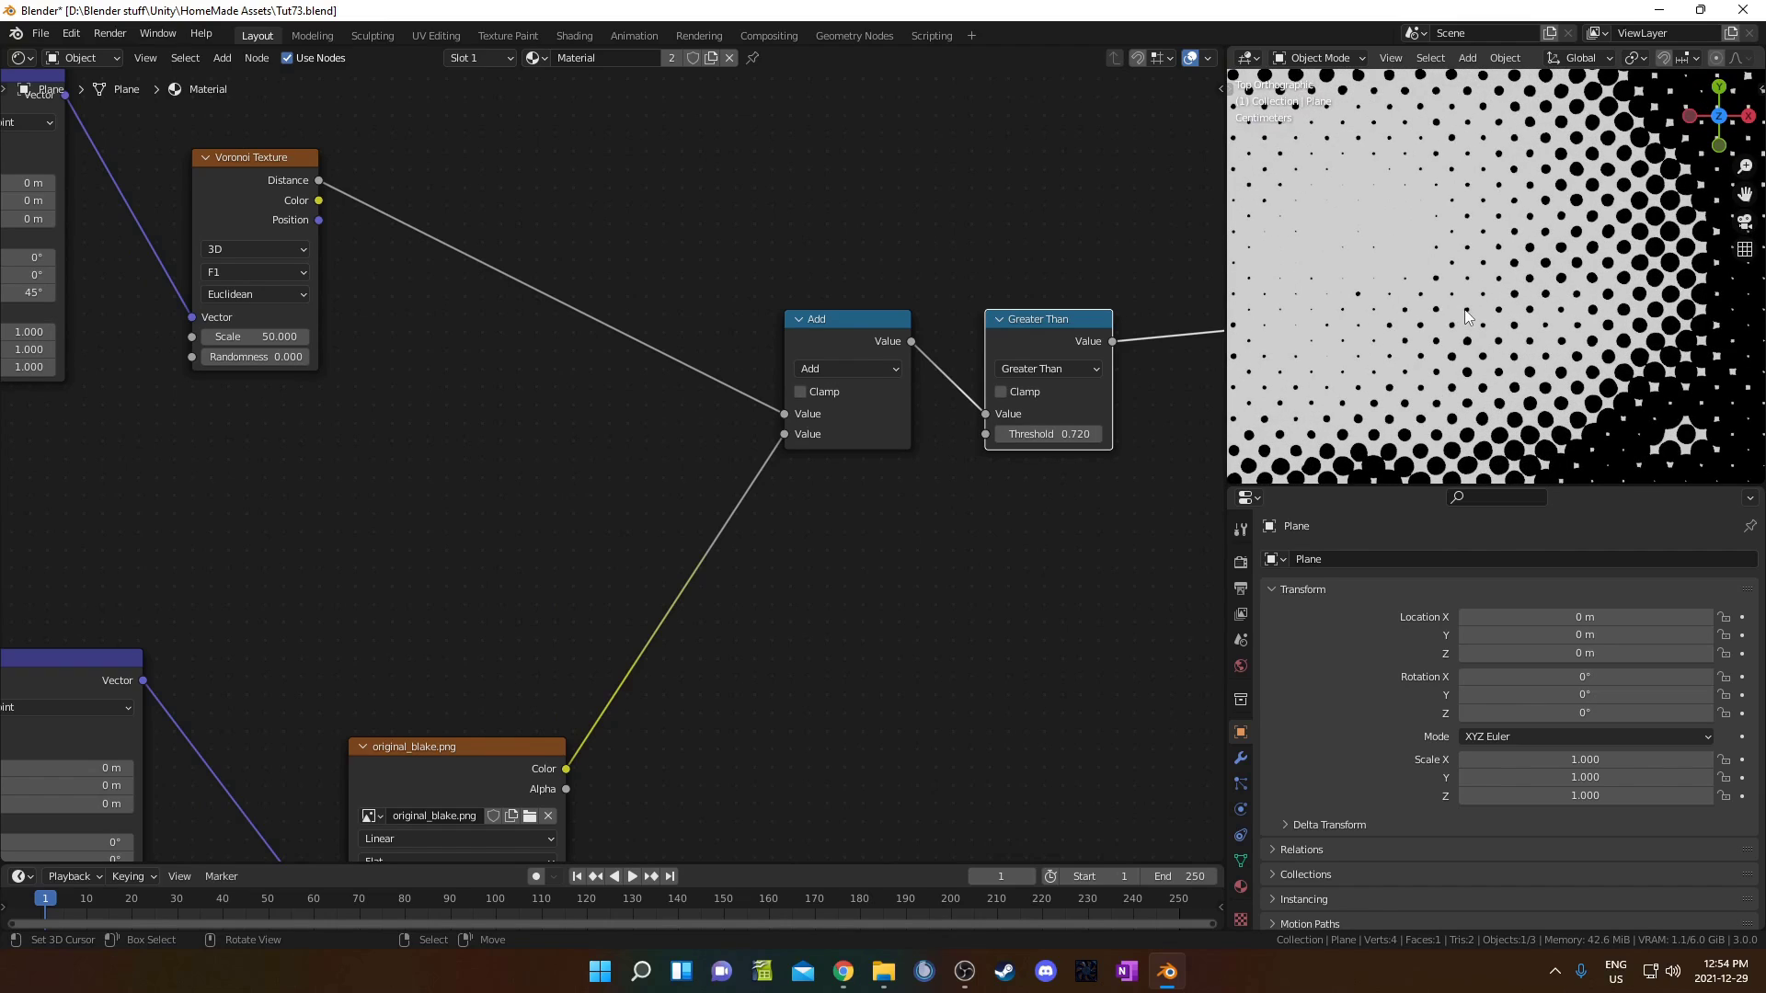
scroll(1465, 310, "down", 4)
middle_click_drag(1089, 505, 938, 460)
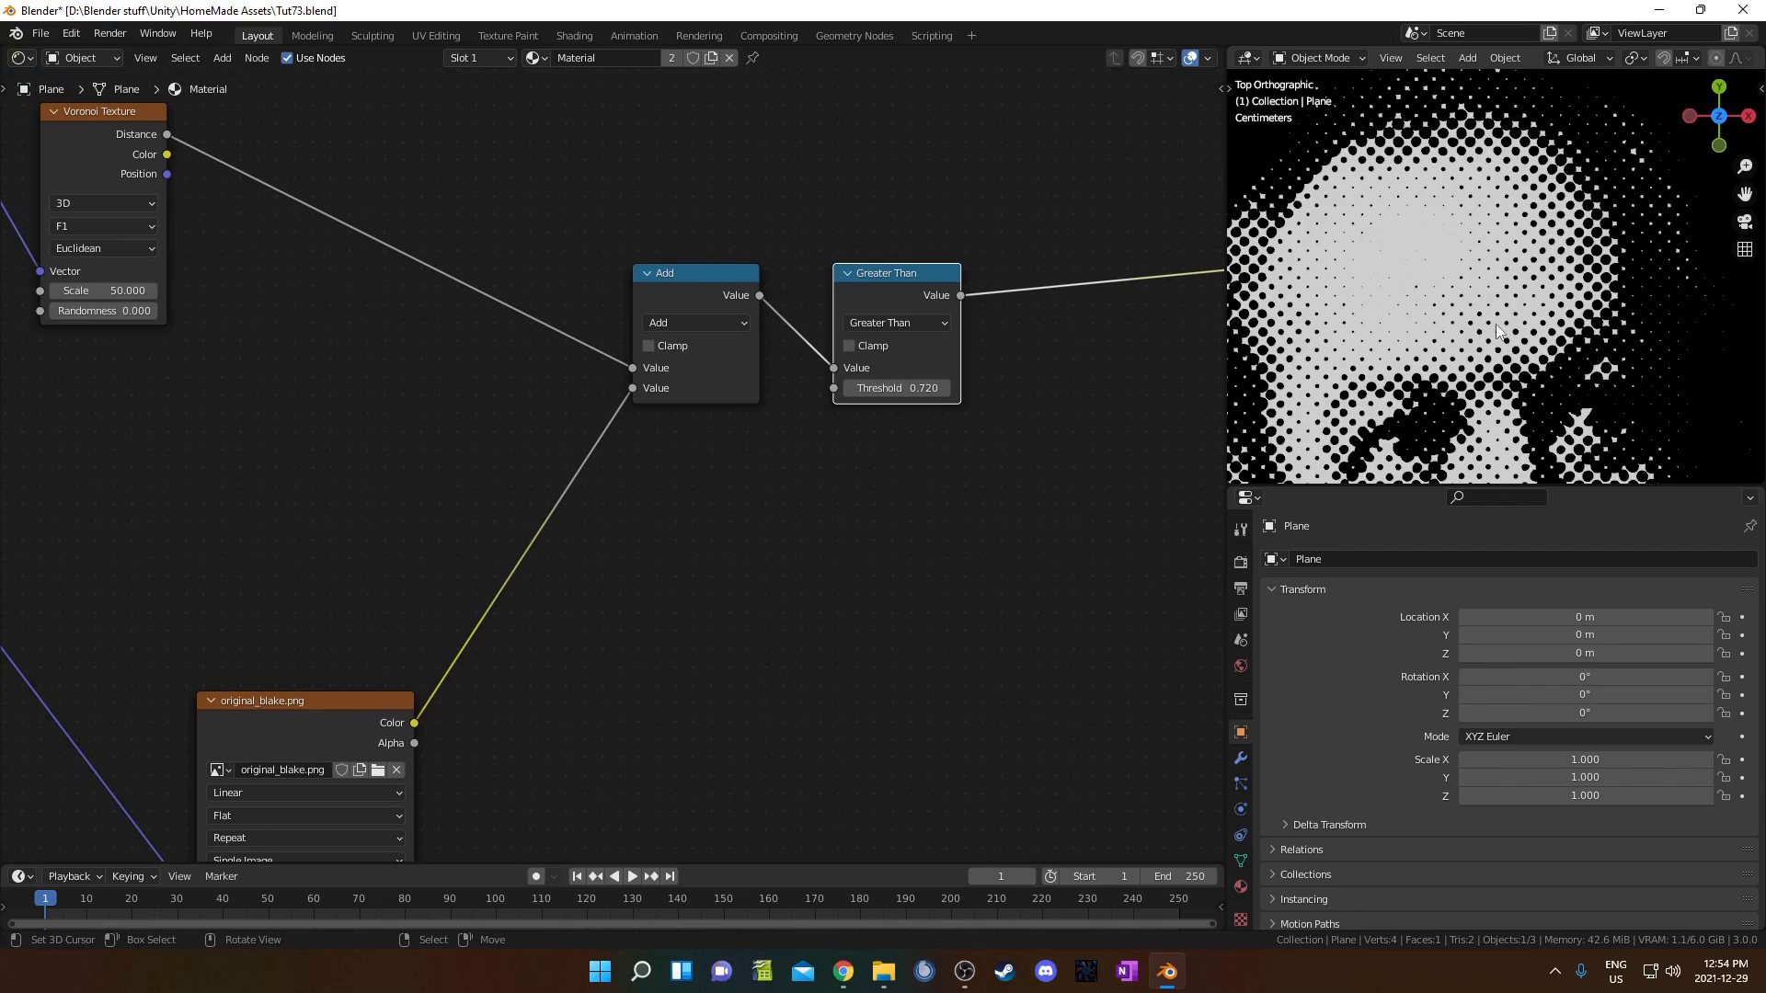
scroll(1509, 350, "down", 5)
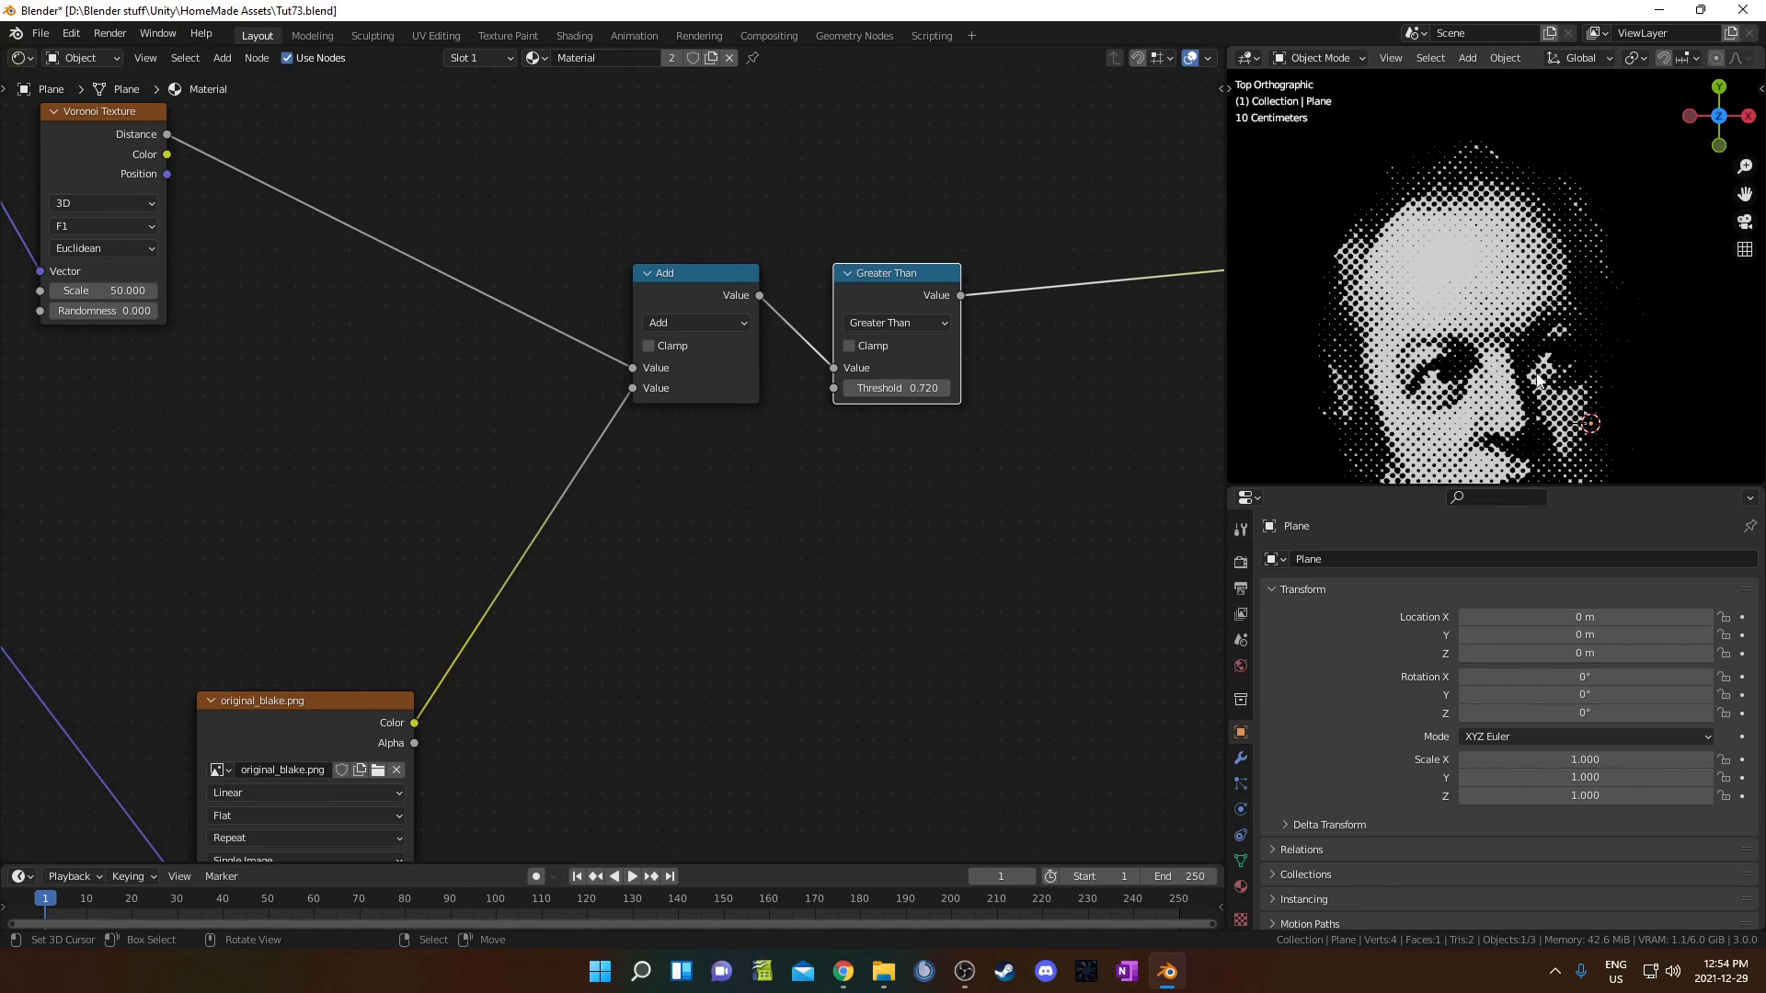
scroll(1538, 379, "up", 2)
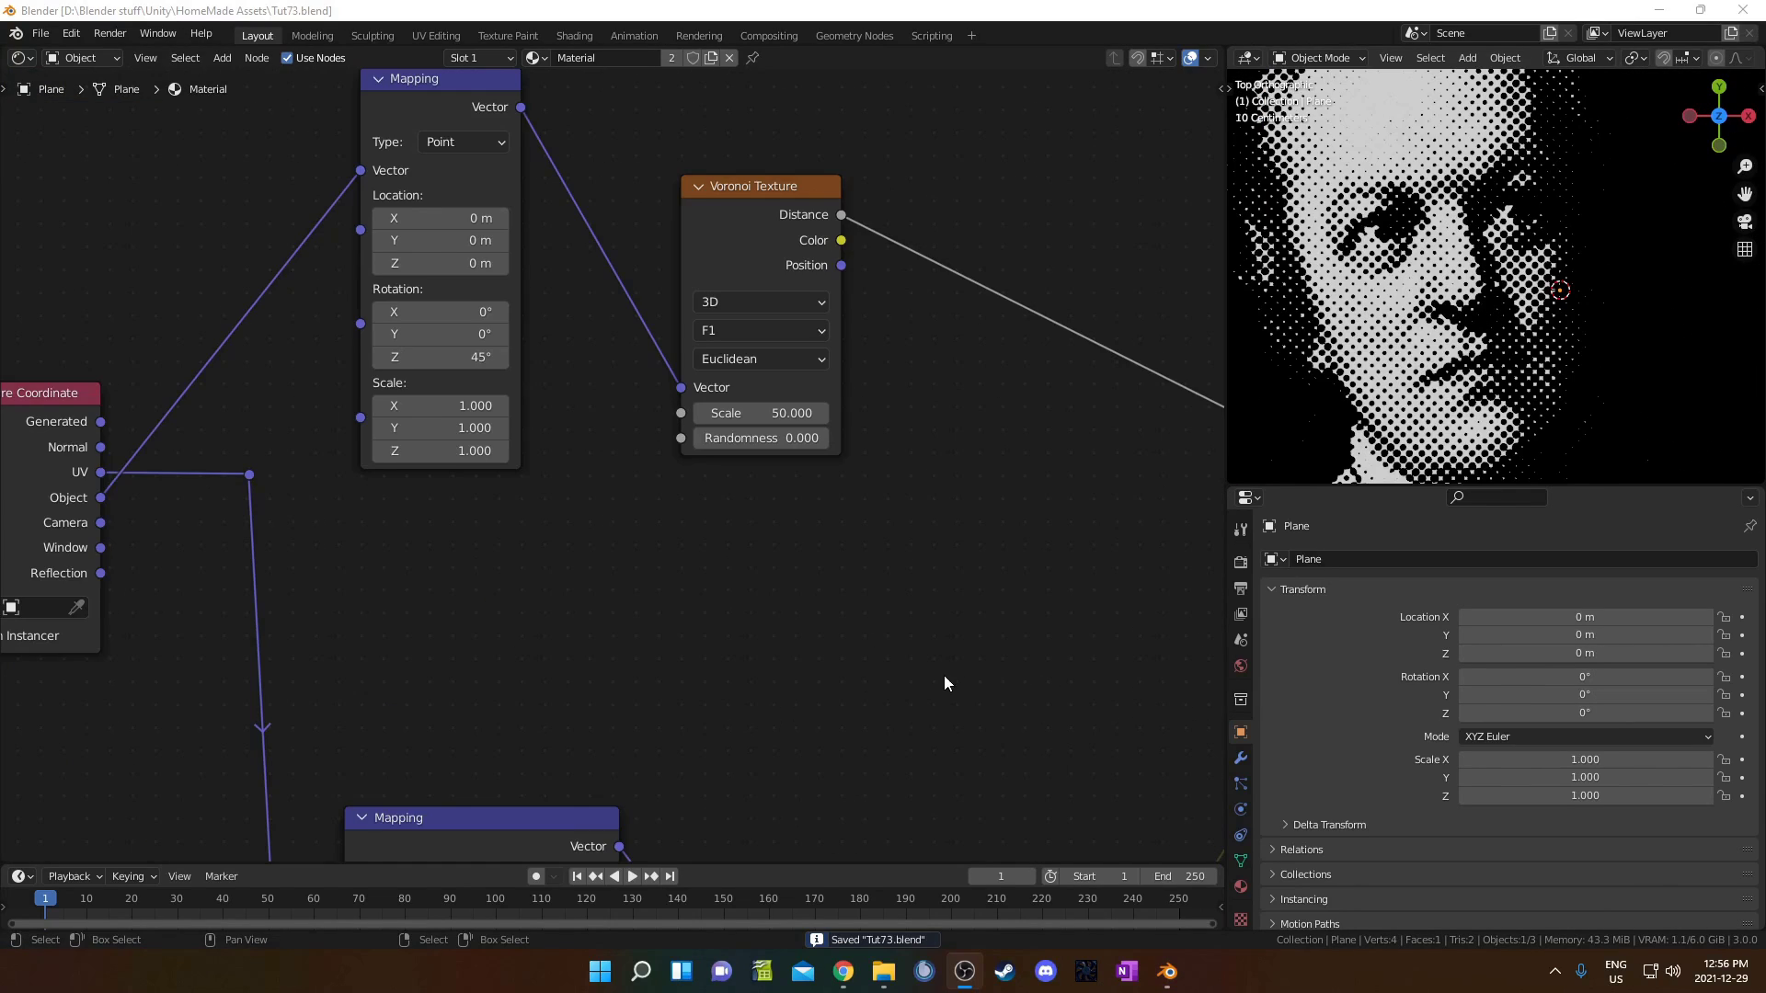
Step: Try an X scale of 10.6 on the Voronoi Texture's Mapping node and restore it to 1
scroll(512, 576, "up", 2)
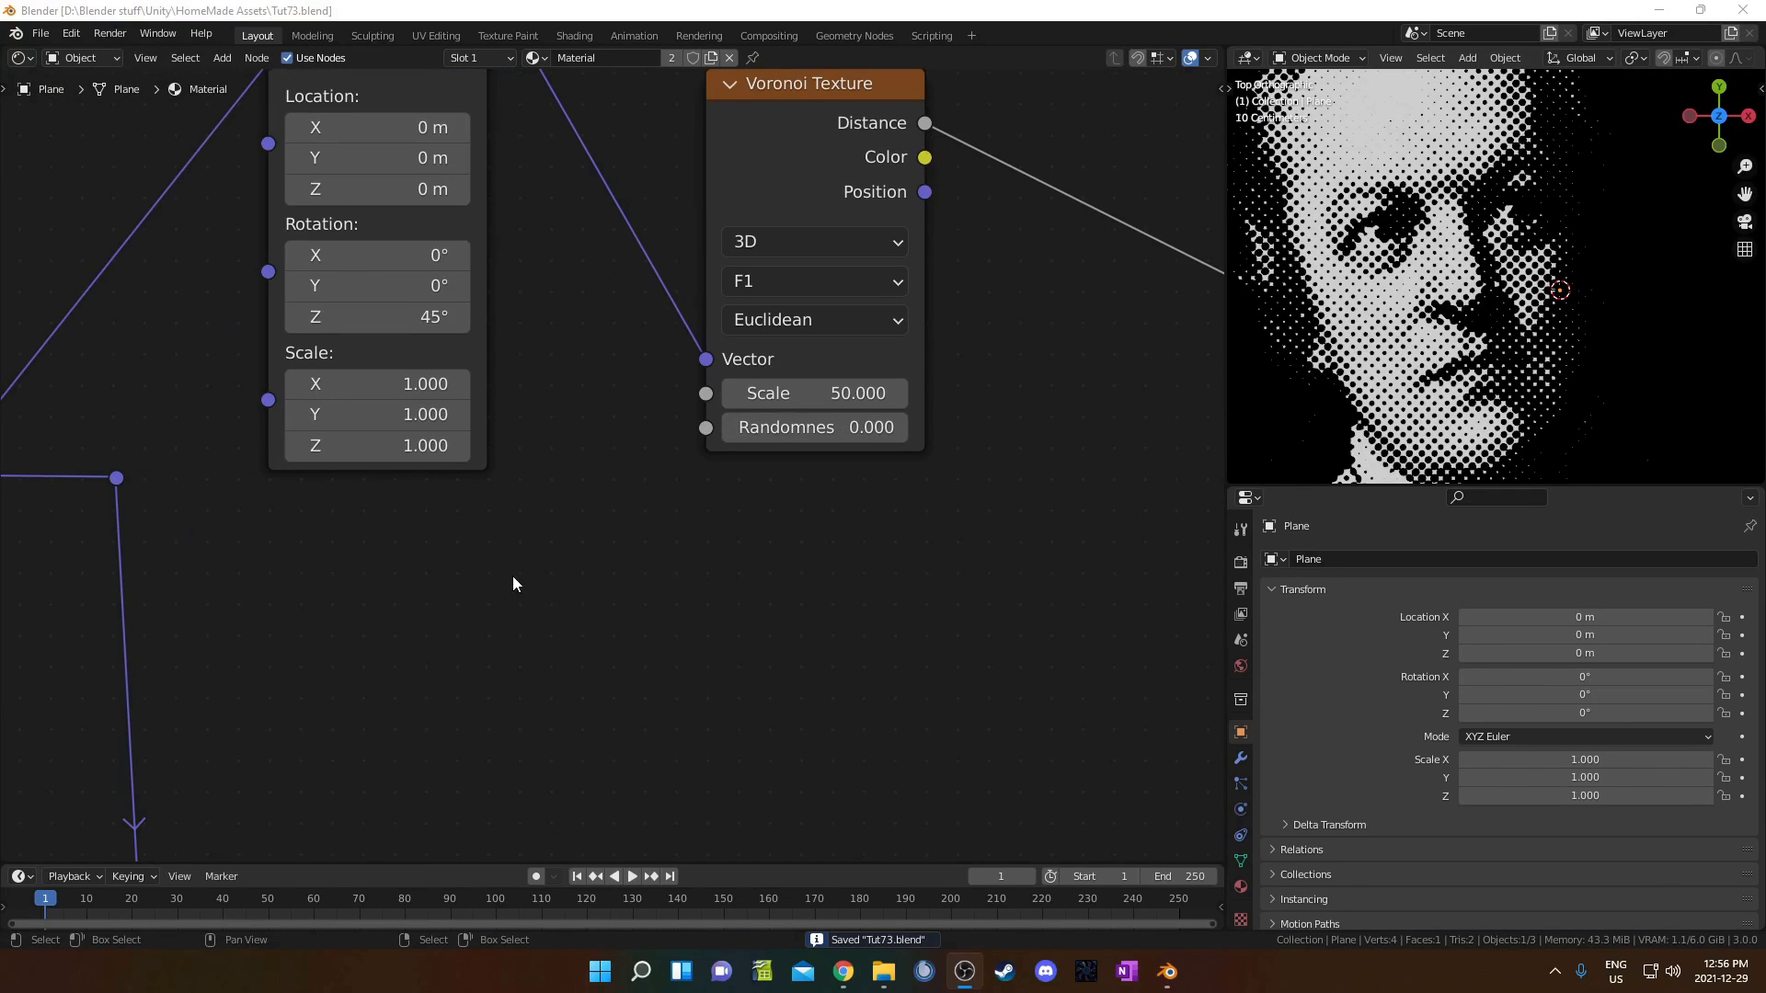
middle_click_drag(513, 577, 571, 623)
mouse_move(388, 430)
left_mouse_down()
mouse_move(546, 430)
mouse_move(469, 429)
left_mouse_up()
scroll(1541, 236, "up", 4)
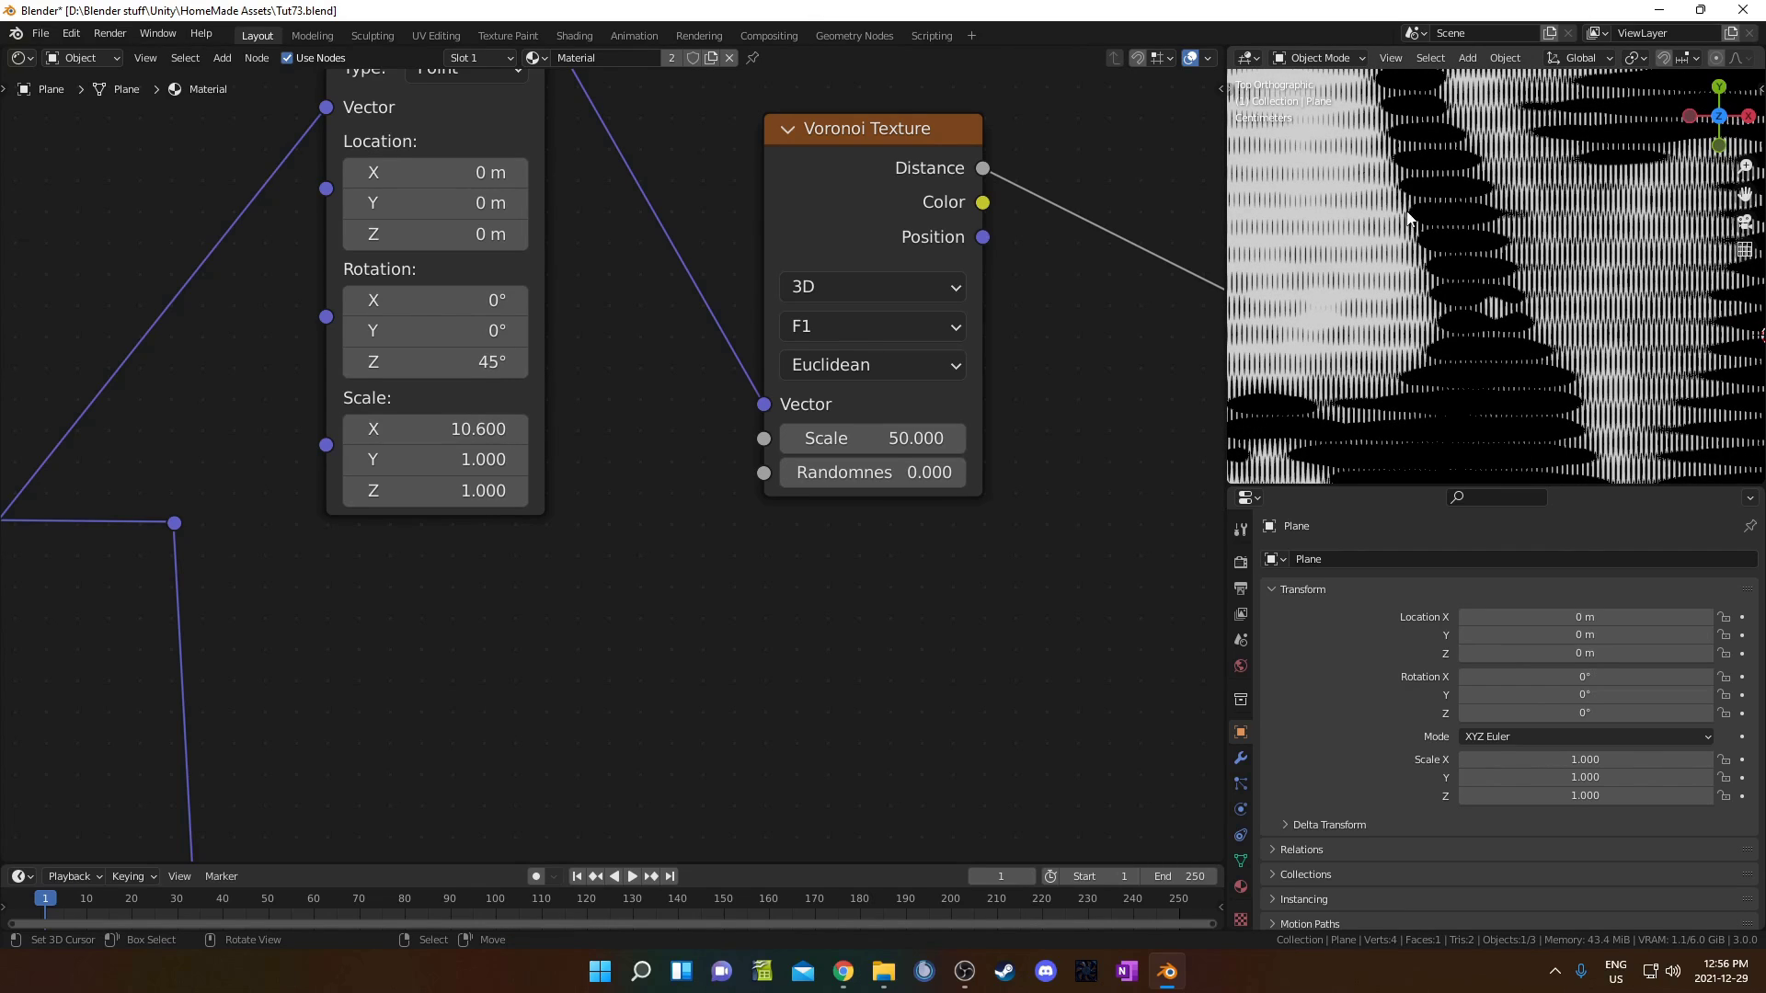
scroll(1409, 250, "down", 3)
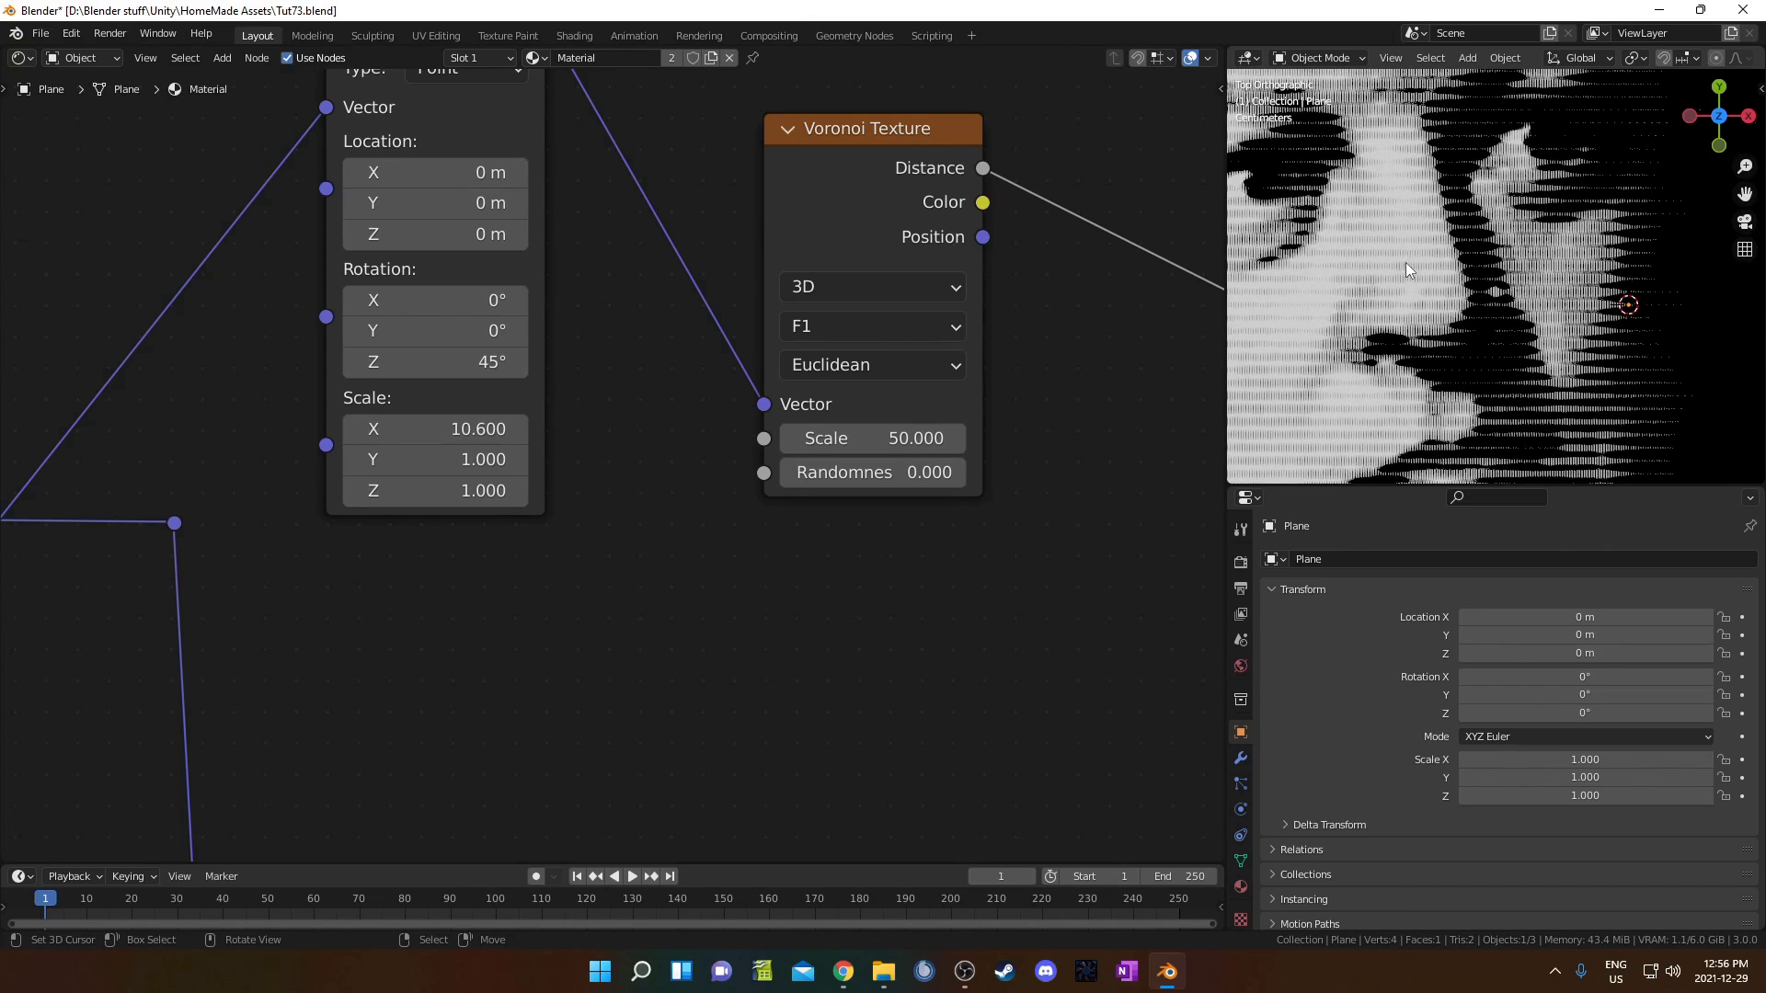
scroll(1517, 268, "up", 3)
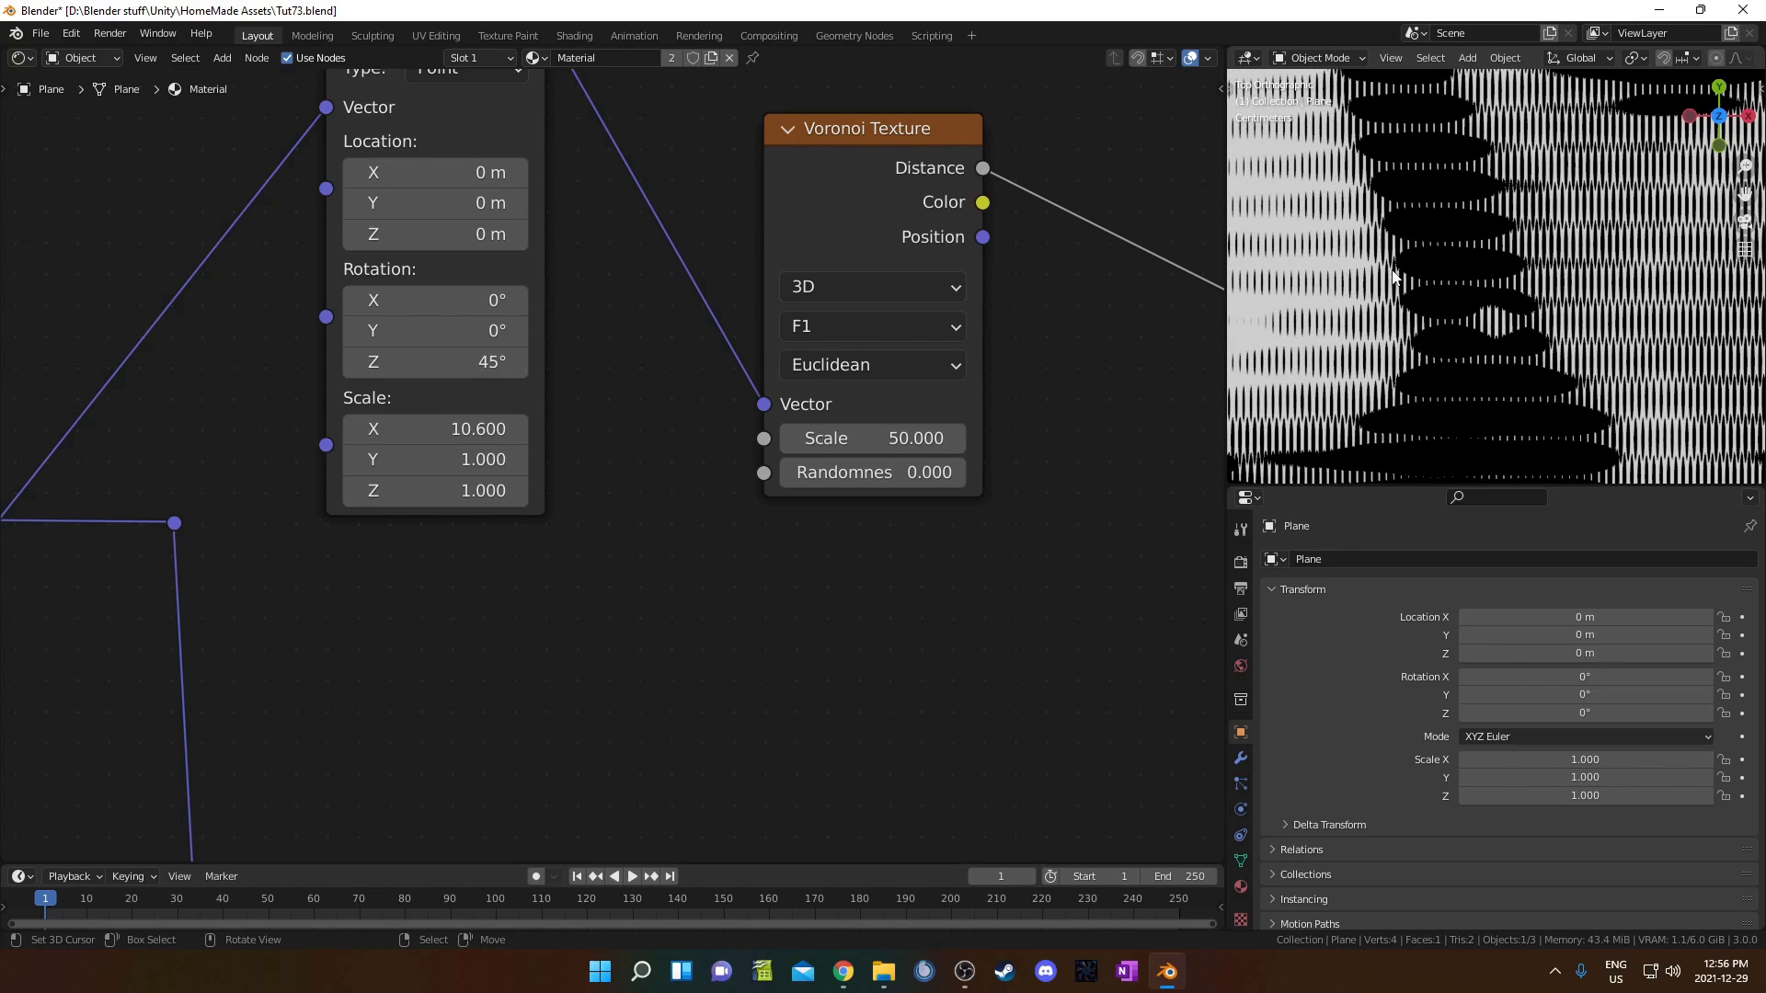
scroll(1494, 276, "down", 4)
scroll(1417, 304, "up", 4)
middle_click_drag(1371, 303, 1510, 282, "shift")
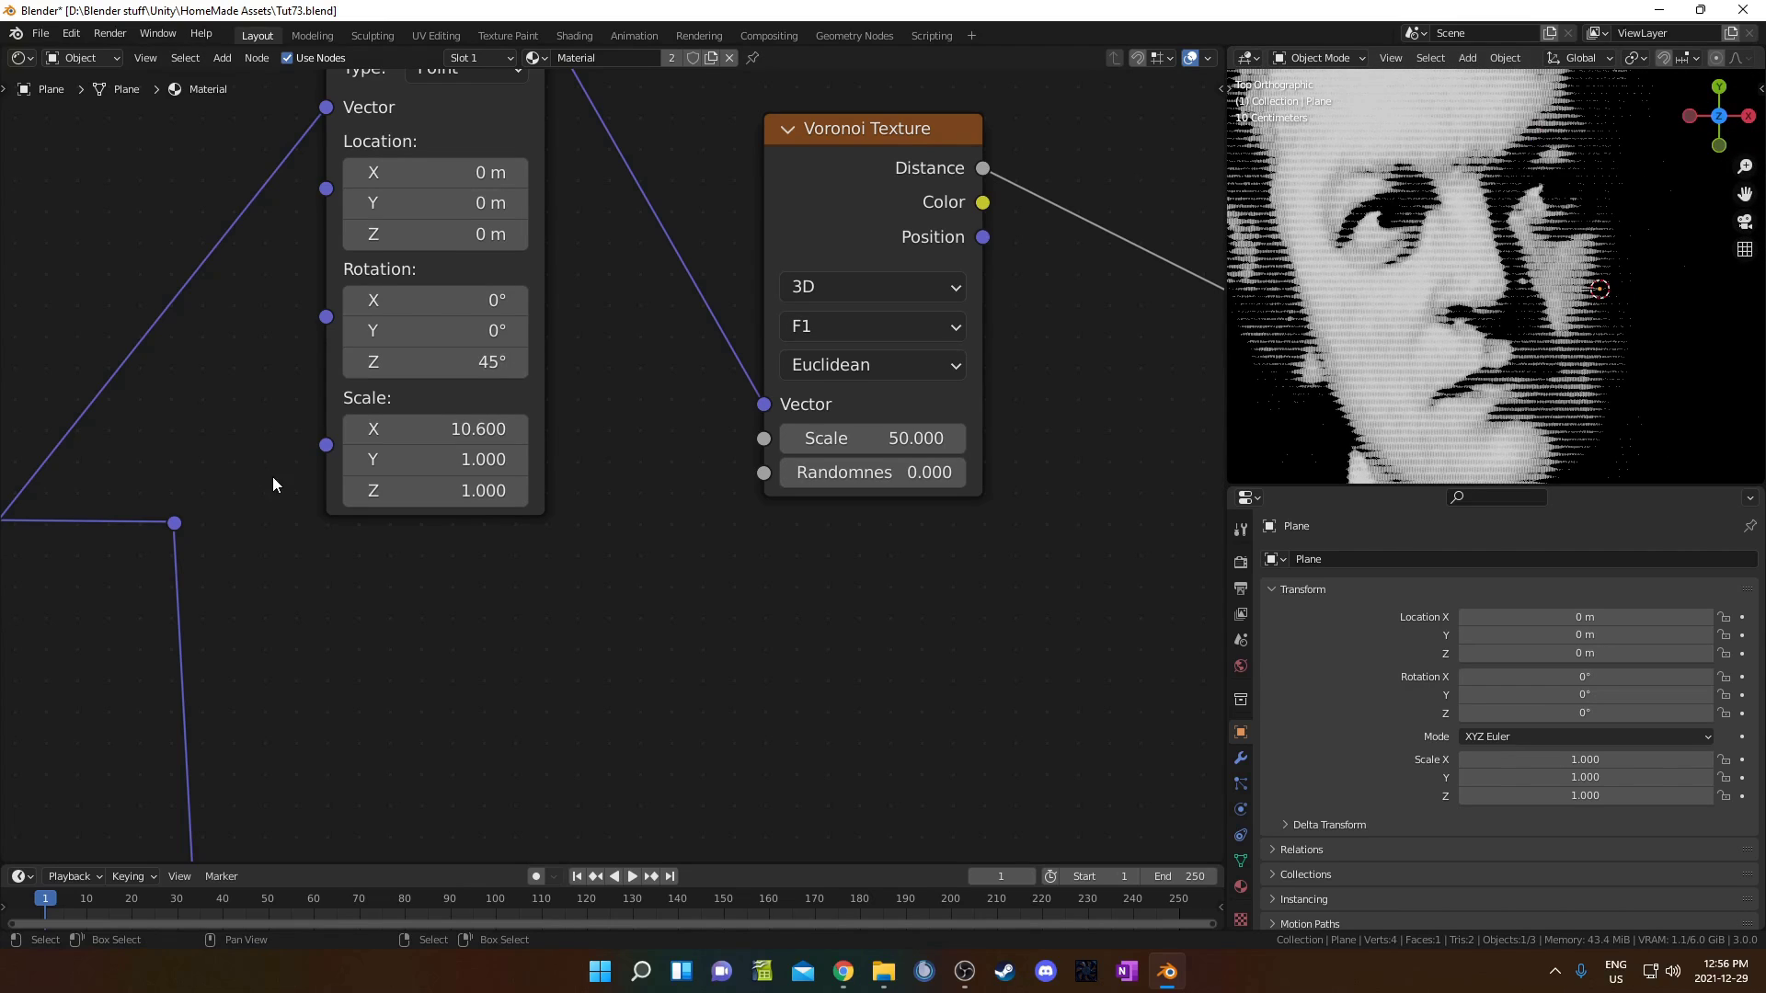
left_click(397, 438)
type("1")
key("Return")
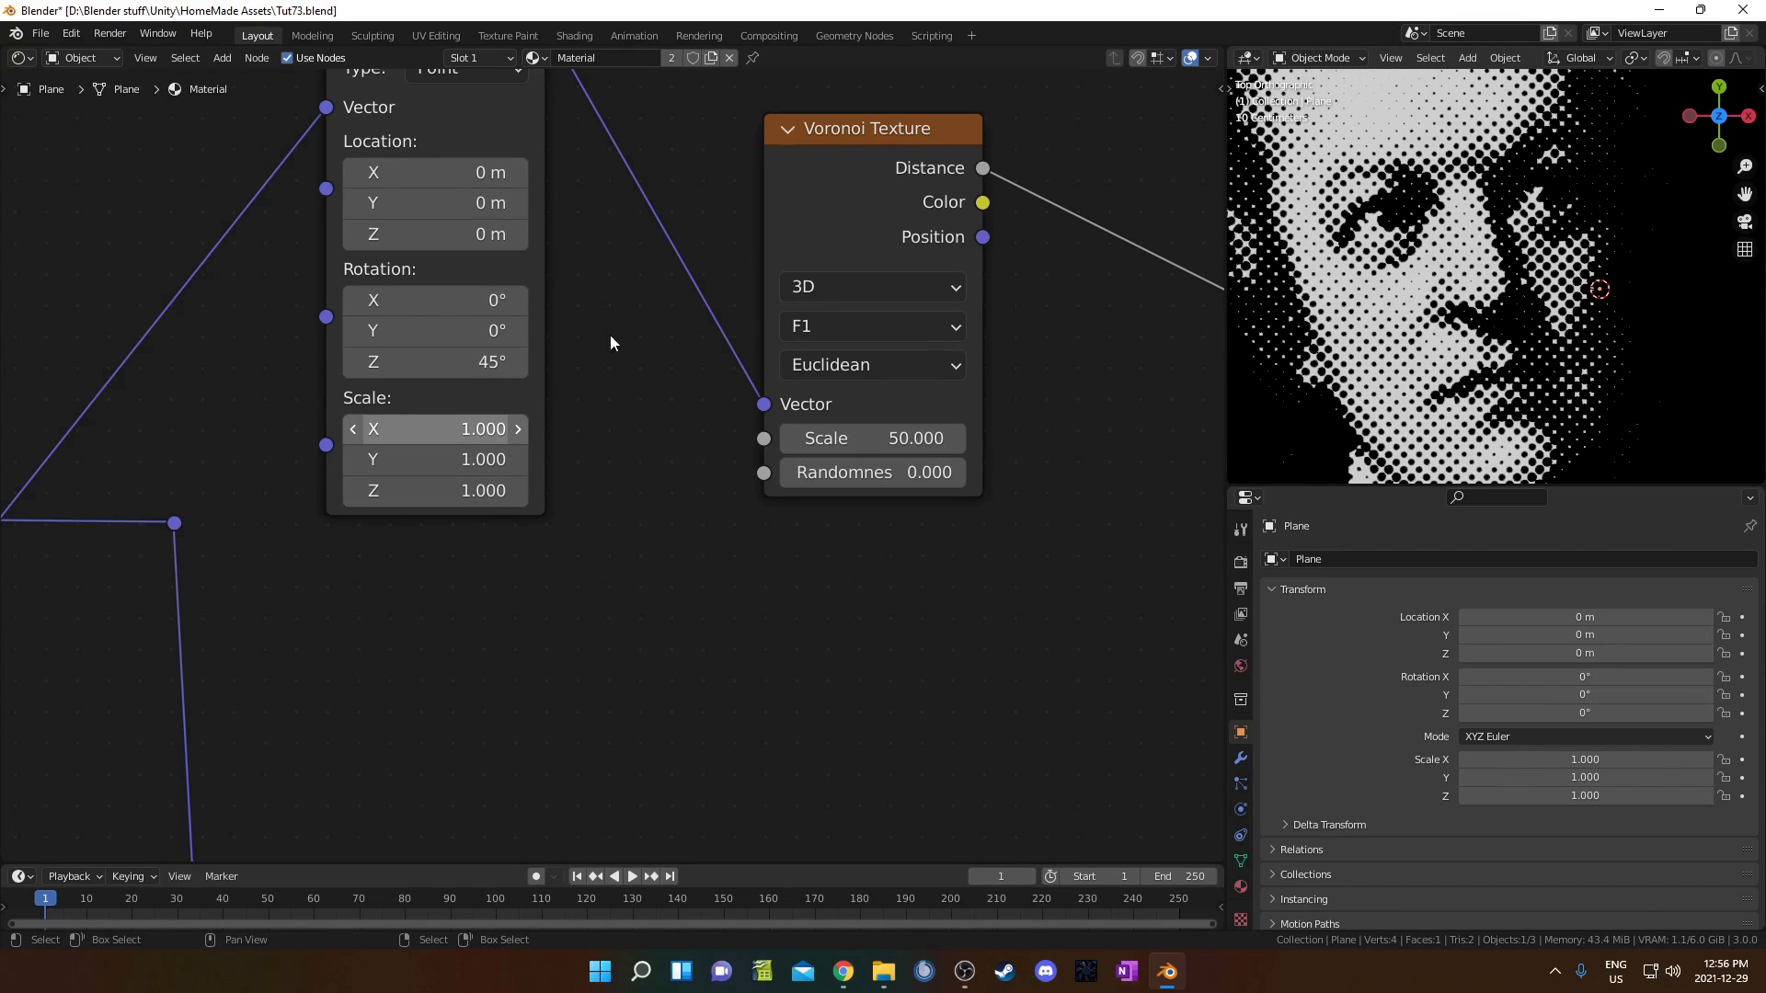
Step: Try the F2 feature and Manhattan distance metric on the Voronoi Texture, and restore F1 and Euclidean
middle_click_drag(970, 359, 542, 438)
scroll(542, 438, "up", 4)
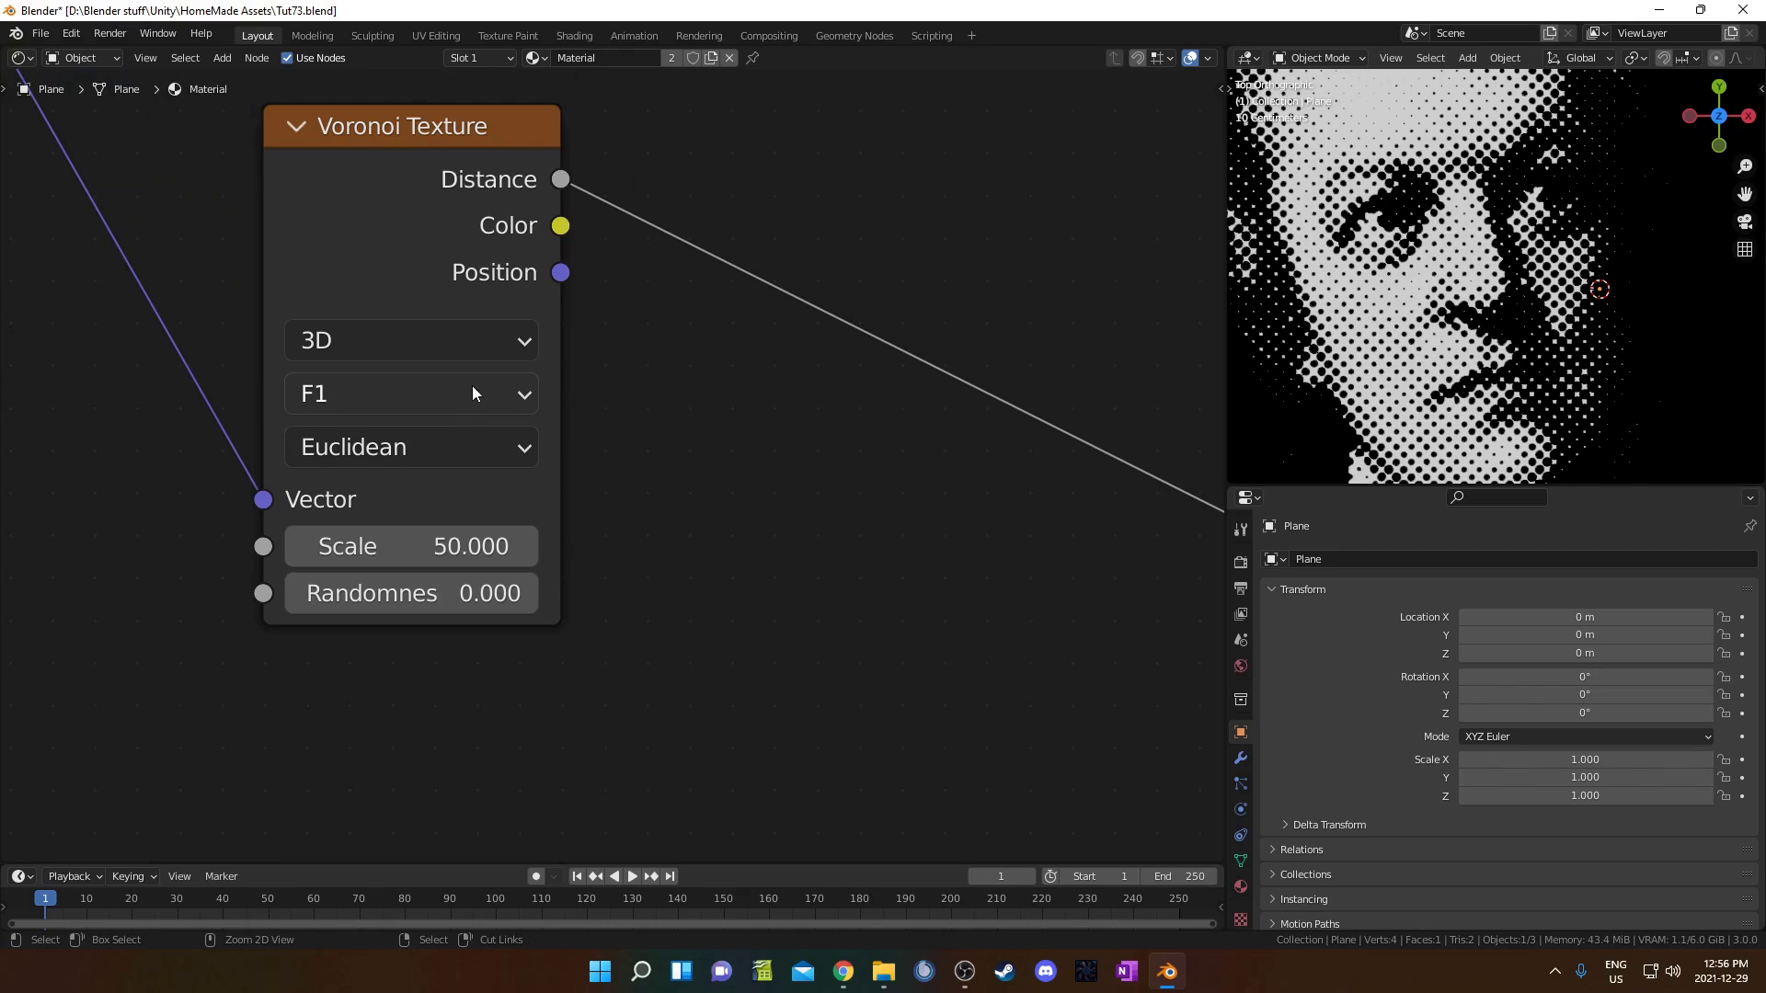
scroll(472, 384, "down", 1, "ctrl")
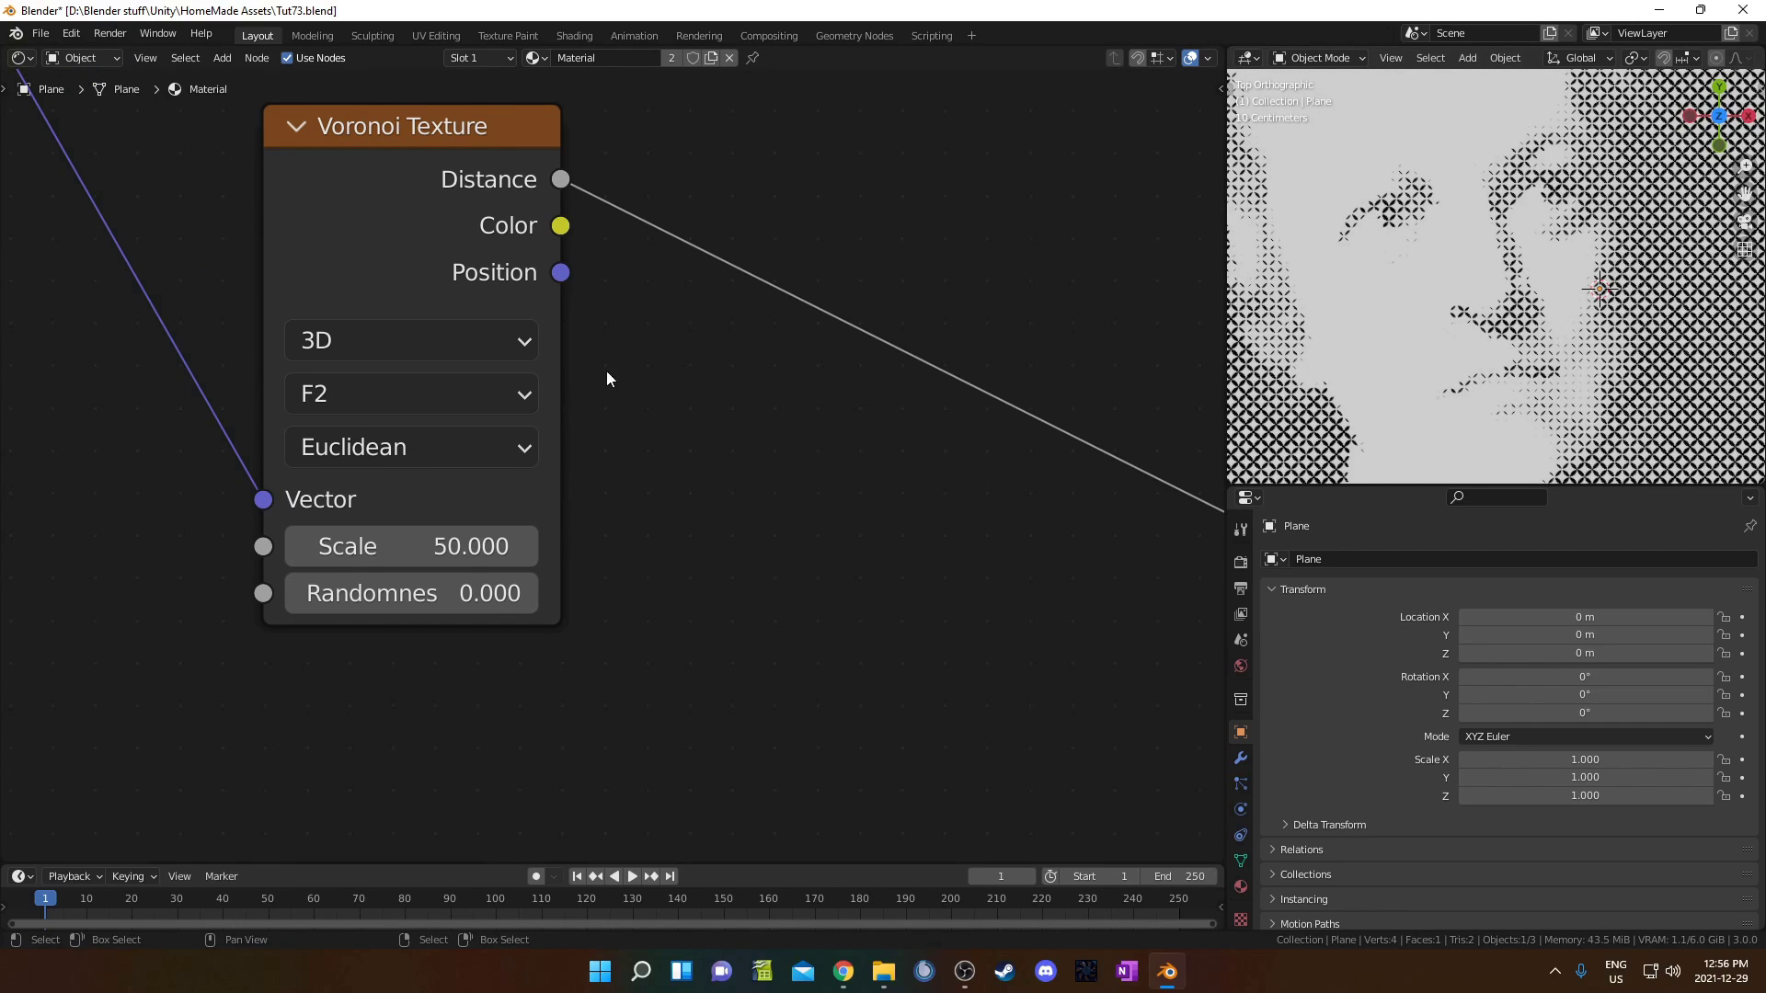
scroll(467, 449, "down", 1, "ctrl")
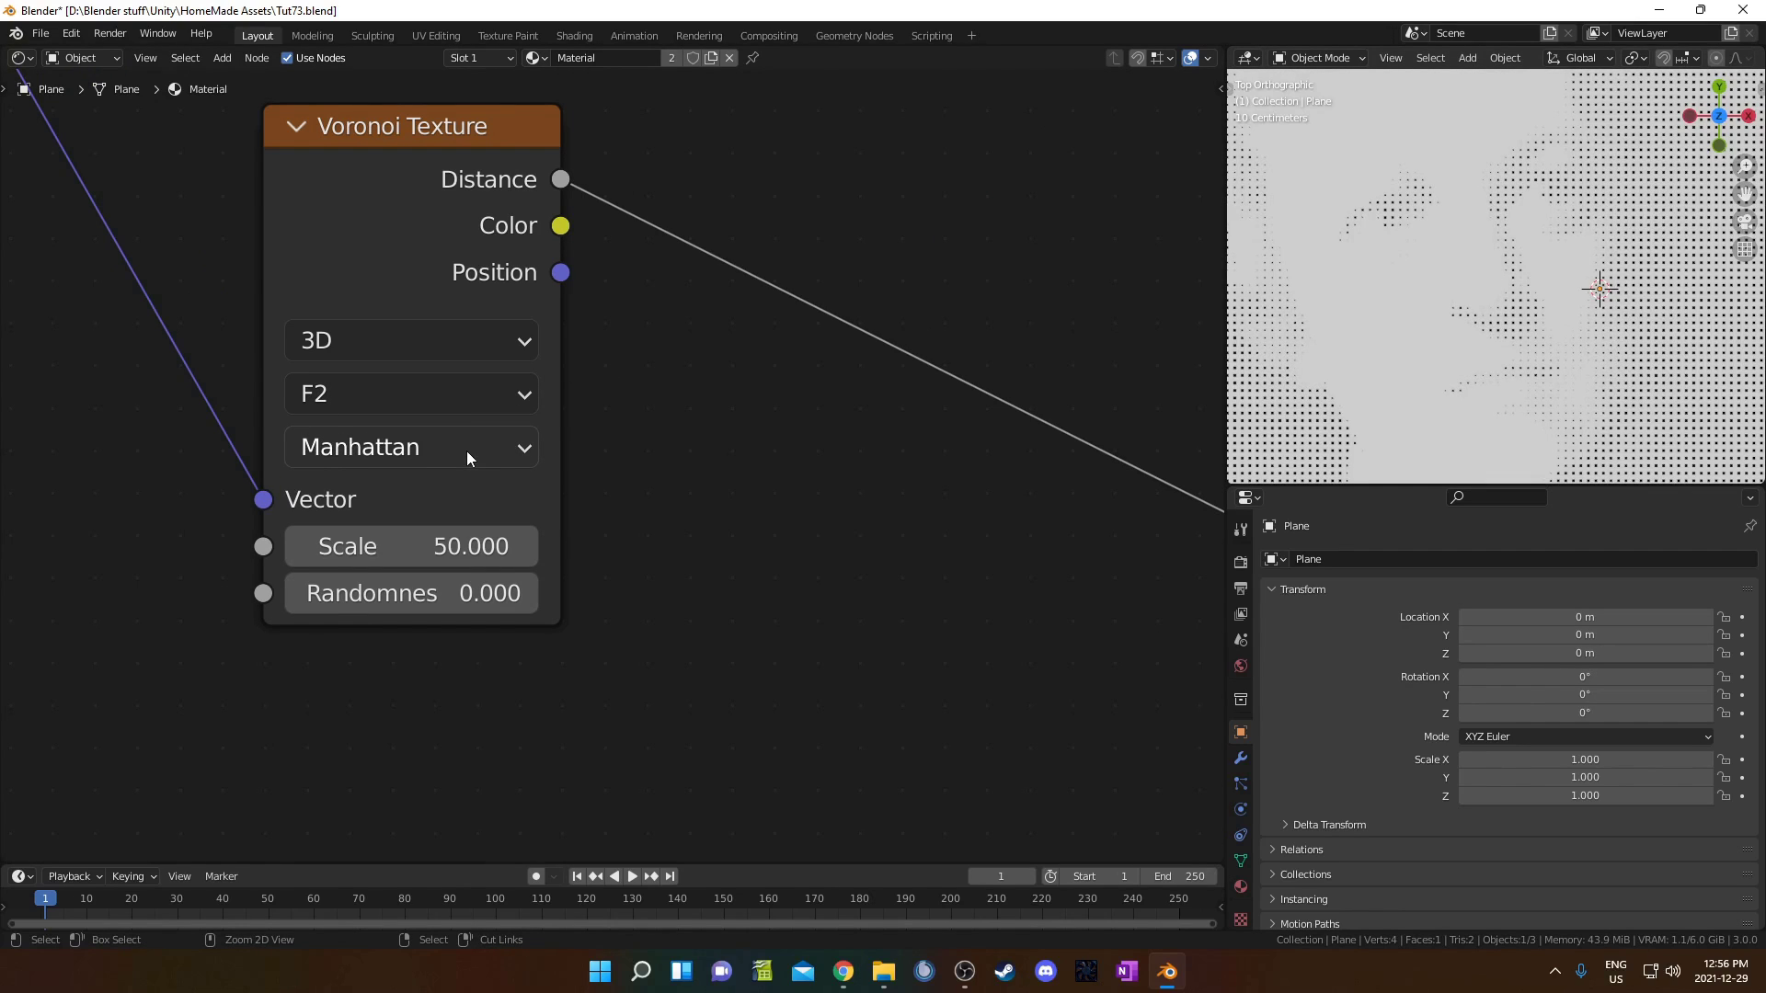
left_click(472, 445)
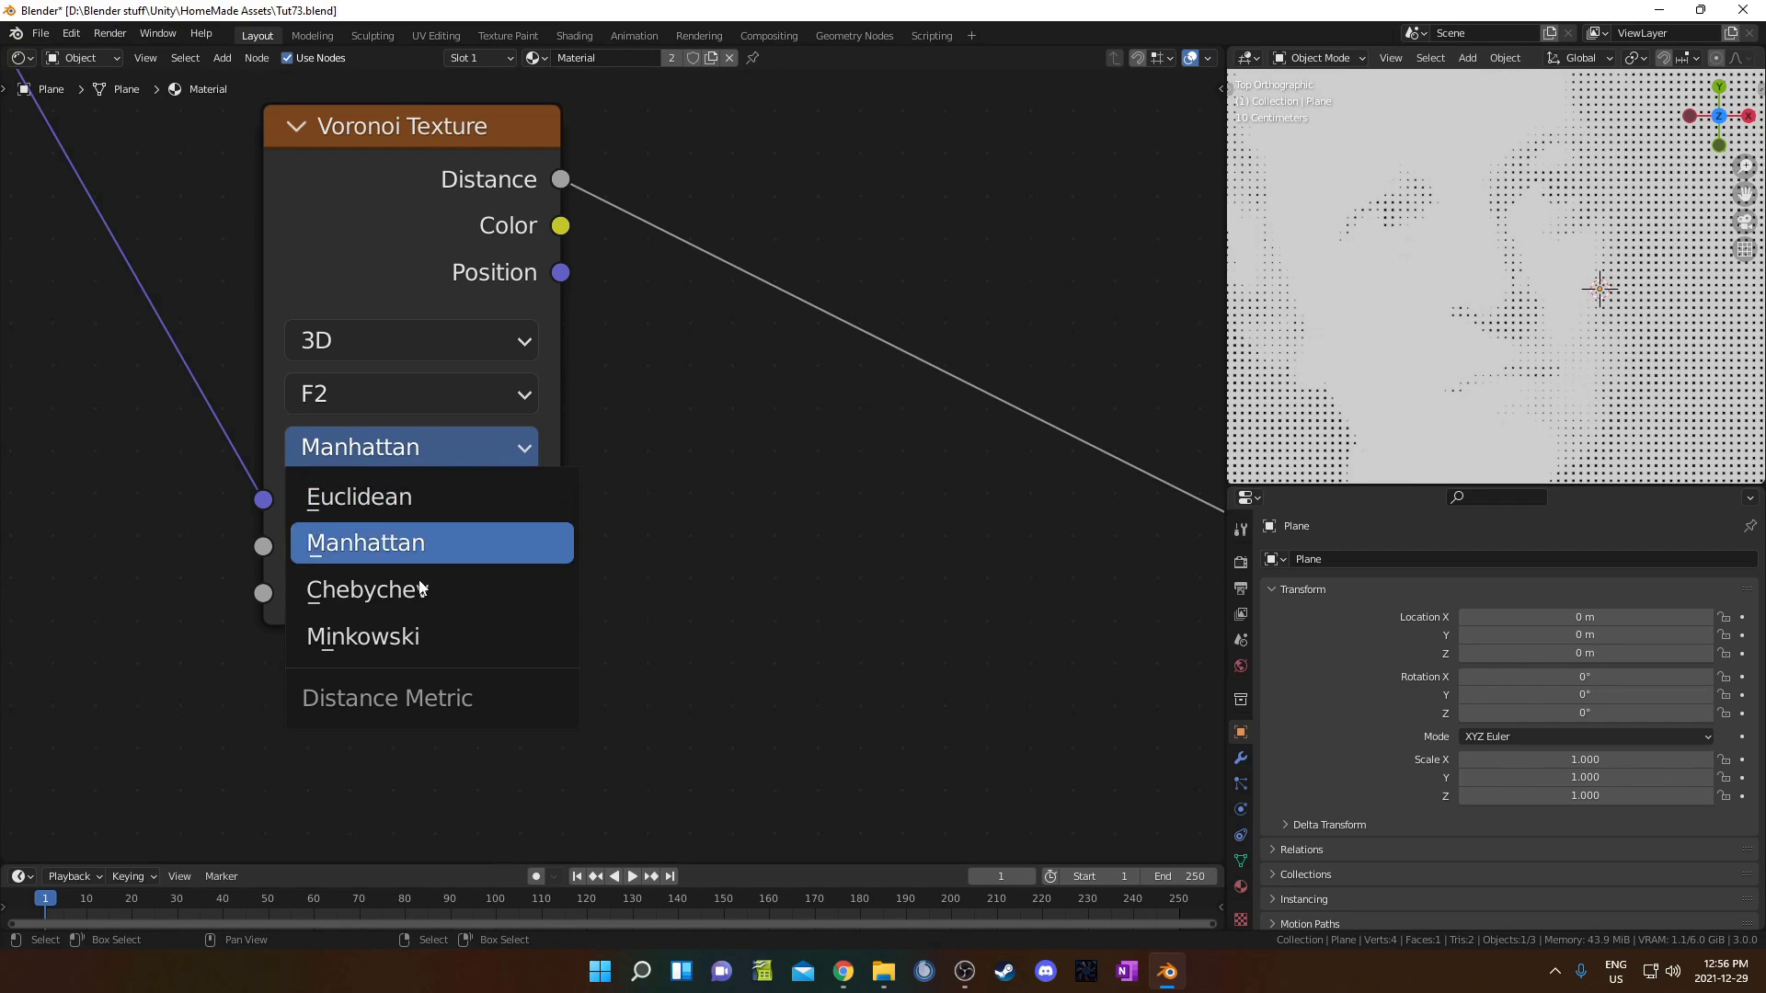
left_click(398, 446)
left_click(398, 446)
left_click(410, 407)
left_click(407, 444)
left_click(404, 449)
left_click(421, 497)
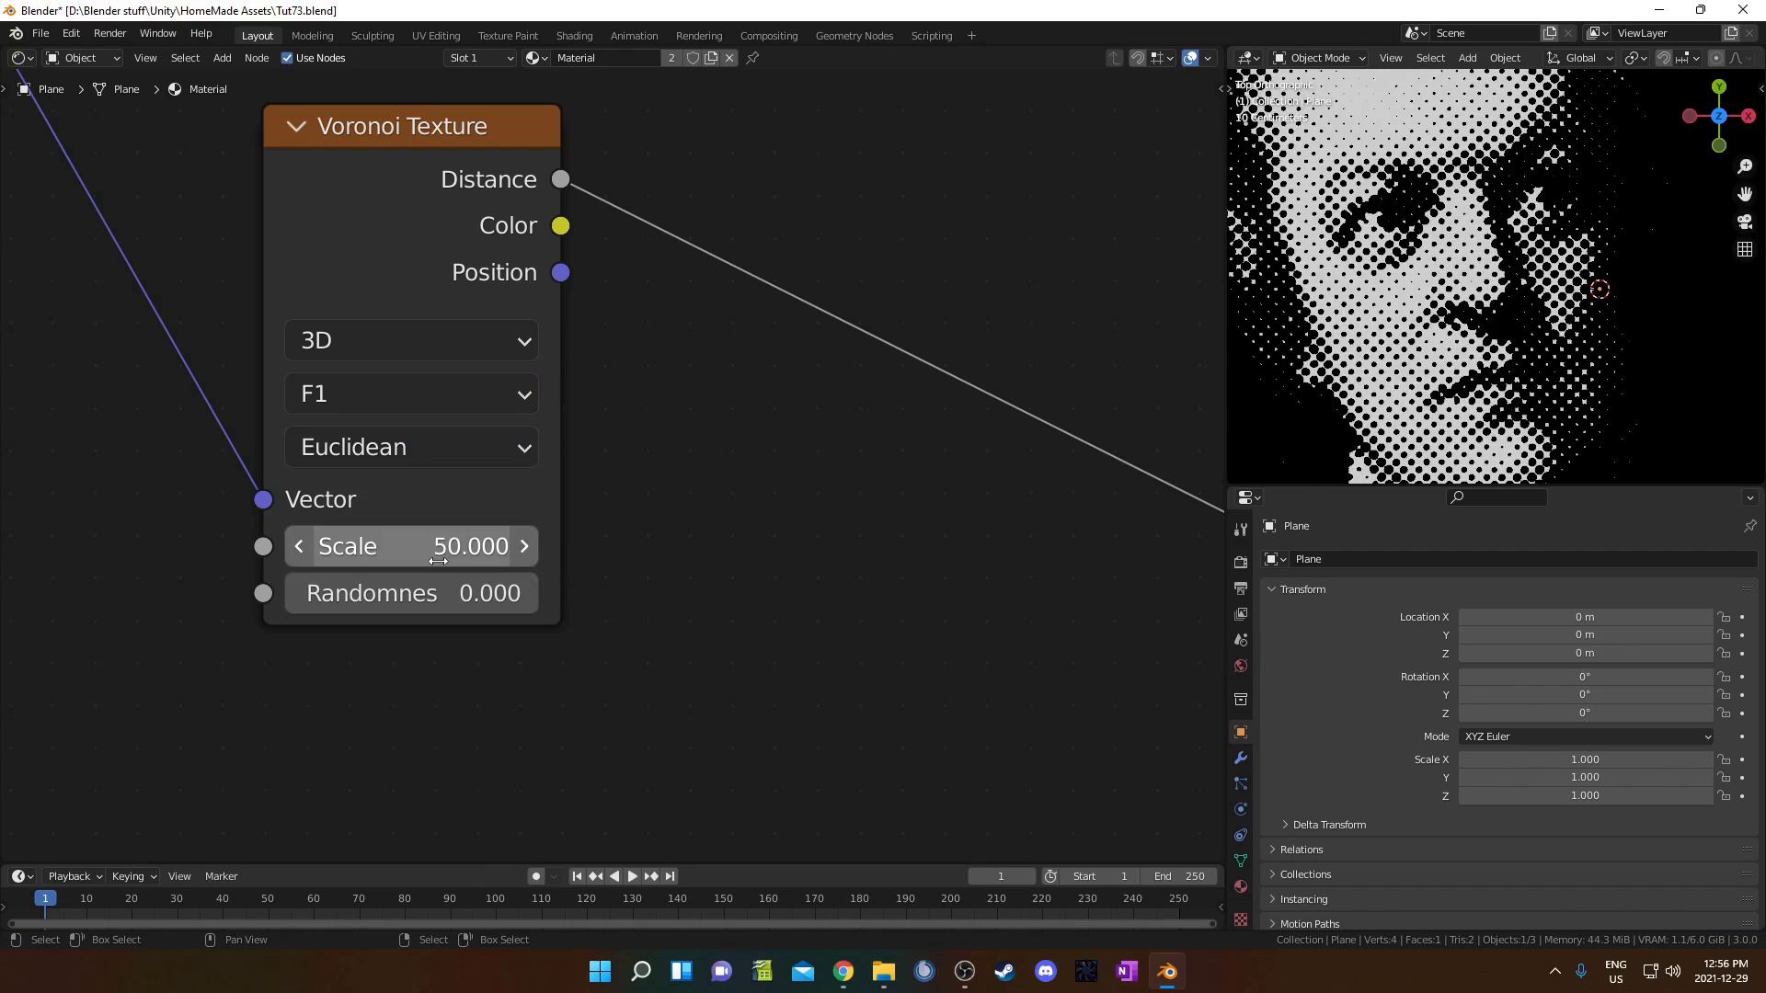
Step: Try a Voronoi Texture Scale of 277.9 and restore it to 50
left_click_drag(414, 546, 626, 546)
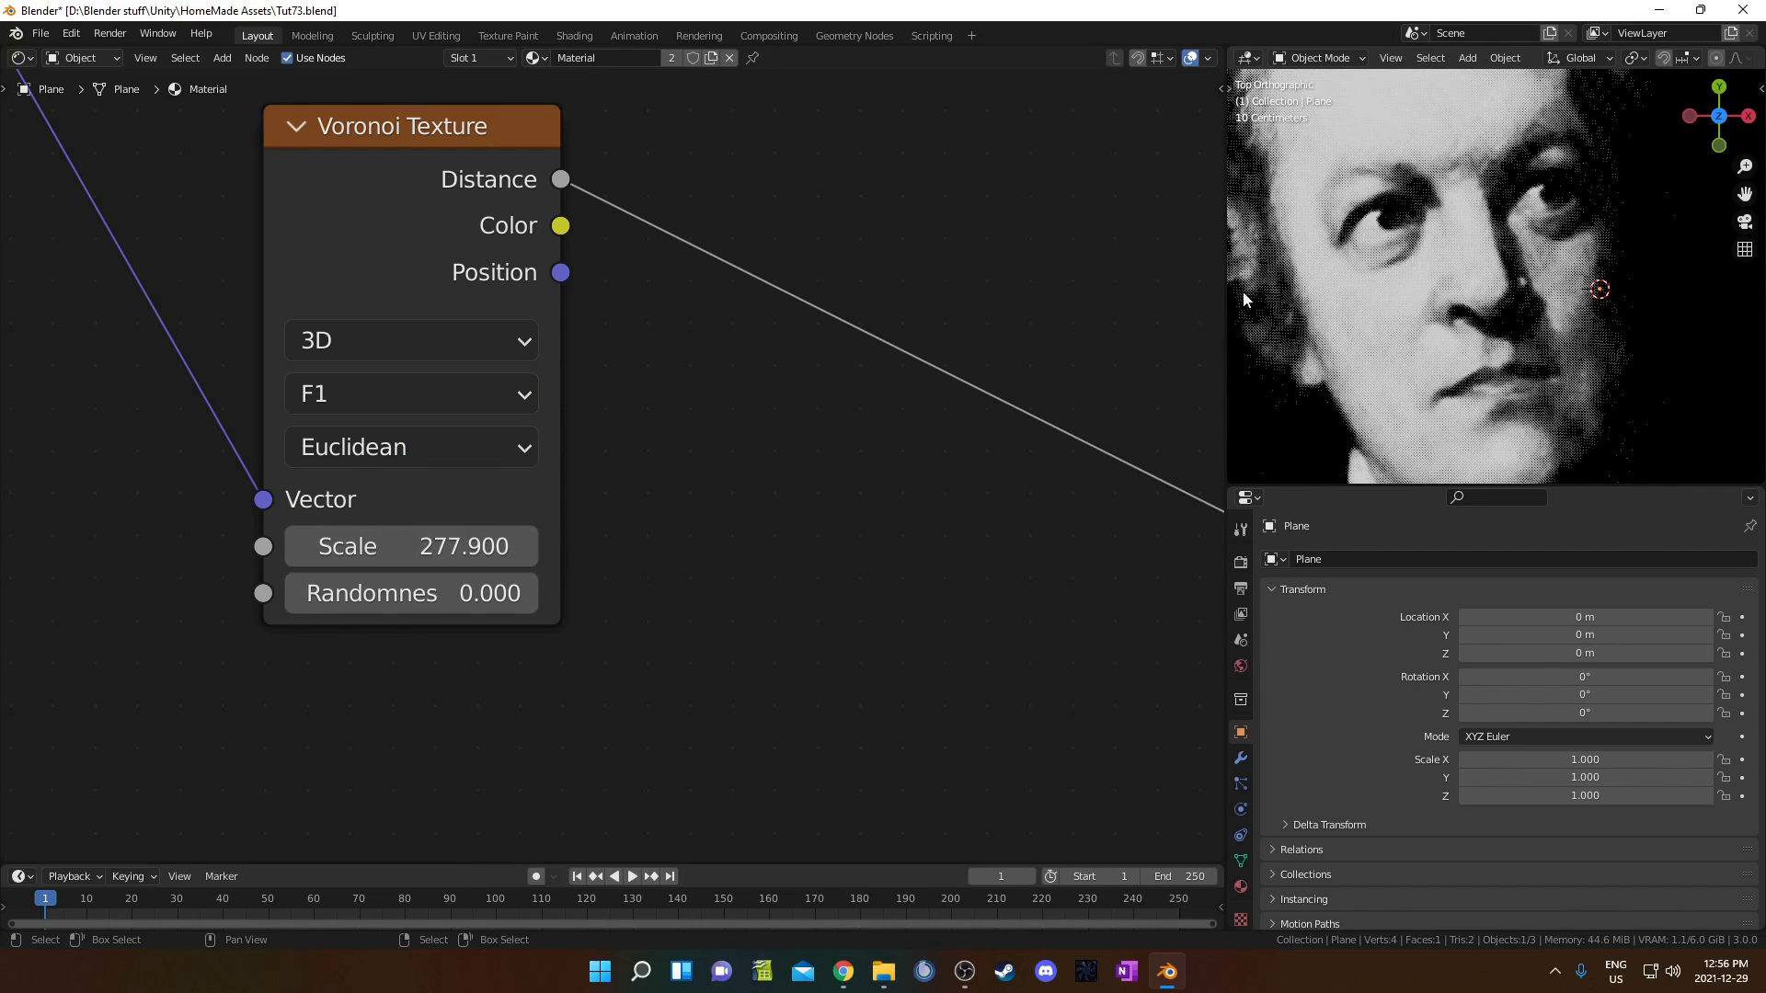
left_click(433, 546)
type("50")
key("Return")
mouse_move(432, 593)
left_mouse_down()
mouse_move(675, 593)
mouse_move(424, 593)
left_mouse_up()
Step: Move the Greater Than node below its row and place a duplicate above it, fed by the Add node
scroll(526, 515, "down", 15)
middle_click_drag(789, 659, 357, 628)
scroll(614, 477, "up", 6)
left_click_drag(683, 419, 675, 553)
key("Escape")
left_click_drag(694, 450, 719, 605)
key("shift+d")
left_click(724, 339)
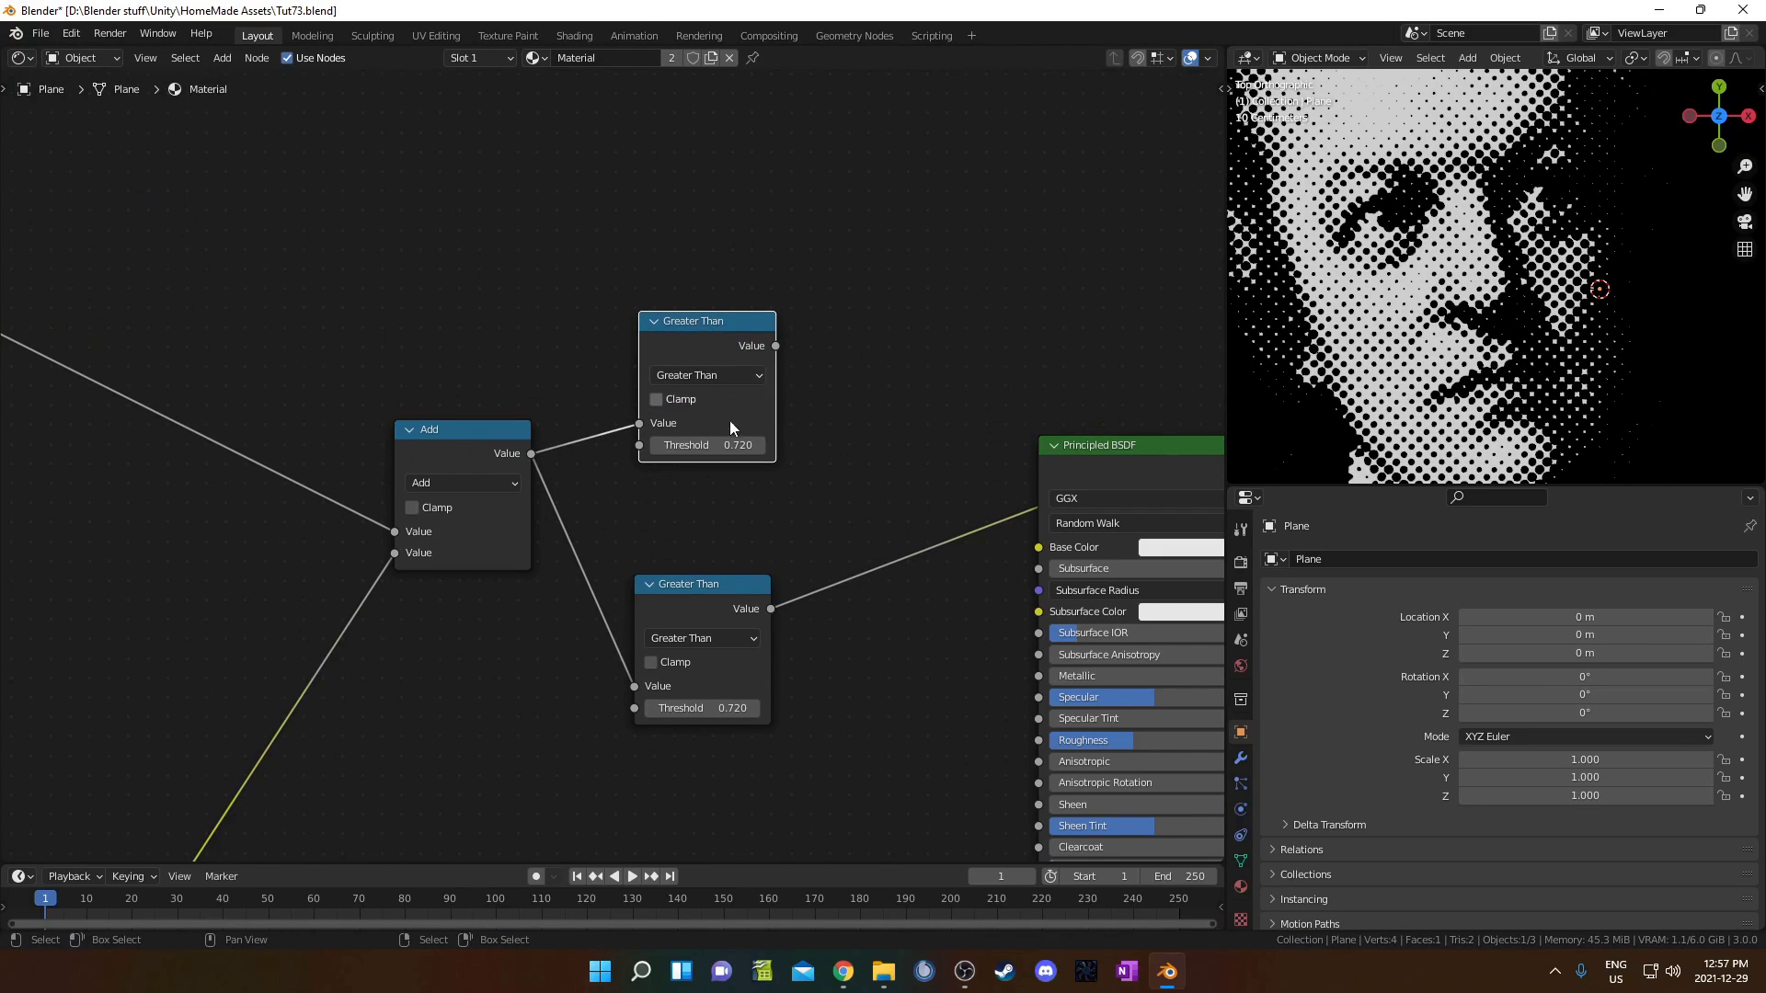
Step: Switch the upper Greater Than copy to Subtract and preview its output on the plane
scroll(731, 422, "up", 2)
scroll(692, 467, "down", 2)
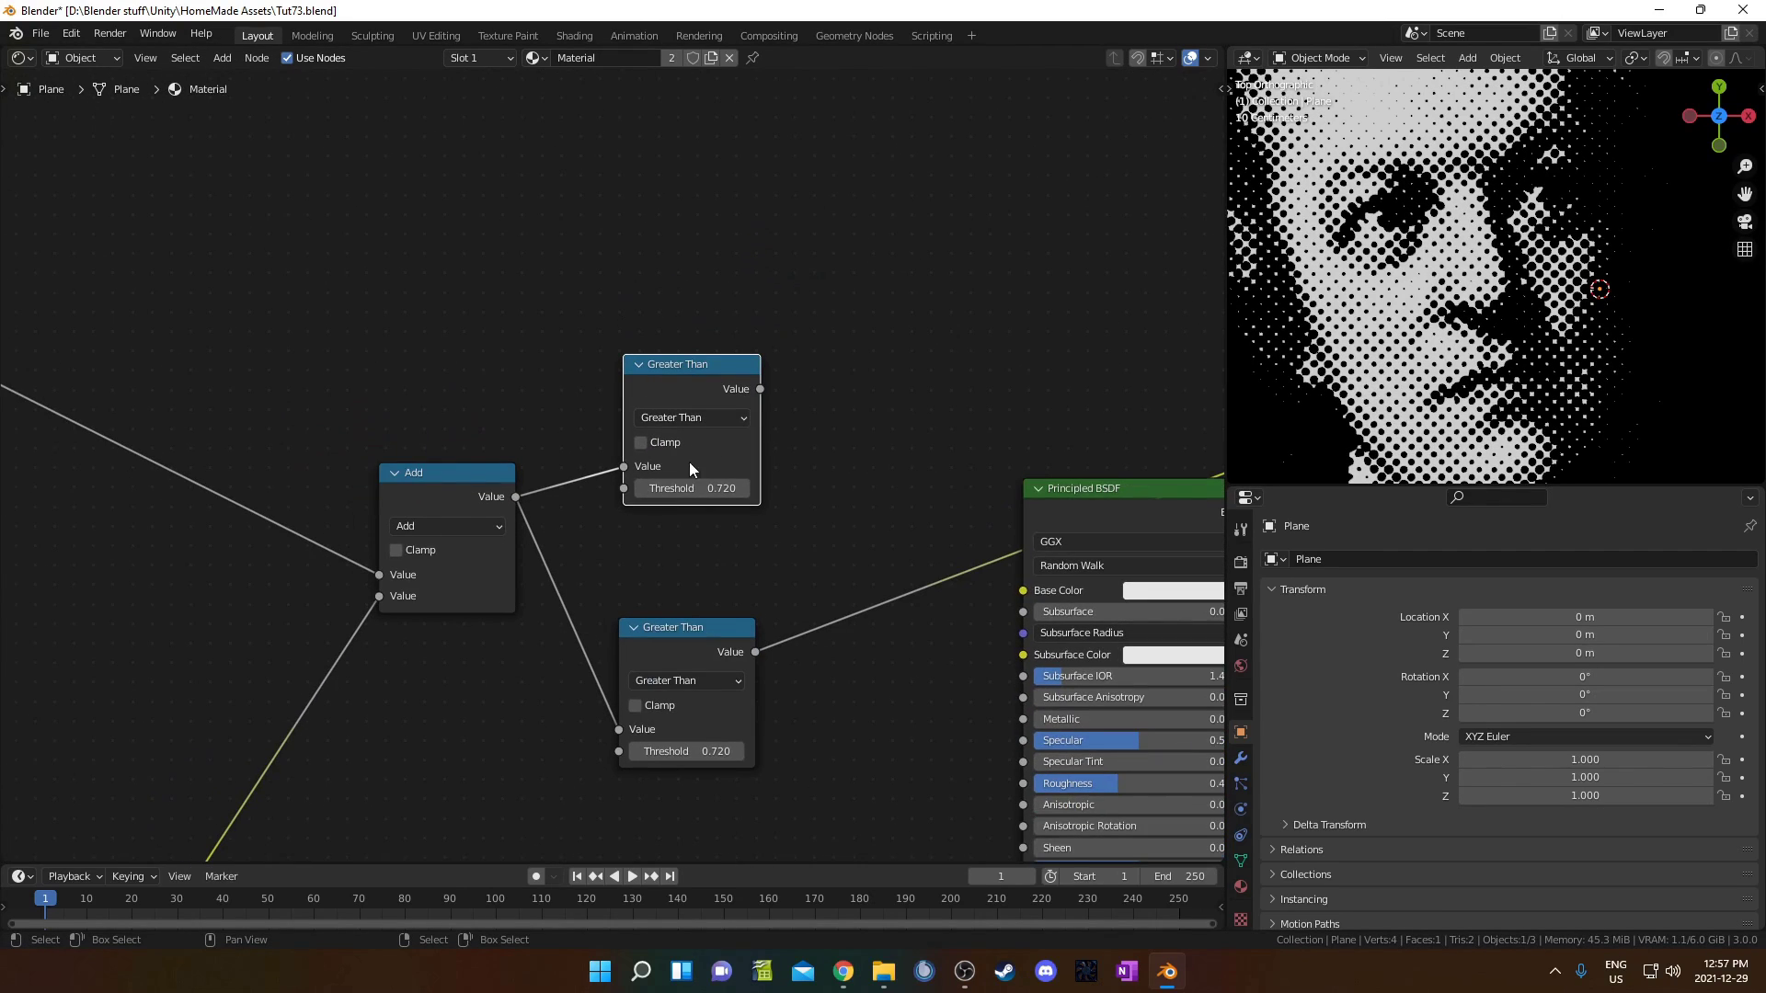
left_click(697, 422)
left_click(677, 479)
left_click(760, 393, "ctrl+shift")
Step: Add a ColorRamp node on the link between the Subtract node and the Viewer
middle_click_drag(1049, 381, 837, 403)
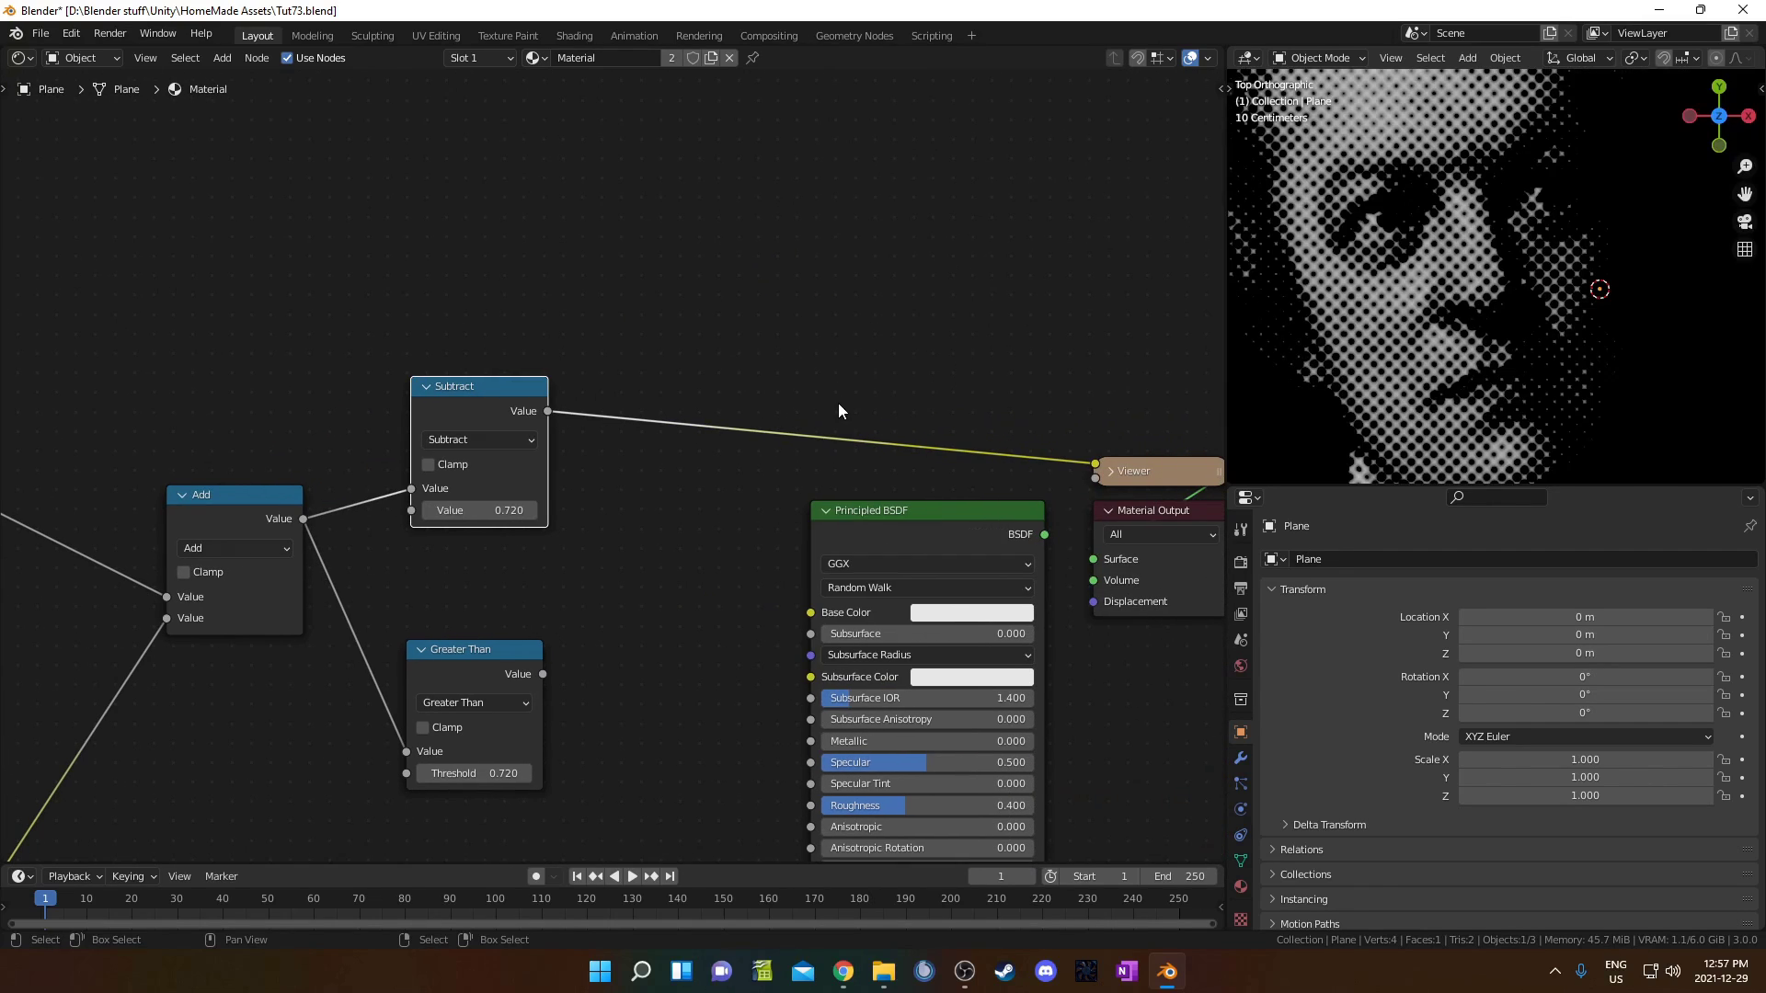
key("shift+a")
left_click(837, 401)
type("color")
key("Return")
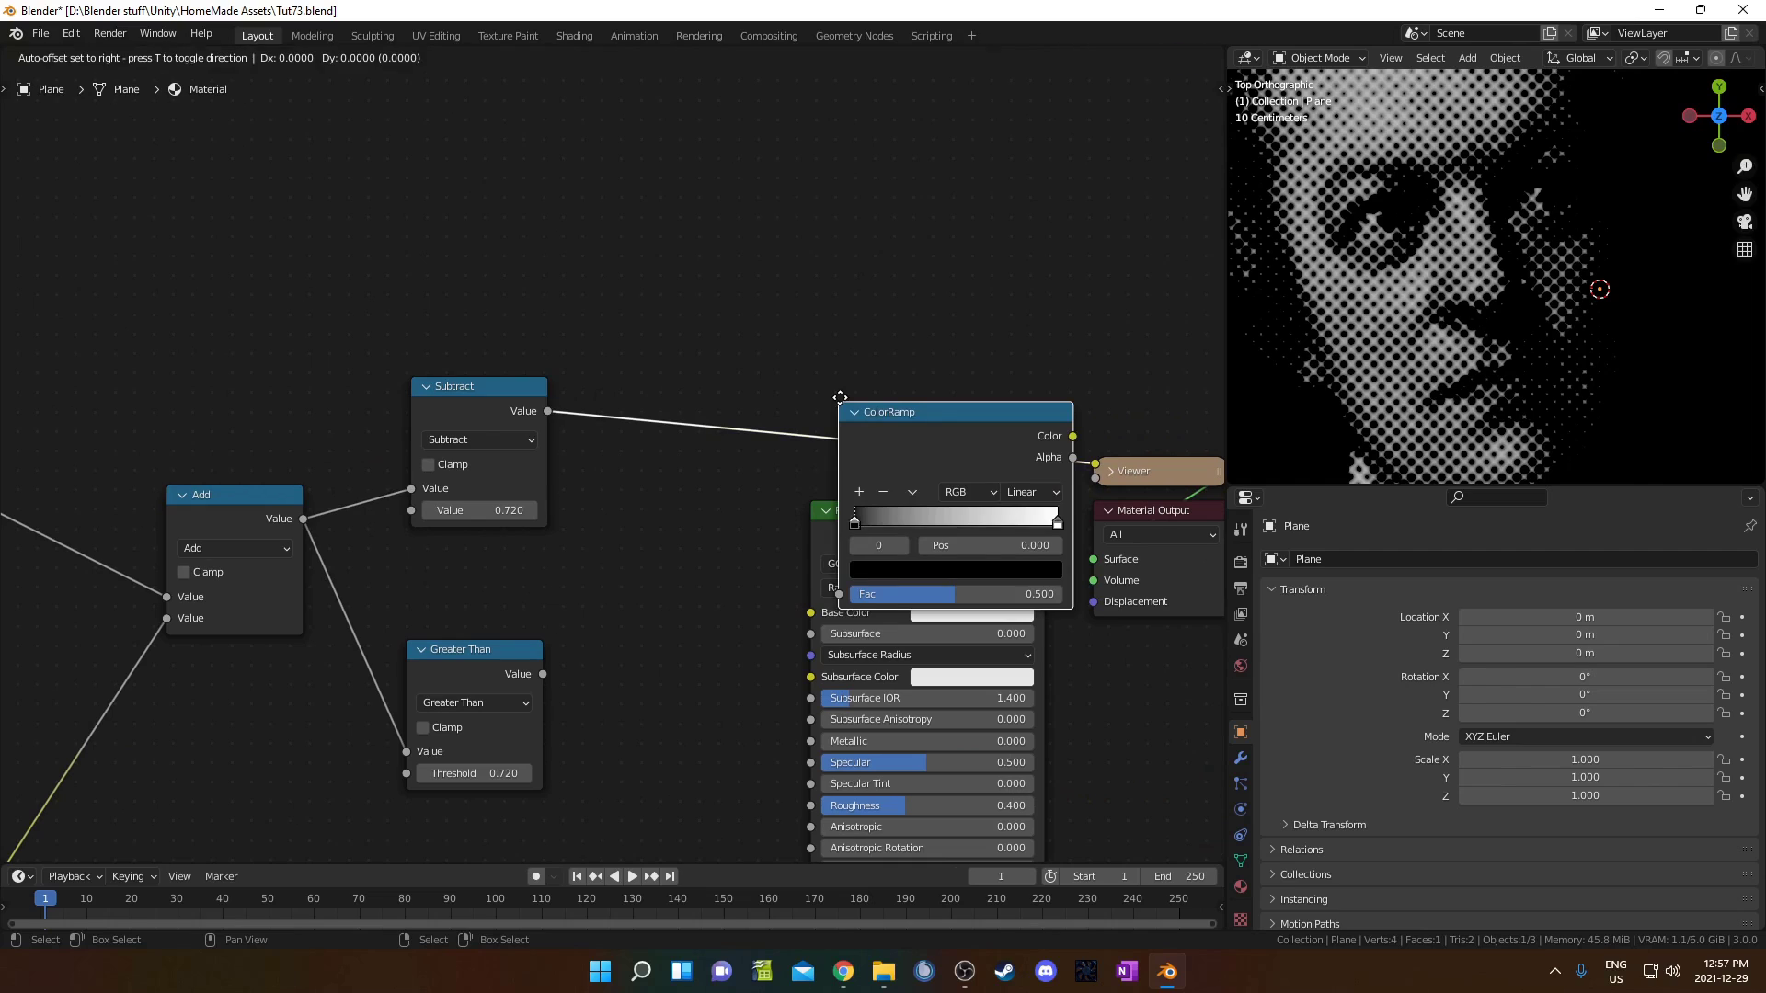
left_click(681, 261)
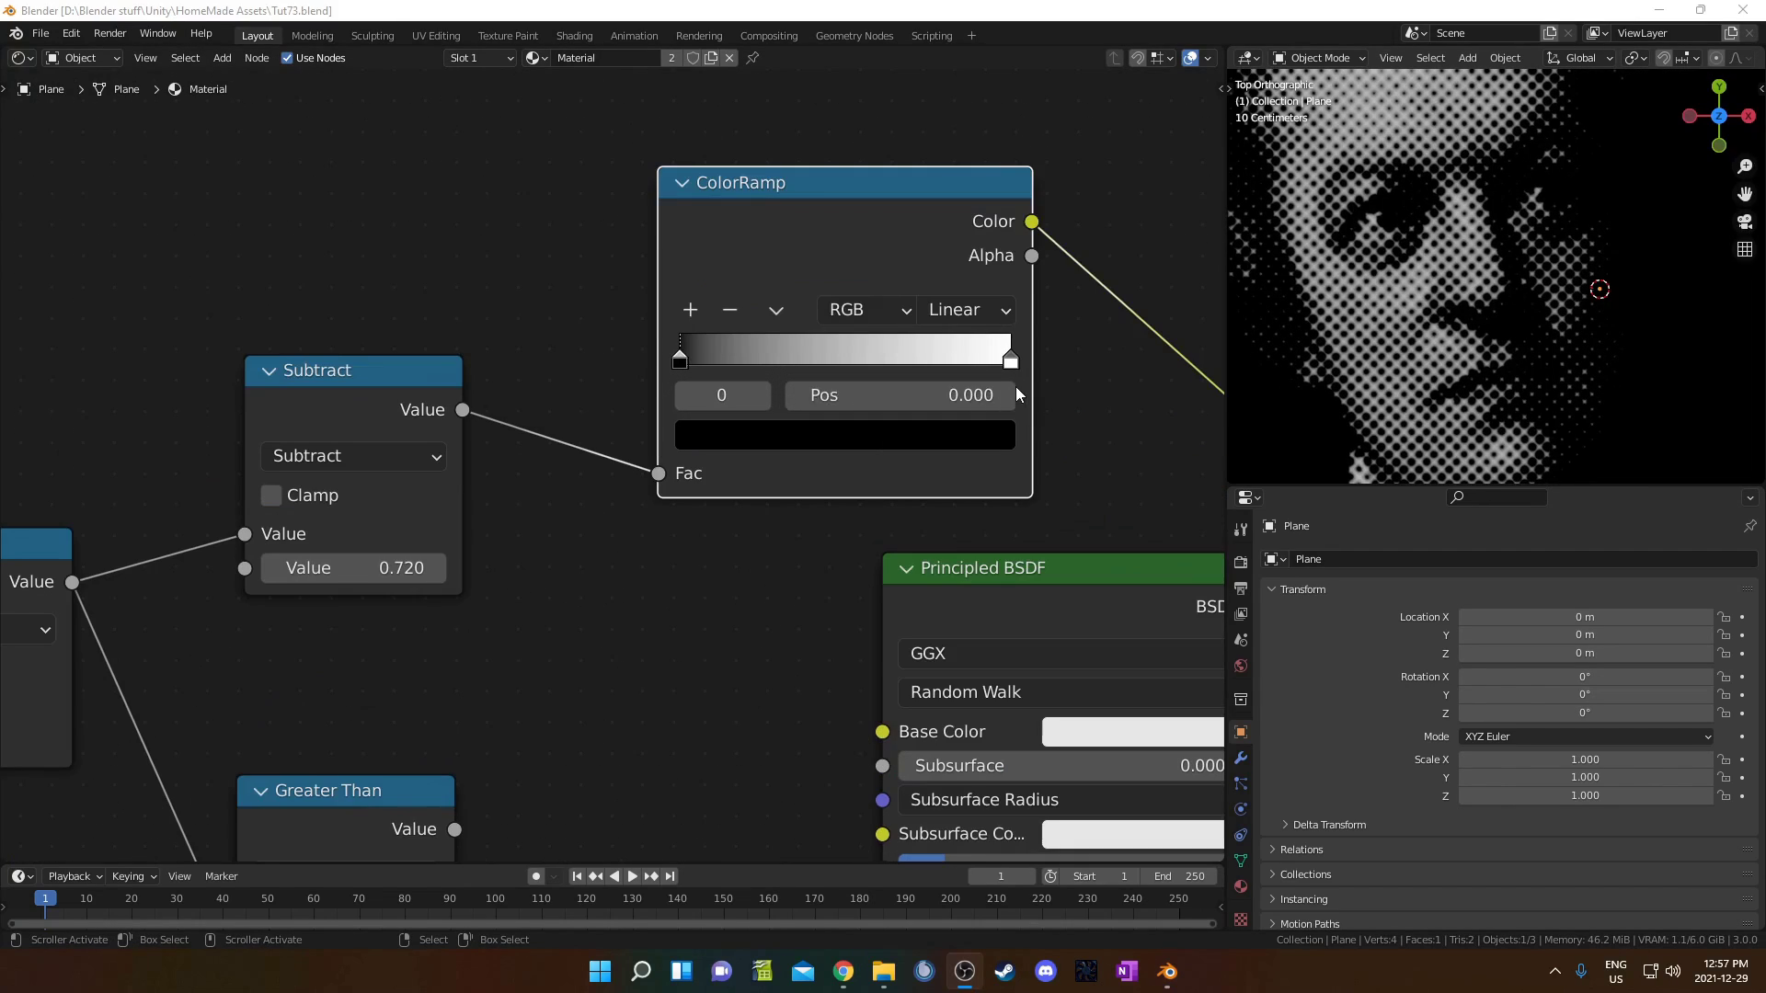
Step: Set the ColorRamp to Constant interpolation, shift its white stop inward, and add two black stops at about 0.195 and 0.482
left_click(966, 310)
left_click(969, 480)
left_click_drag(1016, 362, 932, 362)
left_click(691, 310)
left_click_drag(762, 331, 817, 354)
left_click(672, 301)
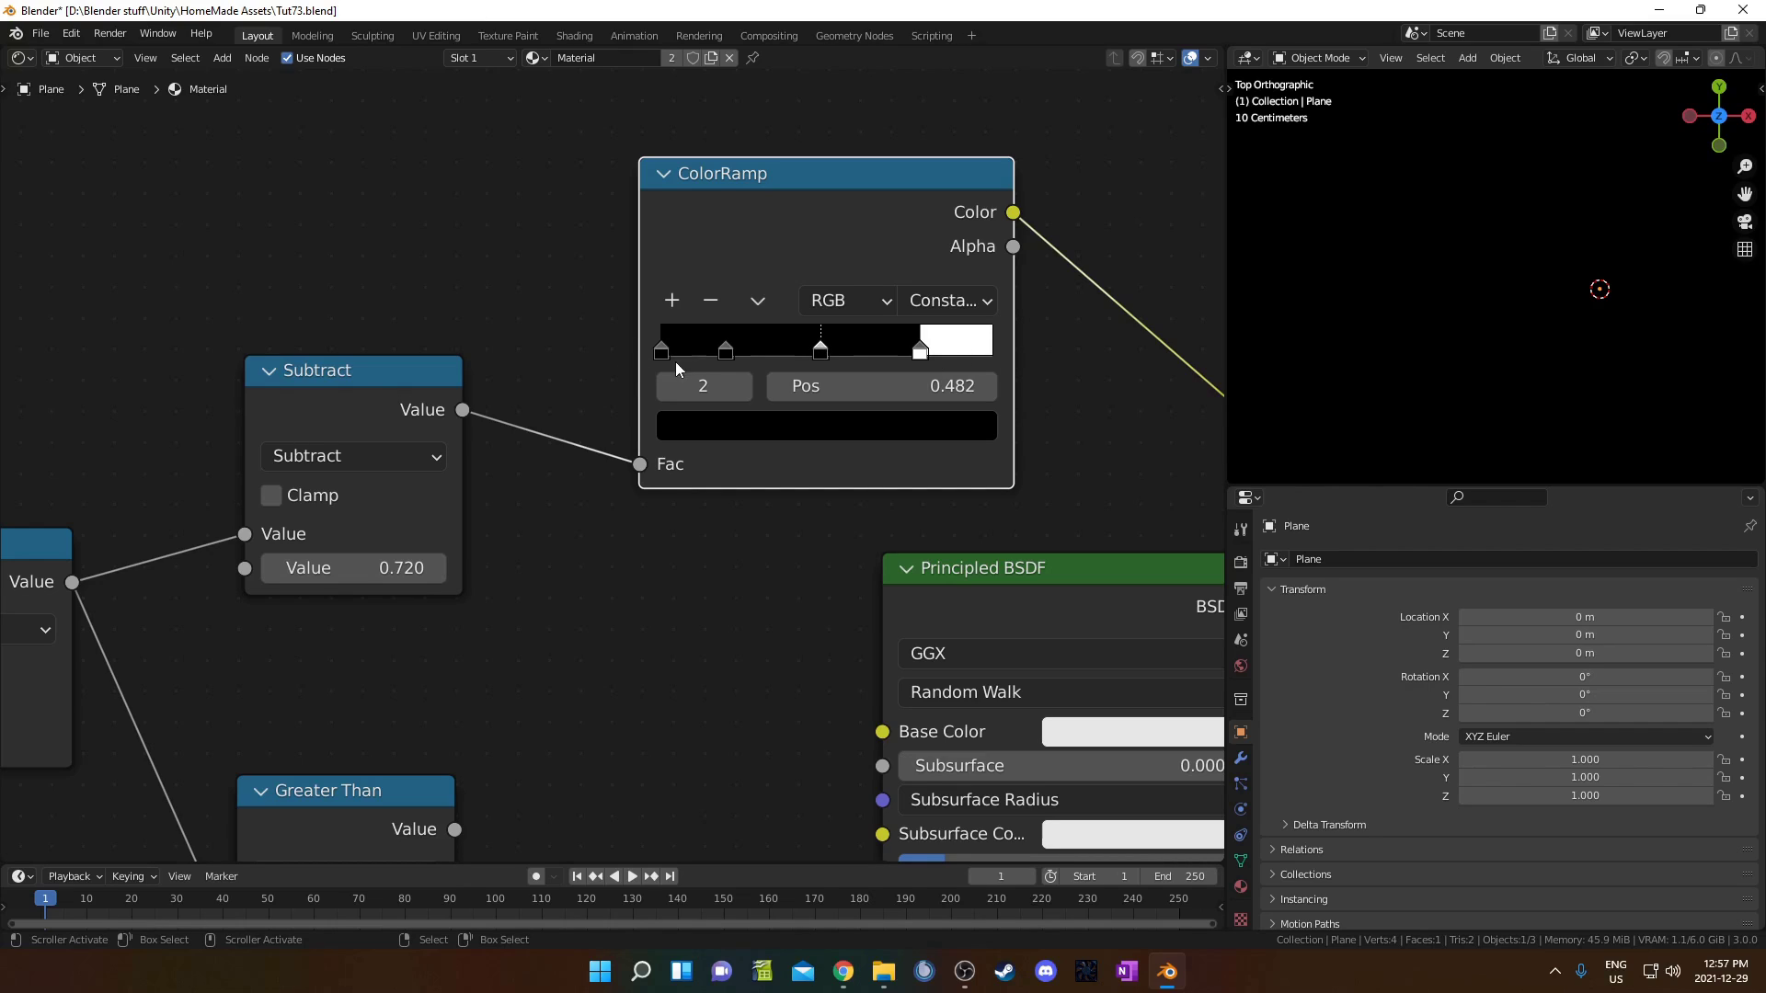
Step: Color the ColorRamp stop at 0.195 dark teal
left_click(724, 350)
left_click(805, 432)
scroll(791, 602, "up", 7)
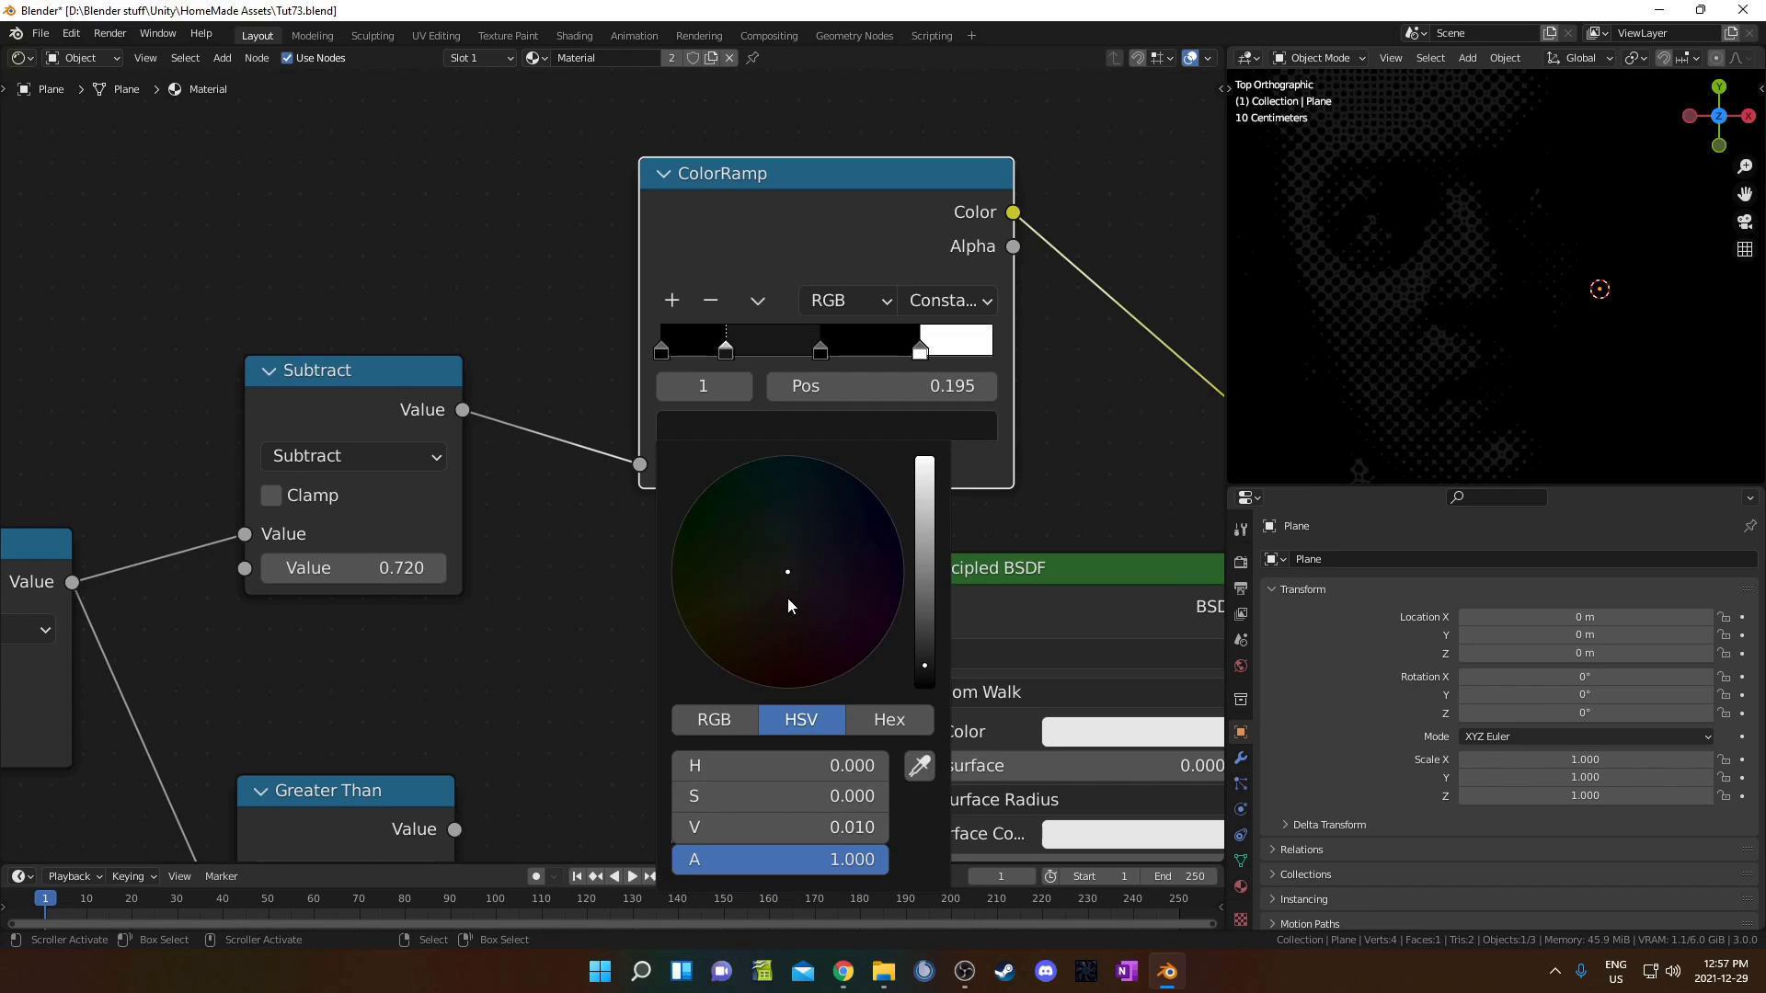
left_click_drag(800, 554, 807, 503)
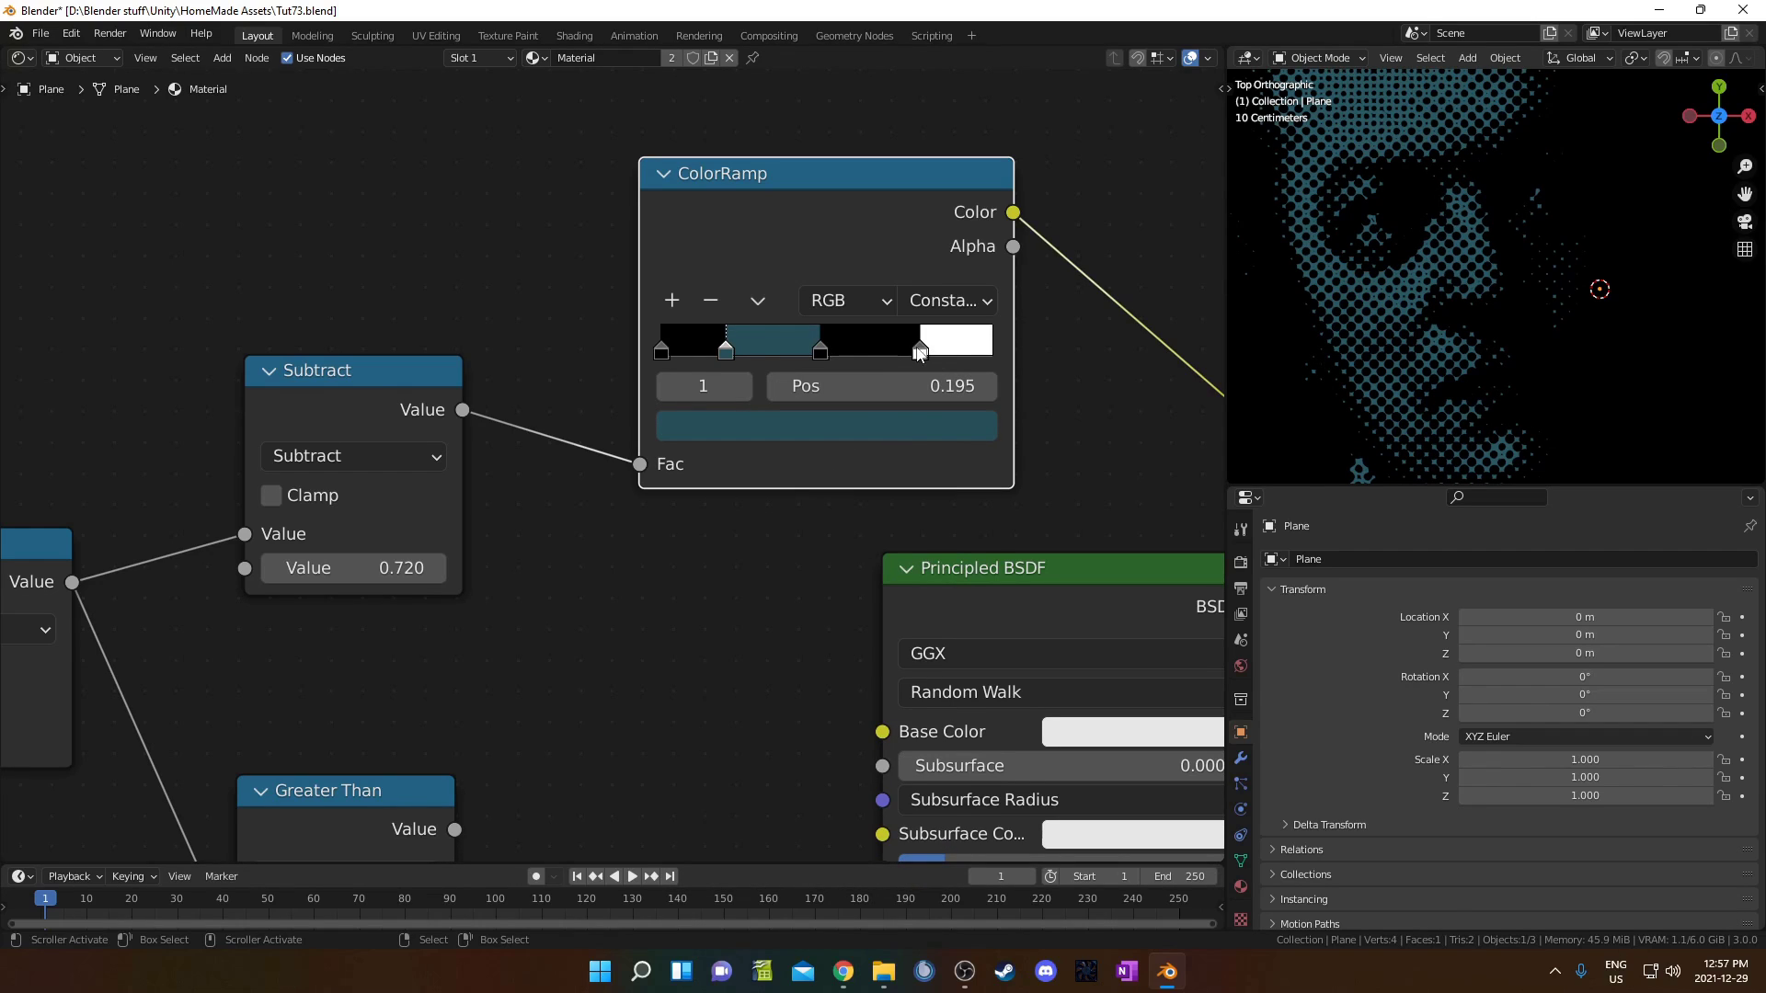
Step: Rearrange the ColorRamp stops so white follows the teal band and black starts at about 0.732
left_click(817, 351)
mouse_move(919, 351)
left_mouse_down()
mouse_move(793, 351)
mouse_move(936, 351)
left_mouse_up()
left_click_drag(802, 351, 898, 350)
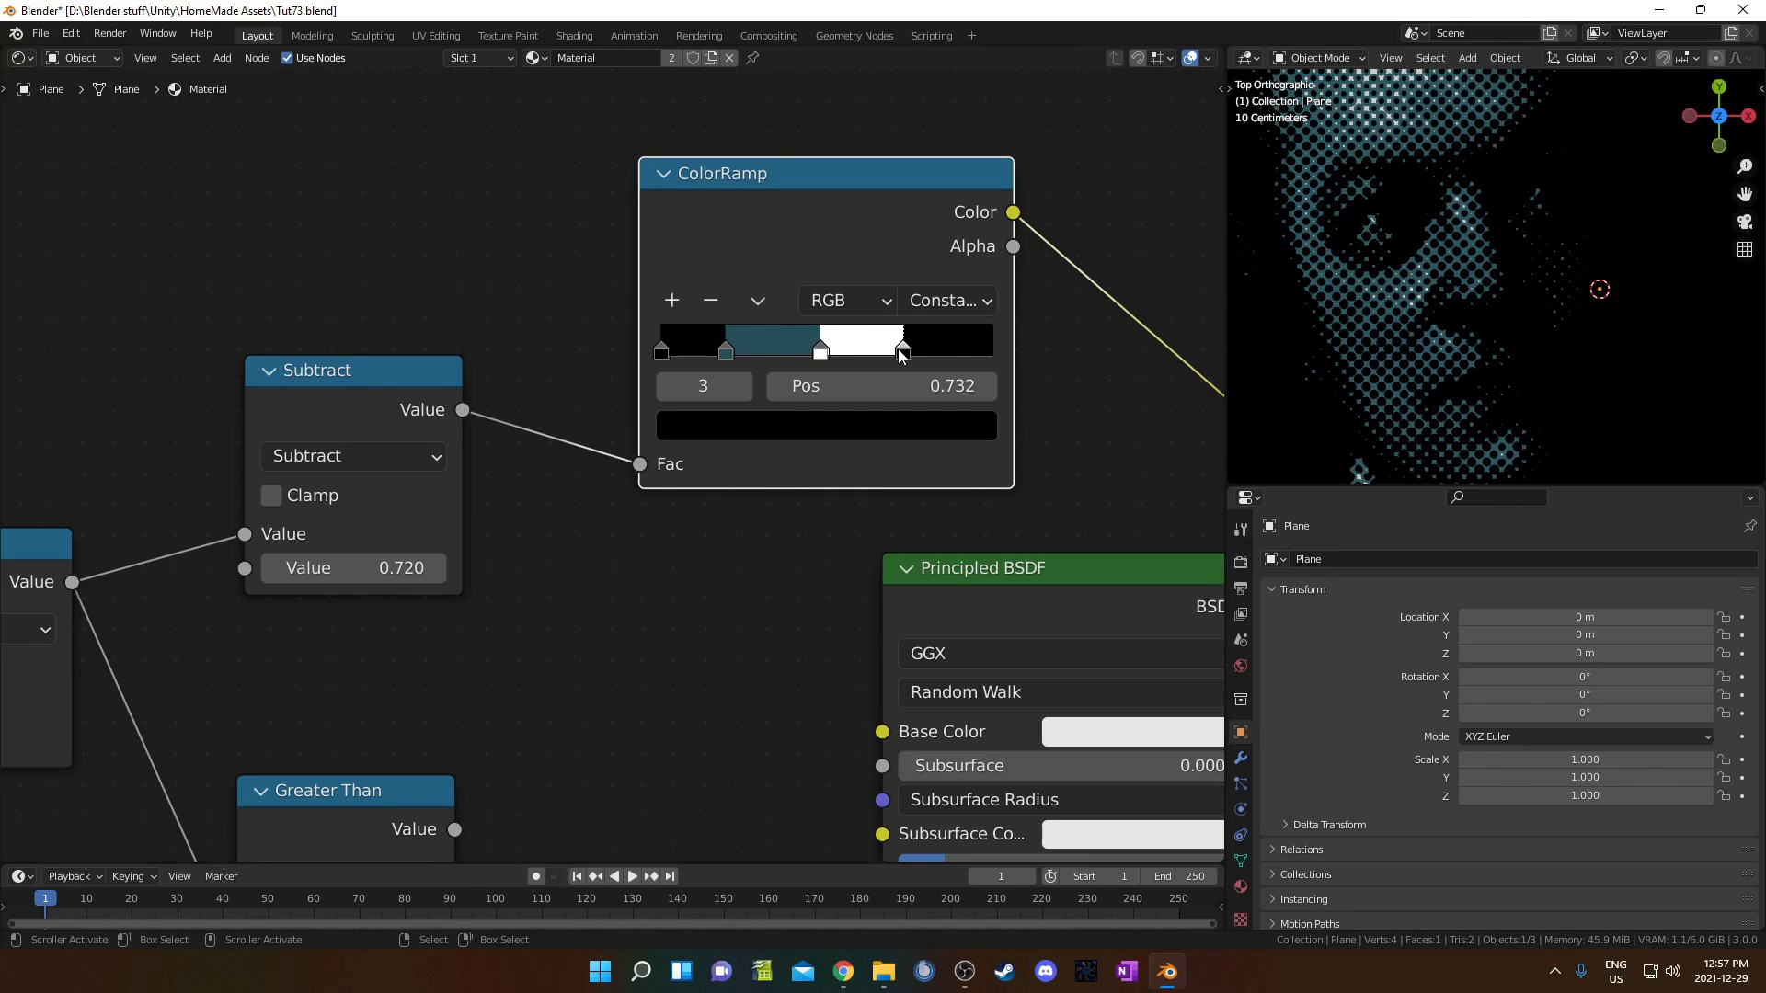
Step: Color the ColorRamp's last stop, at 0.732, a bright pale yellow
left_click(880, 422)
left_click_drag(822, 543, 758, 605)
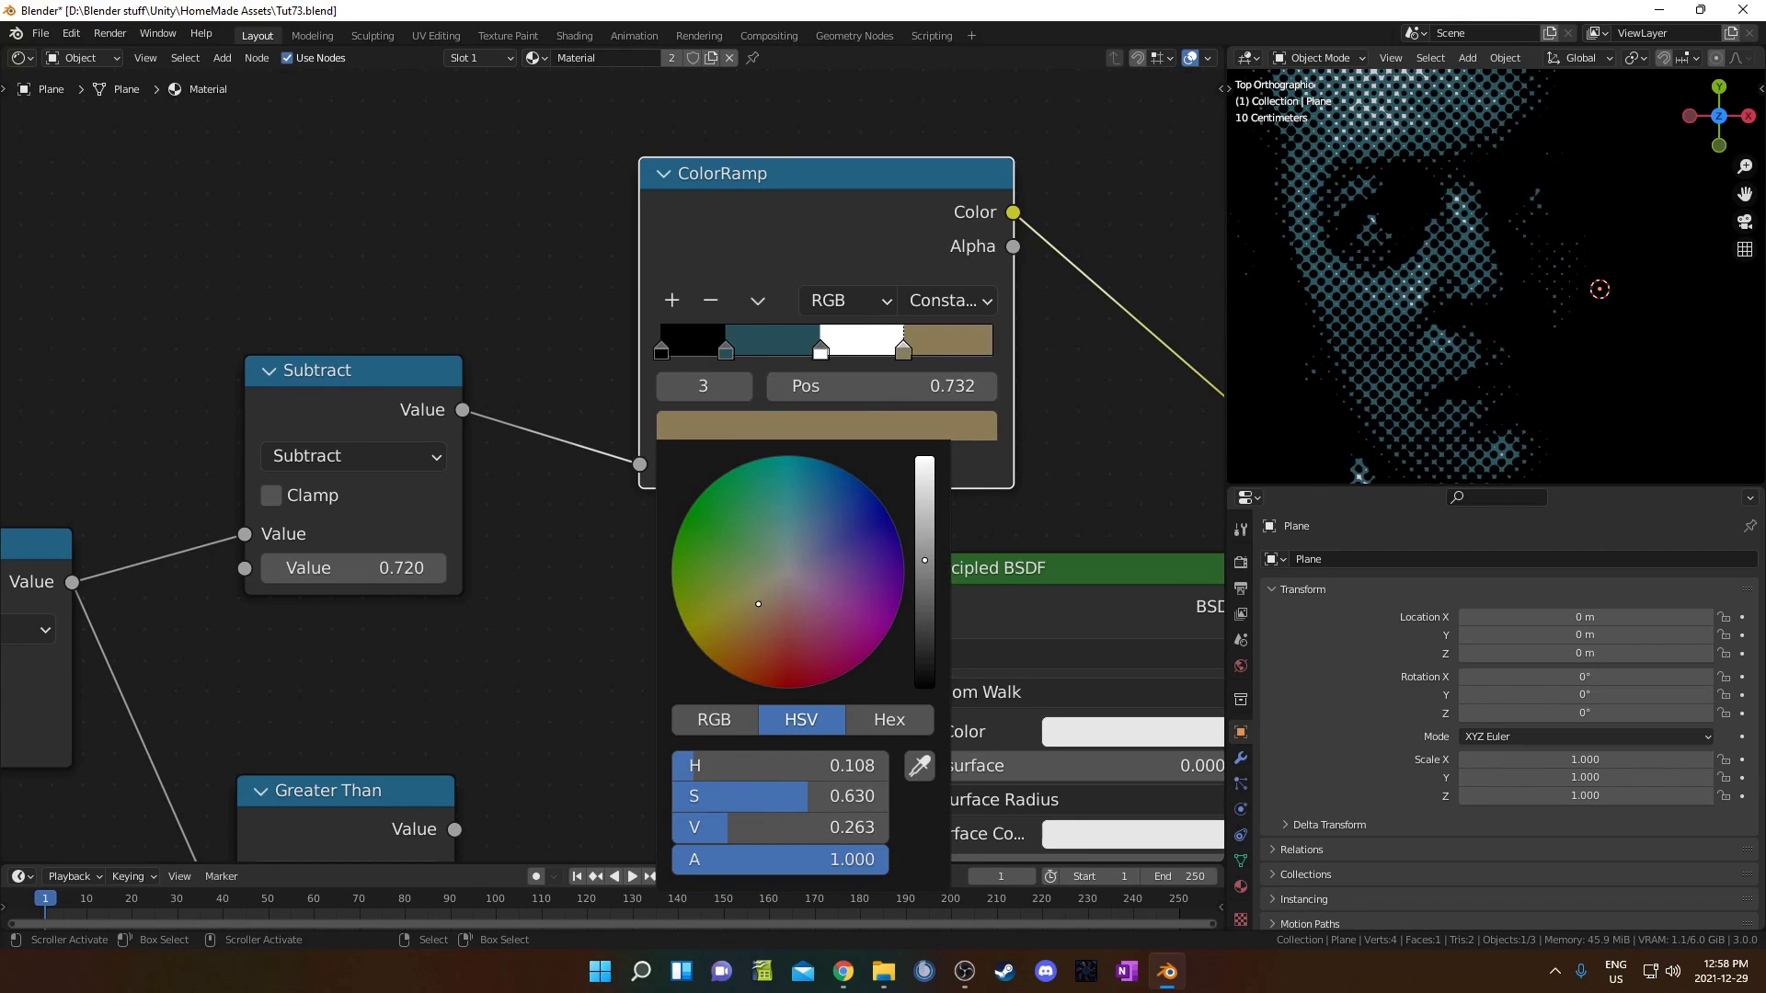
scroll(756, 604, "up", 15)
scroll(1549, 276, "down", 4)
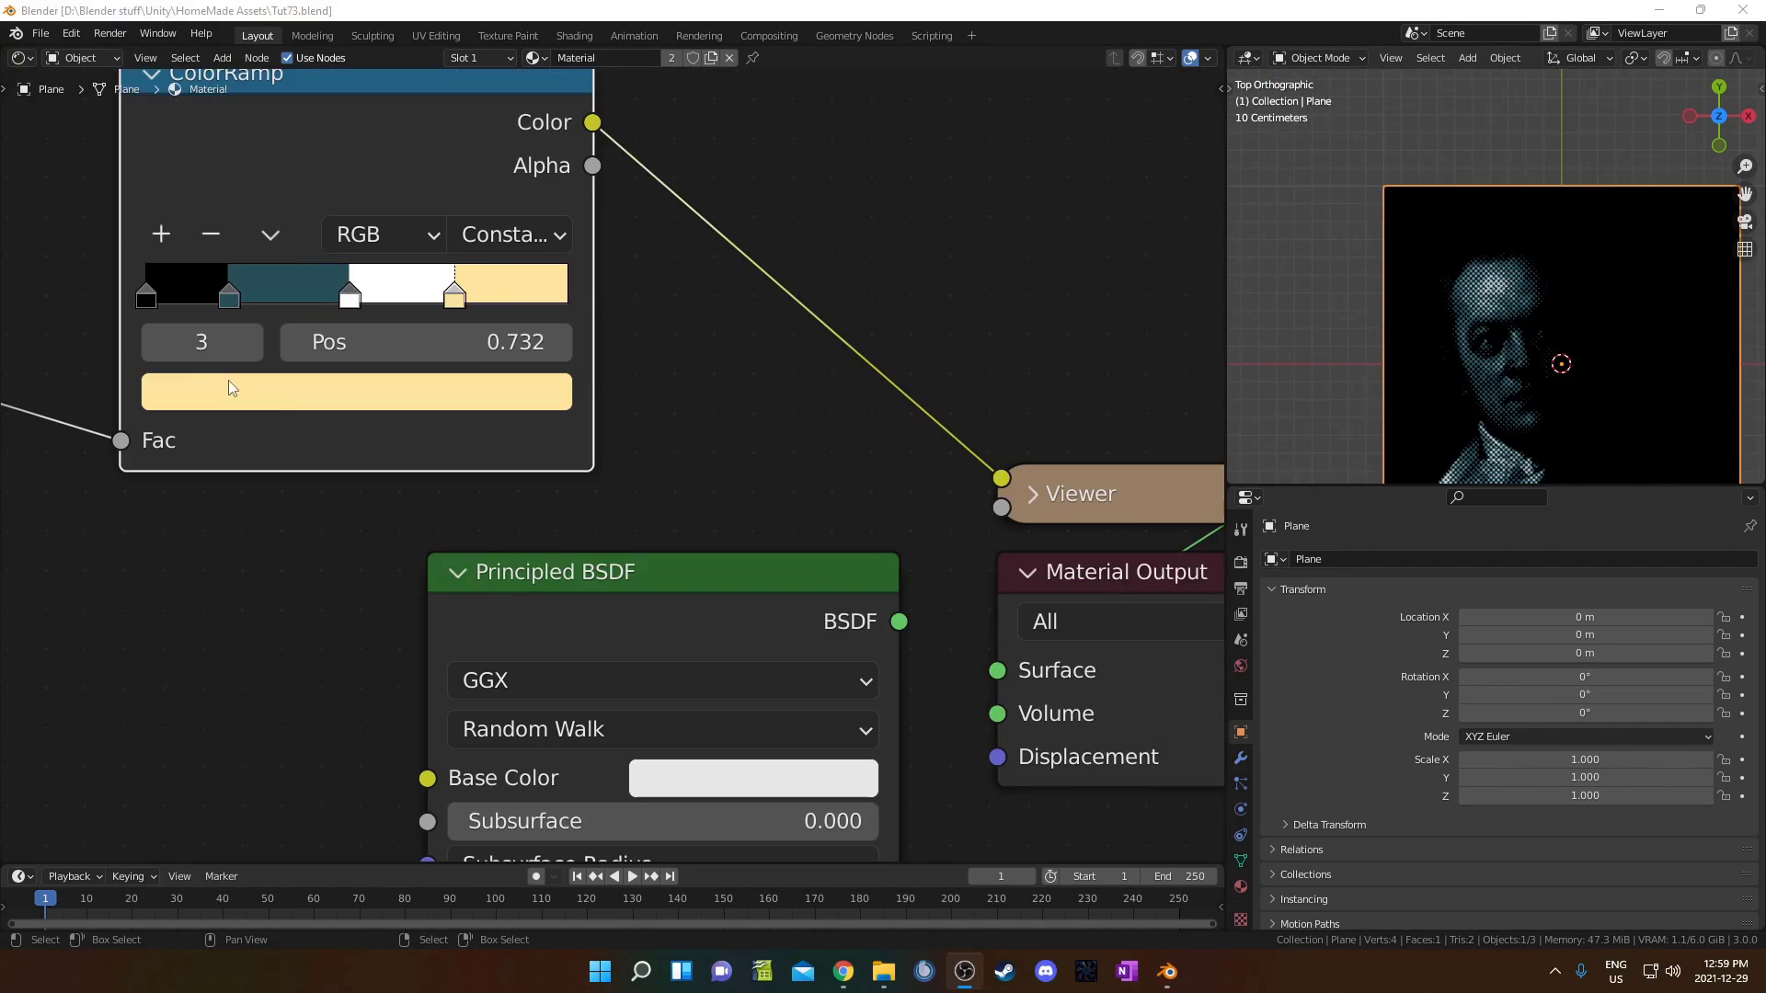
Step: Shift the teal, white and yellow ColorRamp stops toward the black start, with yellow at 0.541
middle_click_drag(261, 382, 390, 495)
scroll(390, 494, "up", 1)
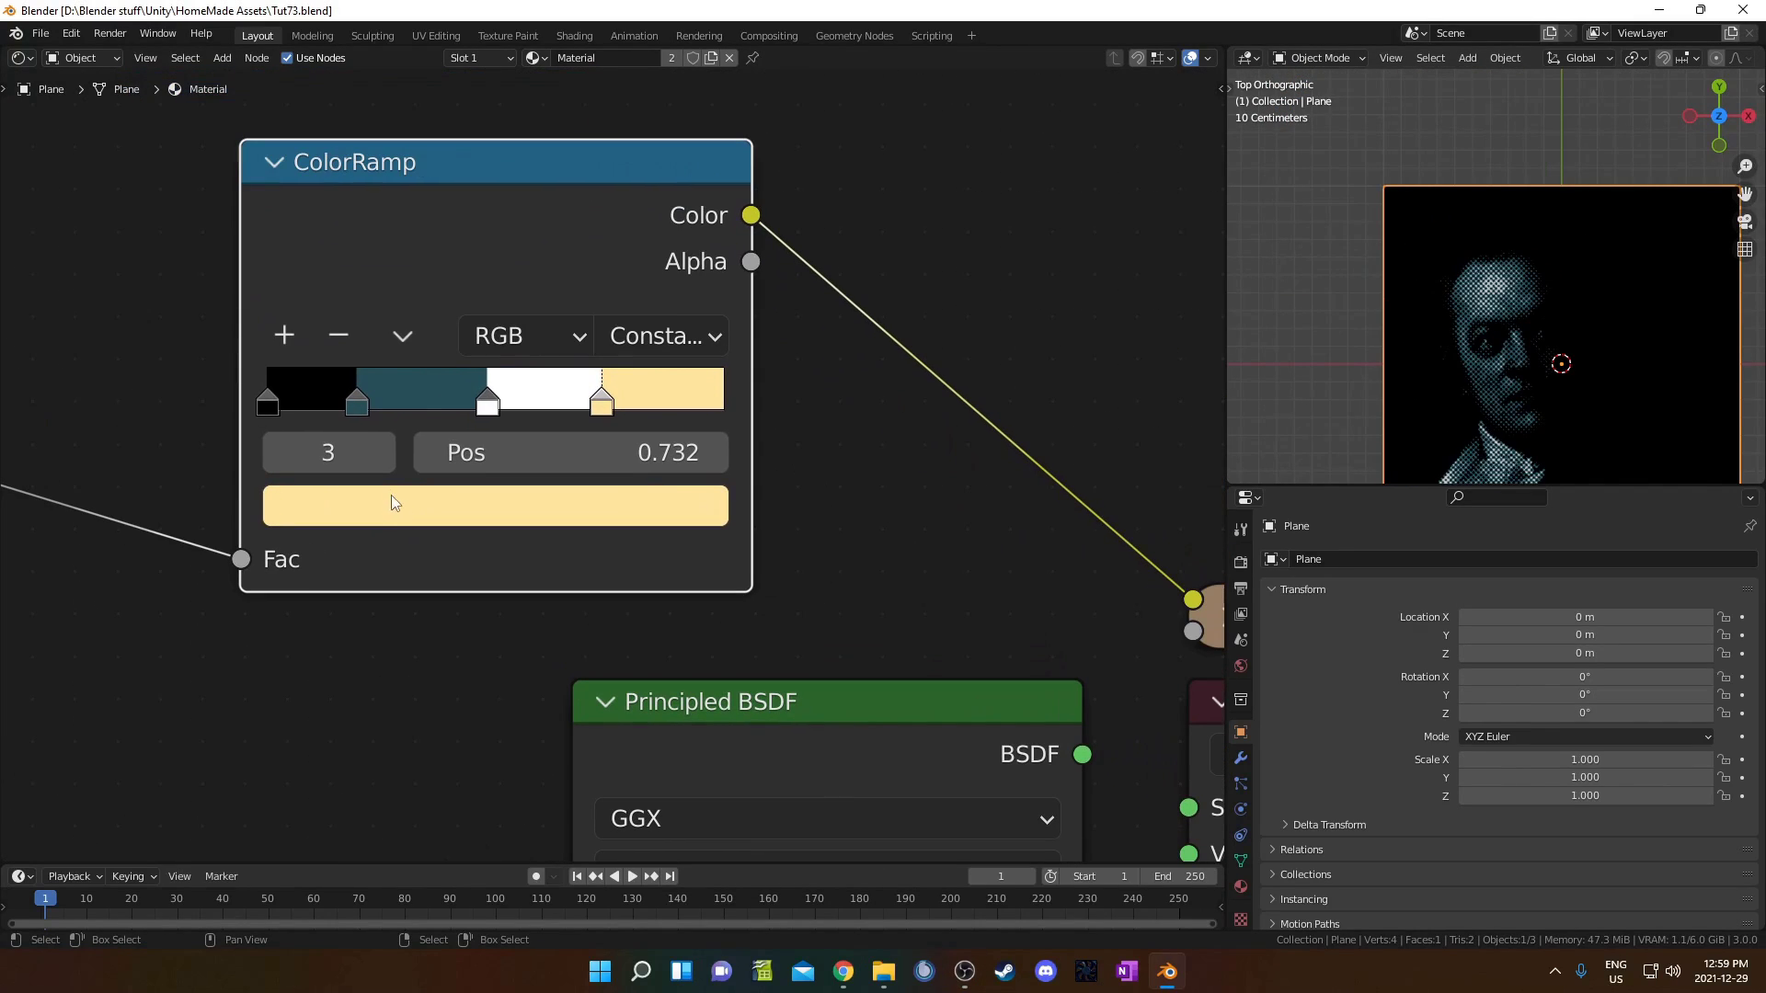
left_click_drag(359, 408, 306, 407)
left_click_drag(487, 405, 379, 411)
left_click_drag(611, 409, 526, 409)
scroll(1538, 409, "up", 8)
scroll(1538, 409, "up", 5)
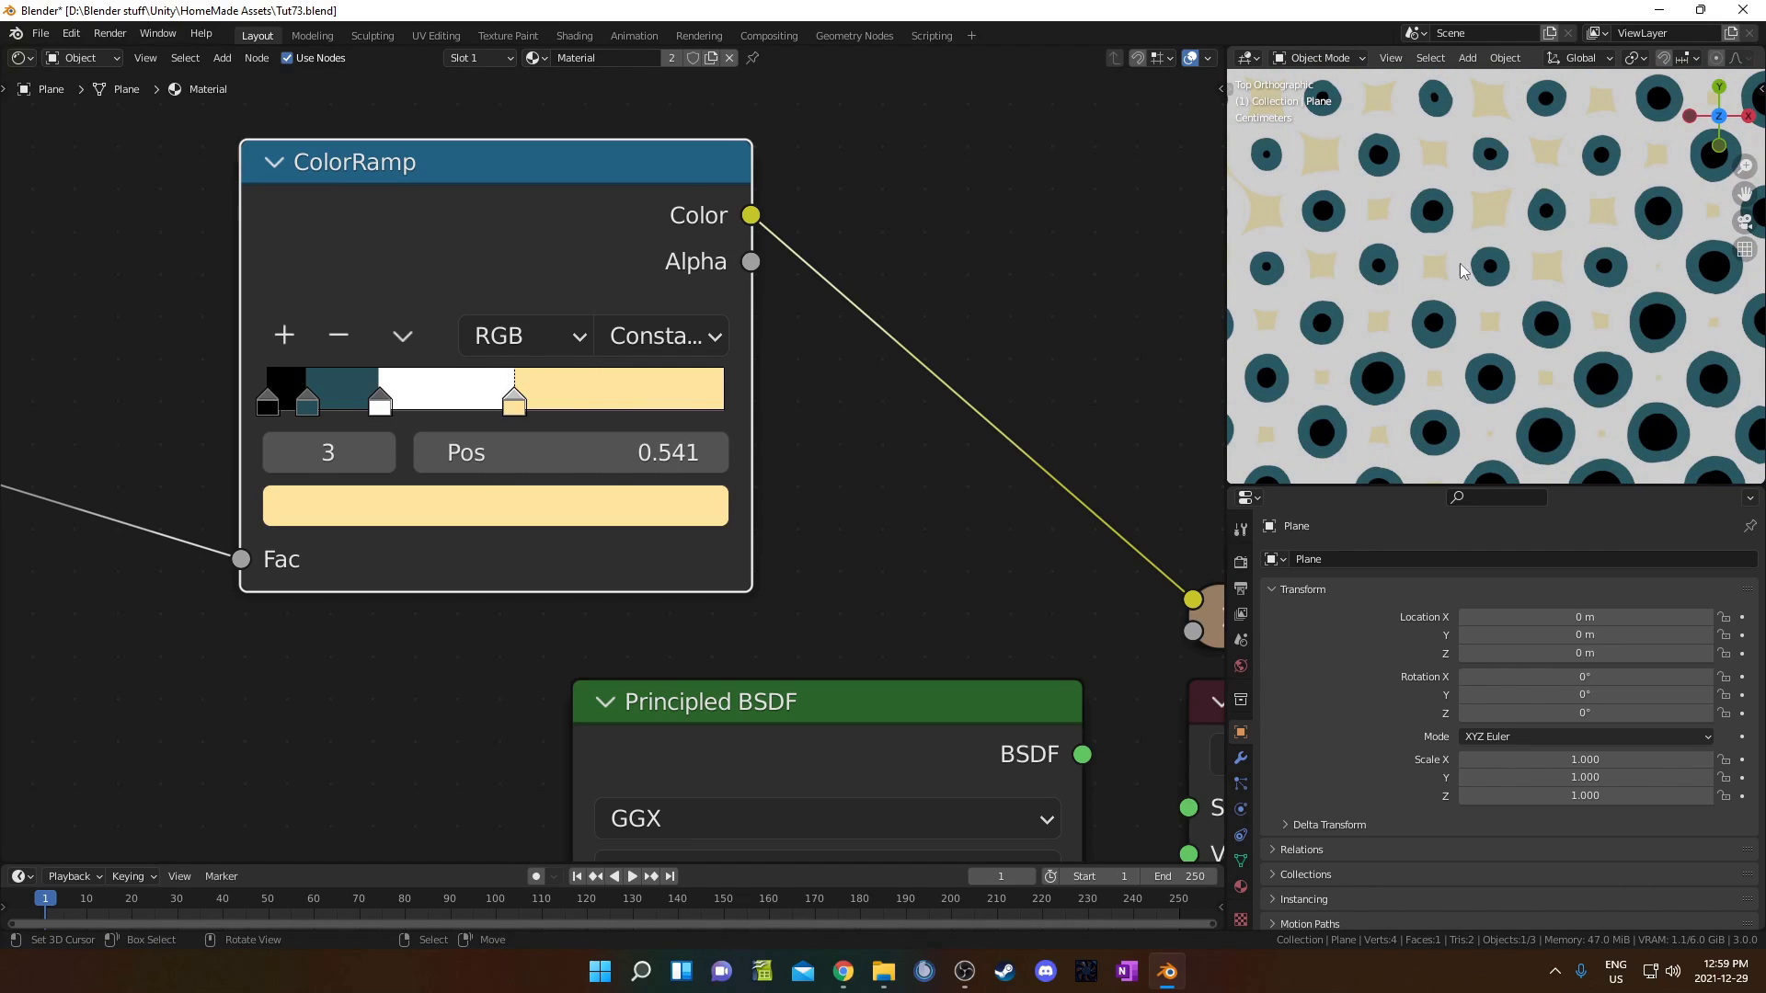
Step: Spread the yellow, white and teal ColorRamp stops away from the black start, with teal at 0.214
left_click_drag(524, 407, 571, 406)
left_click_drag(381, 406, 471, 407)
left_click_drag(327, 414, 383, 414)
scroll(1509, 362, "down", 6)
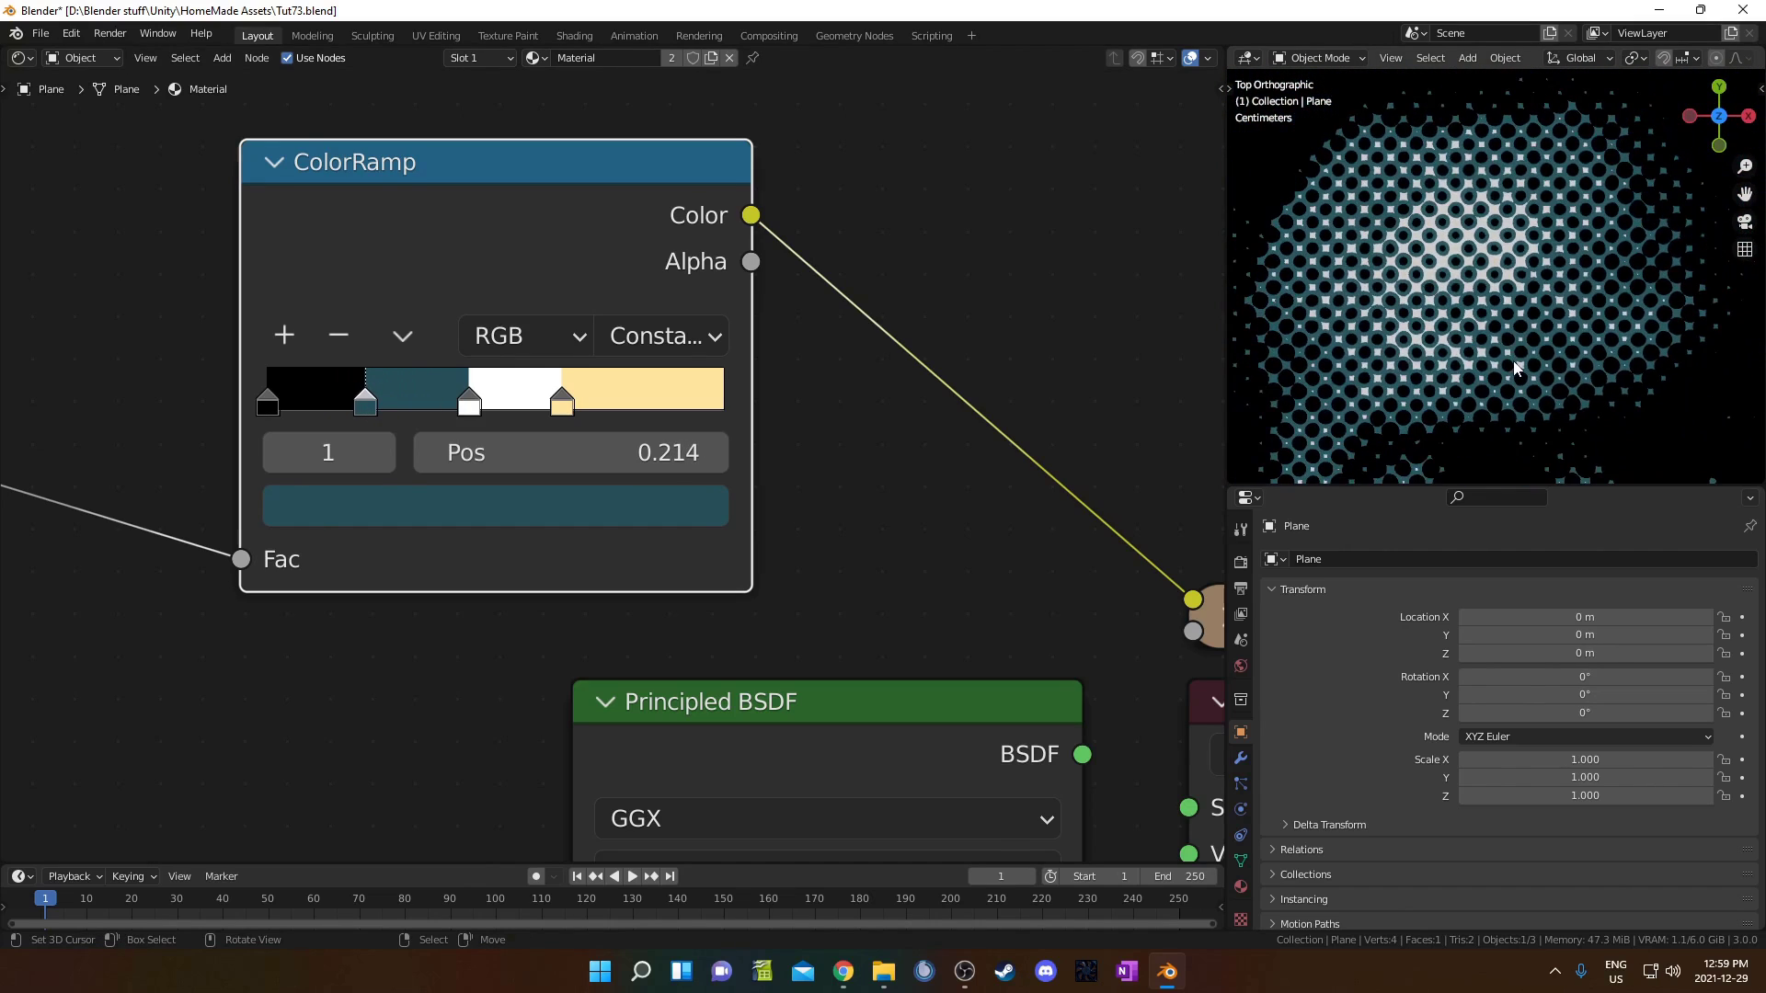
scroll(1475, 324, "up", 3)
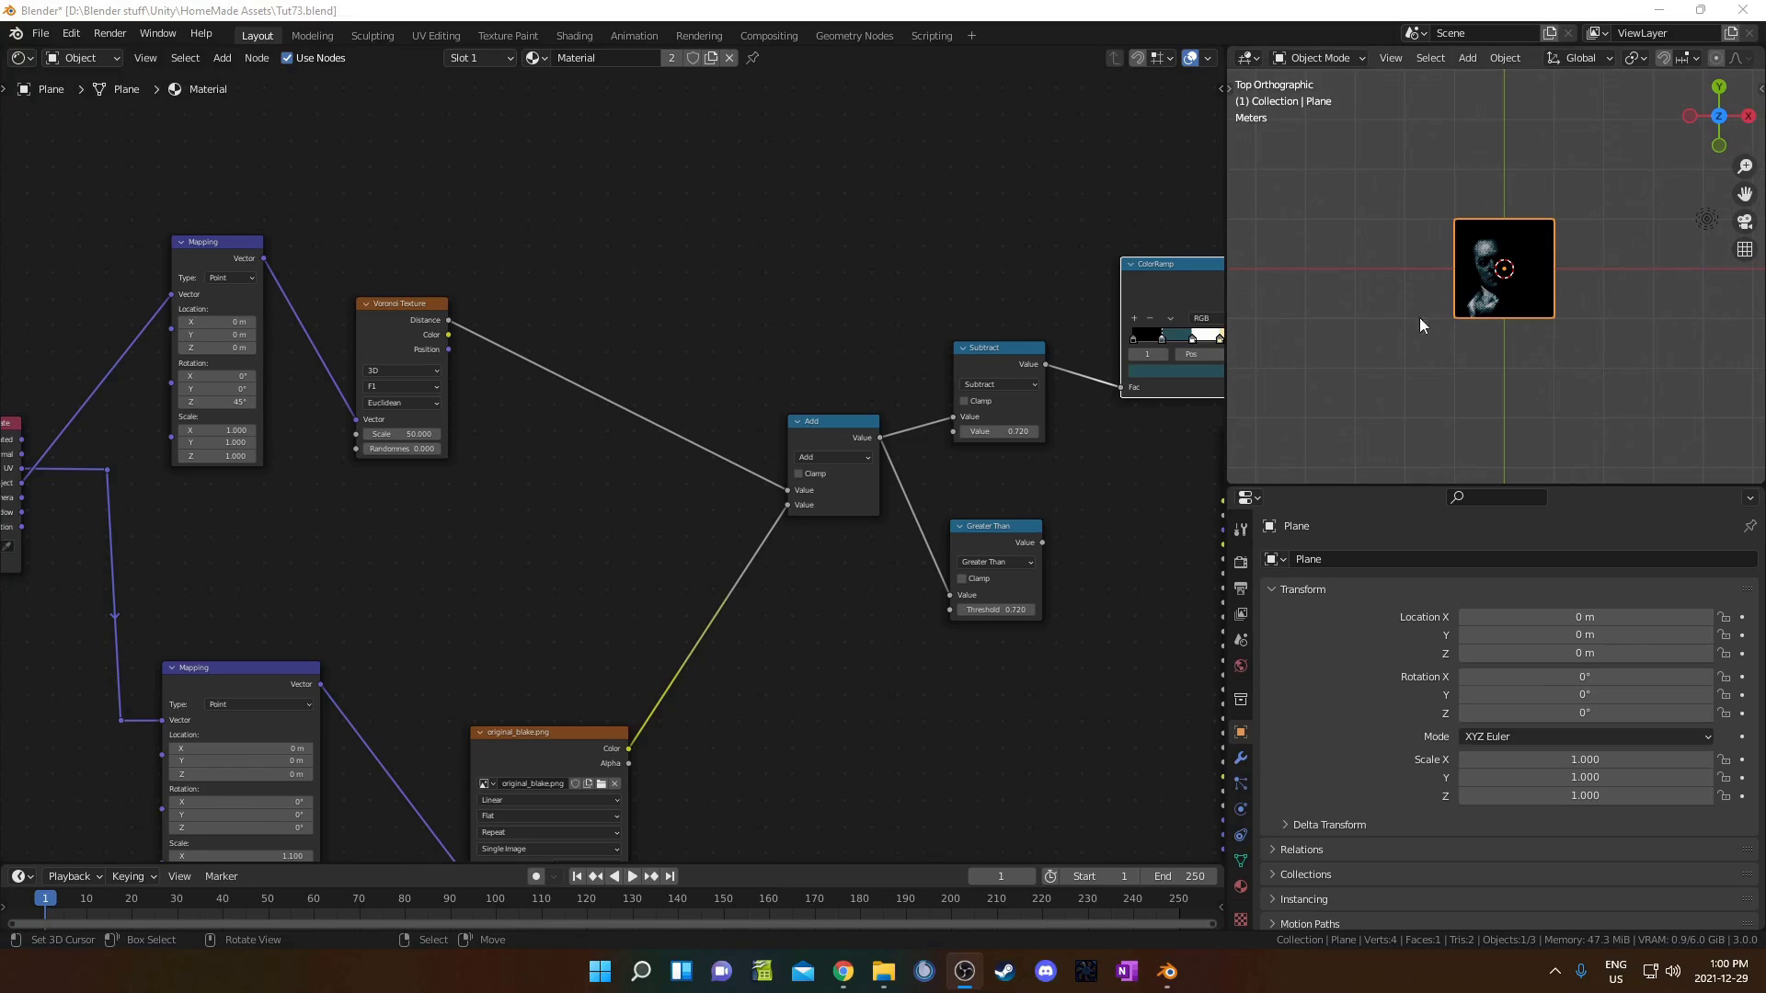
Step: Duplicate the plane to -4 m on X and give the original plane a single-user copy of the material
key("shift+d")
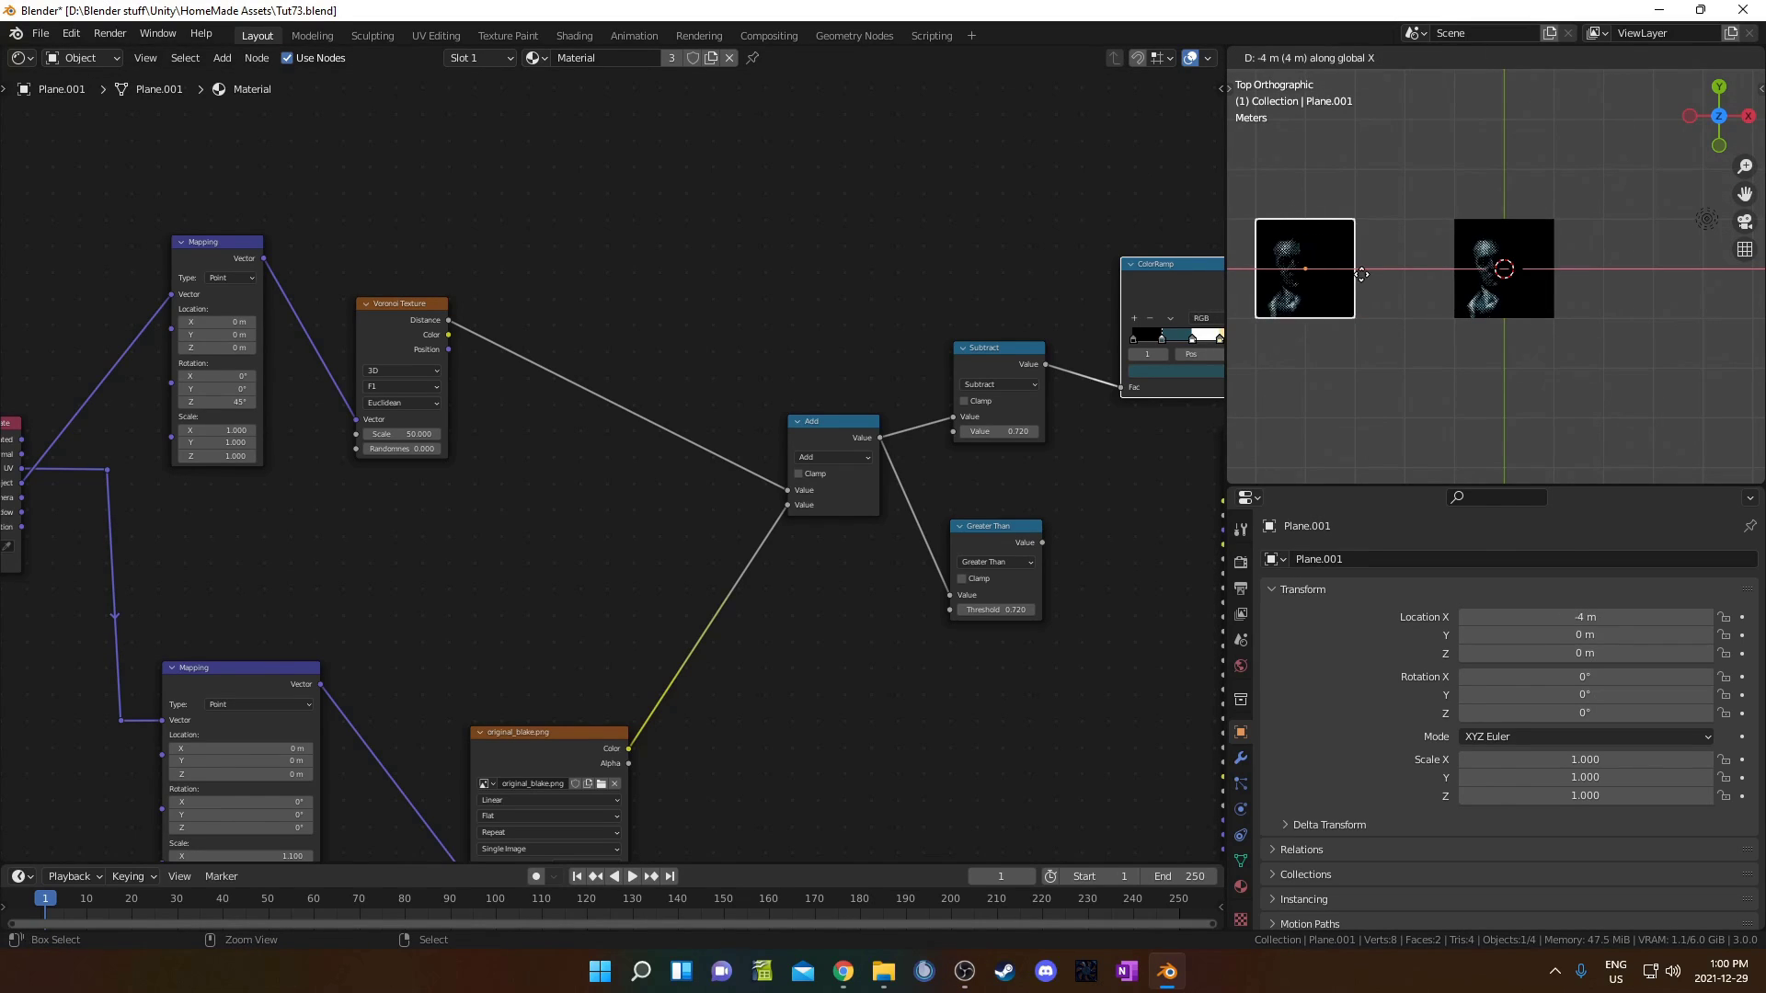
left_click(1358, 281)
left_click(1529, 276)
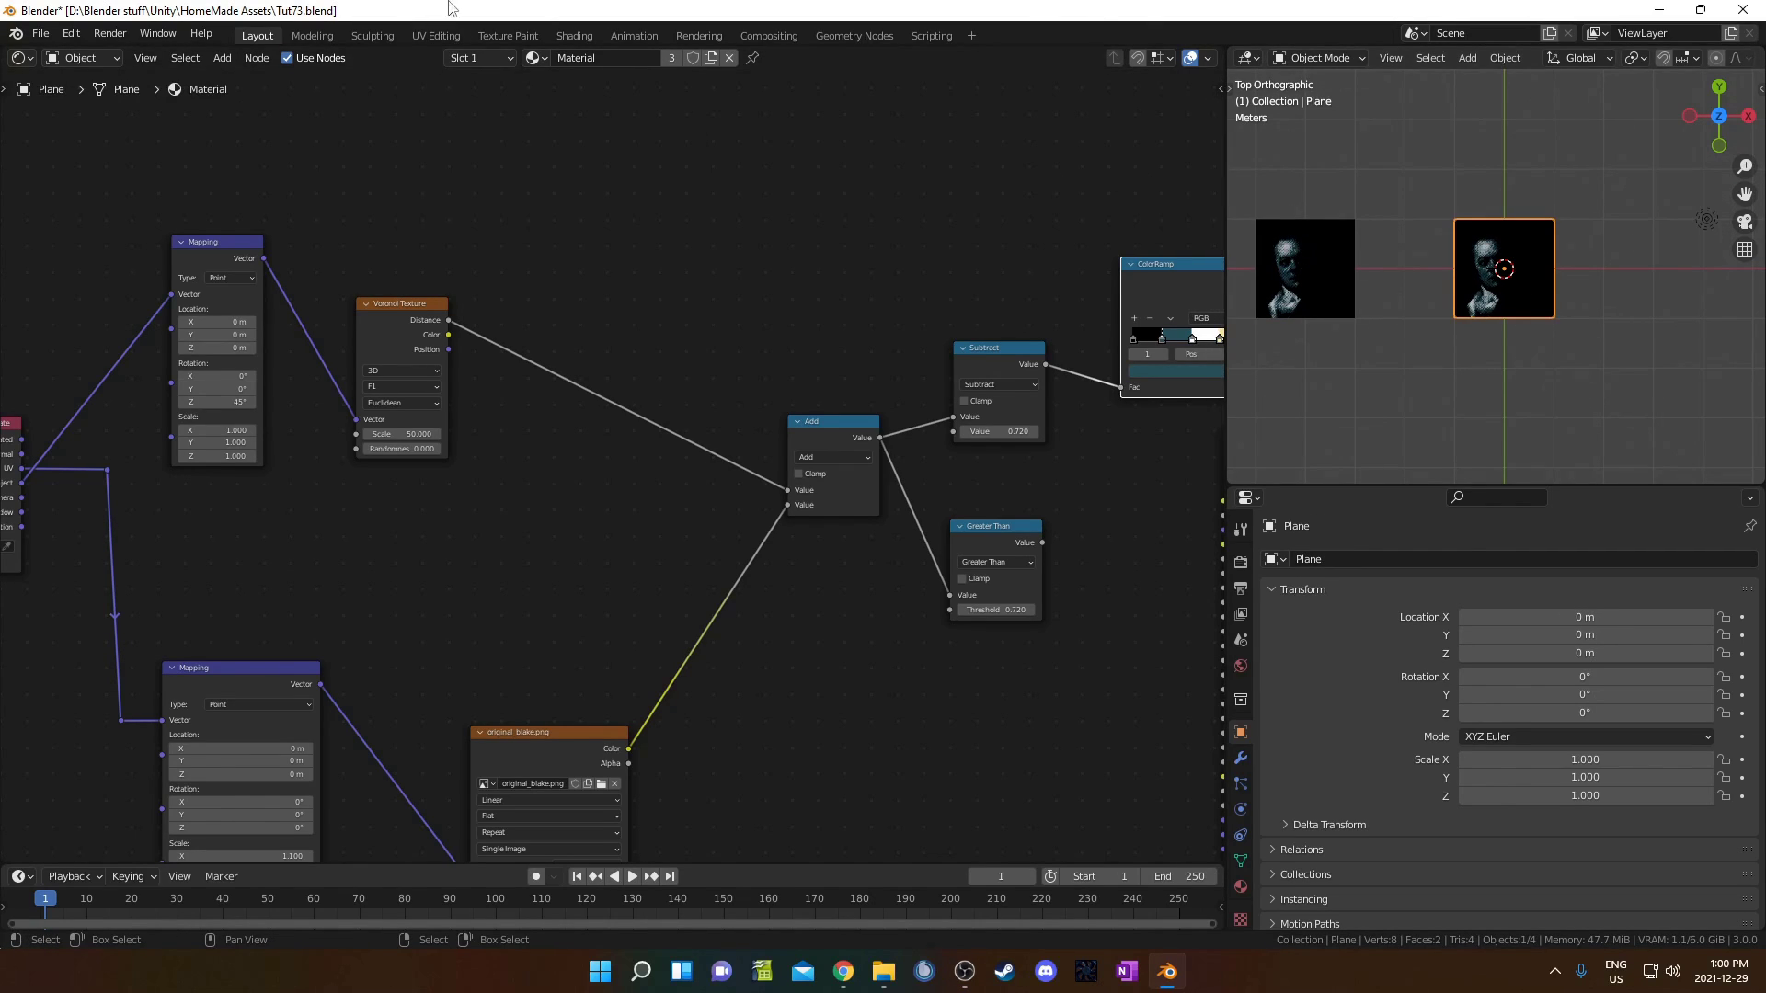
left_click(713, 57)
Step: Delete the Voronoi Texture node and its Mapping node from the copied material
key("Home")
left_click_drag(311, 147, 856, 405)
key("x")
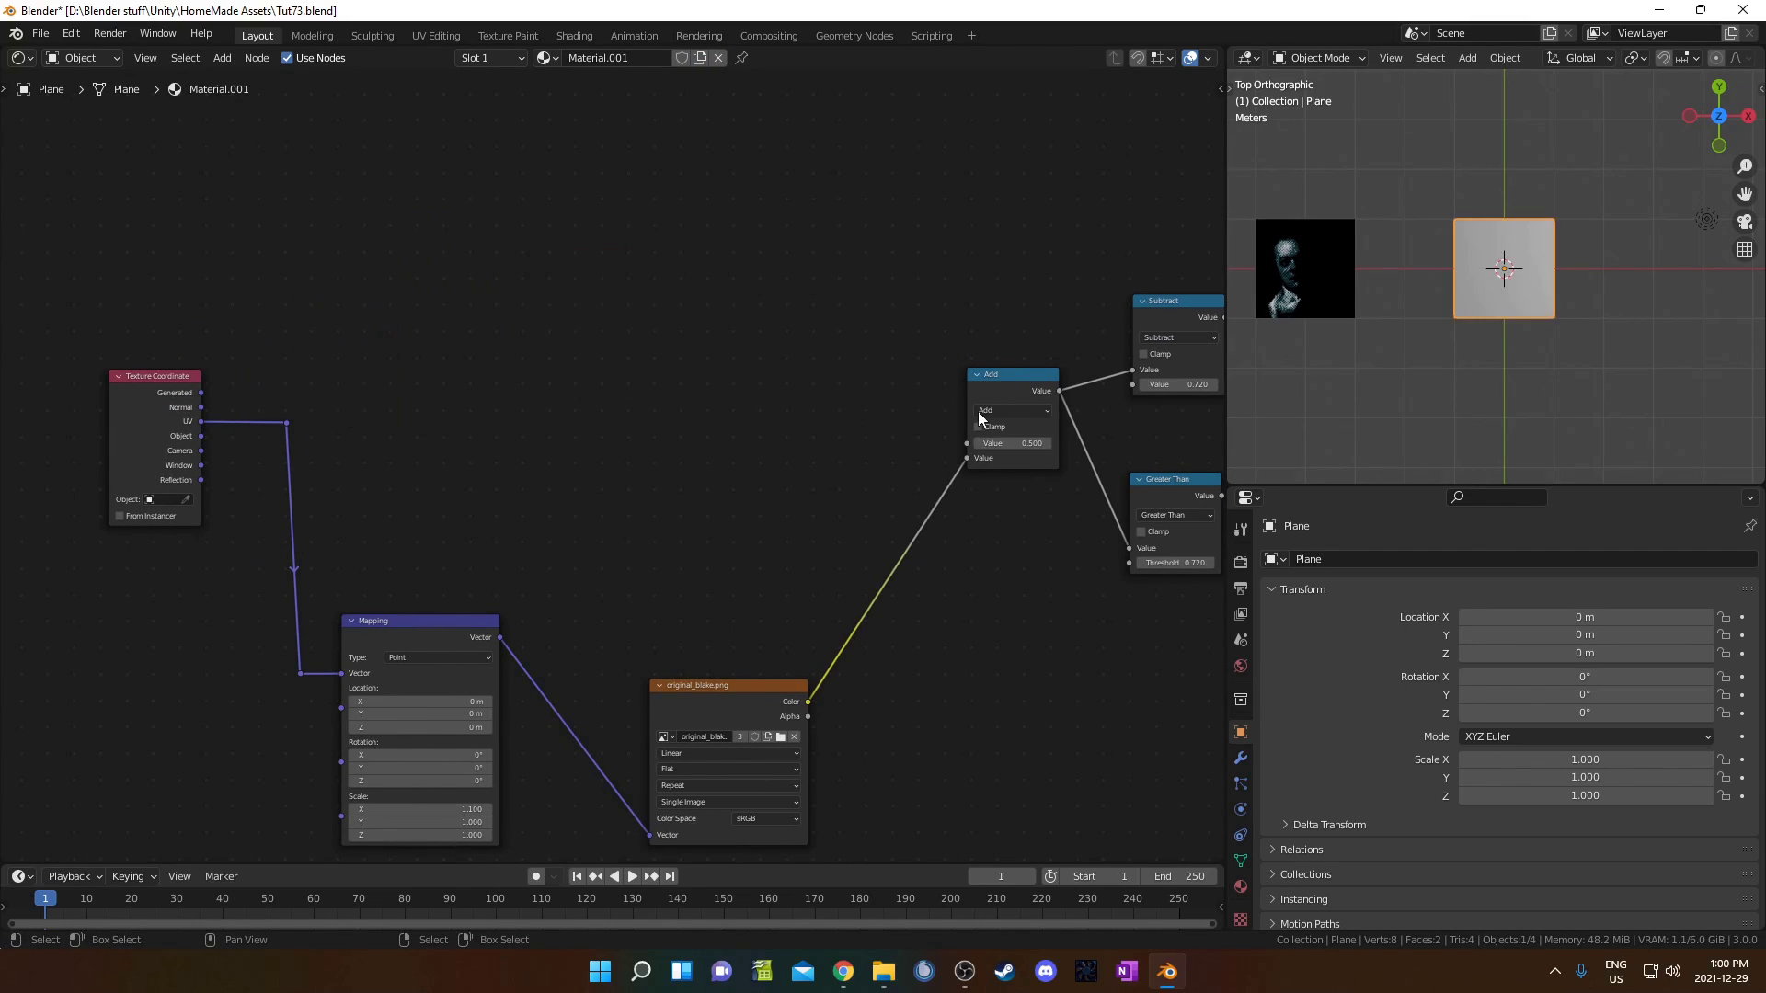
Step: Add a new Mapping node above the image's one and feed it the Texture Coordinate's Object output
middle_click_drag(979, 411, 728, 254)
middle_click_drag(190, 370, 331, 436)
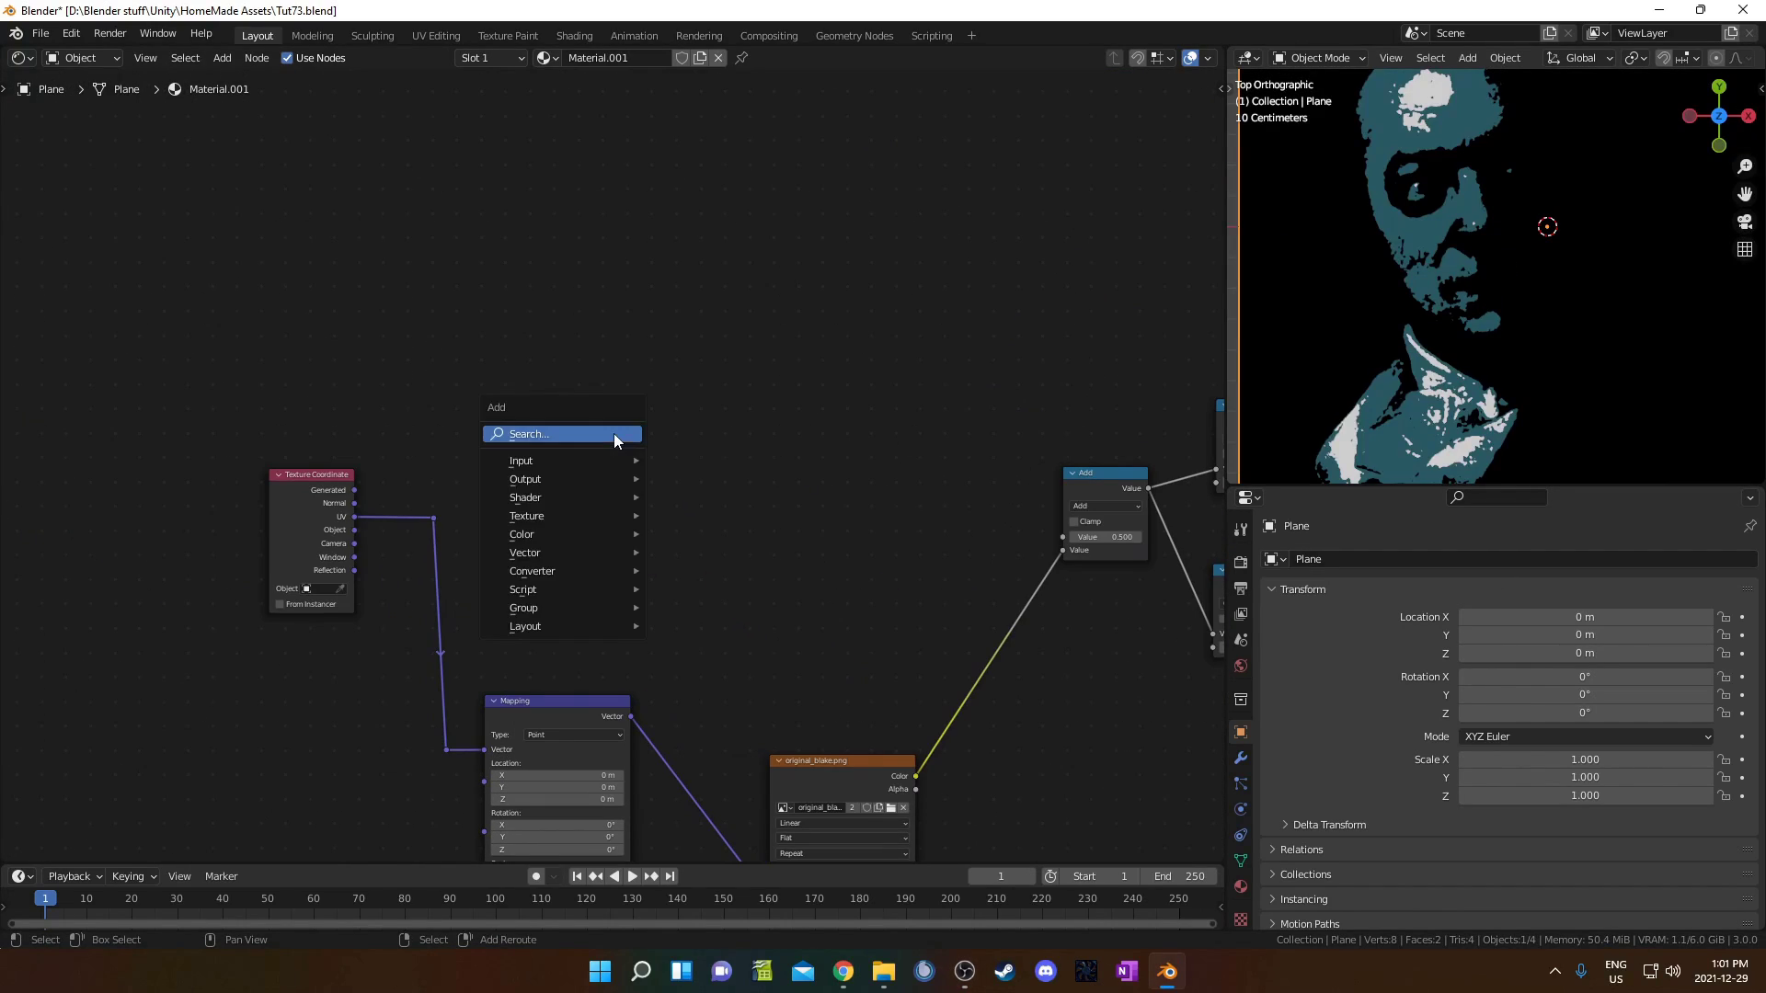
left_click(615, 437)
type("mapping")
key("Return")
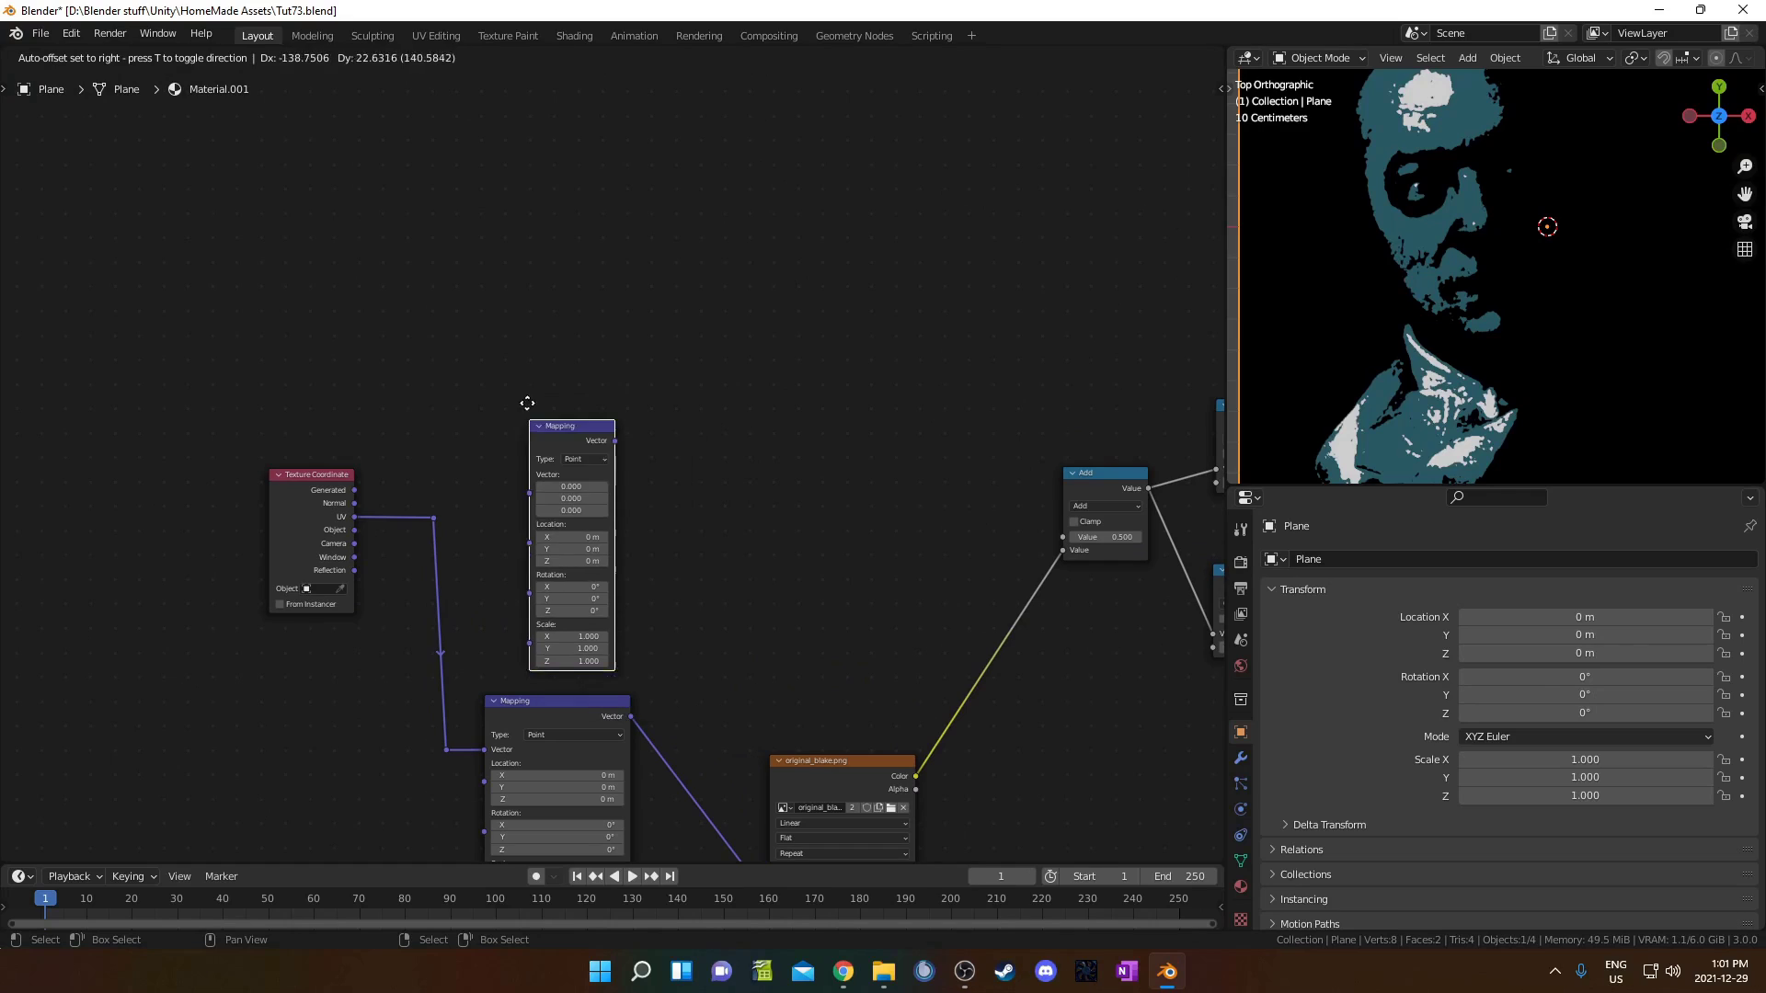
left_click(526, 329)
left_click_drag(355, 530, 530, 407)
scroll(634, 460, "up", 2)
middle_click_drag(707, 452, 792, 462)
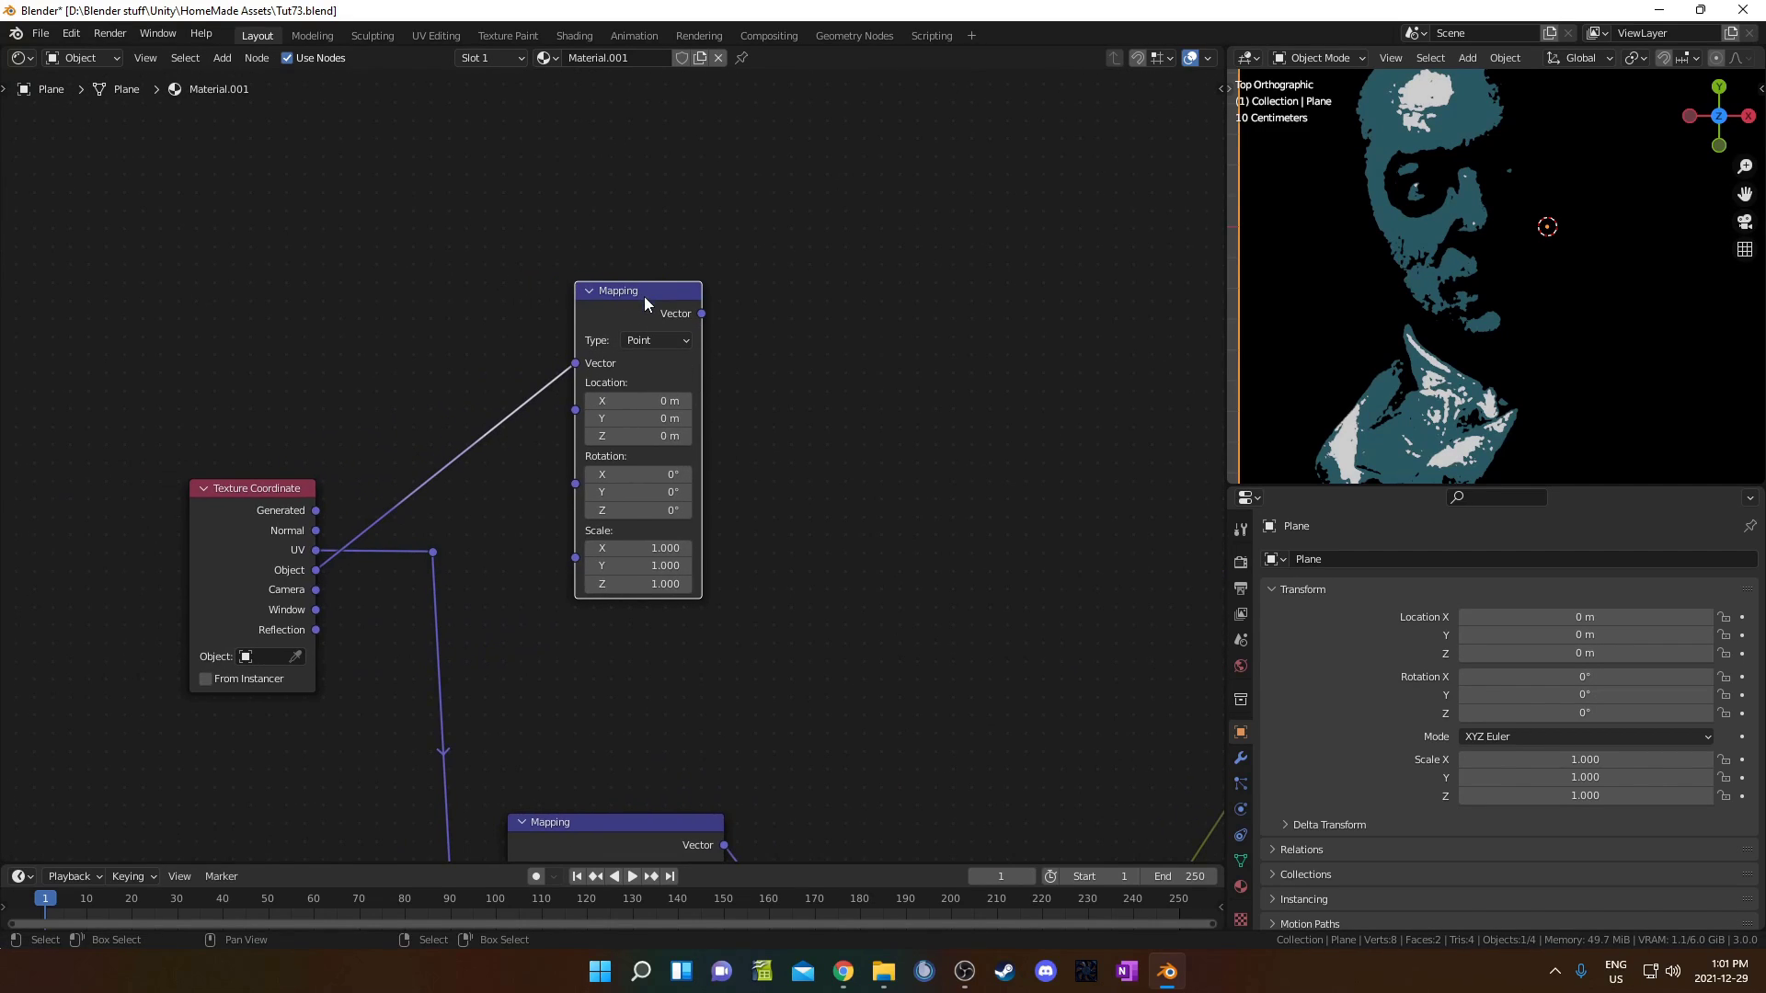
Step: Preview the new Mapping node and insert a Wave Texture node on its link to the Viewer
left_click(648, 306, "ctrl+shift")
key("shift+a")
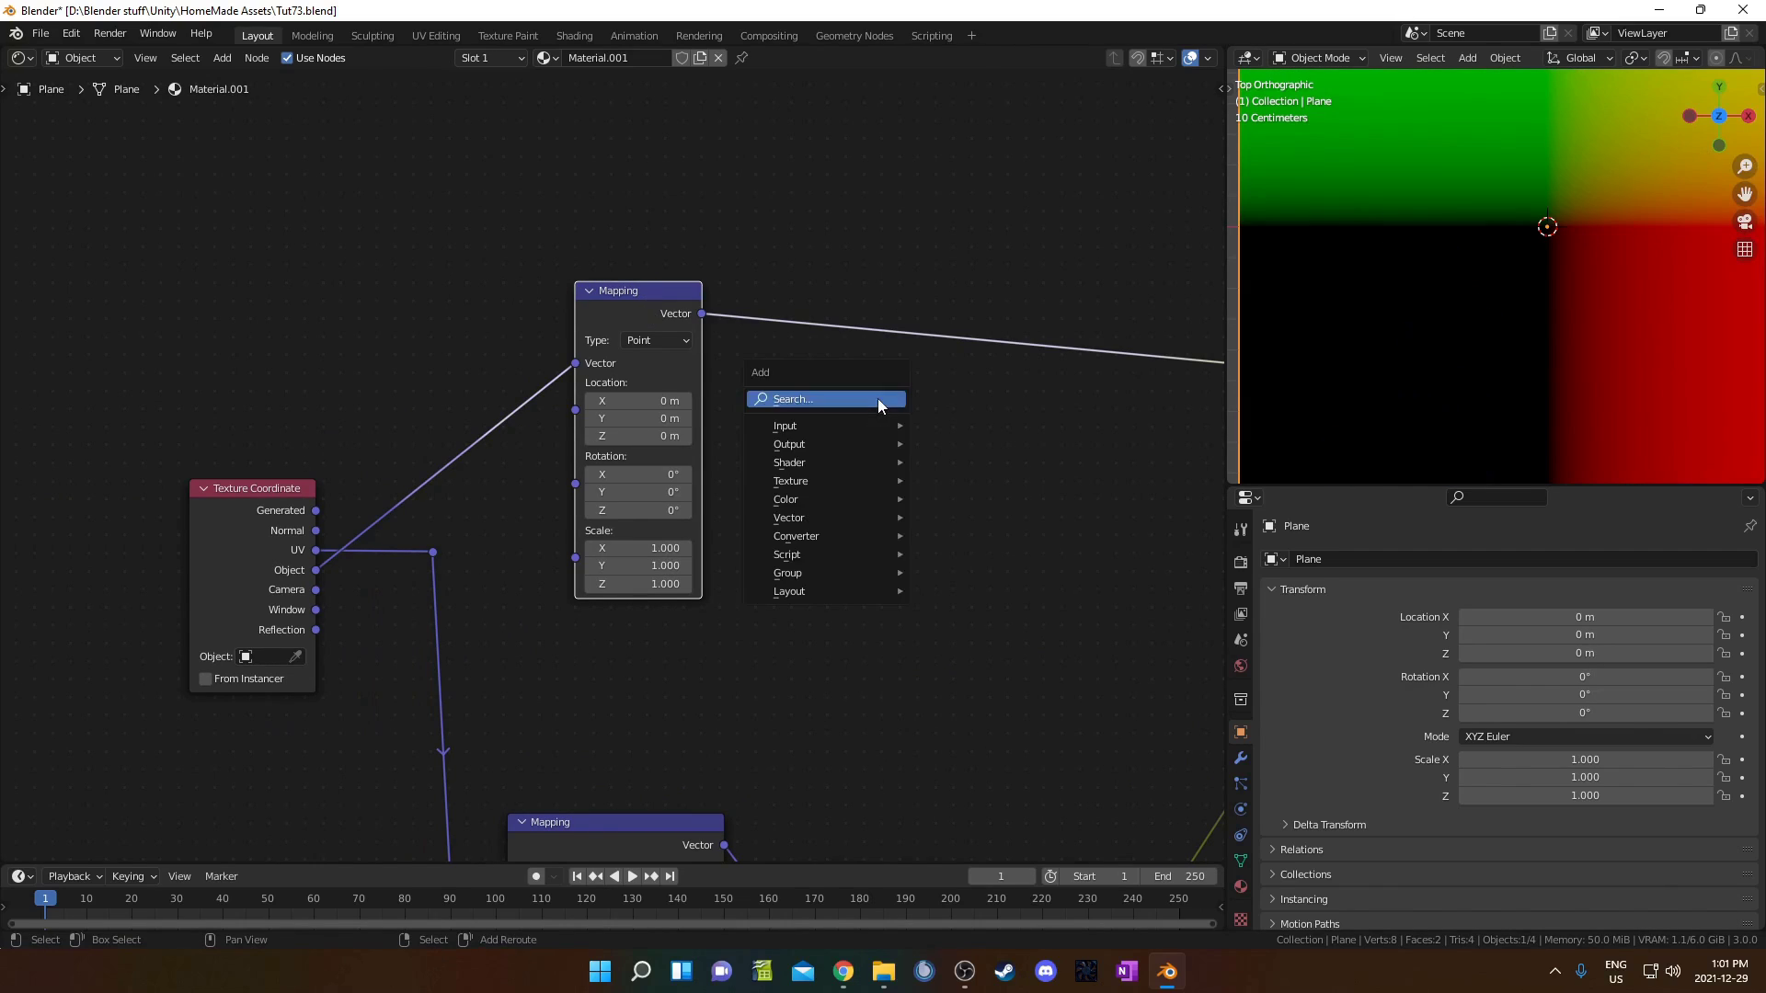
type("wave")
key("Down")
key("Return")
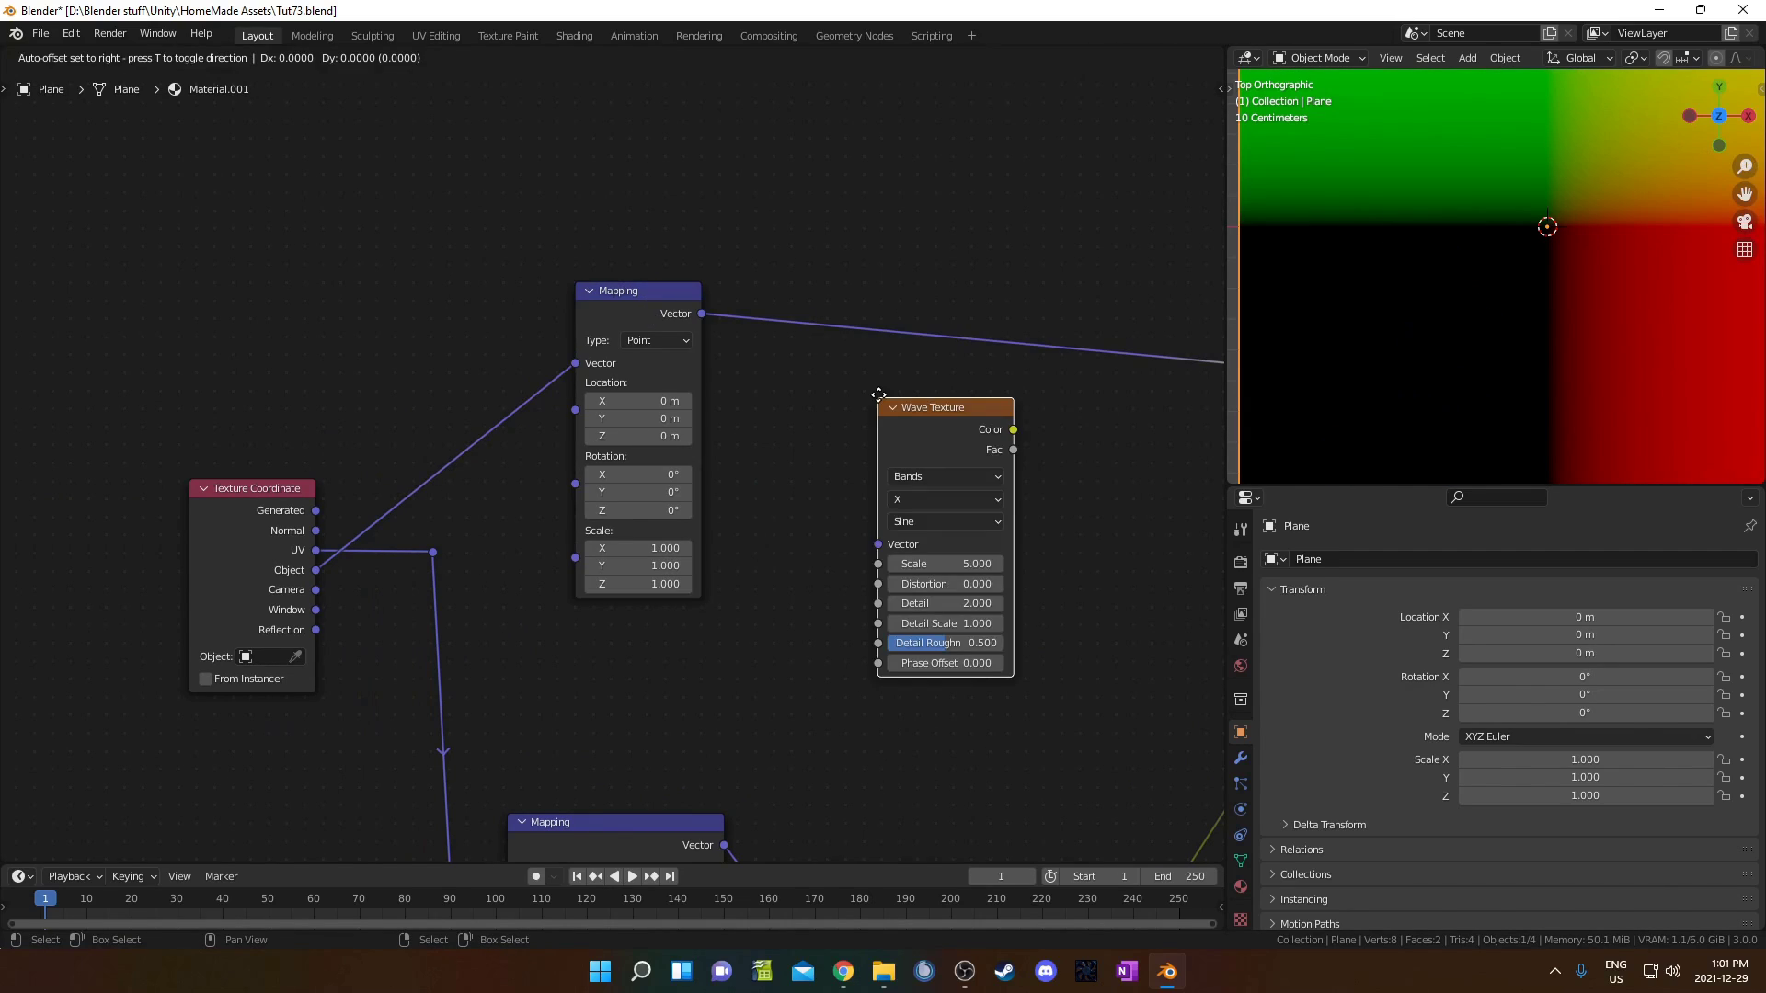
left_click(866, 218)
Step: Add a reroute on the Object link and move the Mapping and Wave Texture nodes up to free space below
left_click_drag(618, 315, 721, 237)
right_click_drag(581, 278, 609, 414, "shift")
middle_click_drag(687, 350, 587, 452)
left_click_drag(585, 243, 891, 671)
key("g")
left_click(803, 338)
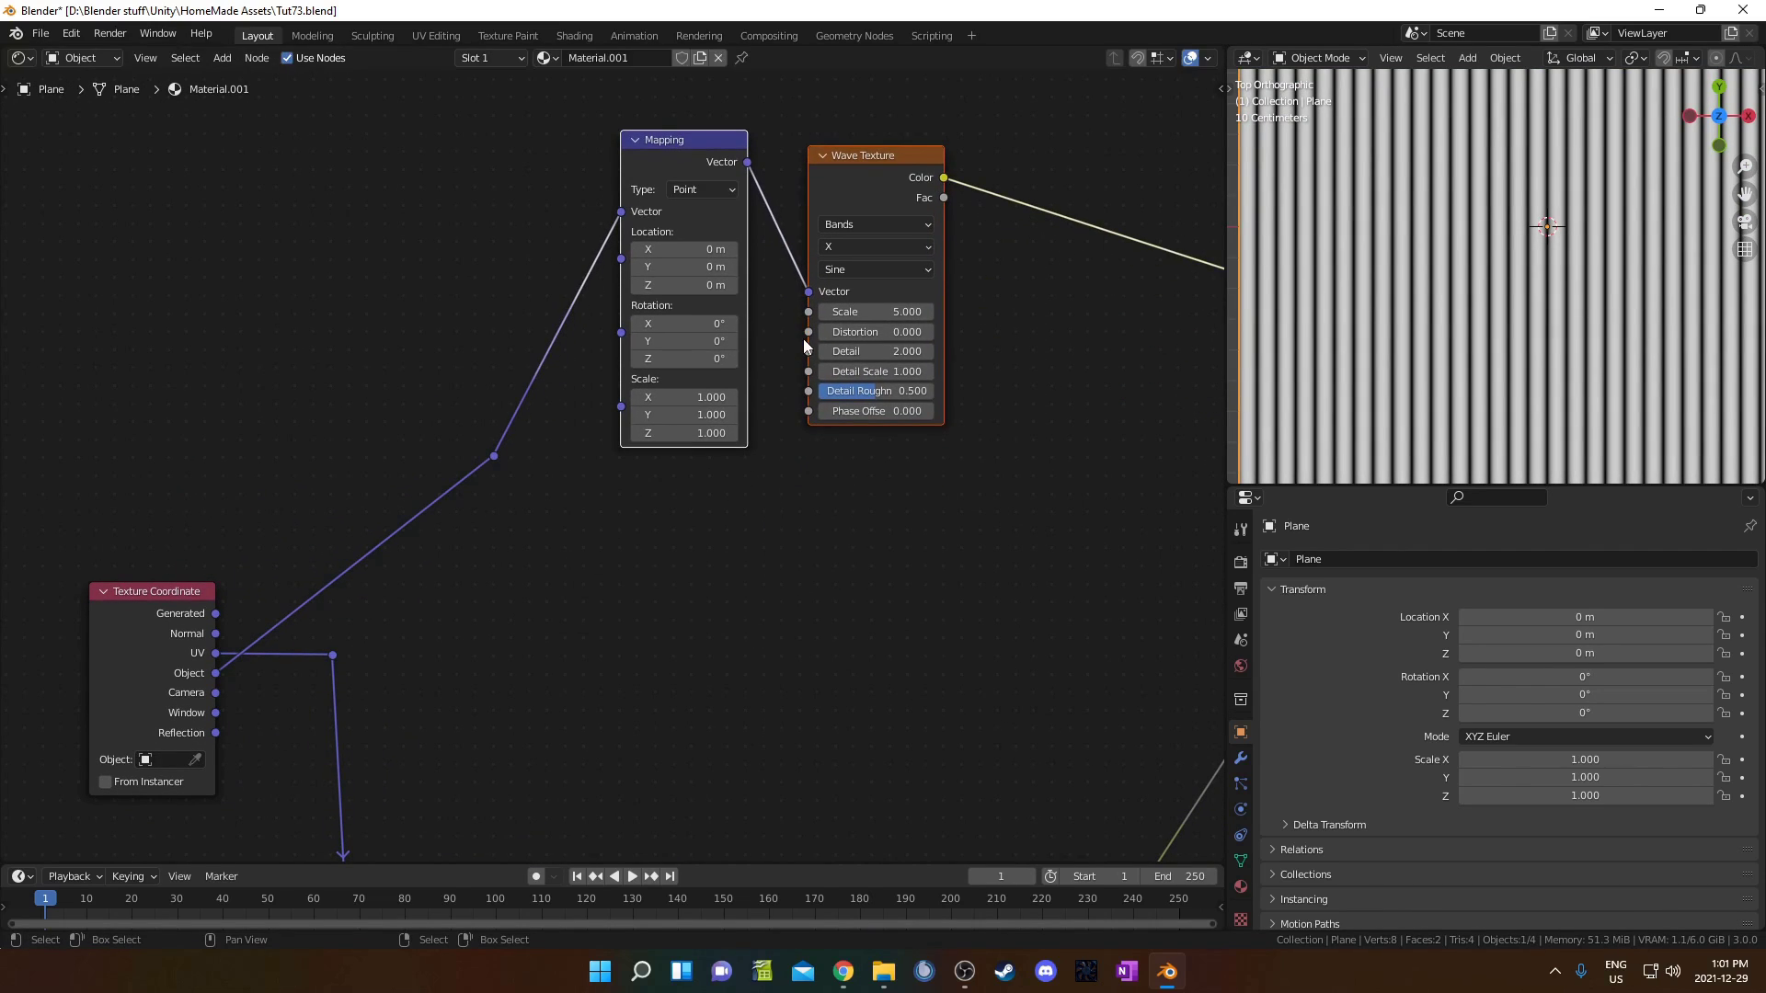
Step: Duplicate the Mapping and Wave Texture pair below the originals, keeping the input link from the reroute
scroll(976, 428, "down", 2)
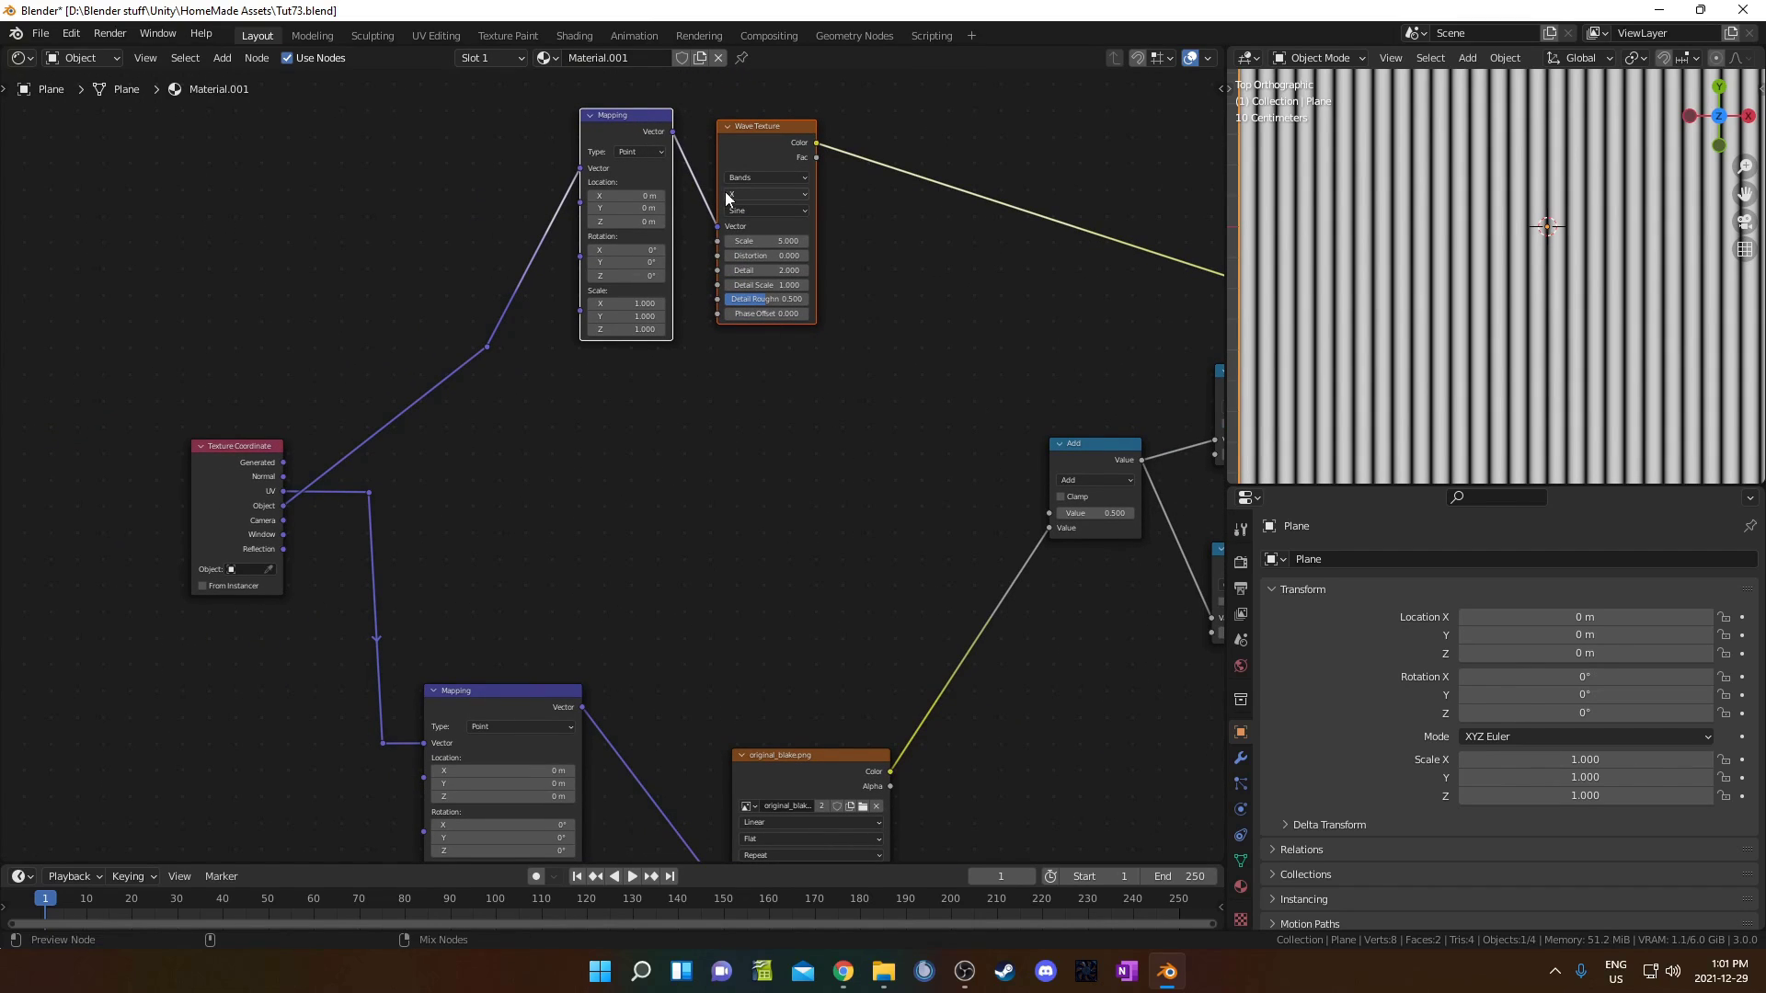
key("shift+d")
left_click(725, 470)
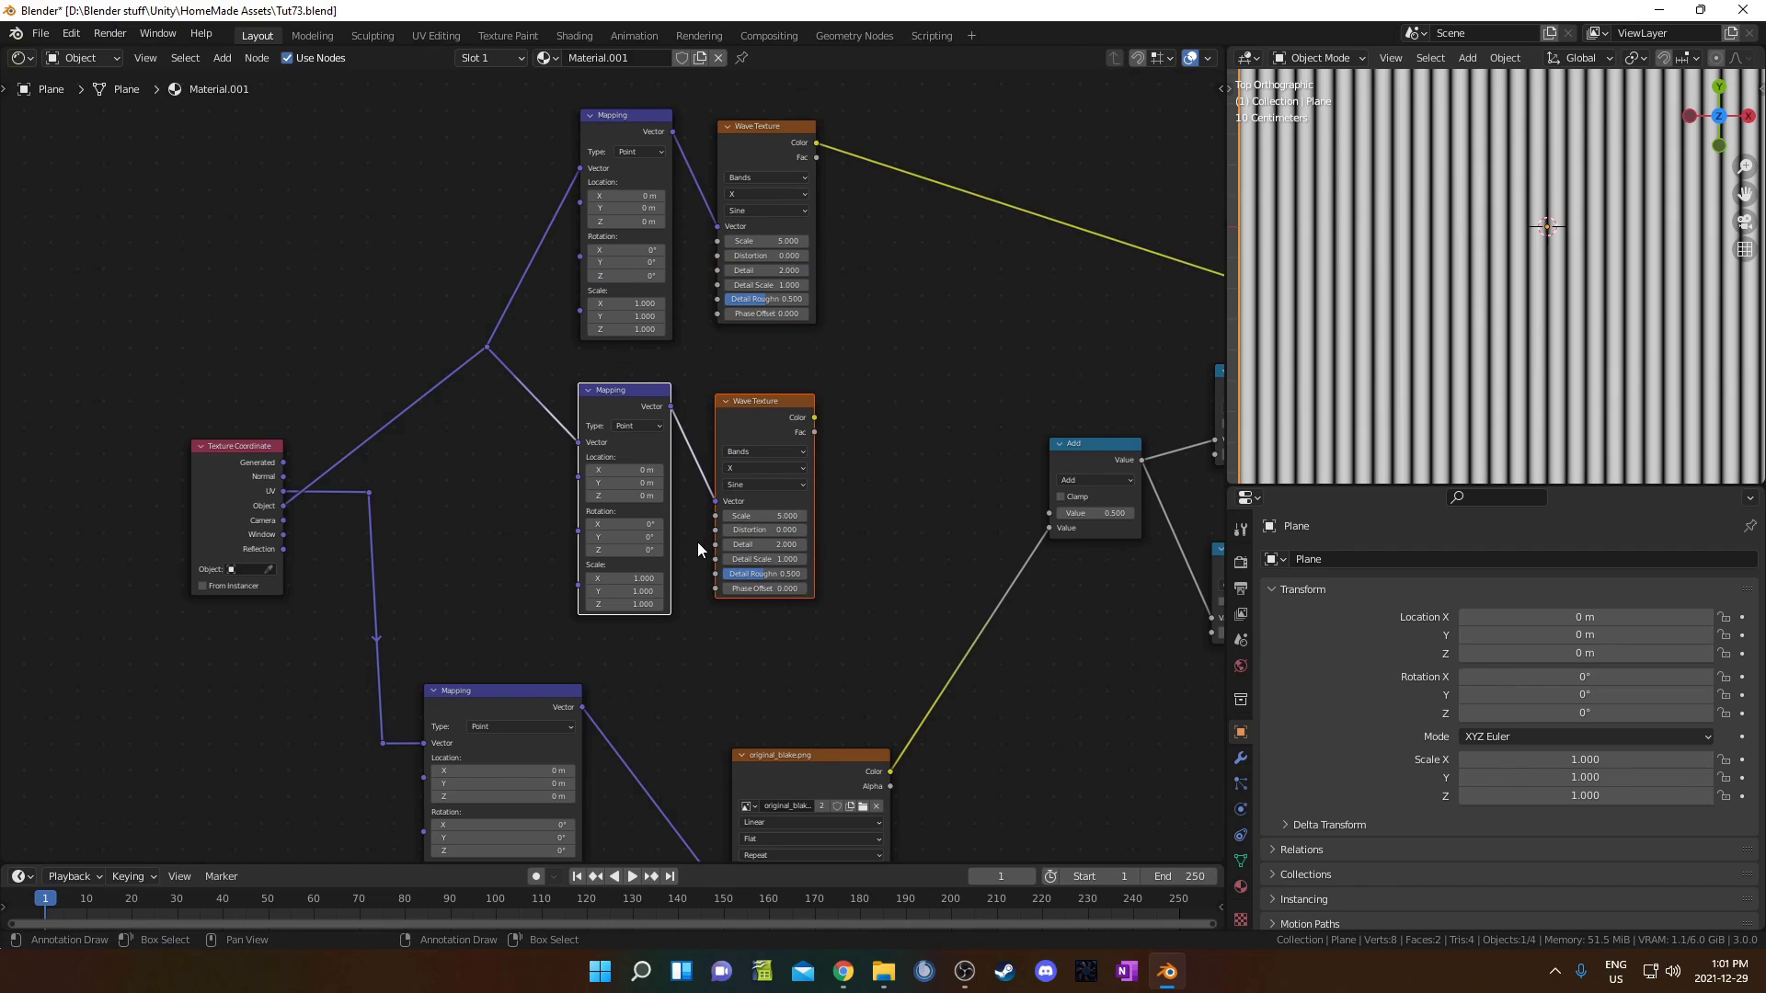
Step: Insert a MixRGB node after the first Wave Texture and connect the second Wave Texture's Color to Color2
middle_click_drag(698, 543, 768, 609)
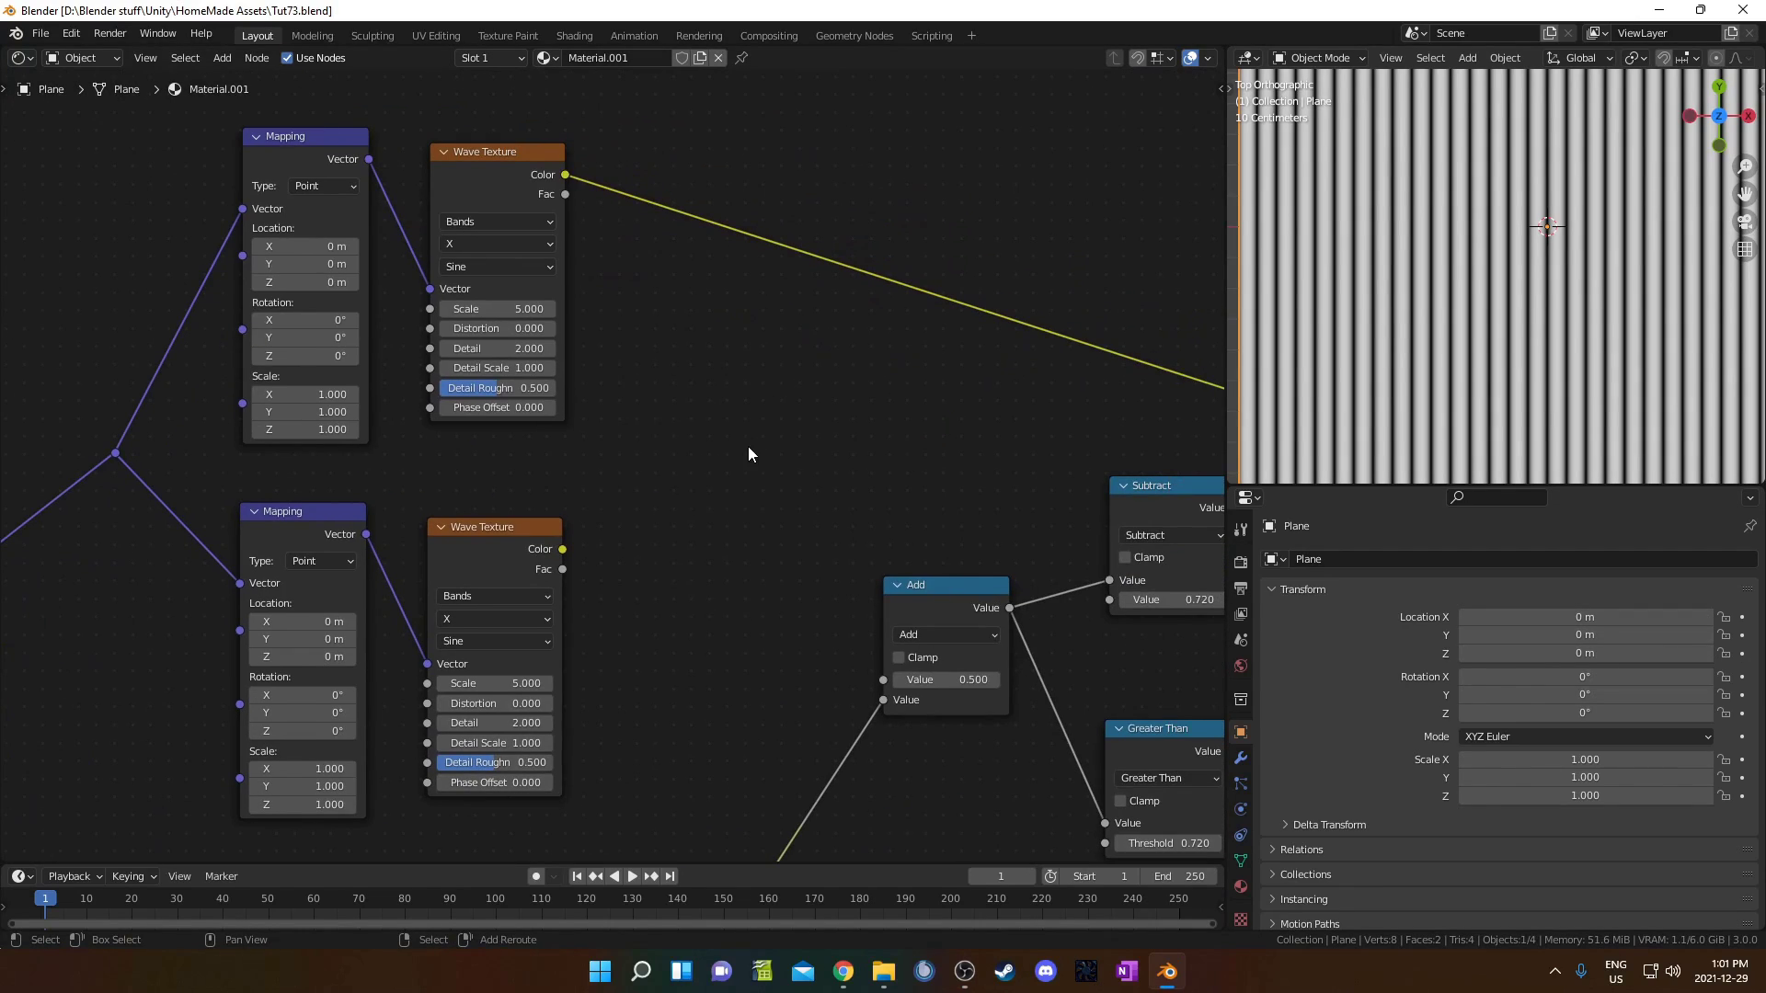
key("shift+a")
left_click(749, 448)
type("mix")
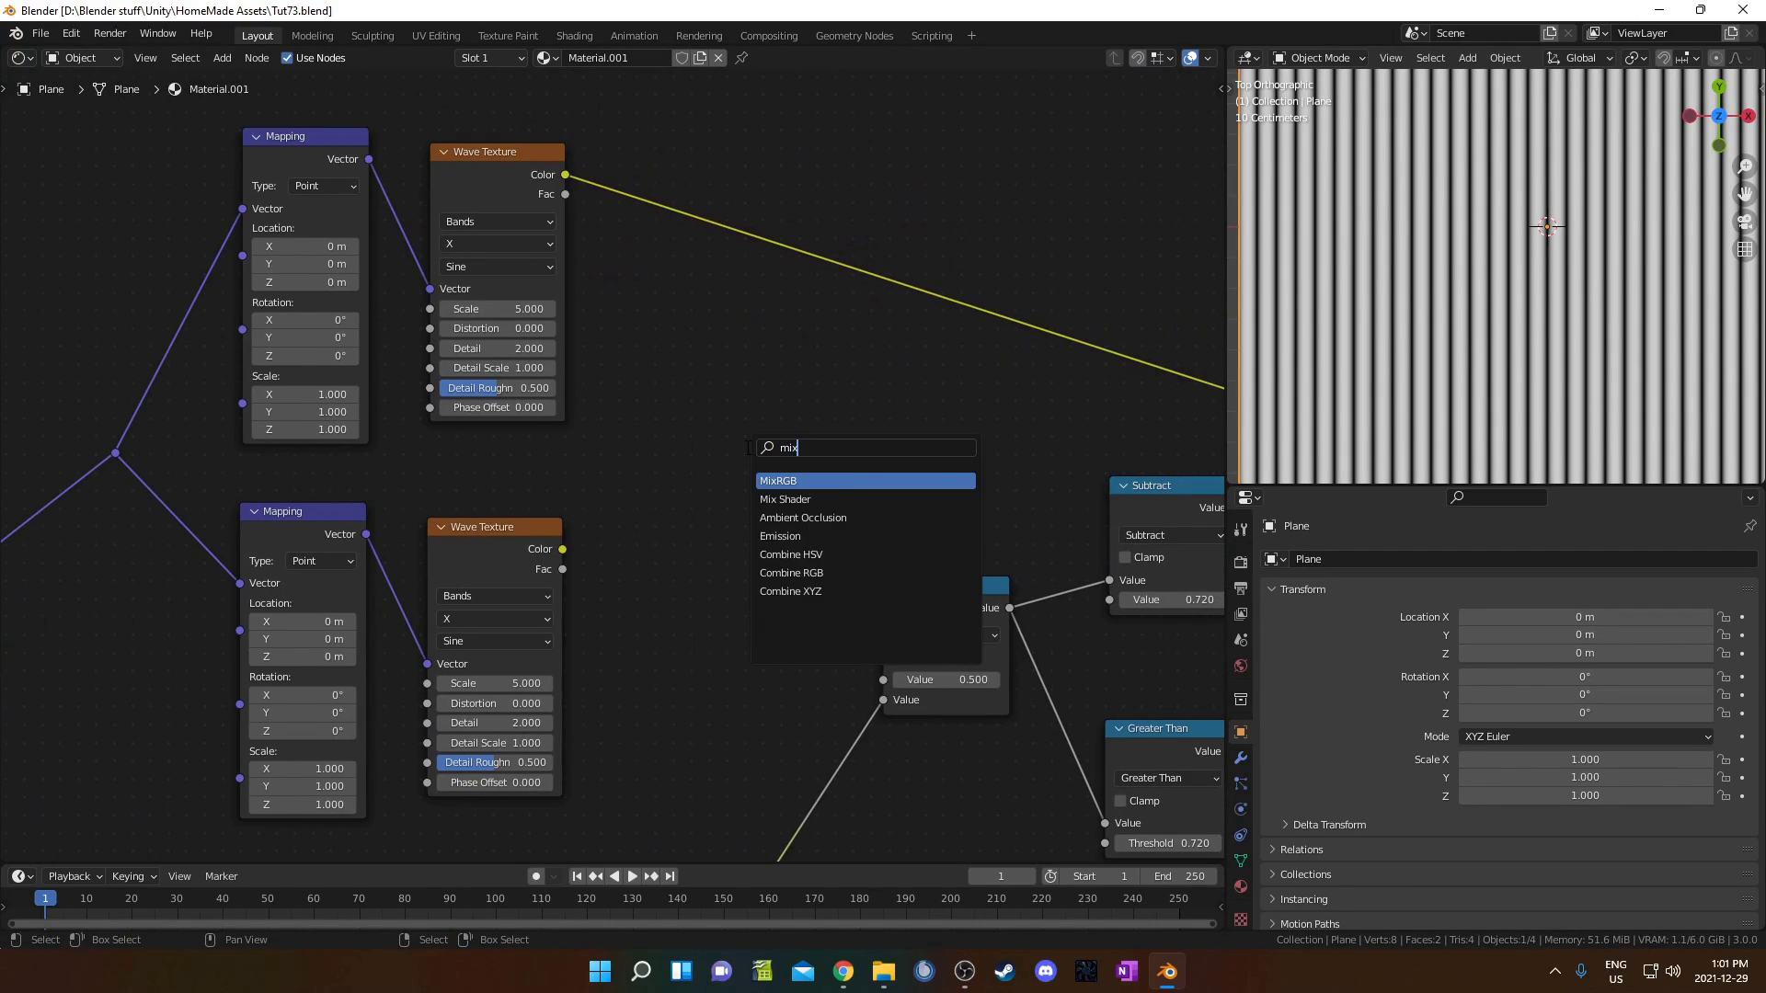
key("Return")
left_click(726, 199)
left_click_drag(562, 549, 731, 338)
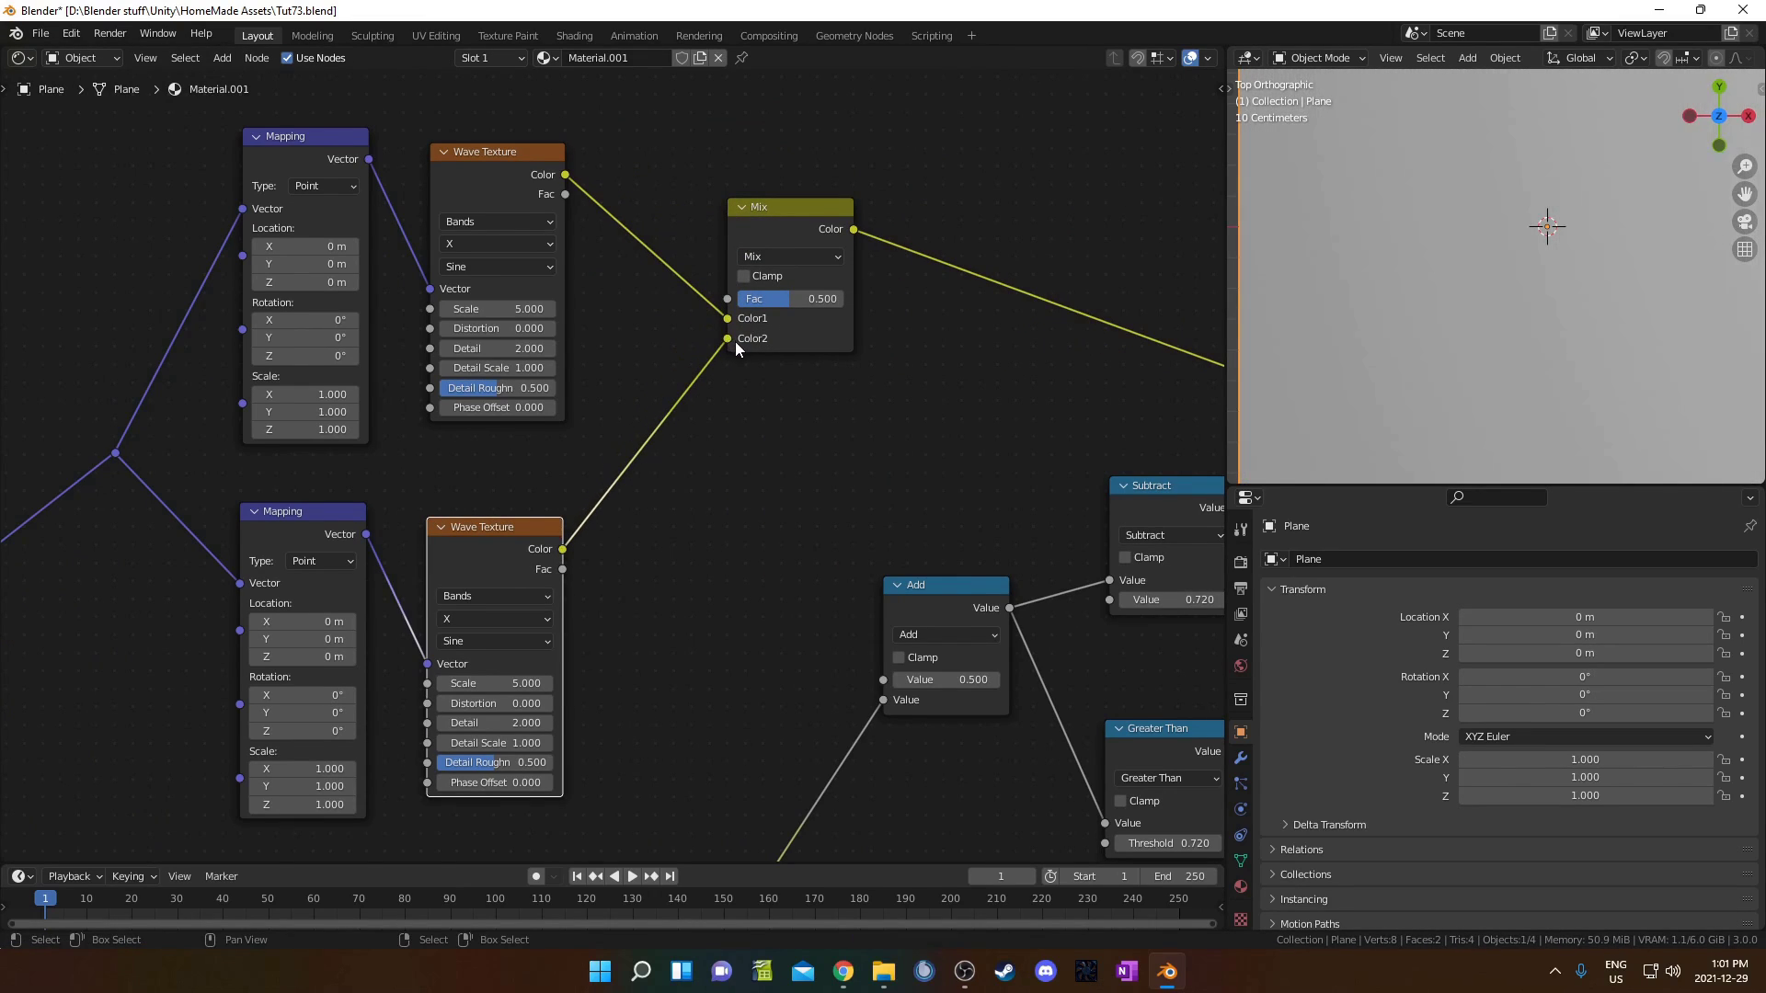
Step: Set the Z rotation to 45° on the first wave's Mapping node and -45° on the second's
middle_click_drag(692, 266, 699, 361)
left_click_drag(498, 256, 505, 242)
middle_click_drag(191, 428, 548, 345)
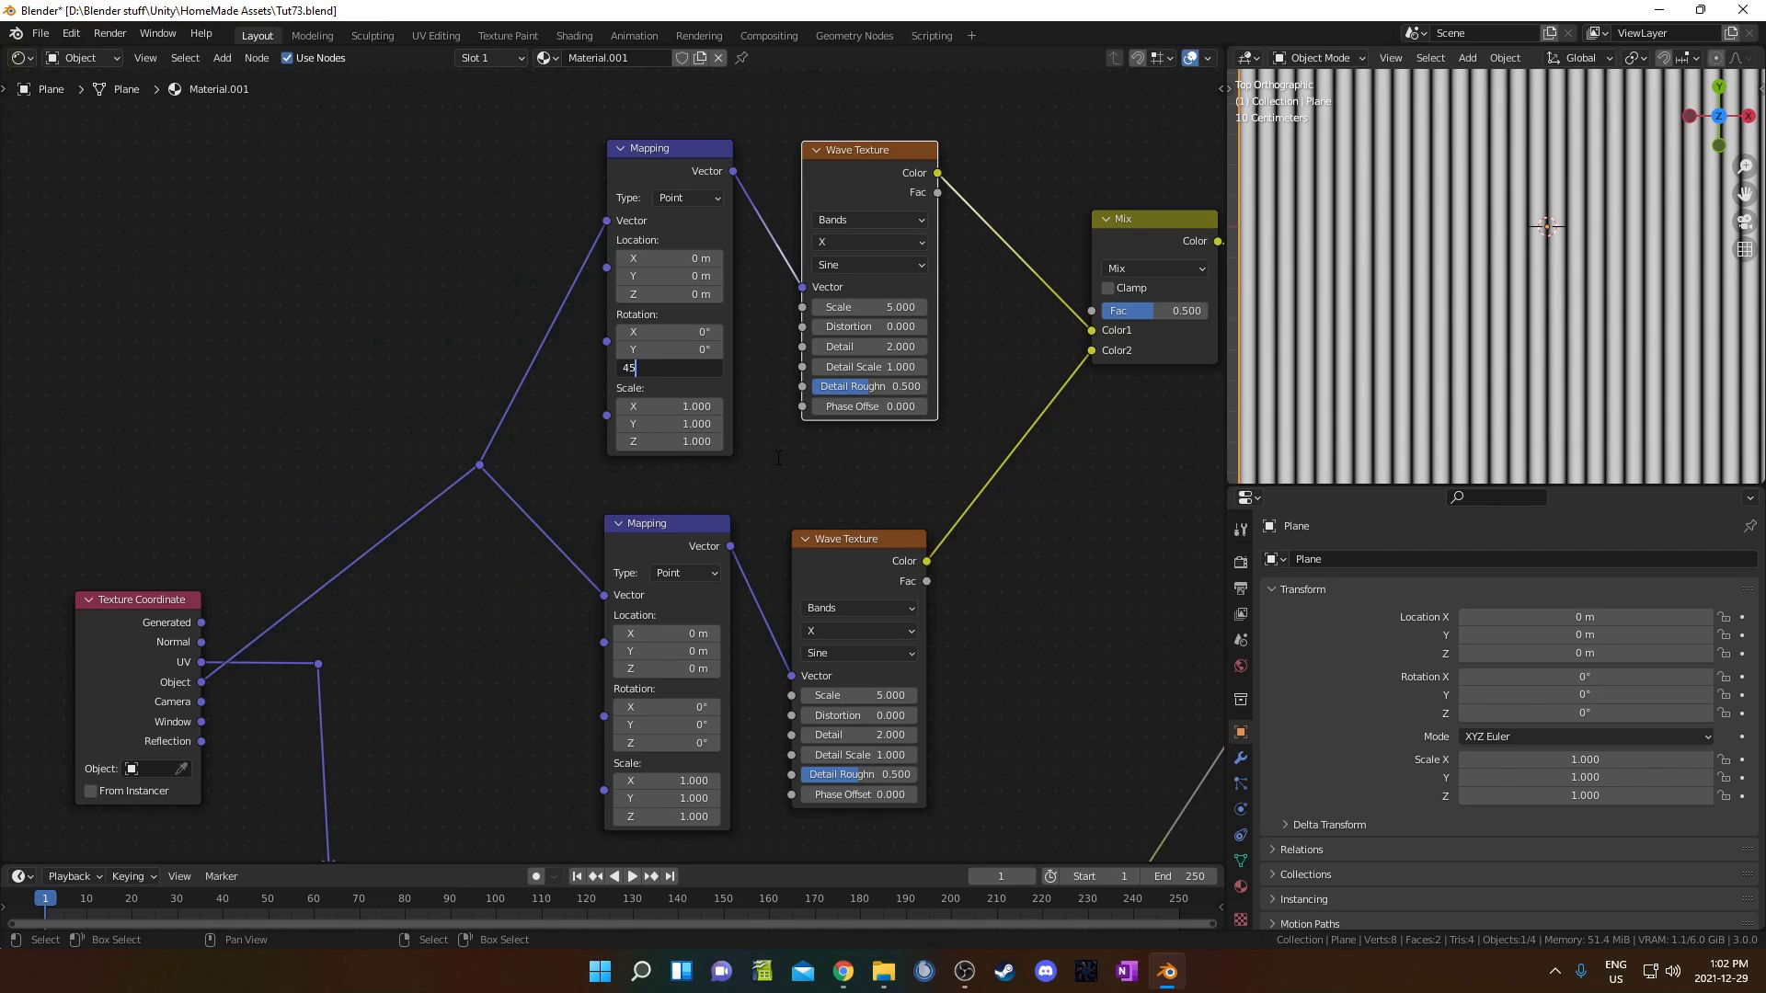
key("Return")
double_click(649, 744)
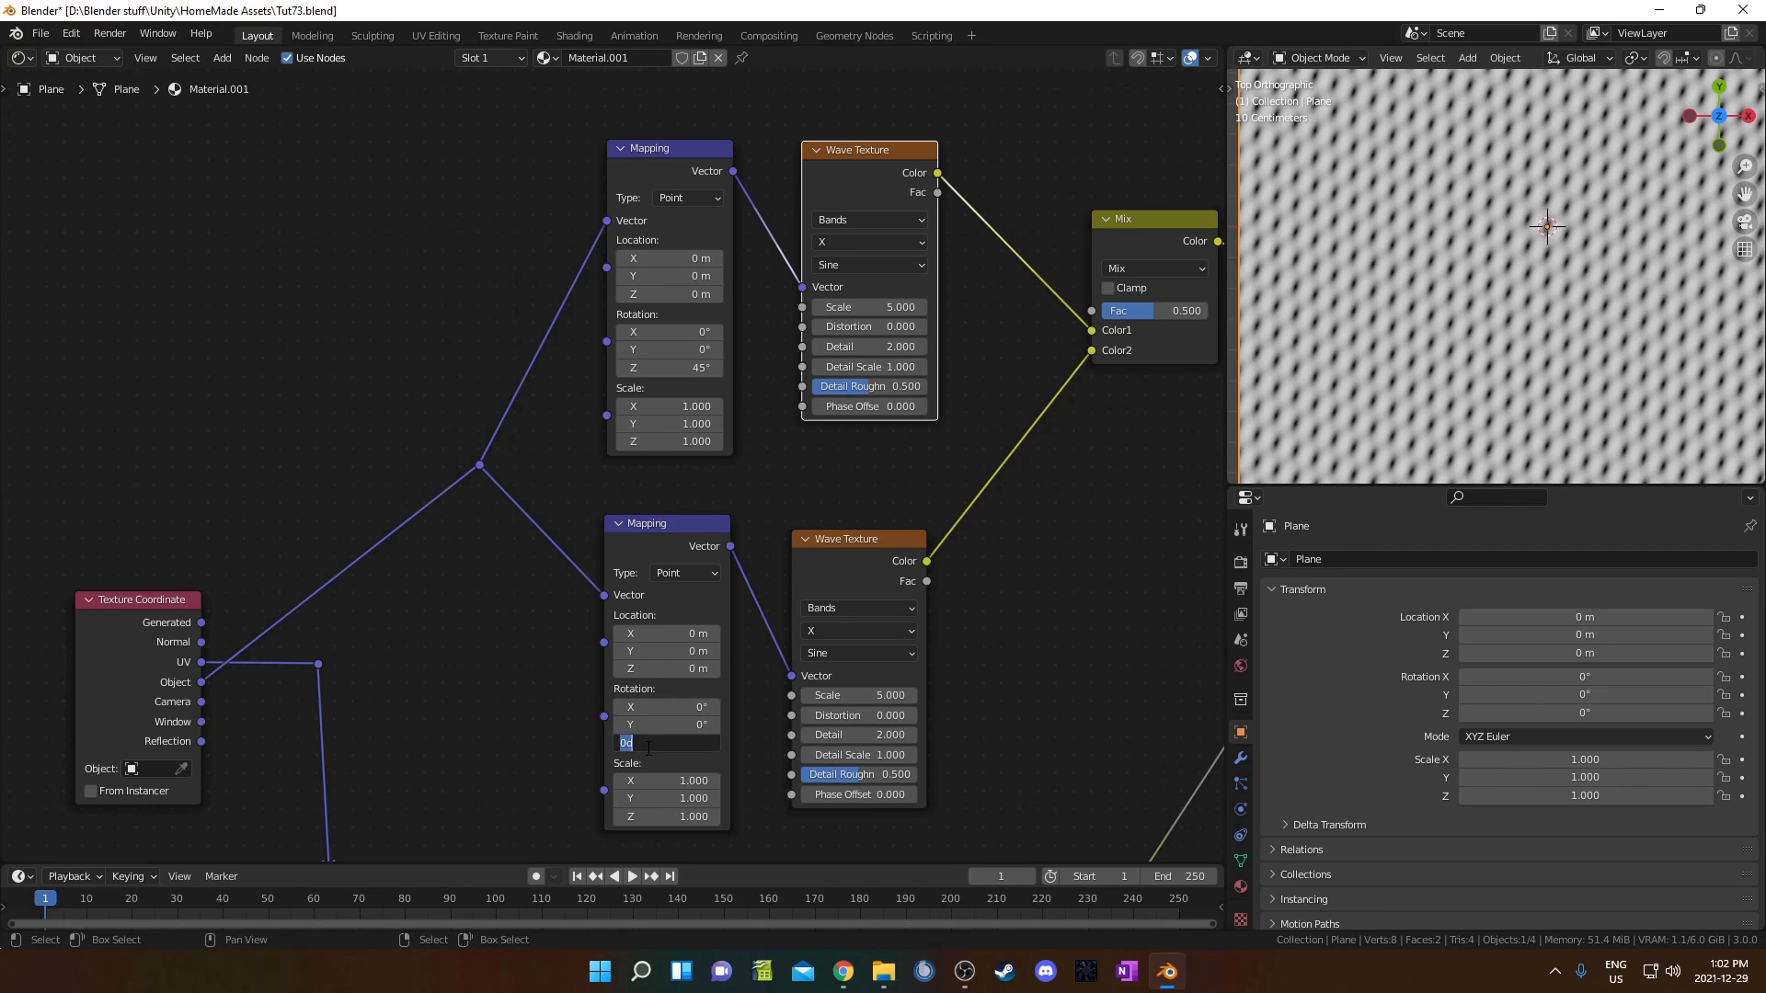
type("-45")
key("Return")
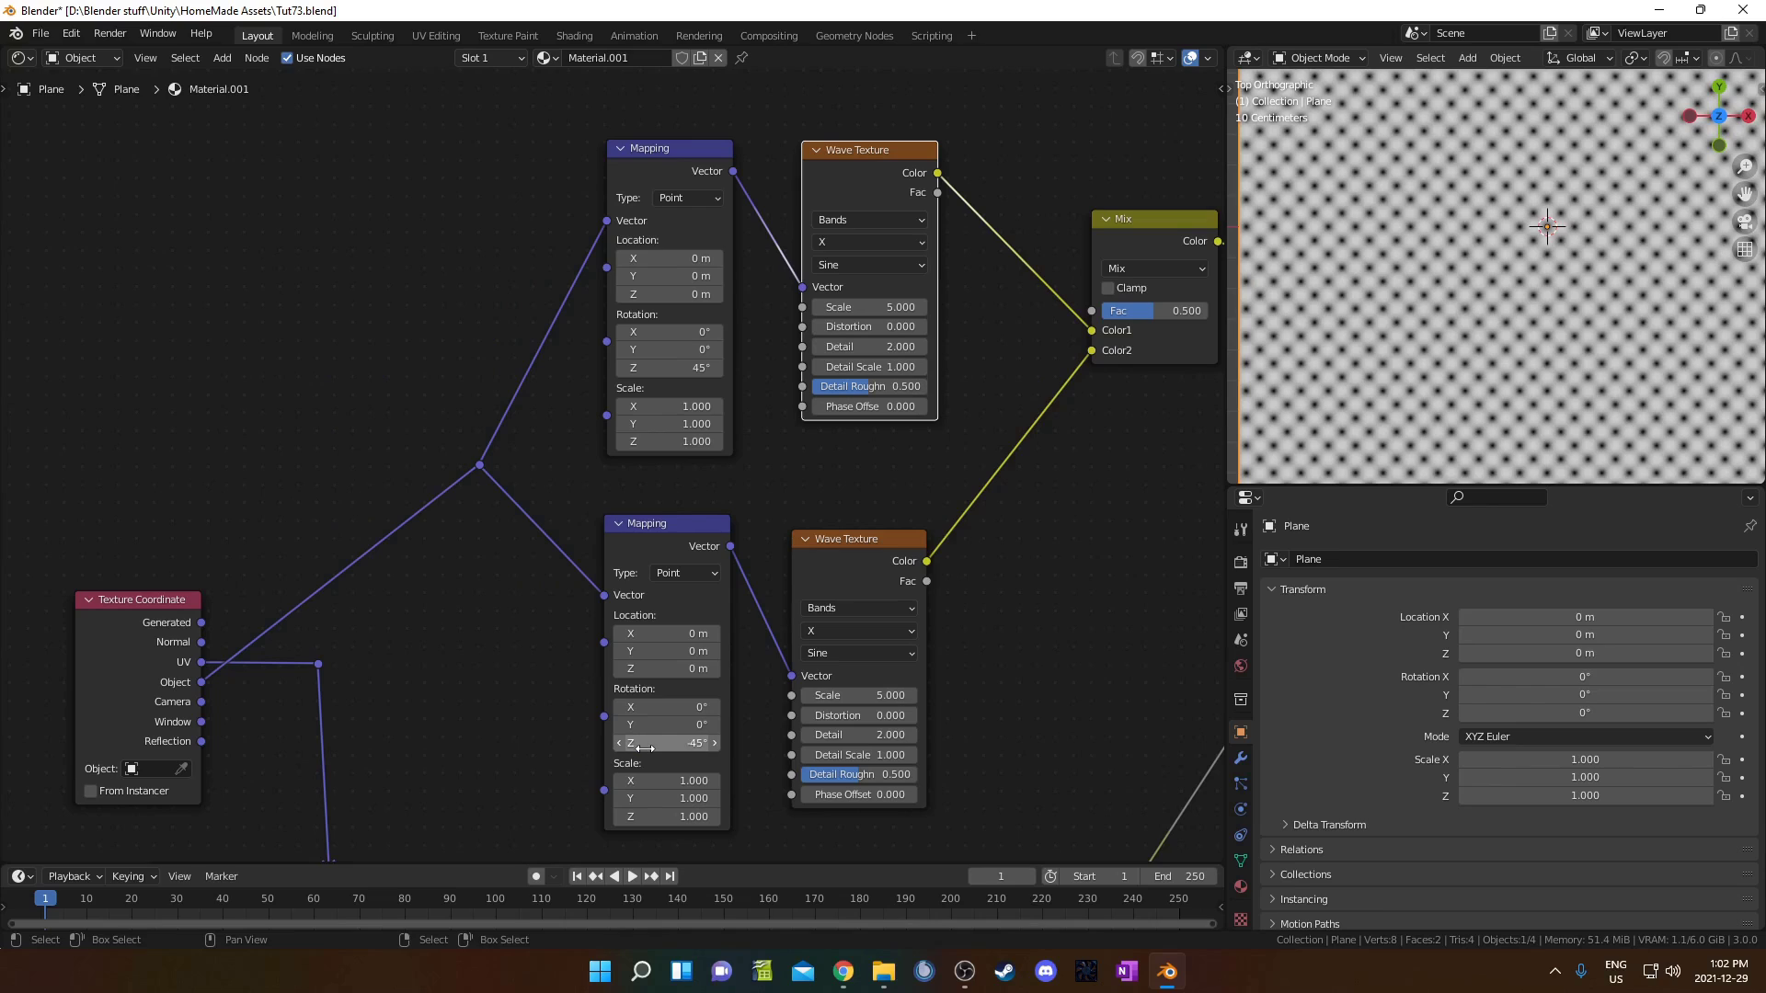
Step: Add a Value node near the Texture Coordinate node and set it to 15
key("shift+a")
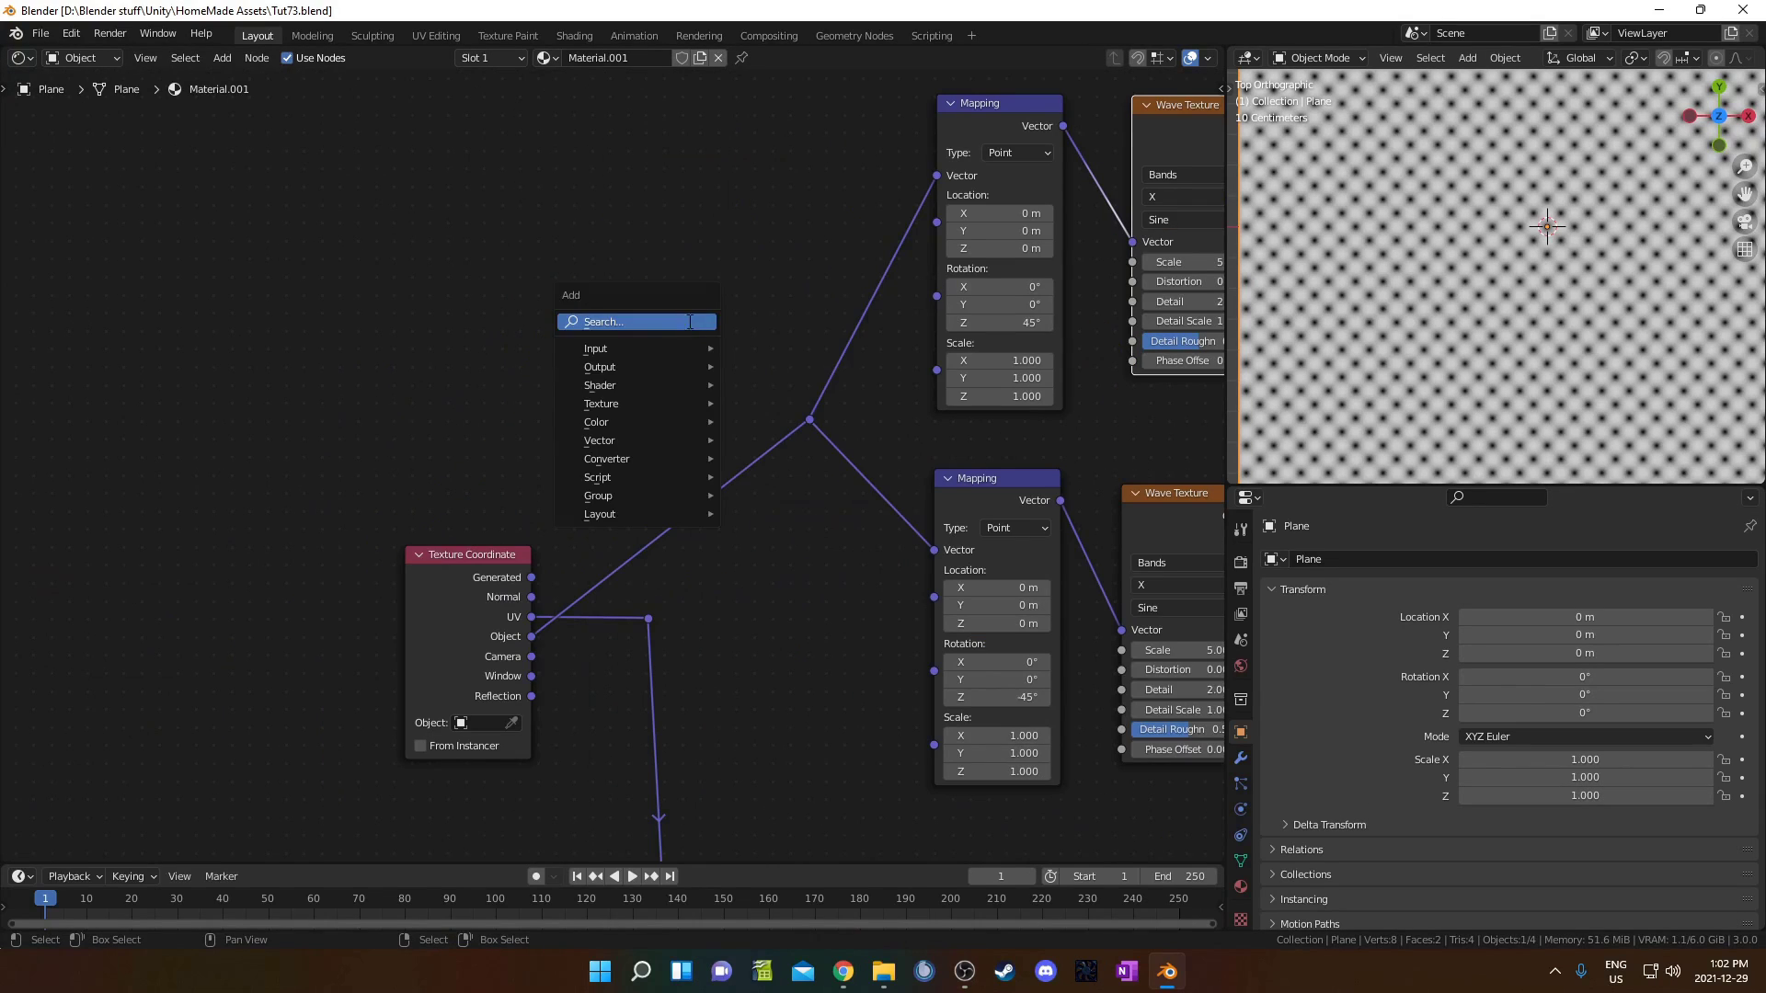
left_click(690, 322)
type("val")
key("Return")
left_click(681, 320)
left_click(687, 334)
type("13")
key("Return")
Step: Connect the Value node to the Scale inputs of both Wave Texture nodes
scroll(910, 443, "down", 2)
middle_click_drag(911, 443, 775, 470)
left_click_drag(648, 358, 962, 317)
left_click_drag(649, 358, 953, 649)
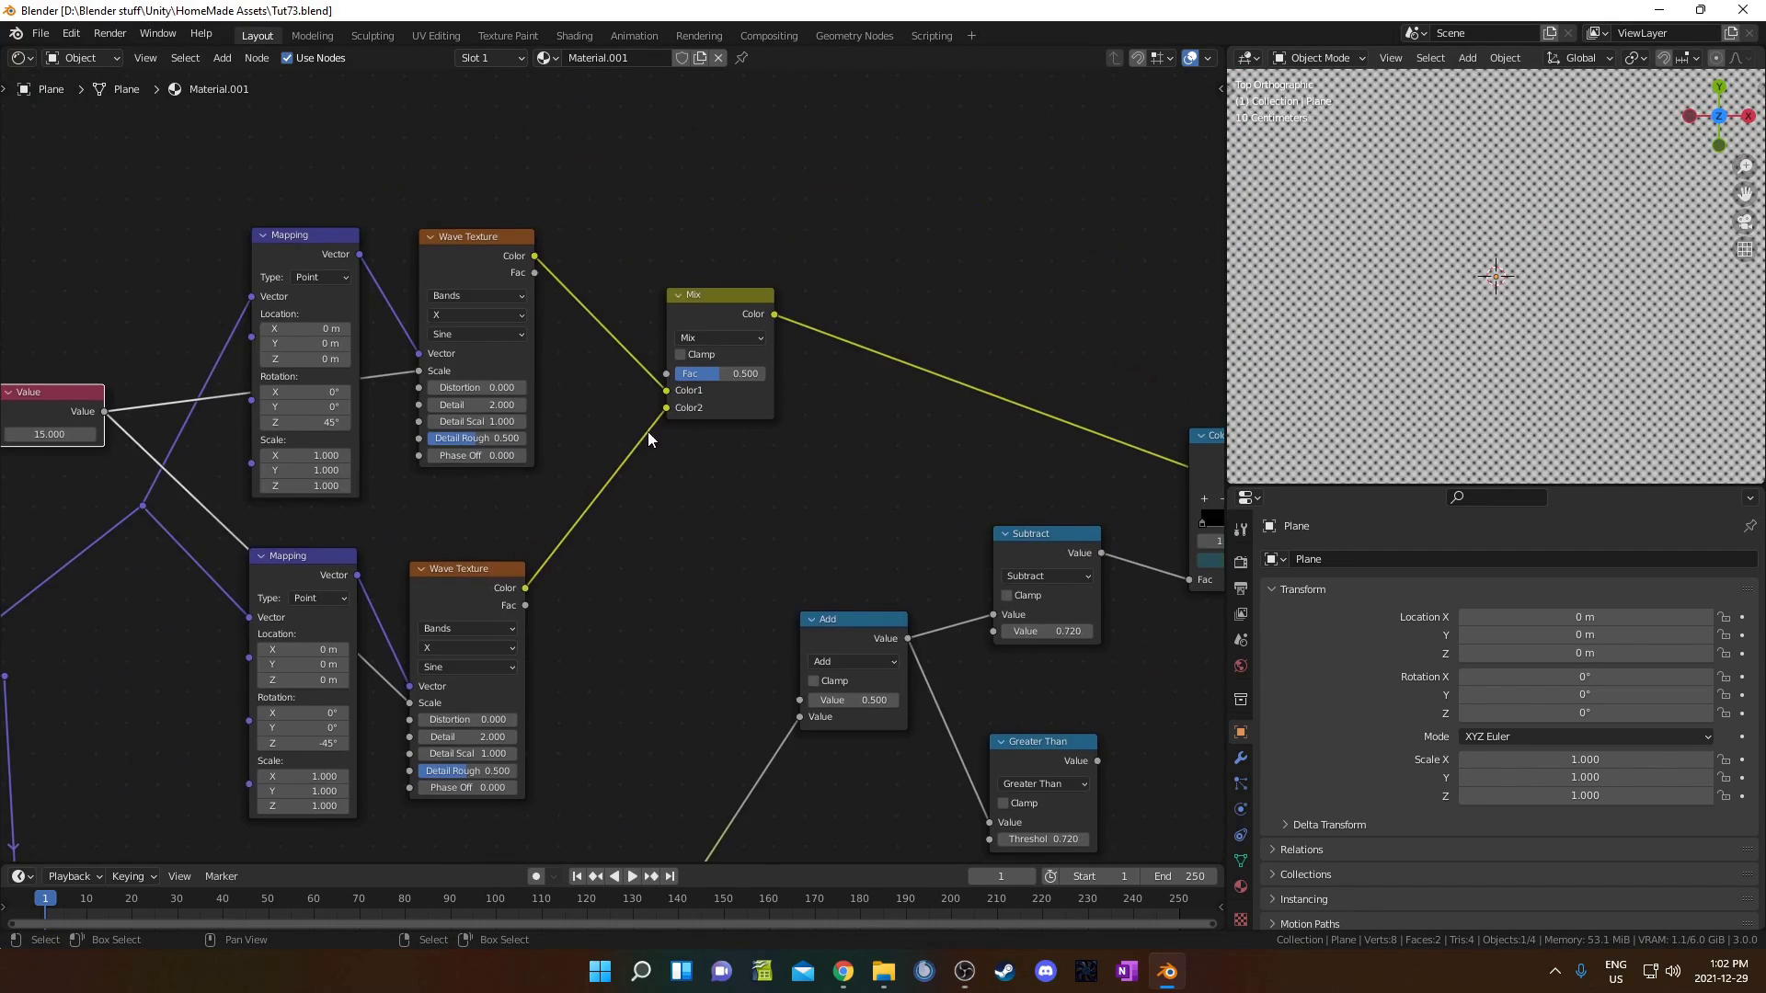
Step: Switch the Mix node to Multiply with Fac 1.000 and move it level between the two wave branches
scroll(647, 432, "up", 3)
left_click(736, 300)
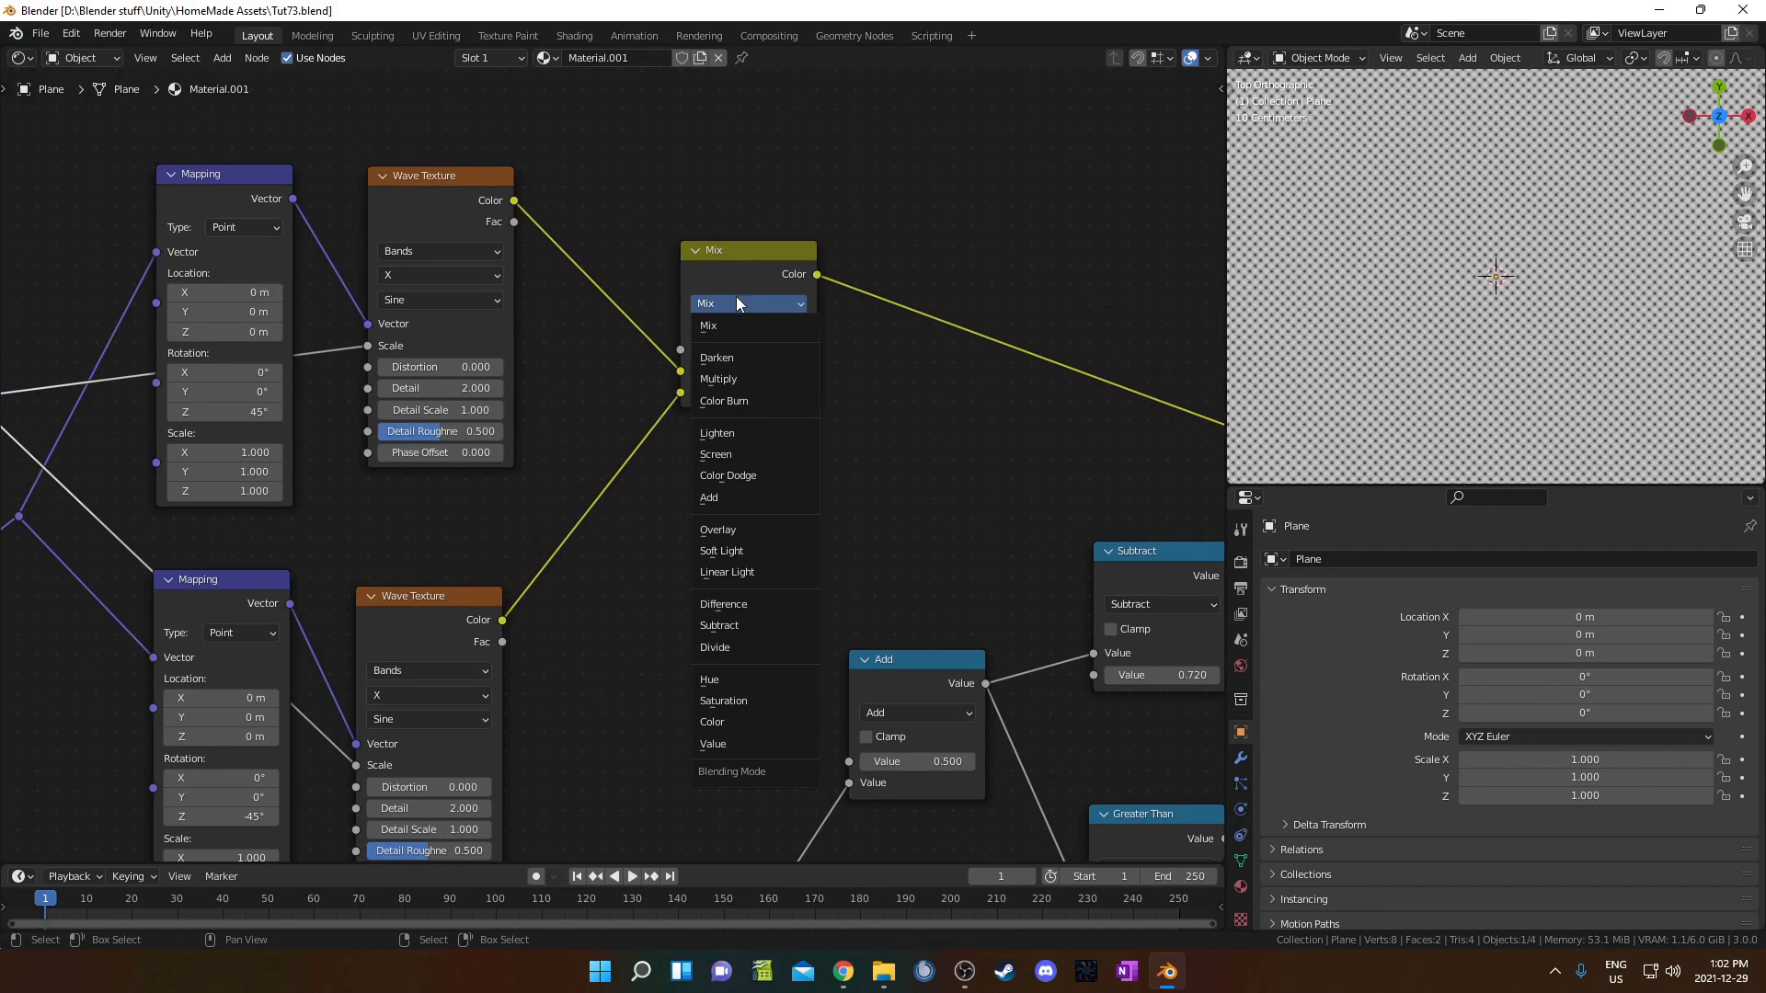
left_click(746, 381)
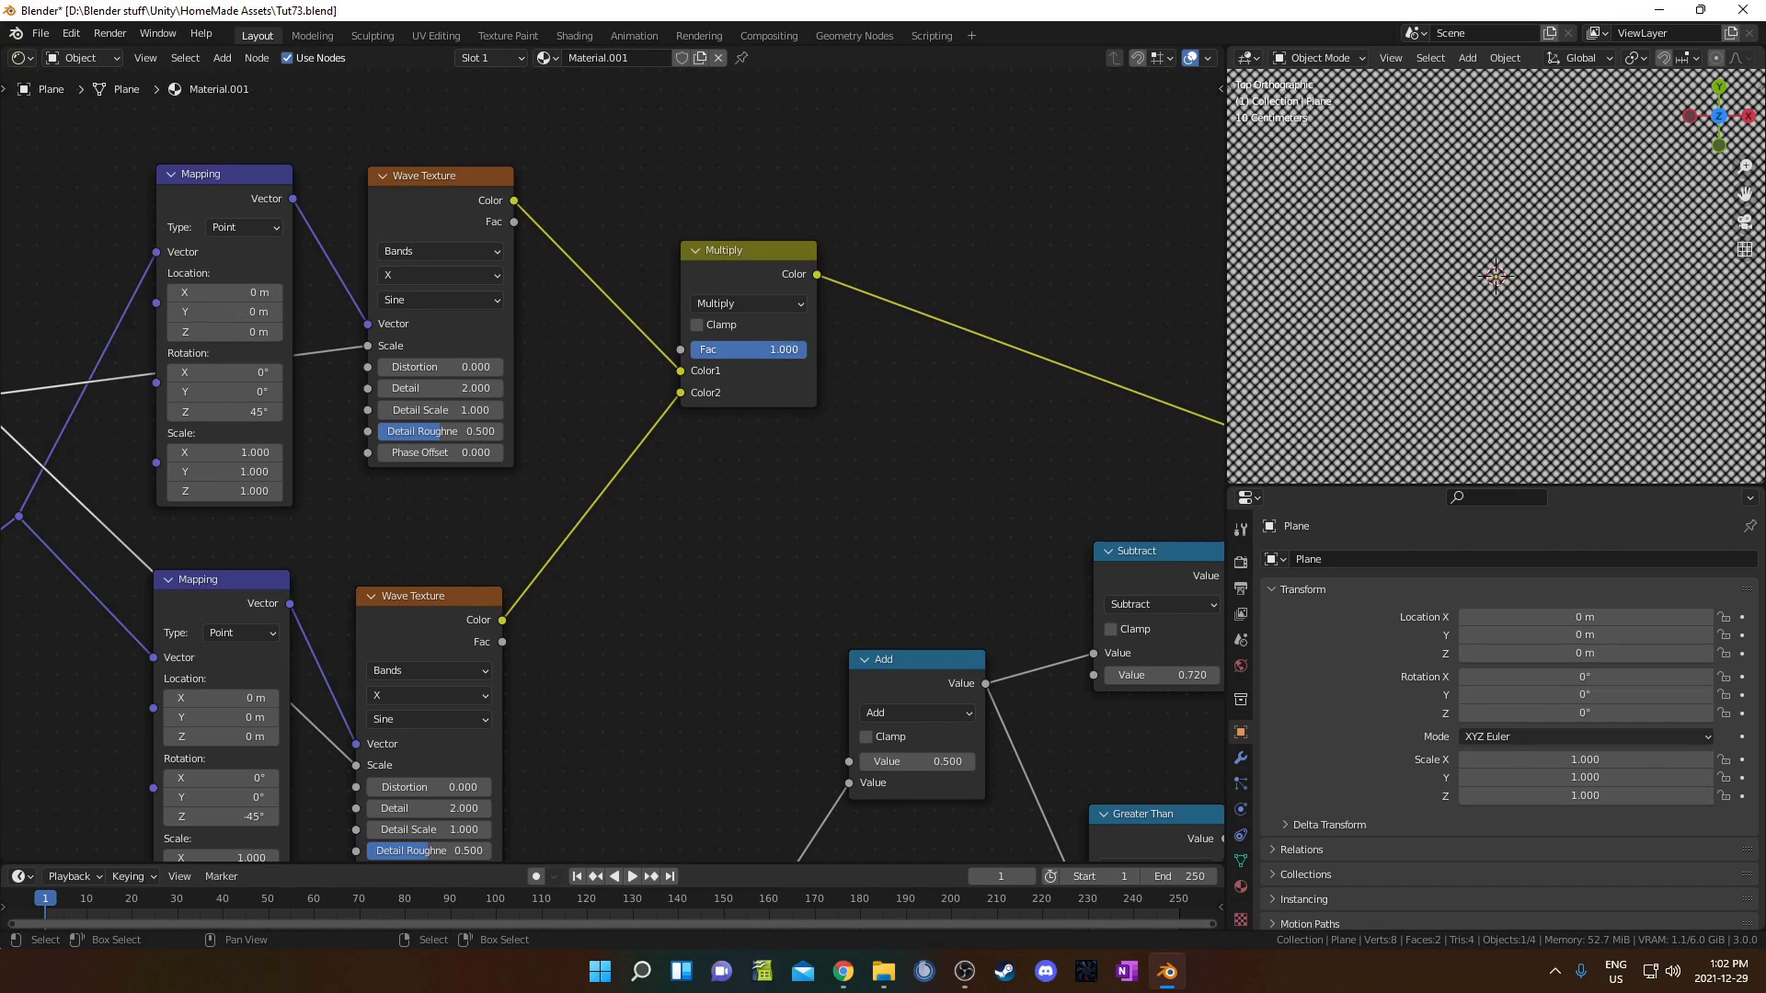
left_click_drag(703, 284, 718, 398)
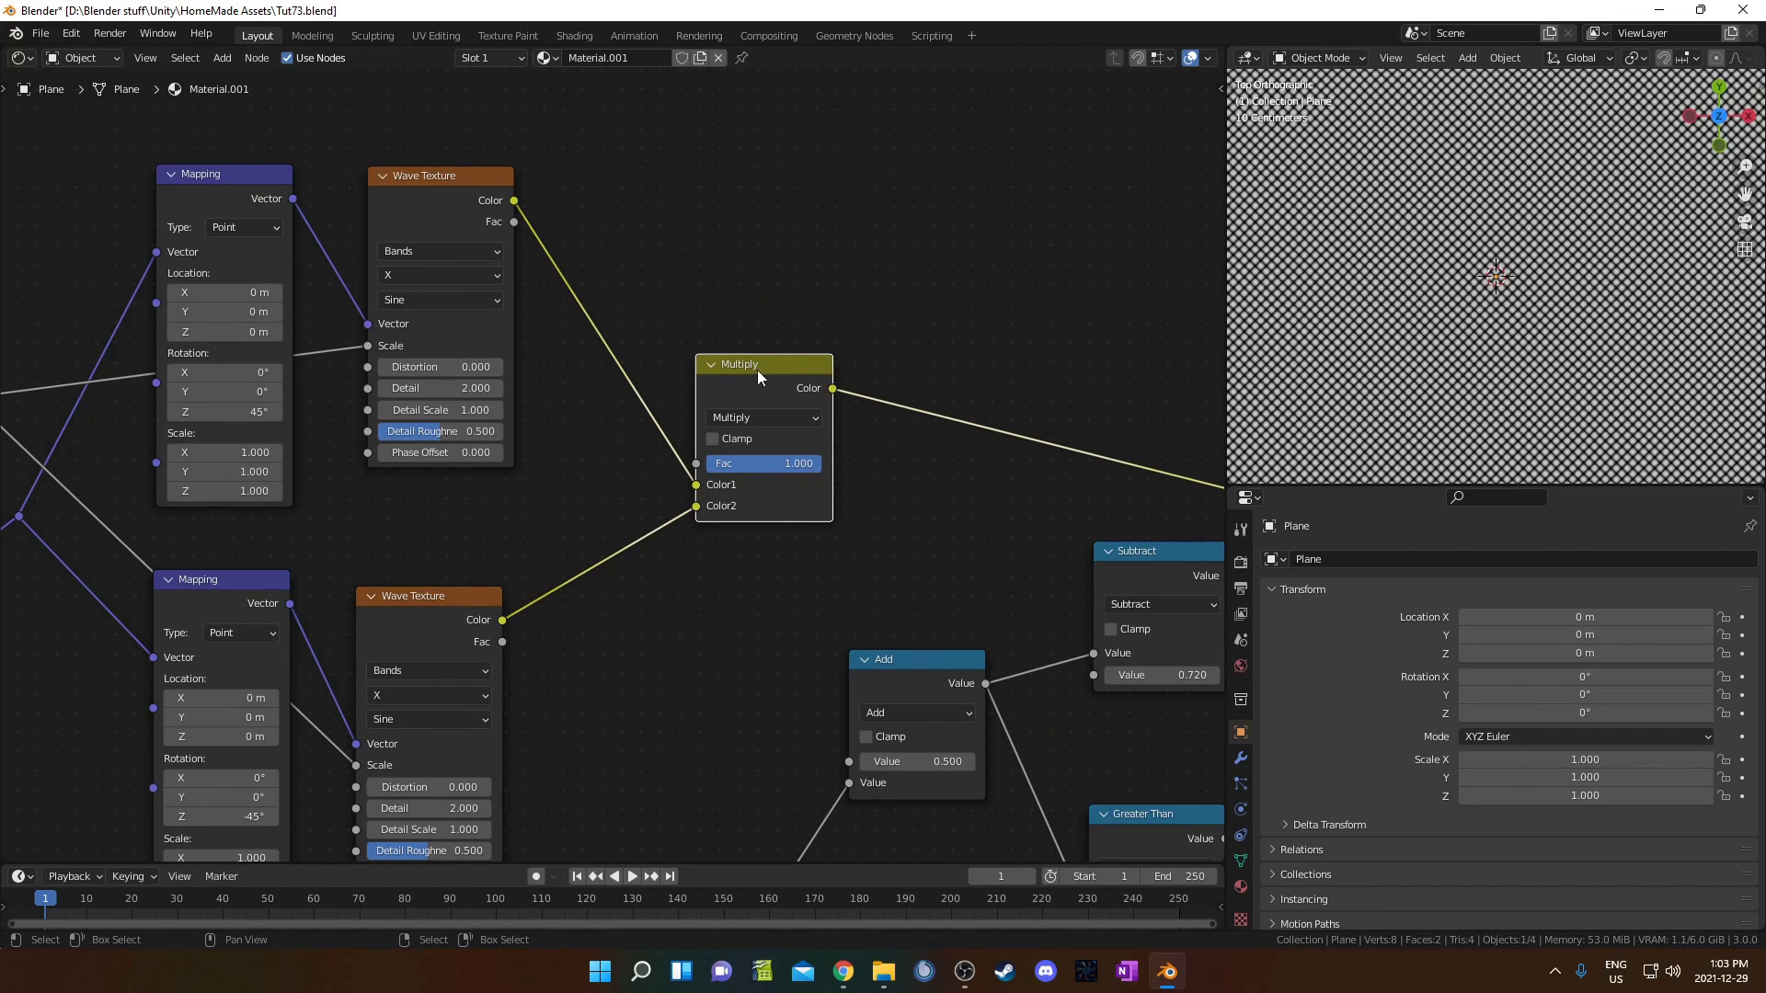
Step: Move the Add, Subtract, Greater Than and following nodes farther from the Multiply node to make room
scroll(932, 447, "down", 2)
middle_click_drag(777, 476, 752, 353)
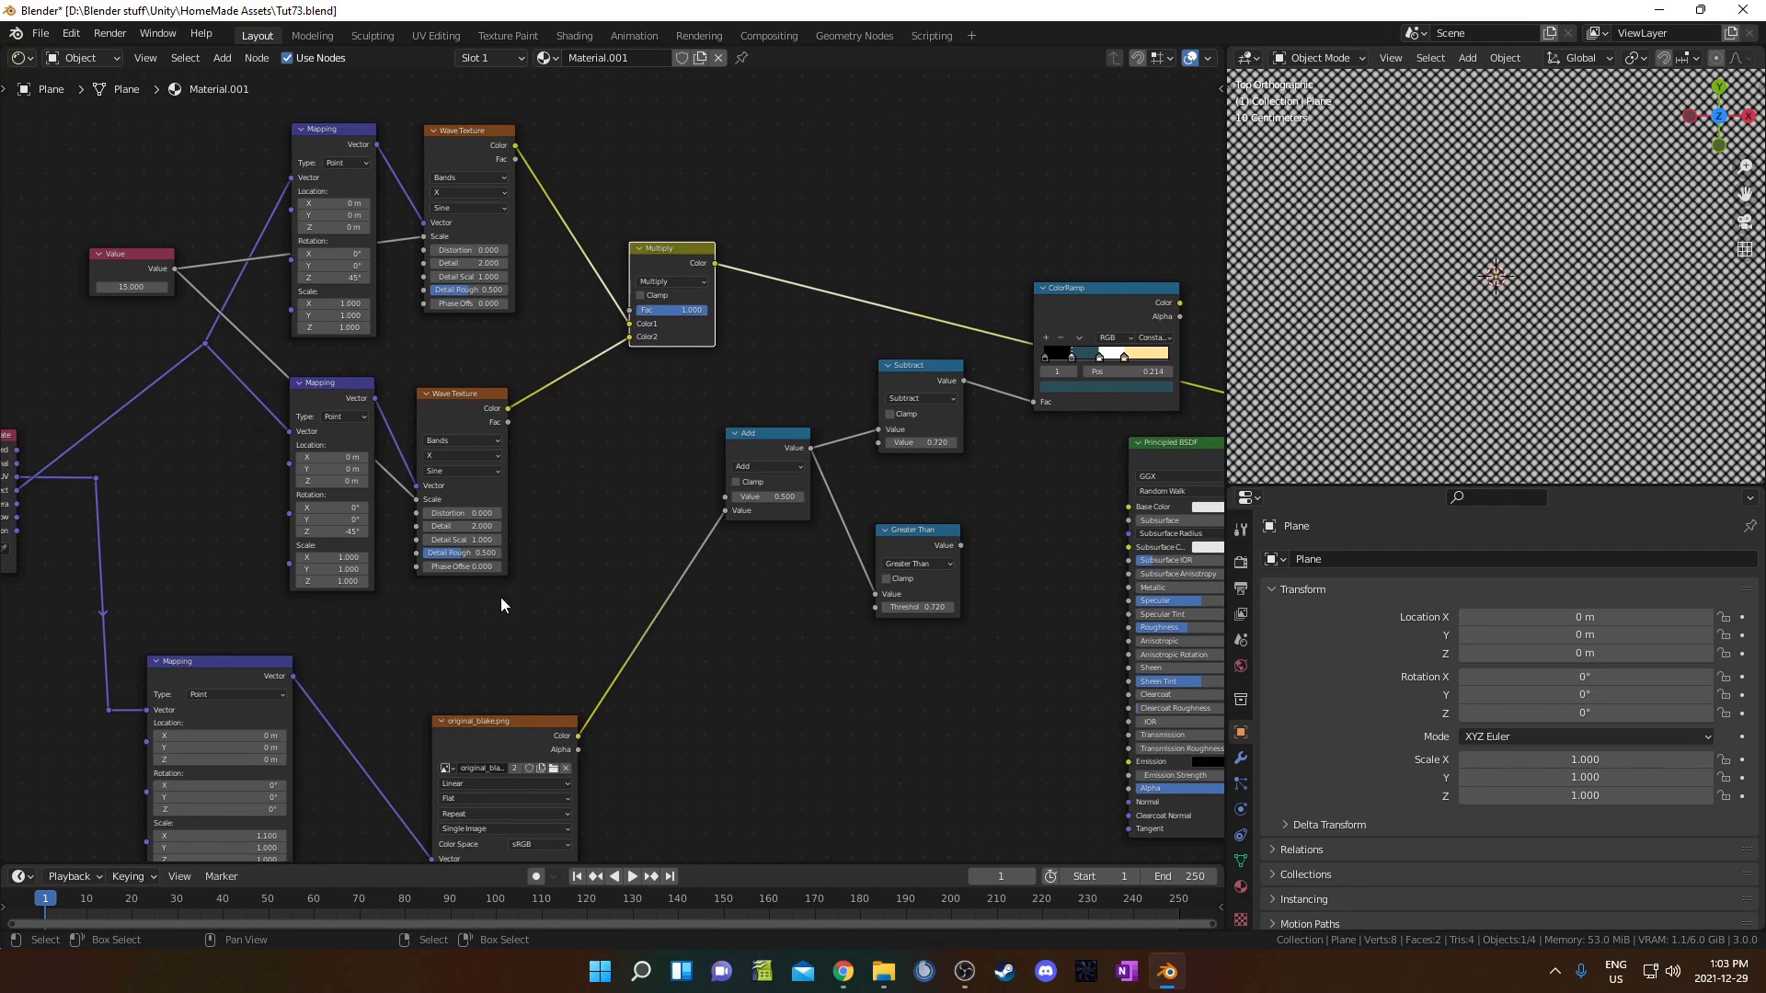
scroll(694, 385, "up", 2)
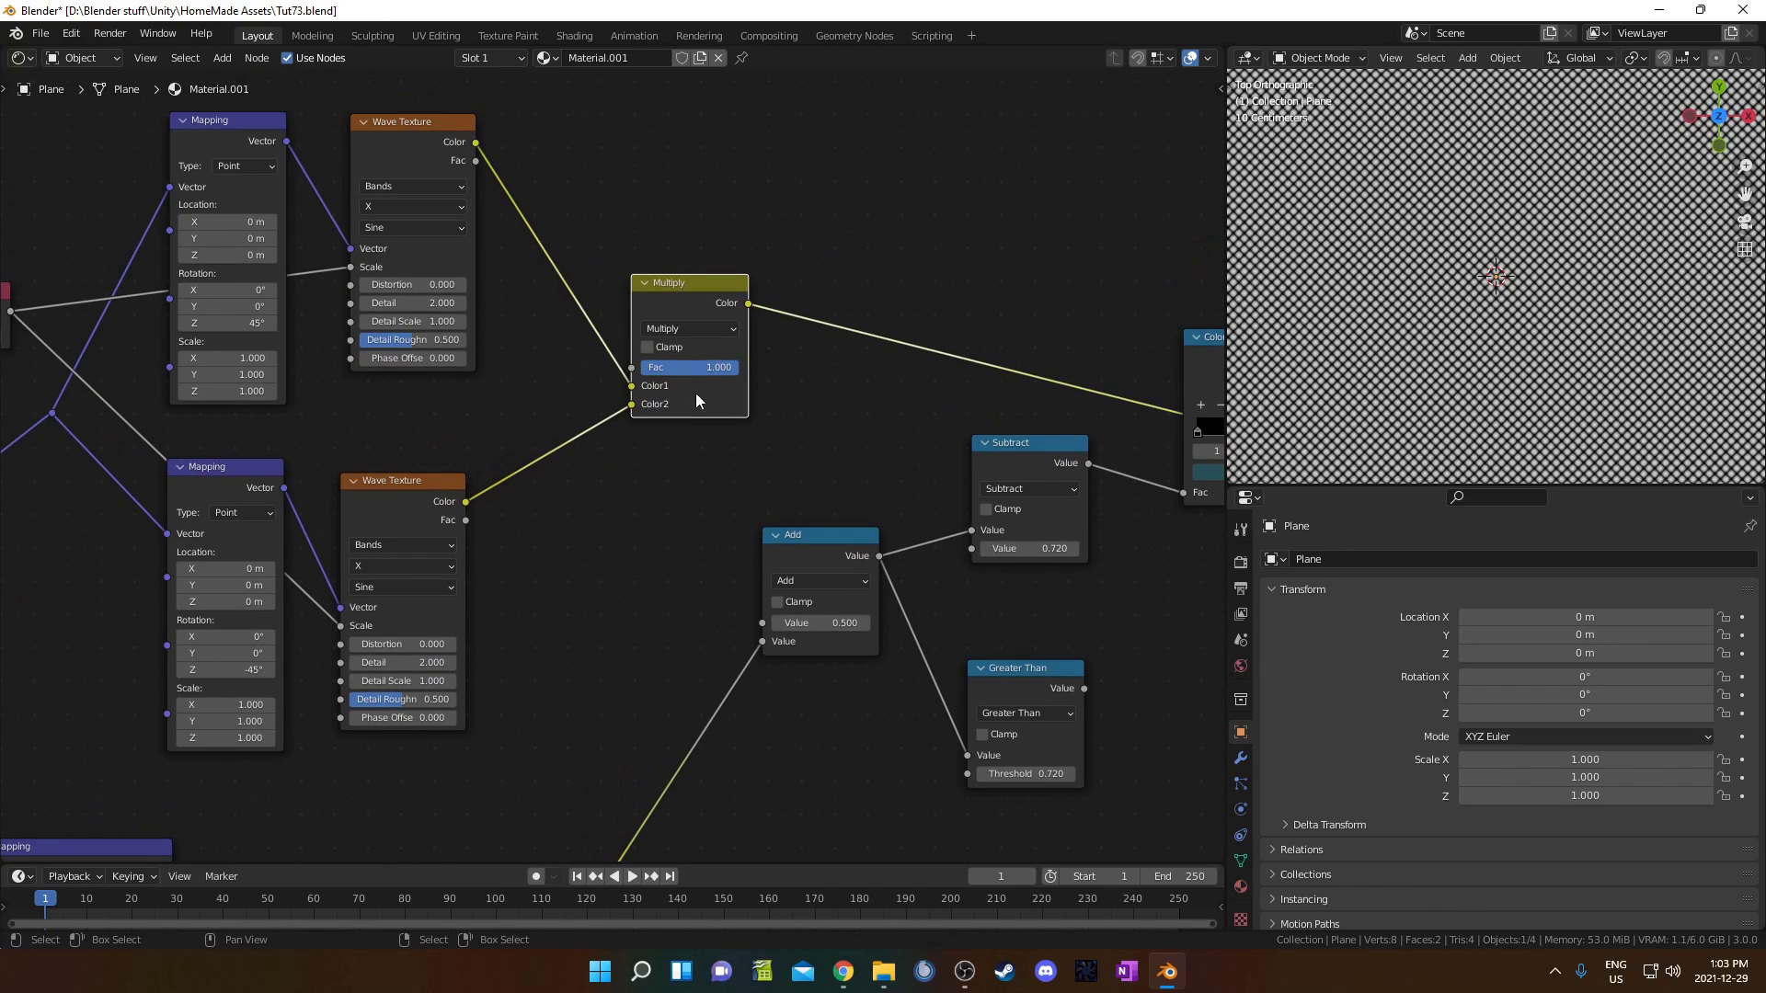
scroll(707, 191, "down", 2)
left_click_drag(706, 192, 1328, 842)
key("g")
left_click(859, 306)
scroll(826, 344, "up", 4)
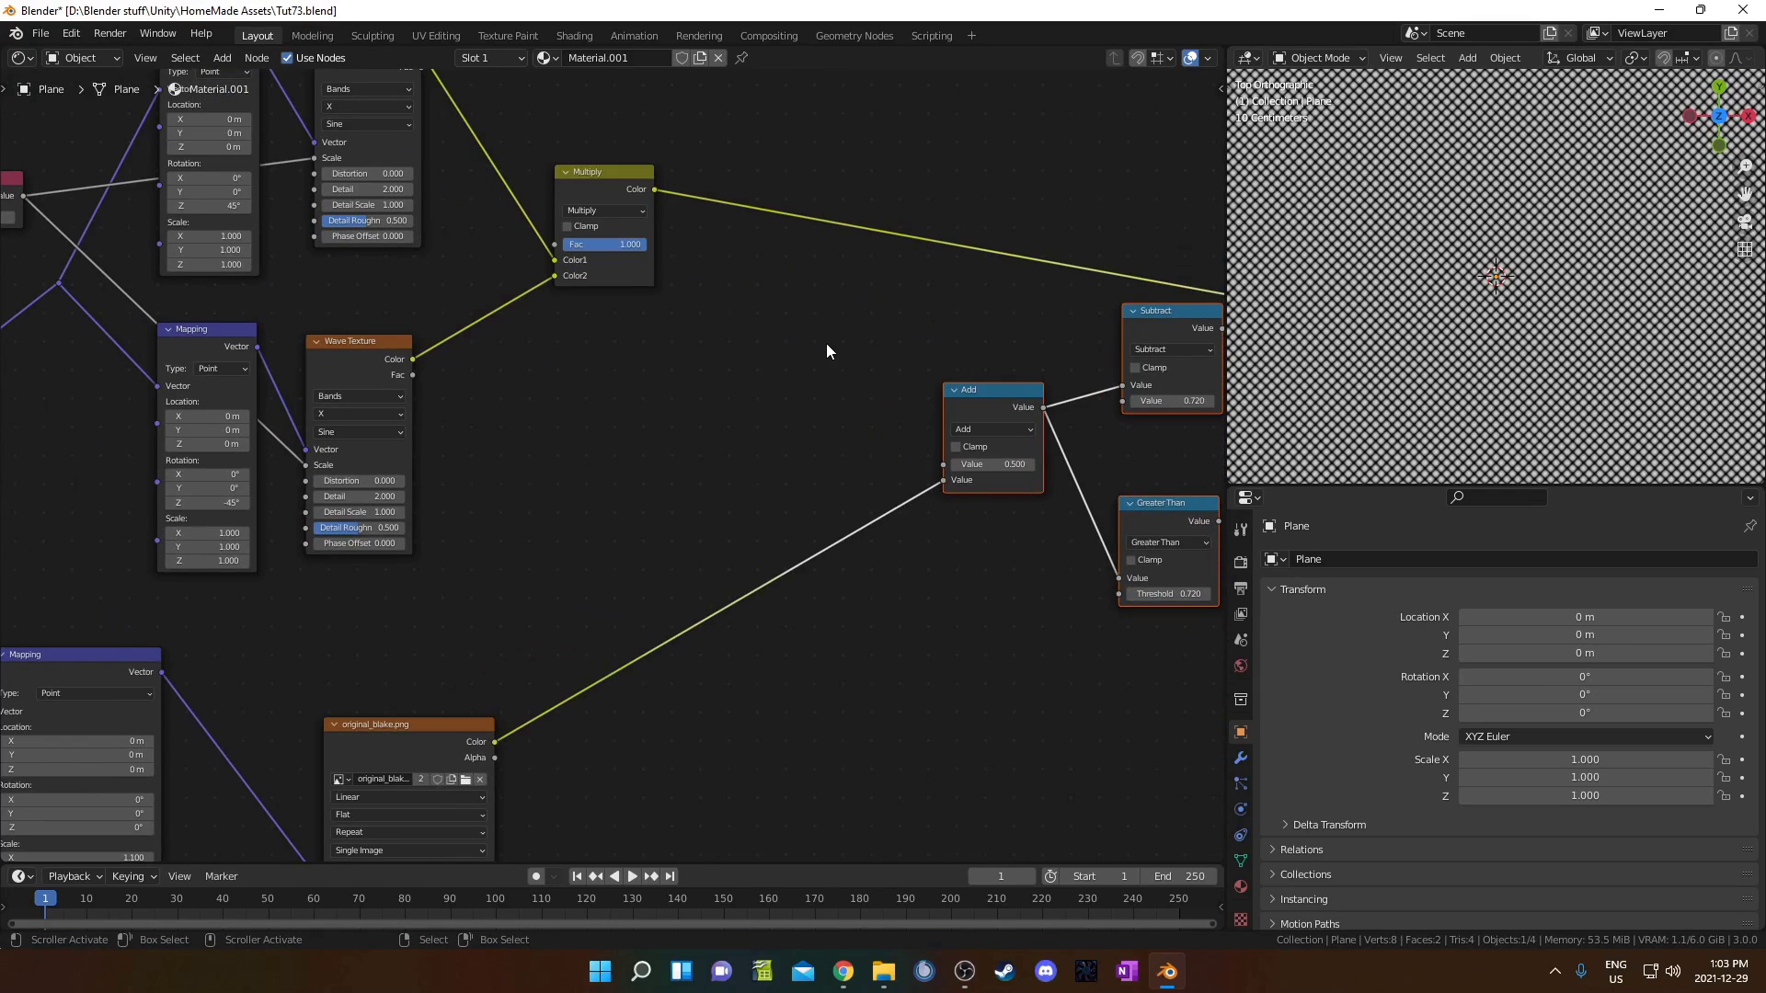
Step: Connect the Multiply node's Color to the Add node's first Value input and preview the Greater Than node
middle_click_drag(826, 344, 644, 411)
left_click_drag(444, 246, 767, 530)
middle_click_drag(1090, 677, 864, 547)
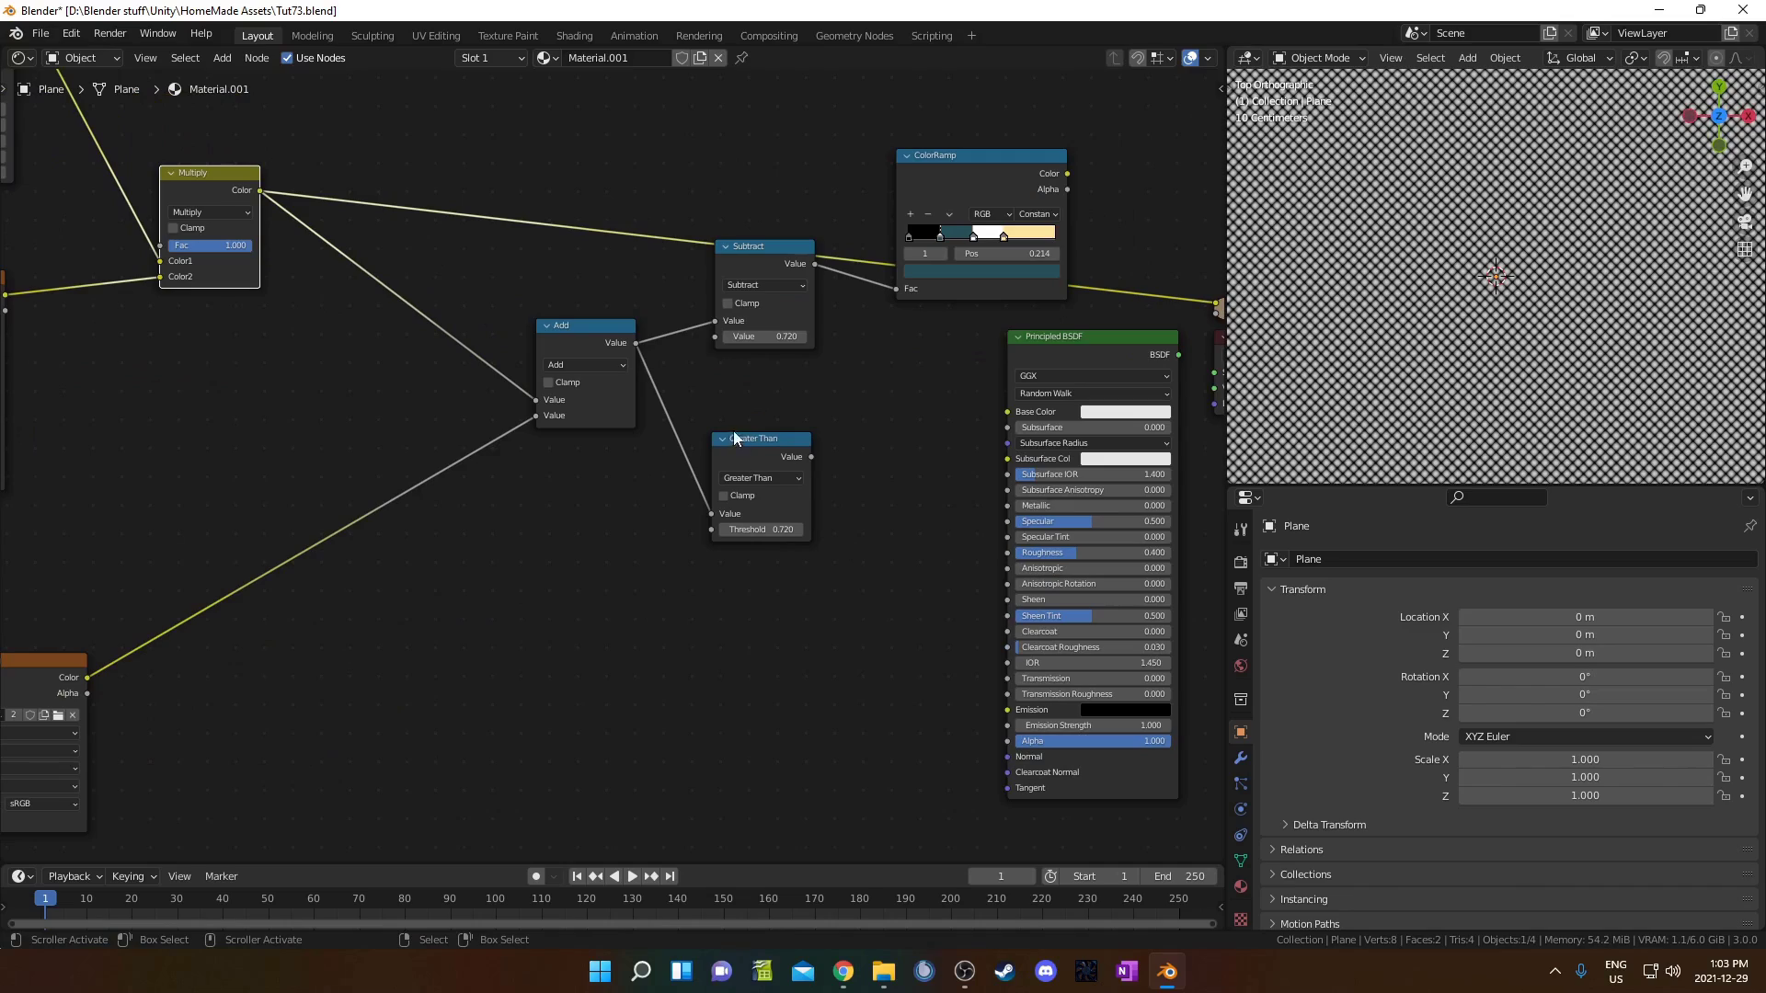
left_click(763, 437, "ctrl+shift")
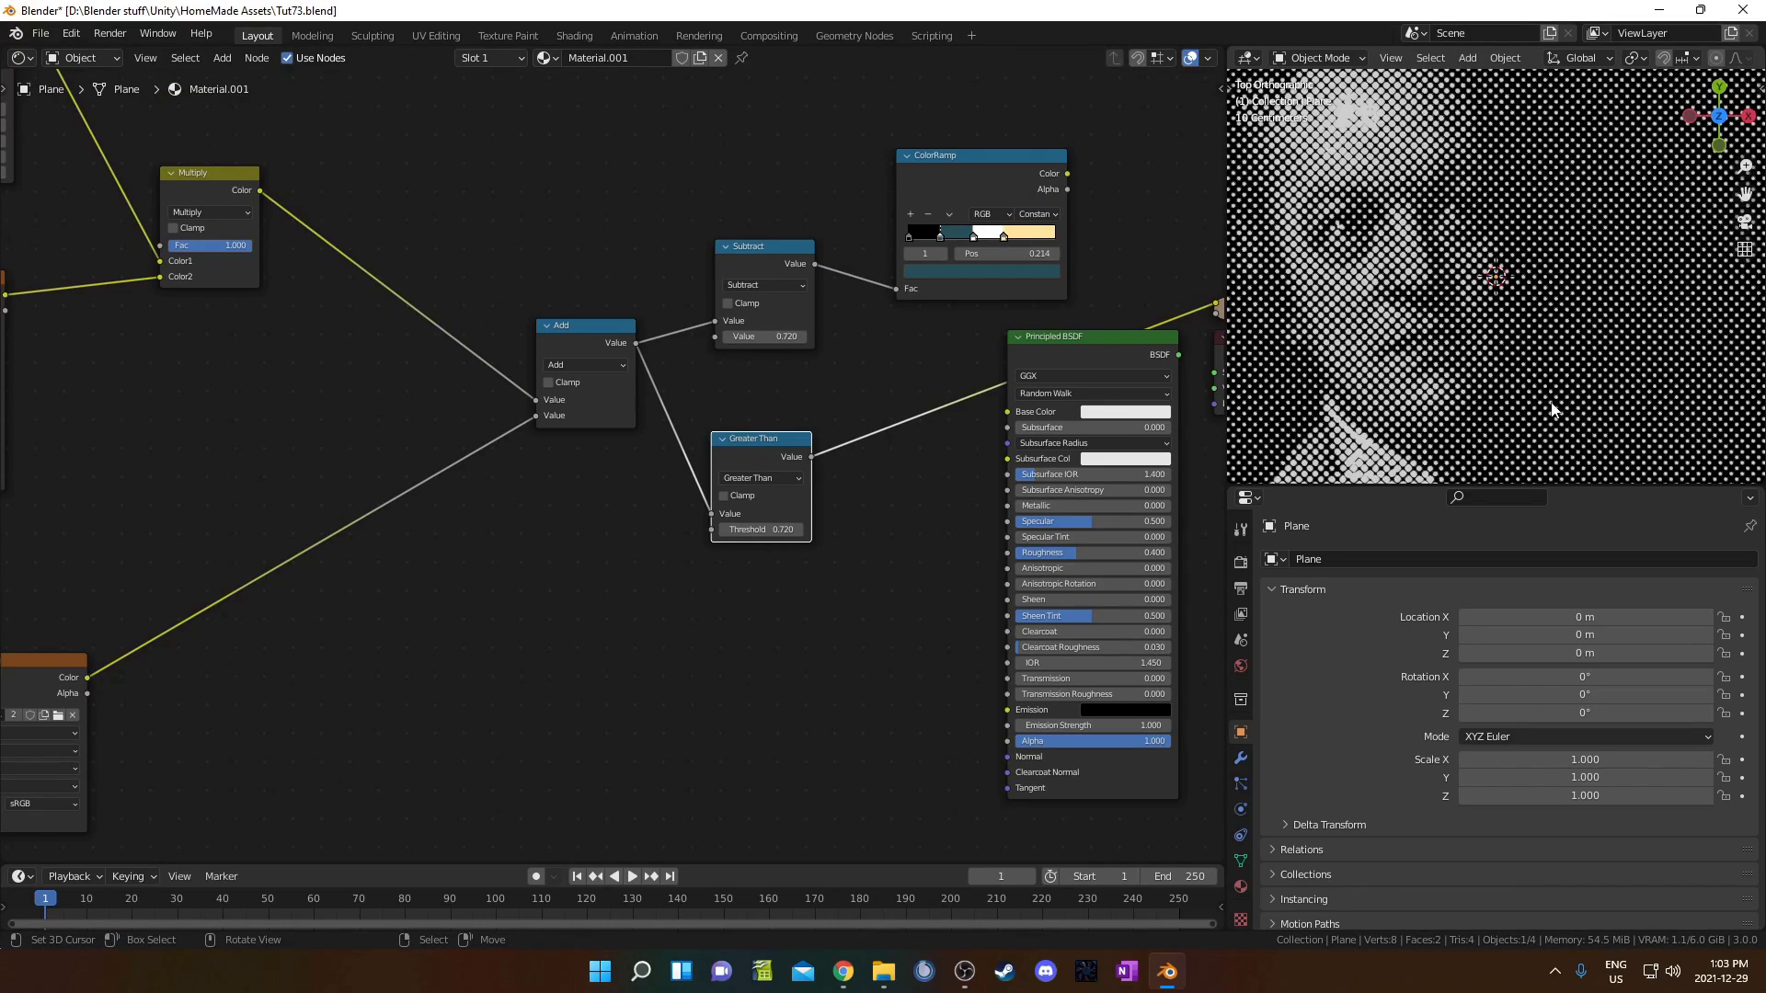
scroll(1506, 248, "down", 1)
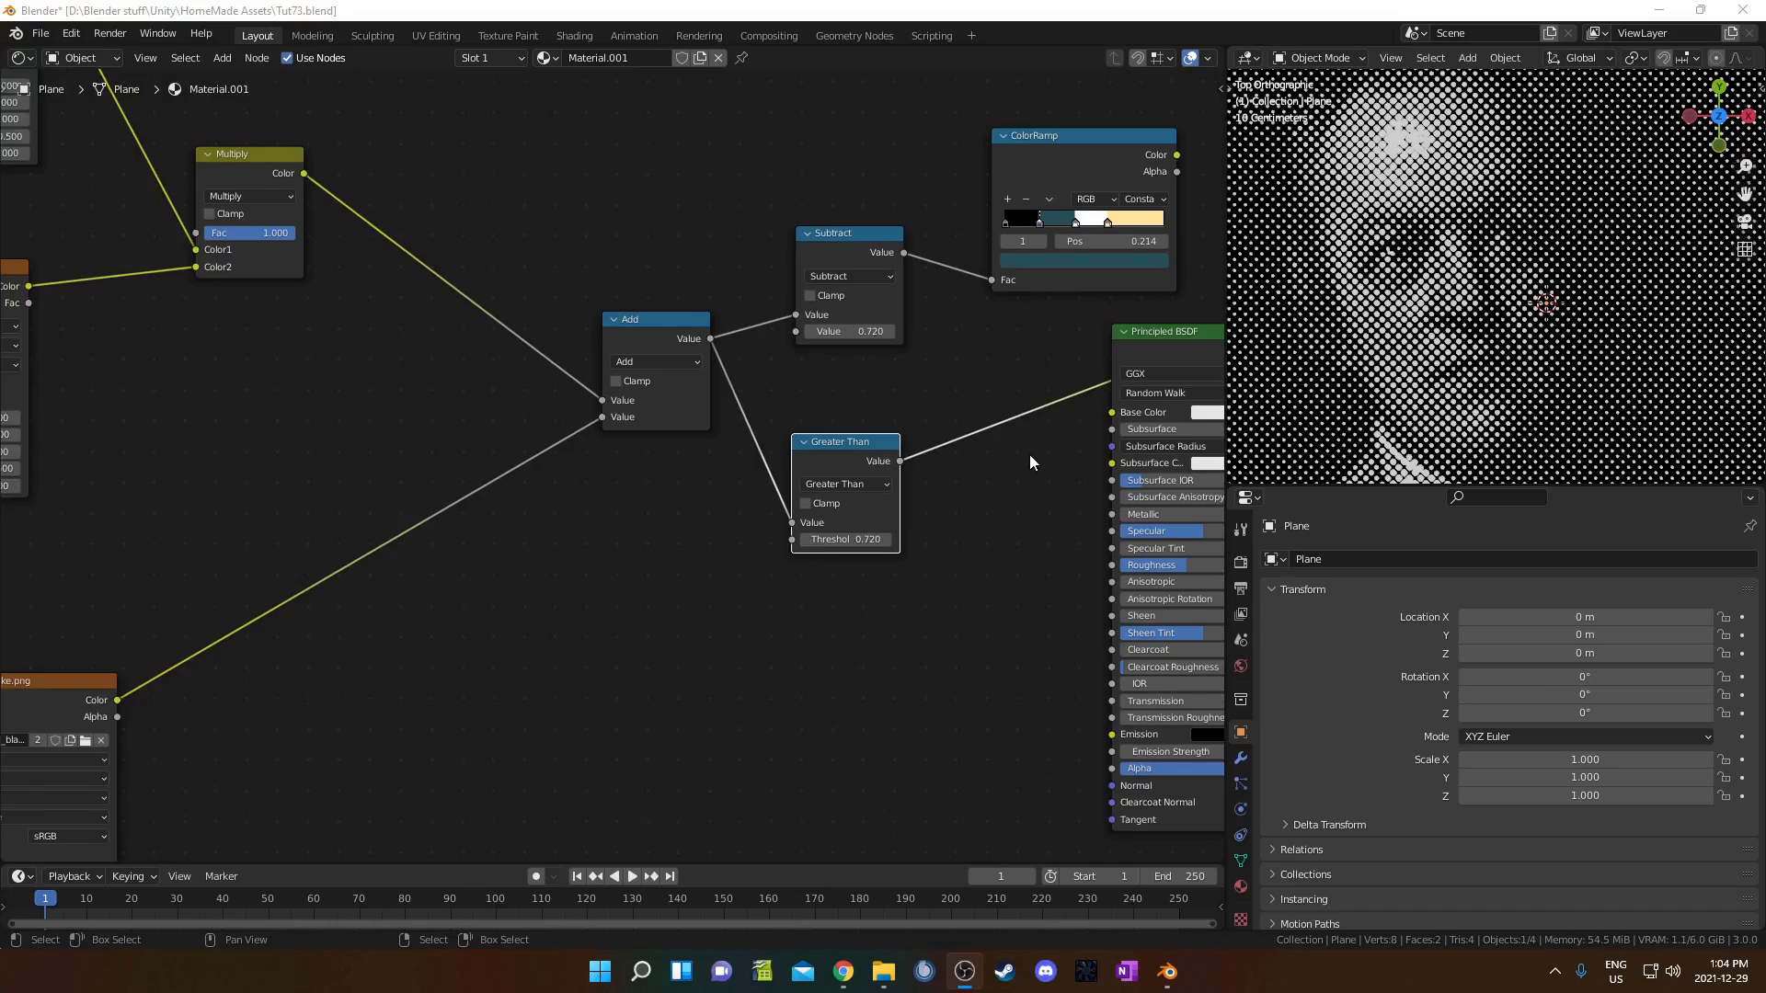
Step: Set the Greater Than node's threshold to 0.820
middle_click_drag(1029, 455, 777, 478)
scroll(777, 478, "up", 2)
left_click_drag(629, 573, 644, 576)
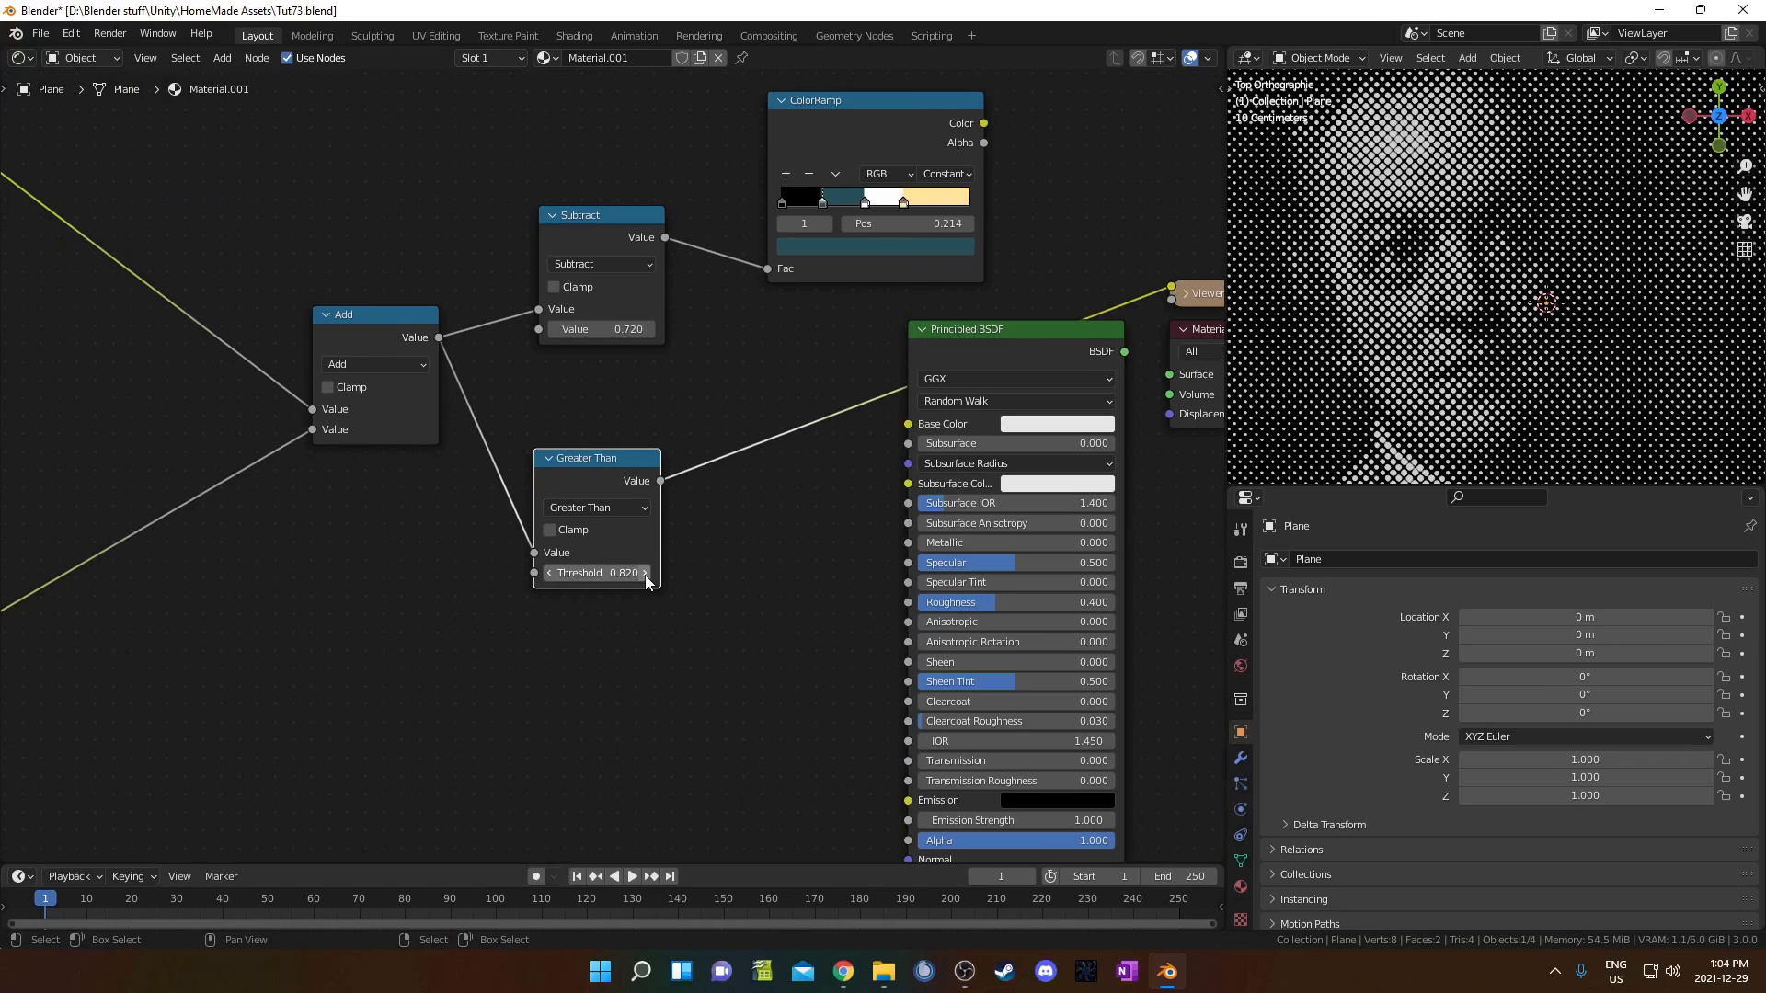
Step: Raise the Greater Than node's threshold to 1.020
left_click(623, 575)
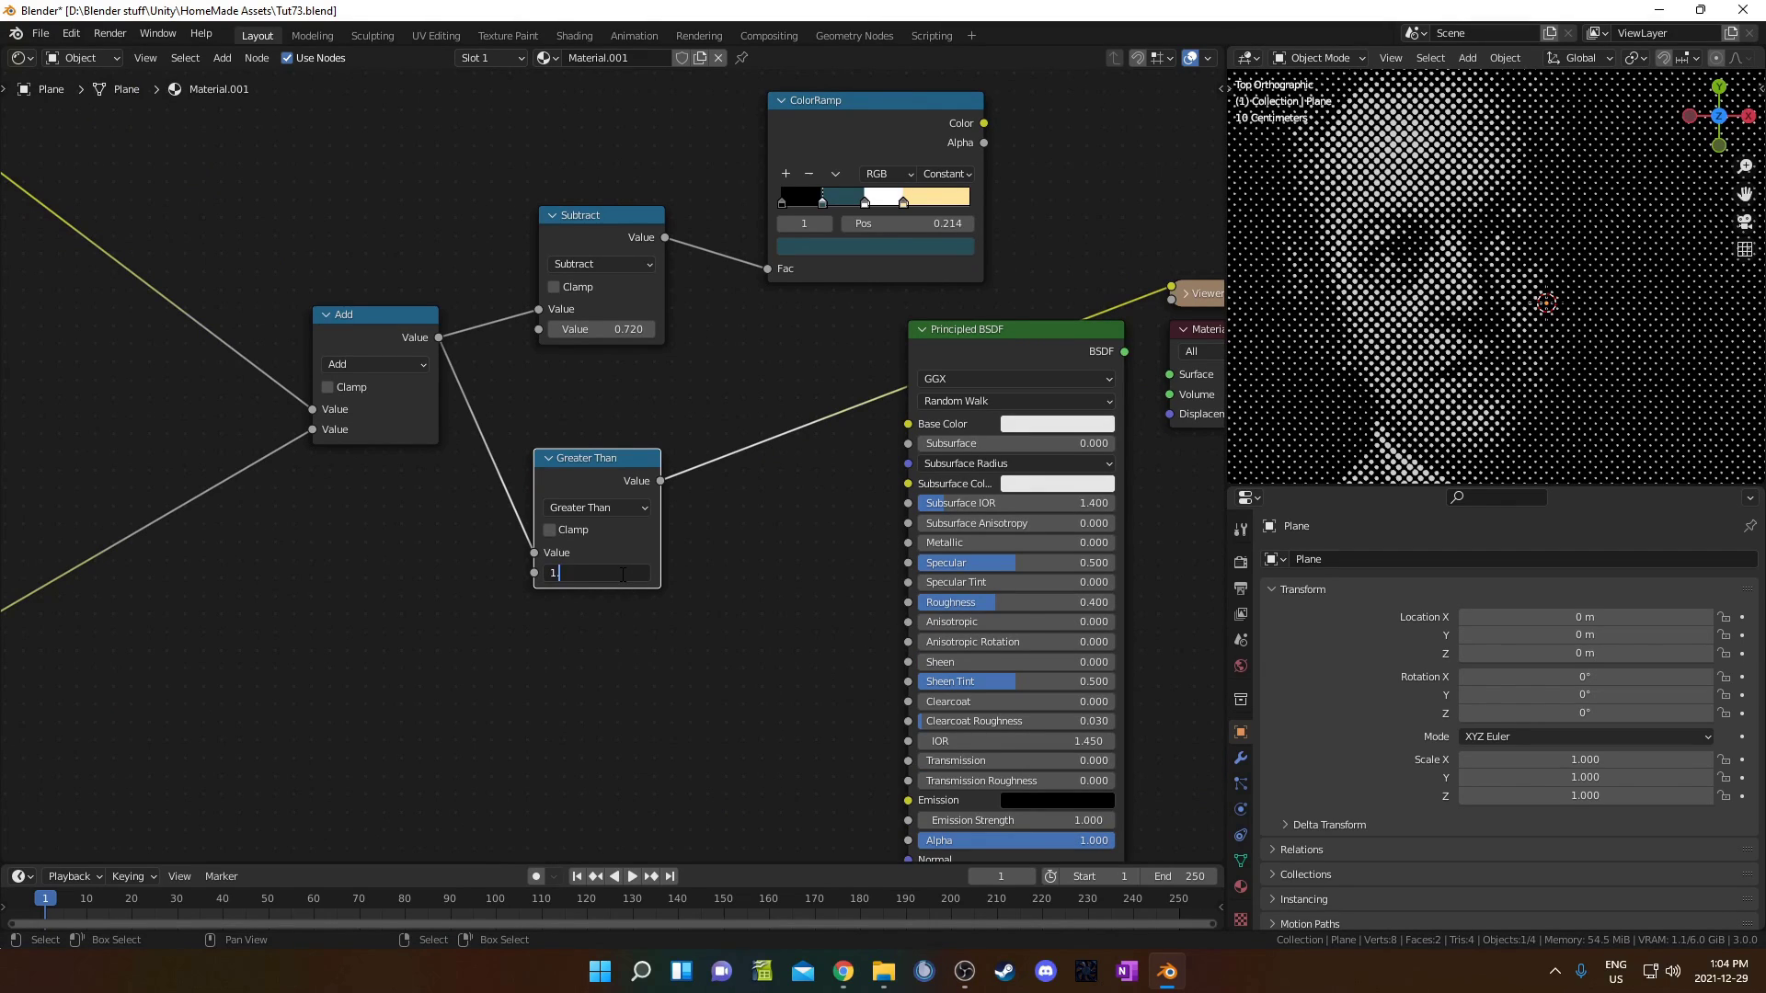
key("Return")
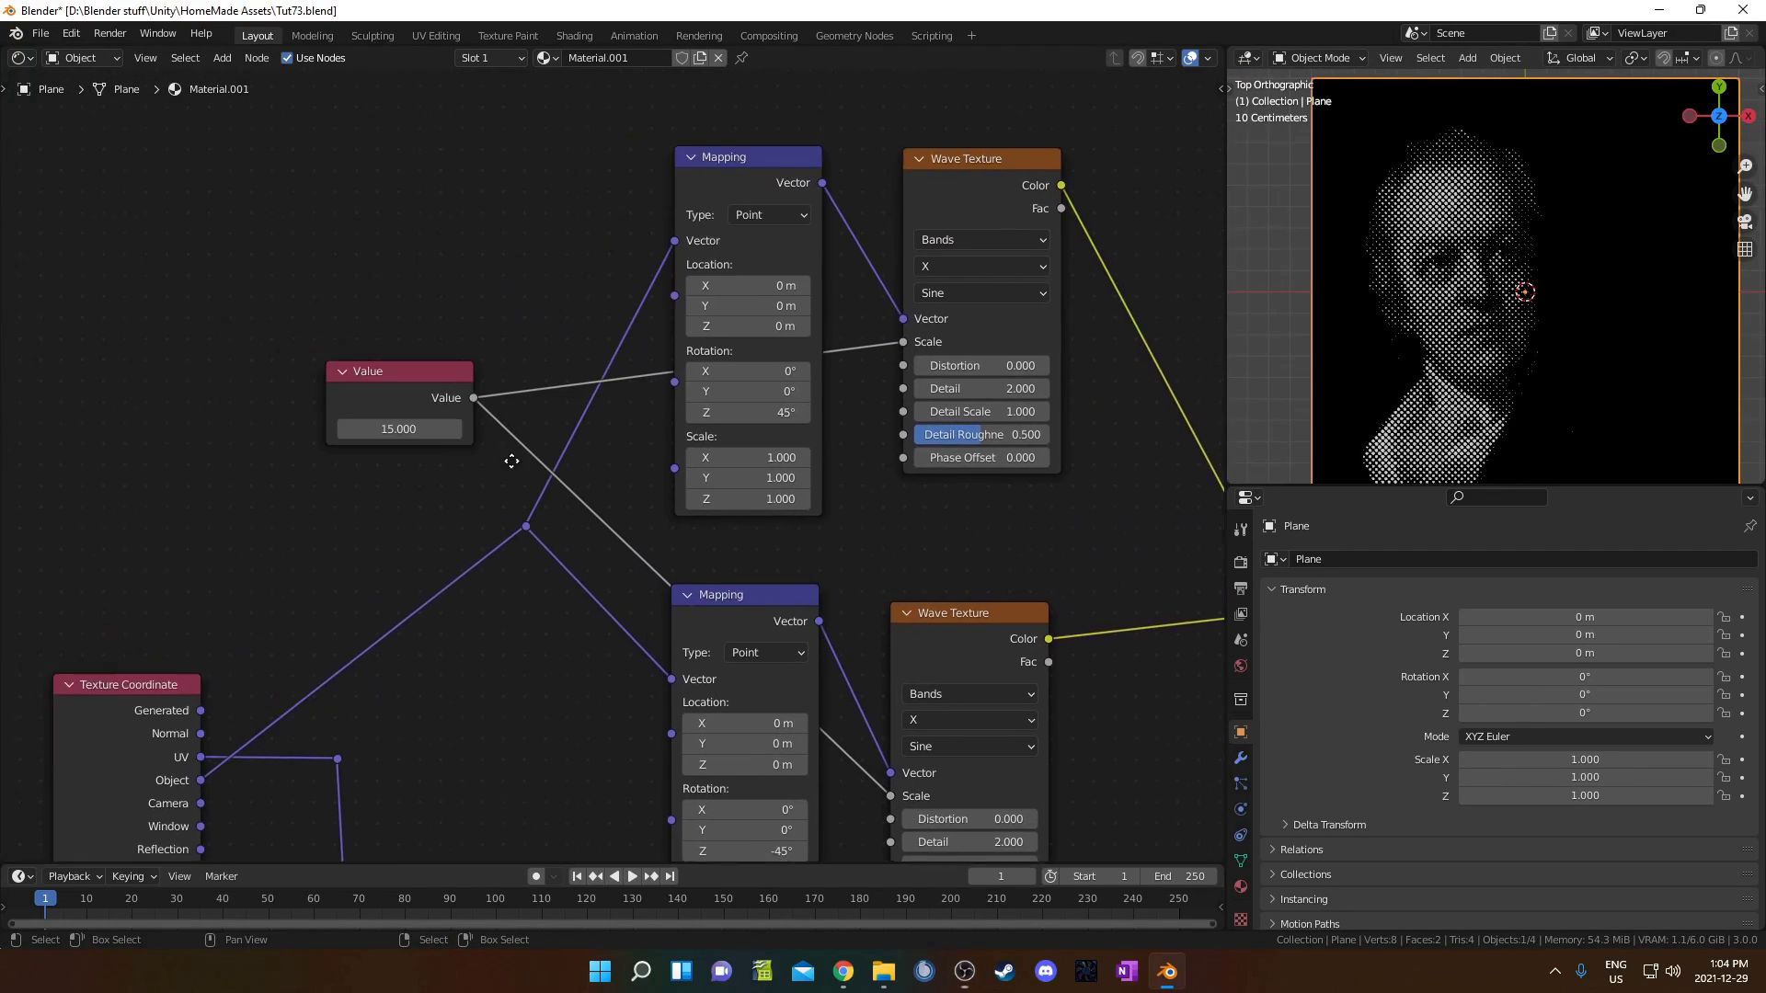
Step: Try pattern scales of 29.100 and 100.500 in the shared Value node, and restore the scale to 15
scroll(492, 448, "up", 4)
left_click_drag(377, 423, 506, 423)
scroll(1551, 280, "up", 5)
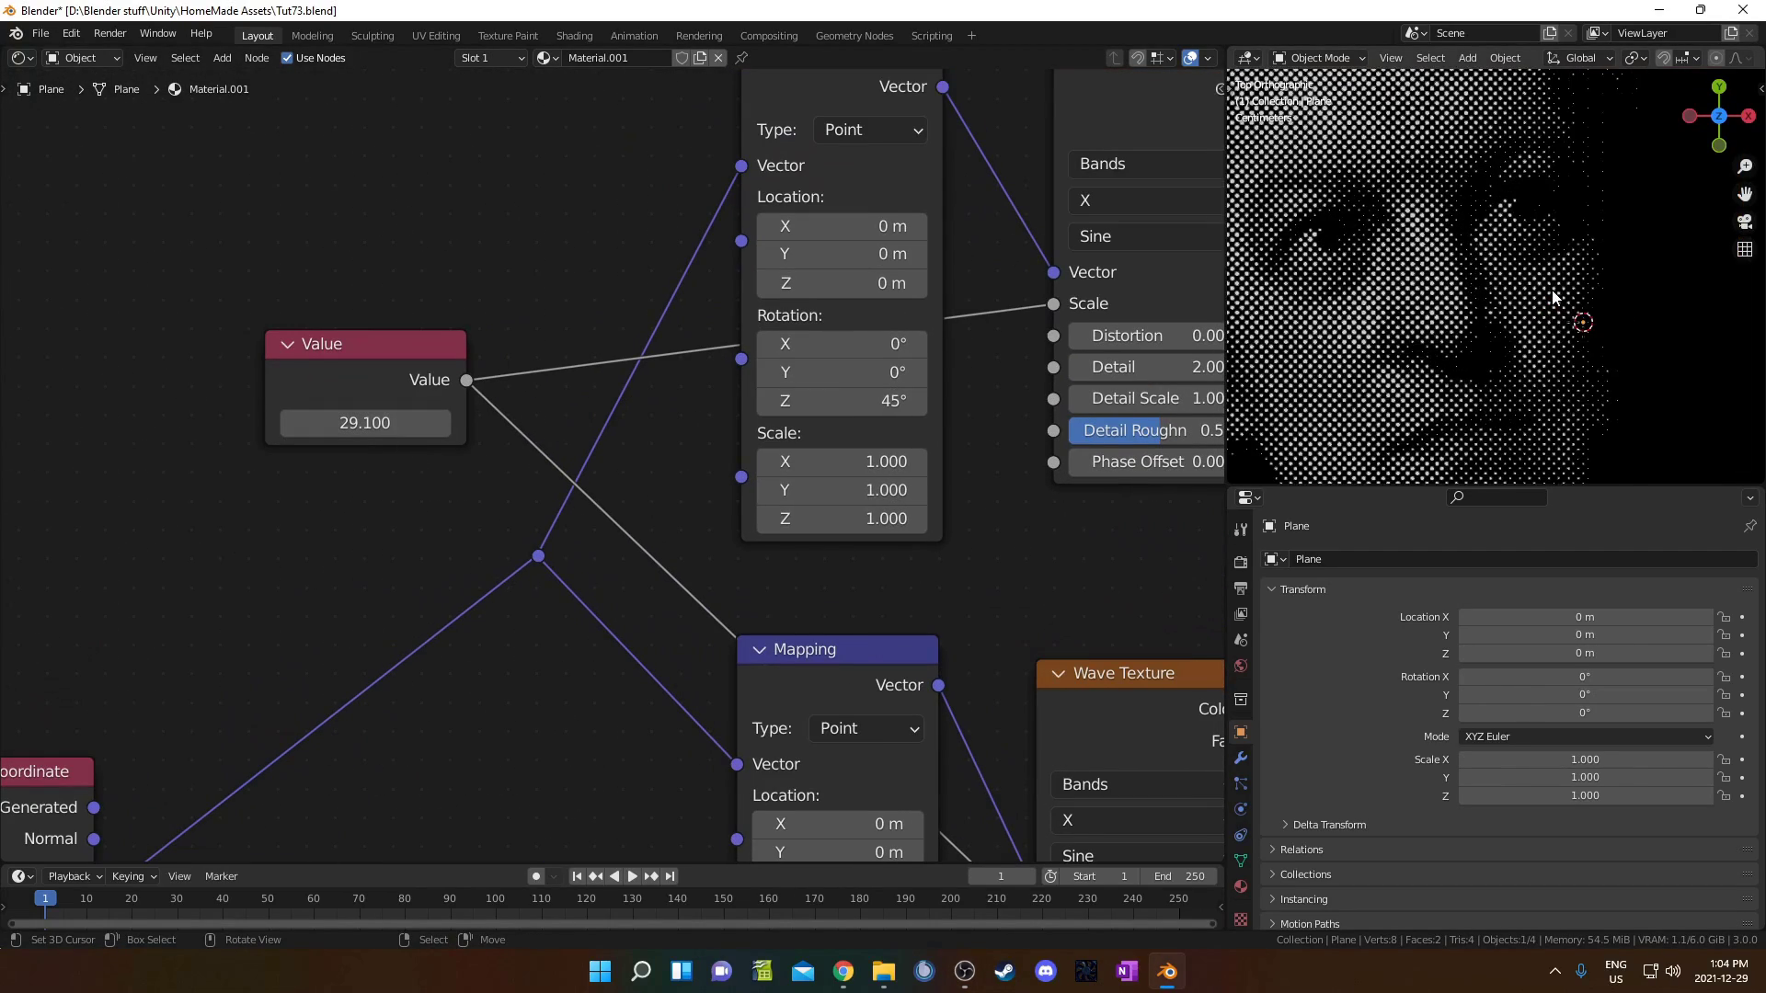
left_click_drag(313, 423, 570, 430)
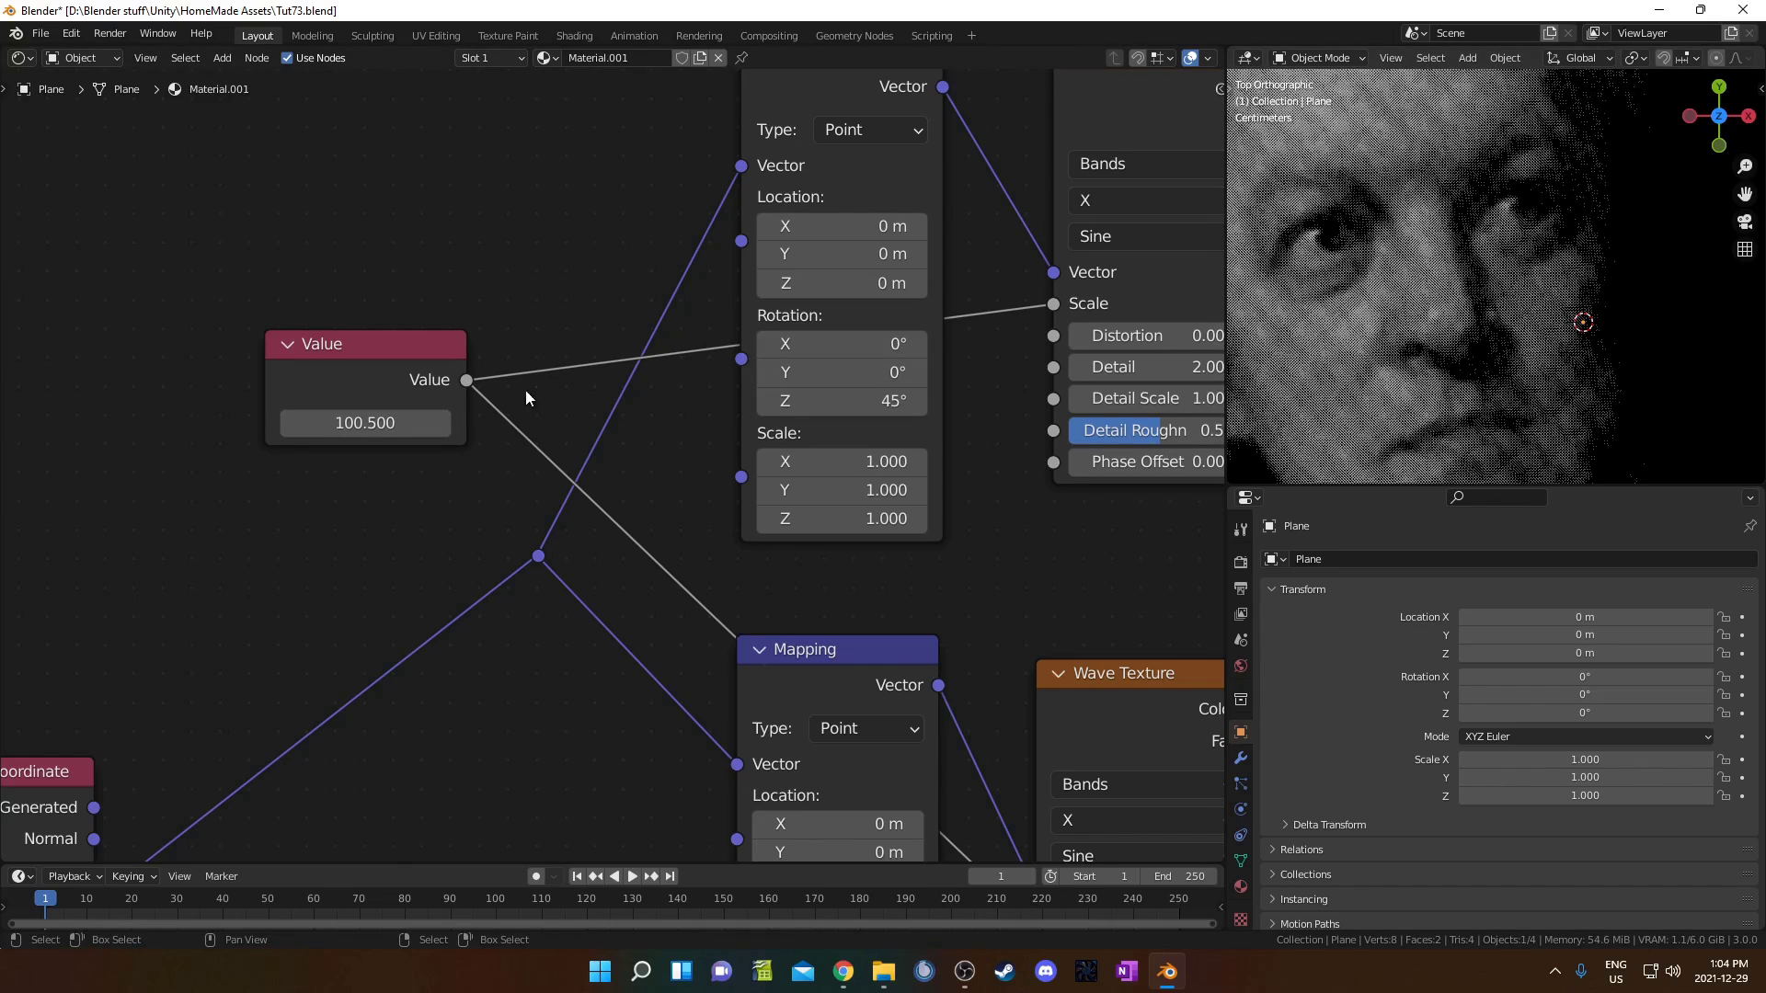
key("ctrl+z")
left_click(408, 422)
type("15")
key("Return")
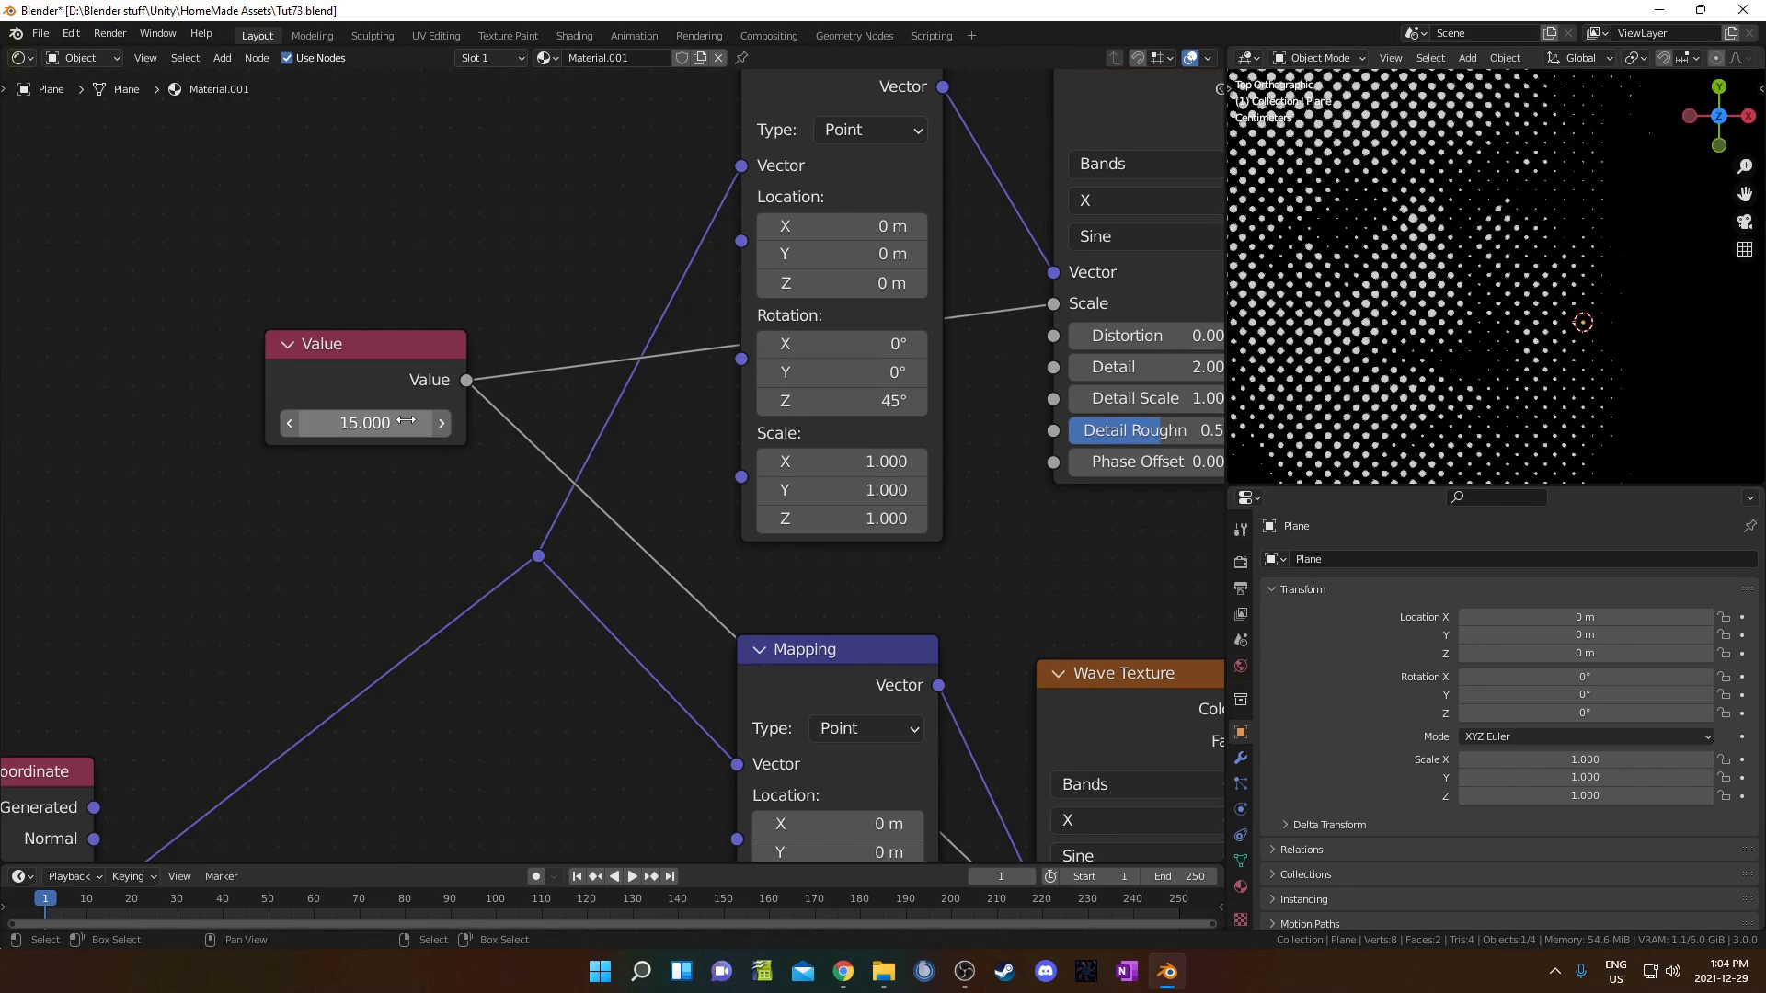
Step: Set the Multiply node's Fac to 0.000 to try a single-direction line halftone
scroll(395, 410, "down", 6)
middle_click_drag(1025, 591, 446, 421)
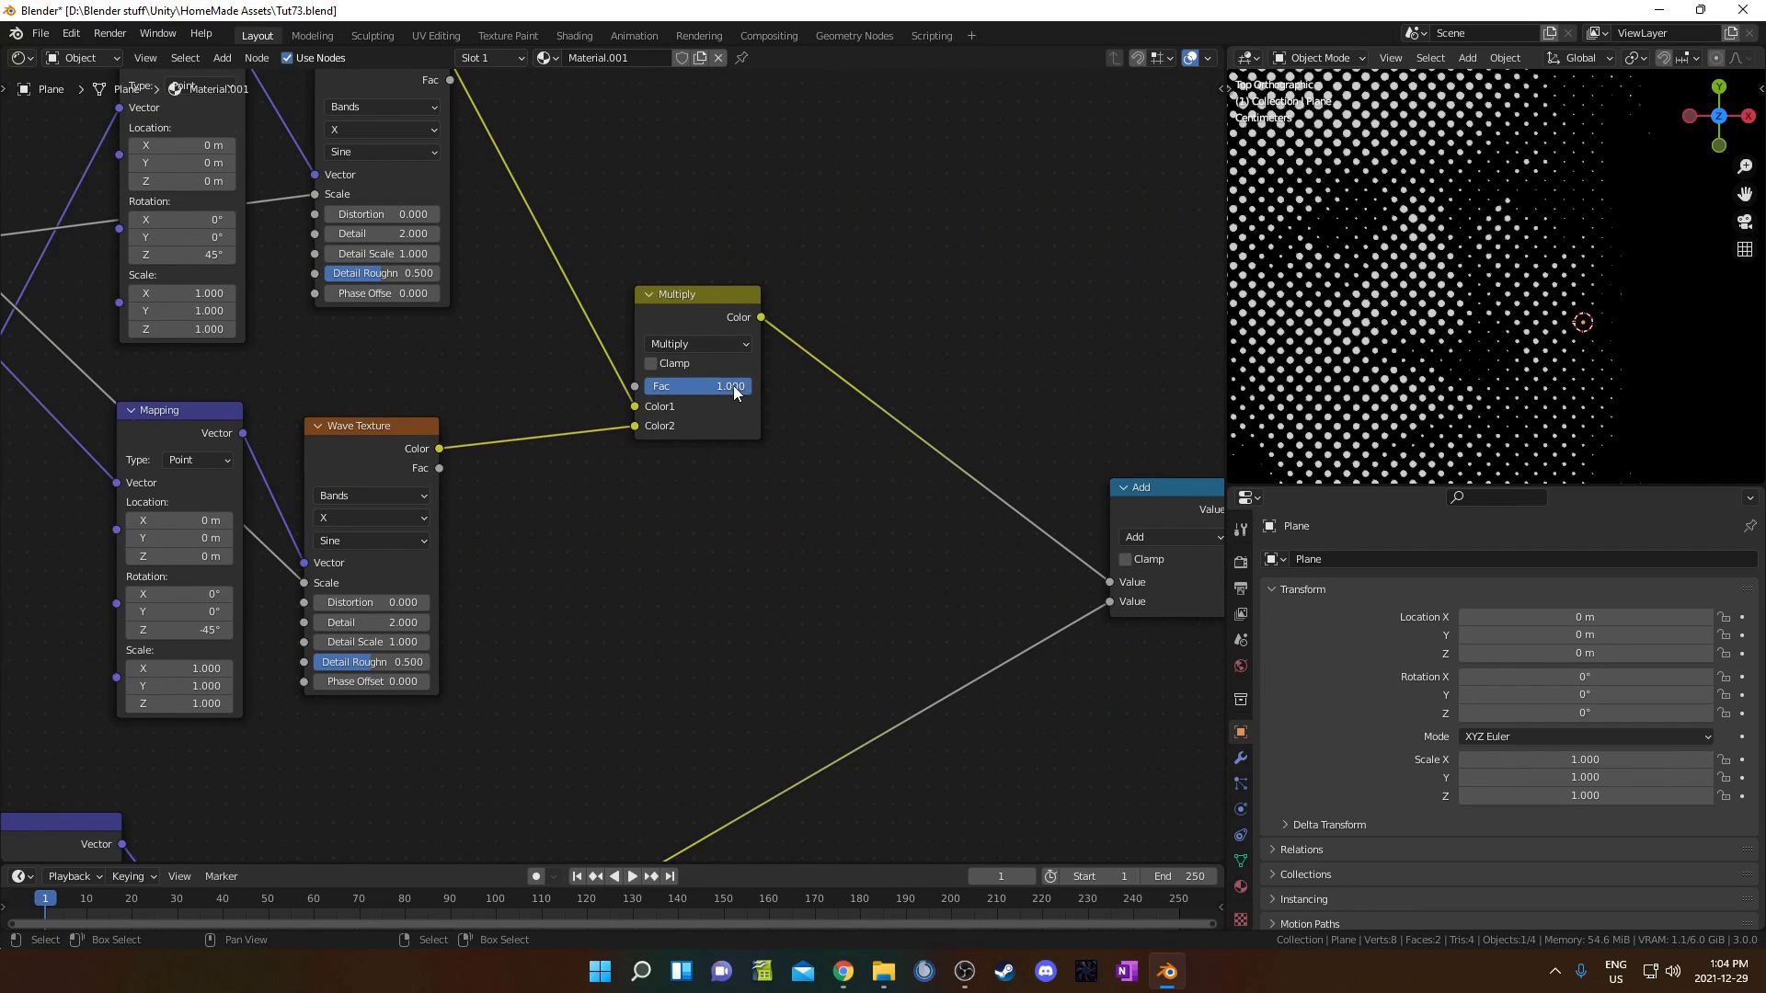
left_click_drag(735, 393, 644, 387)
scroll(1571, 406, "up", 3)
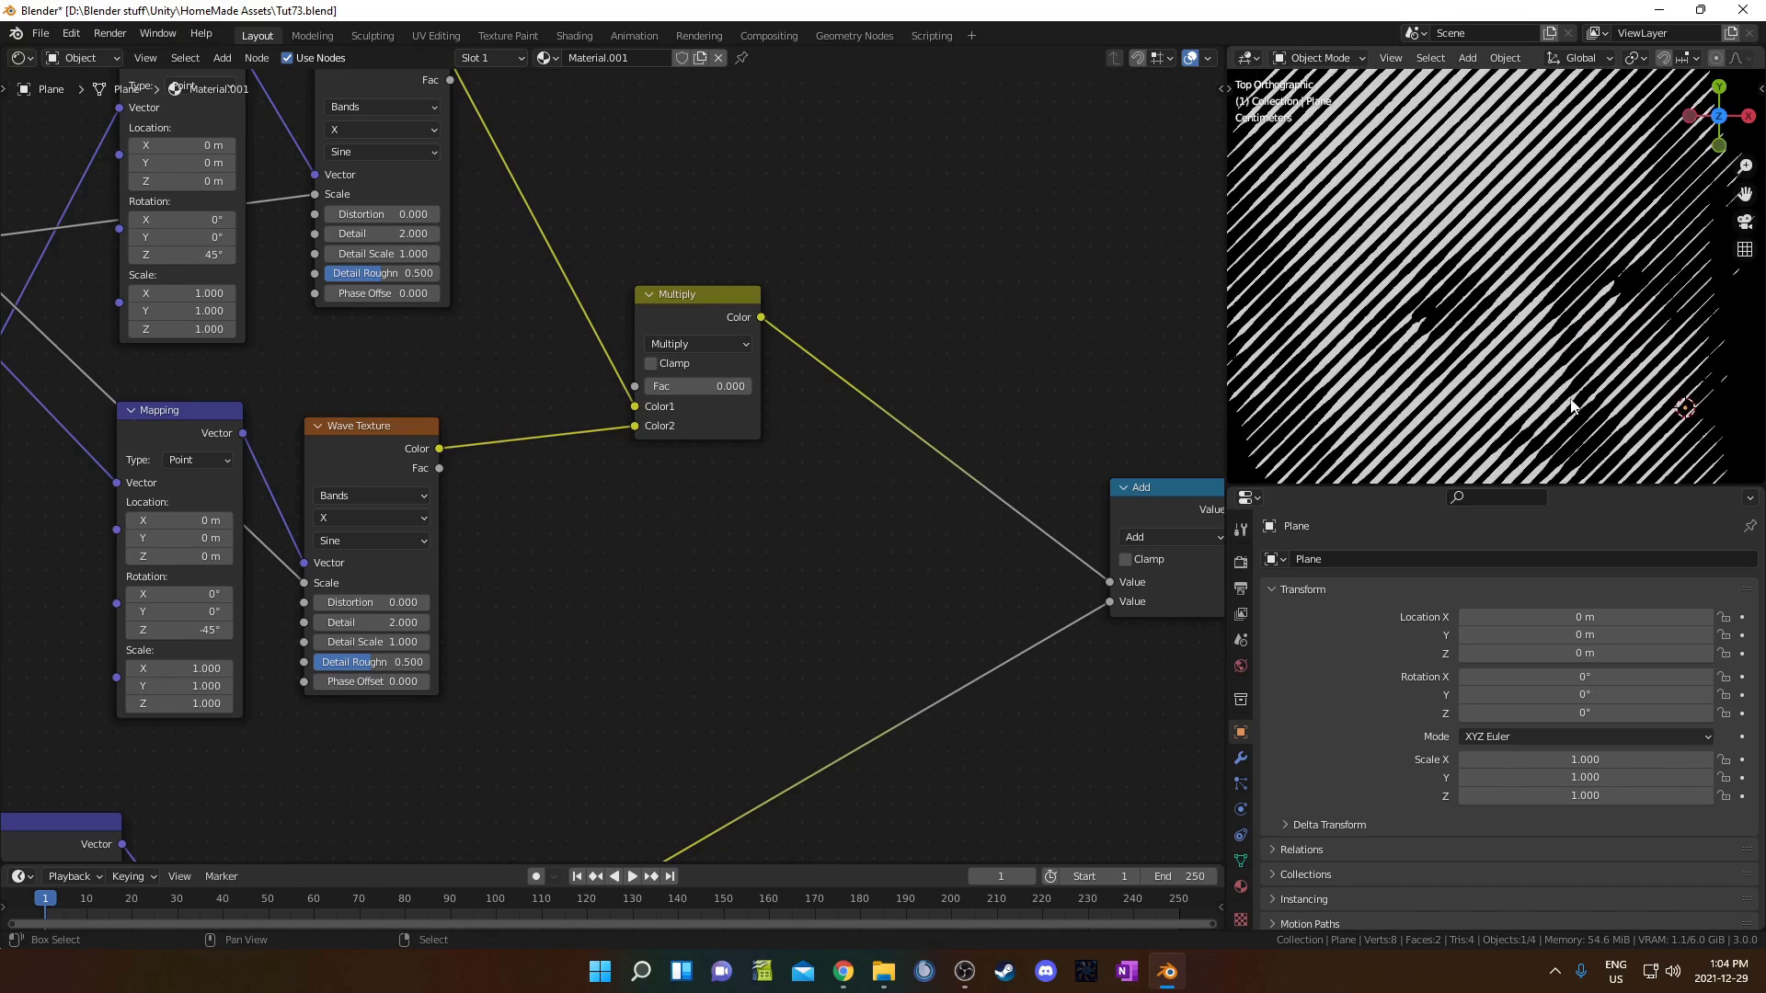
scroll(1467, 325, "down", 6)
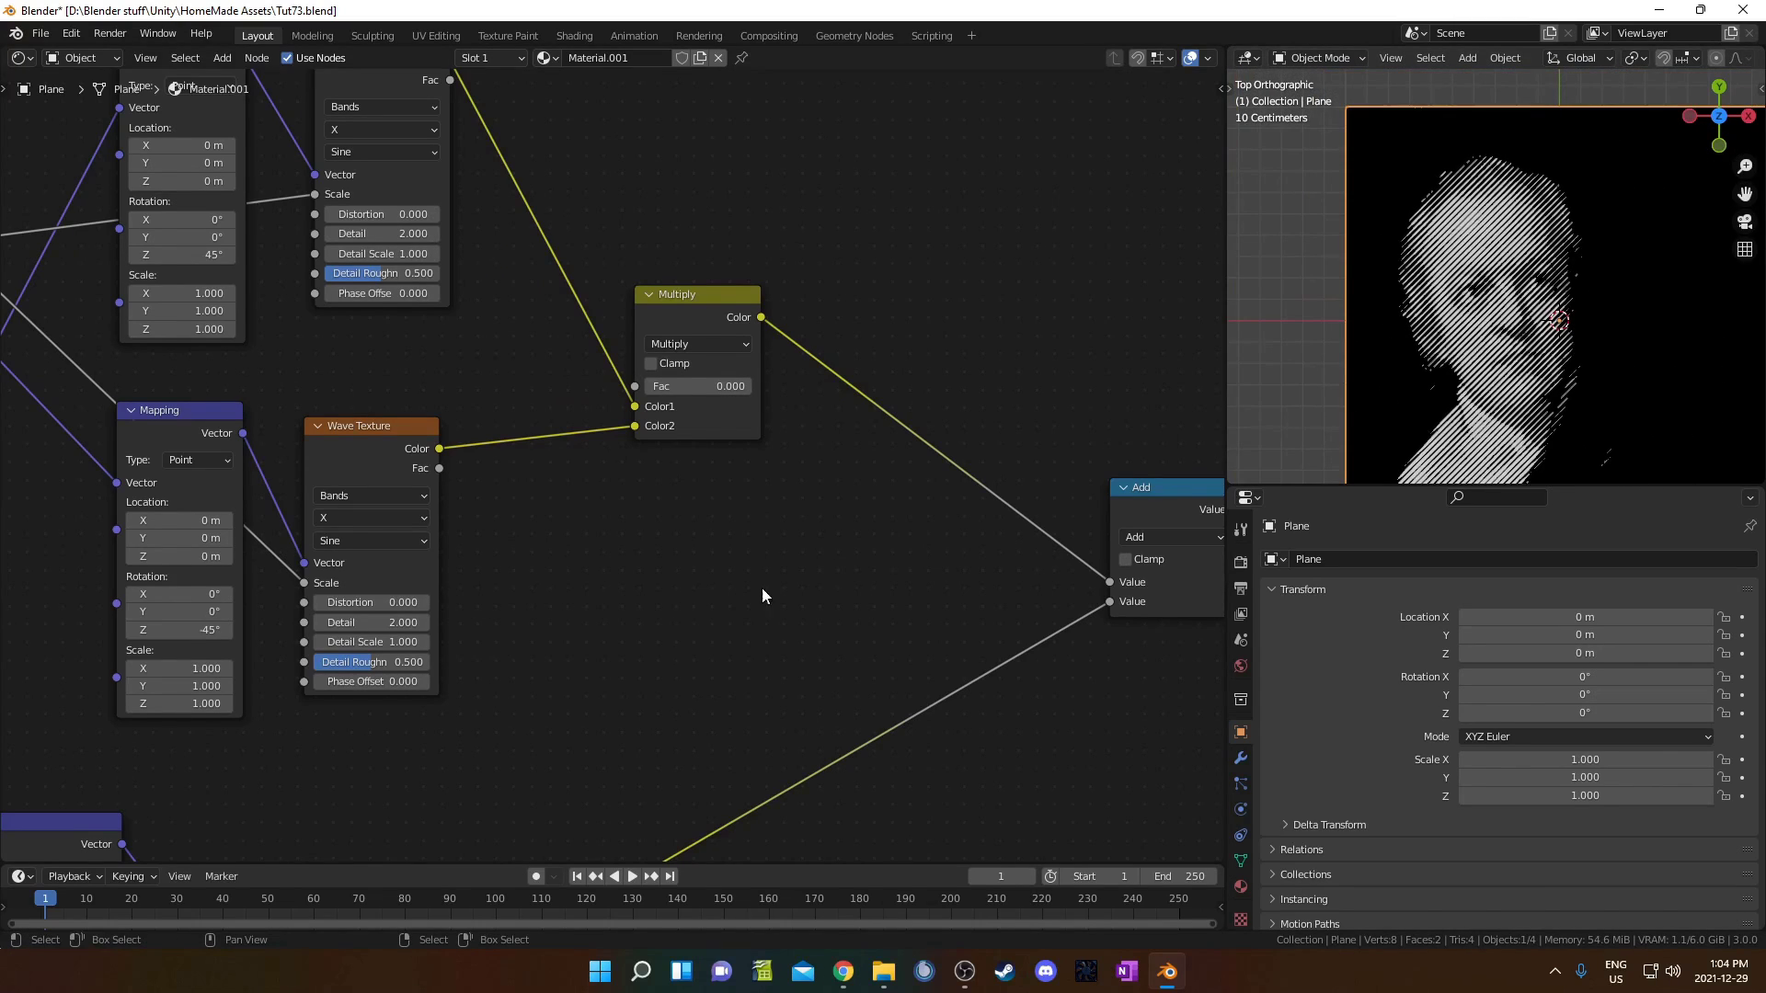
Step: Swap the Multiply node's inputs so the upper Wave Texture feeds Color2 and the lower one feeds Color1
middle_click_drag(765, 595, 755, 528)
left_click_drag(626, 340, 626, 360)
scroll(1502, 317, "up", 5)
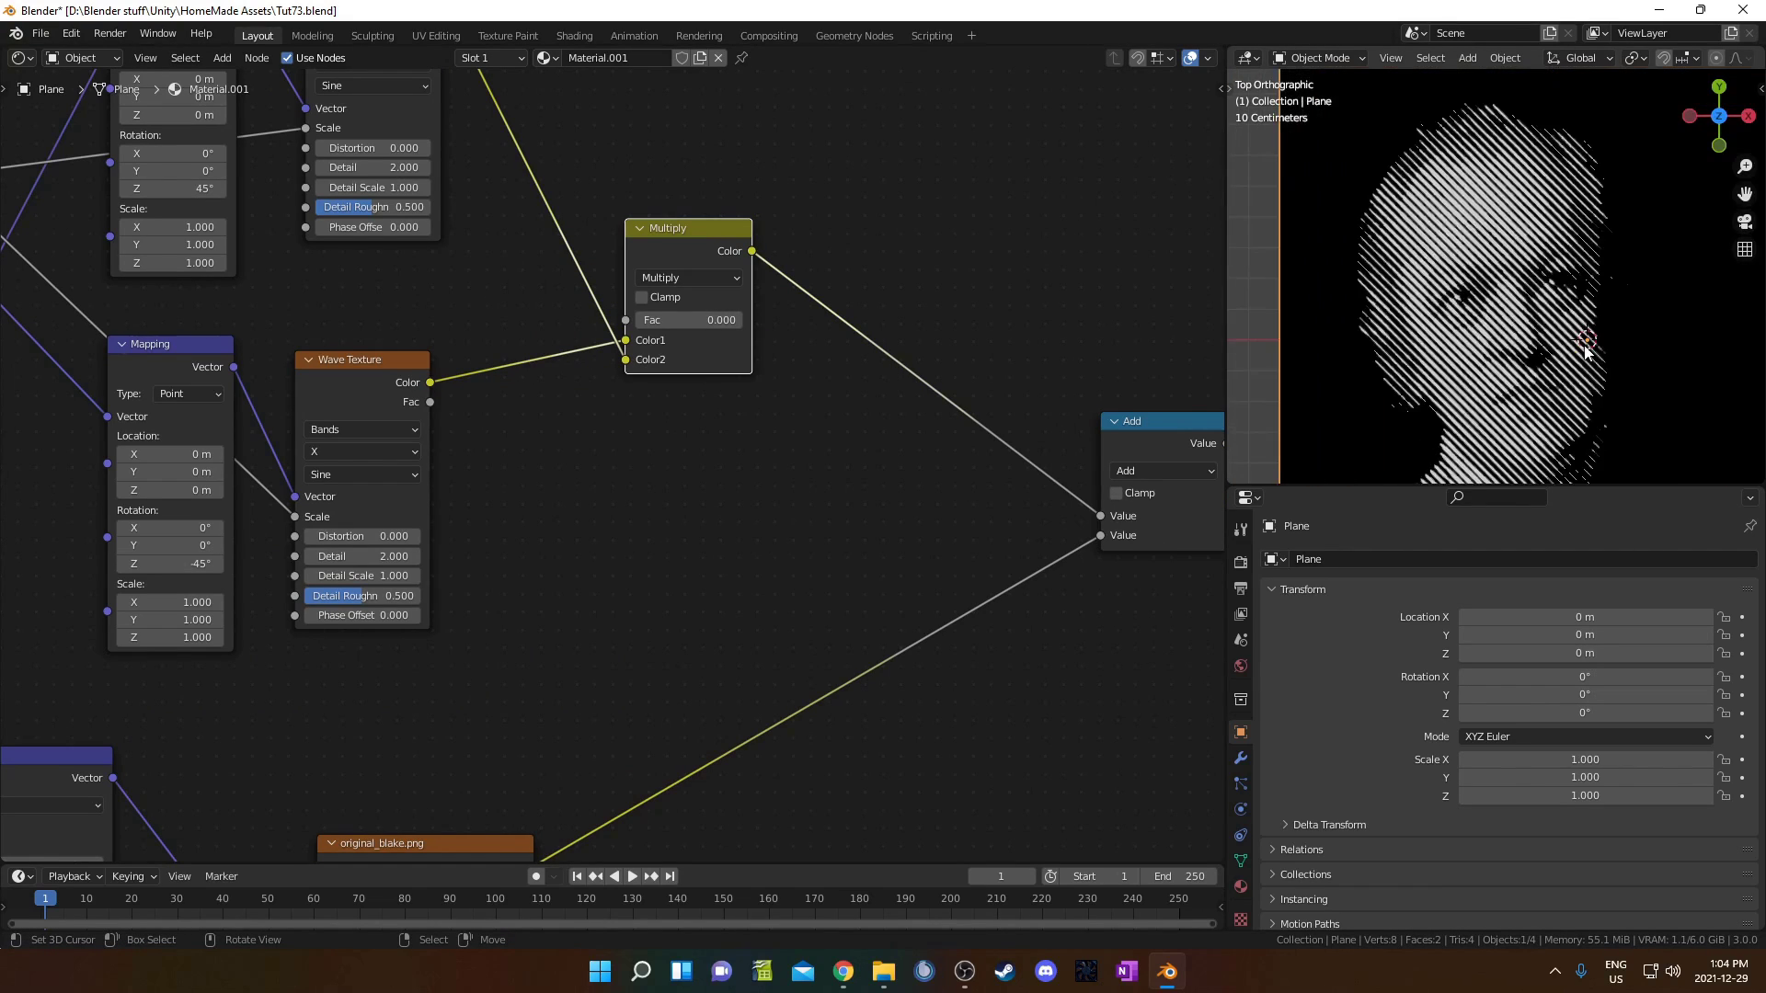
scroll(1502, 317, "down", 5)
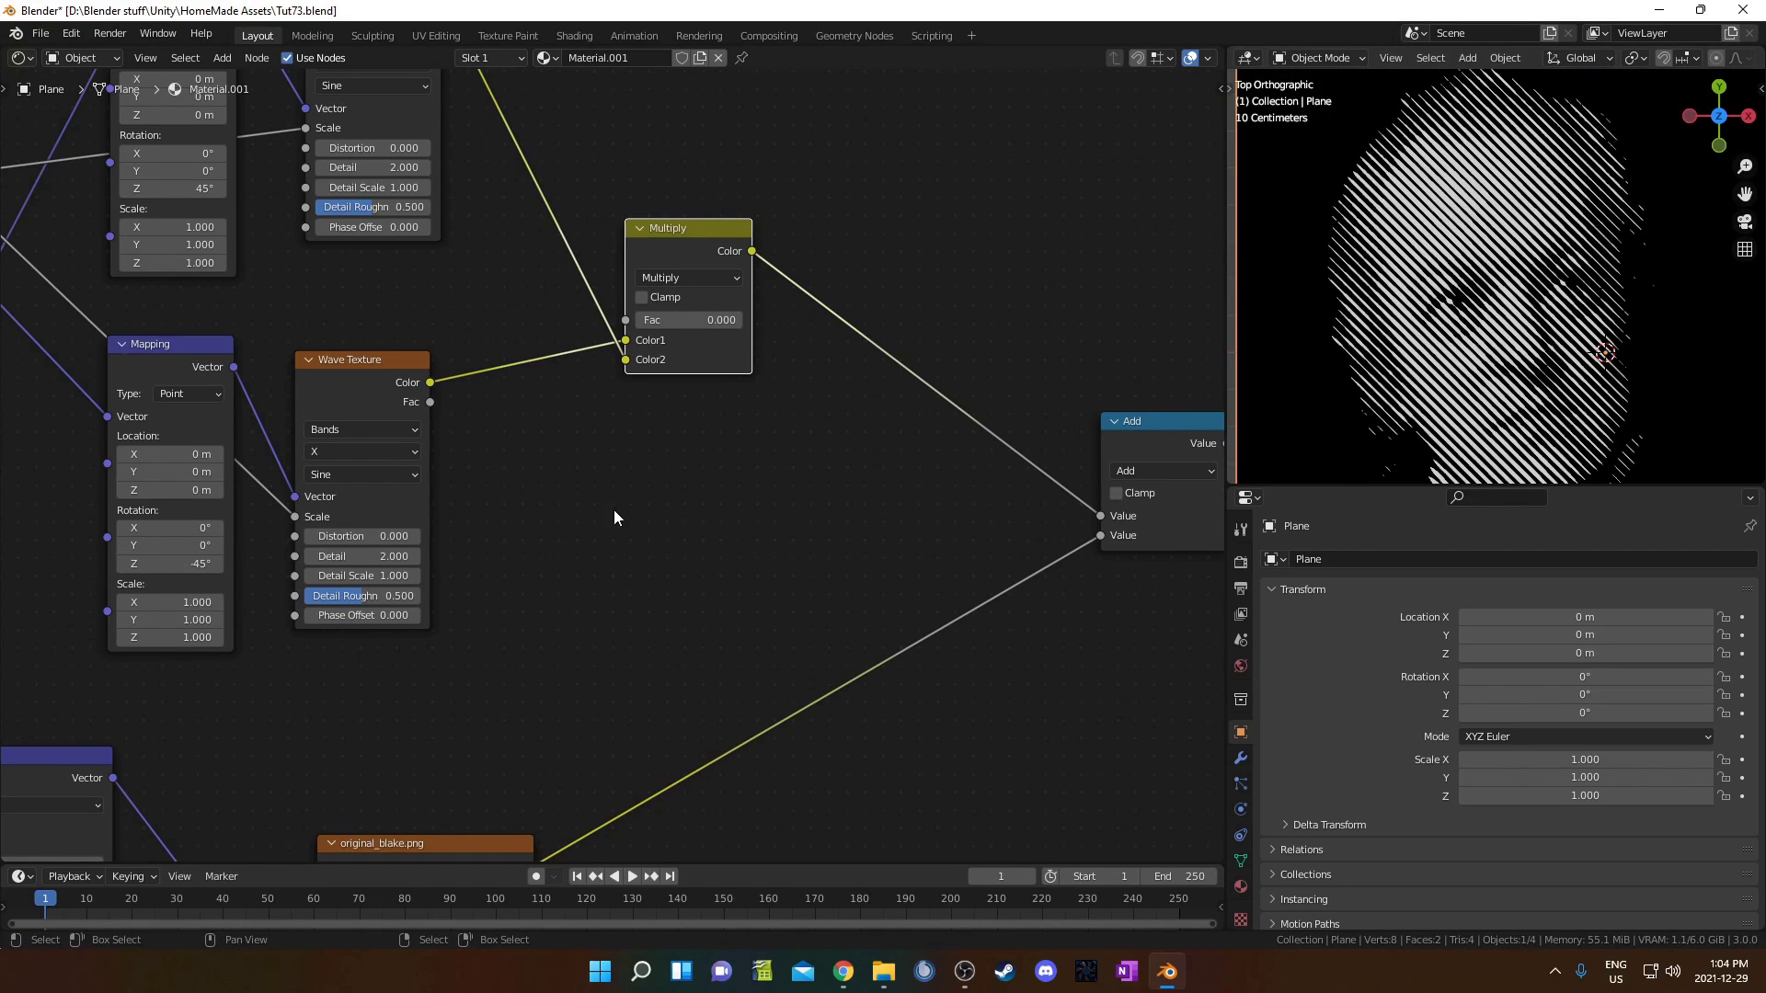
Step: Preview the ColorRamp node's Color output on the plane through the Viewer
scroll(615, 509, "down", 2)
middle_click_drag(615, 509, 463, 420)
middle_click_drag(969, 234, 793, 317)
left_click(863, 246, "ctrl+shift")
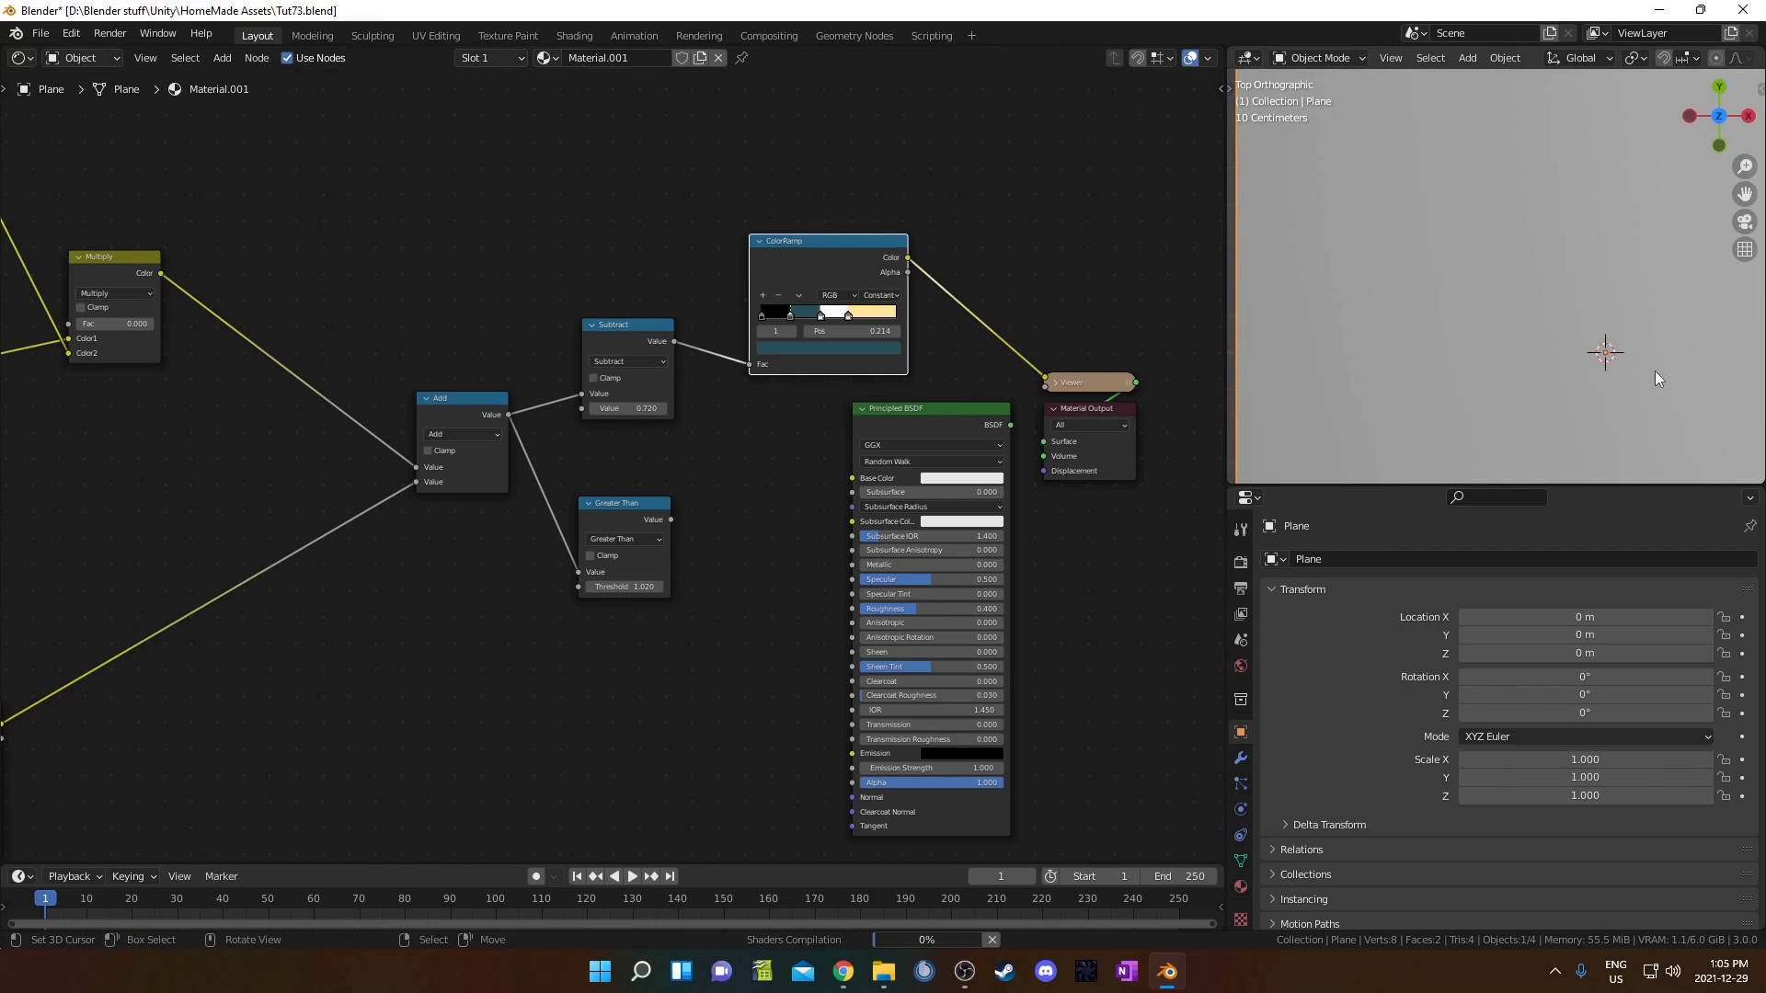
scroll(795, 450, "up", 4)
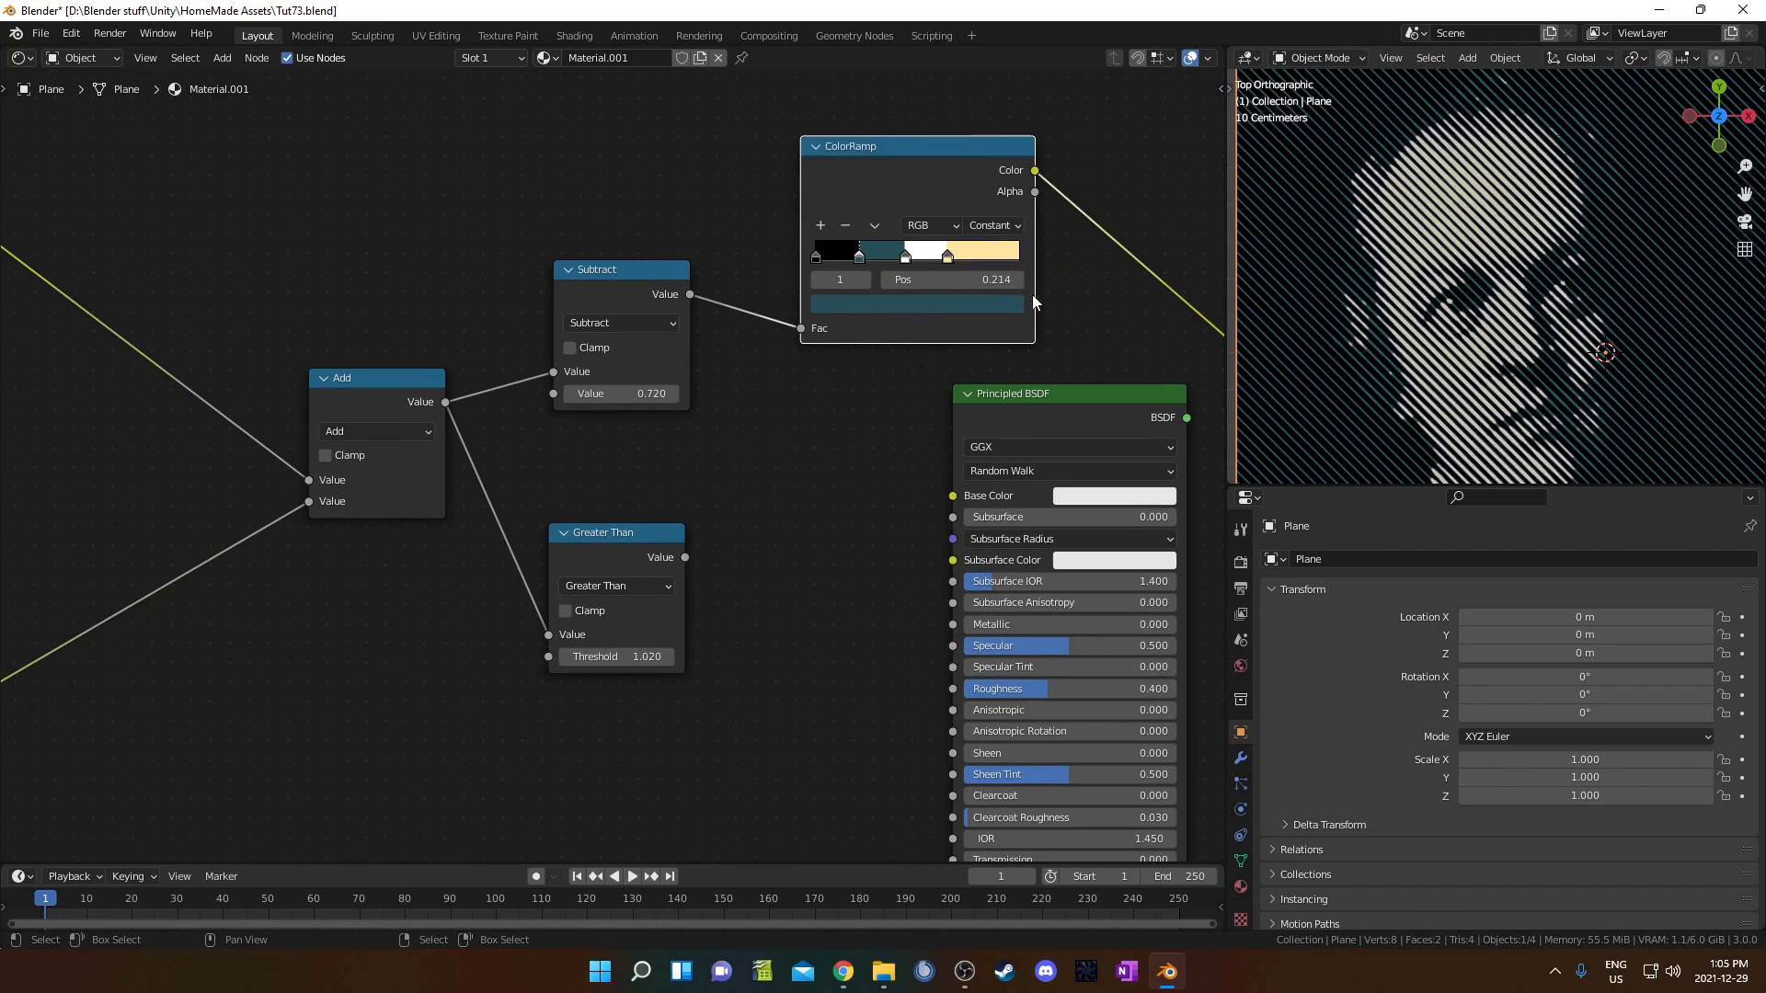
Step: Move the ColorRamp's teal and white stops closer to the cream stop, and place the cream stop at 0.636
left_click_drag(807, 378, 901, 386)
left_click(942, 386)
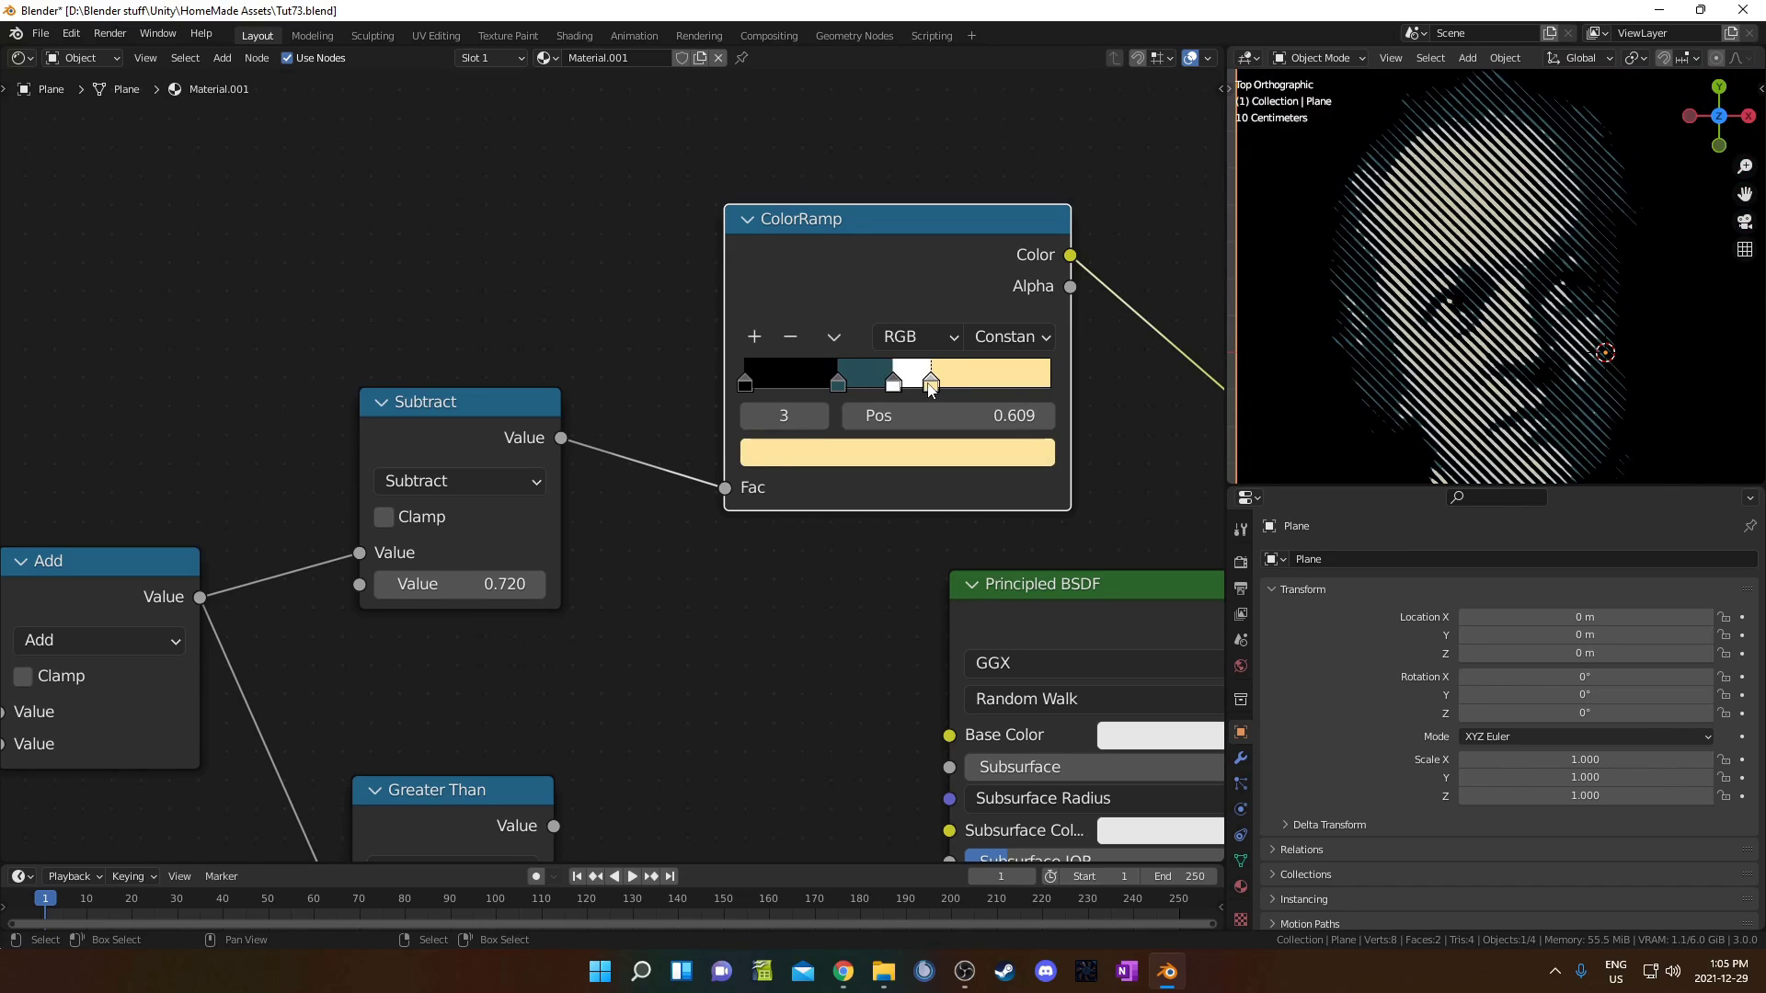
scroll(1571, 304, "up", 6)
scroll(1564, 322, "up", 4)
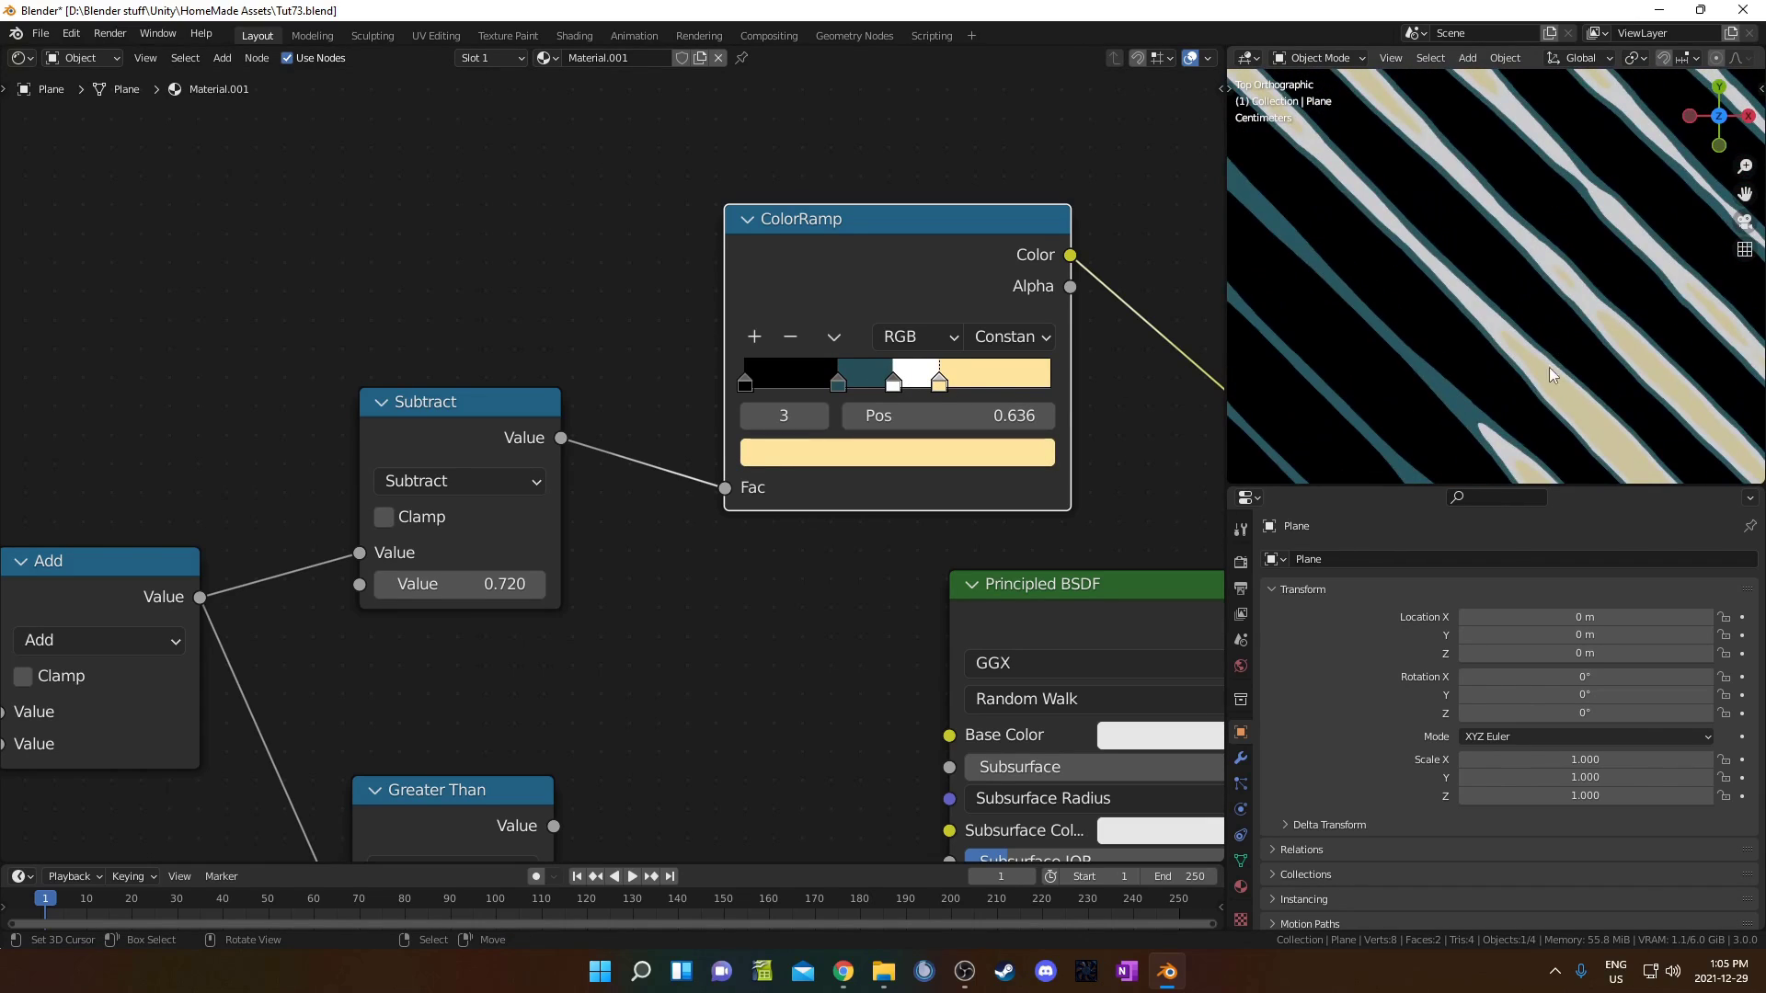
scroll(1514, 333, "down", 3)
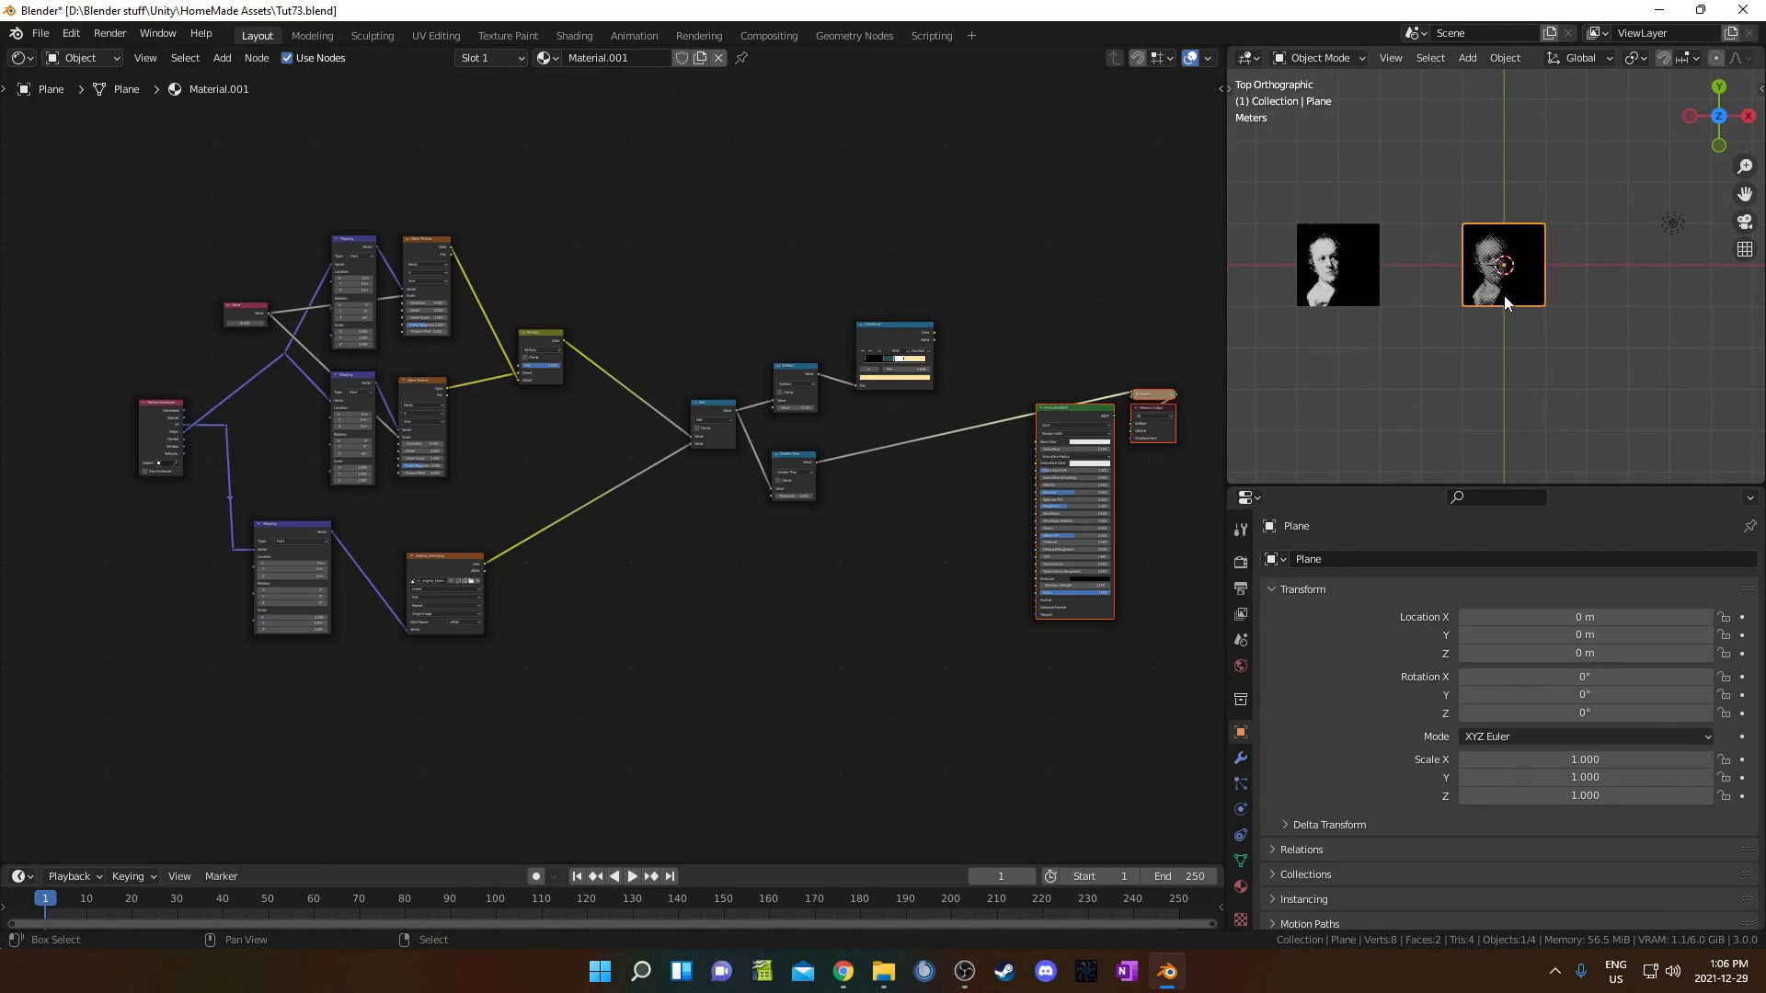
Step: Duplicate the halftone plane to the free side of the original, and give the original plane its own single-user material copy
key("shift+d")
left_click(1683, 316)
left_click(1520, 281)
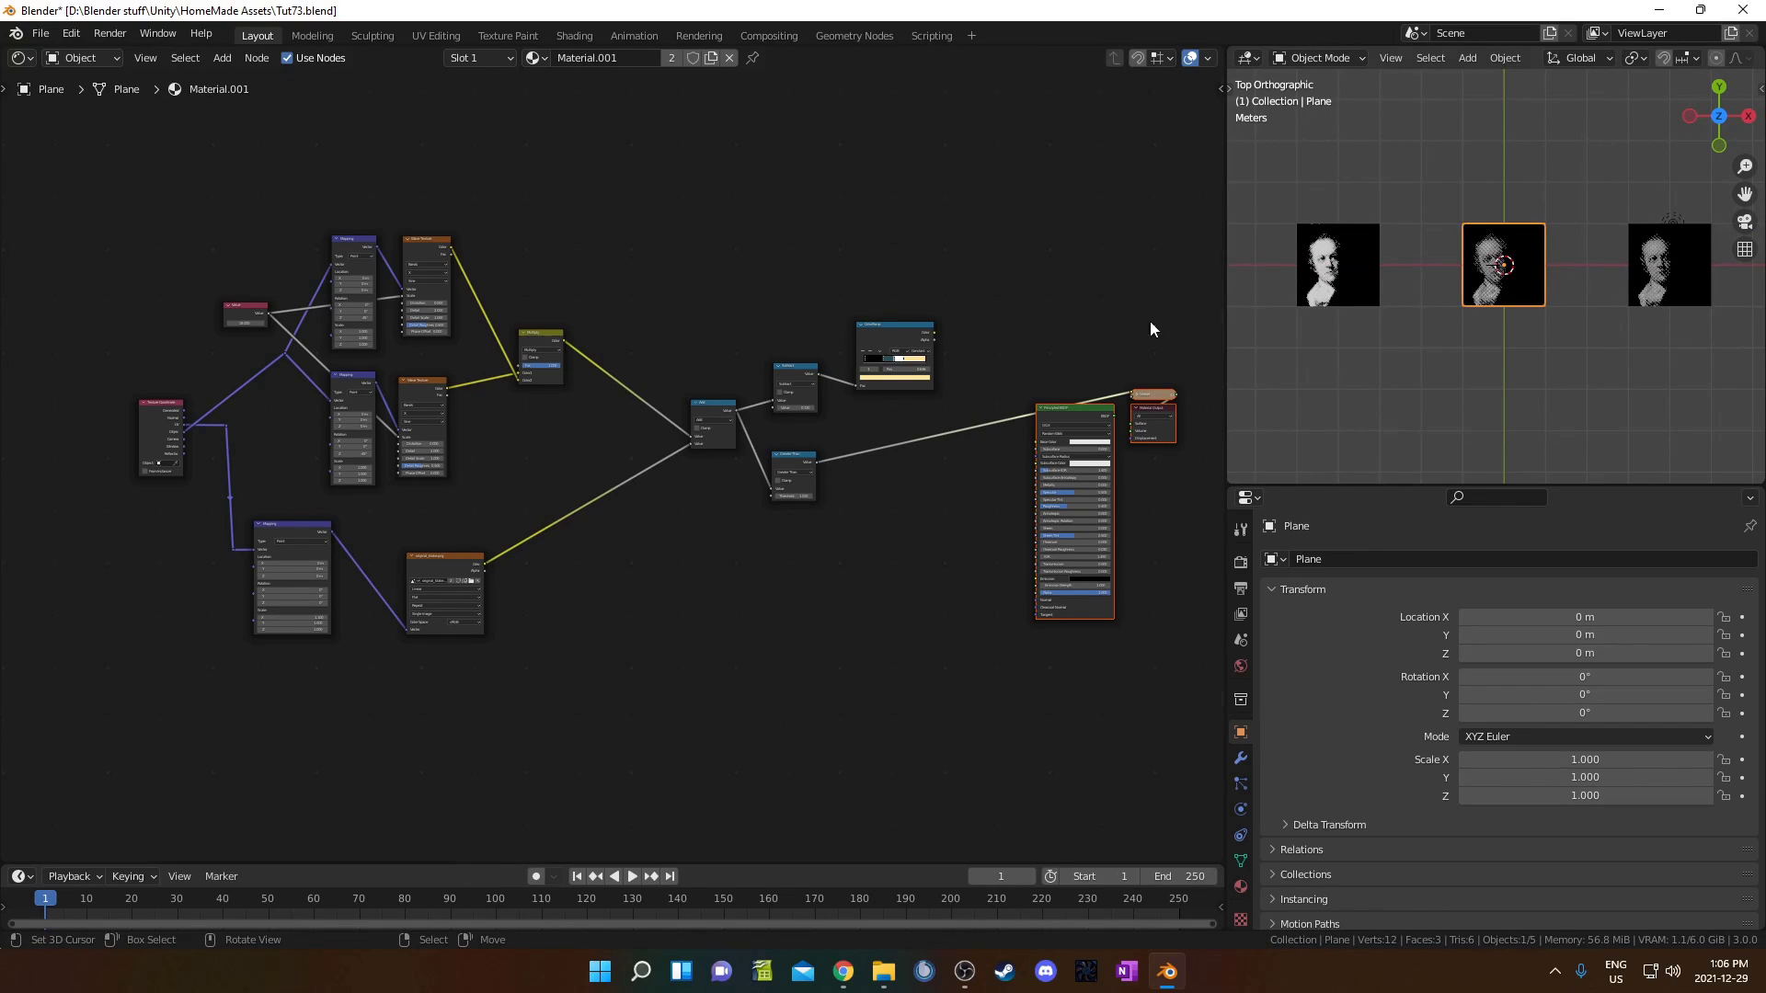
scroll(460, 415, "down", 1)
scroll(572, 345, "up", 3)
middle_click_drag(426, 444, 548, 506)
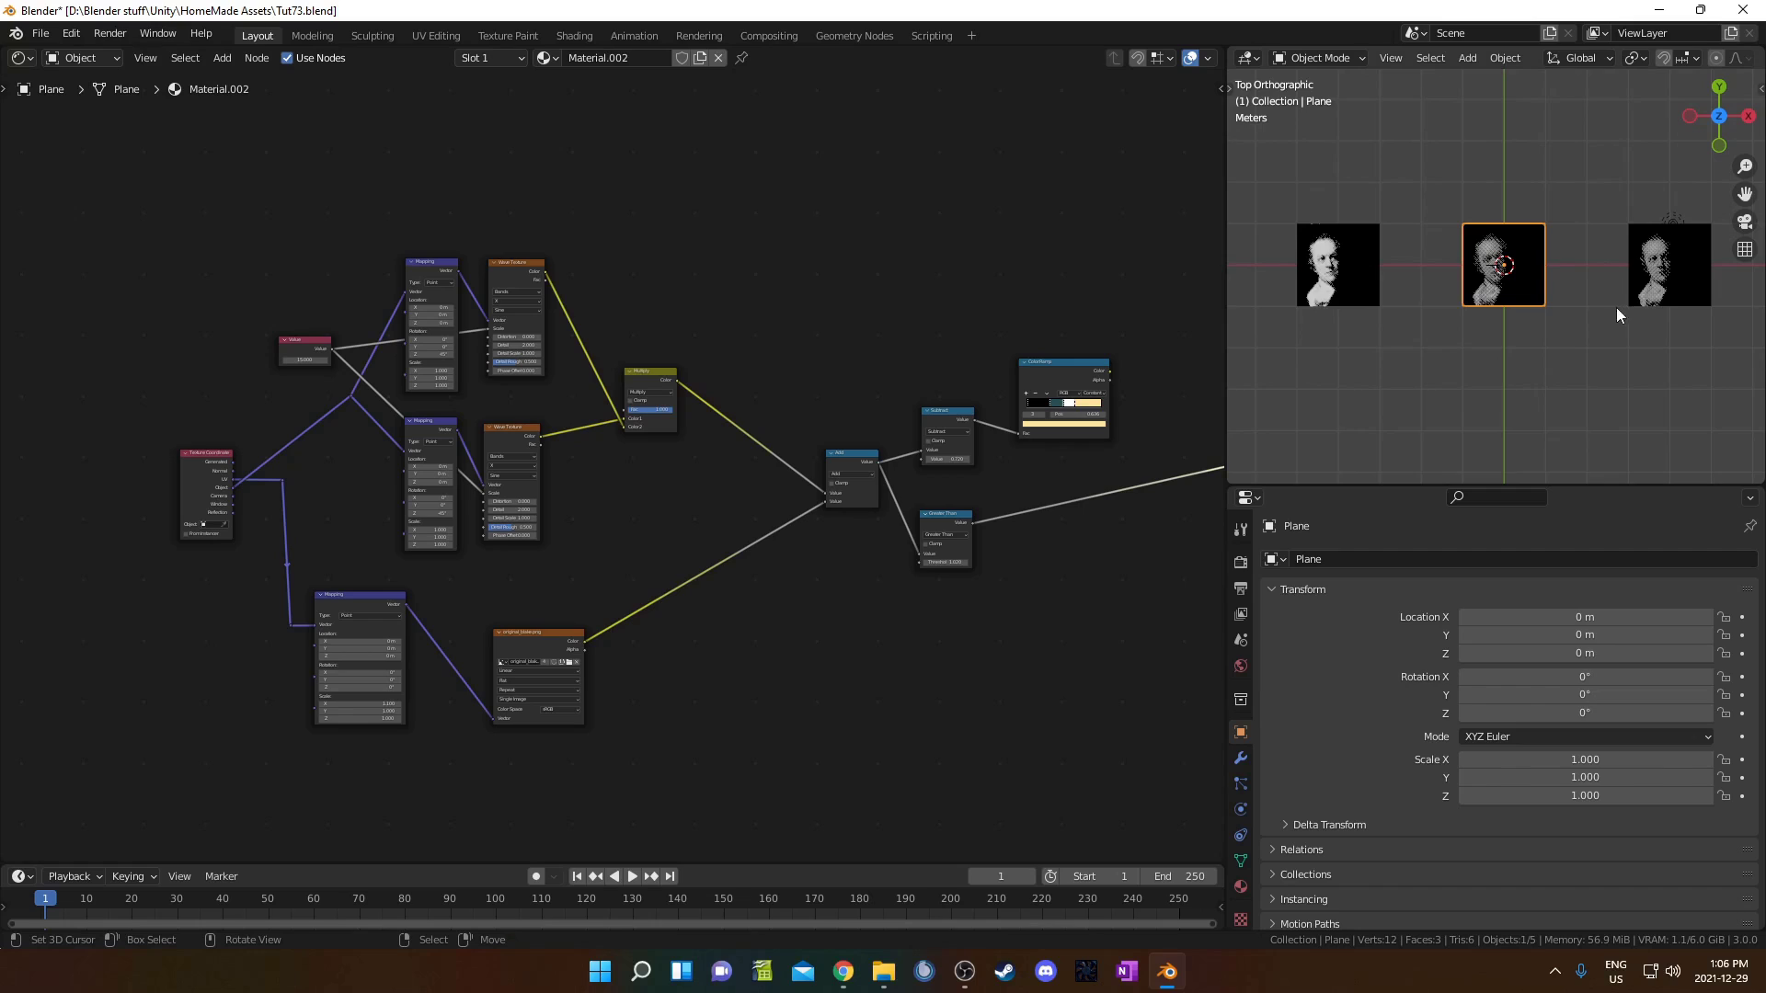
Step: Delete the Value, both wave Mapping, both Wave Texture and Multiply nodes, and move the remaining coordinate, Mapping and image nodes farther from Add
left_click_drag(290, 197, 711, 450)
key("x")
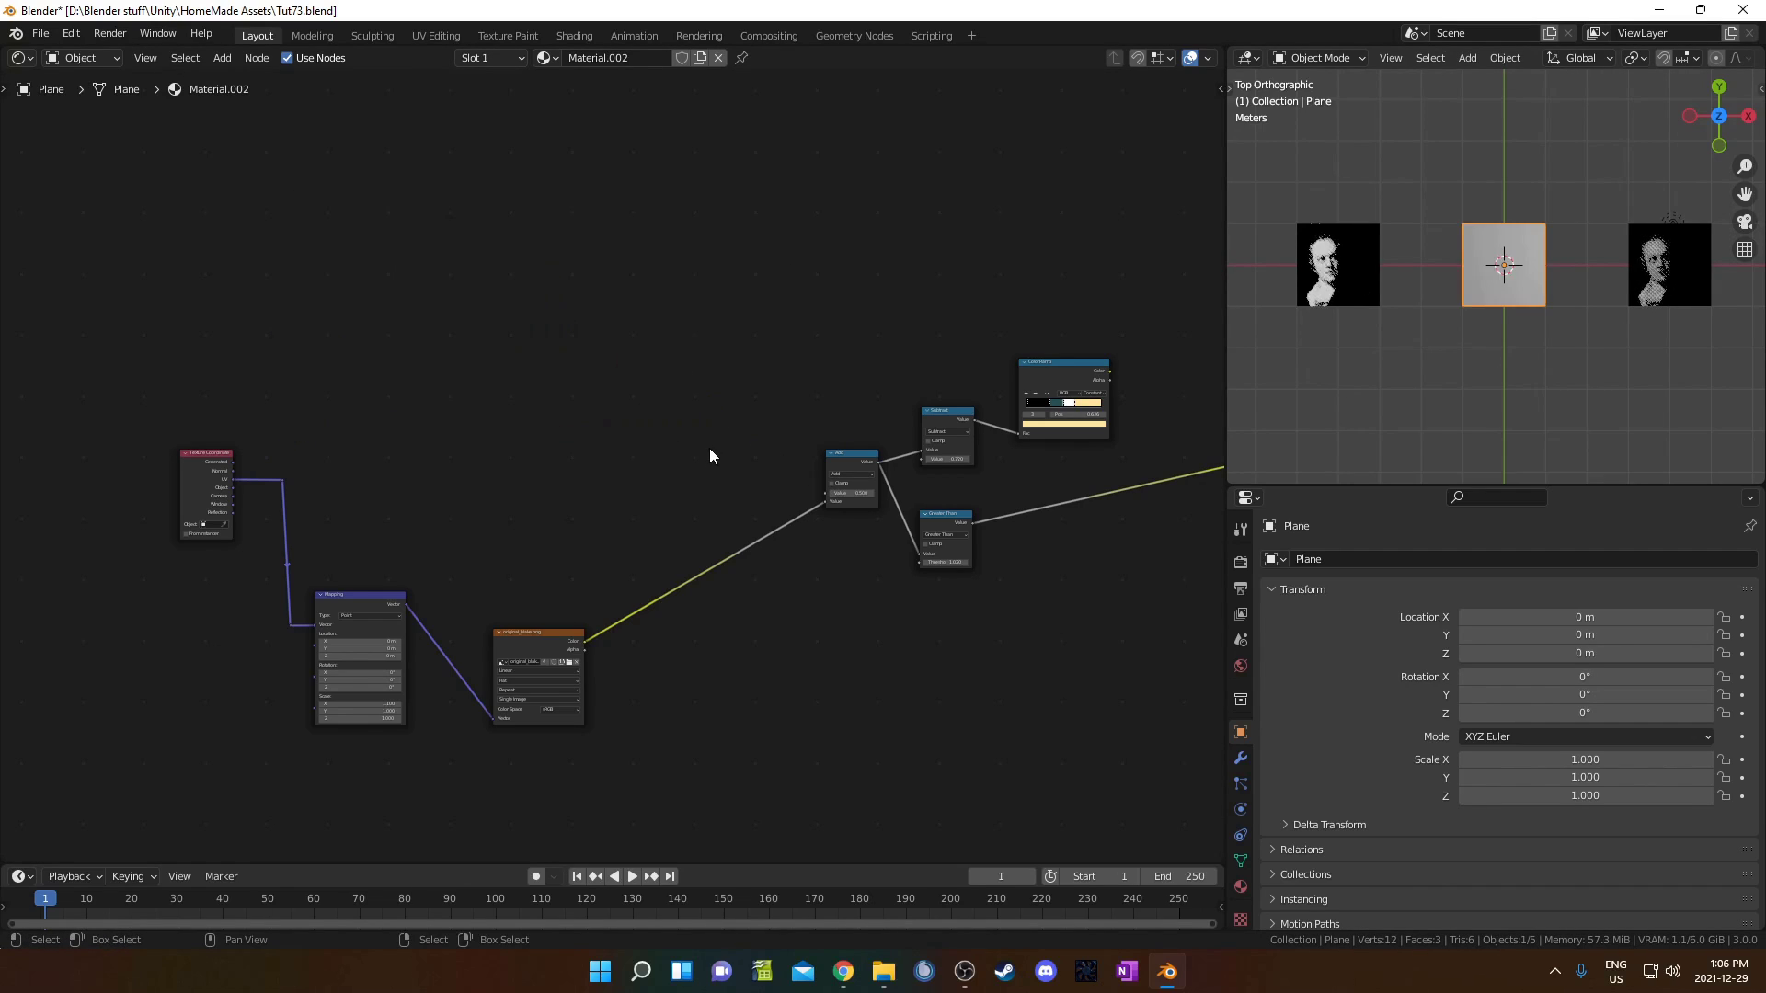
scroll(760, 467, "down", 2)
left_click_drag(193, 246, 689, 696)
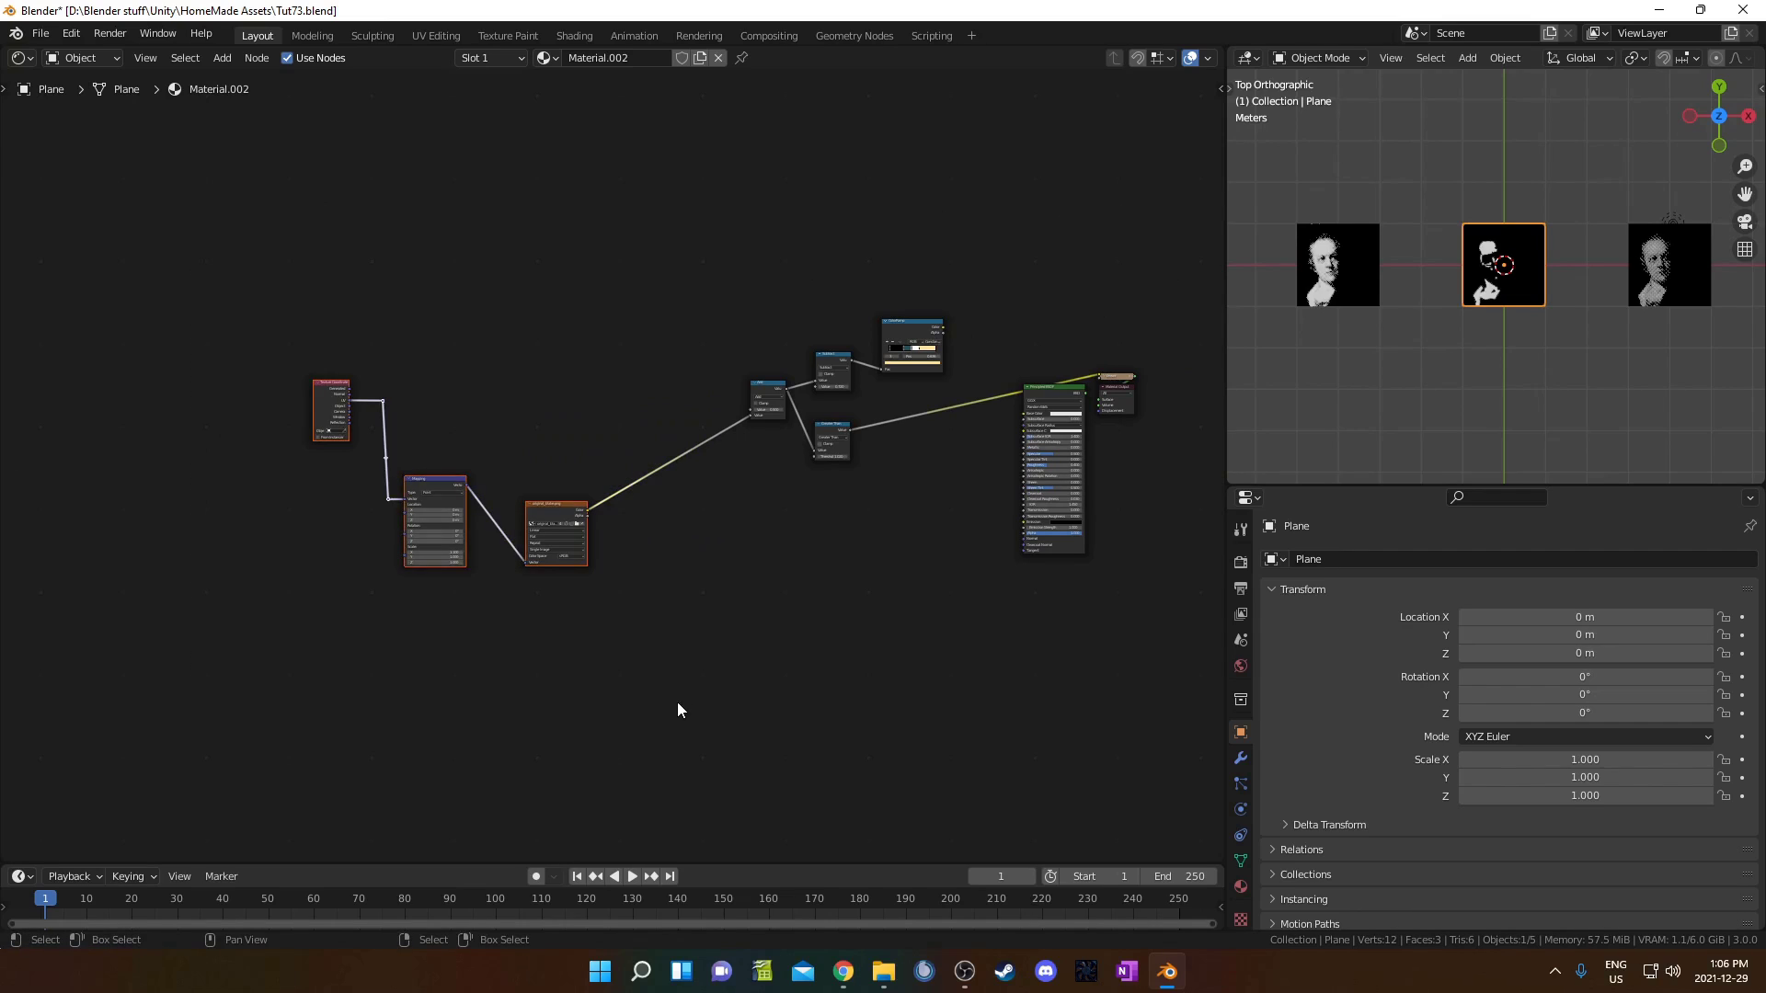
key("g")
left_click(374, 765)
Step: Insert a reroute point on the image-to-Add link and move it below the Add node
middle_click_drag(519, 419, 642, 462)
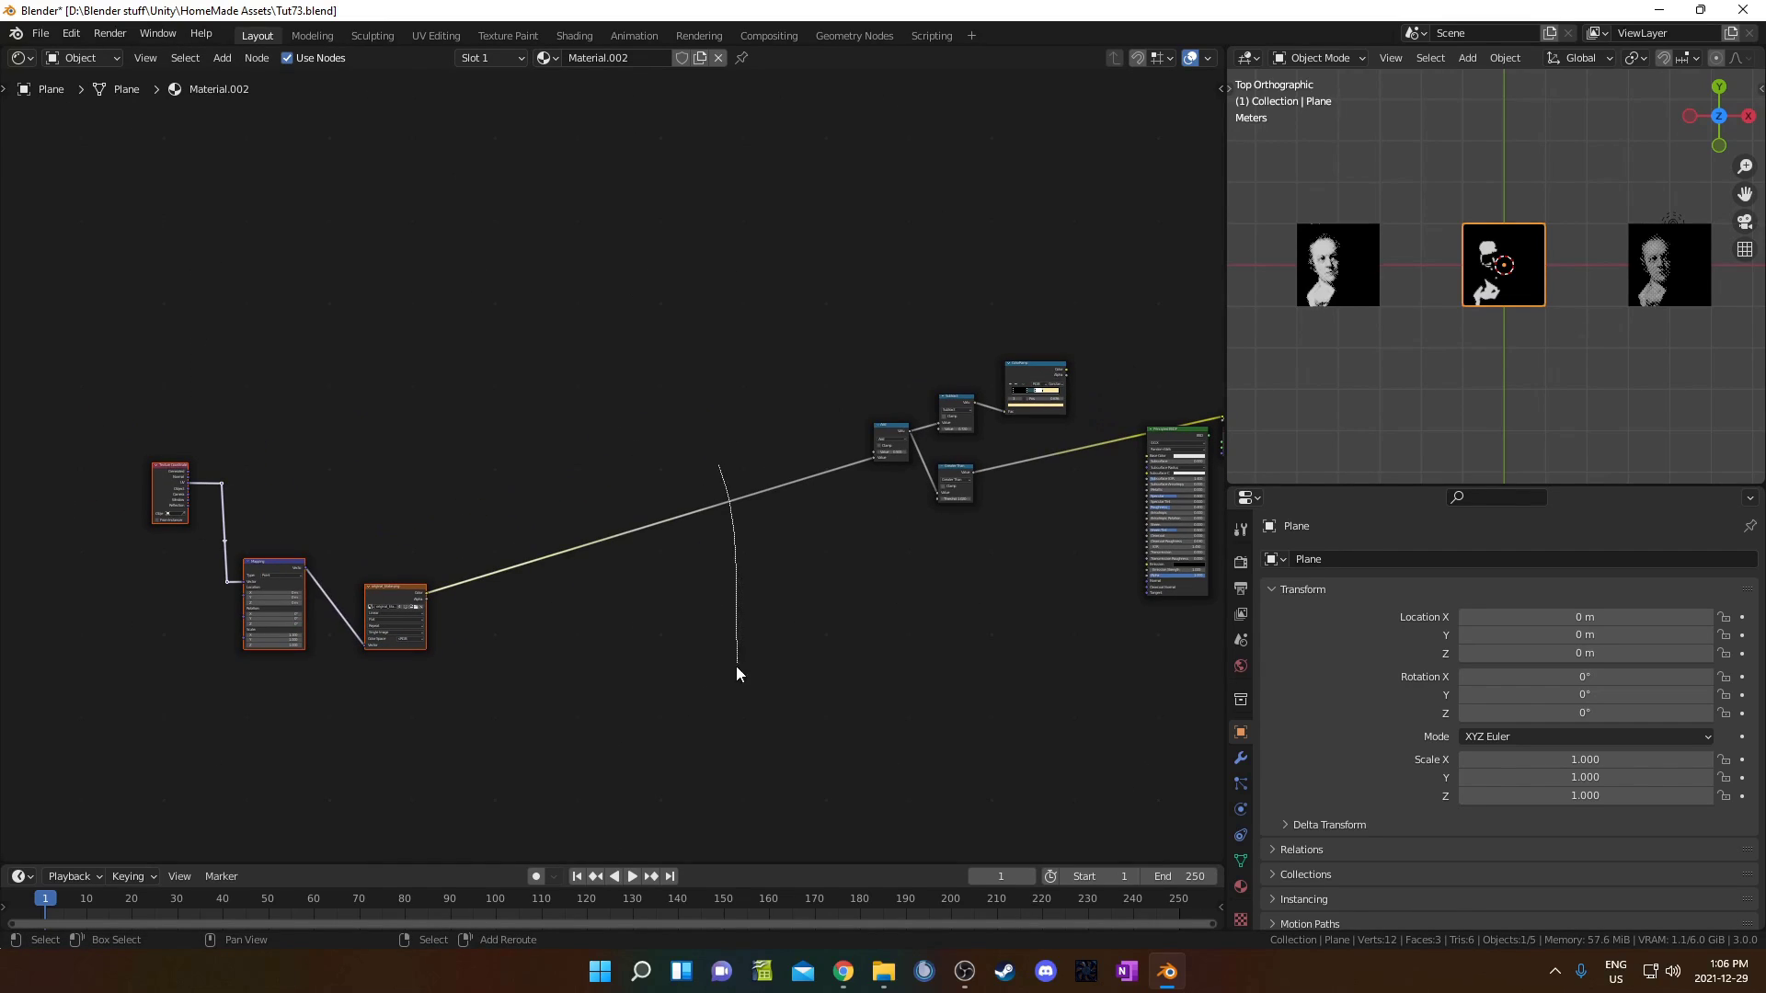
right_click_drag(736, 666, 736, 666, "shift")
key("g")
left_click(714, 609)
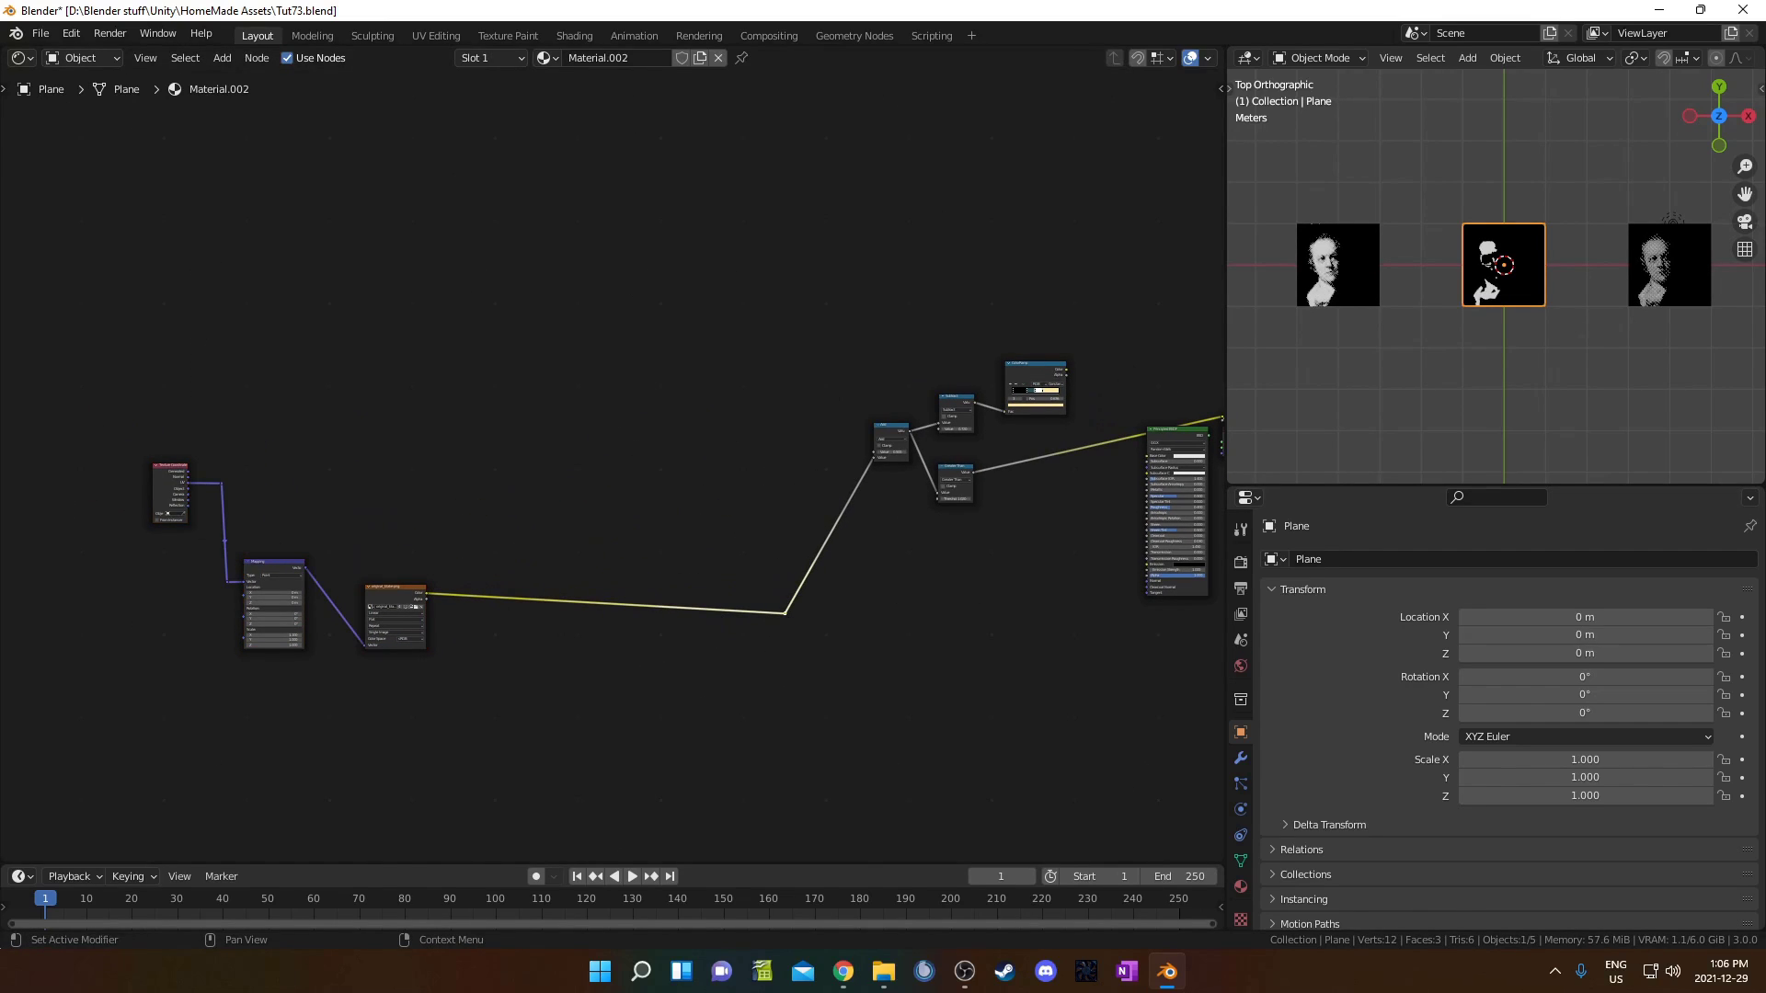
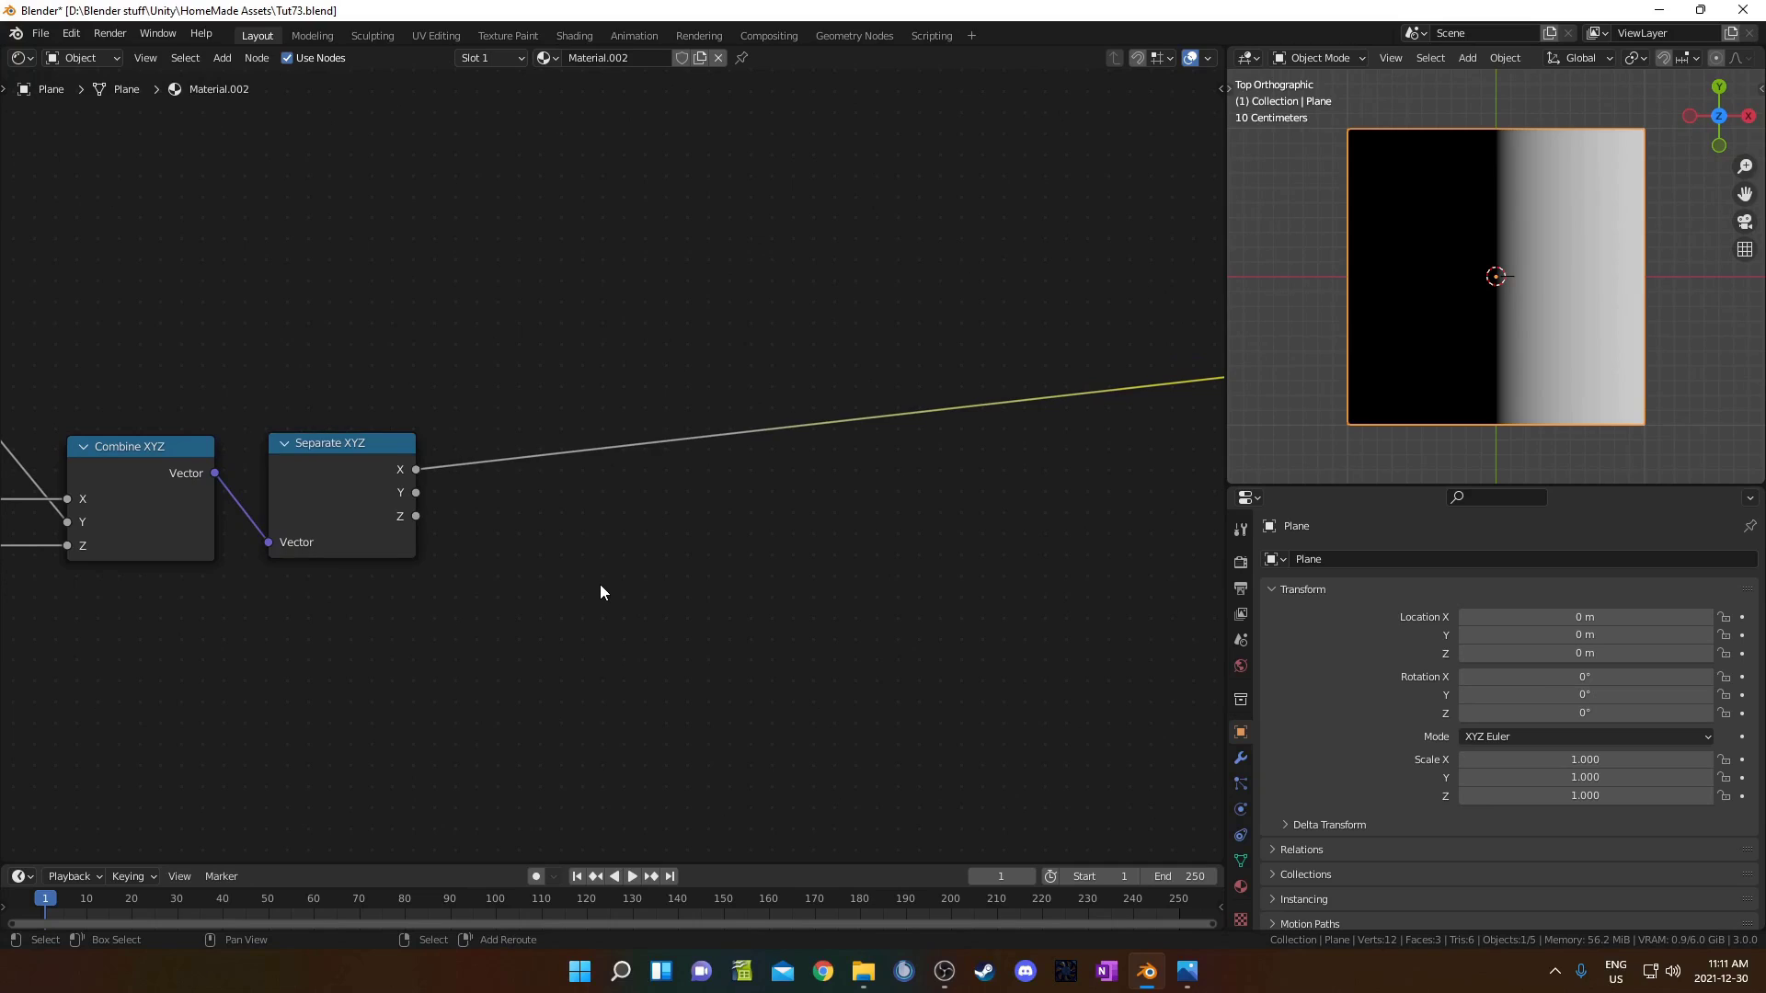
Step: Insert a Math node set to Add on the link from Separate XYZ's X output
type("math")
key("Return")
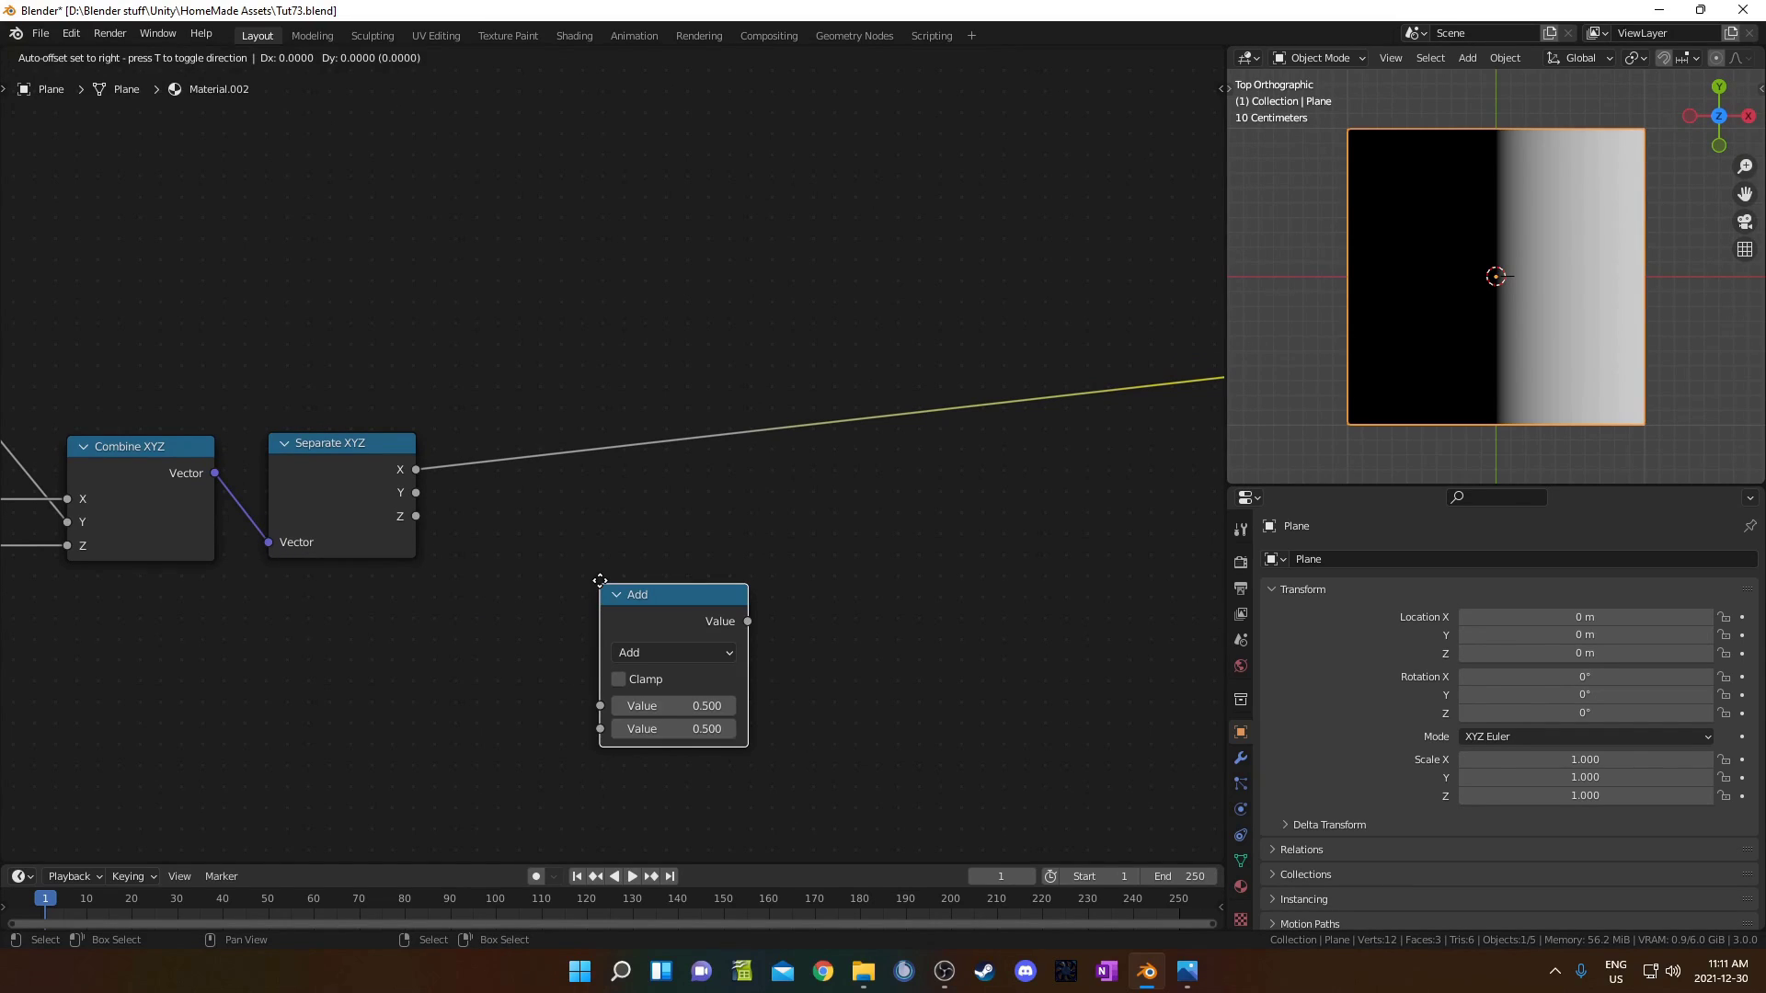
left_click(530, 346)
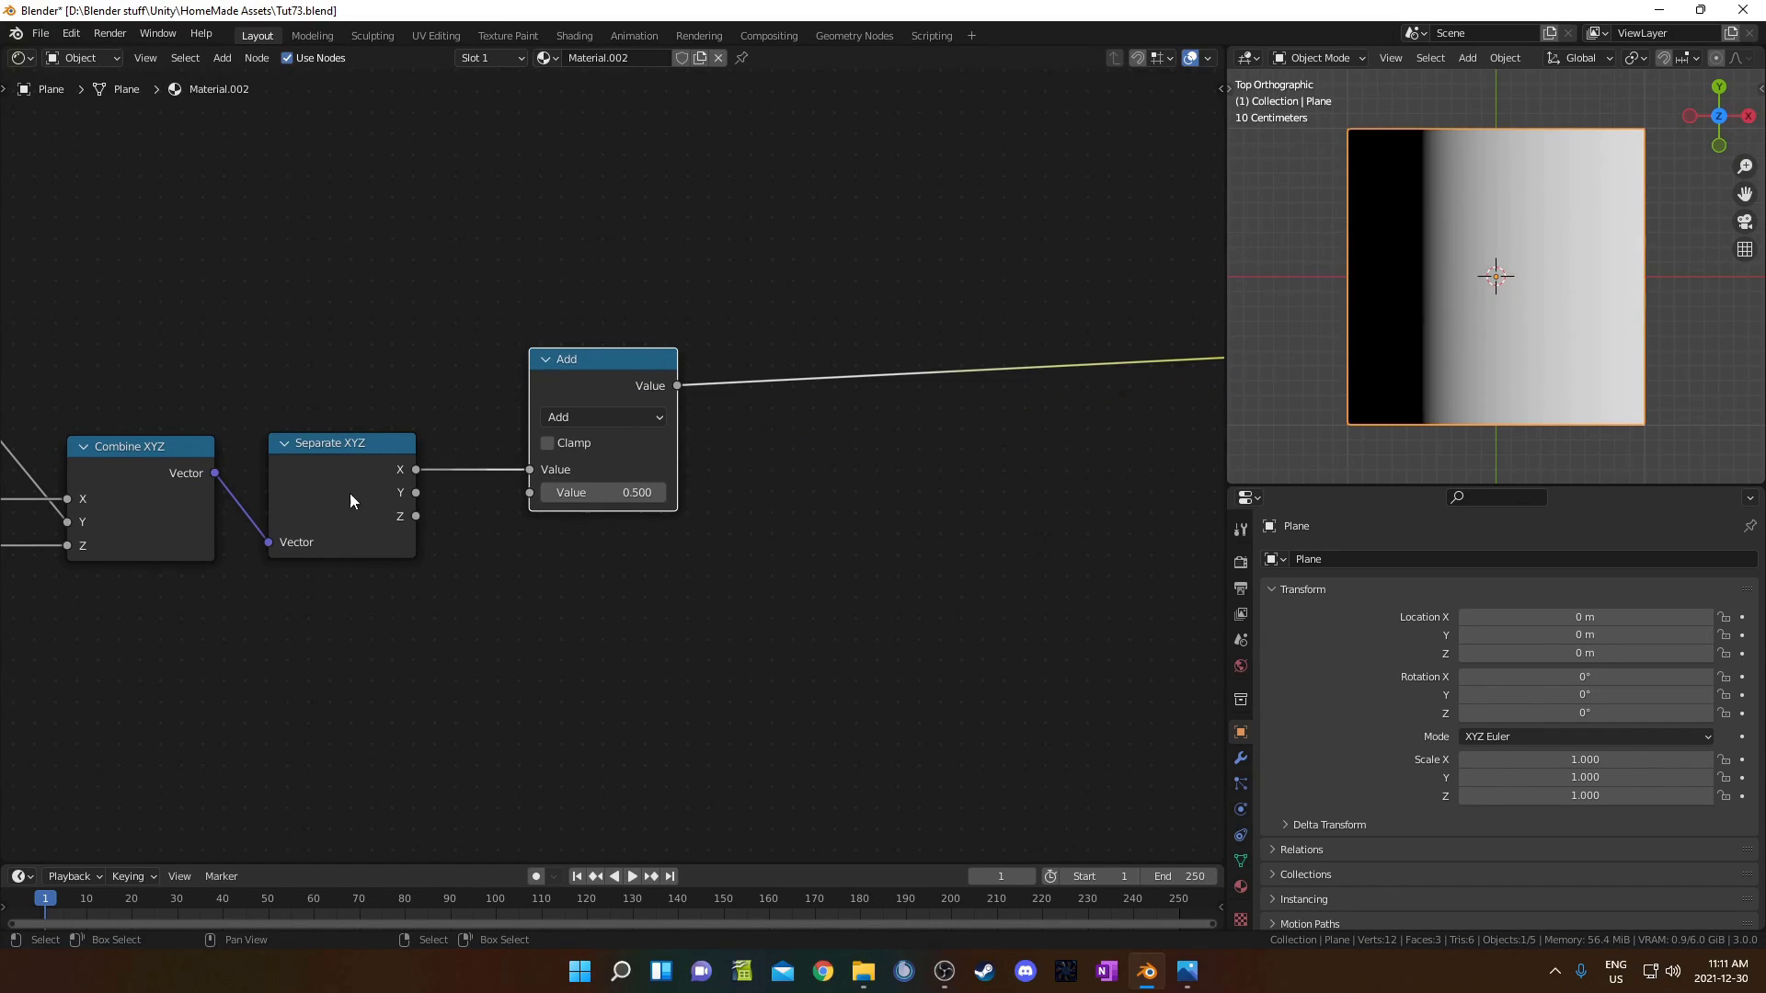
left_click_drag(605, 364, 581, 329)
scroll(622, 472, "up", 1)
Step: Set the new Add node's second value to 1.000 and move it up, clear of Separate XYZ
left_click(603, 453)
type("1")
key("Return")
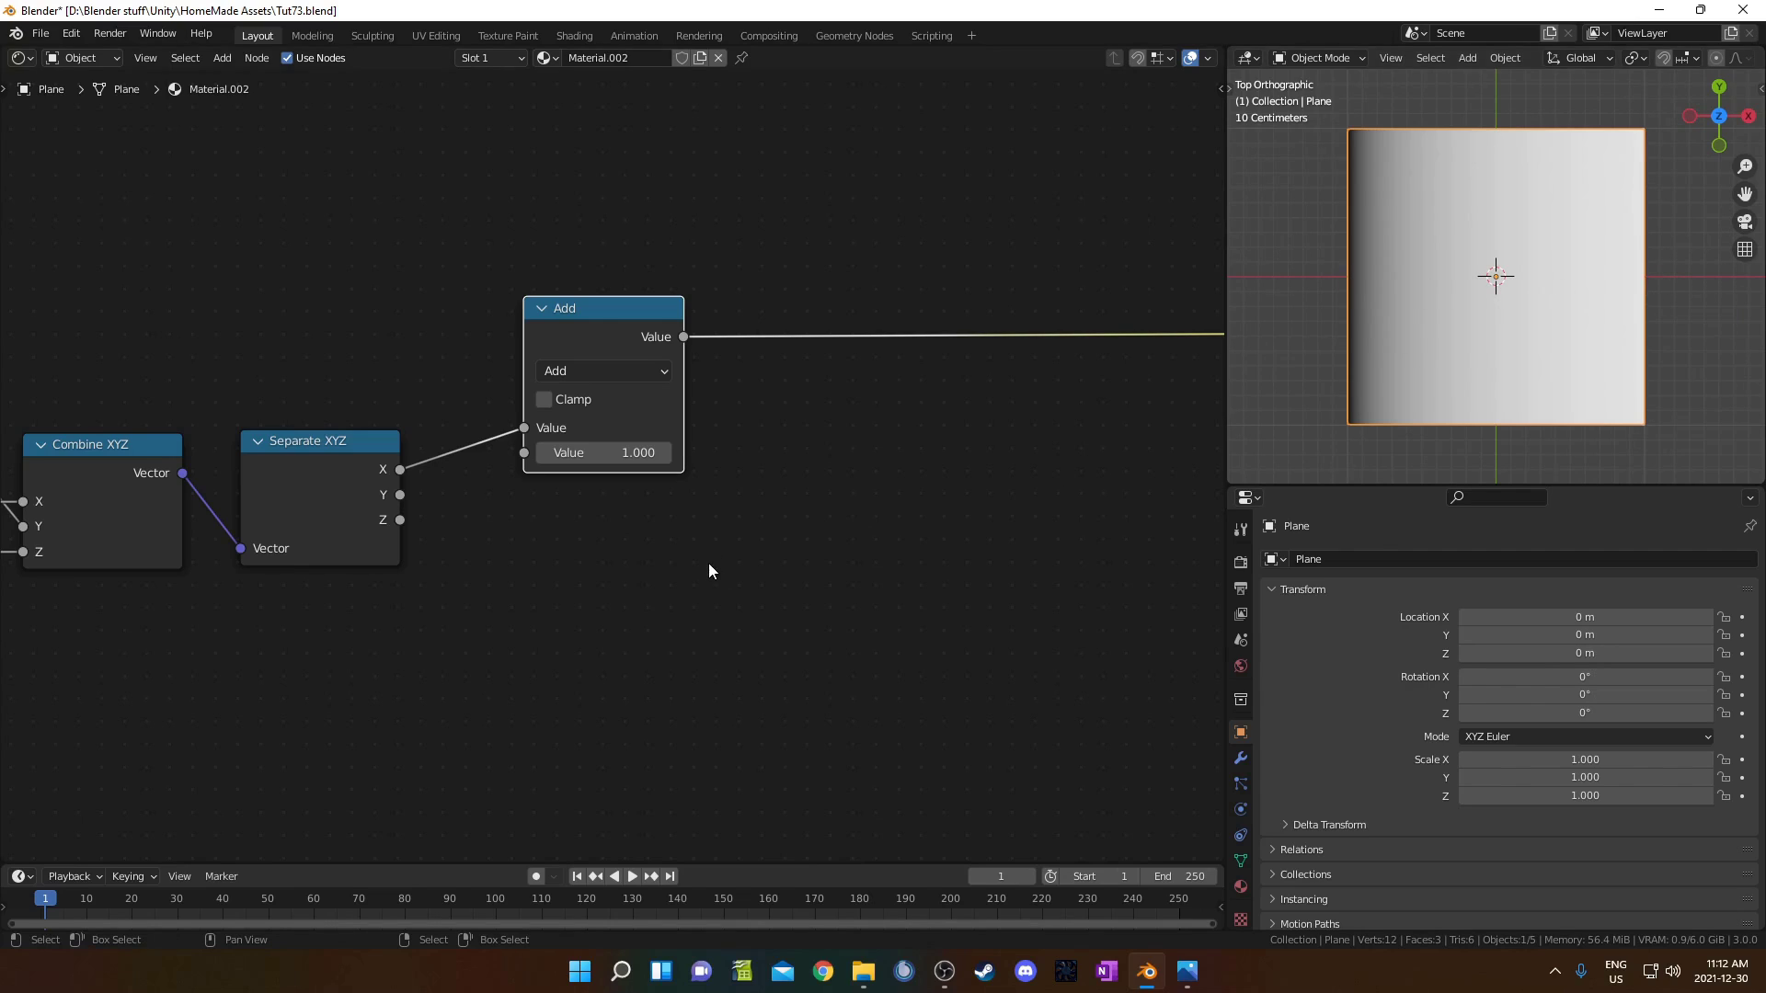
scroll(714, 570, "up", 1)
middle_click_drag(478, 312, 477, 442)
left_click_drag(600, 432, 568, 349)
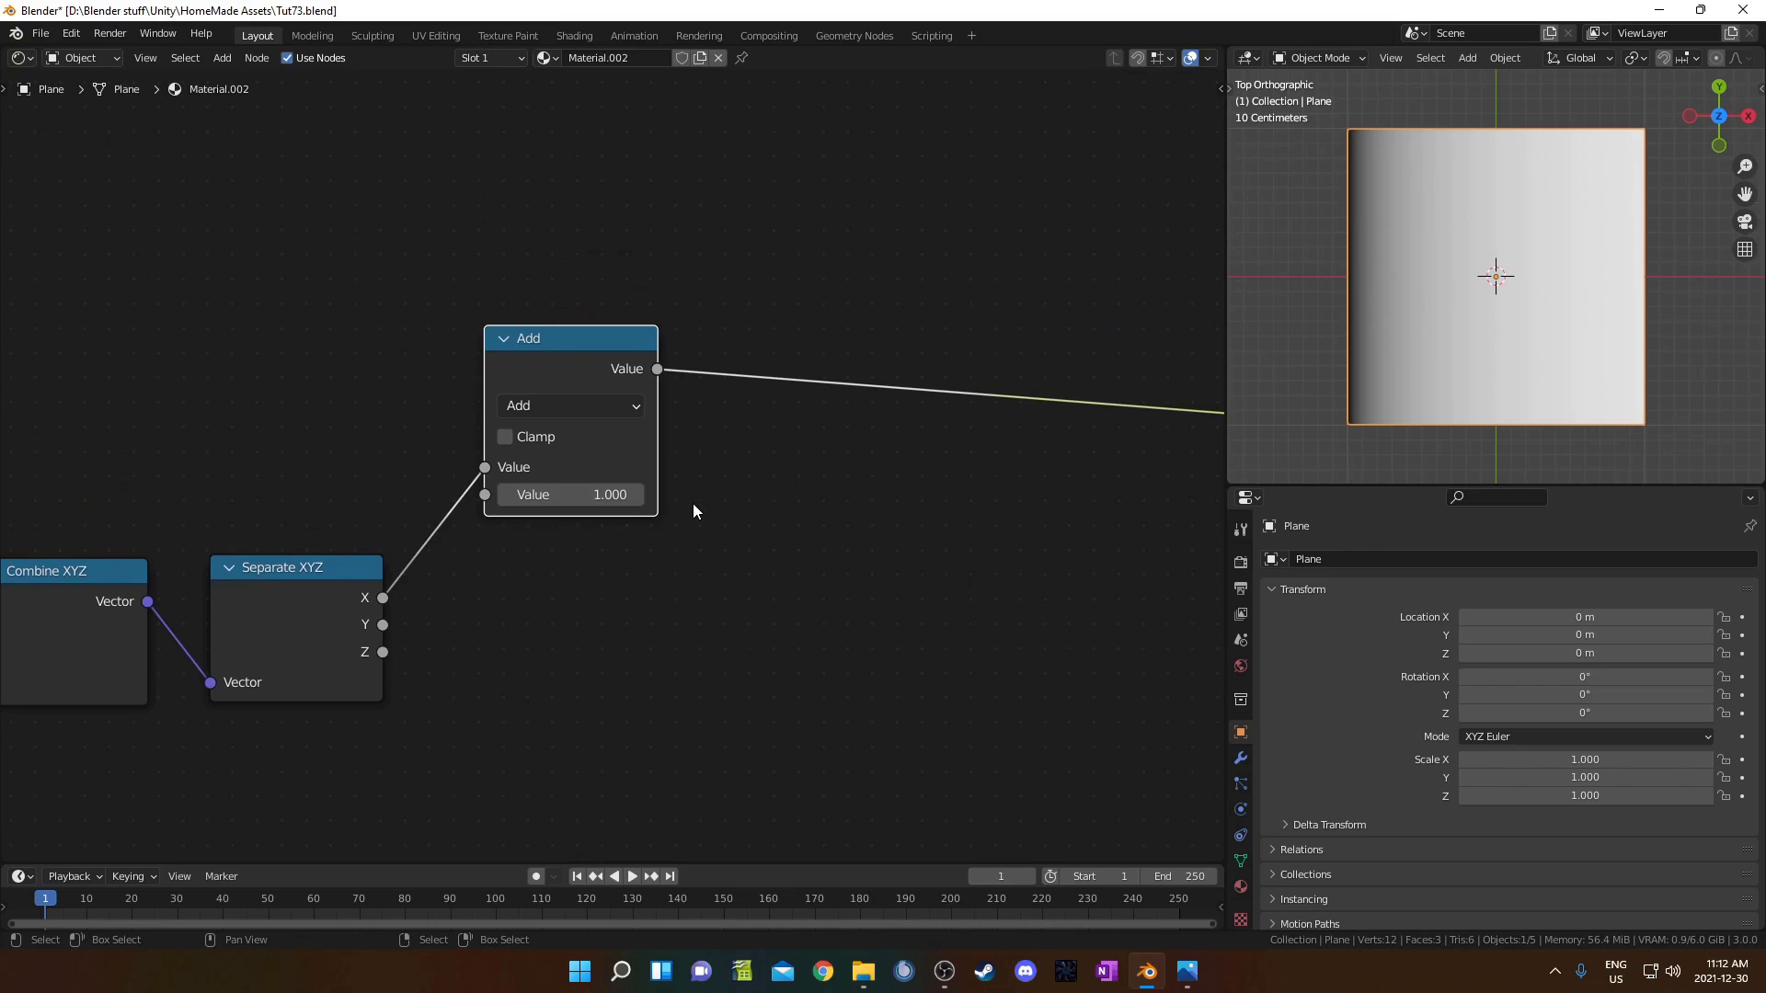
Step: Duplicate the Add node onto its outgoing link, switch the copy to Absolute and move it next to Add
middle_click_drag(693, 501, 638, 544)
key("shift+d")
left_click(708, 390)
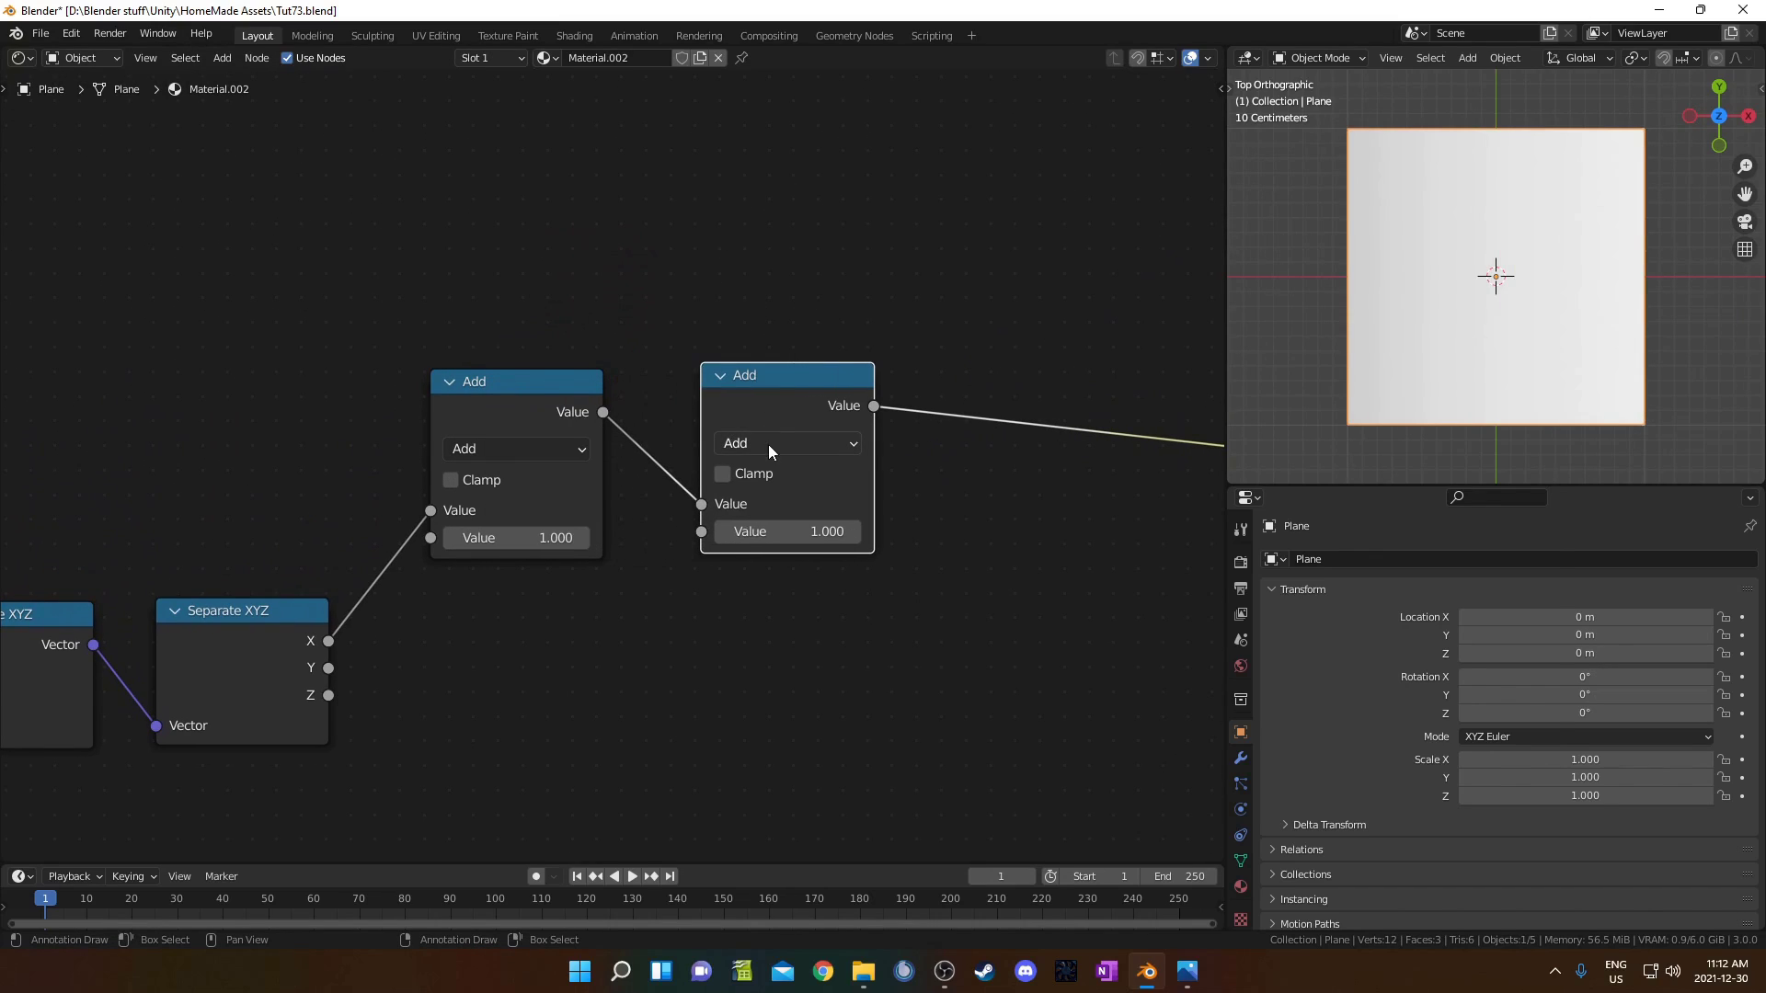
left_click(767, 443)
left_click(768, 635)
left_click_drag(778, 378, 709, 383)
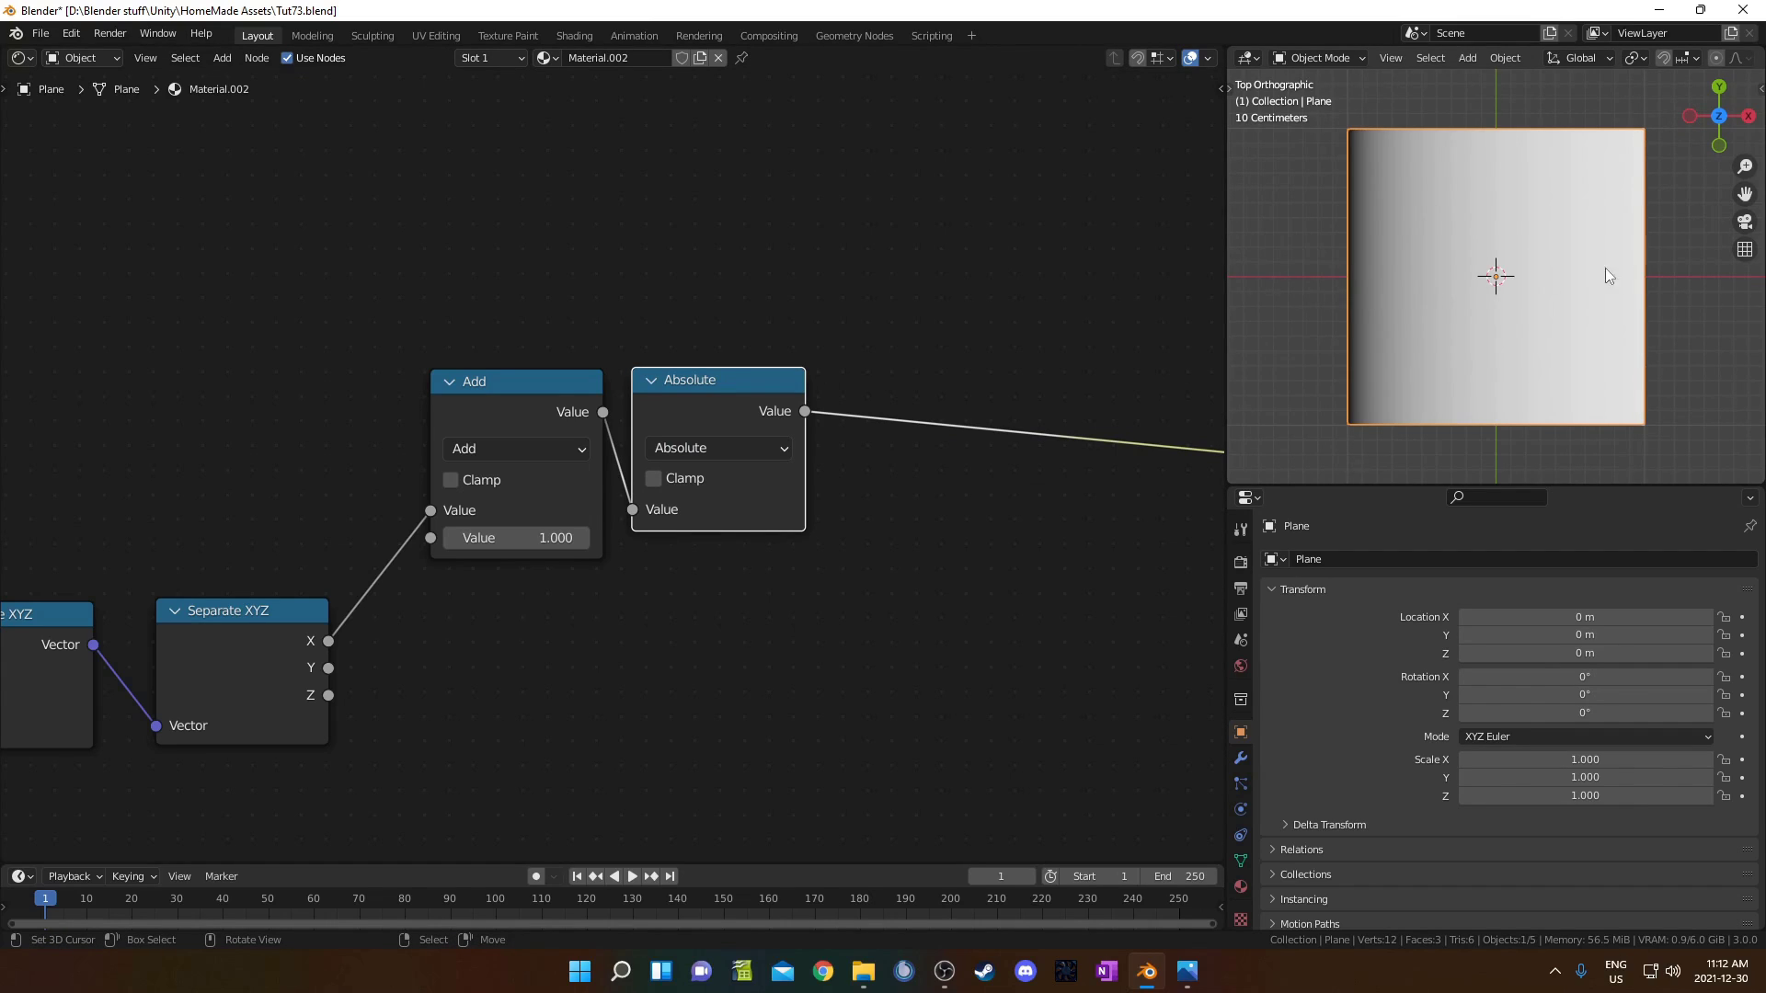
Step: Try enlarging the plane's mesh in Edit Mode to check the Absolute gradient over a larger area
scroll(1305, 312, "down", 4)
key("Tab")
key("s")
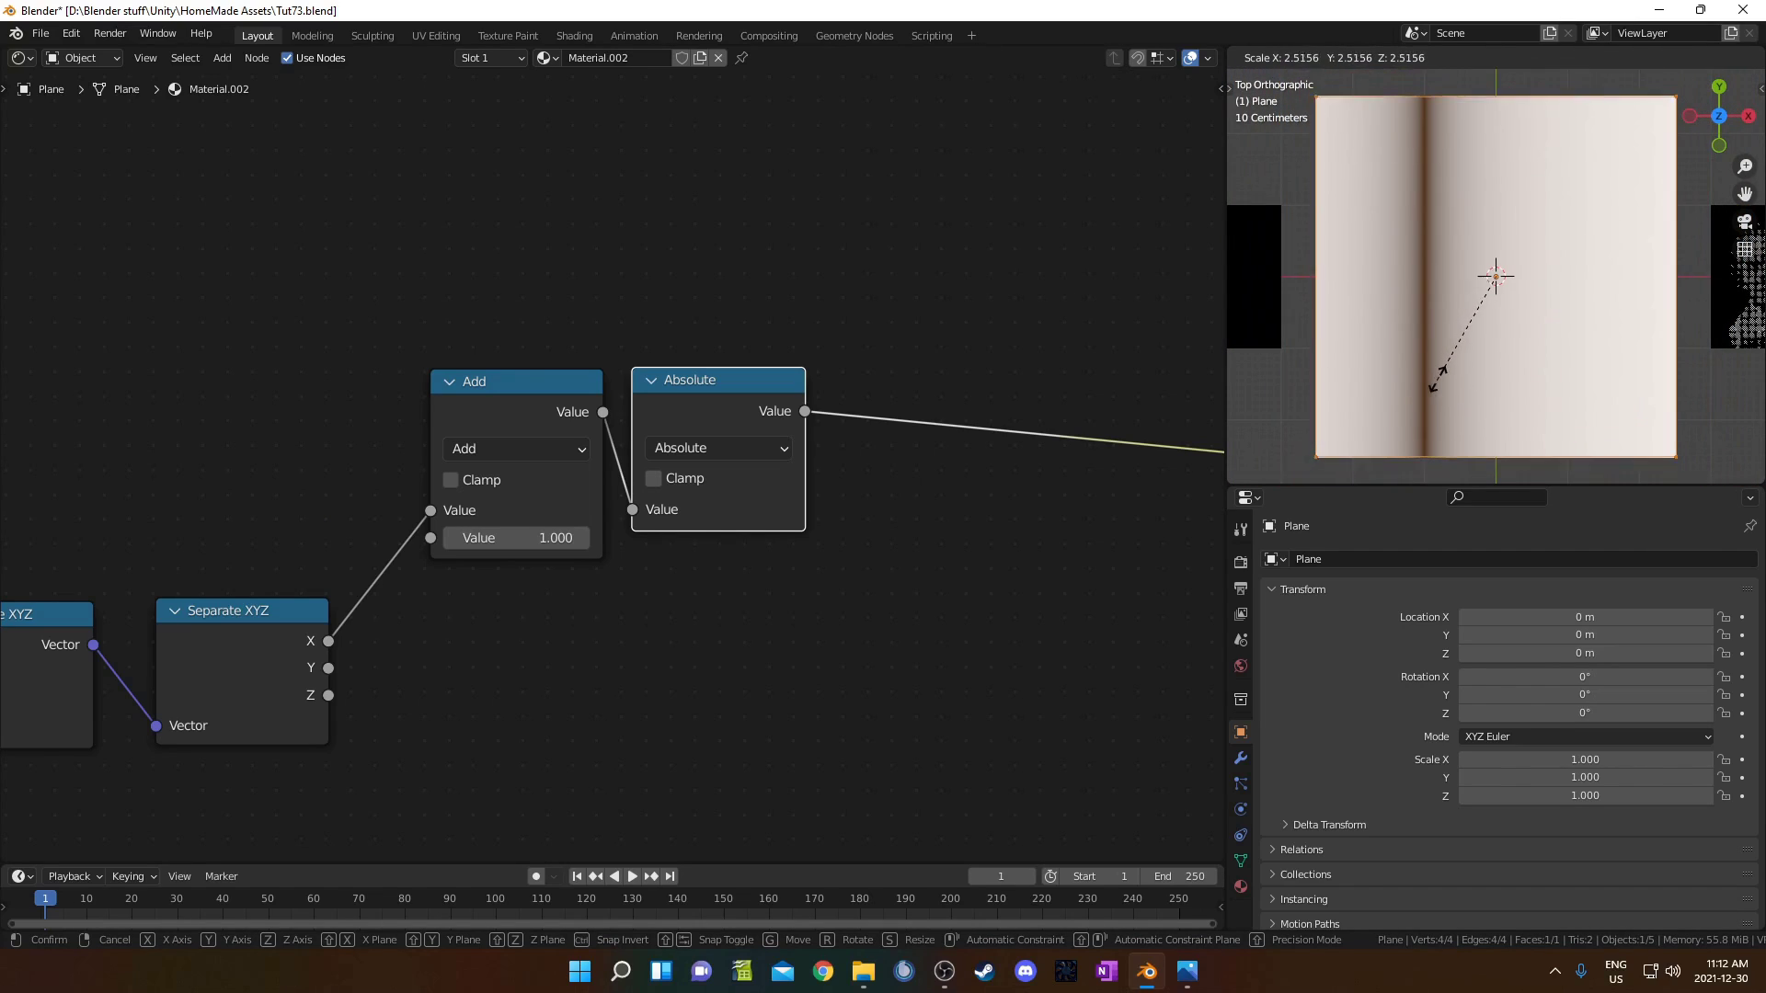
right_click(1437, 380)
scroll(1446, 394, "up", 5)
key("Tab")
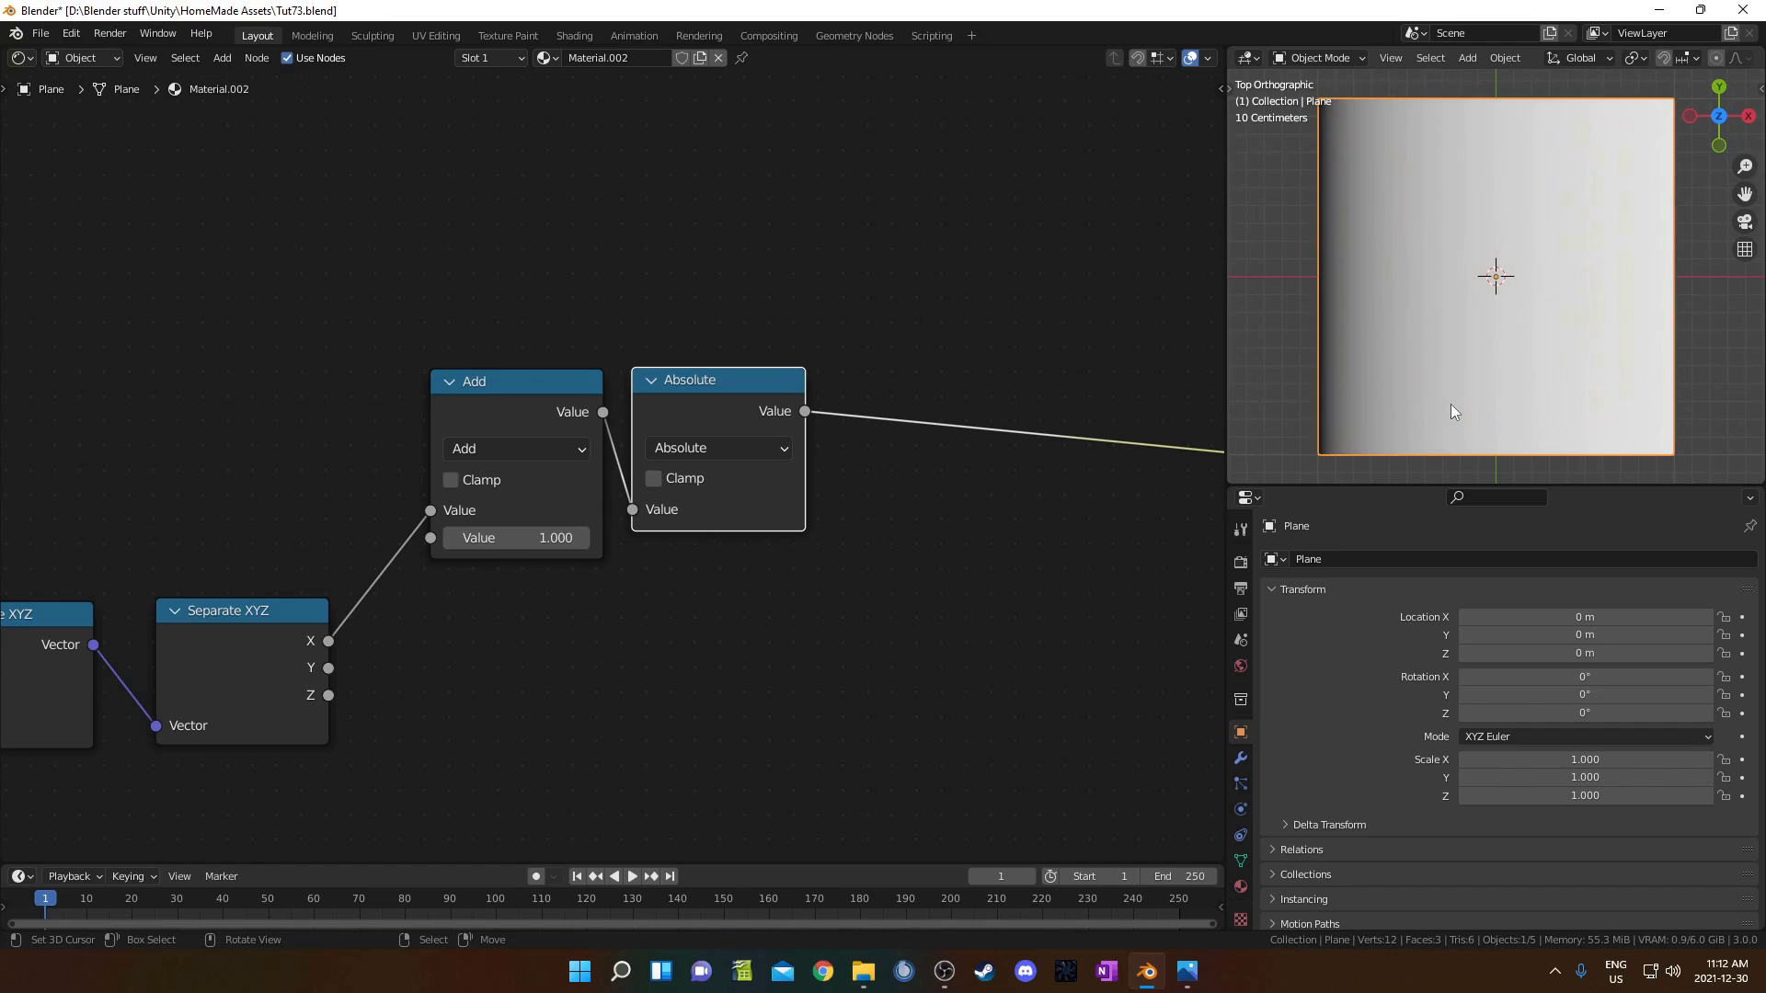
Step: Insert another Math node on the link after the Absolute node and move it close to Absolute
middle_click_drag(973, 514, 837, 509)
key("shift+a")
left_click(837, 510)
type("add")
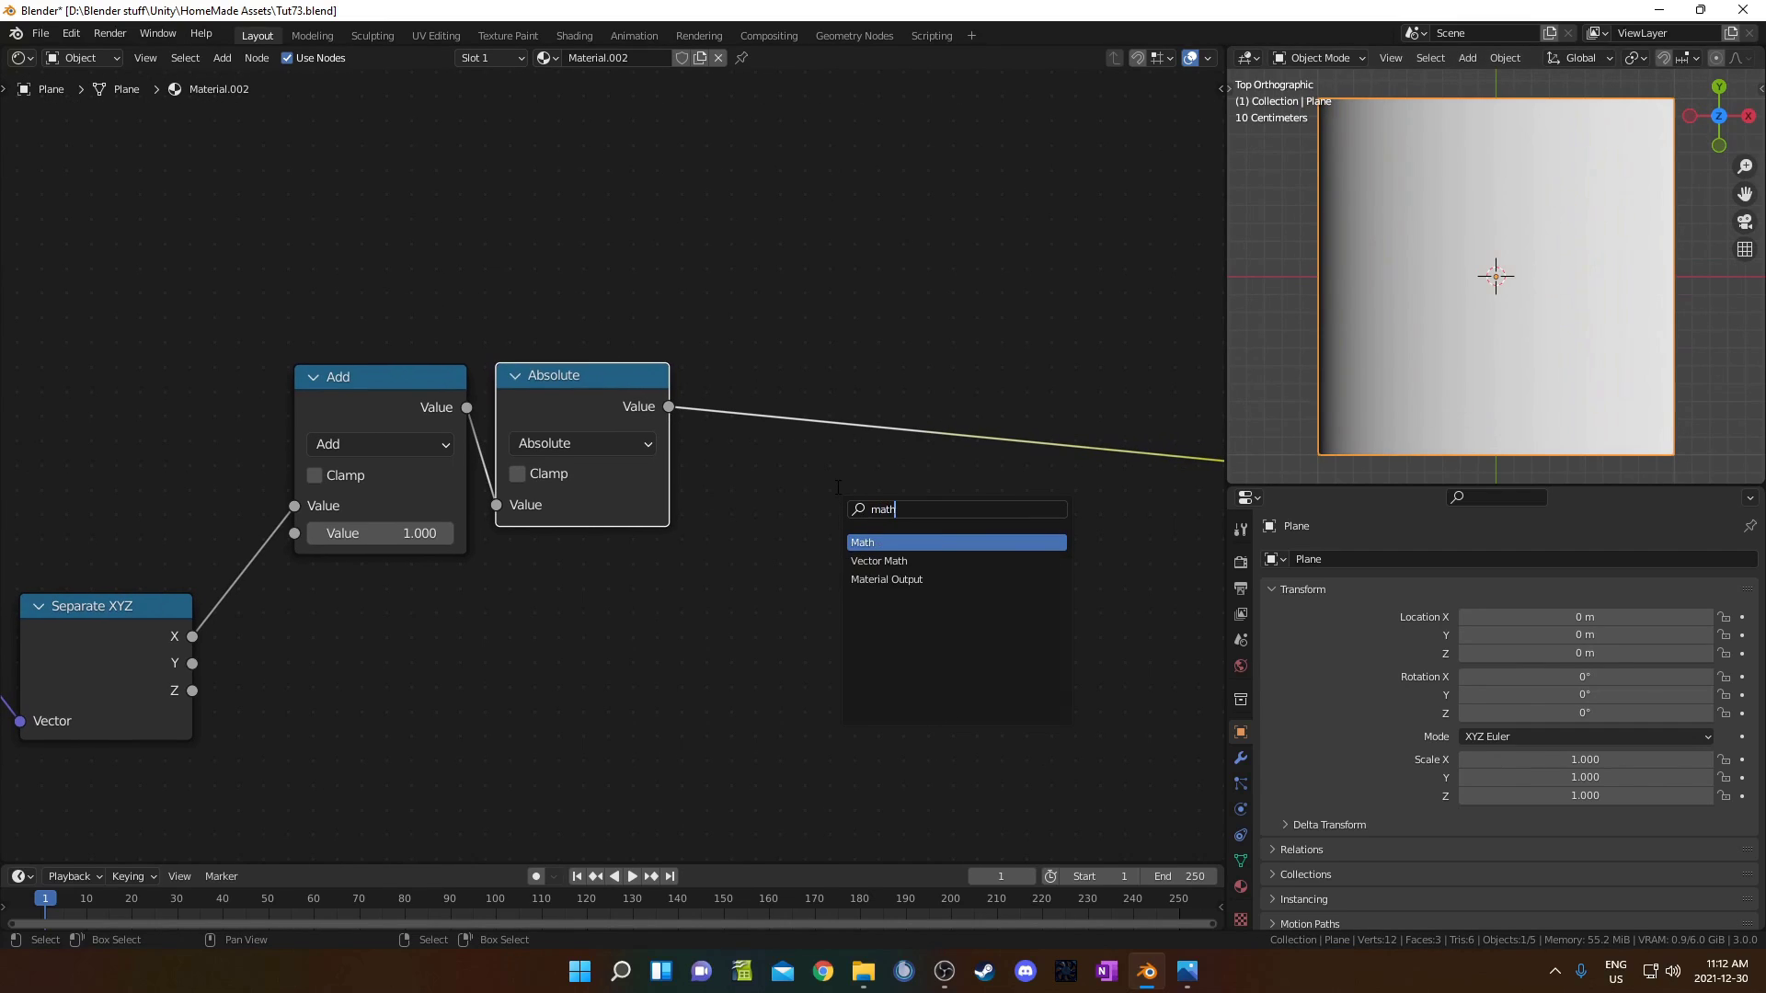
key("Return")
left_click(867, 346)
left_click_drag(867, 346, 804, 369)
scroll(897, 498, "up", 1)
middle_click_drag(900, 505, 678, 491)
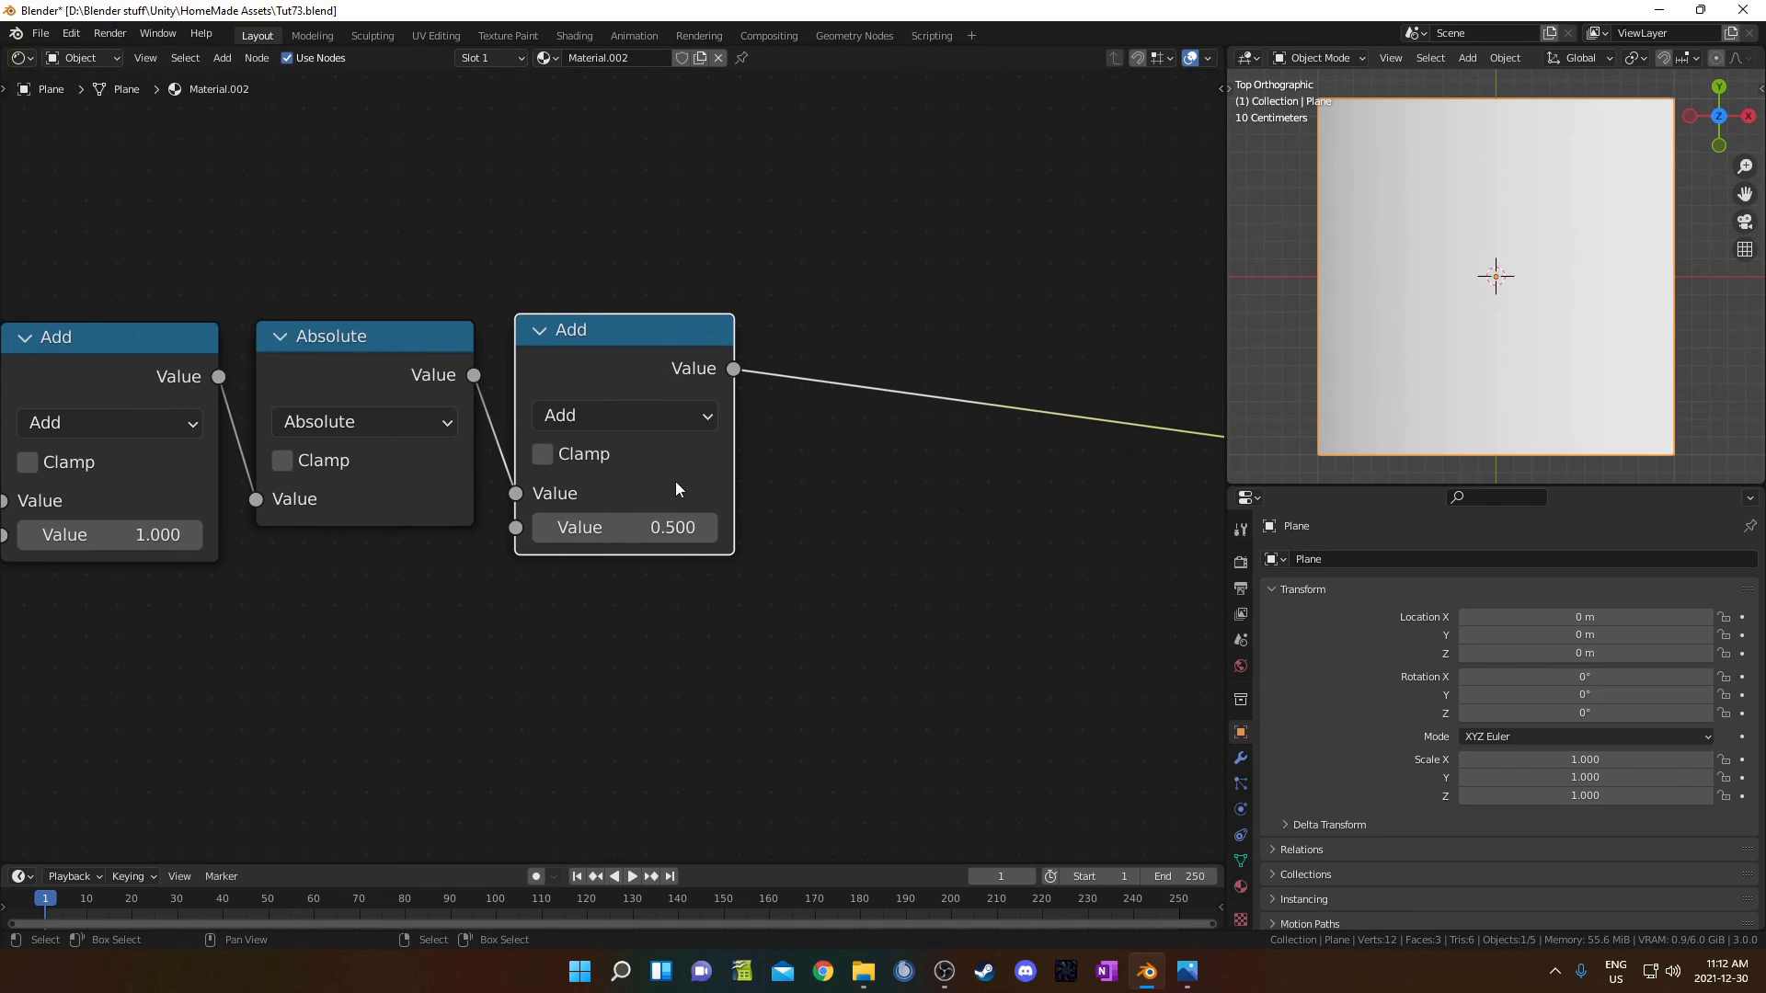
Step: Switch the last Math node to Modulo and set its second value to 2.000
left_click(571, 416)
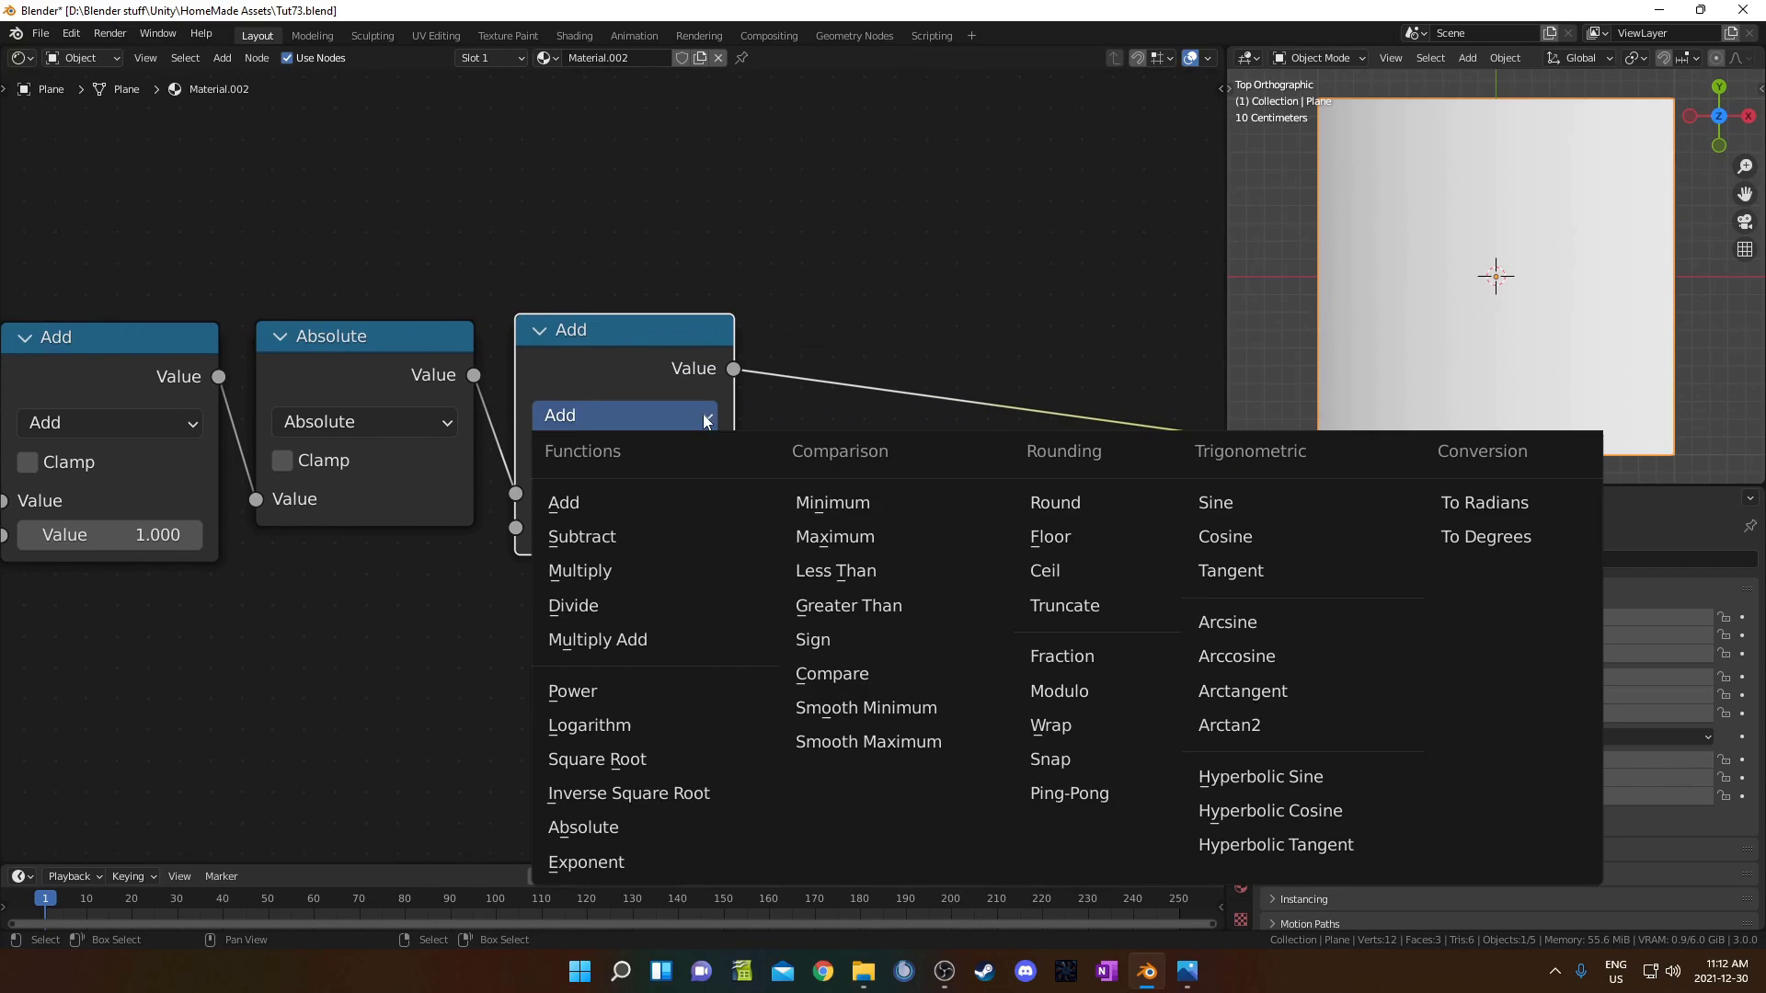
left_click(1095, 692)
left_click(617, 528)
type("2")
key("Return")
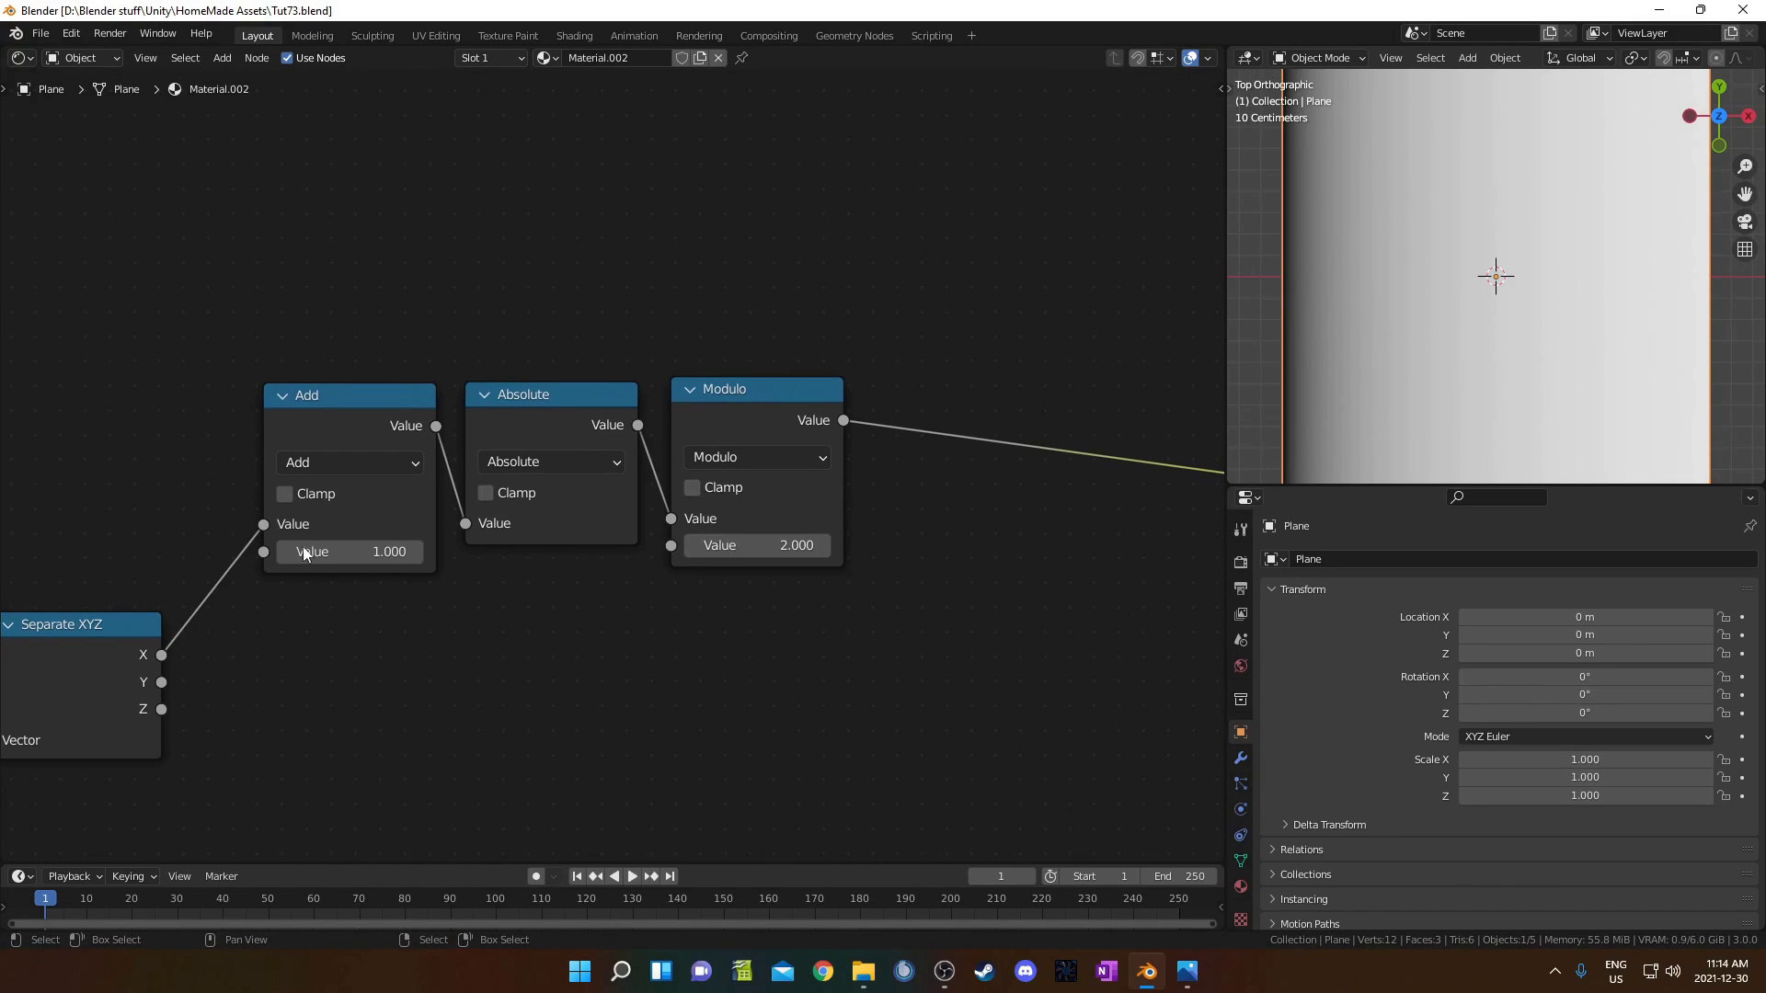
scroll(303, 548, "down", 1)
middle_click_drag(304, 548, 390, 575)
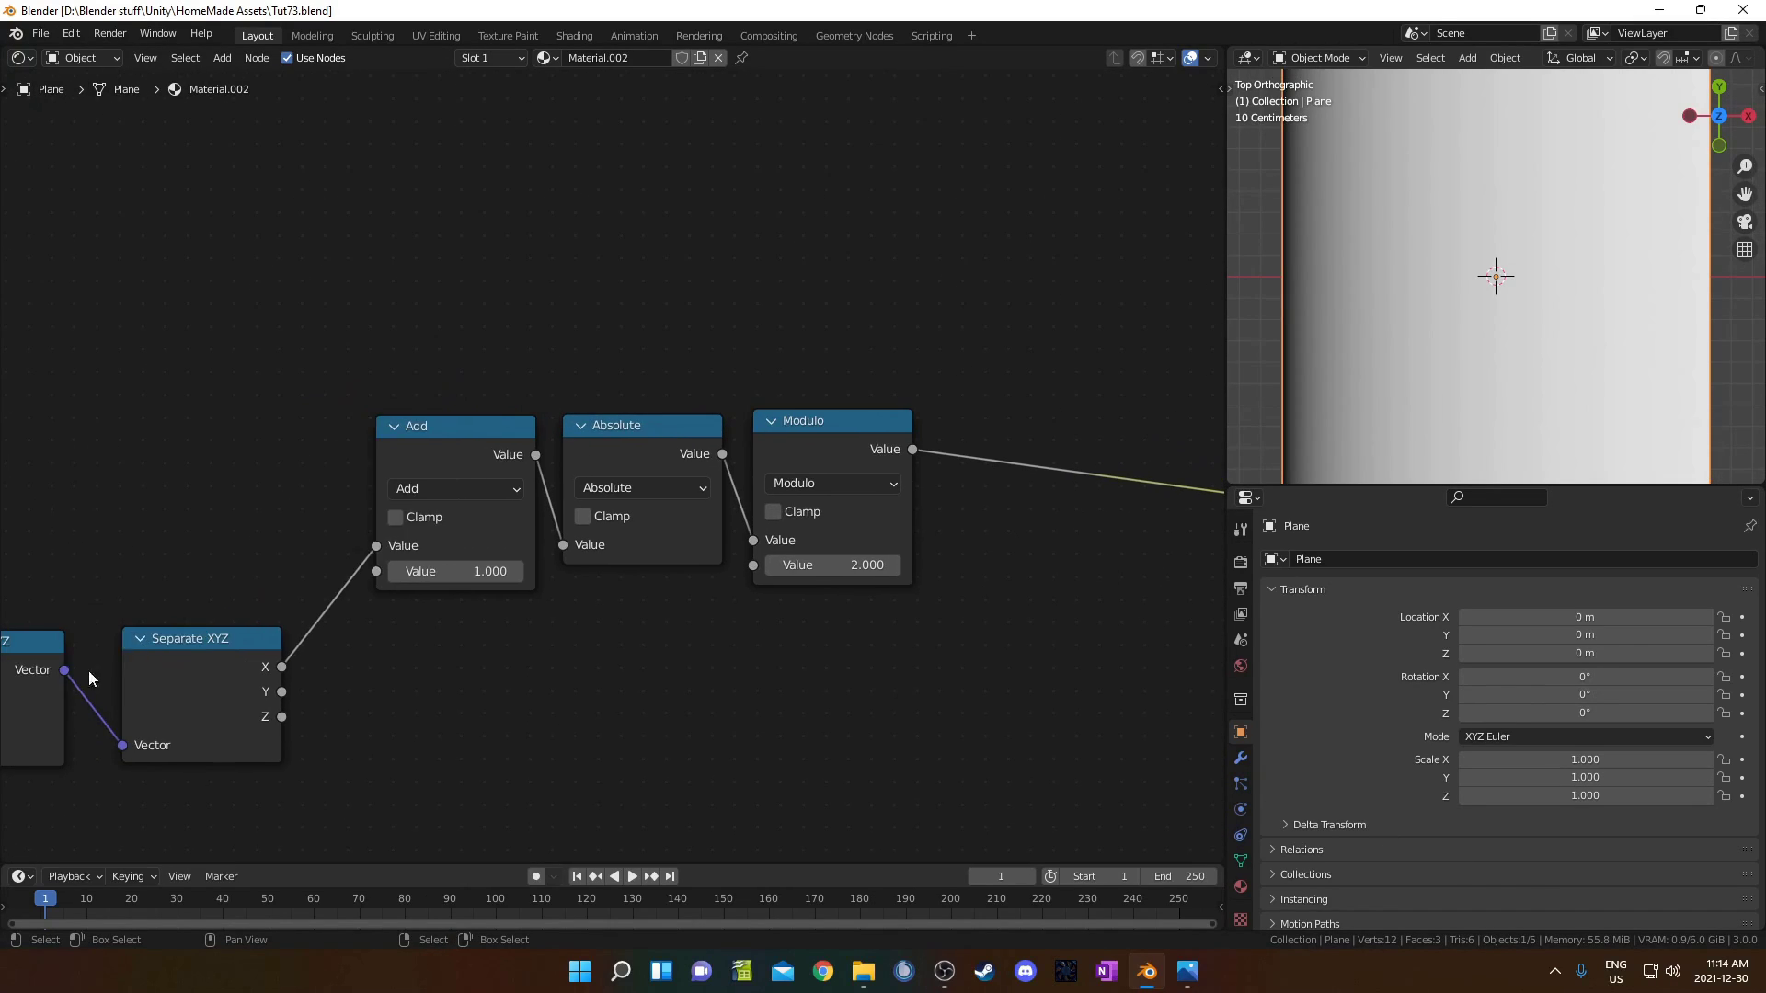
Step: Duplicate the image's Mapping node and insert the copy on the Object coordinate link before the first Separate XYZ
scroll(97, 666, "down", 4)
middle_click_drag(83, 682, 628, 454)
middle_click_drag(181, 607, 604, 525)
middle_click_drag(354, 547, 633, 464)
left_click(504, 533)
key("shift+d")
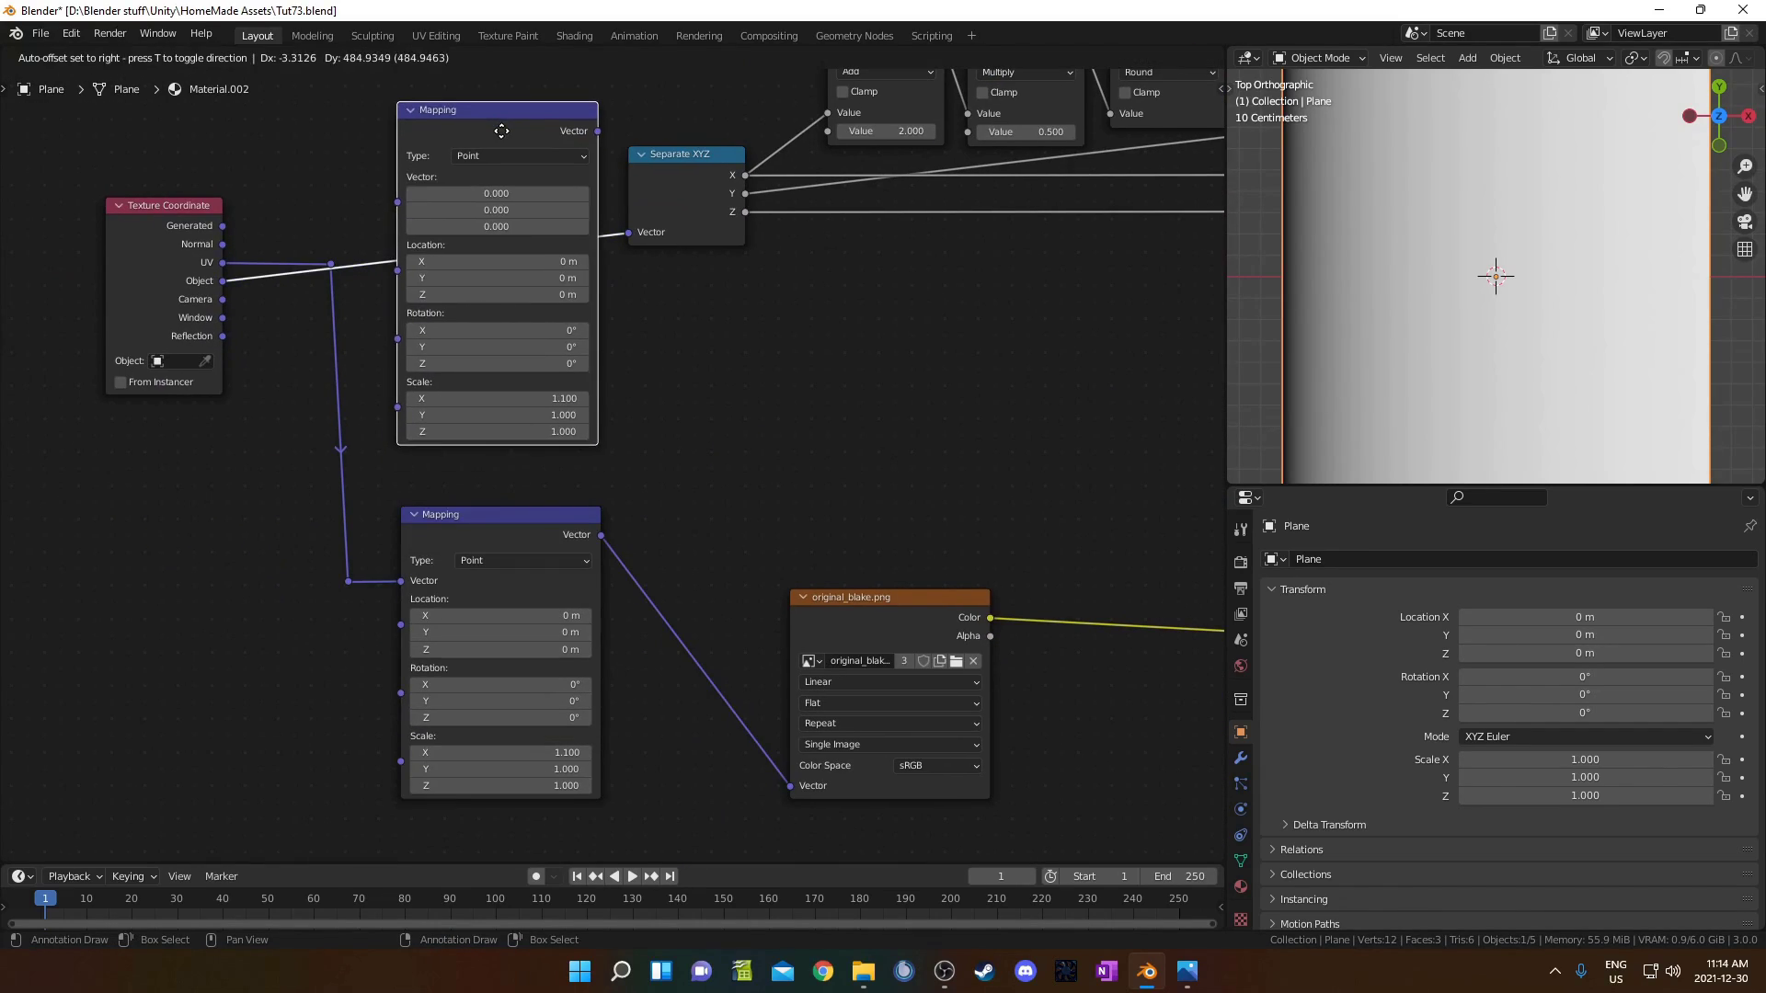
left_click(464, 143)
Step: Set the X and Y scale of the new Mapping node to 5
left_click_drag(488, 365, 489, 378)
type("5")
key("Return")
Step: Preview the outputs of the Absolute and Modulo nodes one after the other on the plane
scroll(505, 414, "down", 3)
middle_click_drag(503, 571, 182, 649)
middle_click_drag(631, 572, 443, 595)
middle_click_drag(883, 520, 689, 577)
scroll(552, 575, "up", 8)
left_click(596, 340, "ctrl+shift")
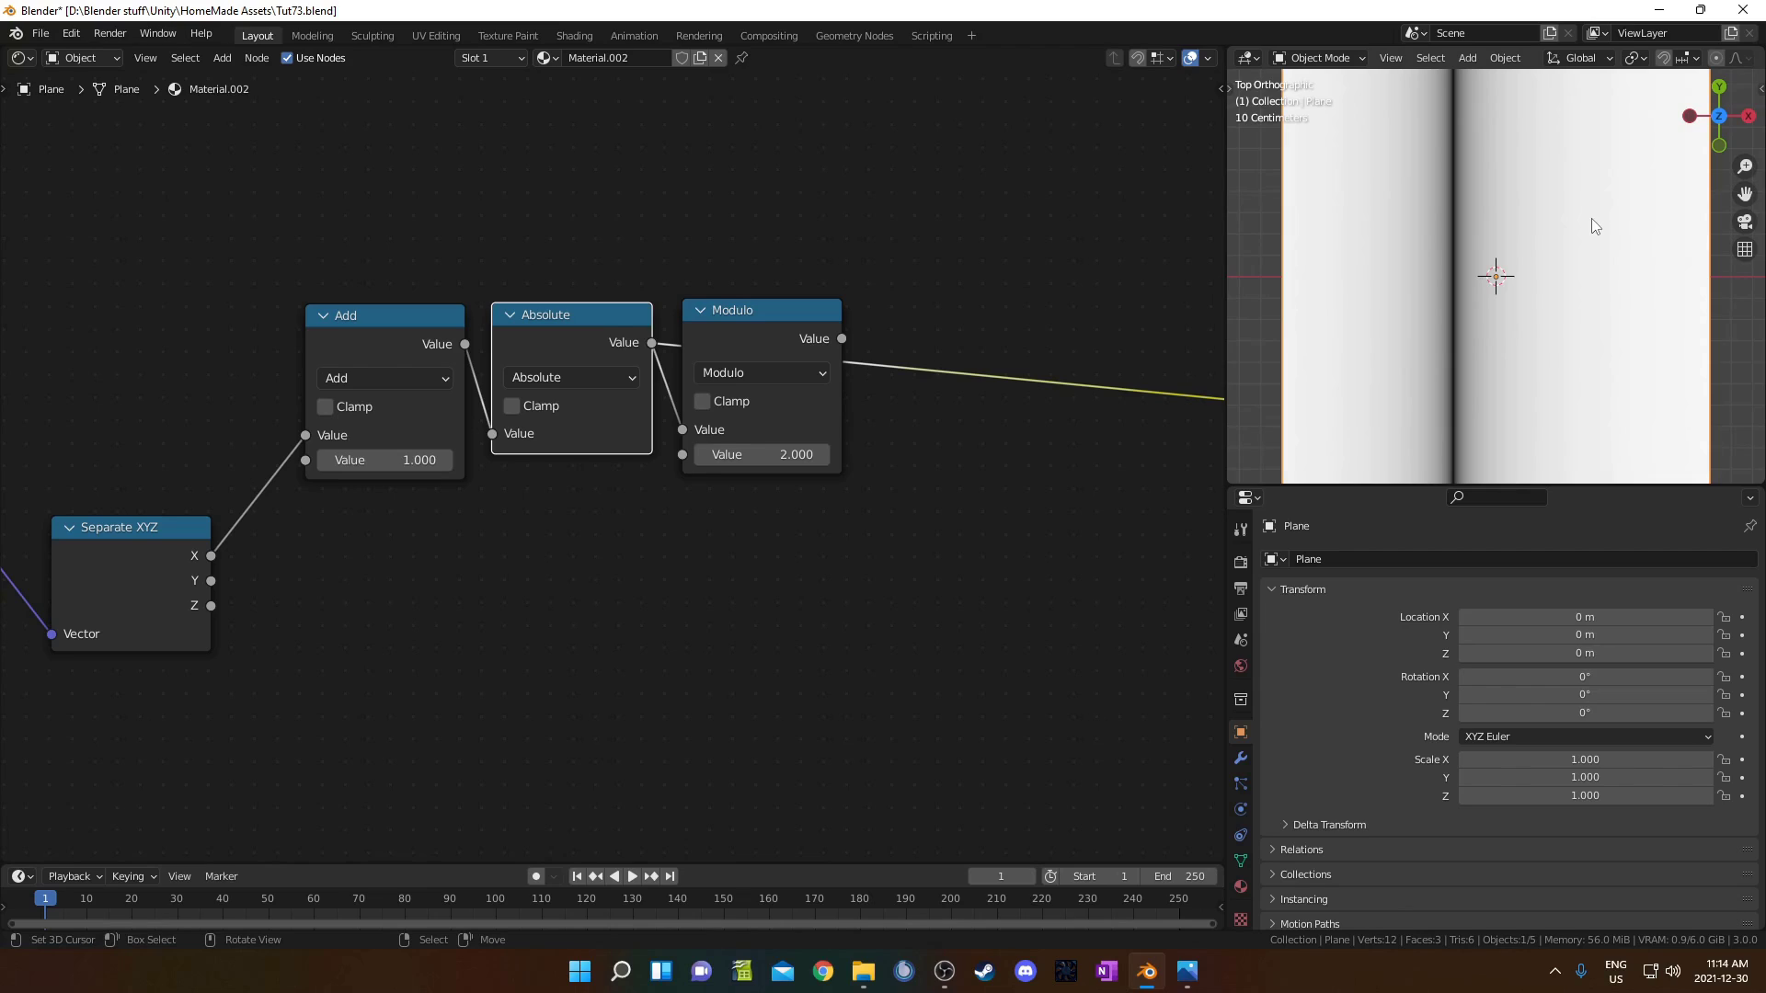
left_click(747, 317, "ctrl+shift")
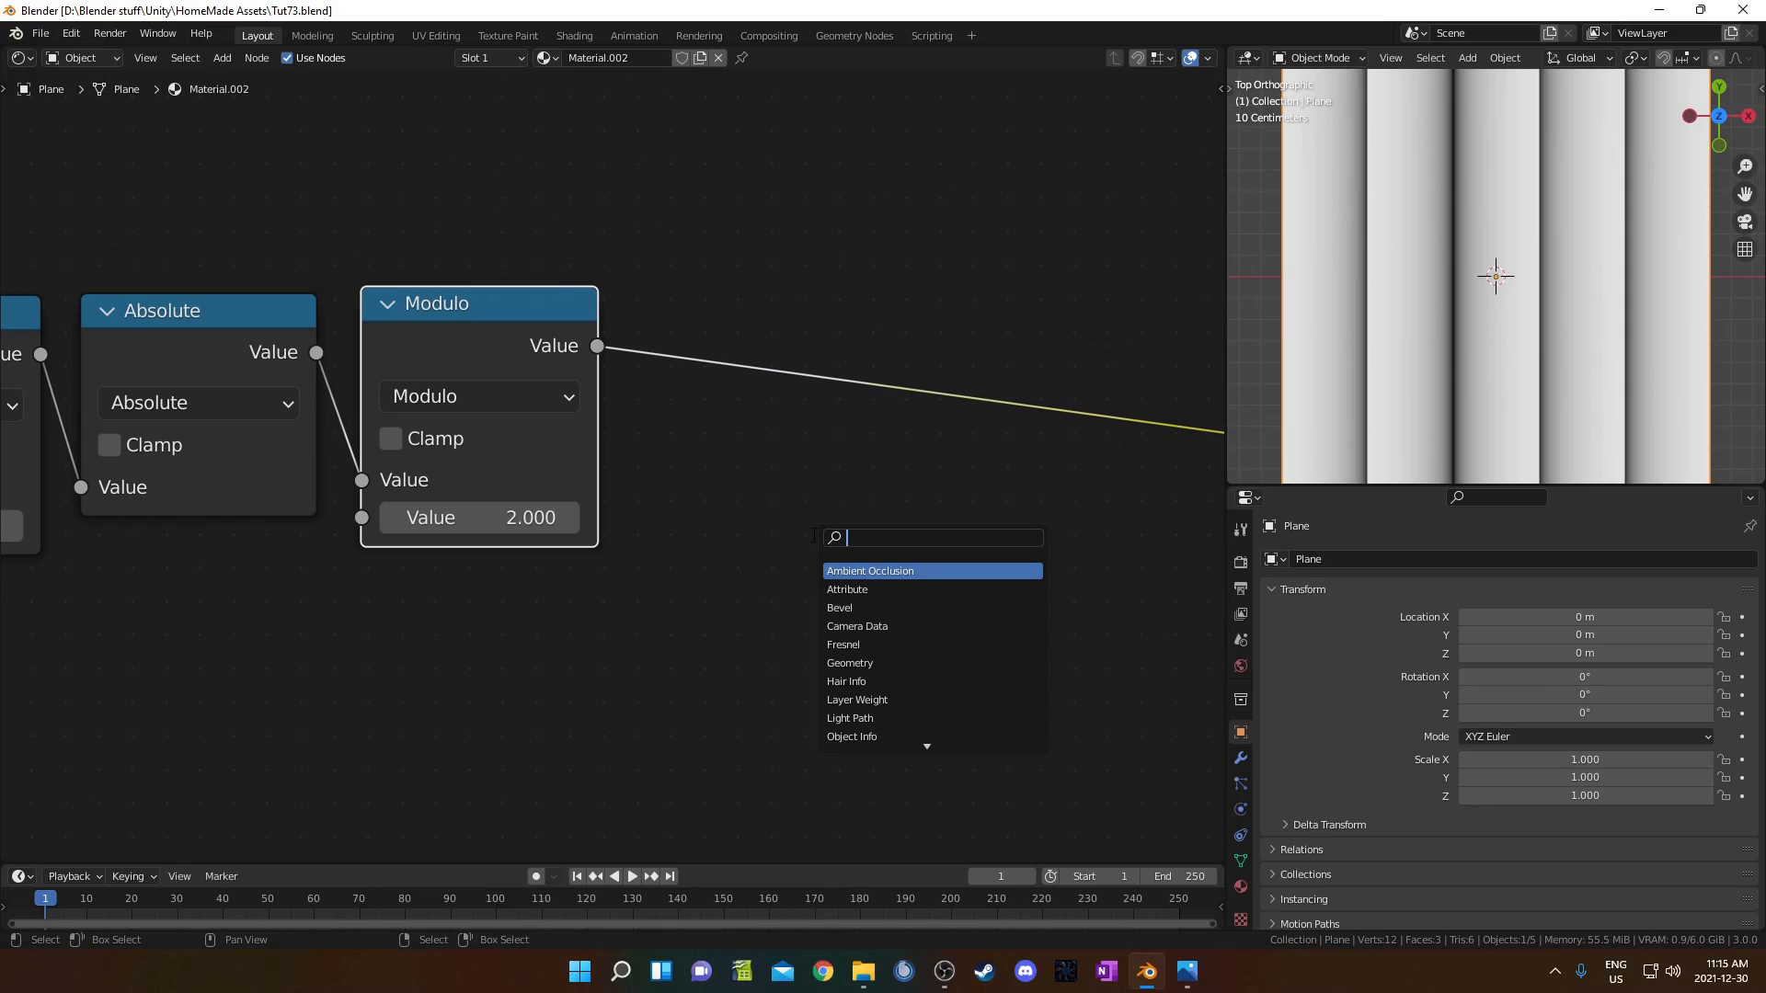
Step: Insert a Math node after Modulo, place it close by, and make it Subtract with a second value of 1.000
type("add")
key("Return")
left_click(671, 279)
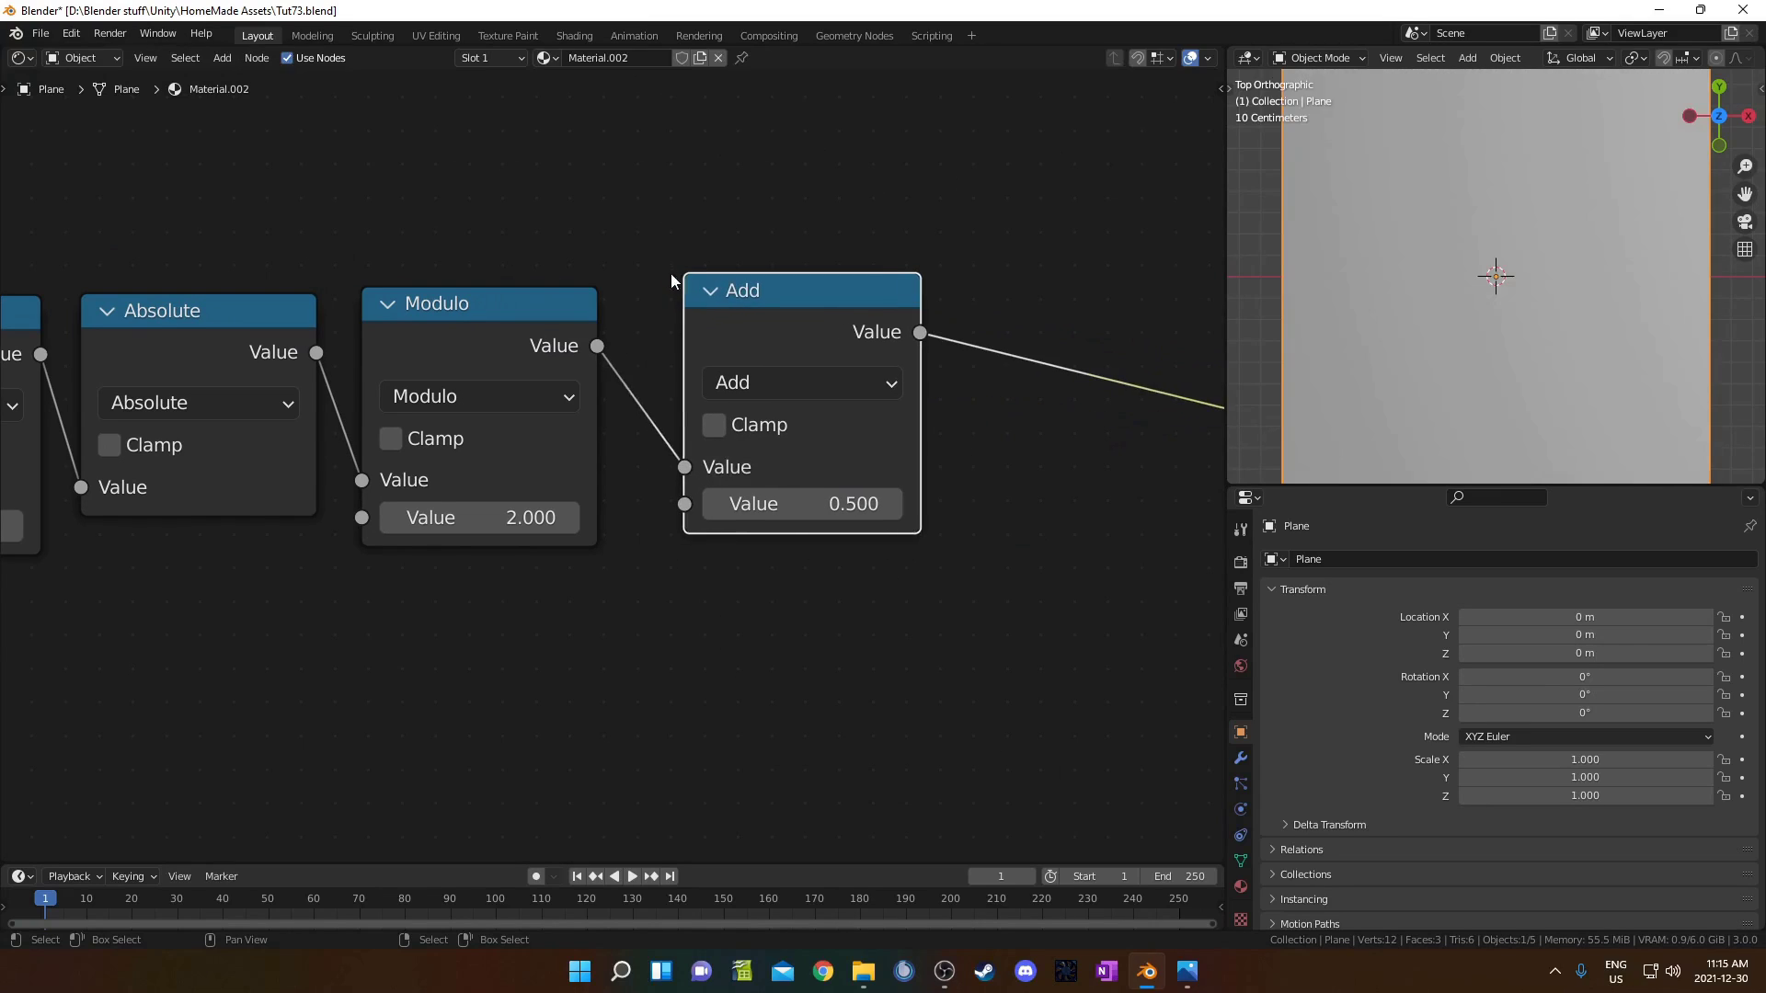
left_click(824, 386)
left_click(644, 512)
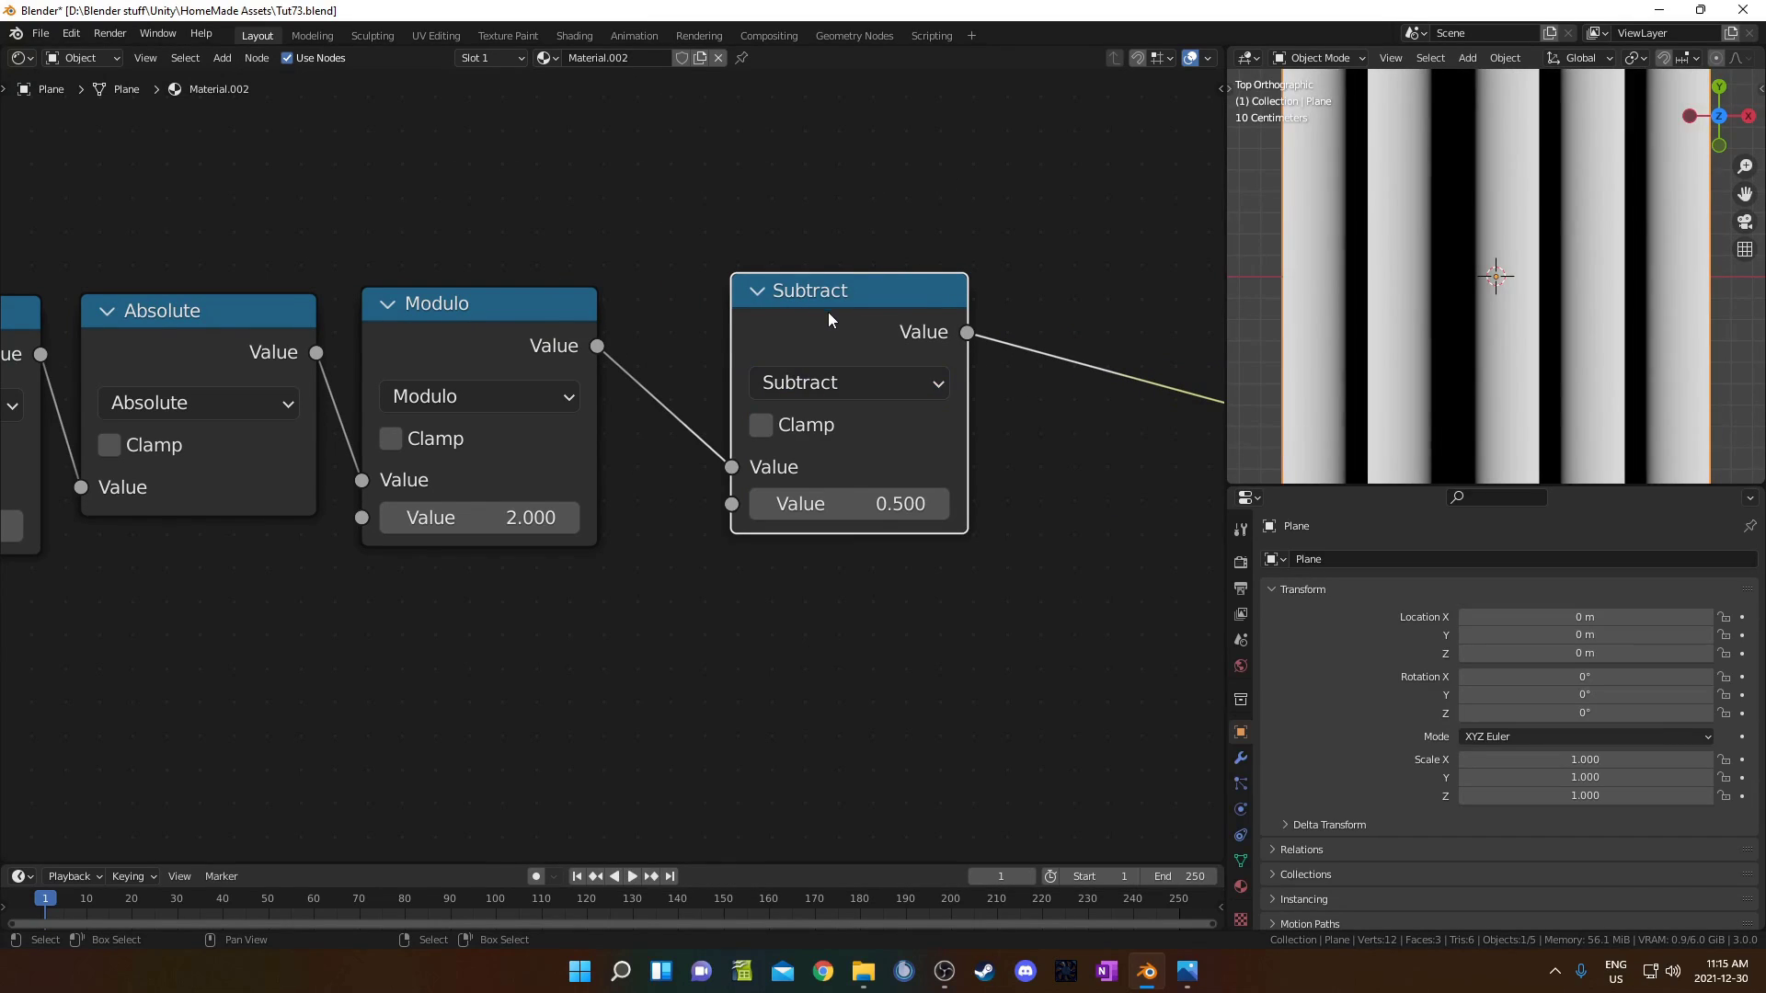
left_click_drag(828, 312, 736, 309)
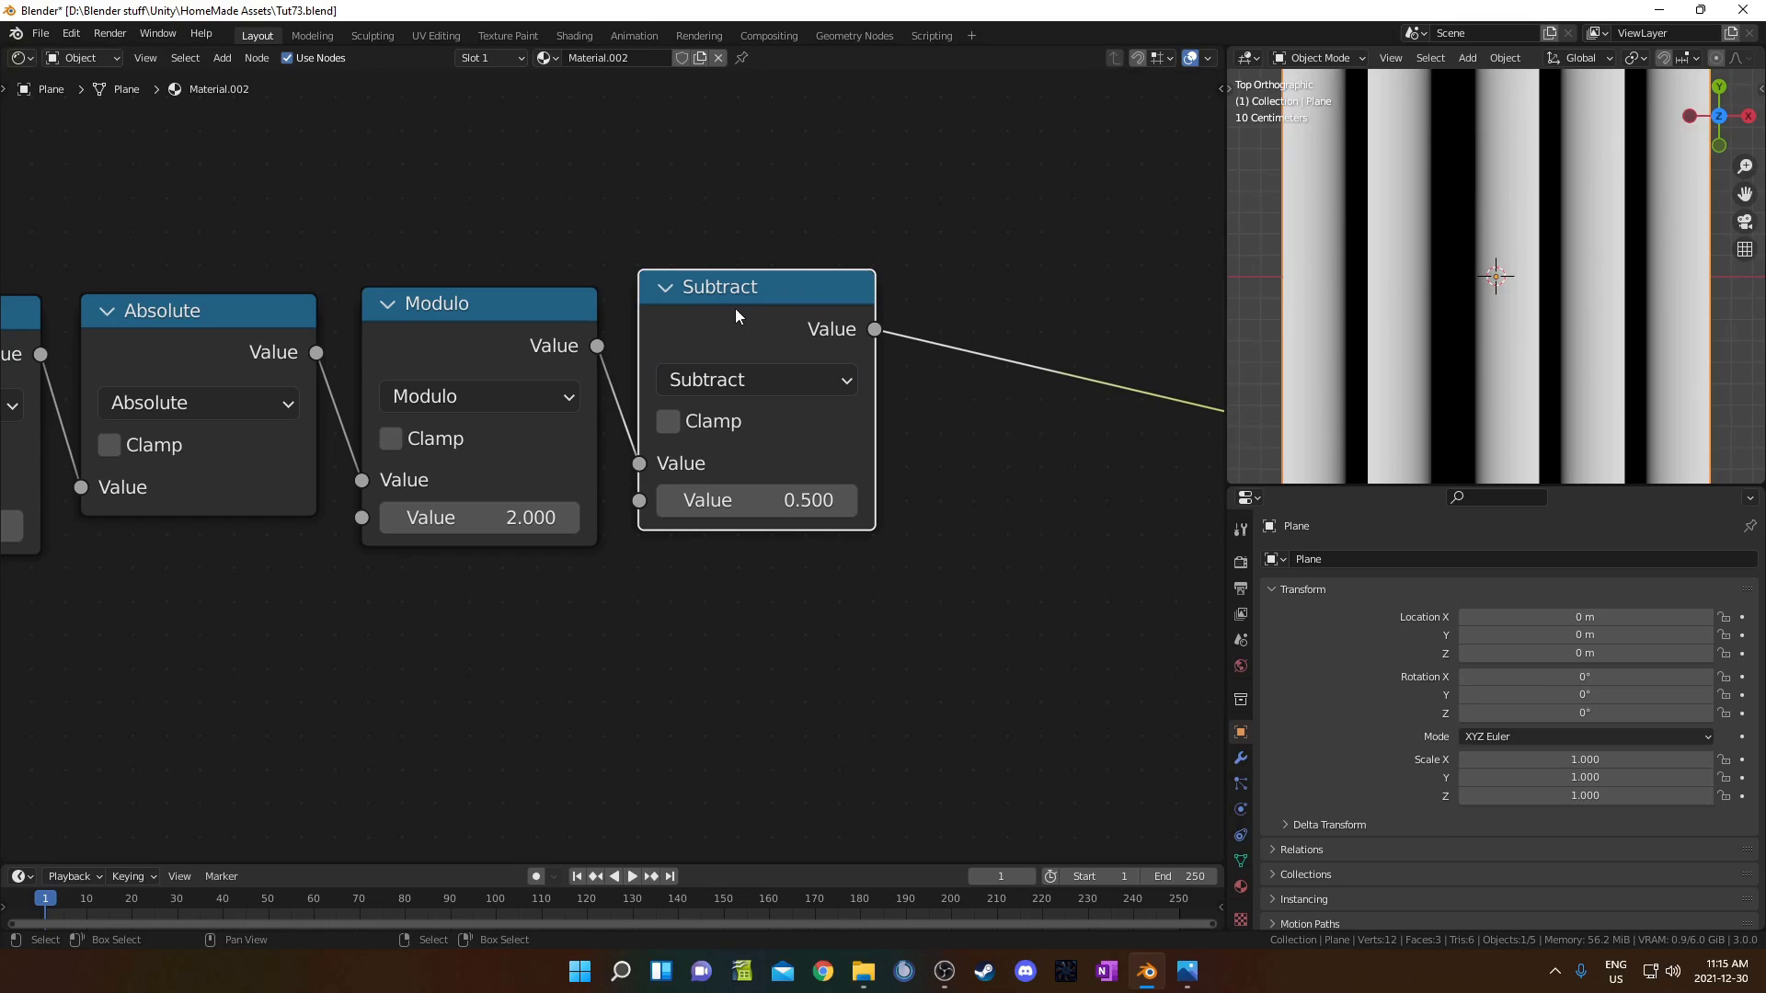
left_click(791, 500)
type("1")
key("Return")
Step: Duplicate the Absolute node onto the link after Subtract and move the copy closer to it
middle_click_drag(843, 555, 816, 619)
middle_click_drag(951, 552, 896, 607)
key("shift+a")
left_click(985, 579)
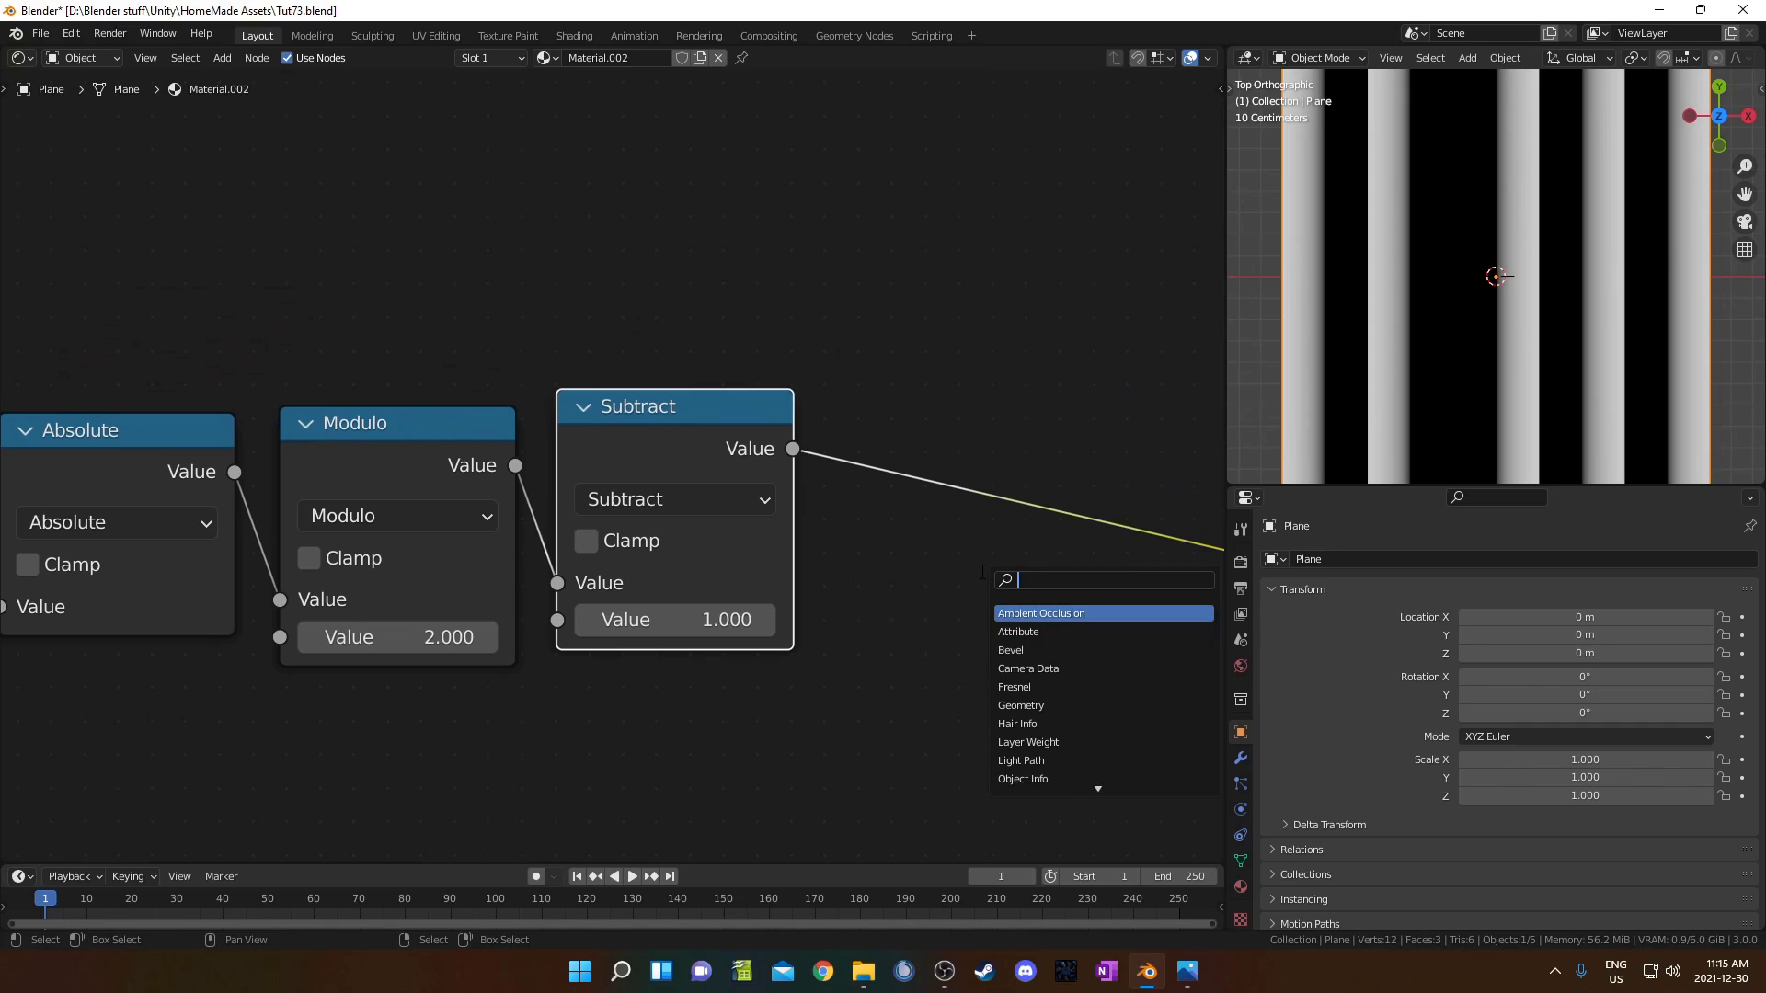
left_click(146, 455)
key("shift+d")
left_click(1079, 429)
left_click_drag(1079, 423, 1033, 421)
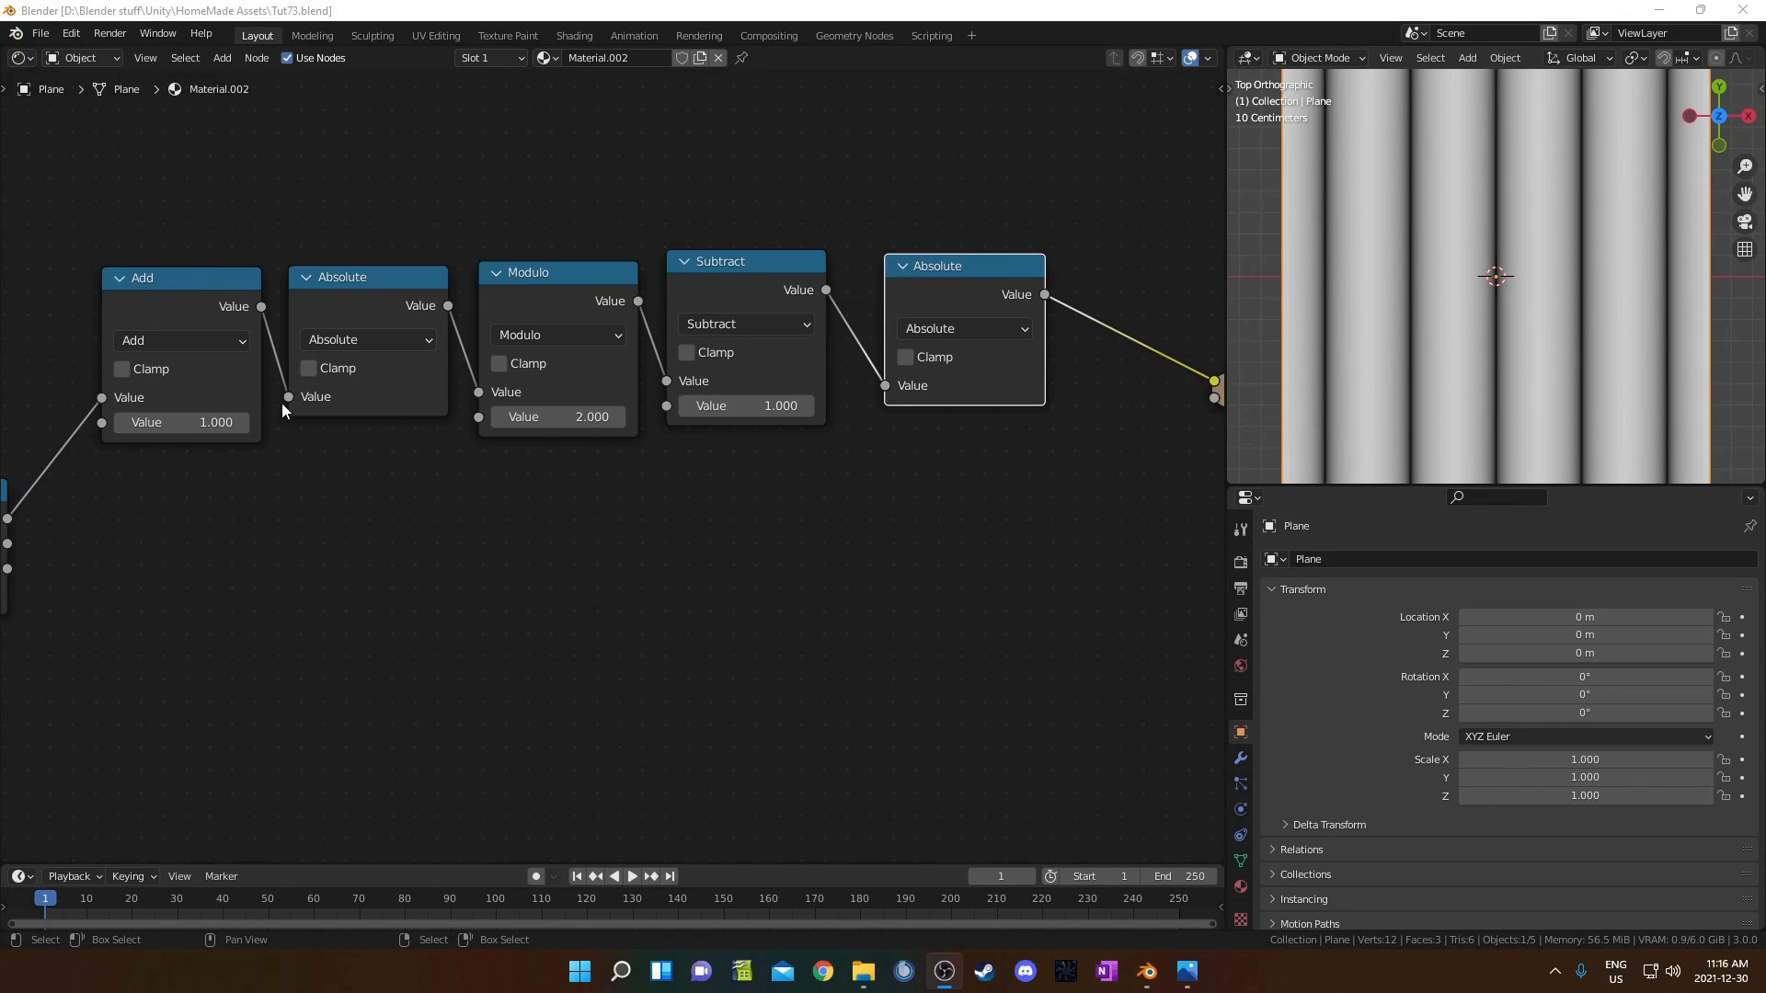
Step: Select the five Math nodes from Add to the last Absolute and move the chain higher
scroll(281, 403, "down", 2)
left_click_drag(226, 223, 933, 511)
key("g")
left_click(330, 366)
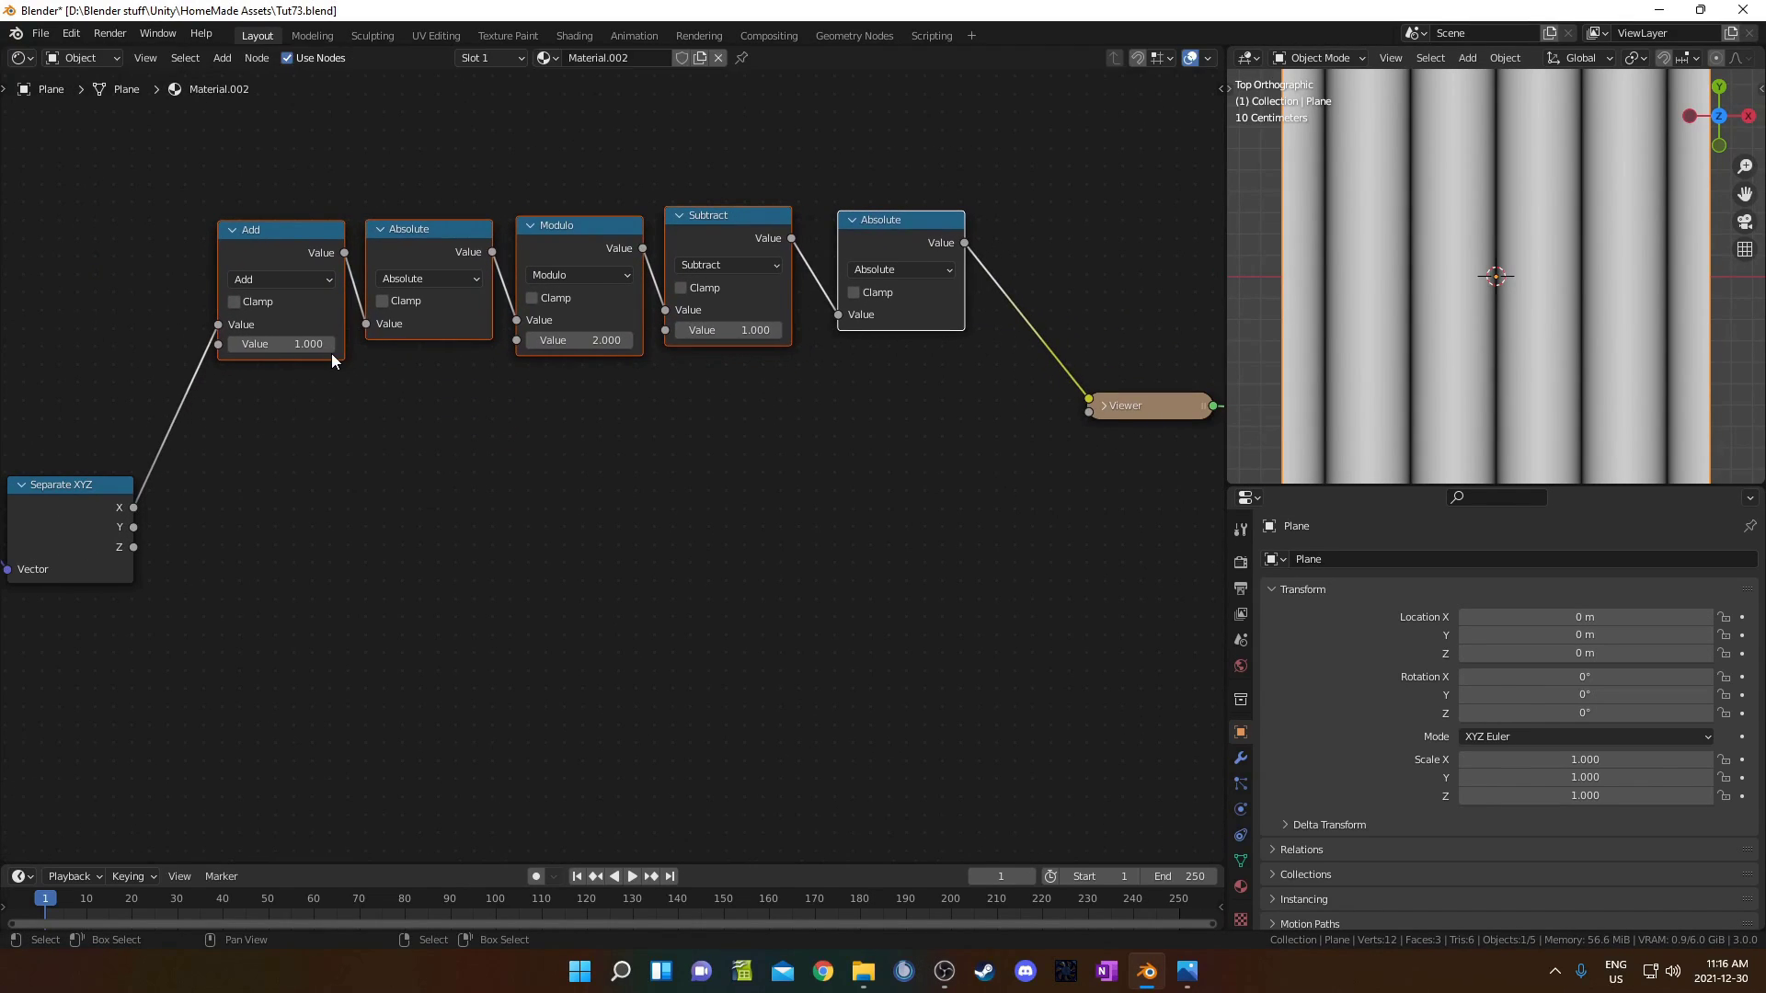
Step: Duplicate the five-node Math chain below the original and feed the copy from the Y output of Separate XYZ
key("shift+d")
left_click(333, 543)
left_click_drag(134, 528, 223, 503)
Step: Preview the output of the lower chain's final Absolute node
middle_click_drag(686, 528, 425, 581)
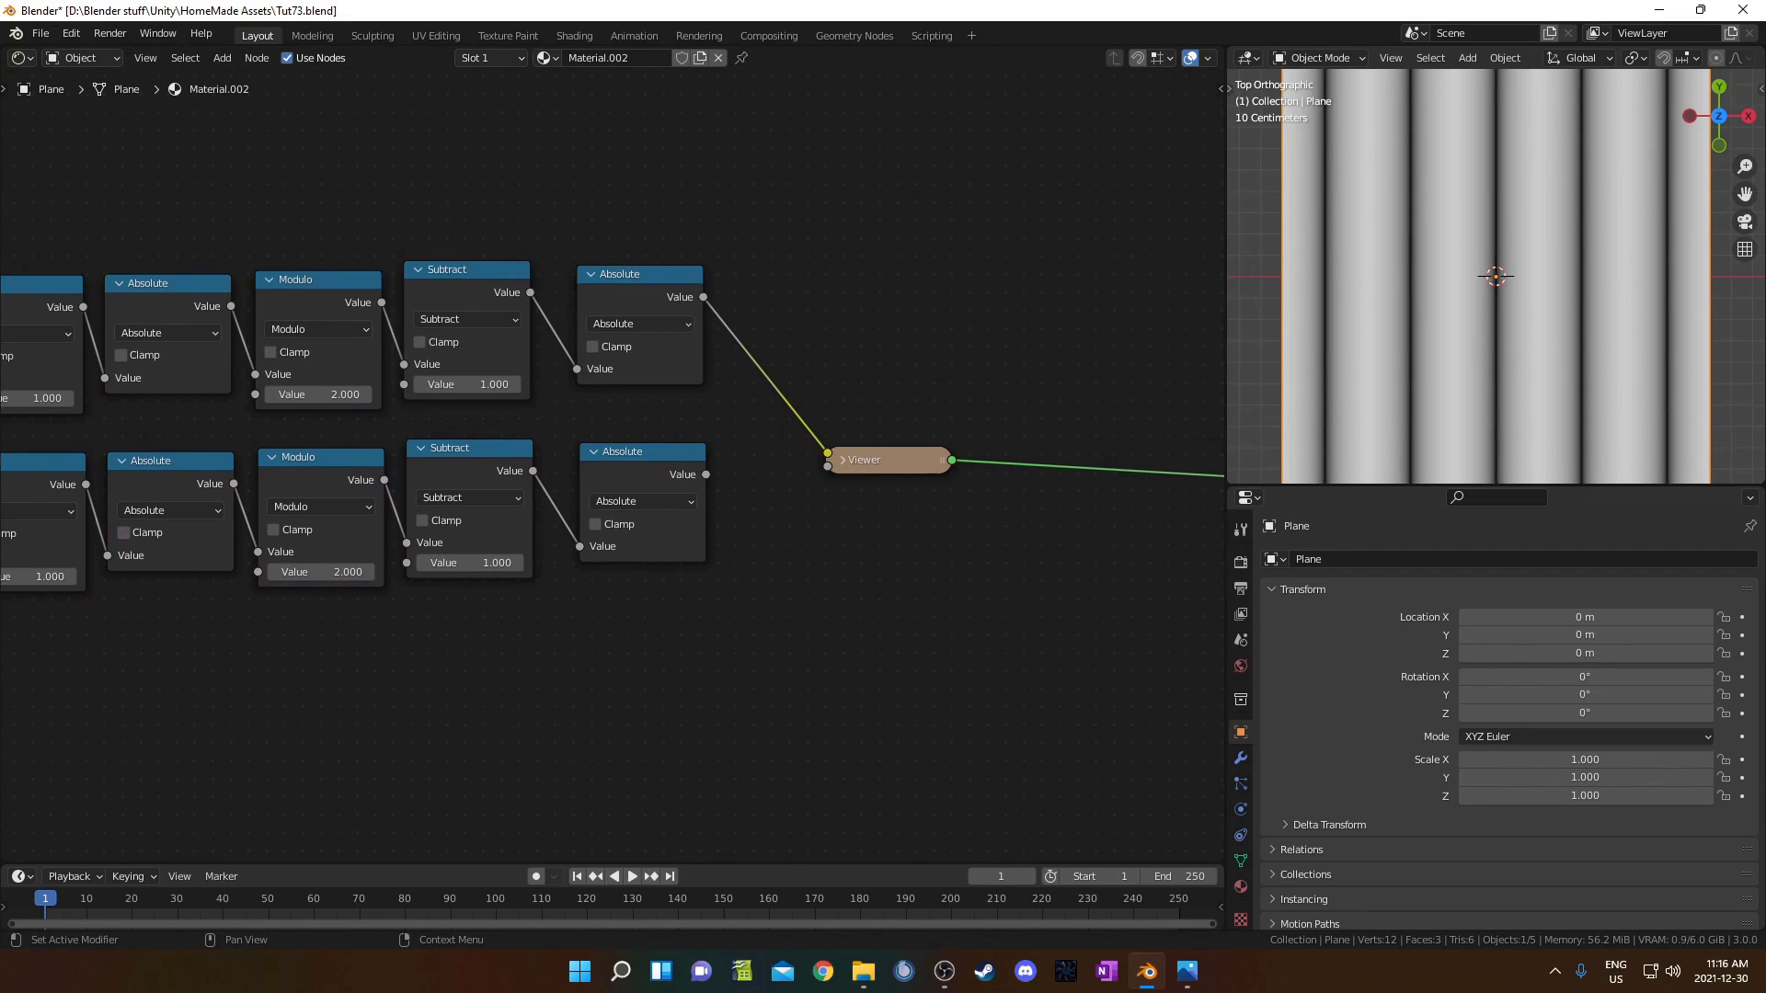
scroll(478, 515, "down", 2)
middle_click_drag(492, 523, 497, 465)
scroll(502, 460, "up", 1)
left_click(624, 401, "ctrl+shift")
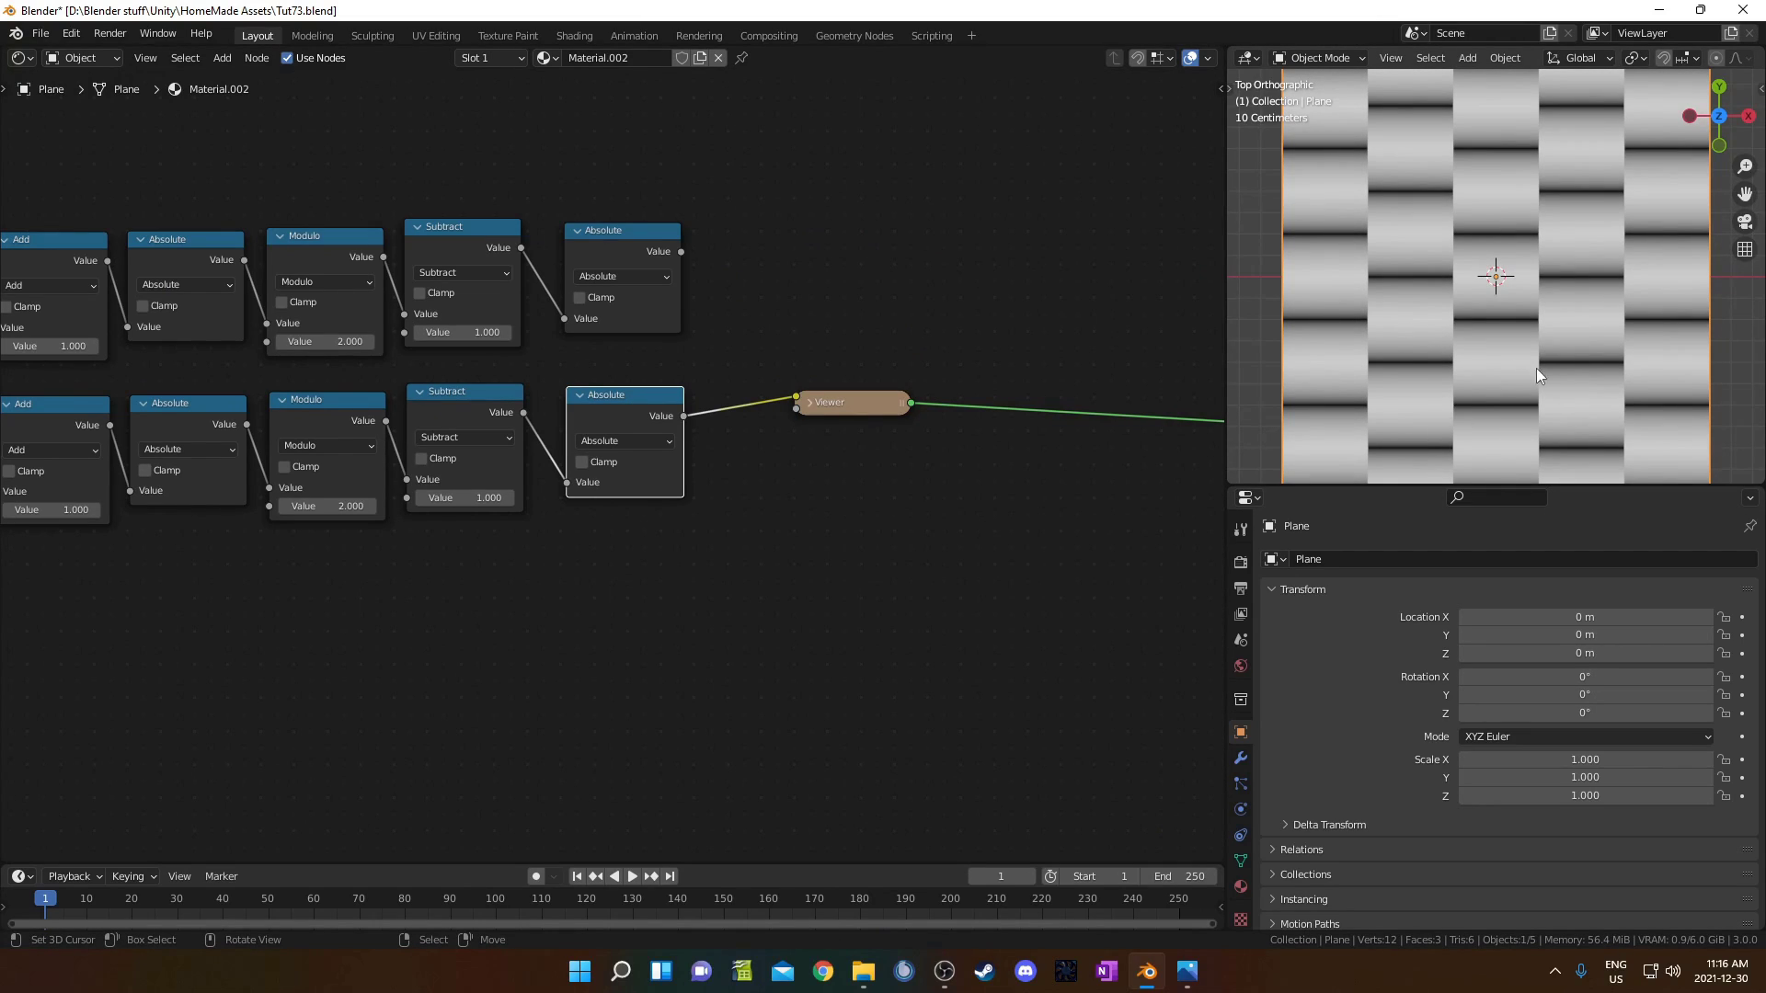
Step: Insert a Combine XYZ node on the link between the lower chain's final Absolute and the Viewer
middle_click_drag(739, 420, 650, 400)
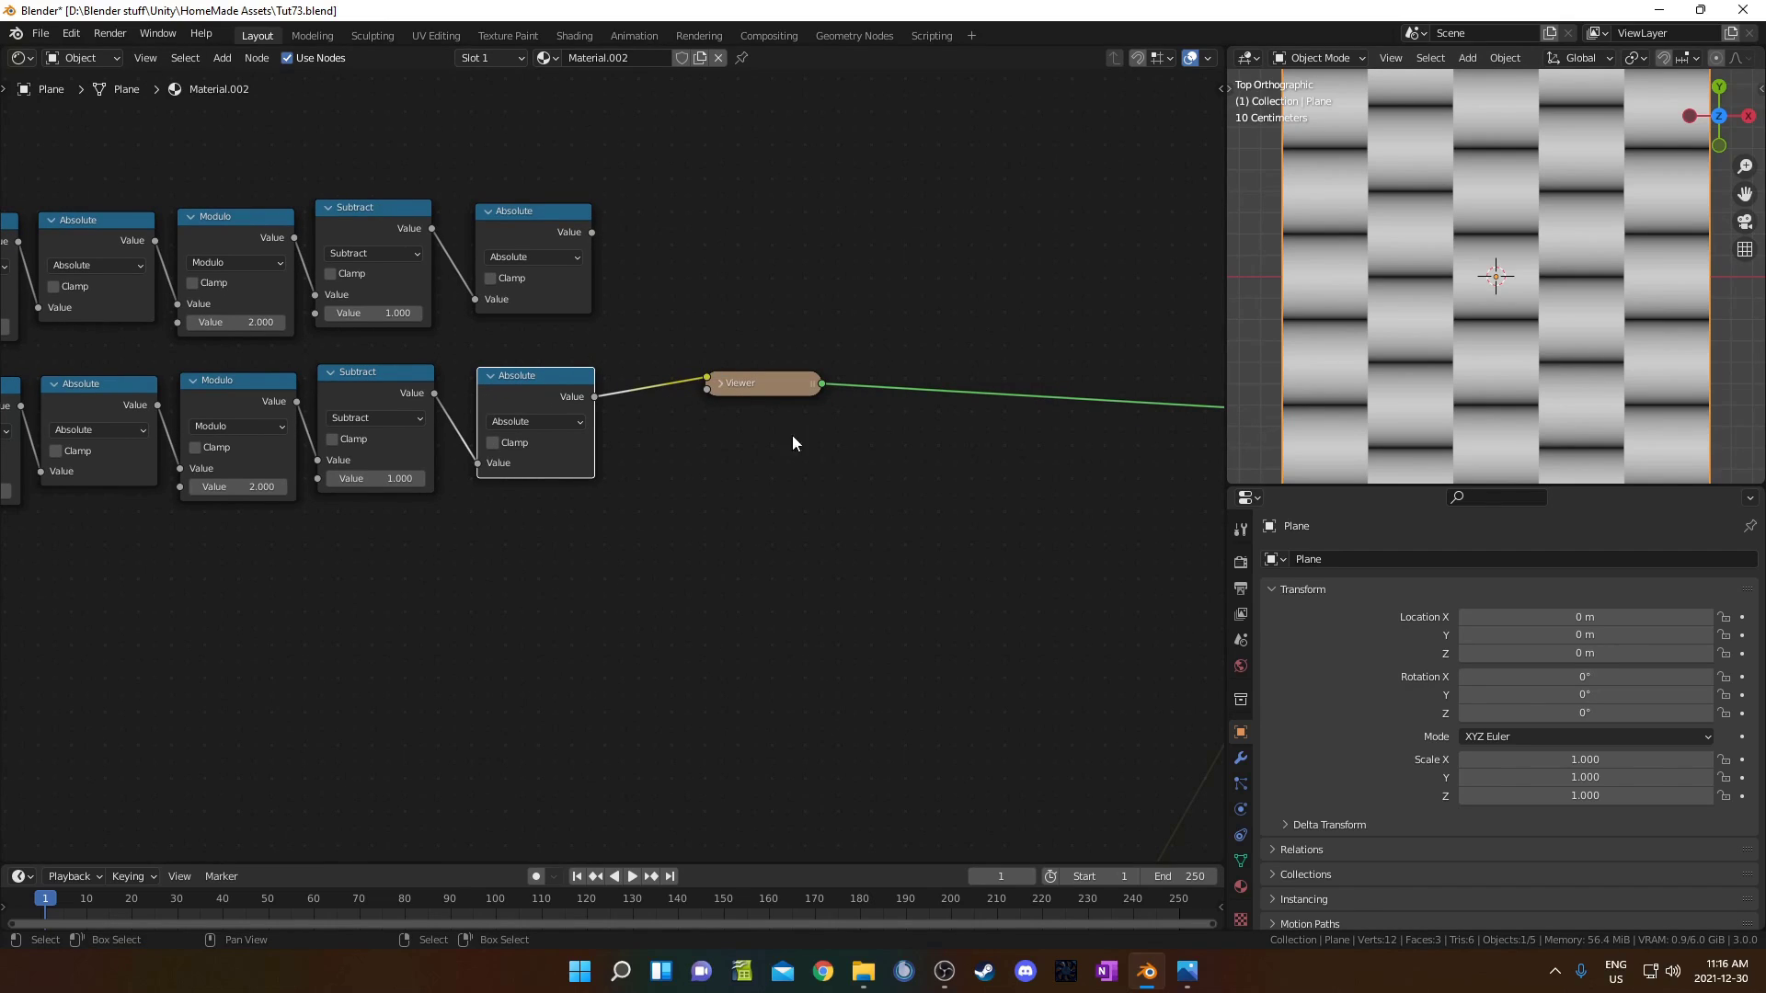
scroll(281, 583, "down", 4)
middle_click_drag(282, 583, 603, 473)
scroll(512, 480, "down", 1)
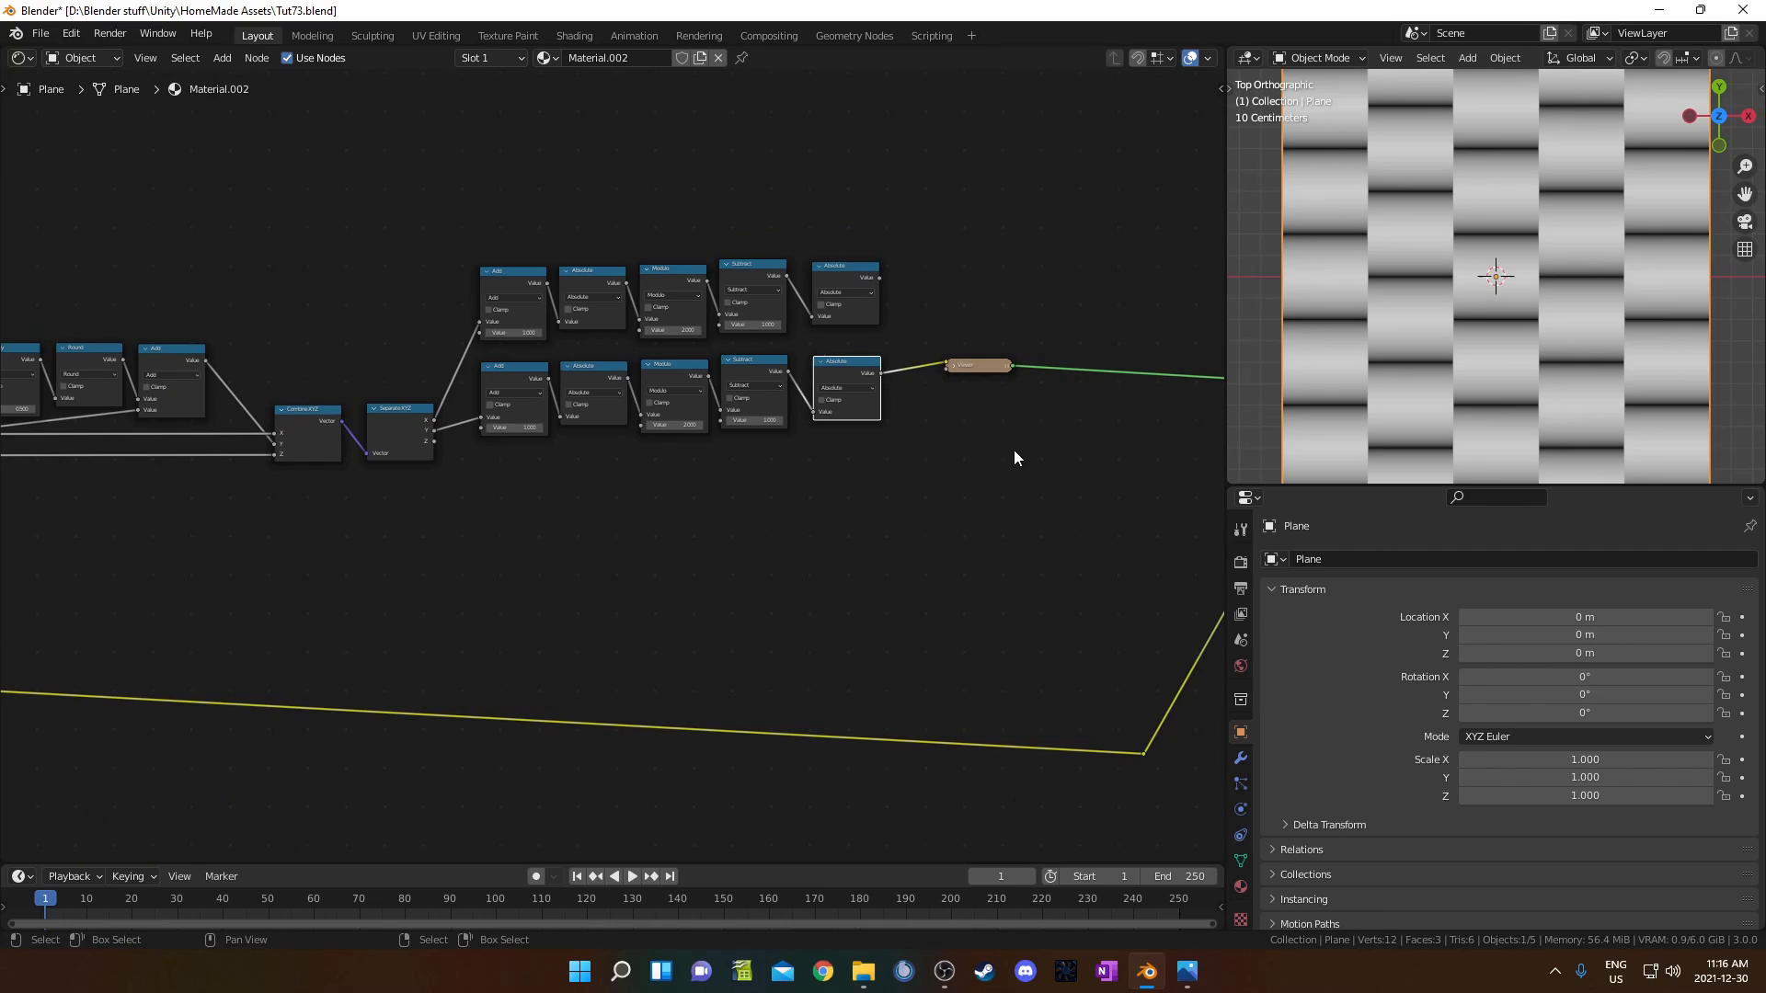
middle_click_drag(977, 455, 765, 520)
scroll(765, 519, "up", 3)
scroll(765, 526, "up", 1)
key("shift+a")
left_click(818, 504)
type("comb")
left_click(865, 575)
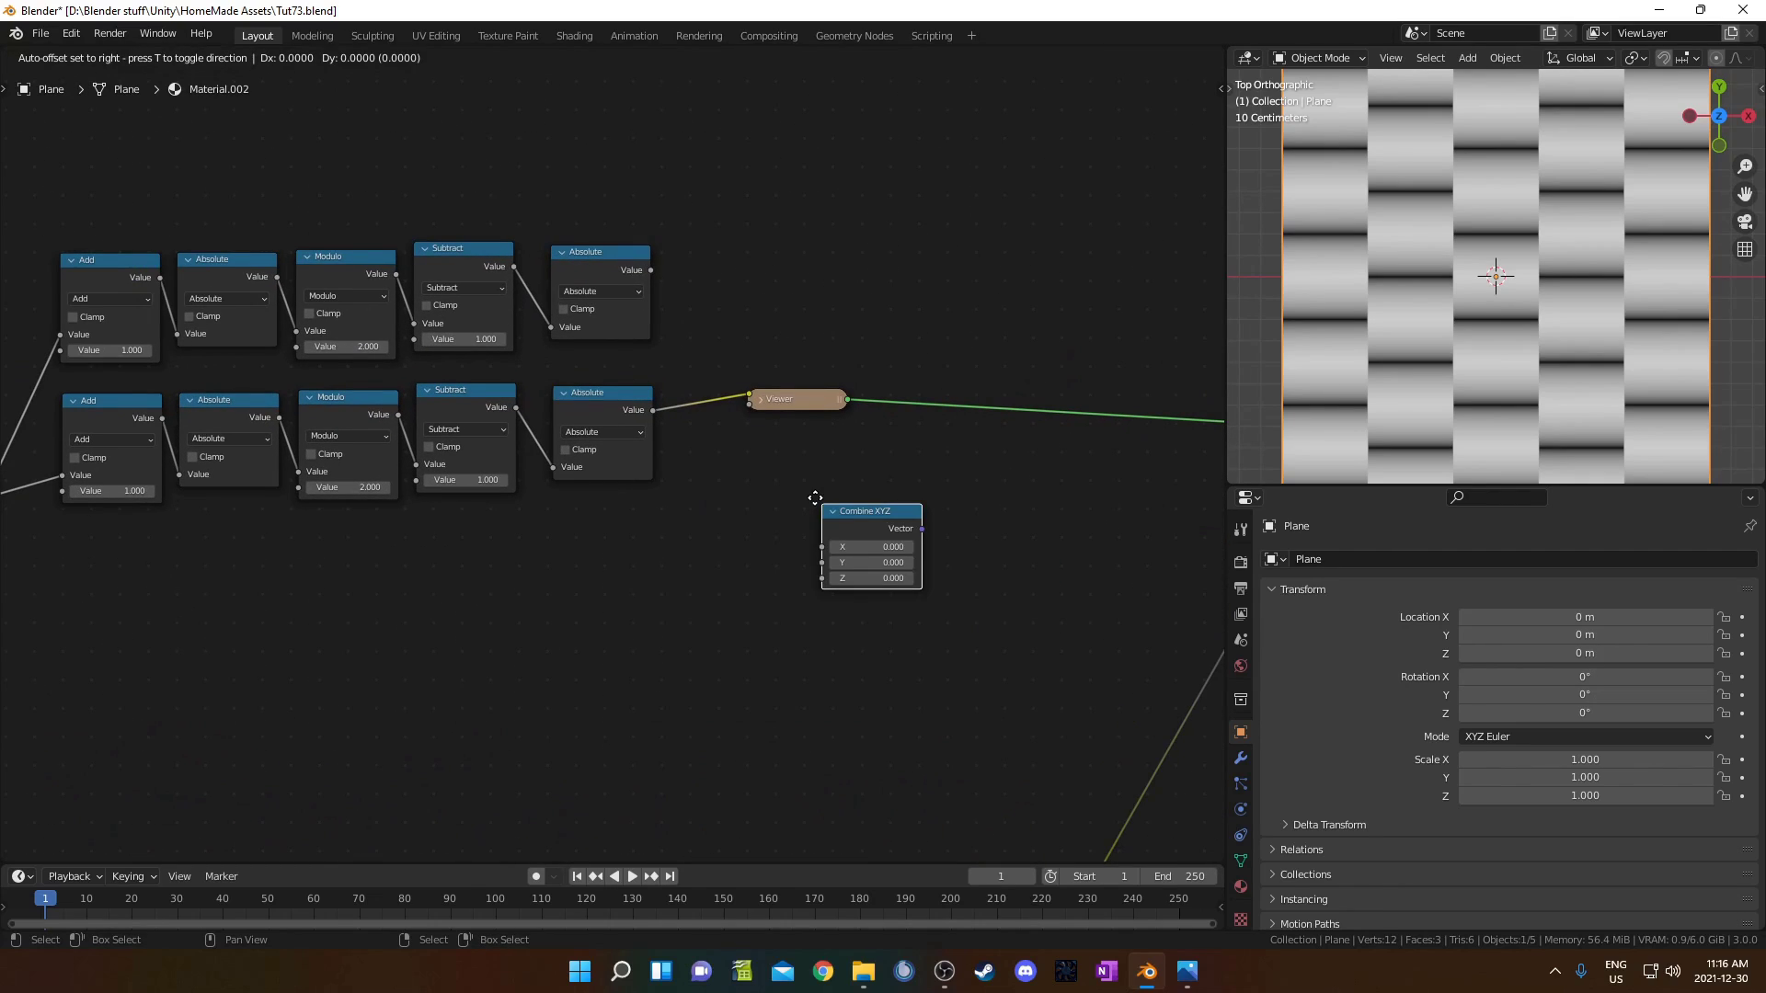
left_click(696, 354)
Step: Wire the upper Absolute to the new Combine XYZ's X, the lower Absolute to Y, and the Separate XYZ's Z to Z
scroll(721, 410, "up", 3)
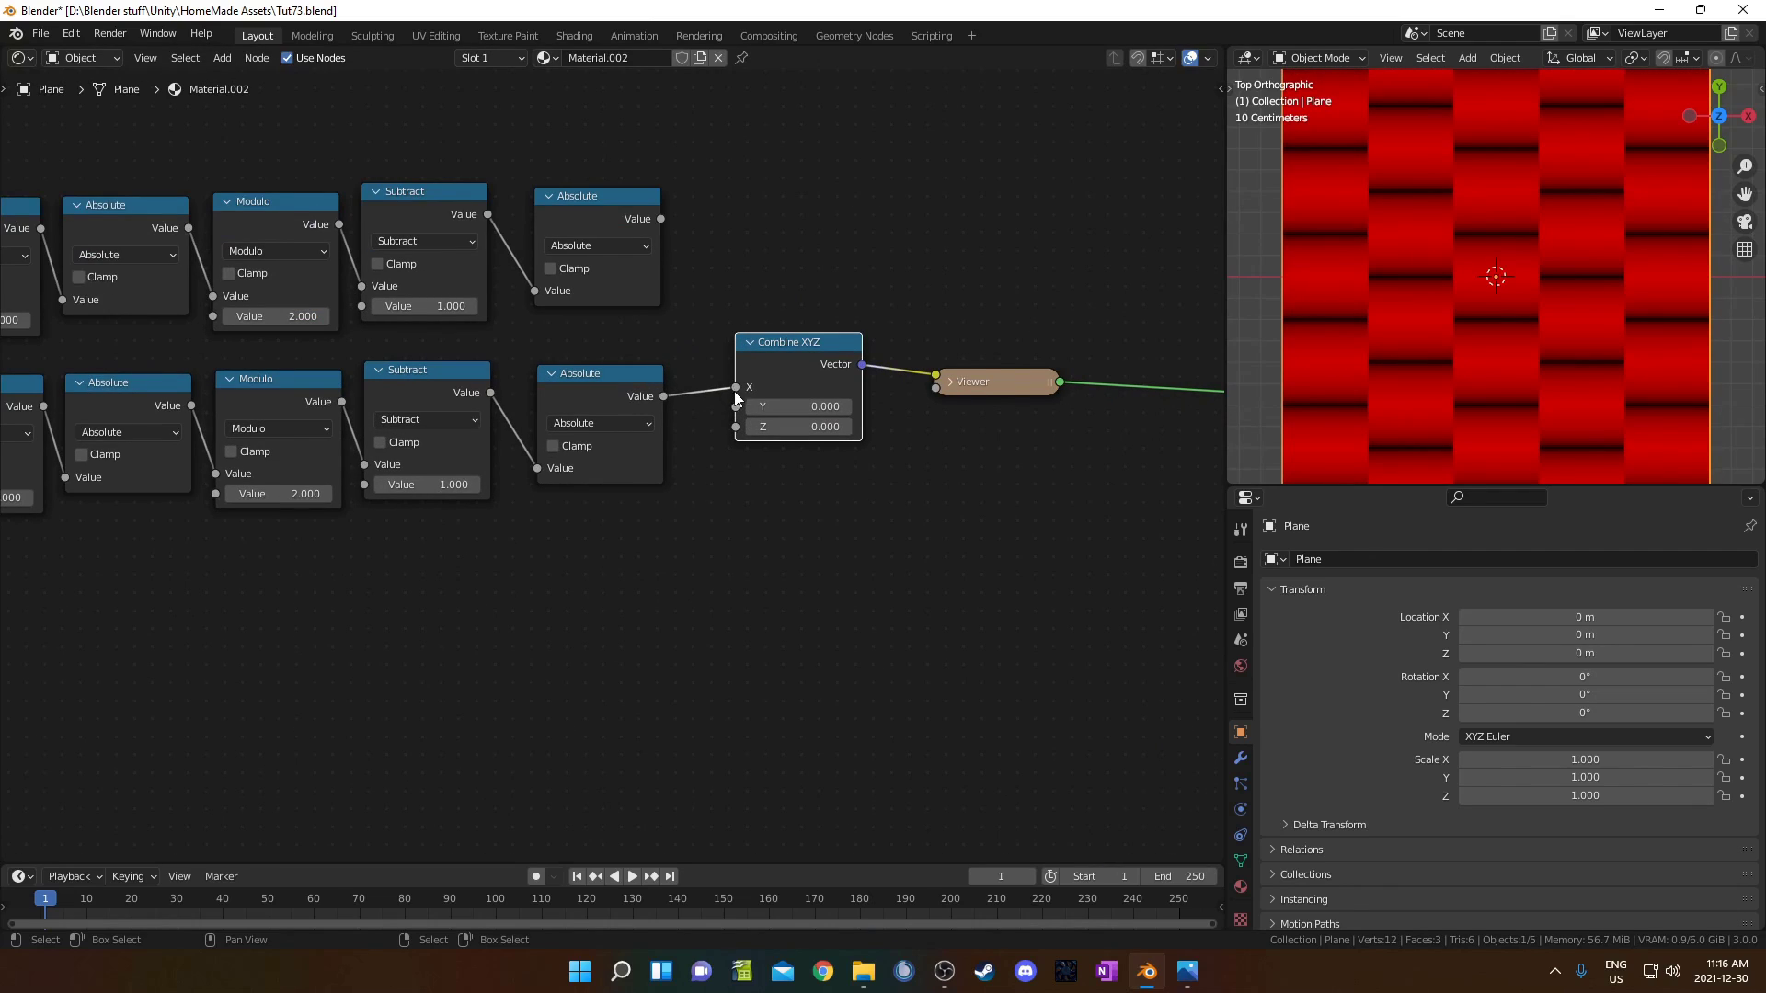
left_click_drag(735, 387, 735, 407)
left_click_drag(660, 219, 735, 388)
scroll(732, 460, "down", 8)
middle_click_drag(530, 571, 777, 535)
left_click_drag(471, 460, 985, 432)
scroll(985, 433, "up", 6)
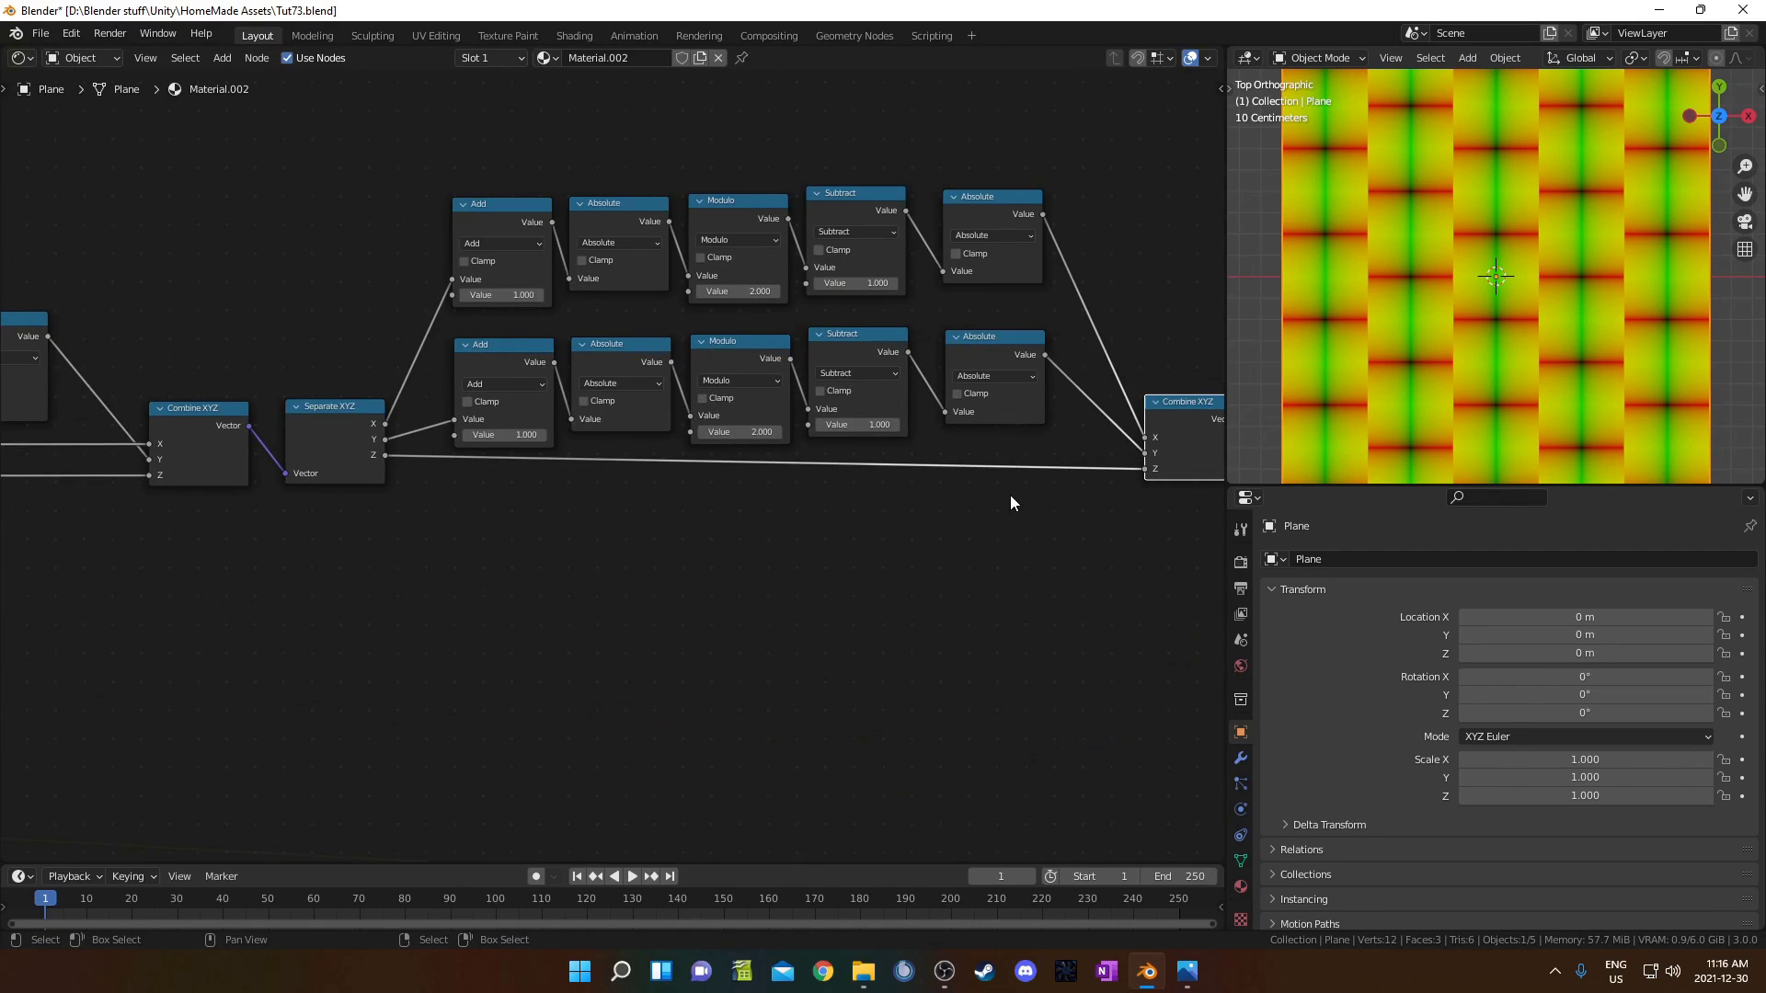
Step: Insert a Gradient Texture on the link after the last Combine XYZ and set its type to Spherical
middle_click_drag(1165, 562, 825, 540)
scroll(825, 548, "up", 2)
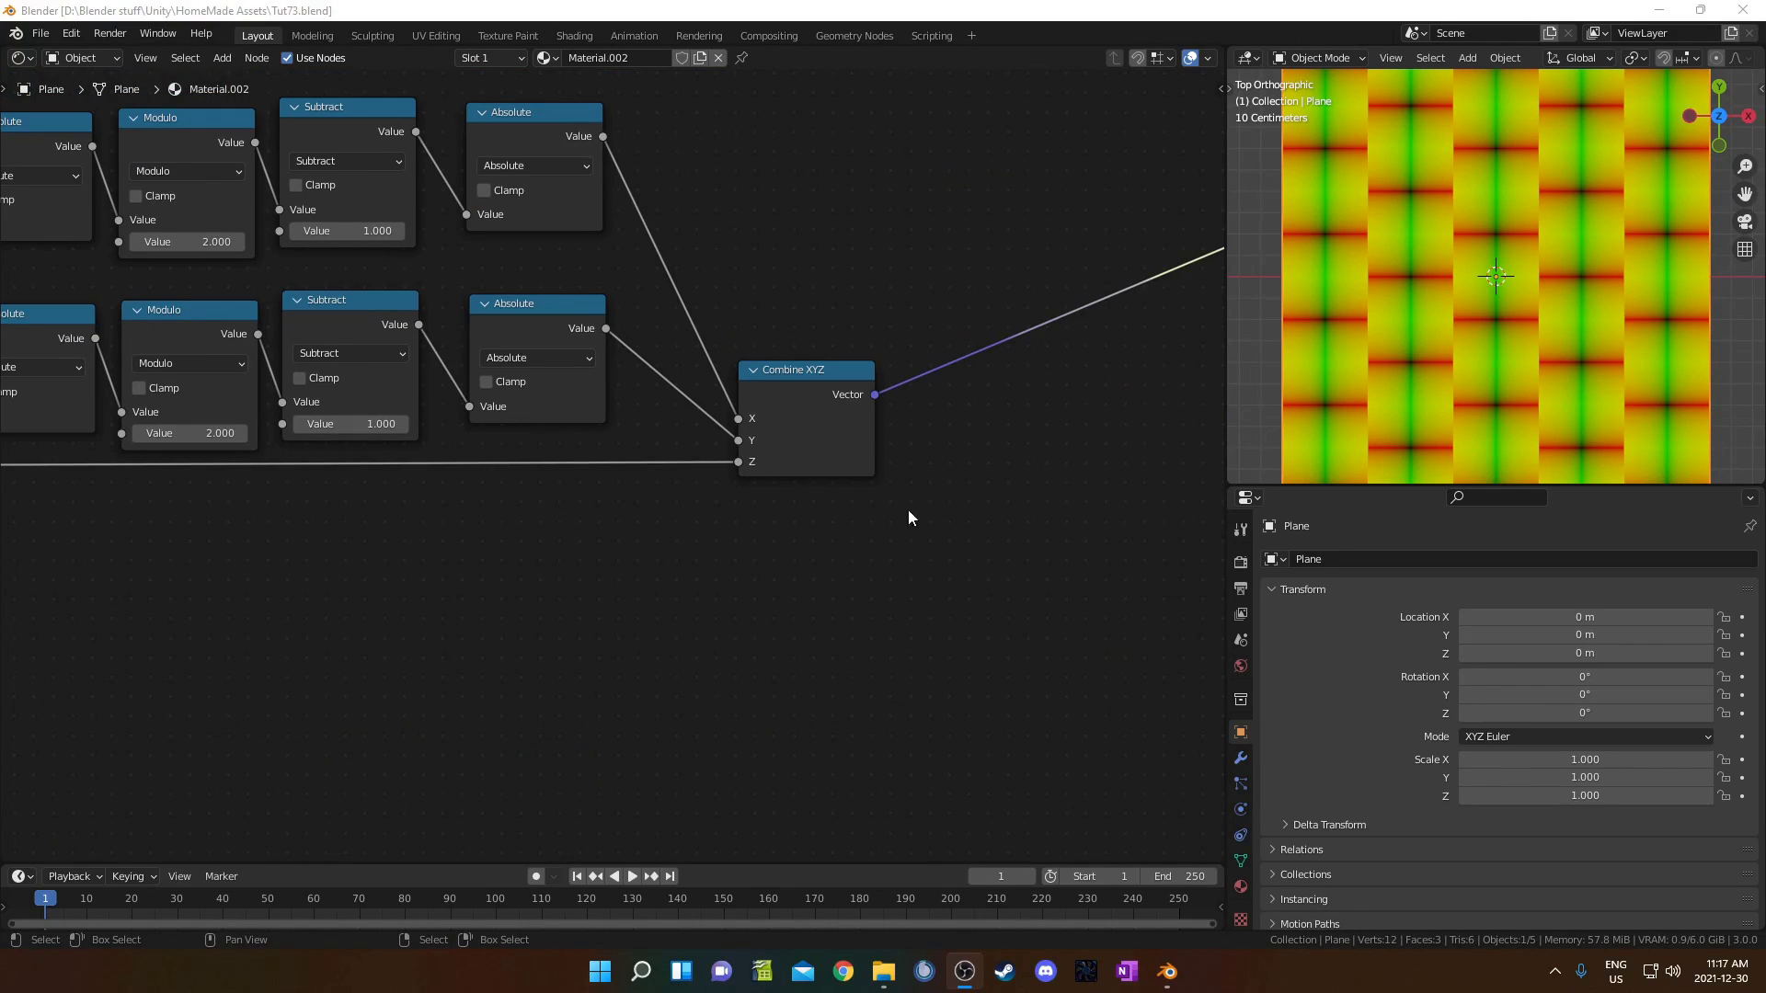
middle_click_drag(1051, 488, 798, 512)
key("shift+a")
left_click(800, 511)
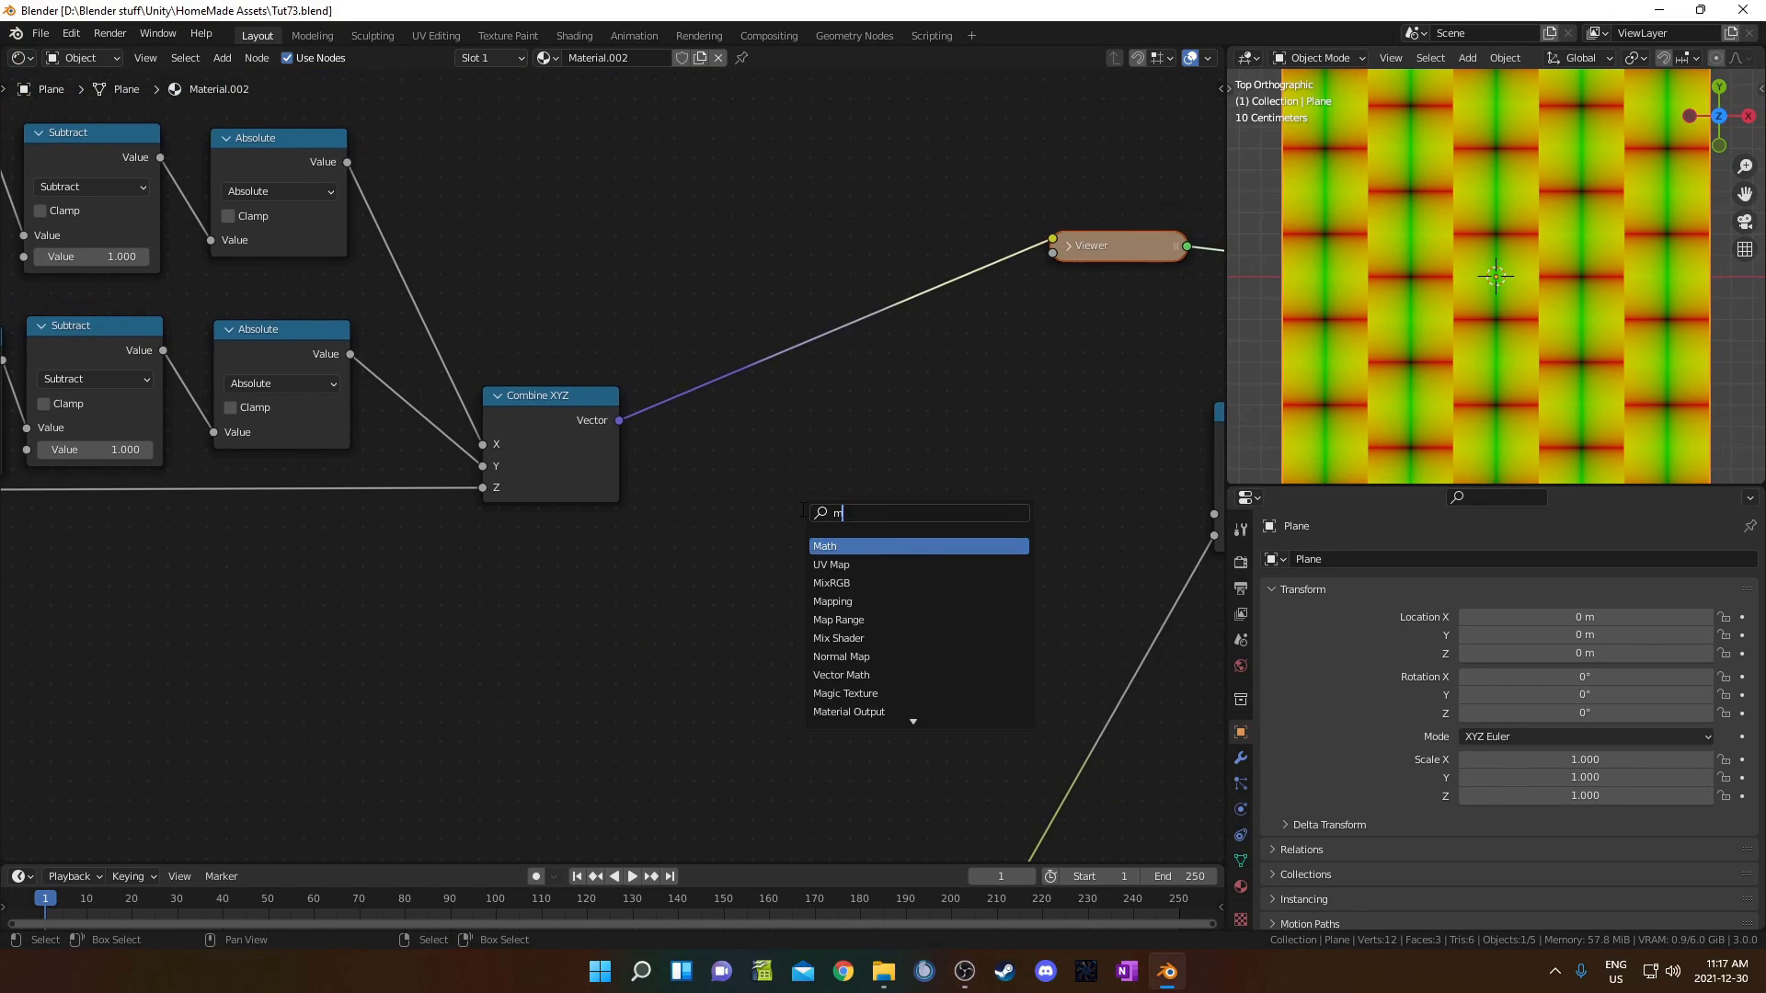
type("gra")
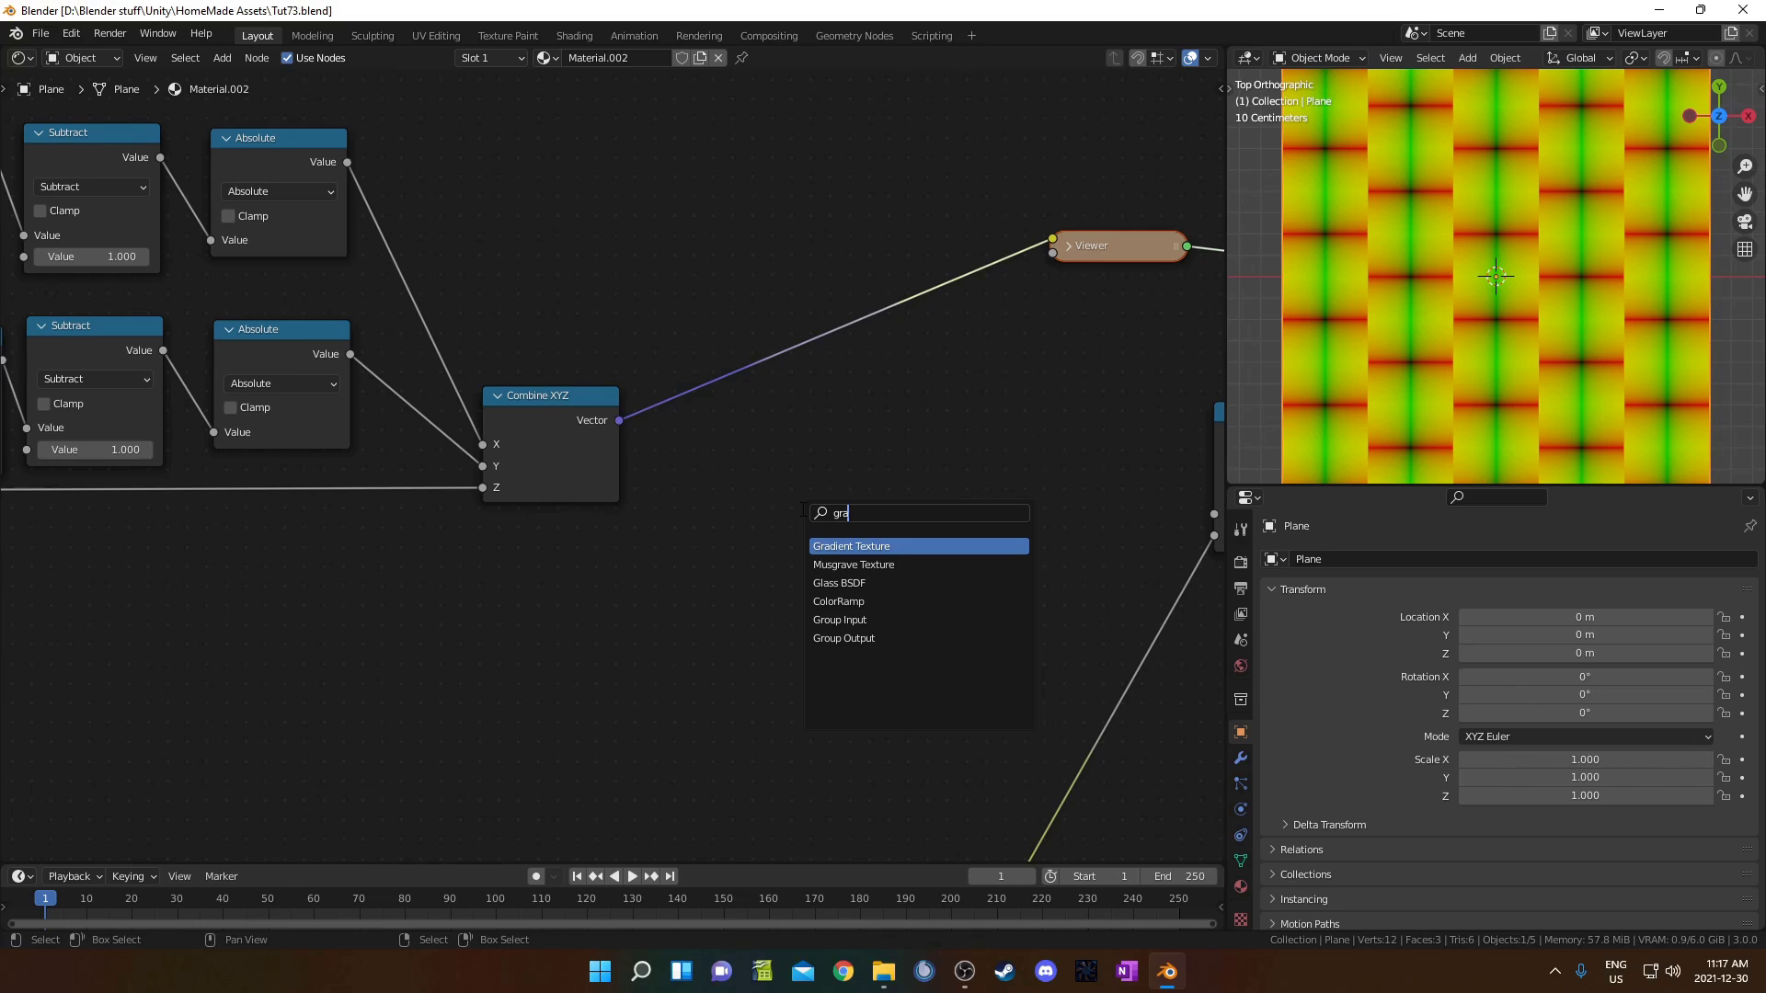
key("Return")
left_click(766, 367)
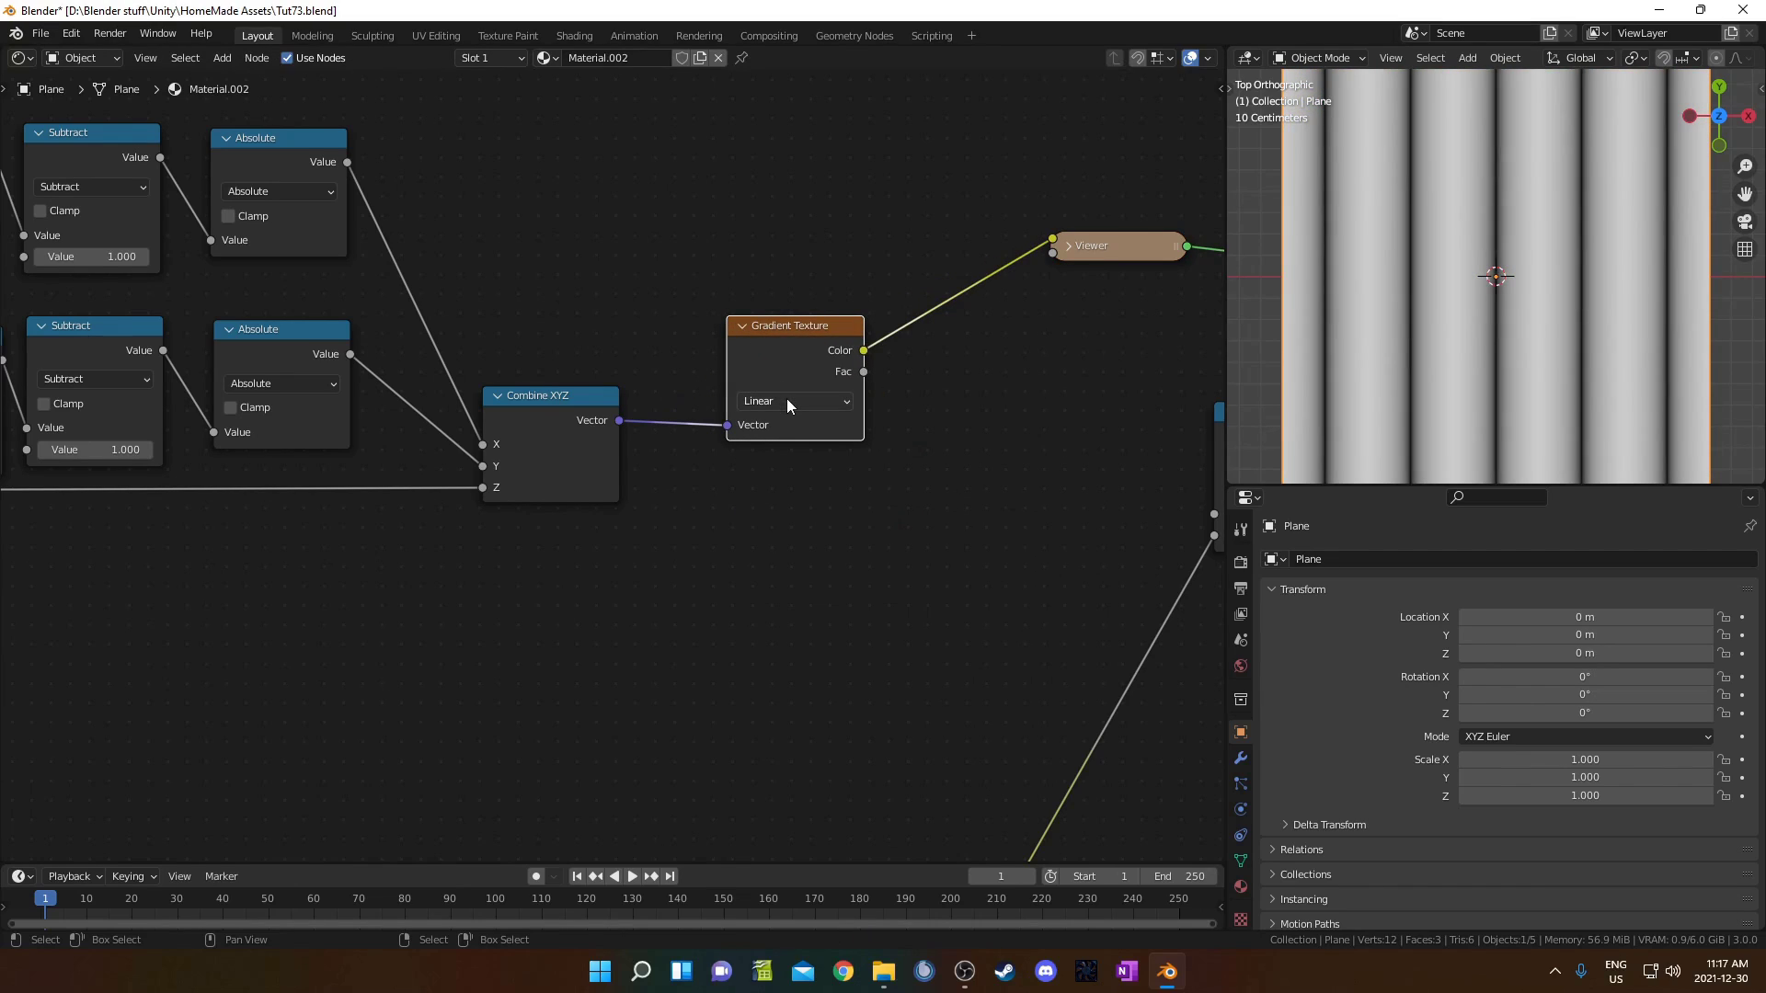
left_click(787, 399)
left_click(789, 509)
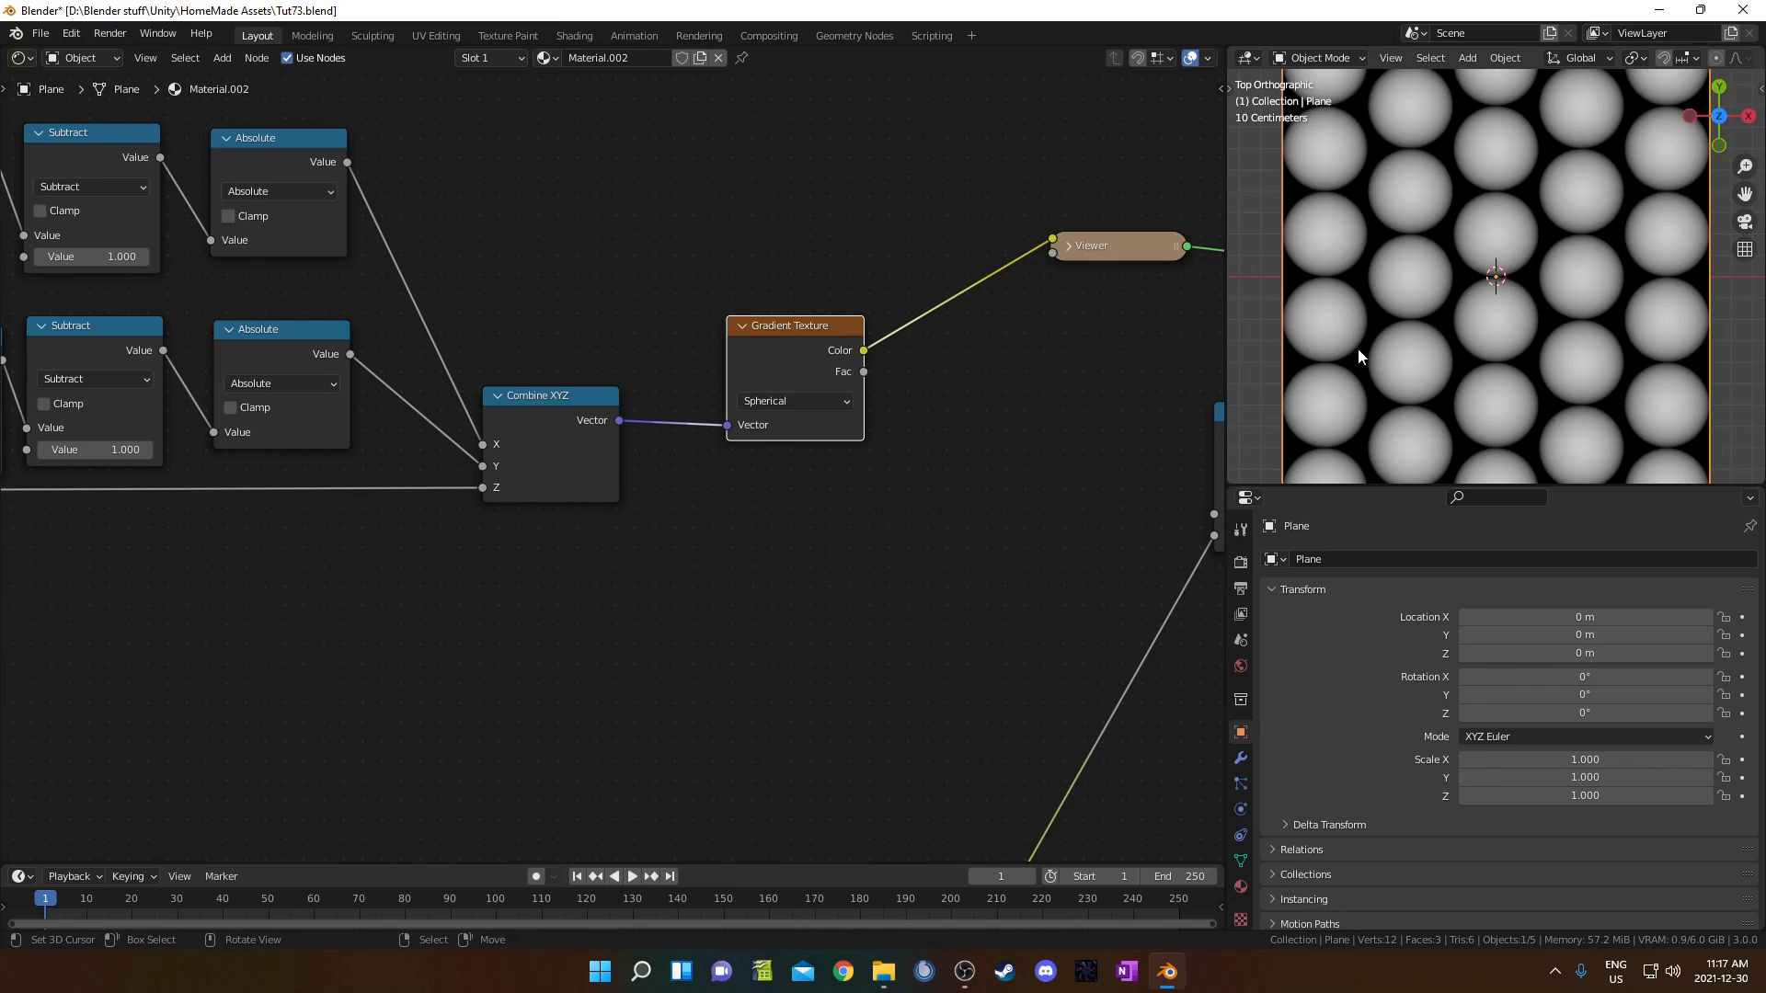
Step: Move the Gradient Texture closer to the image-mixing Add node and connect its Color output to Add's first value
scroll(867, 571, "down", 3)
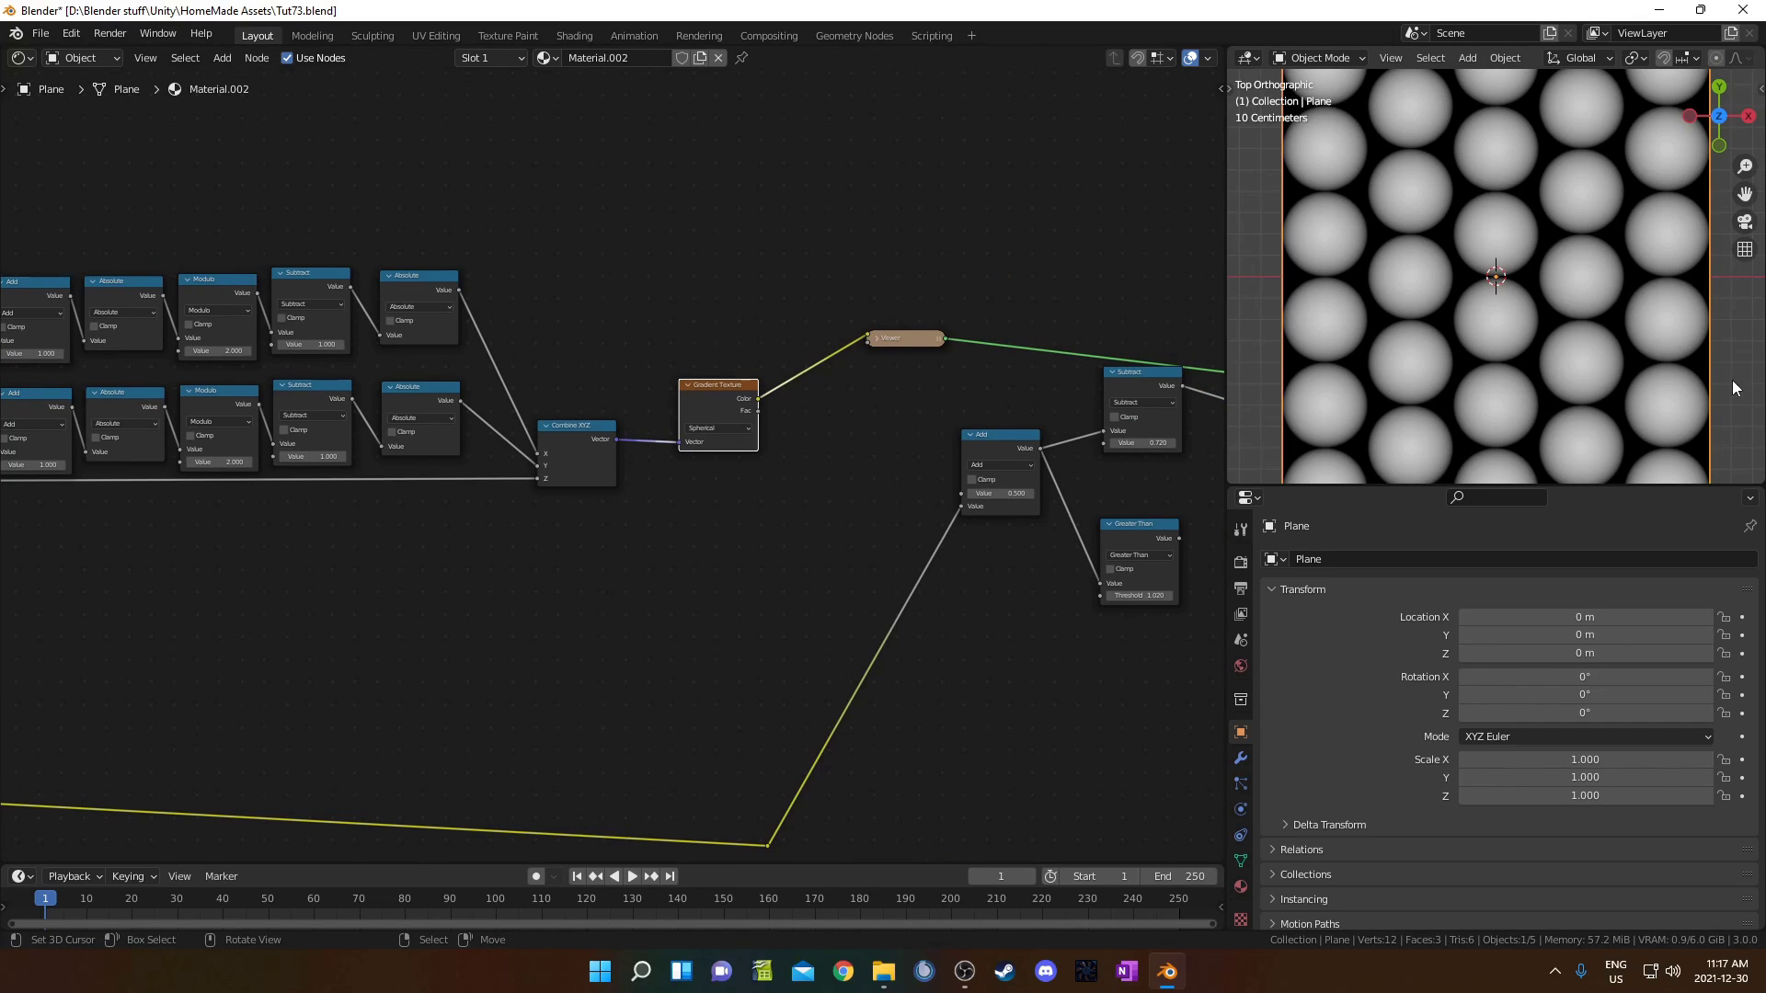
scroll(476, 599, "up", 2)
scroll(469, 394, "up", 1)
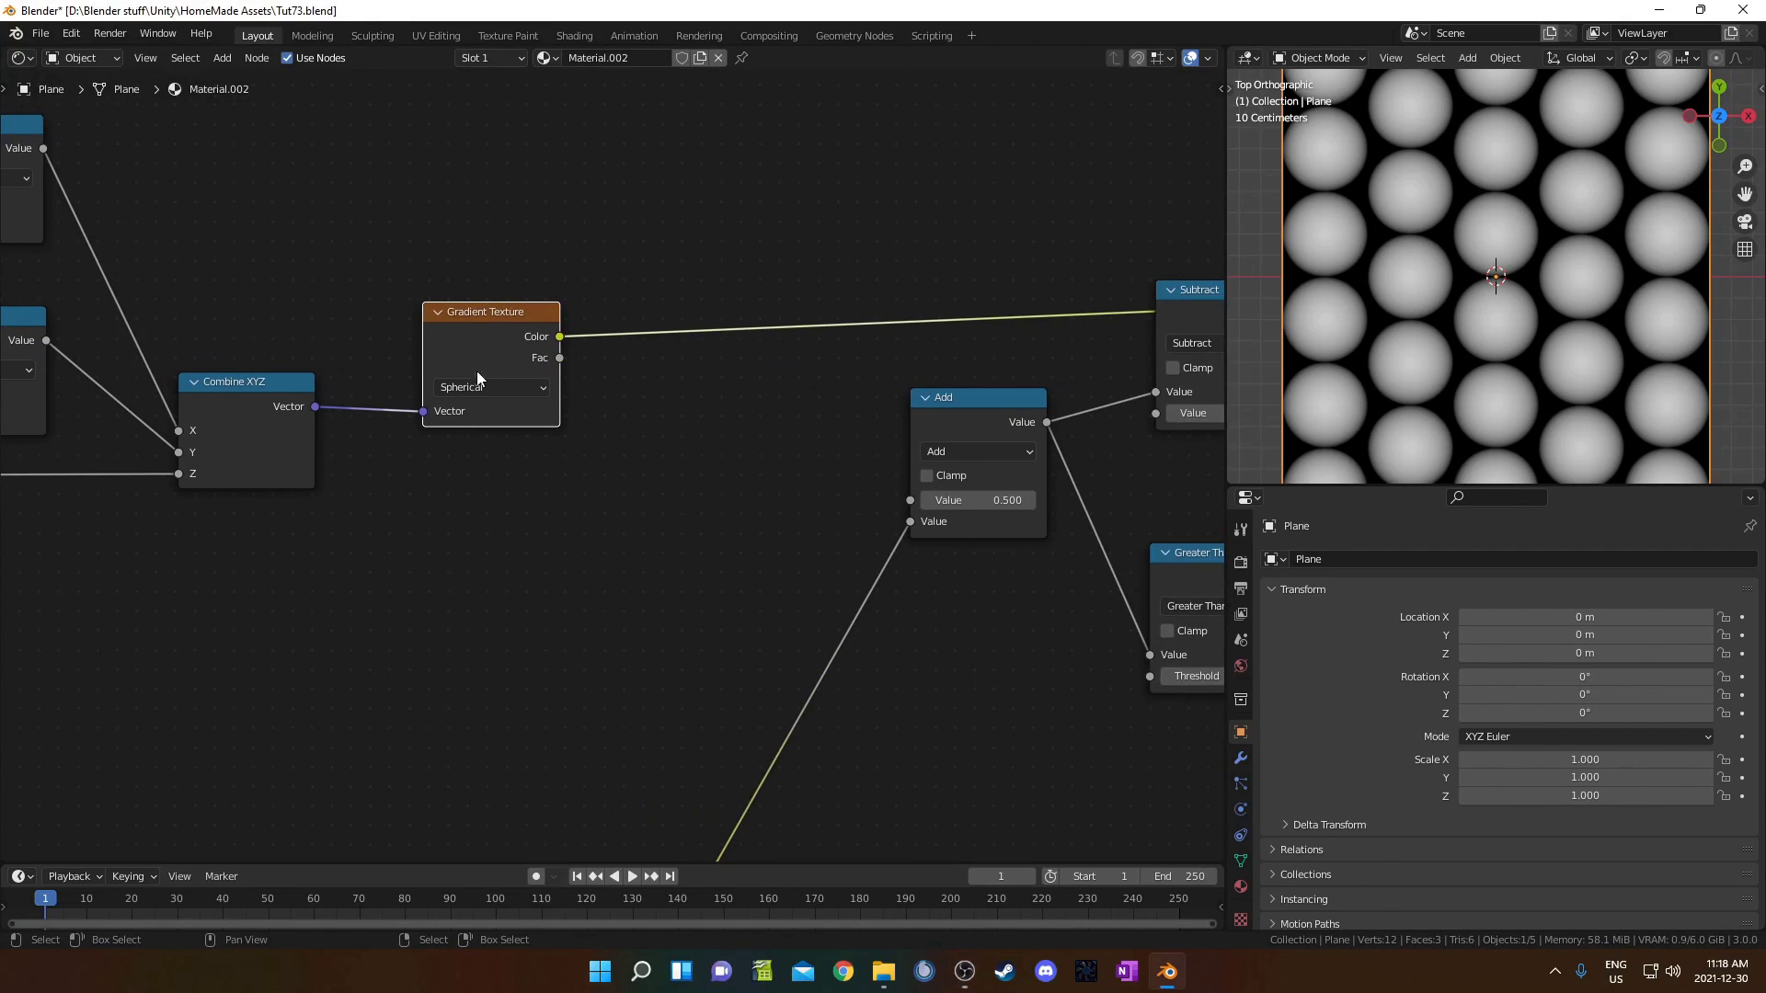
key("g")
left_click(572, 368)
left_click_drag(558, 345, 924, 504)
Step: Preview the output of the Greater Than node on the plane
scroll(764, 585, "down", 7)
middle_click_drag(1003, 540, 700, 522)
left_click(685, 518, "ctrl+shift")
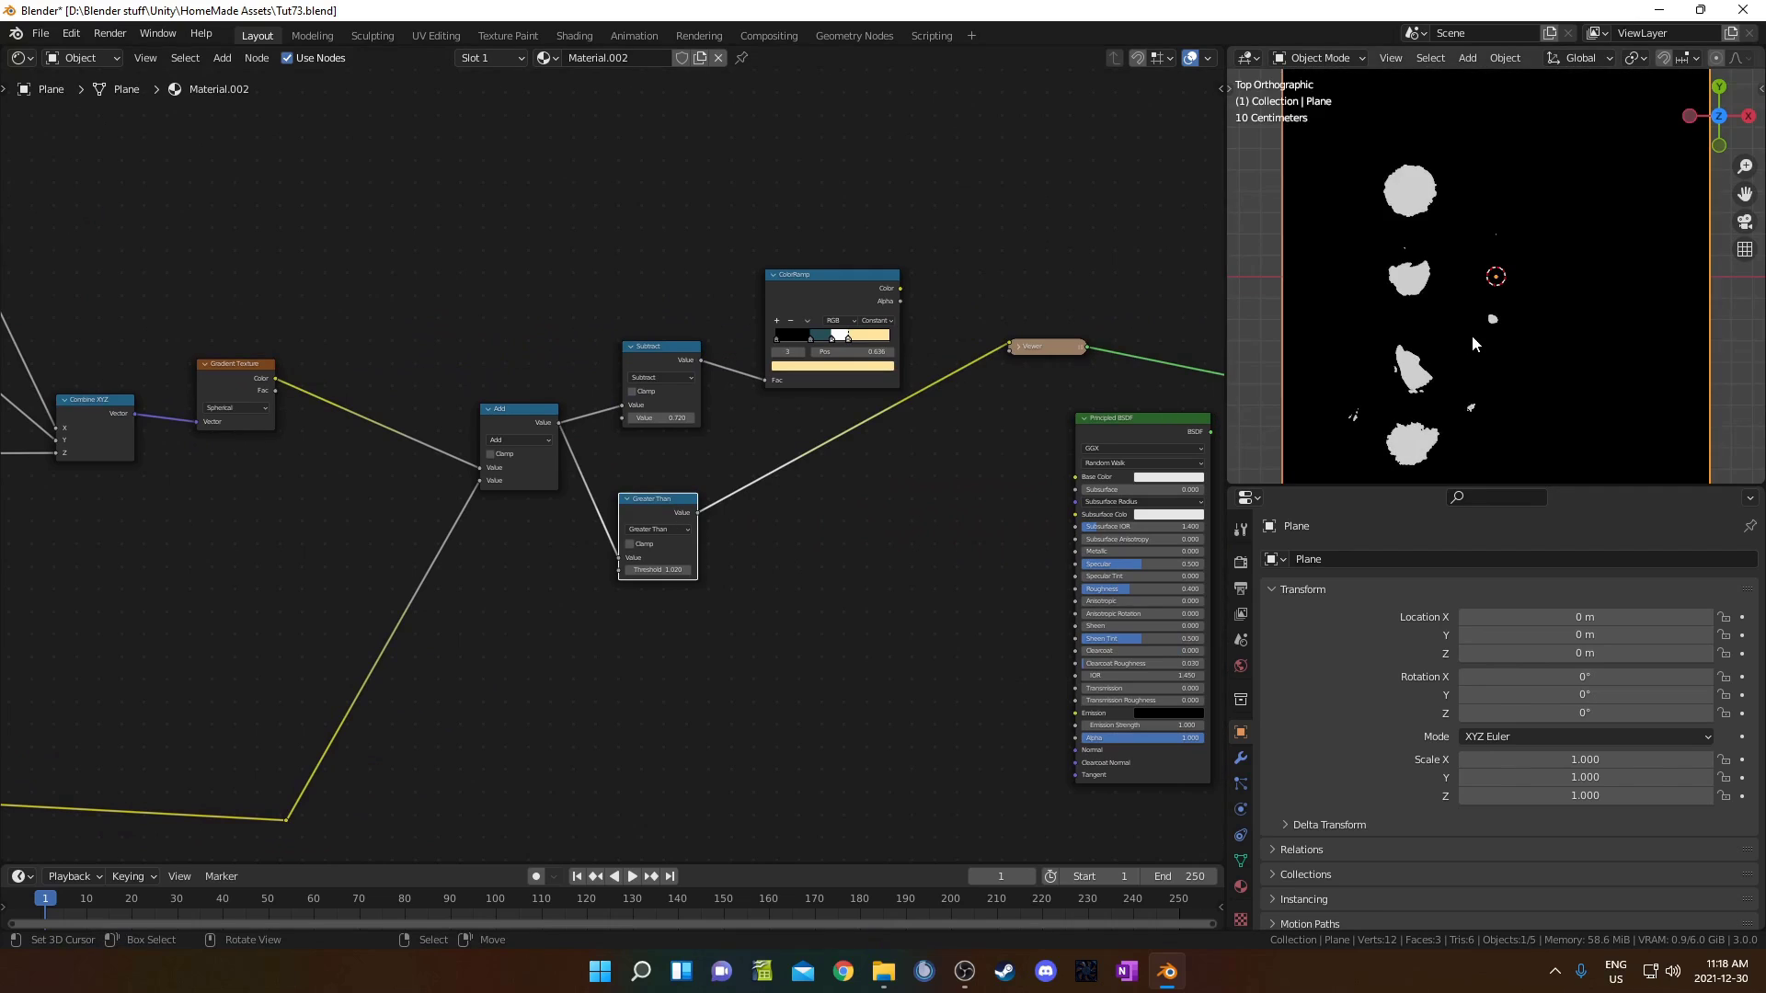
Step: Try an X and Y scale of 100 on the pattern's Mapping node
middle_click_drag(357, 681, 674, 652)
middle_click_drag(160, 594, 787, 570)
mouse_move(180, 590)
middle_mouse_down()
mouse_move(616, 597)
mouse_move(539, 581)
mouse_move(664, 661)
middle_mouse_up()
middle_click_drag(492, 666, 669, 607)
scroll(669, 599, "up", 4)
left_click_drag(659, 535, 663, 547)
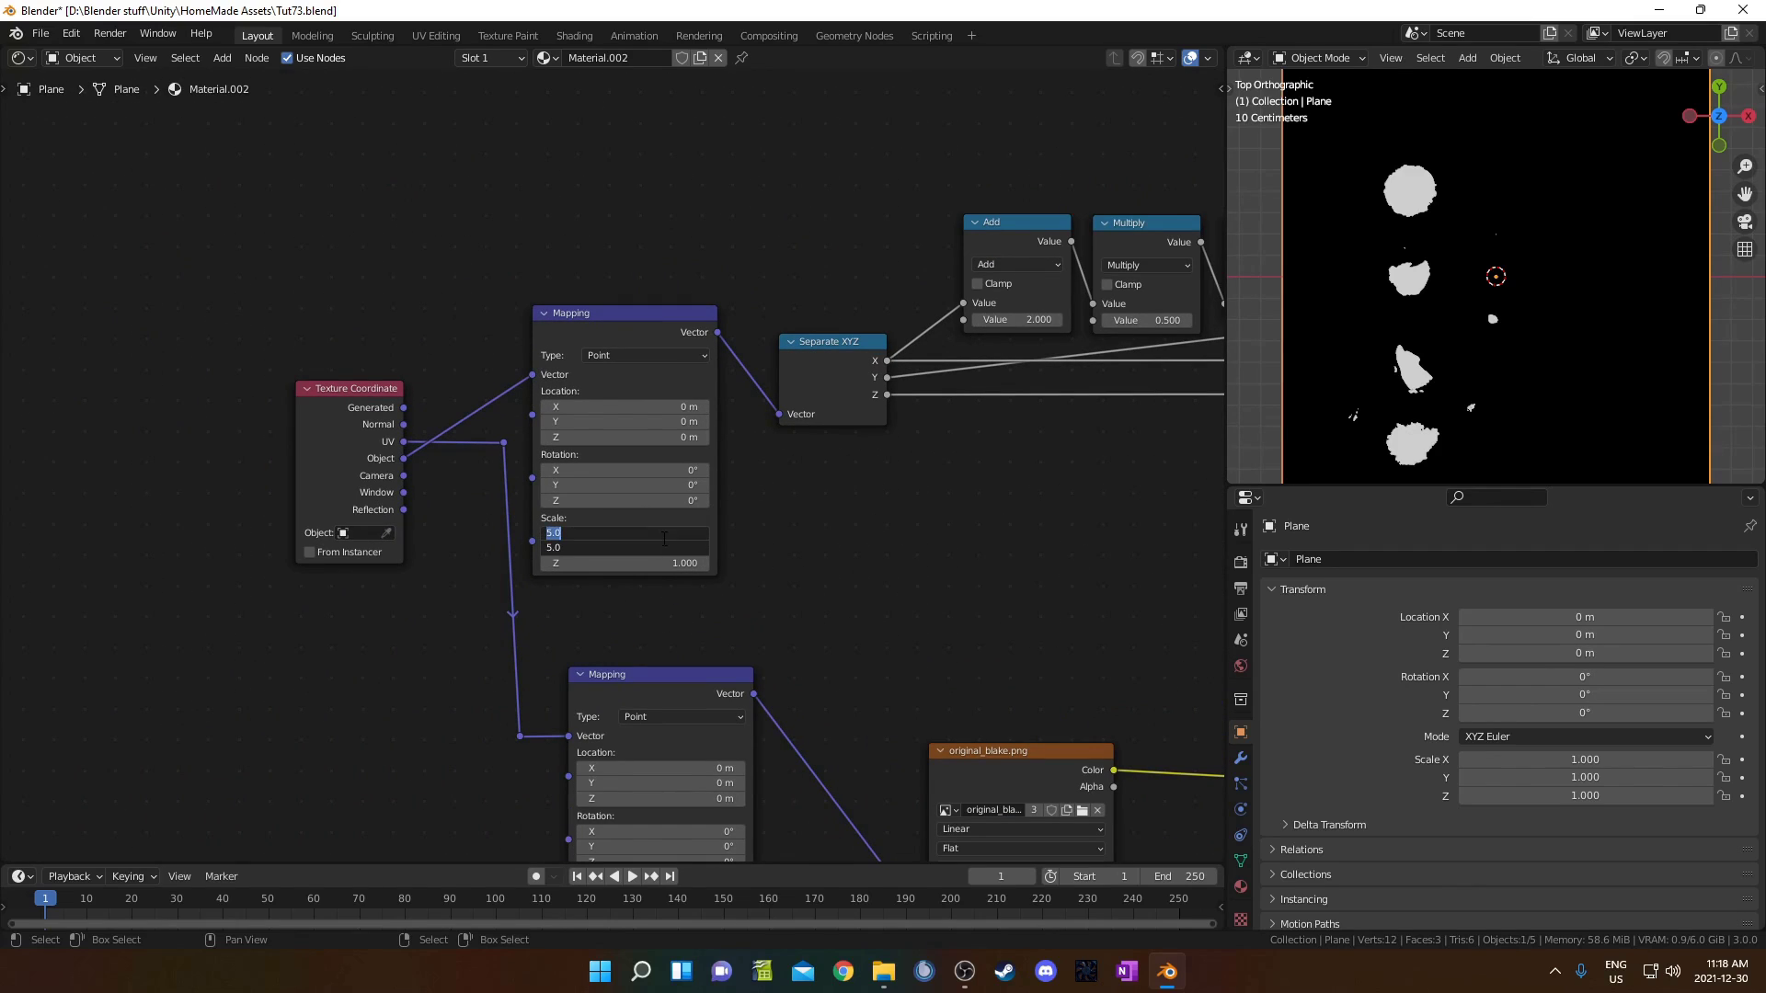
type("100")
key("Return")
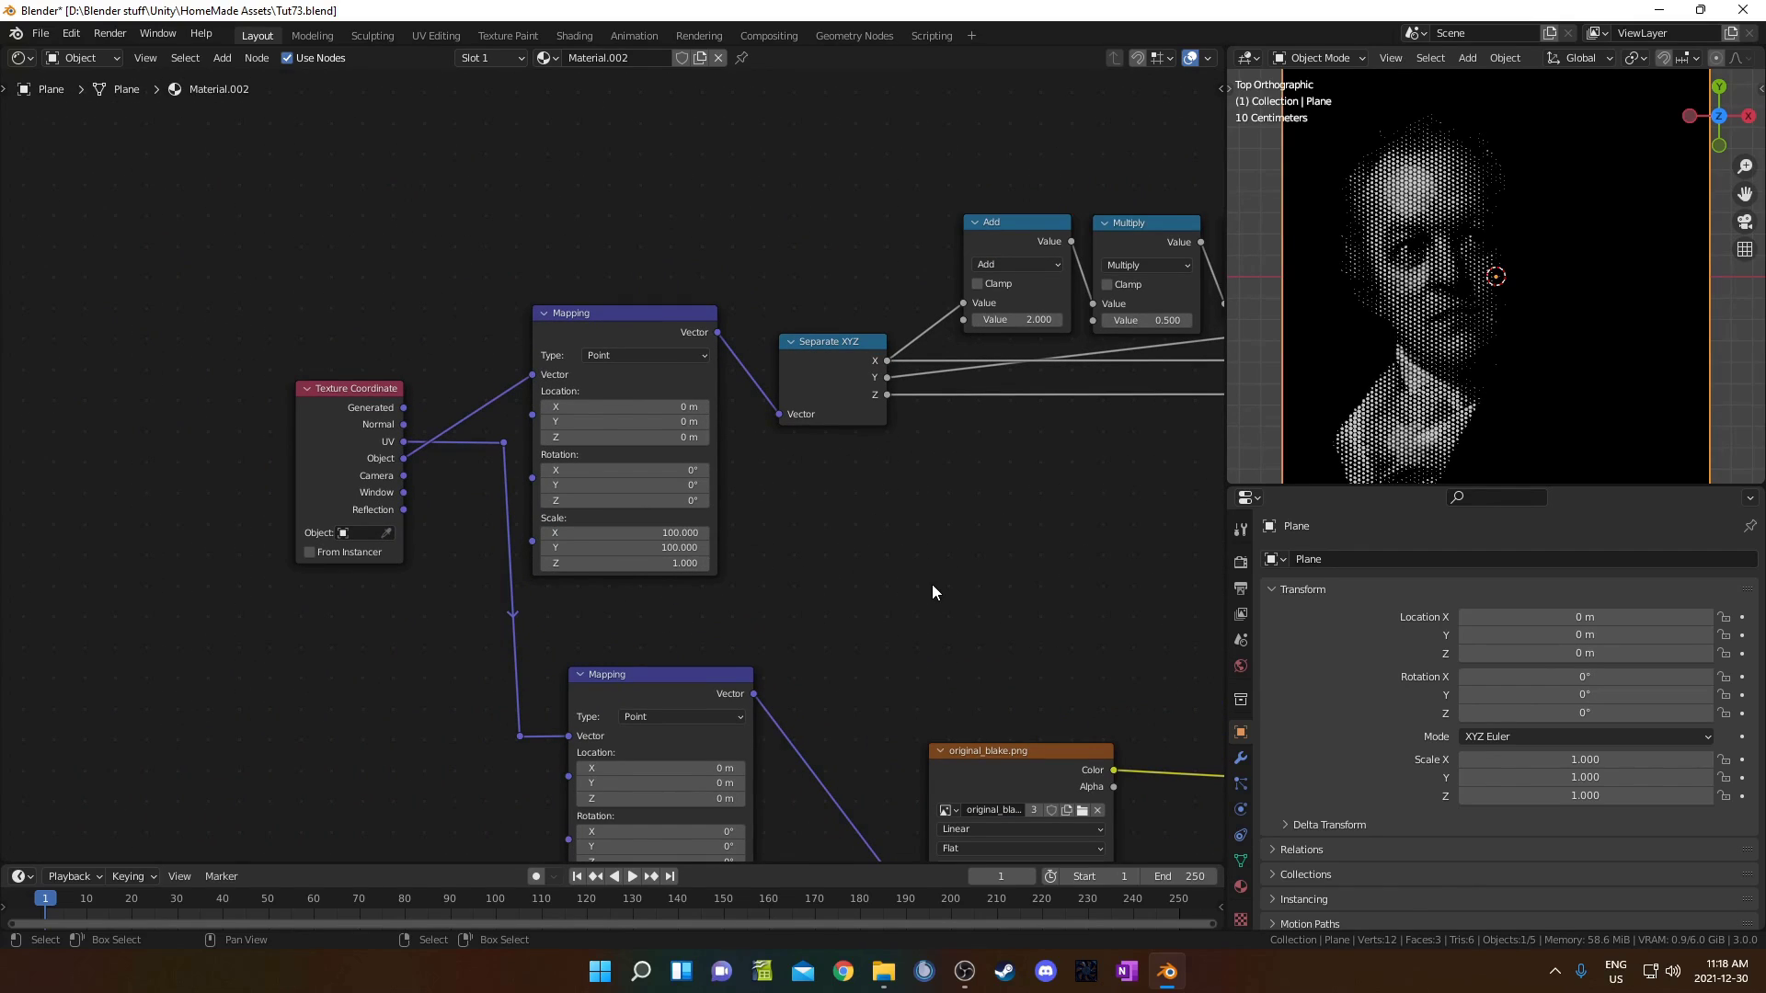
Step: Set the X and Y scale of the pattern's Mapping node to 200
scroll(1564, 325, "up", 3)
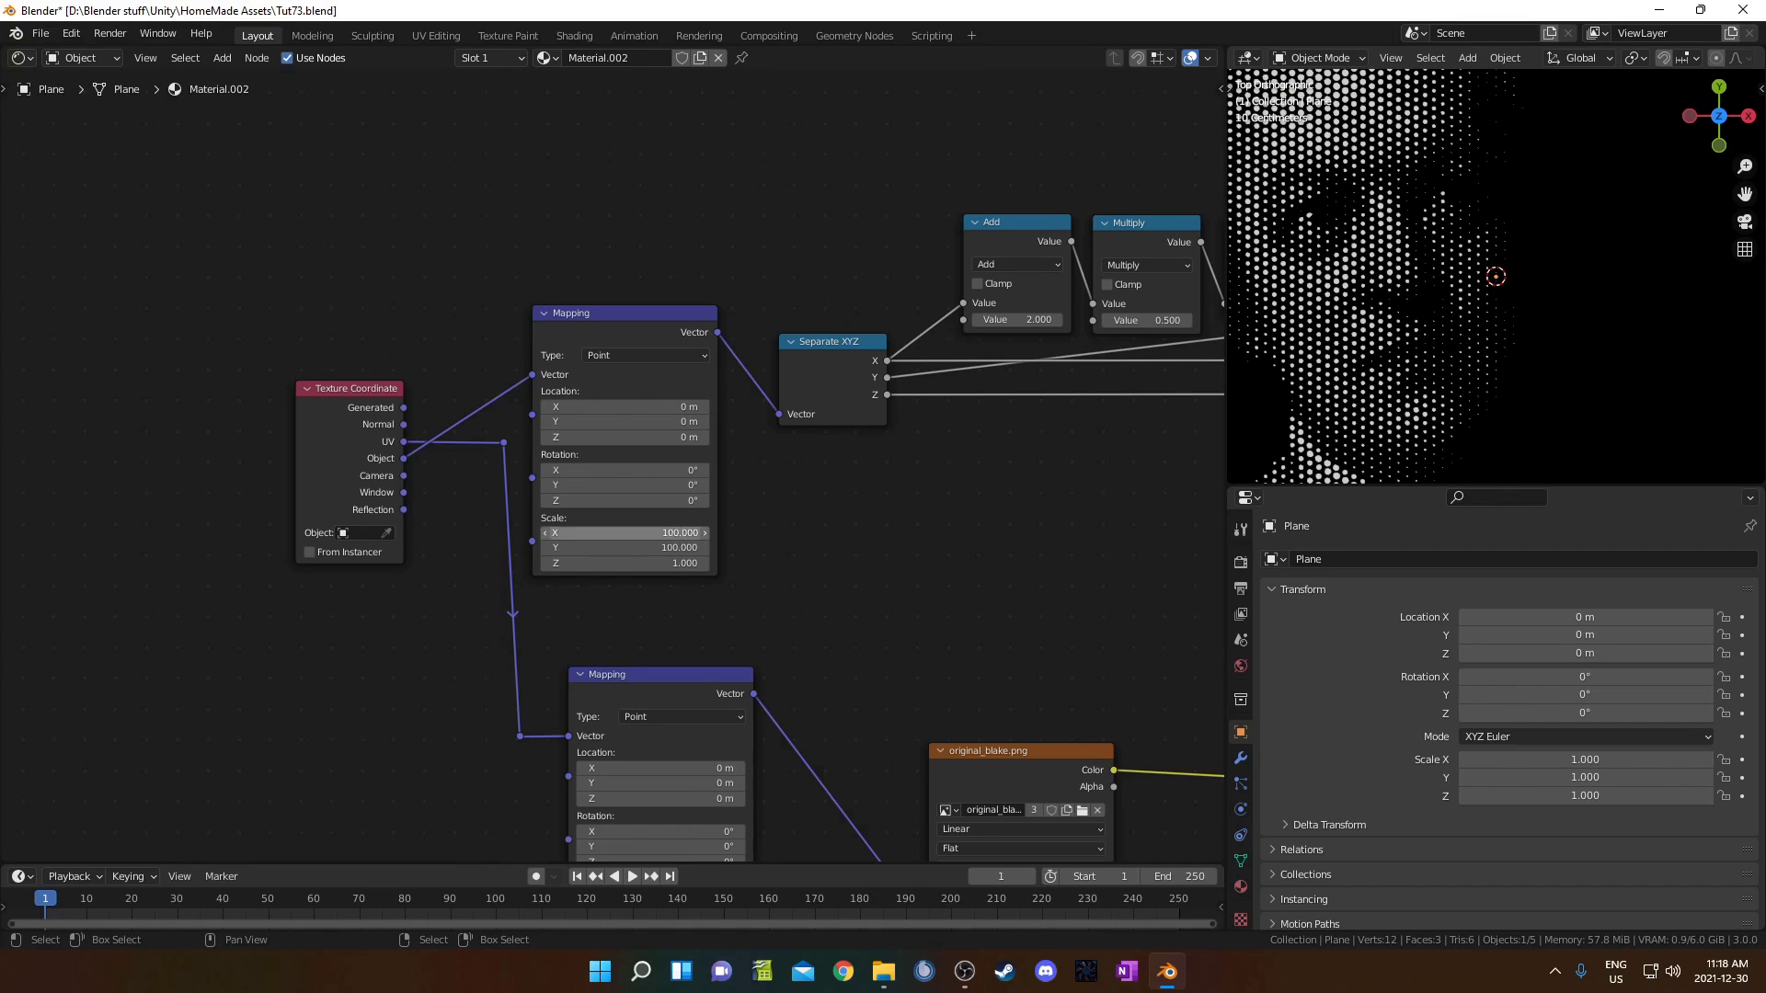
left_click_drag(681, 532, 680, 538)
type("200")
key("Return")
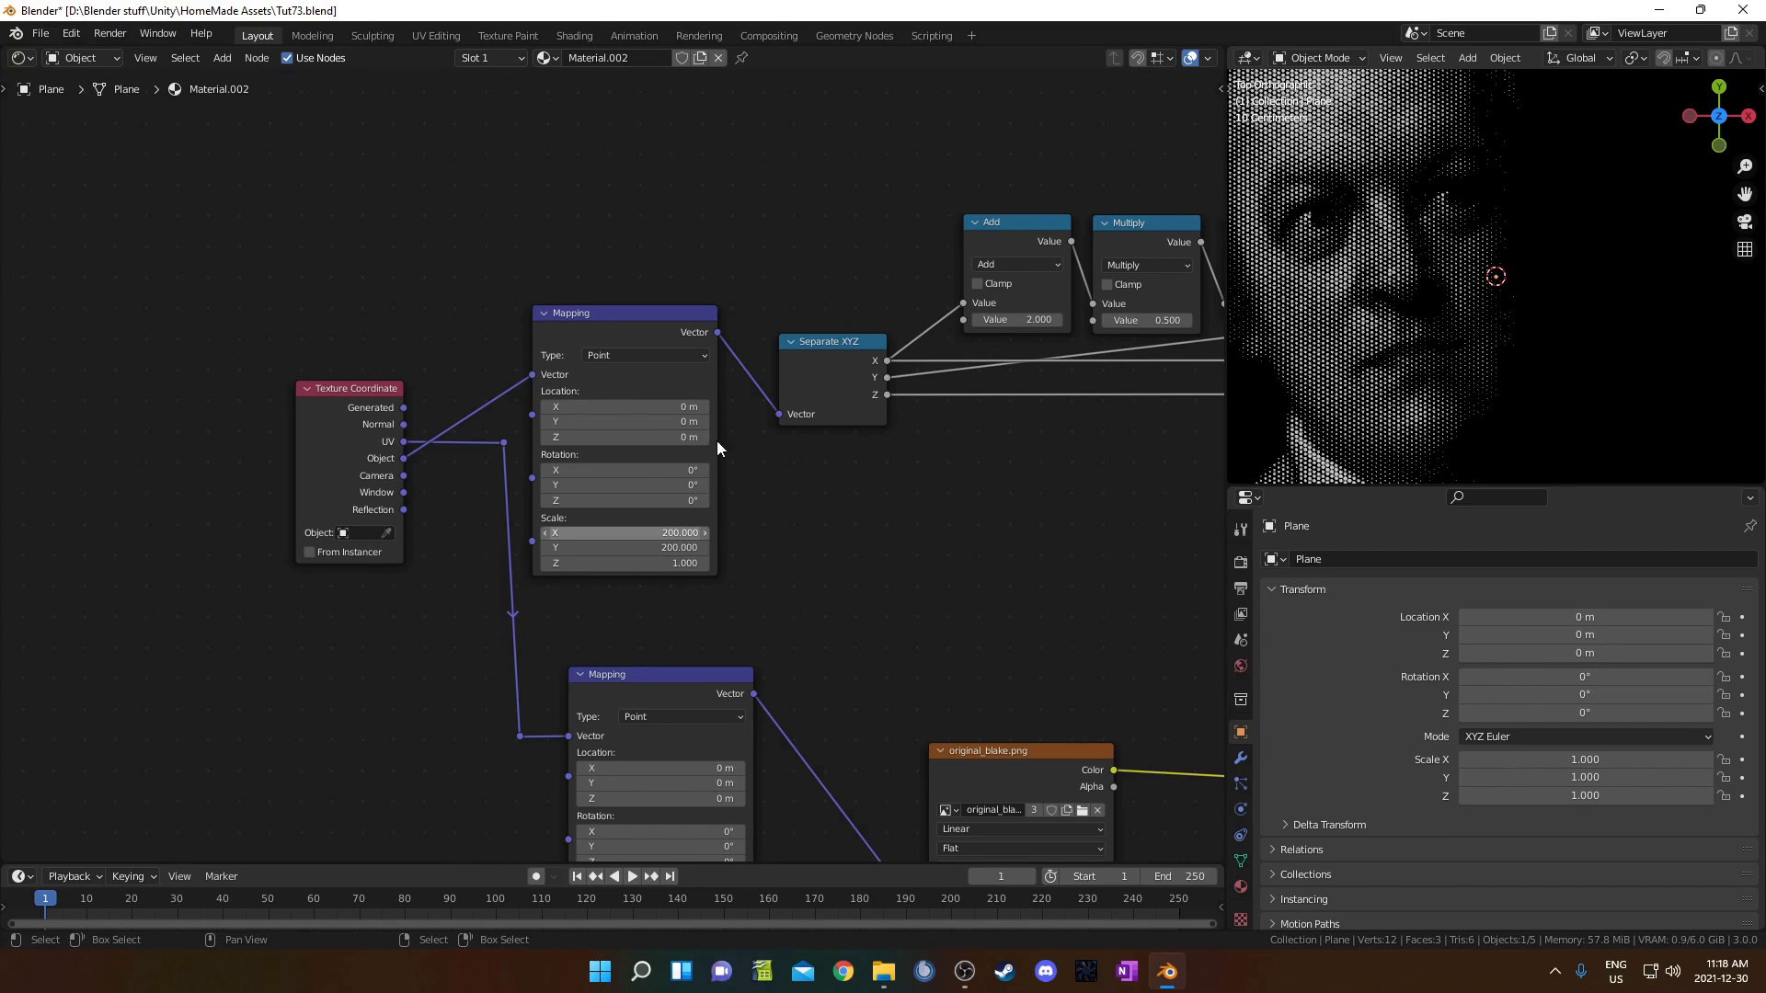
Step: Preview the ColorRamp output and shift the ramp's dark teal stop towards the yellow one
scroll(1533, 189, "down", 4)
middle_click_drag(1111, 509, 57, 493)
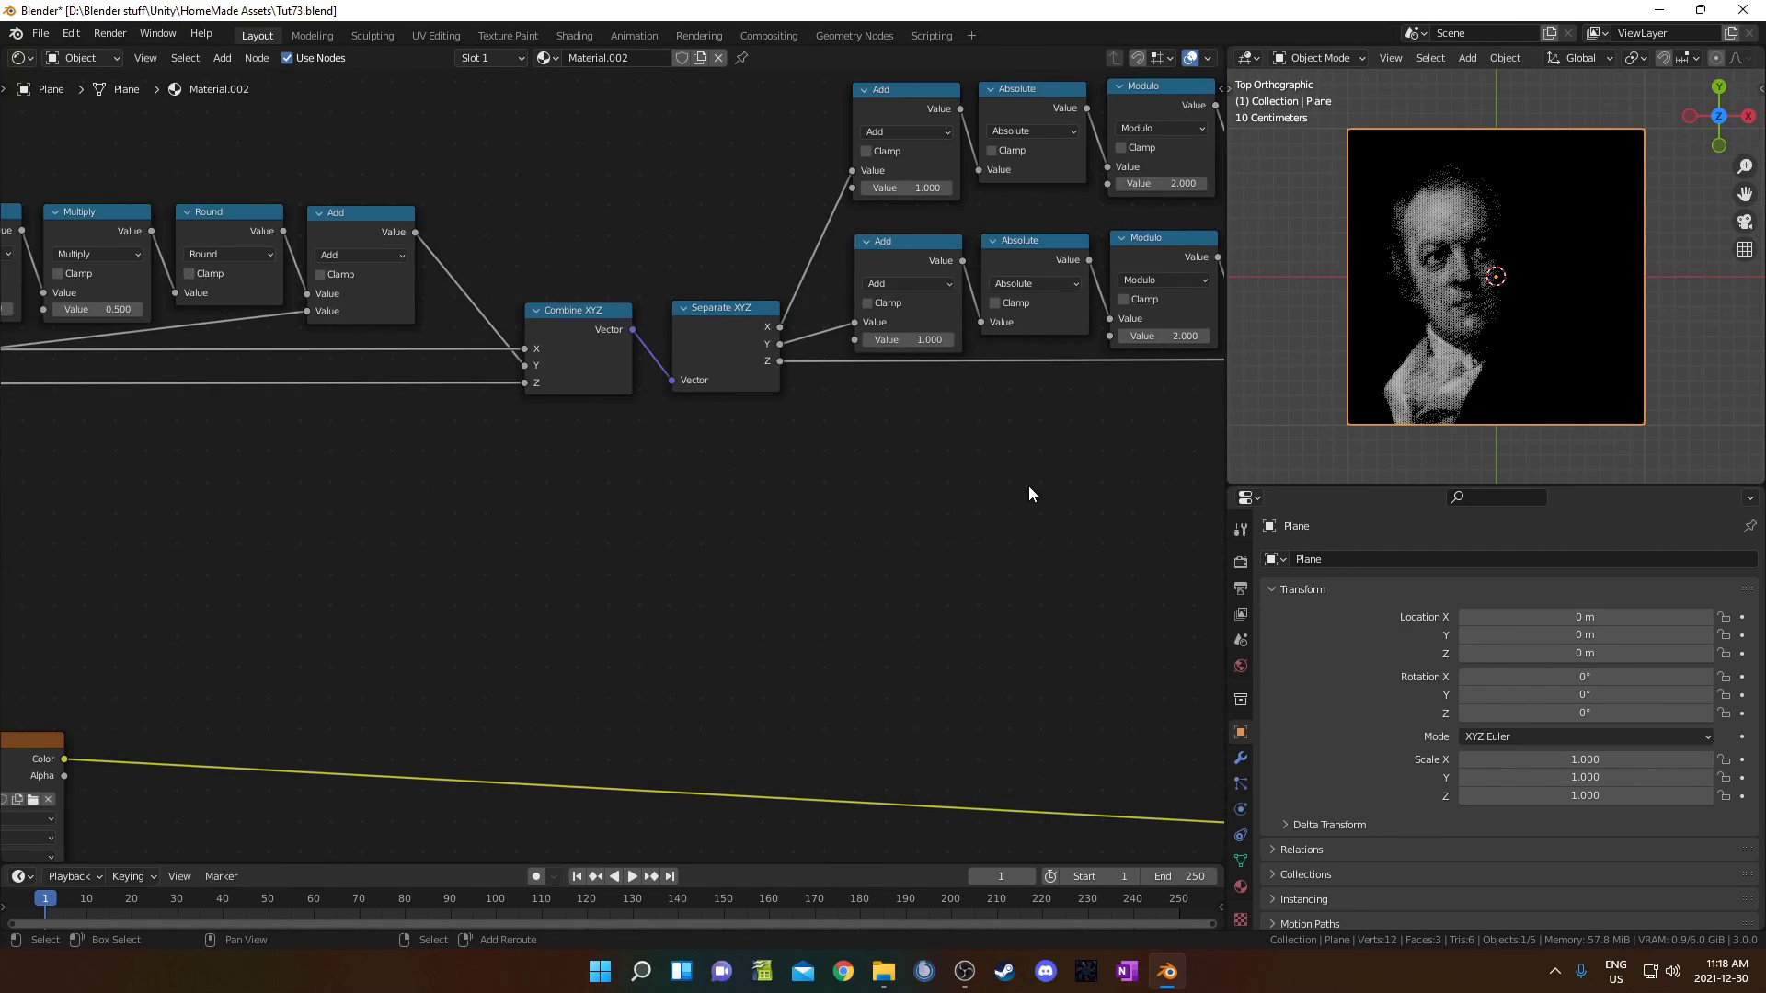
middle_click_drag(1040, 493, 367, 612)
middle_click_drag(823, 574, 494, 576)
middle_click_drag(606, 554, 561, 585)
scroll(699, 577, "up", 3)
middle_click_drag(848, 542, 449, 591)
left_click(796, 278, "ctrl+shift")
scroll(1497, 292, "up", 5)
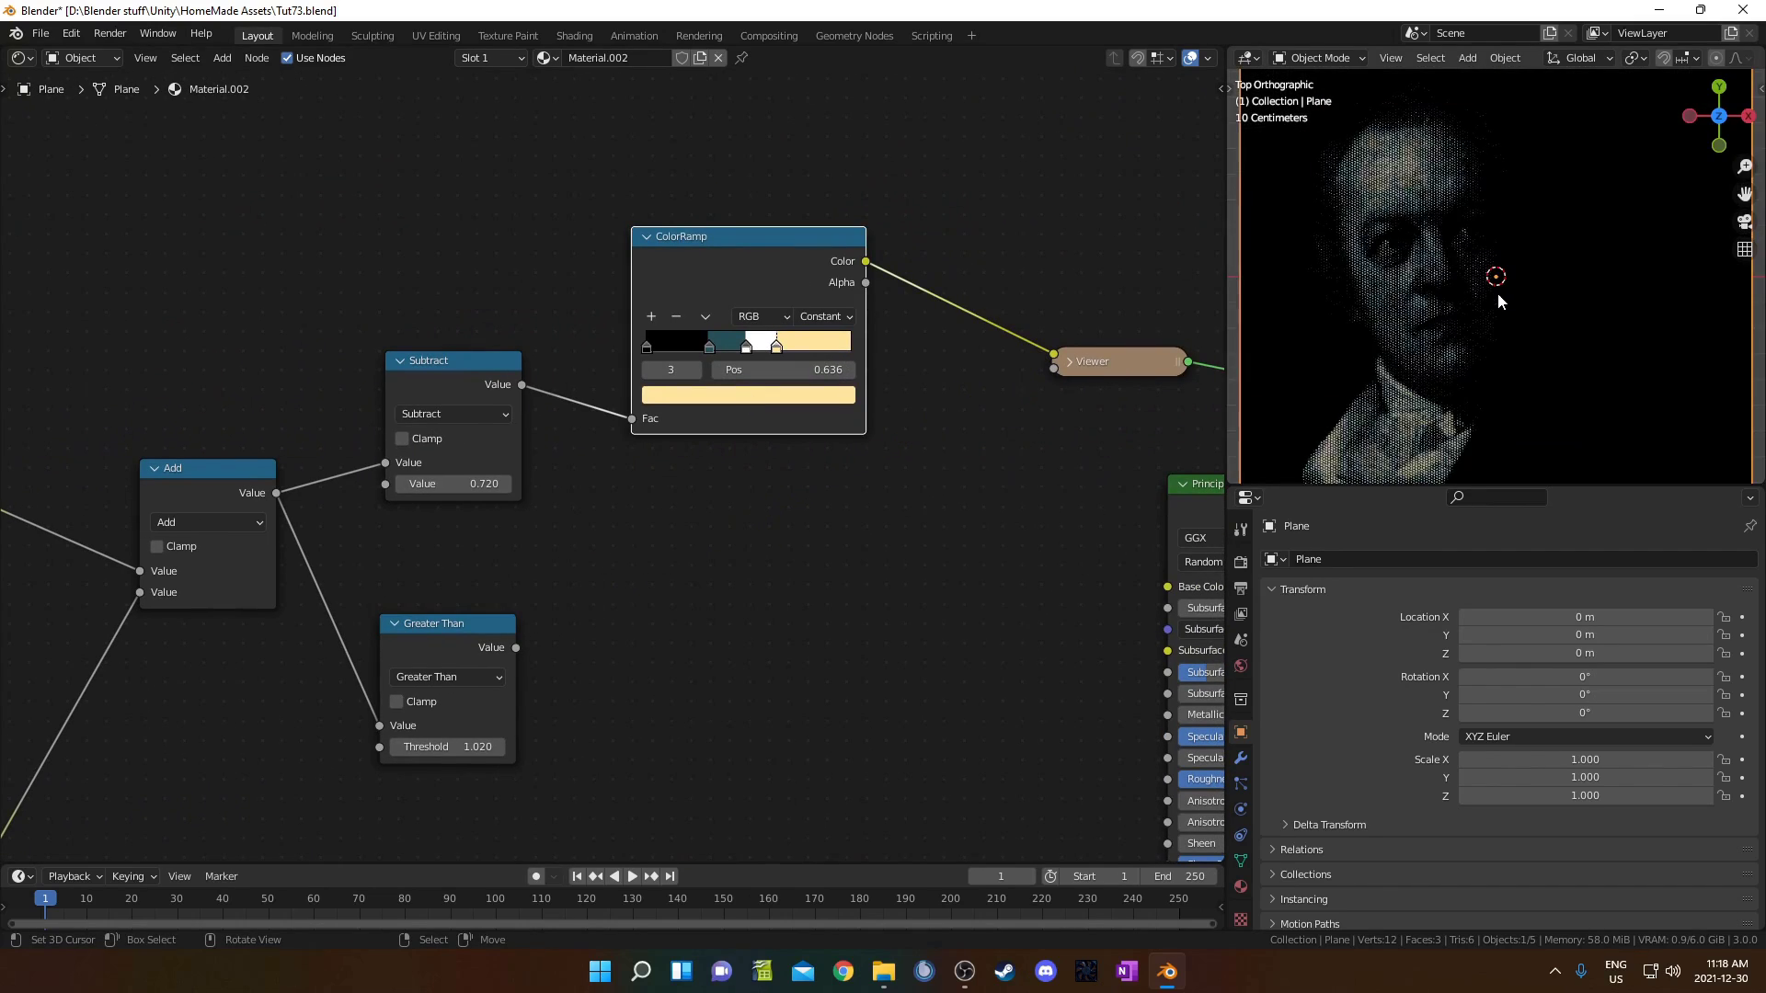
left_click_drag(709, 346, 758, 347)
Step: Change the Gradient Texture's type to Linear
scroll(1515, 319, "down", 4)
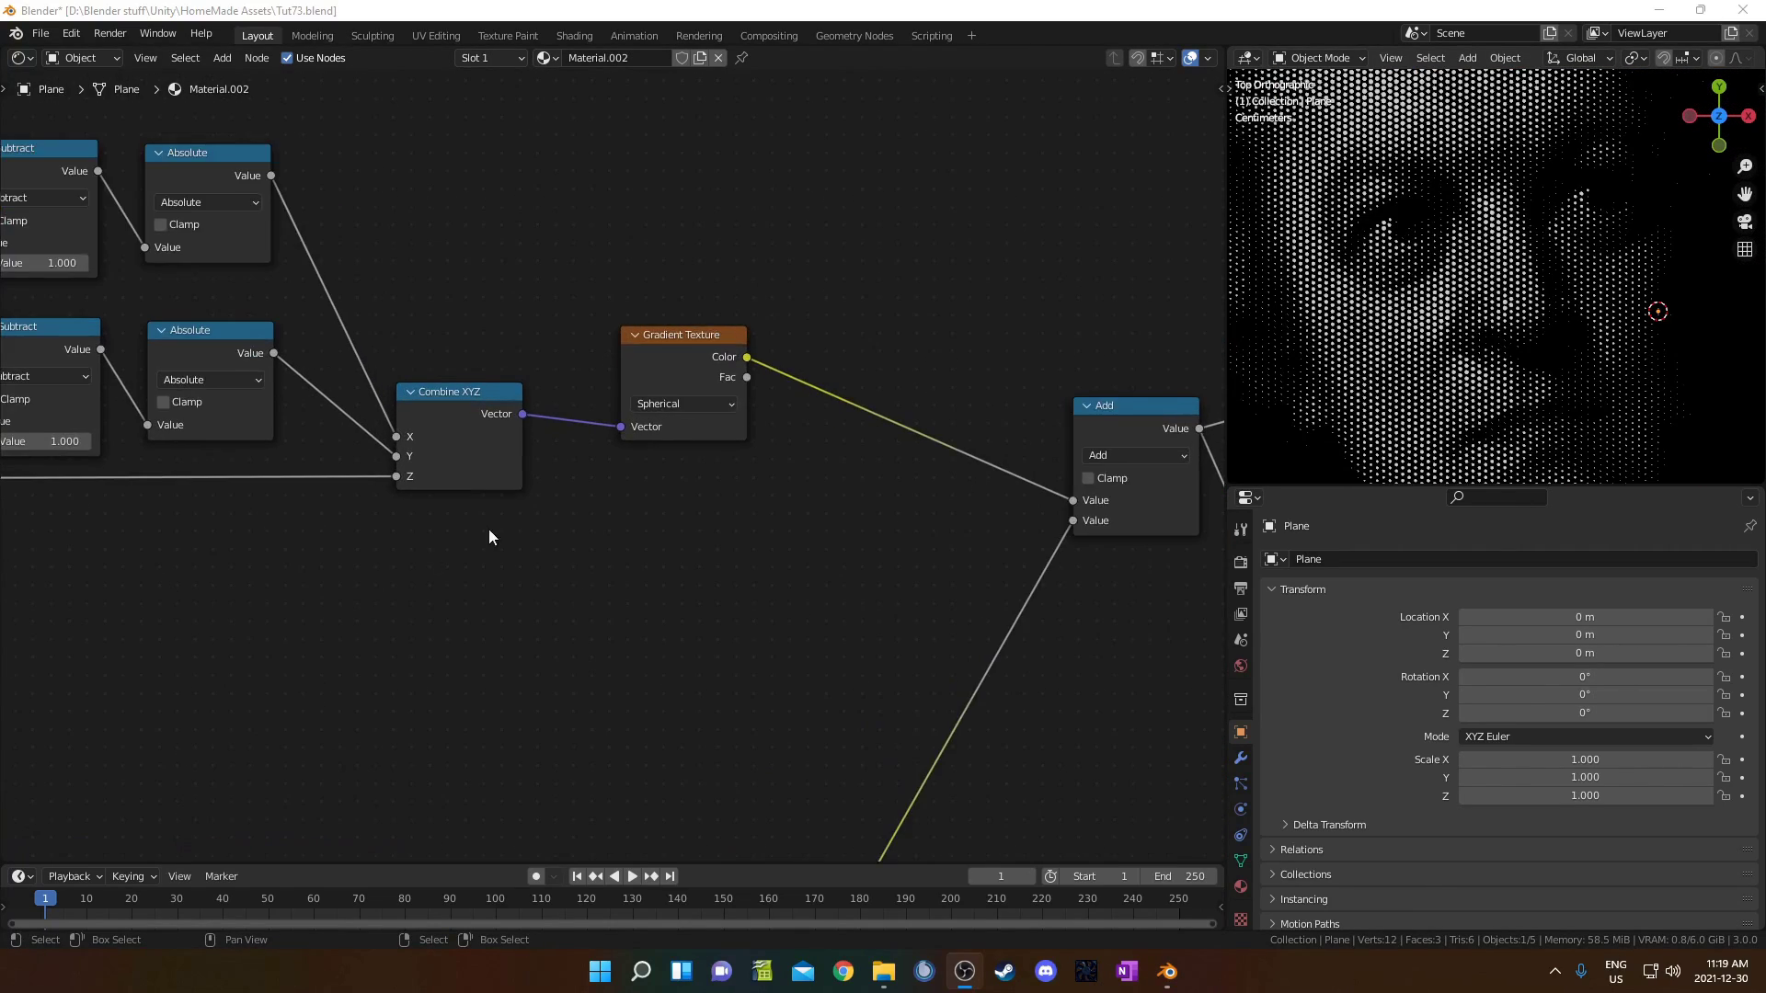
scroll(683, 366, "up", 3)
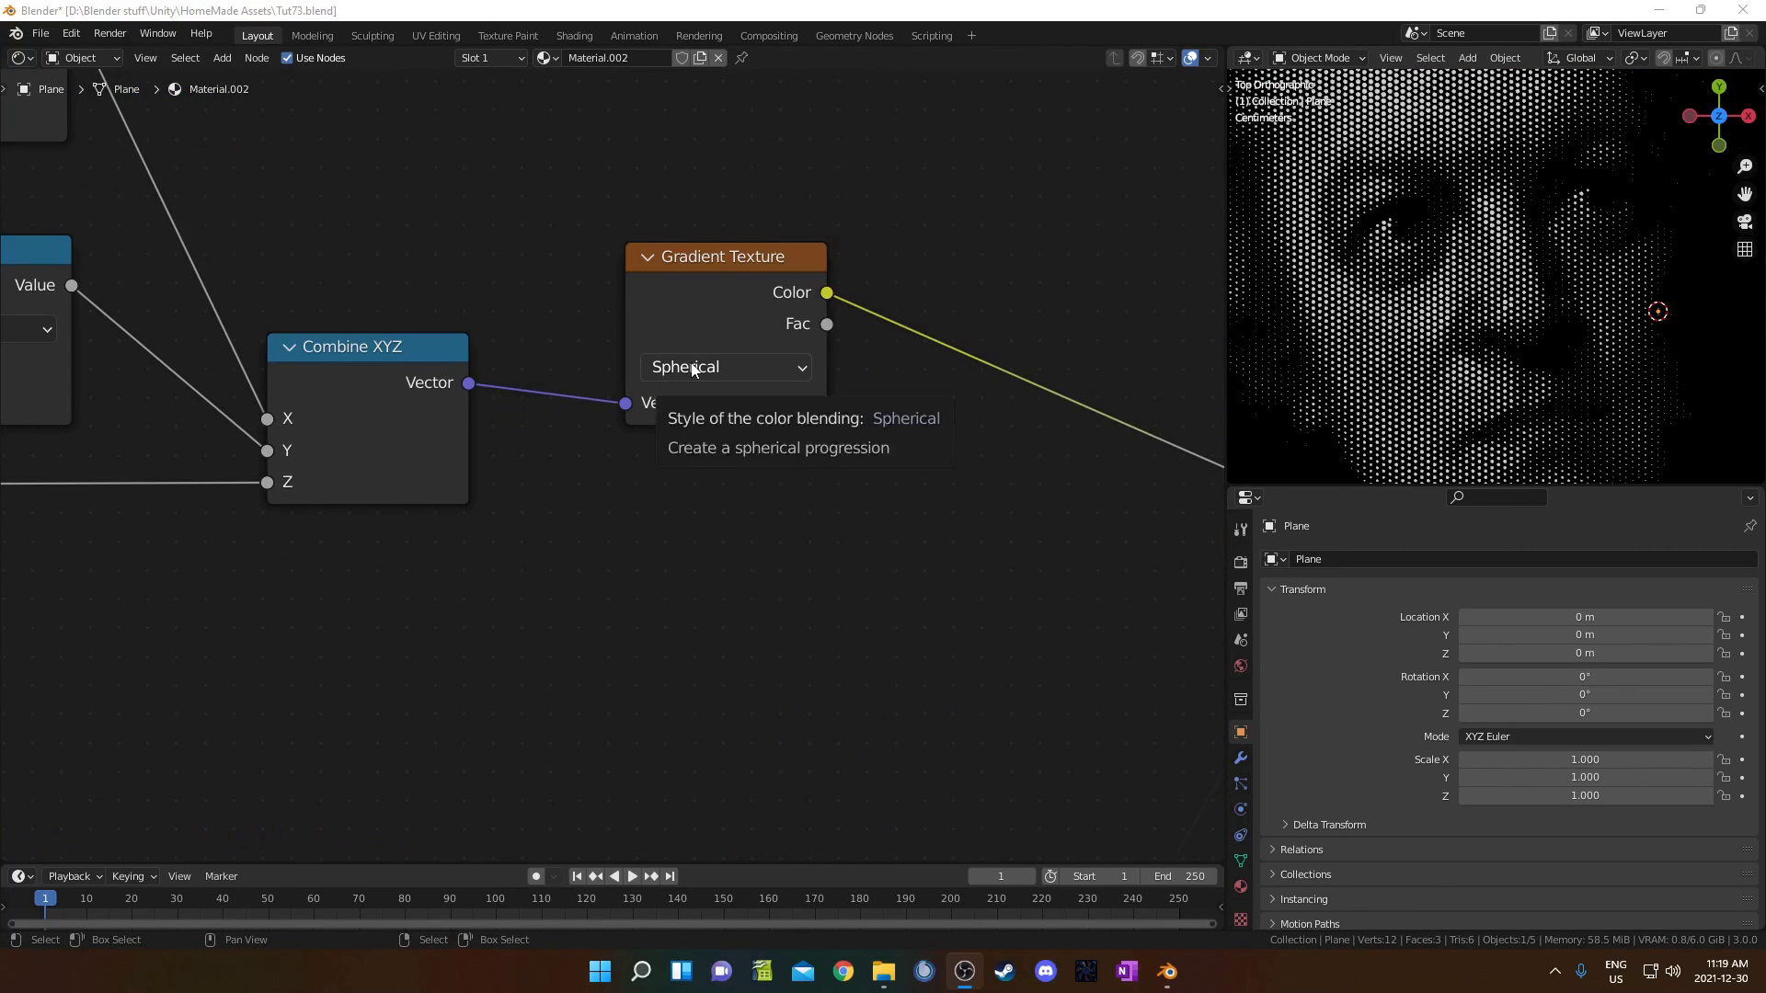
left_click(691, 366)
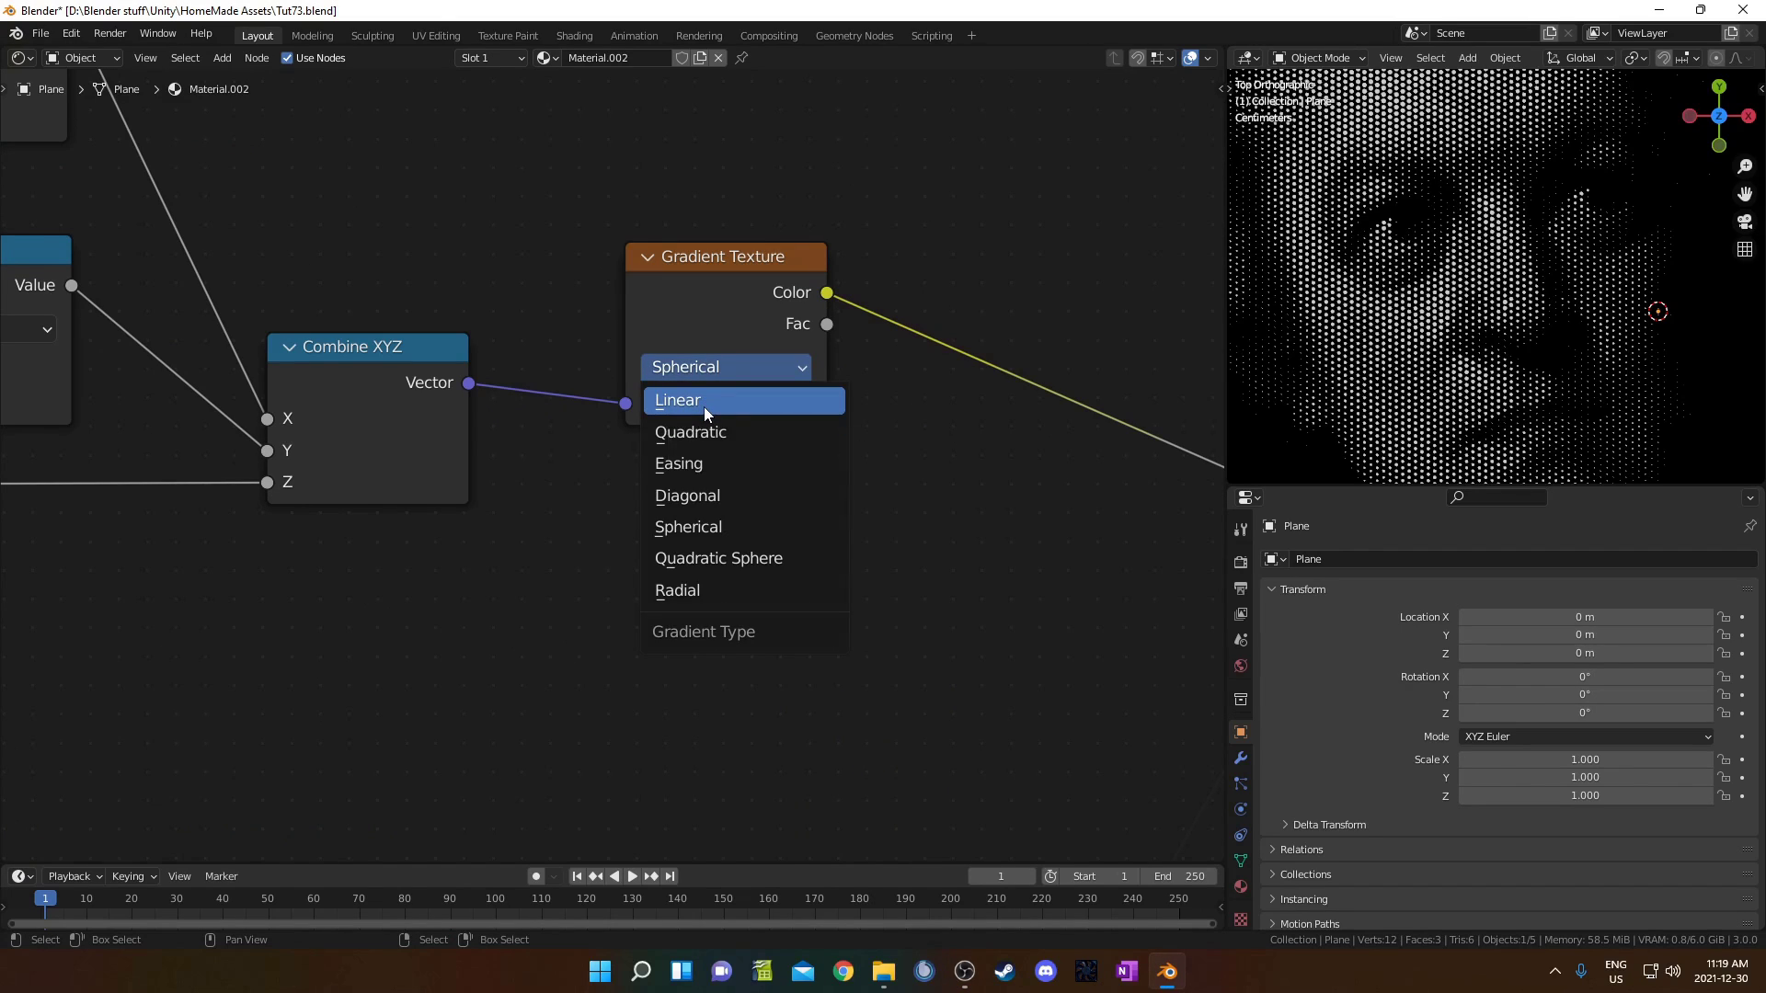
left_click(704, 403)
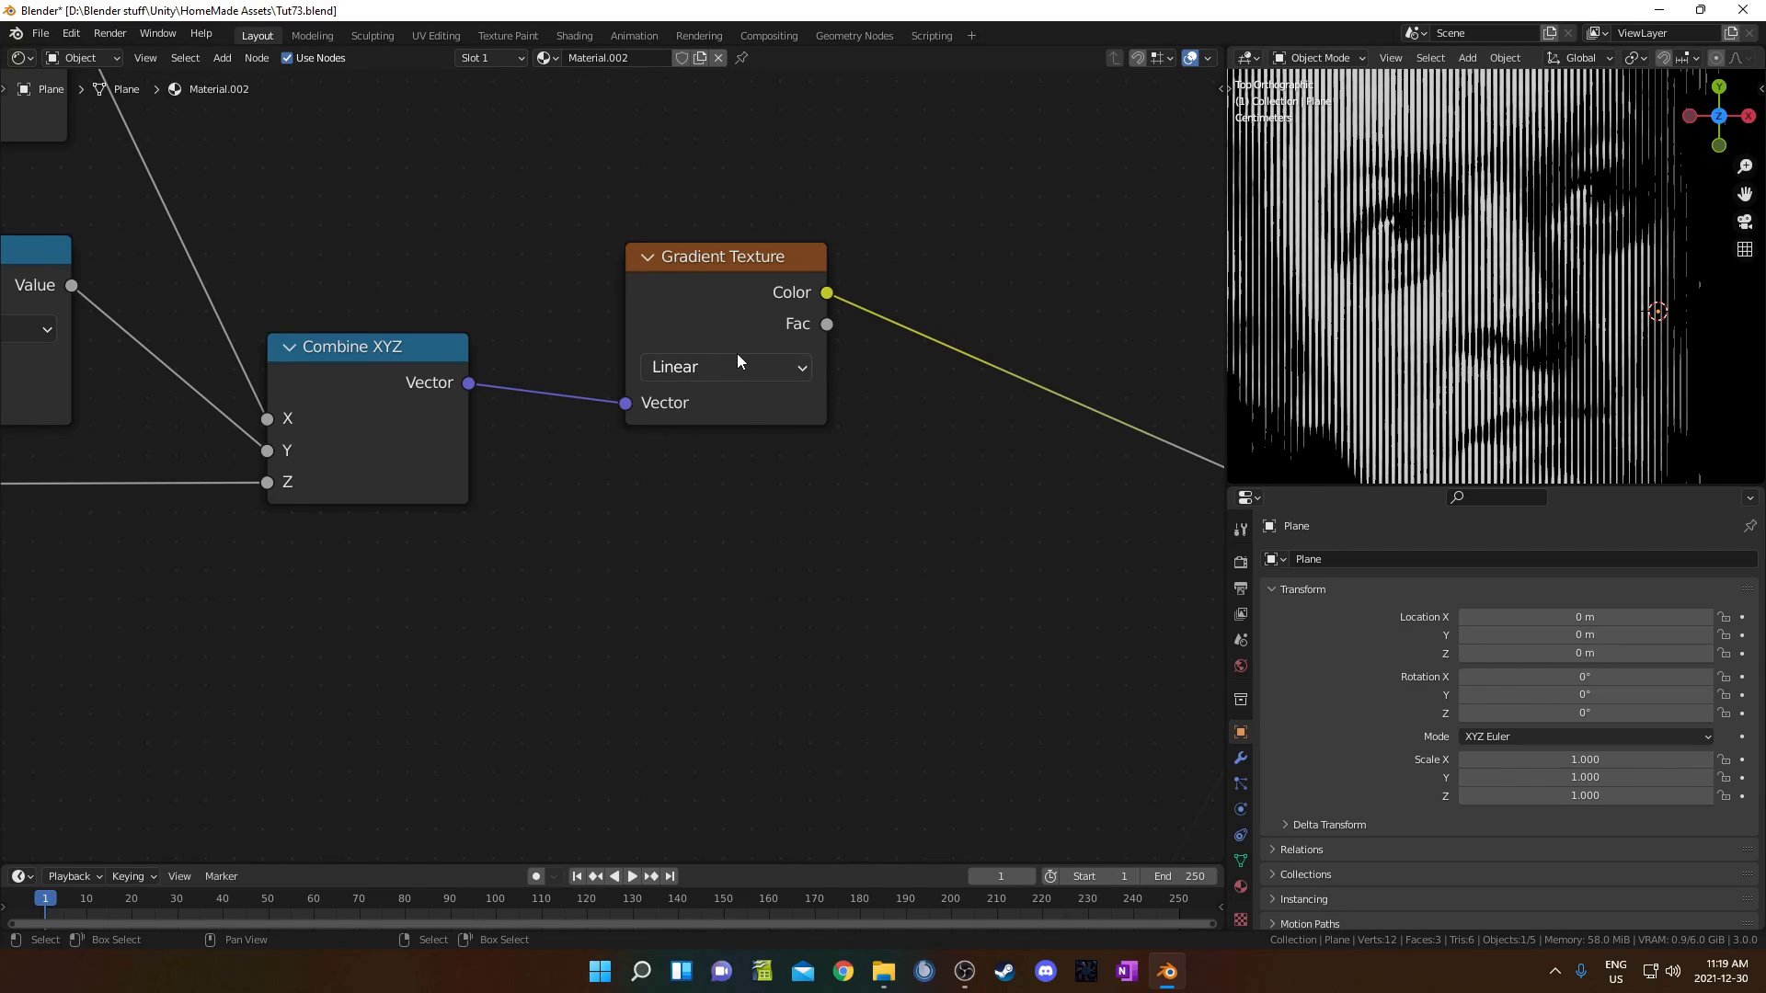
Step: Move the Gradient Texture up and add a Separate XYZ node fed by the Combine XYZ vector
scroll(734, 368, "down", 3)
left_click_drag(676, 363, 675, 164)
key("shift+a")
type("ssep")
key("Down")
key("Down")
key("Return")
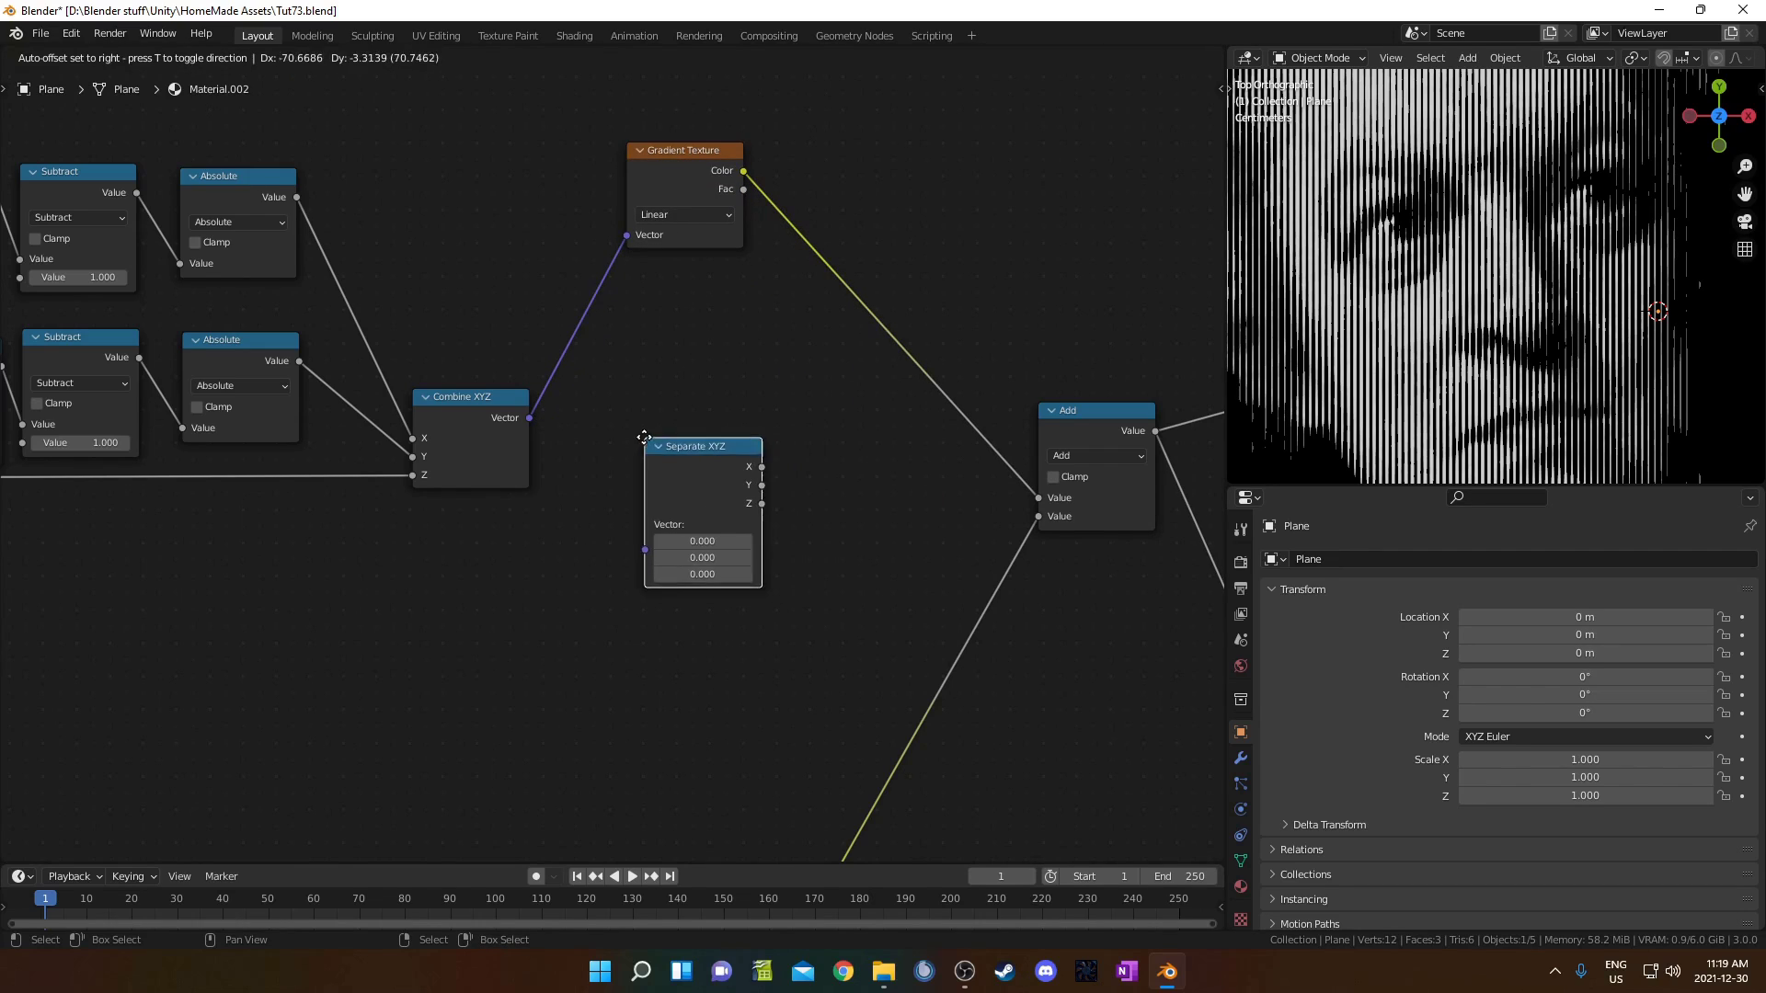
left_click(604, 385)
left_click_drag(529, 417, 605, 496)
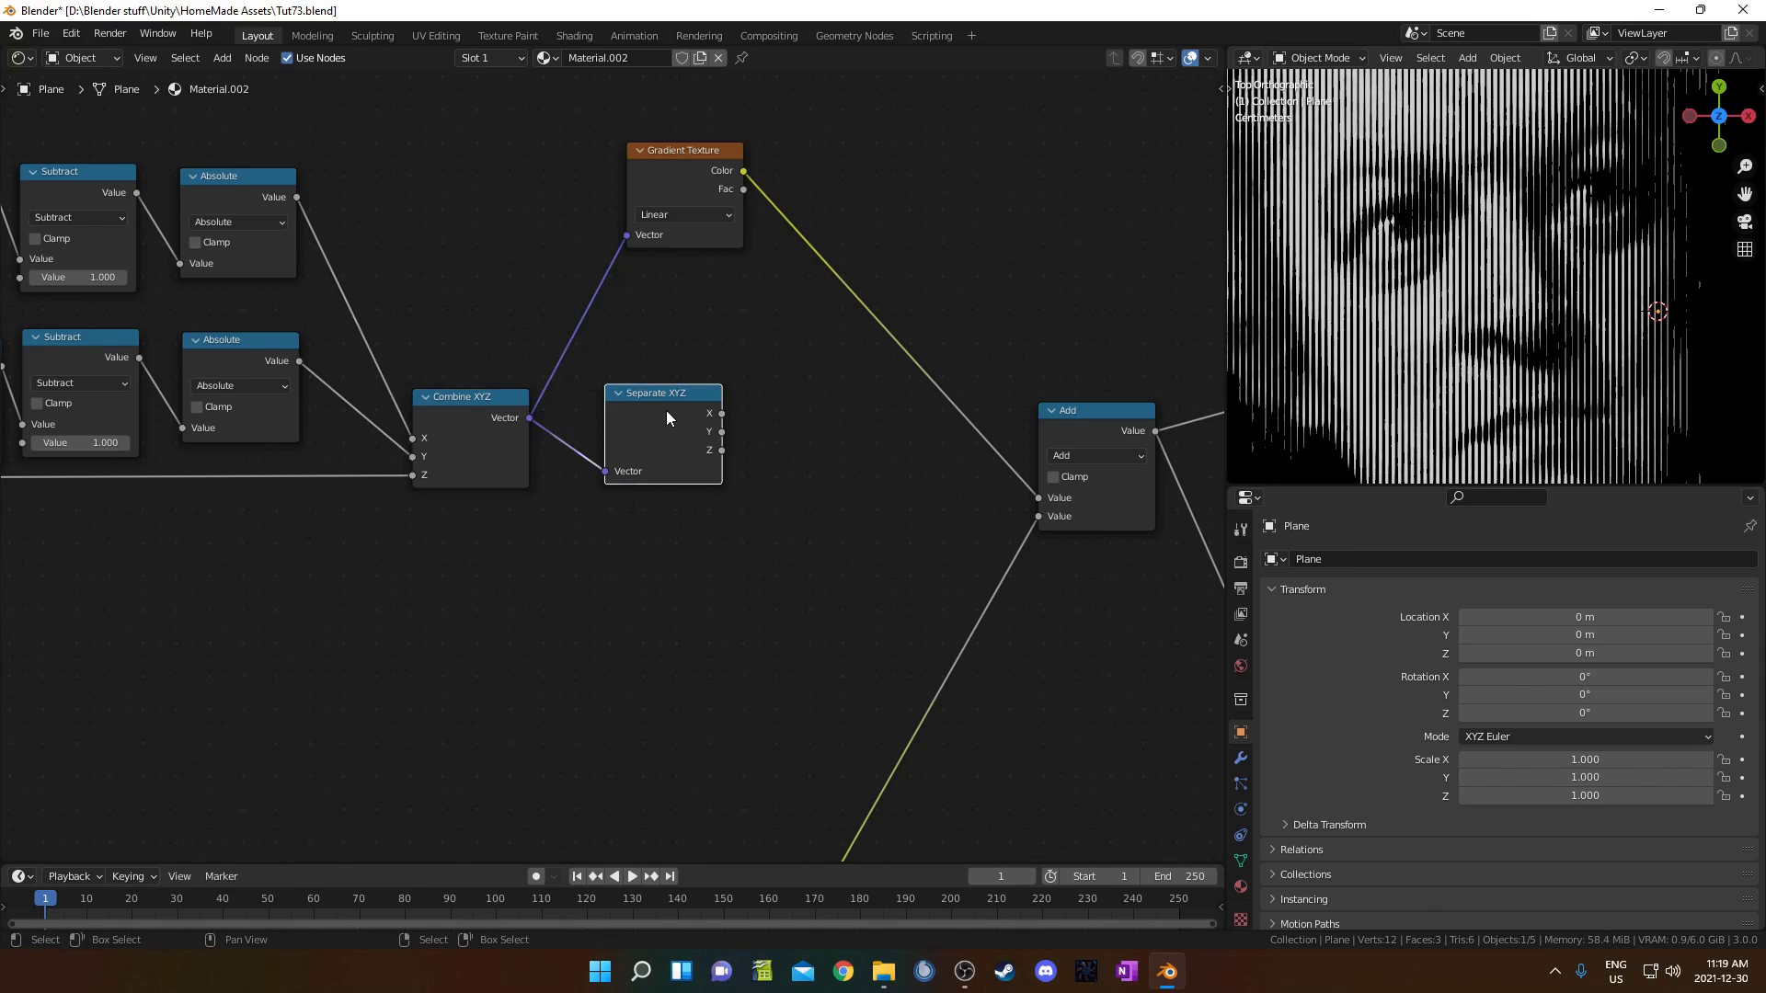
left_click_drag(666, 411, 624, 408)
Step: Add two Absolute math nodes and feed them from the Separate XYZ node's X and Y outputs
key("shift+a")
type("sma")
key("Return")
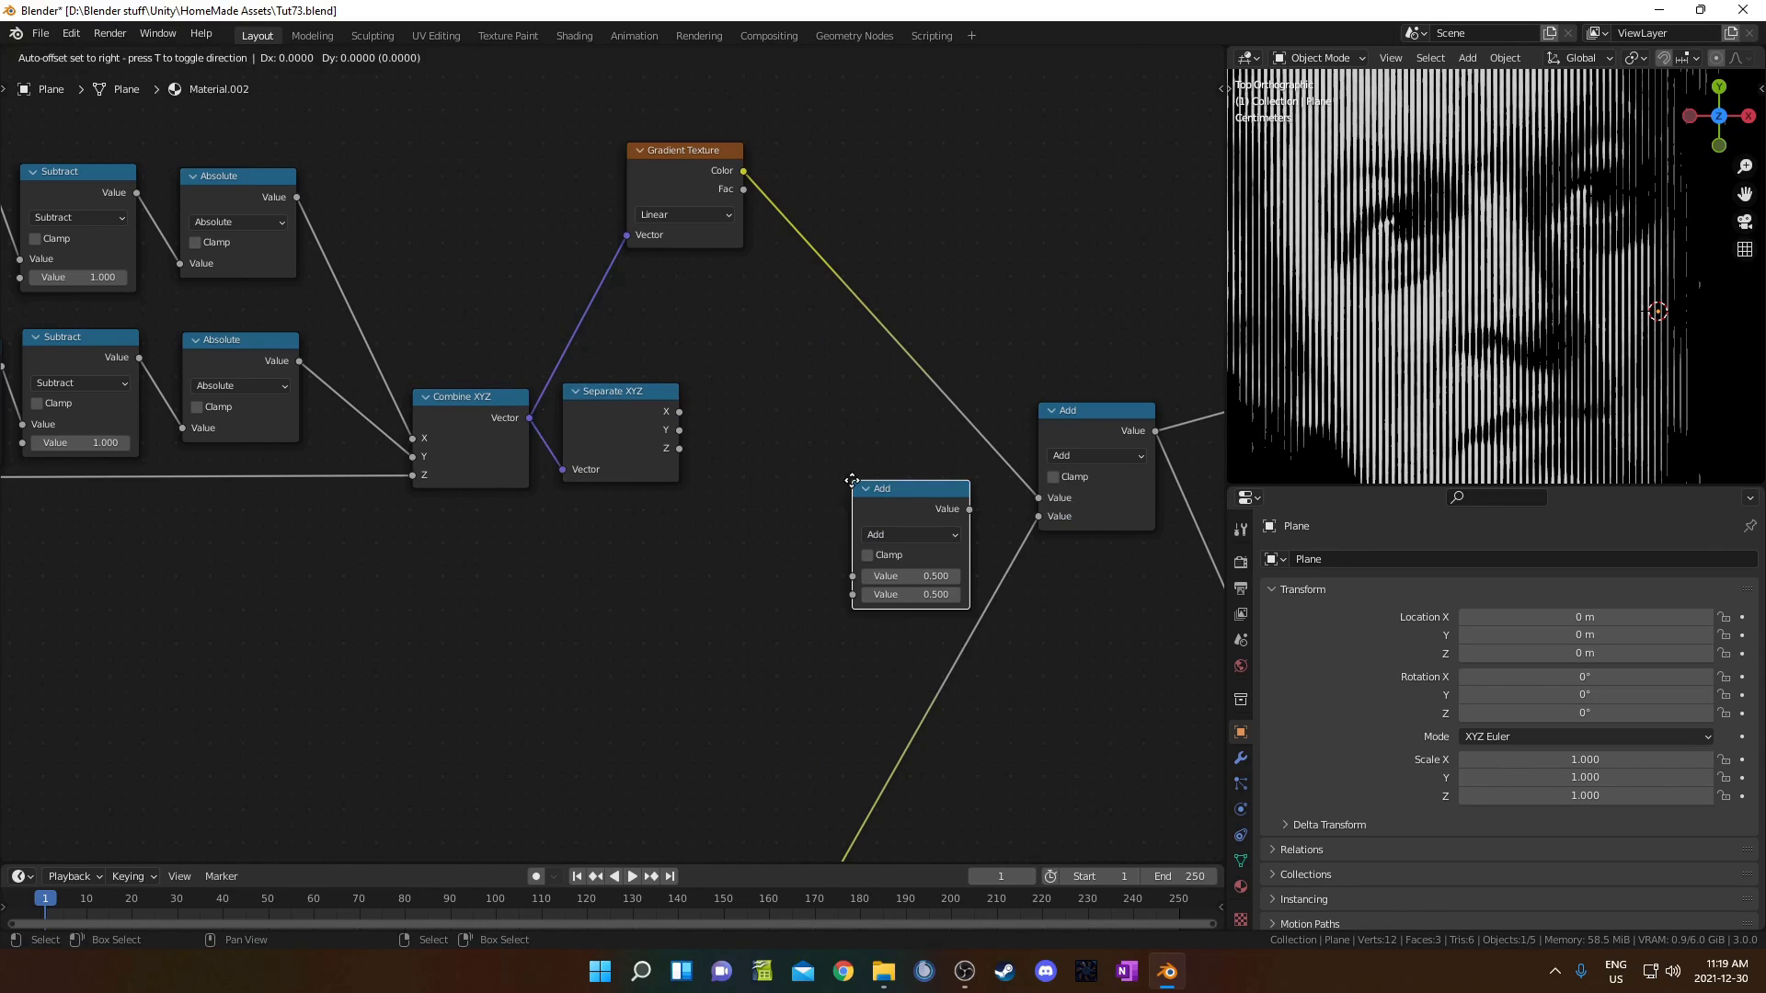
left_click(707, 303)
left_click(753, 360)
key("b")
key("shift+d")
left_click(772, 459)
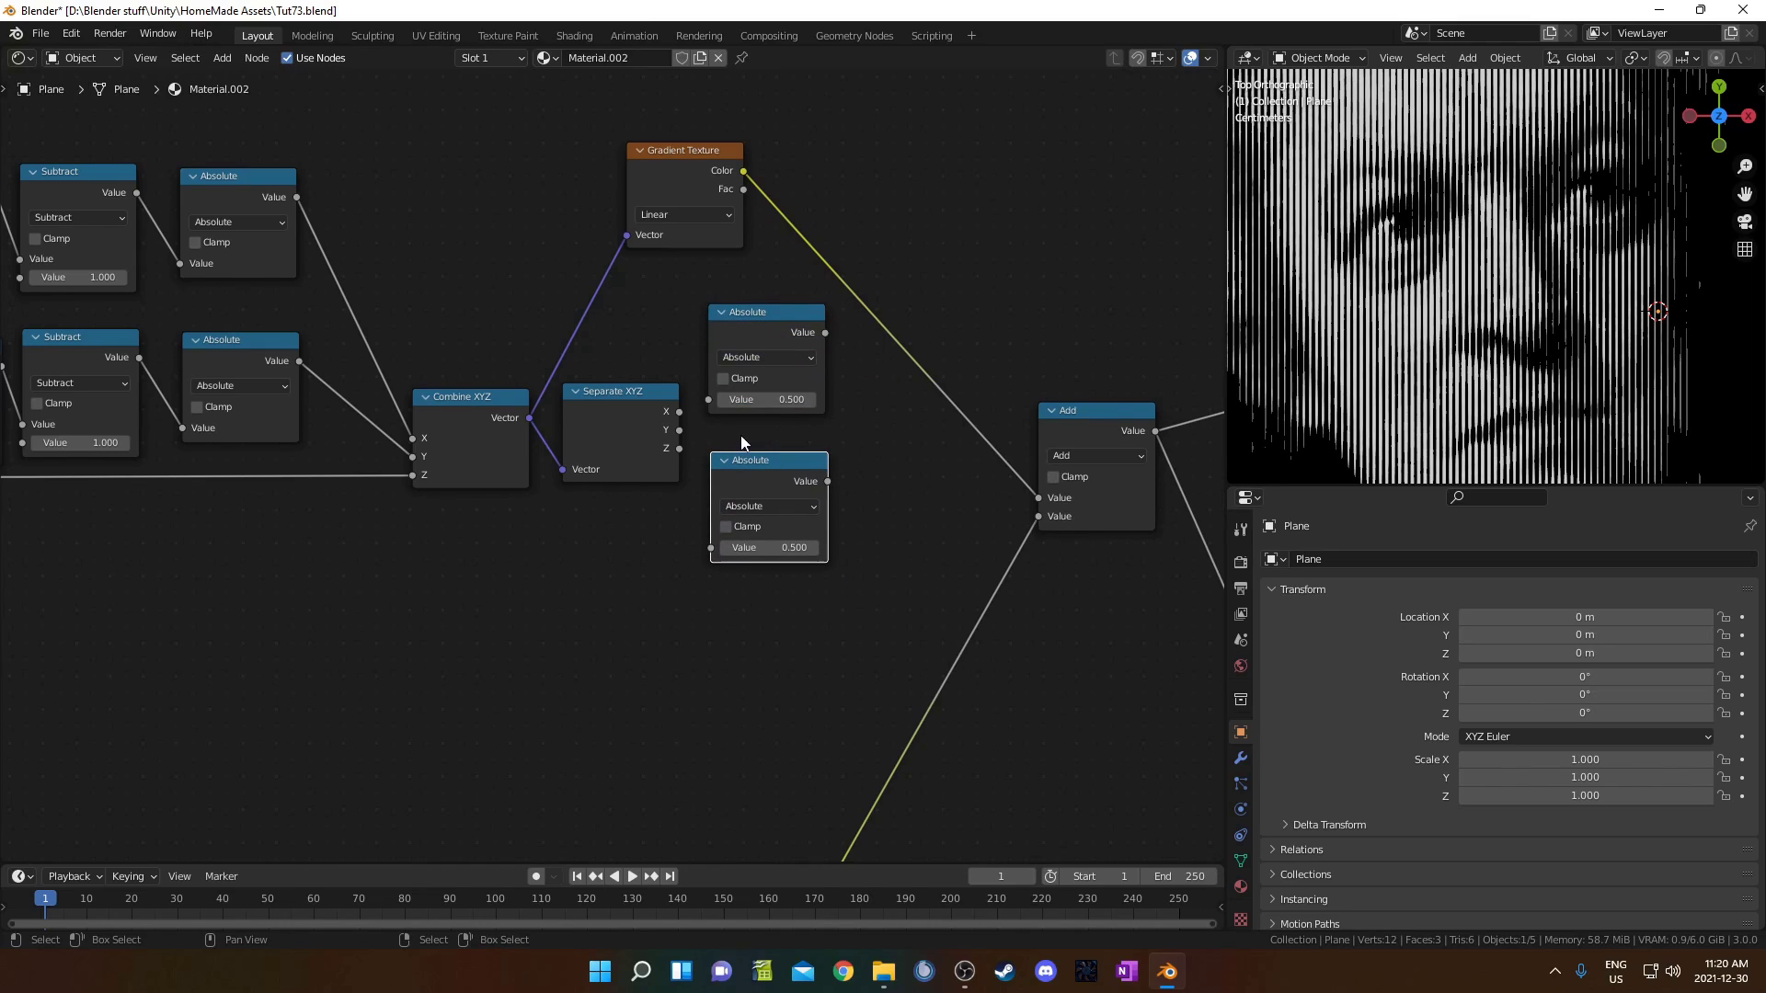
left_click_drag(678, 413, 708, 547)
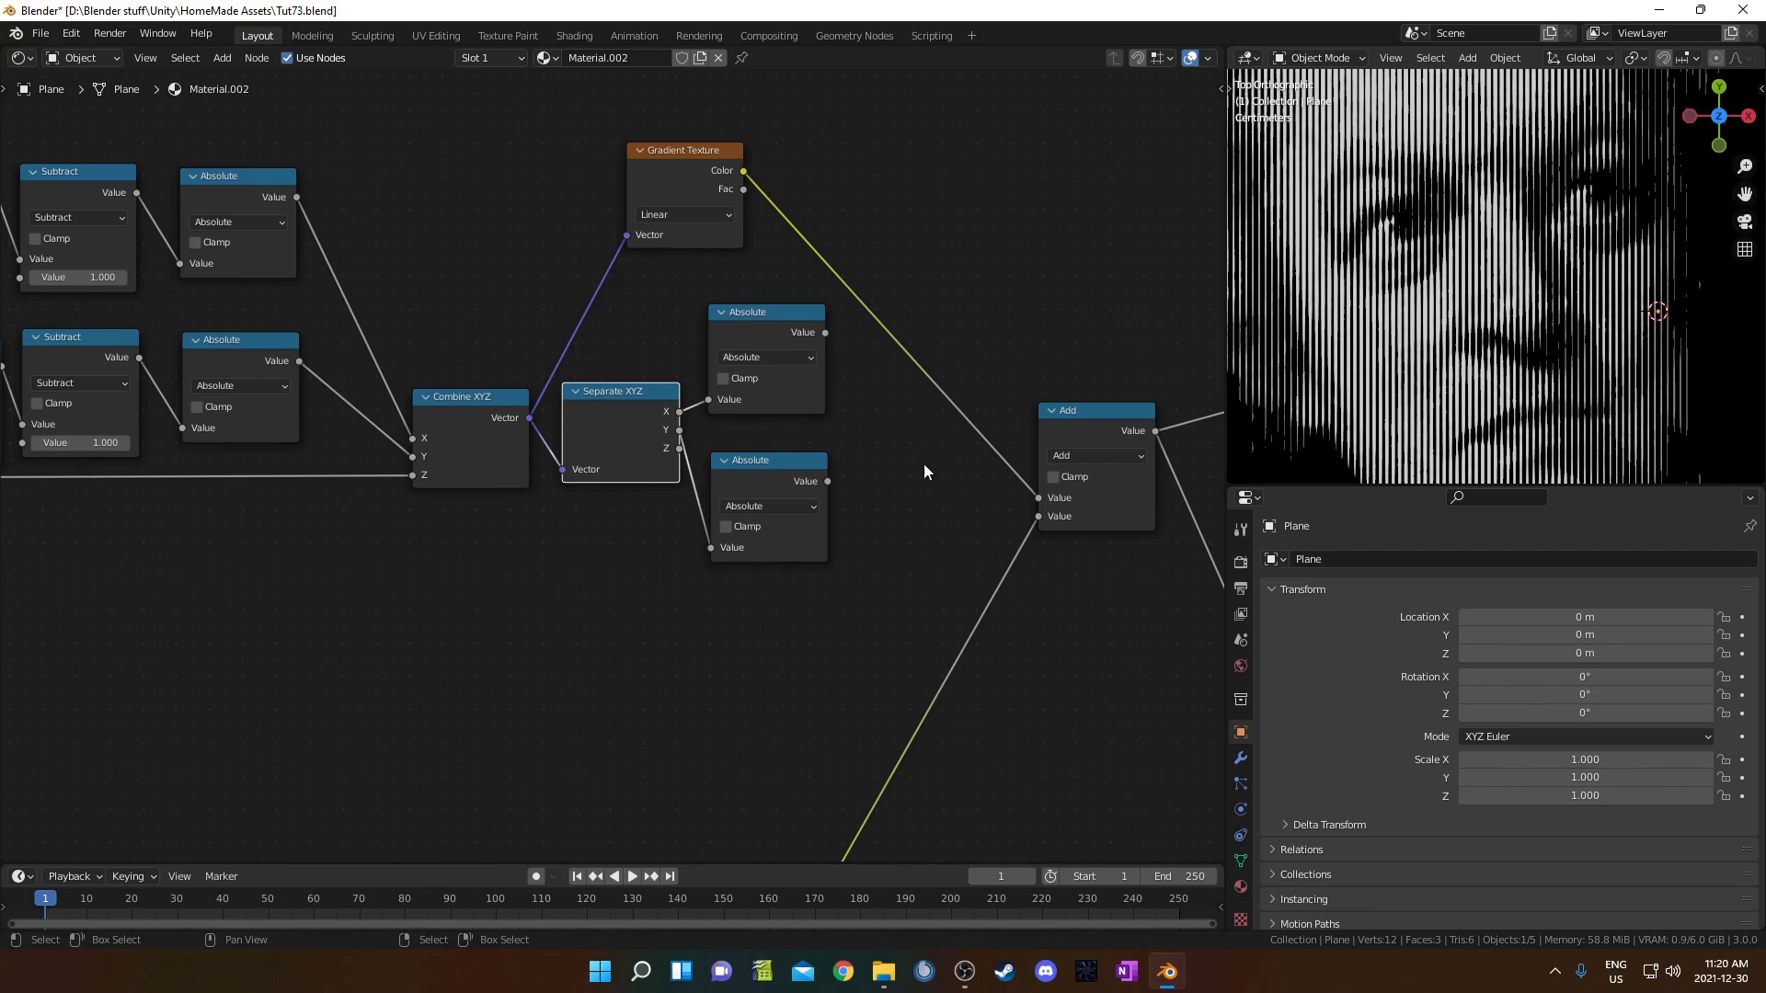
Step: Add a math node set to Add that sums the outputs of the two new Absolute nodes
middle_click_drag(798, 347, 714, 414)
left_click(714, 413)
key("shift+d")
left_click(866, 550)
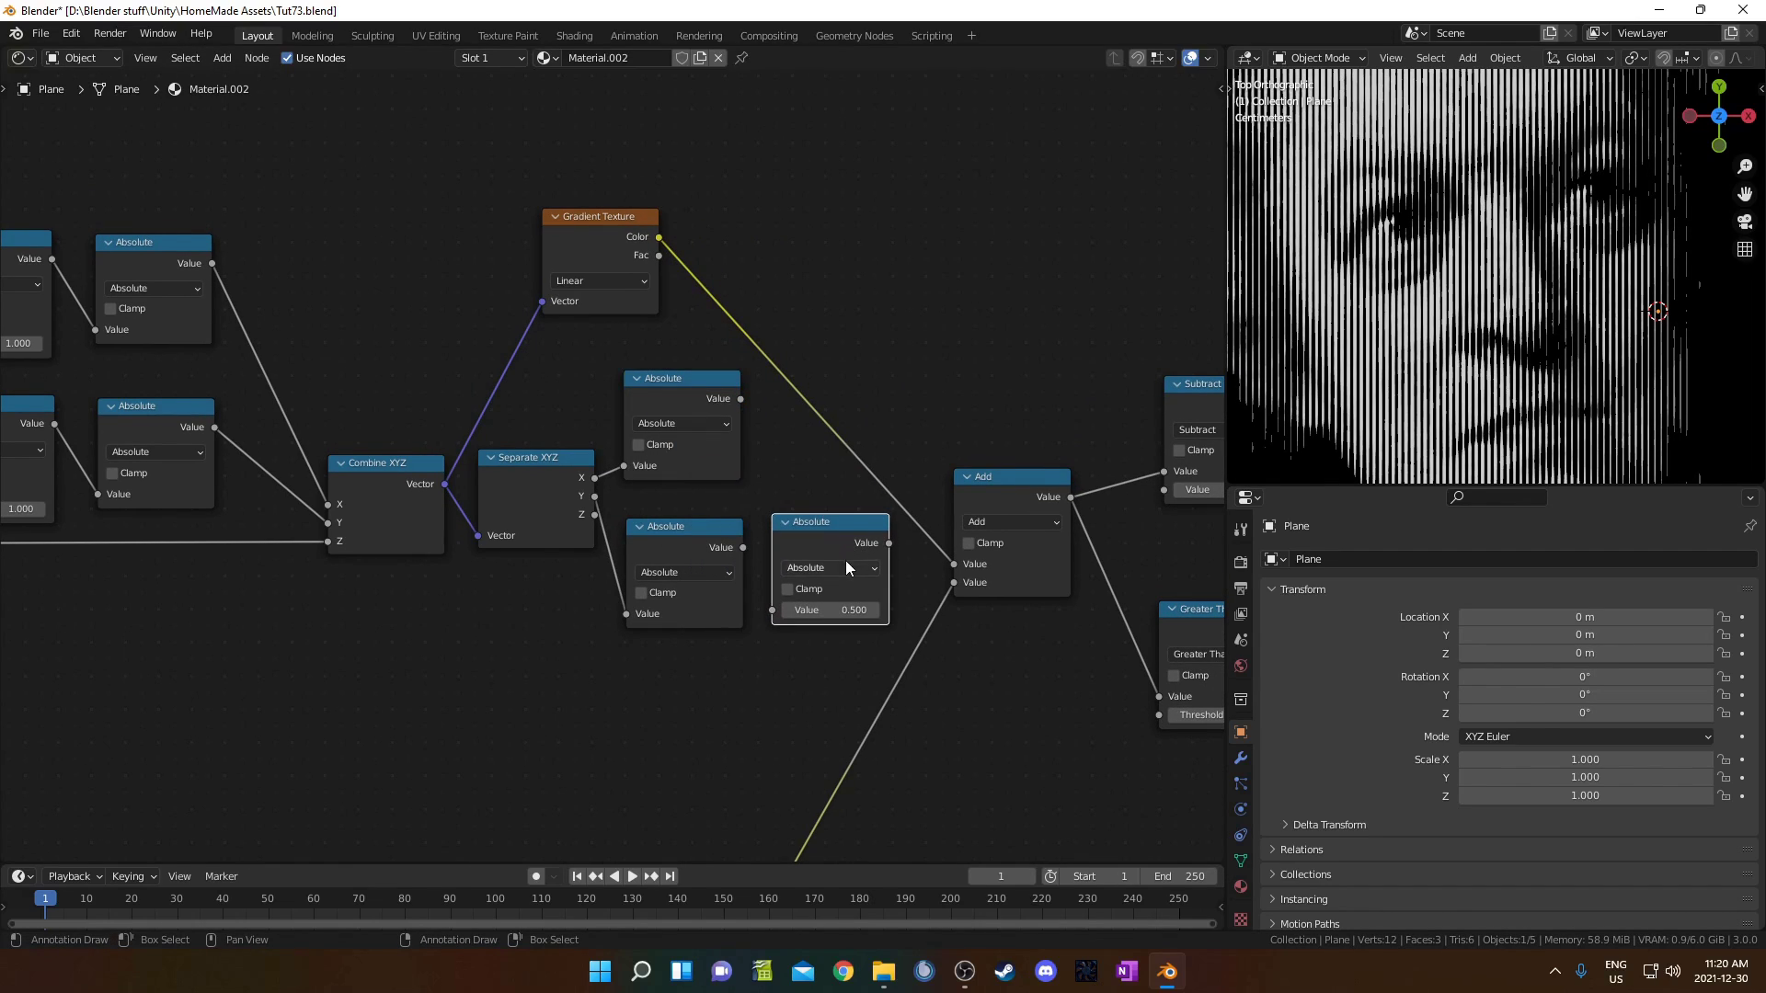
key("BackSpace")
right_click_drag(731, 460, 753, 533, "alt")
right_click_drag(733, 442, 783, 533, "alt")
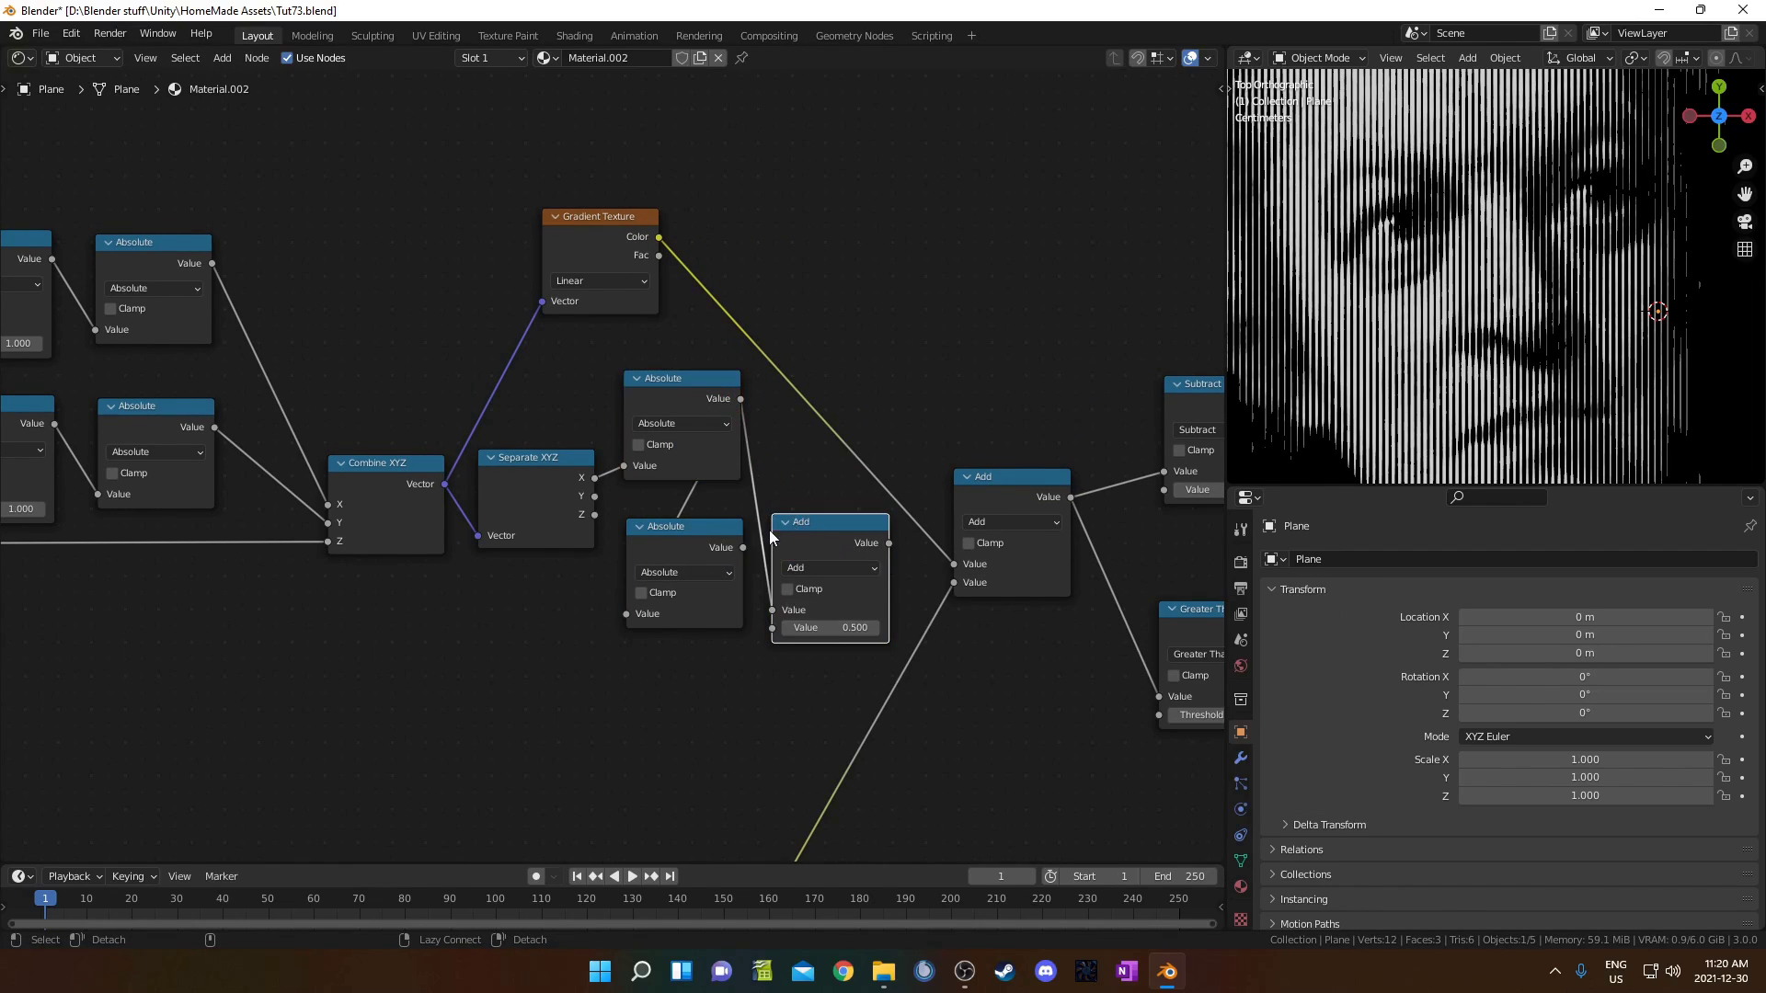
mouse_move(625, 613)
left_mouse_down()
mouse_move(609, 552)
mouse_move(626, 615)
left_mouse_up()
Step: Preview the new Add node and feed its value into the Add node that brings in the image, replacing the Gradient Texture
middle_click_drag(870, 602, 454, 608)
left_click(453, 607, "ctrl+shift")
scroll(1479, 331, "up", 3)
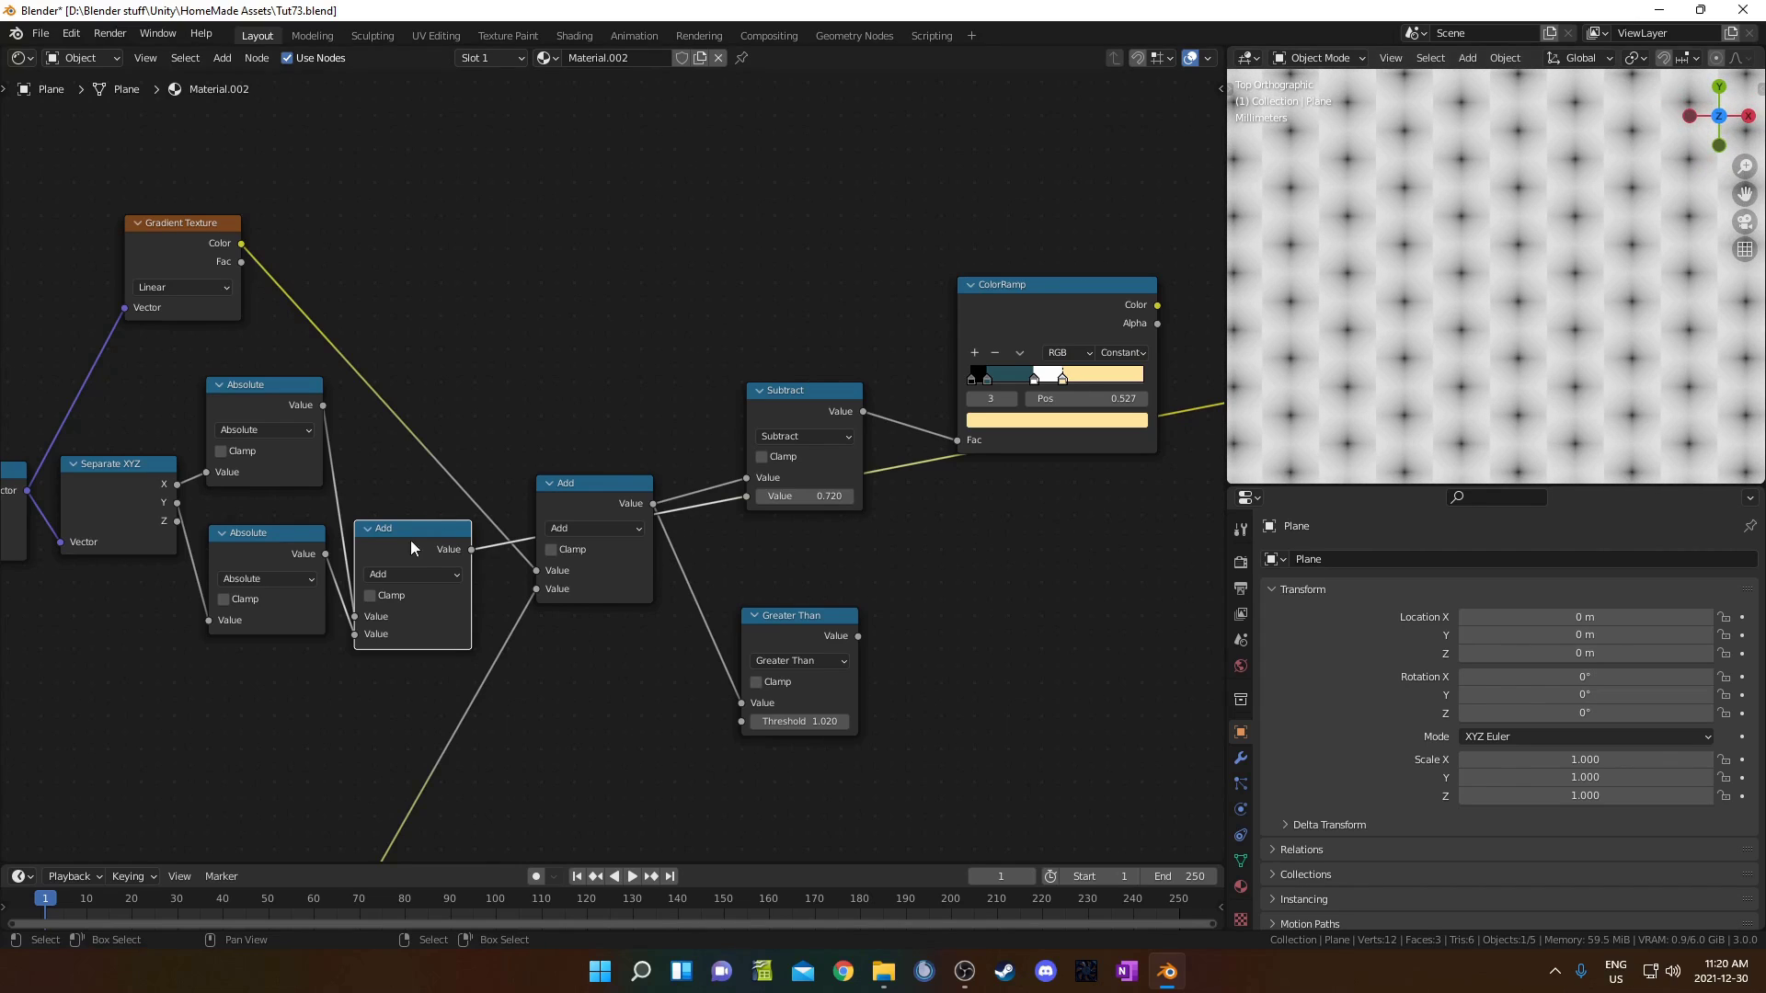
scroll(410, 538, "down", 3)
scroll(465, 528, "up", 1)
left_click_drag(466, 527, 426, 462)
Step: Preview the ColorRamp output on the plane and examine the whole portrait
middle_click_drag(984, 508, 733, 449)
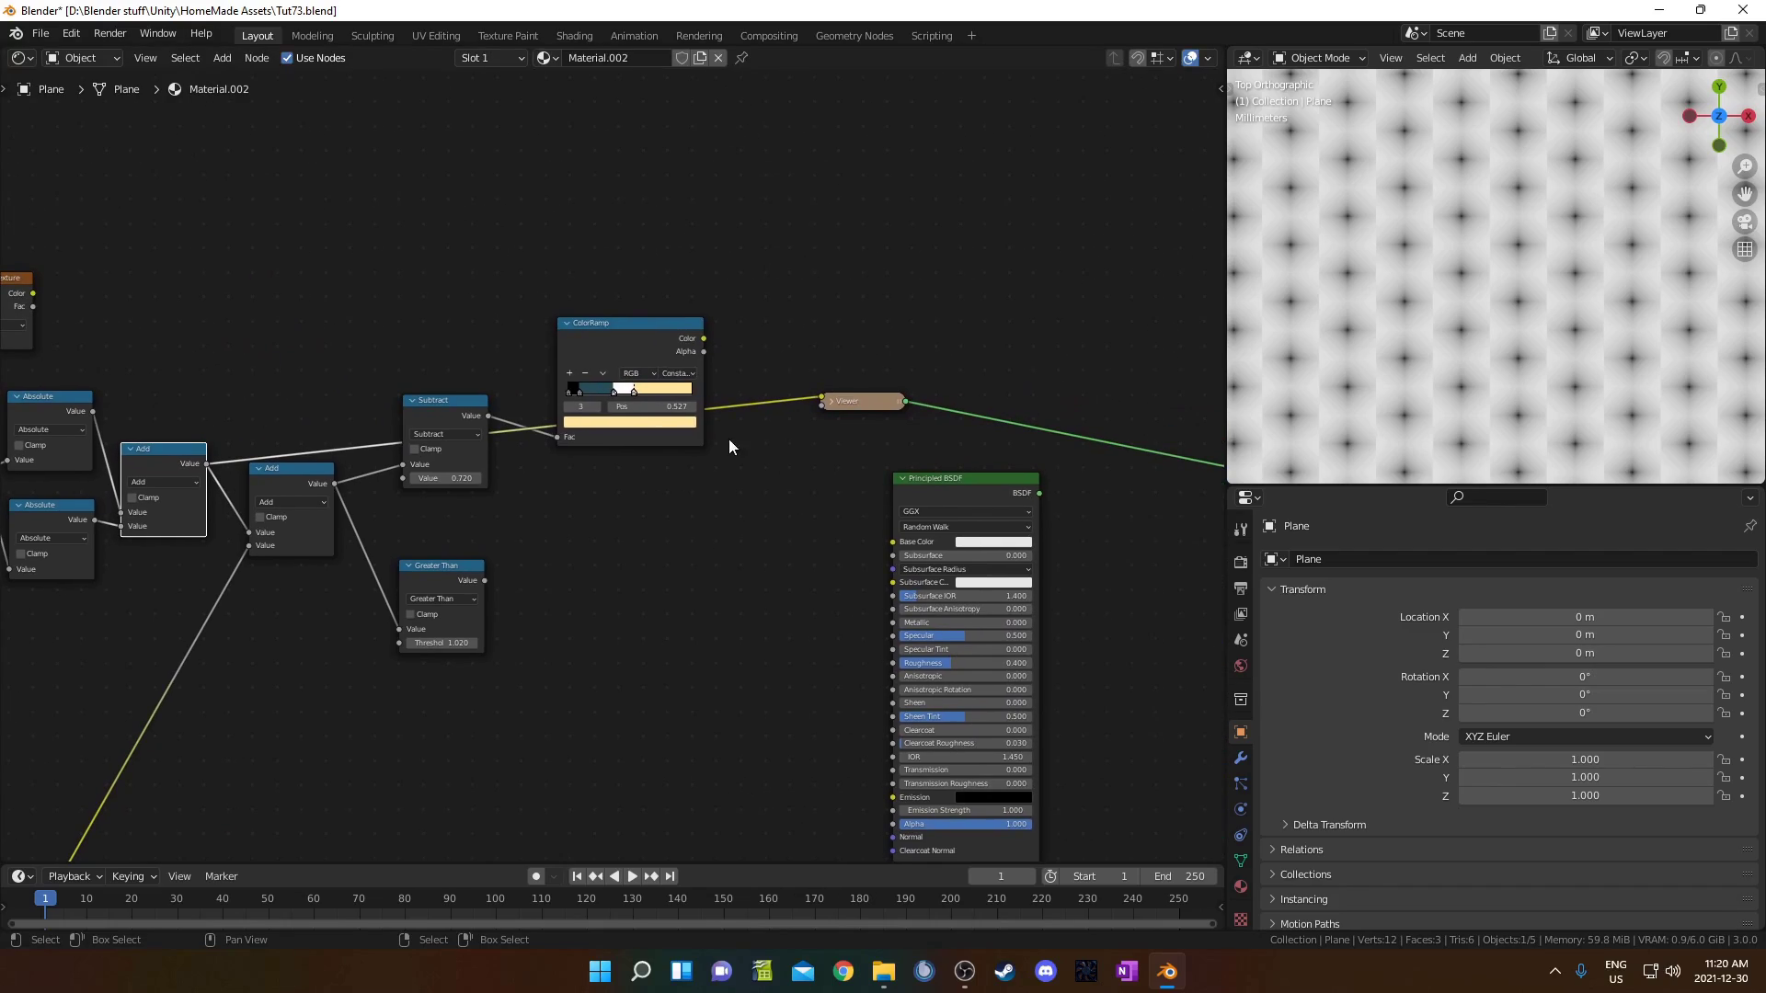
left_click(664, 335, "ctrl+shift")
scroll(1558, 343, "down", 10)
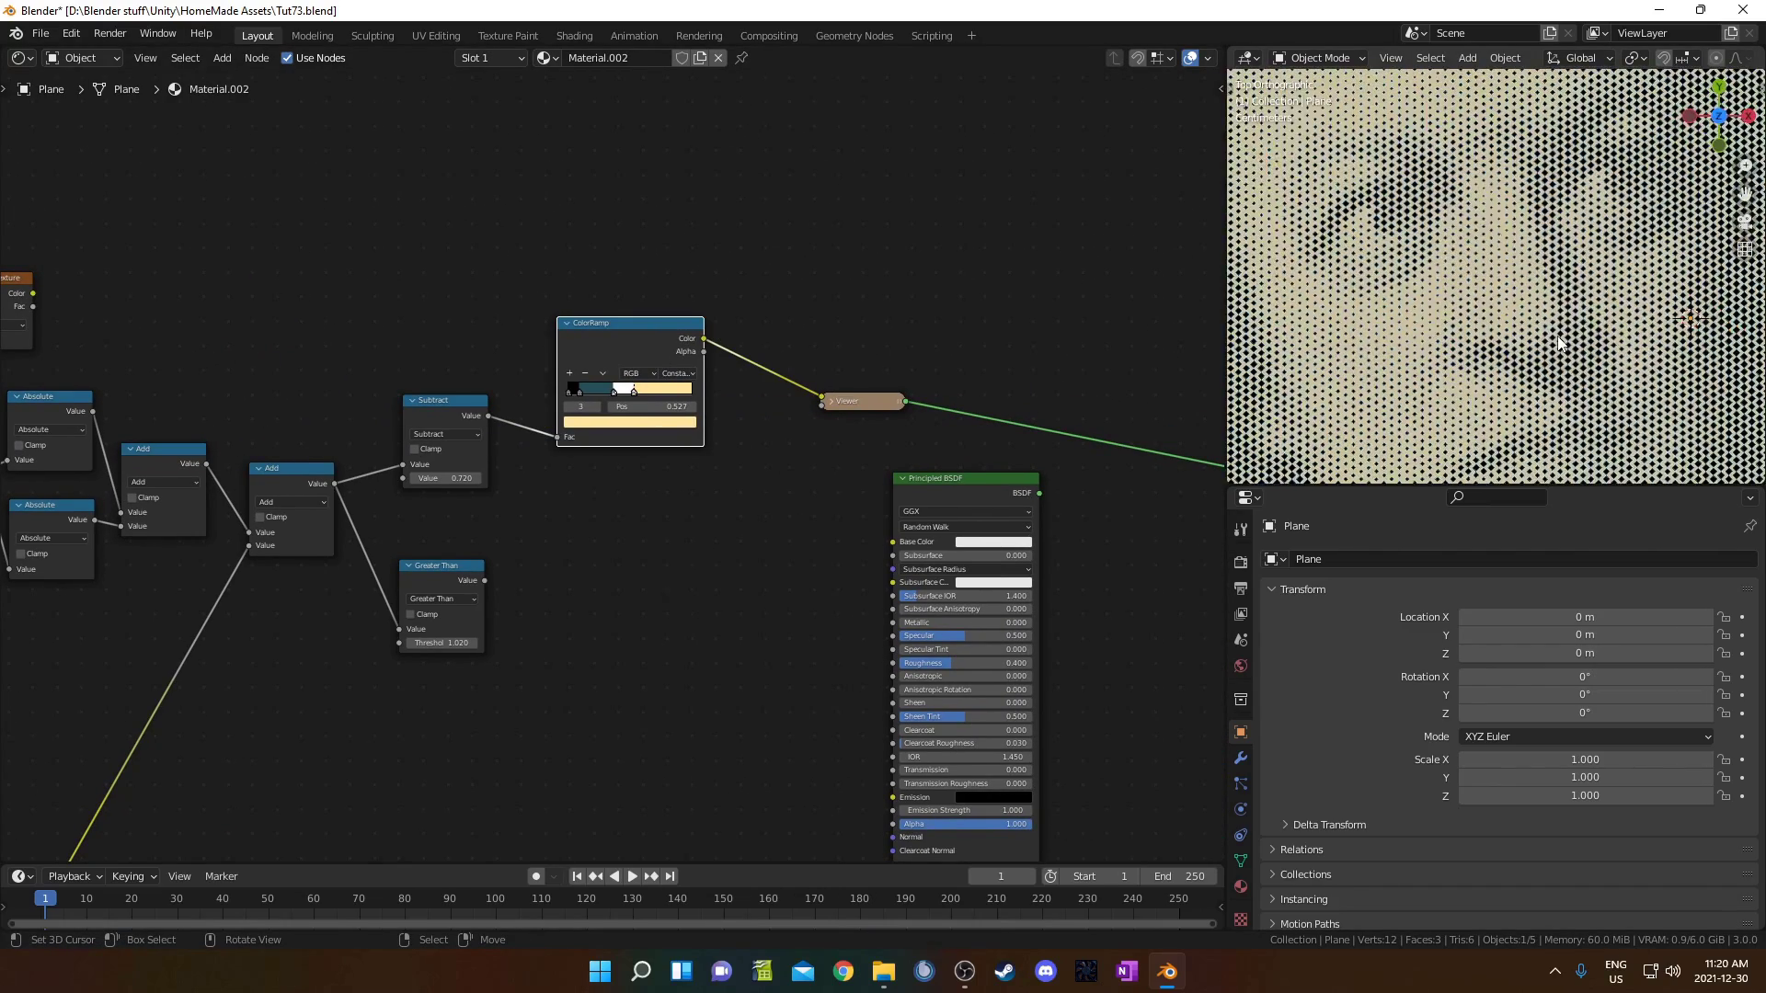
scroll(1559, 344, "down", 3)
middle_click_drag(780, 528, 836, 489)
scroll(835, 490, "up", 5)
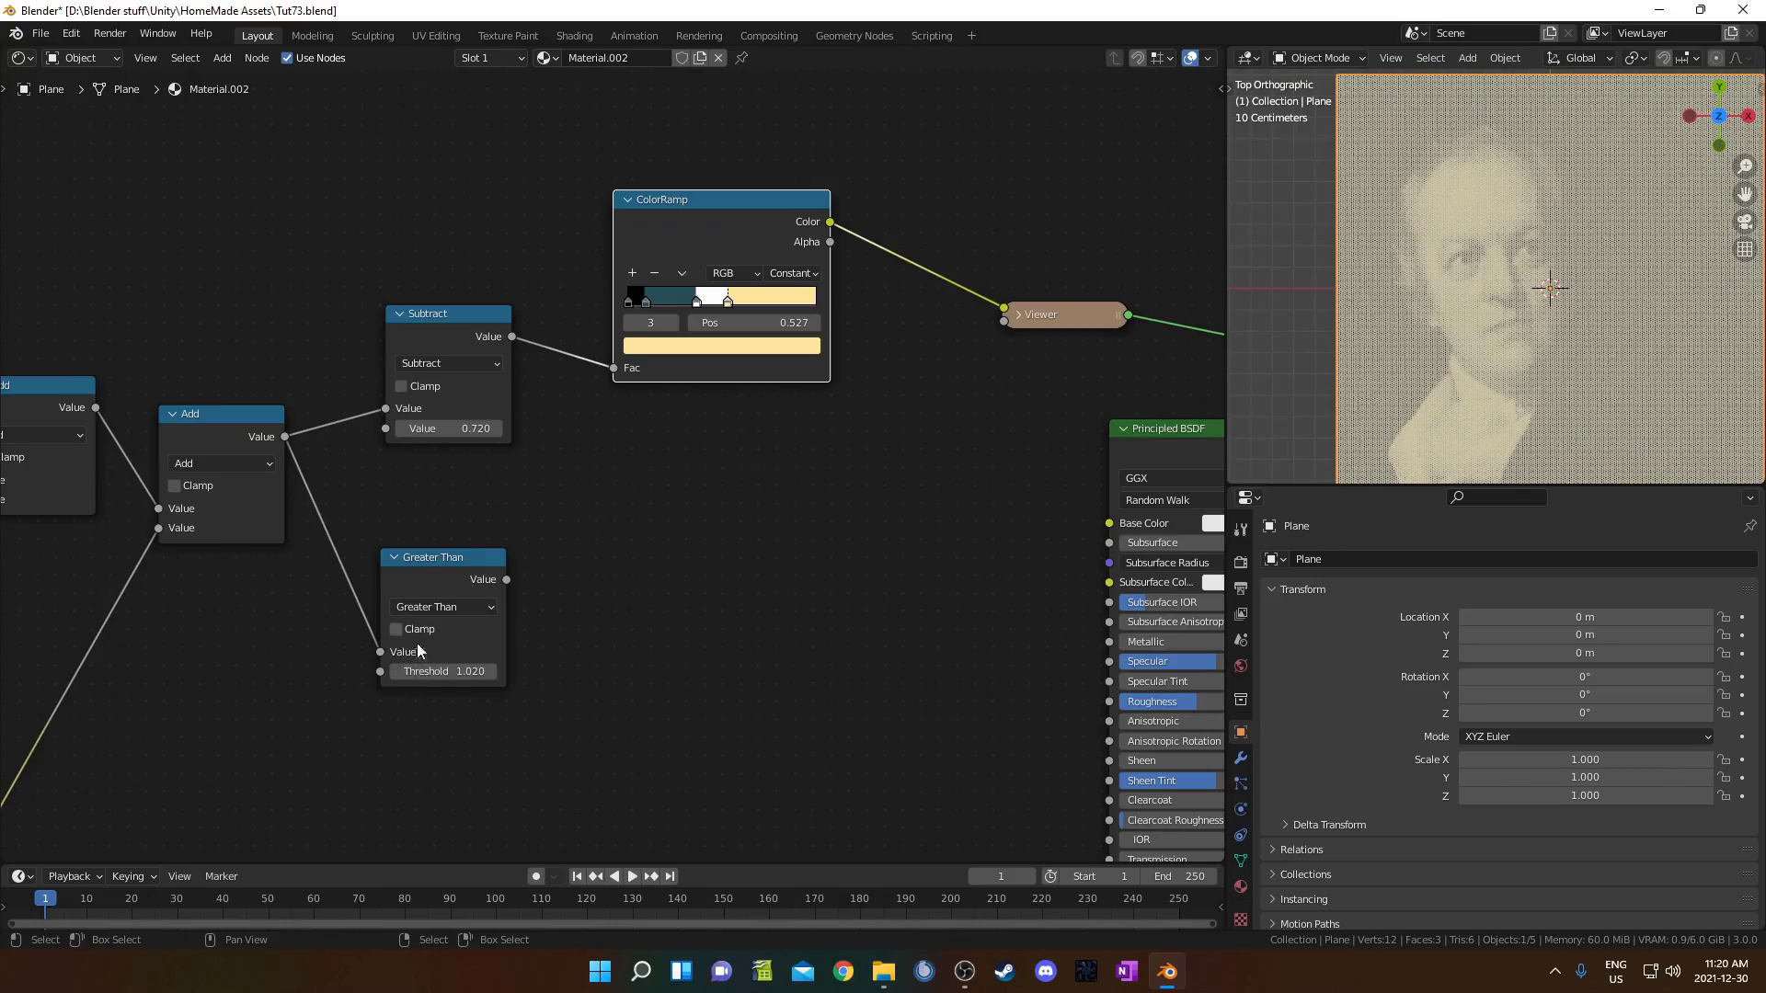
Step: Preview the Greater Than node and try a threshold of 2.090
middle_click_drag(416, 649, 498, 577)
left_click(535, 497, "ctrl+shift")
scroll(1566, 359, "up", 3)
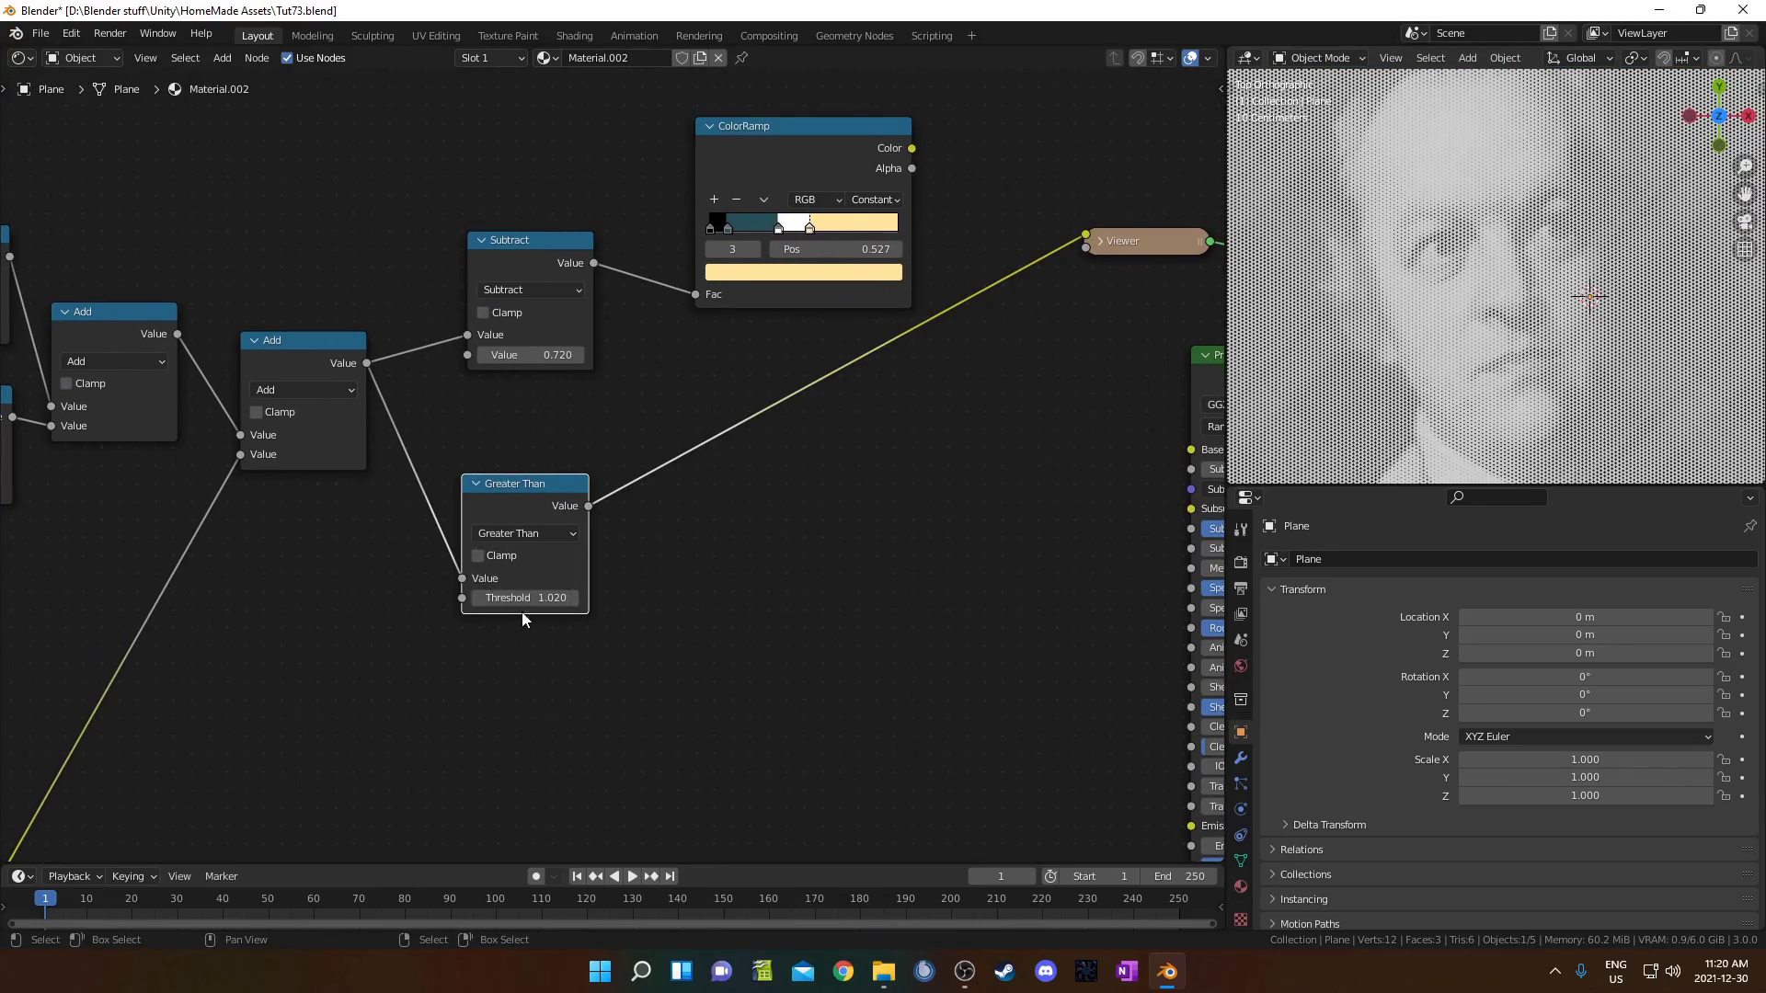
scroll(516, 610, "up", 3)
mouse_move(502, 633)
left_mouse_down("shift")
mouse_move(486, 634)
mouse_move(570, 633)
mouse_move(529, 633)
left_mouse_up("shift")
scroll(1421, 377, "up", 8)
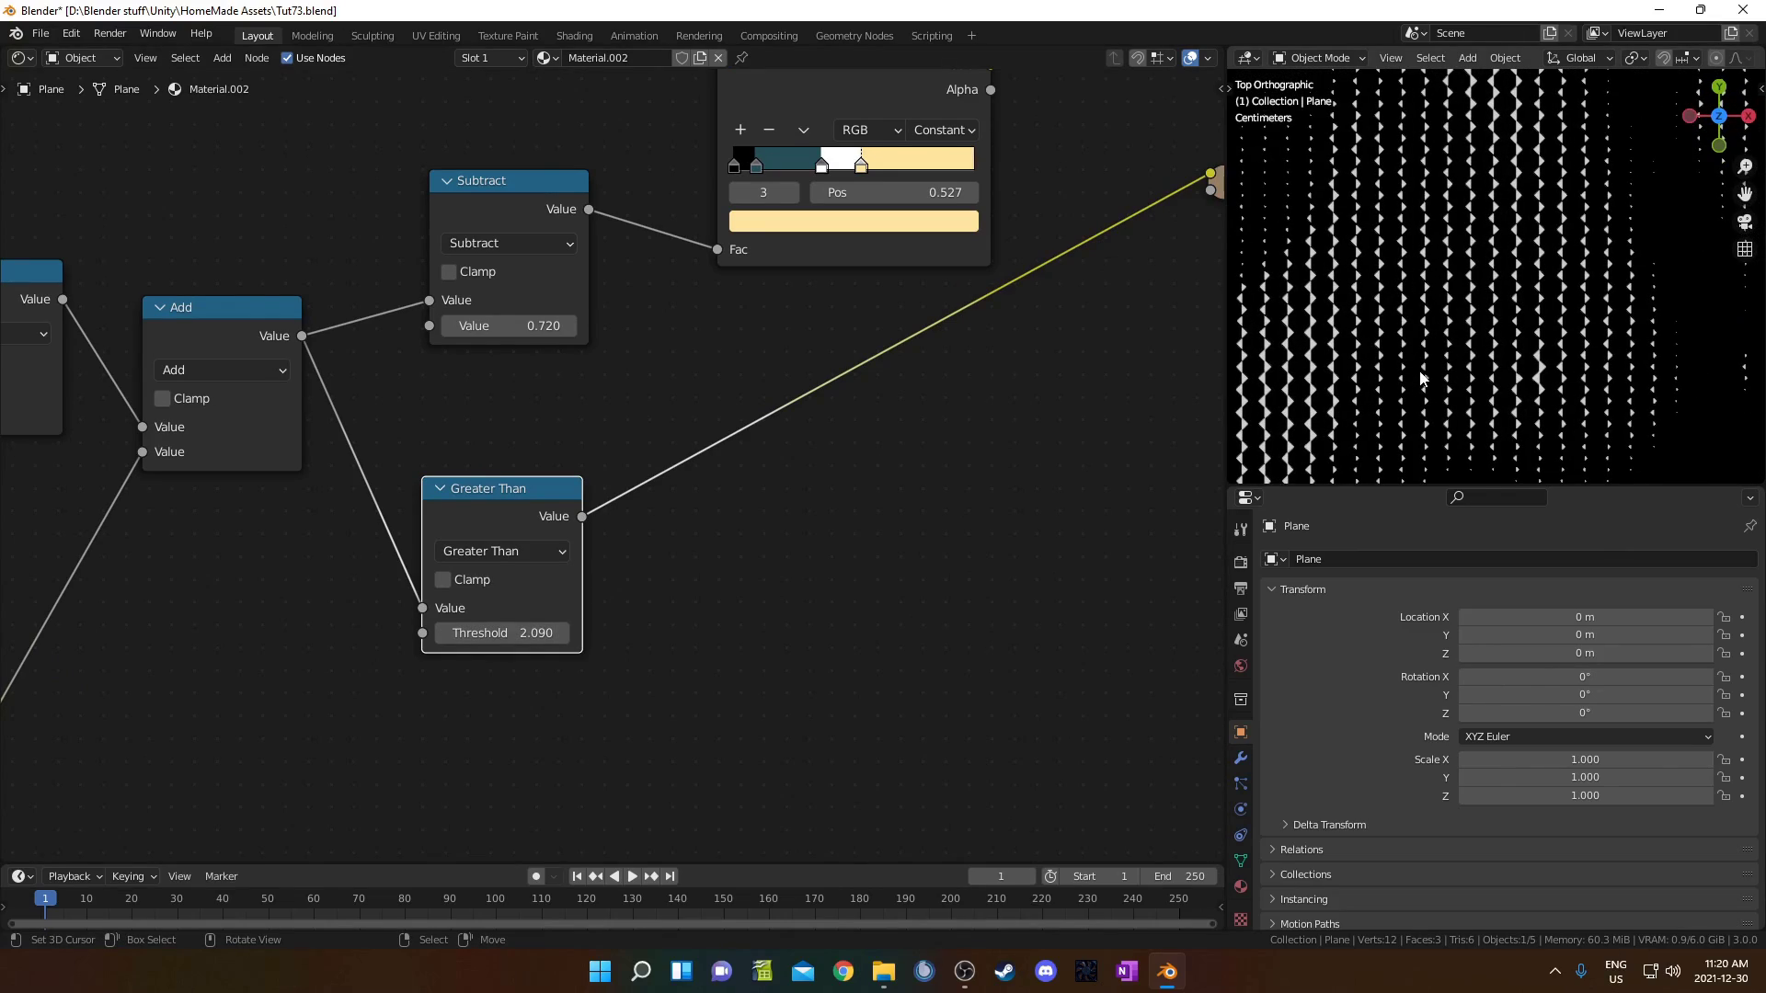
scroll(1519, 324, "up", 5)
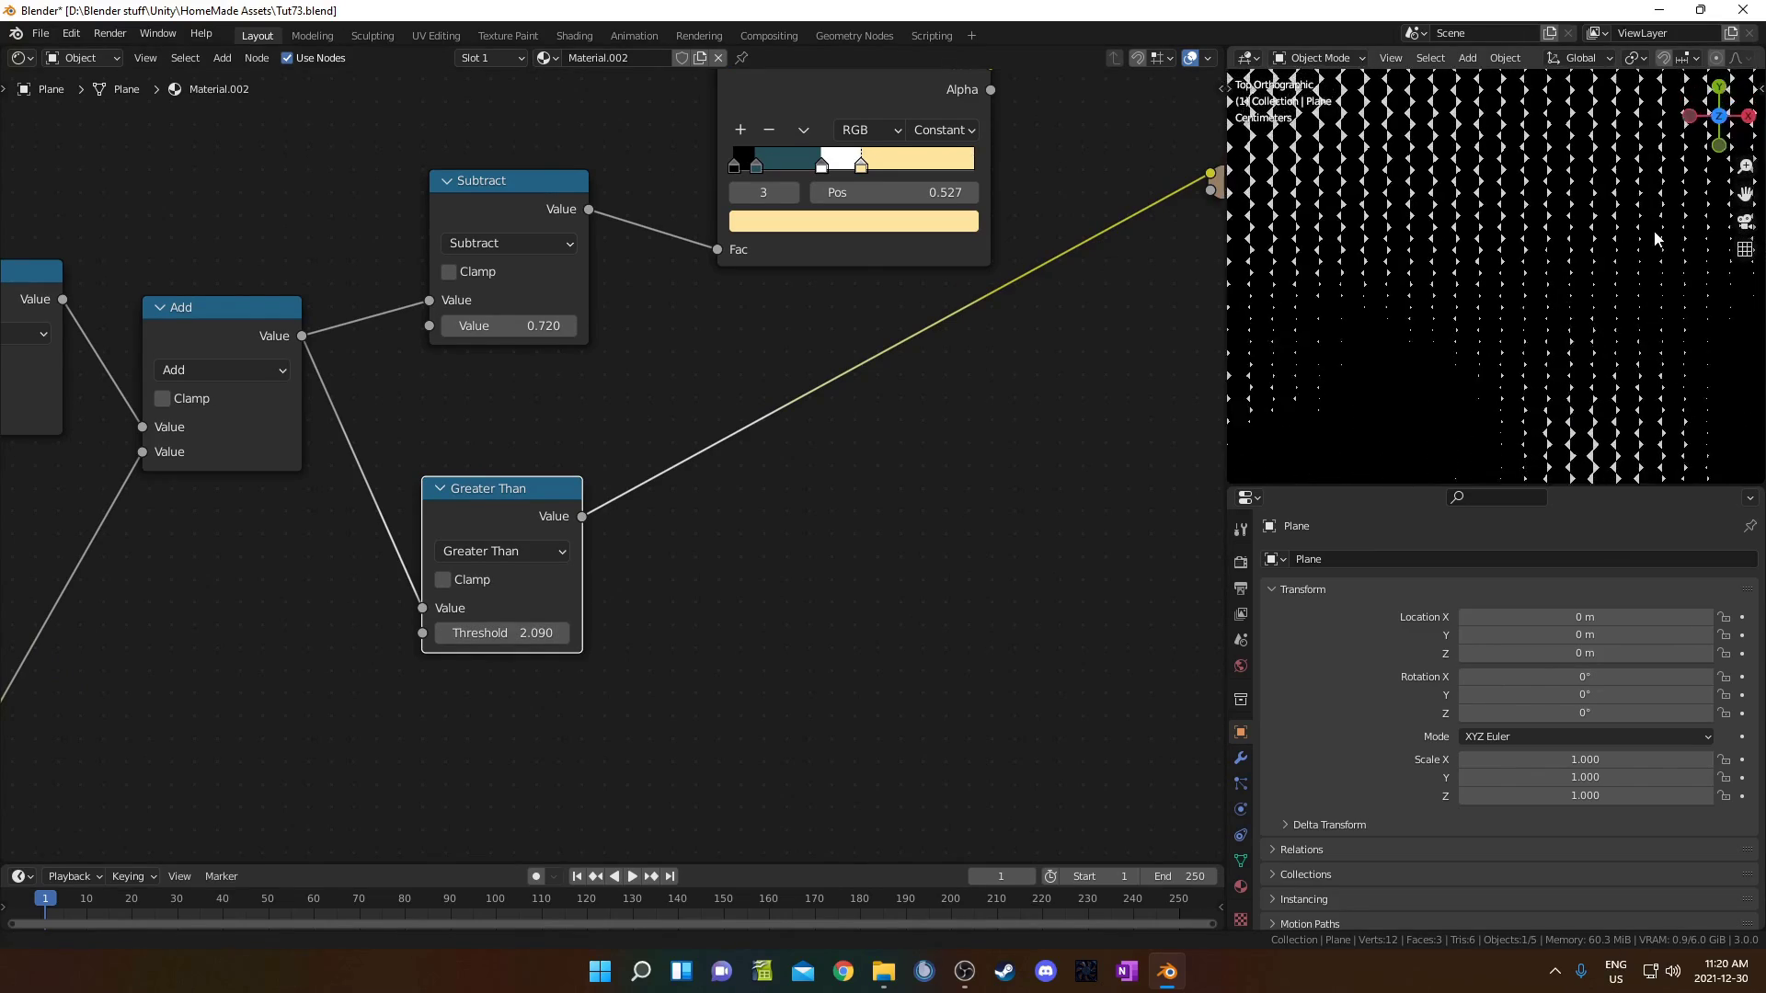
scroll(1472, 300, "down", 8)
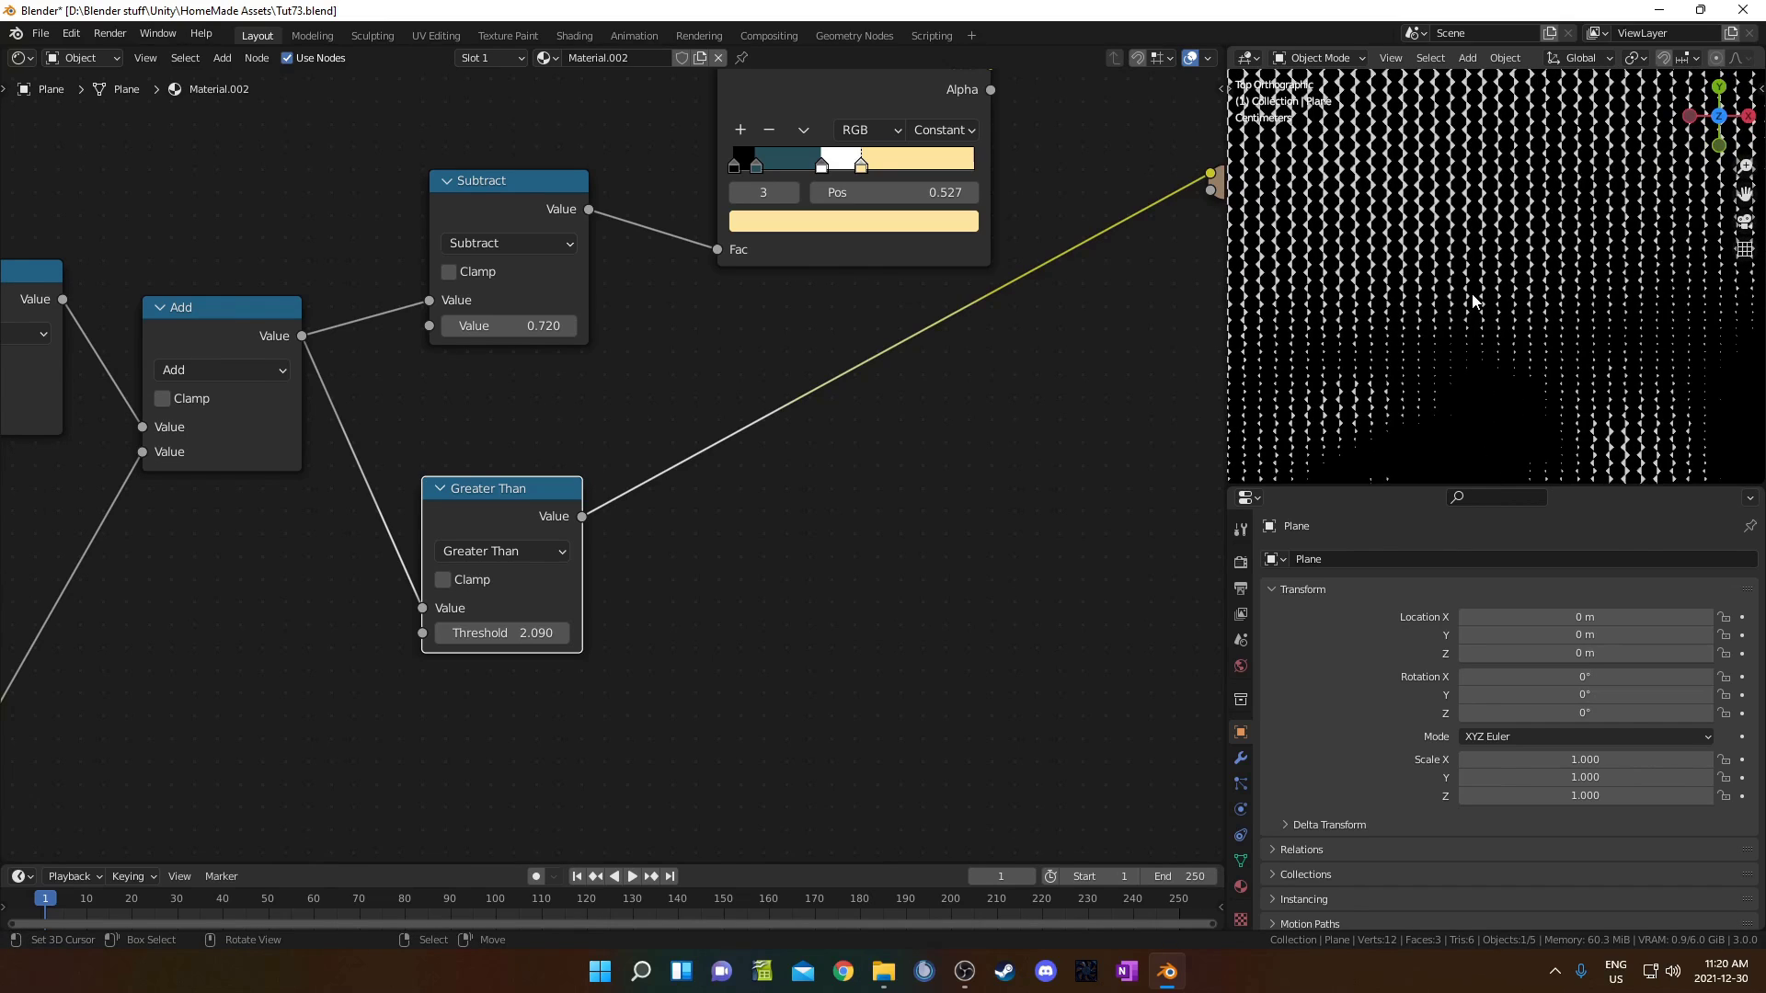
scroll(1382, 333, "up", 7)
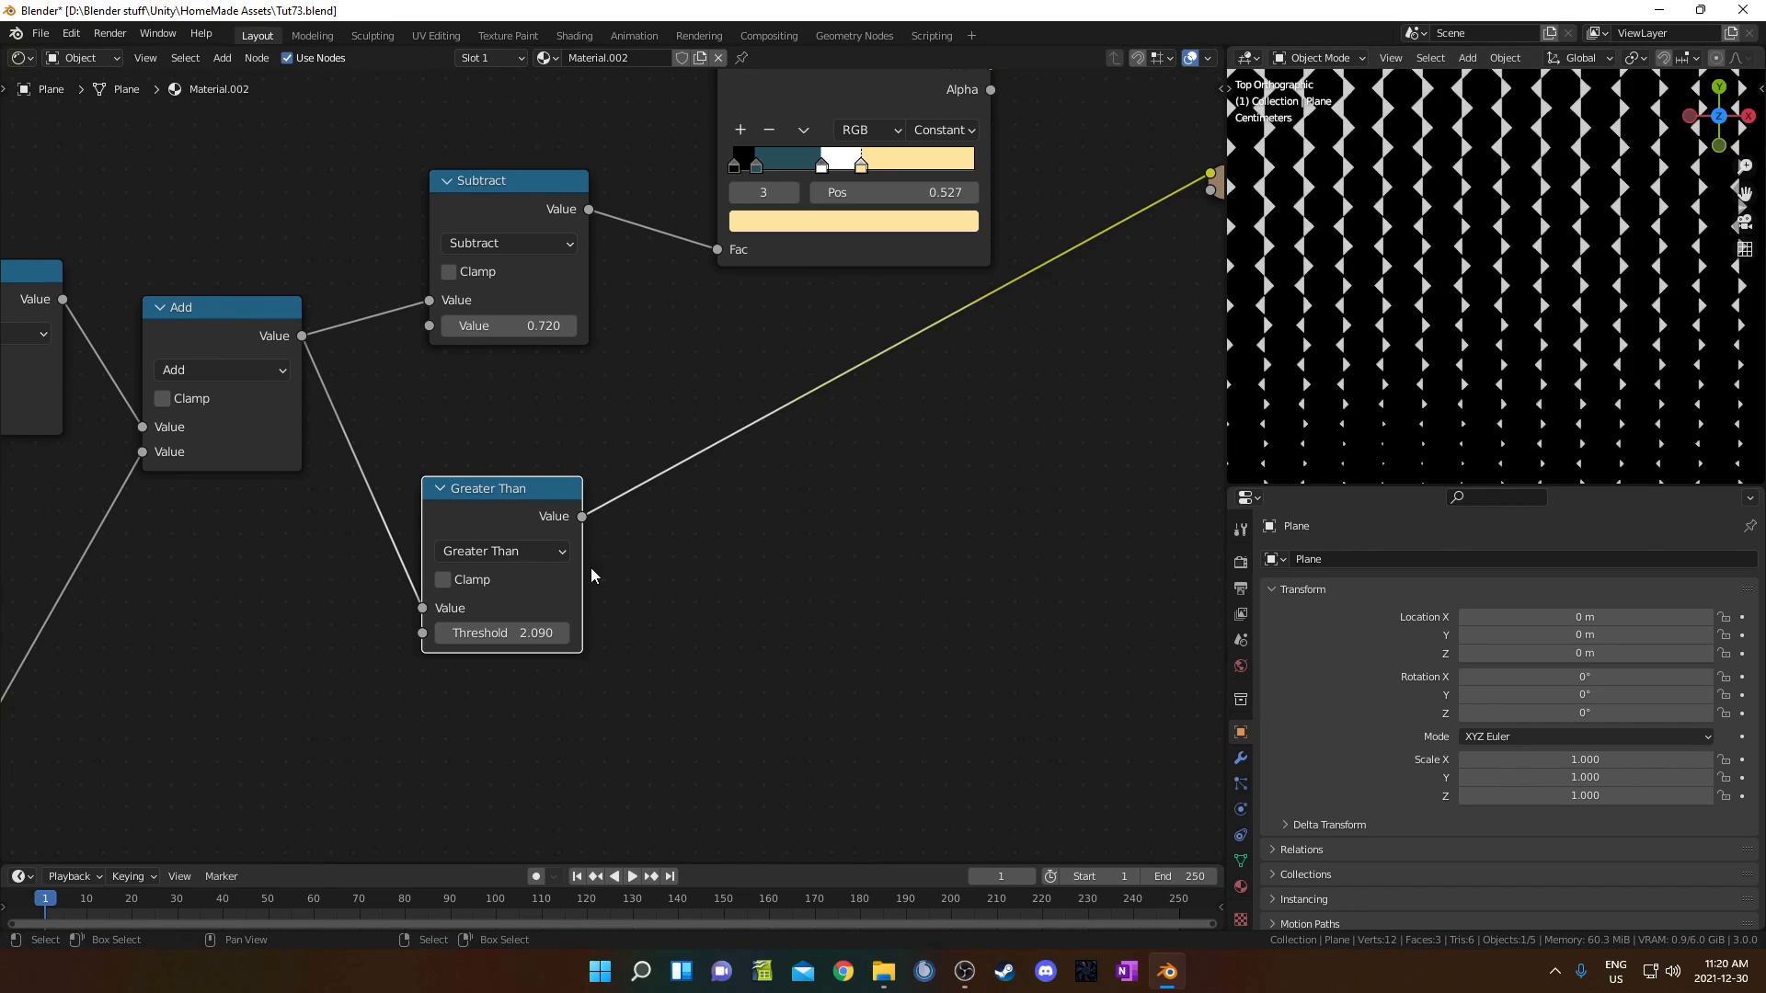
Step: Try Greater Than thresholds of 1.320 and 1.970
left_click_drag(502, 633, 389, 632, "shift")
scroll(1704, 308, "down", 5)
scroll(1571, 312, "up", 6)
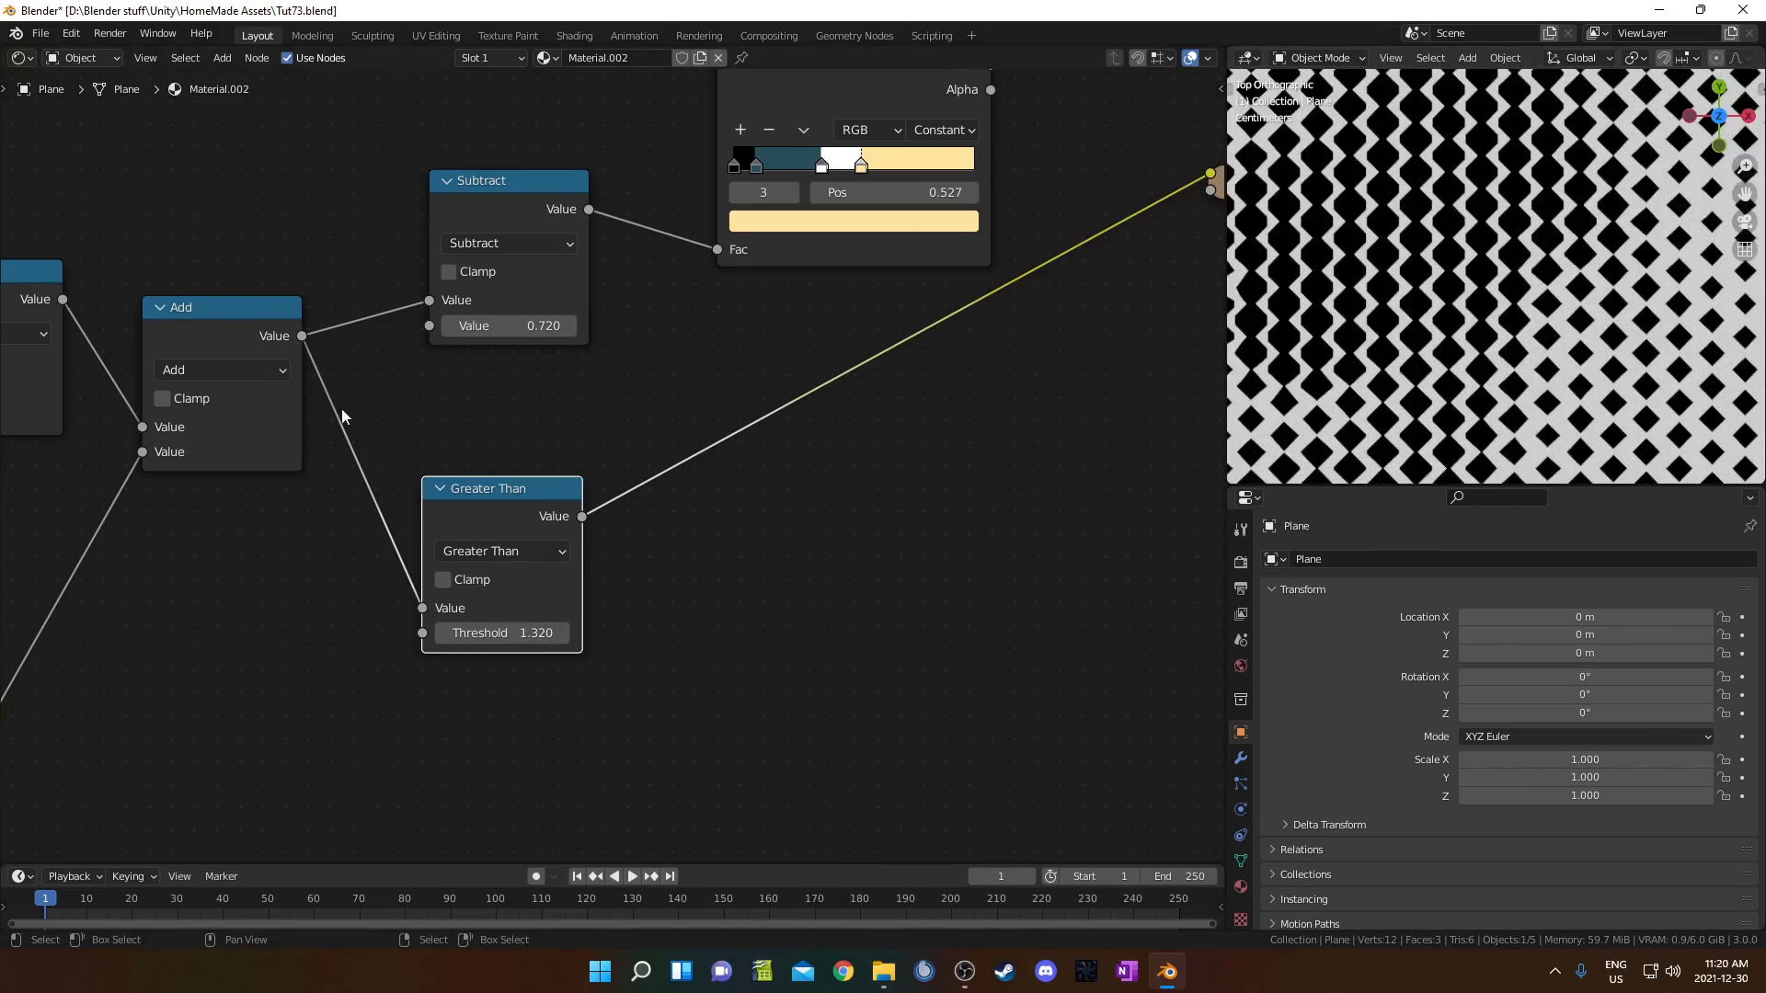
scroll(1566, 327, "down", 3)
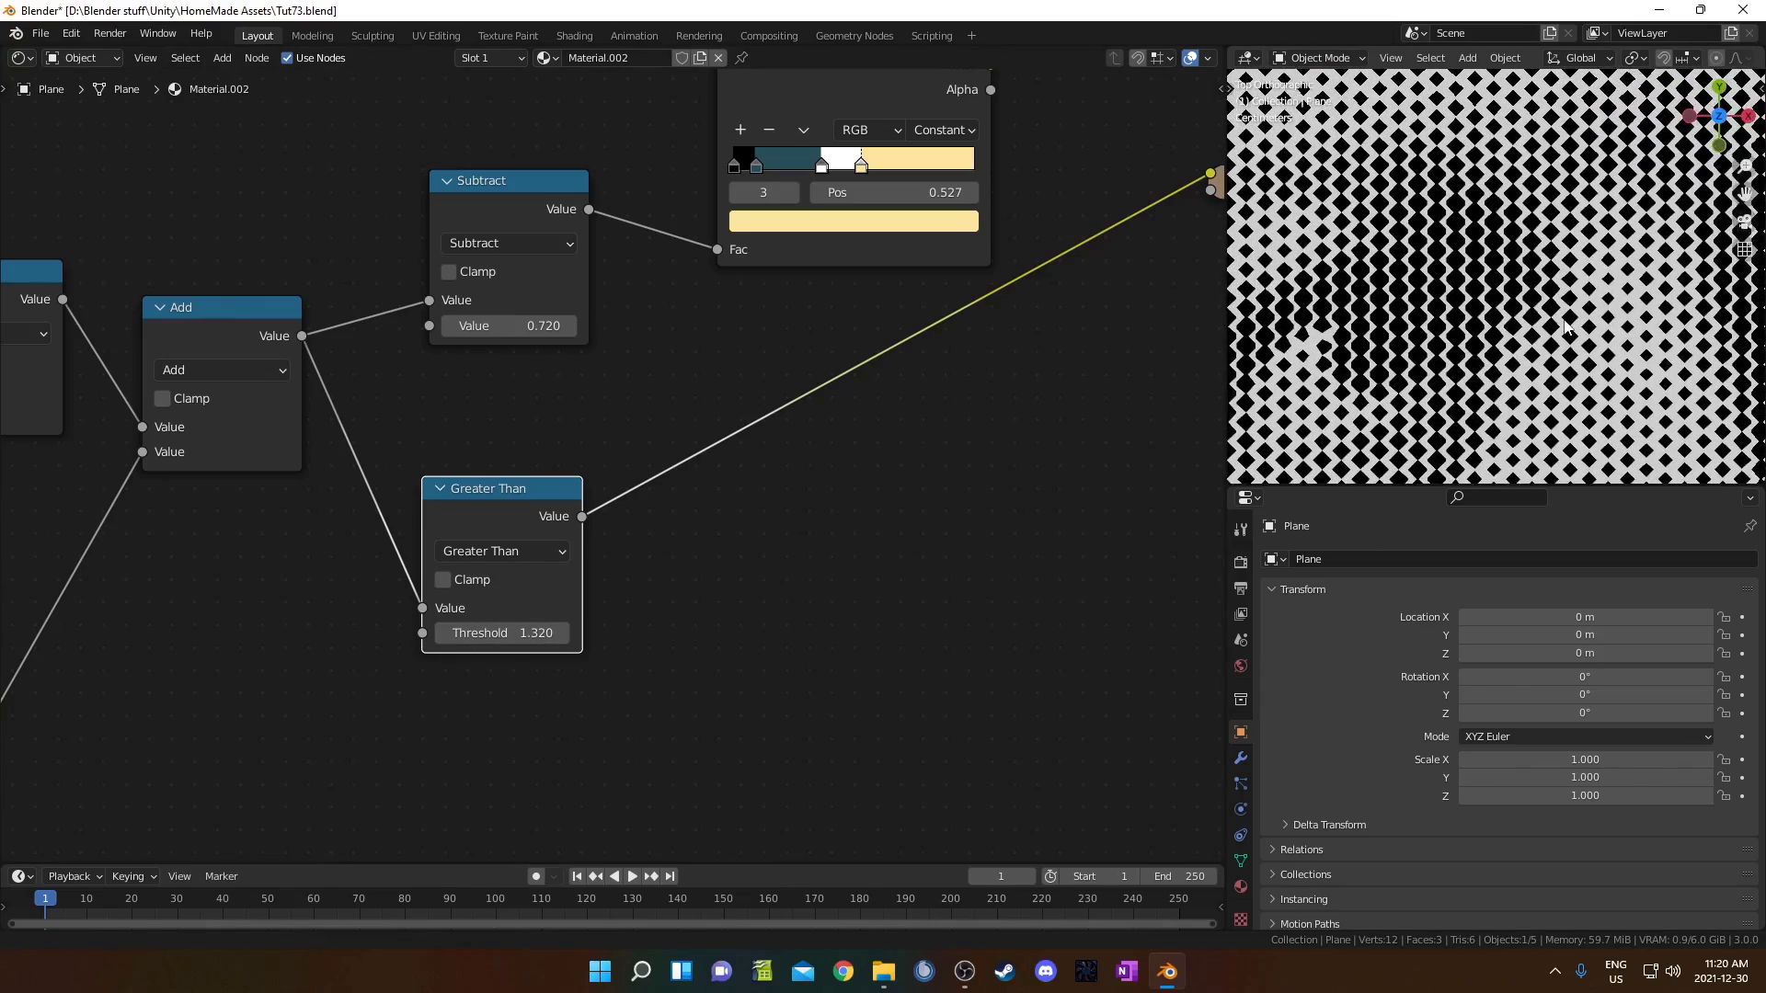
left_click_drag(492, 633, 586, 633)
Step: Preview the Combine XYZ vector on the plane and examine the cell pattern
scroll(1564, 322, "down", 6)
middle_click_drag(210, 401, 500, 420)
scroll(500, 421, "down", 3)
middle_click_drag(154, 517, 657, 405)
scroll(643, 406, "down", 7)
middle_click_drag(572, 366, 599, 545)
scroll(957, 404, "up", 1)
scroll(589, 538, "up", 4)
left_click(471, 499, "ctrl+shift")
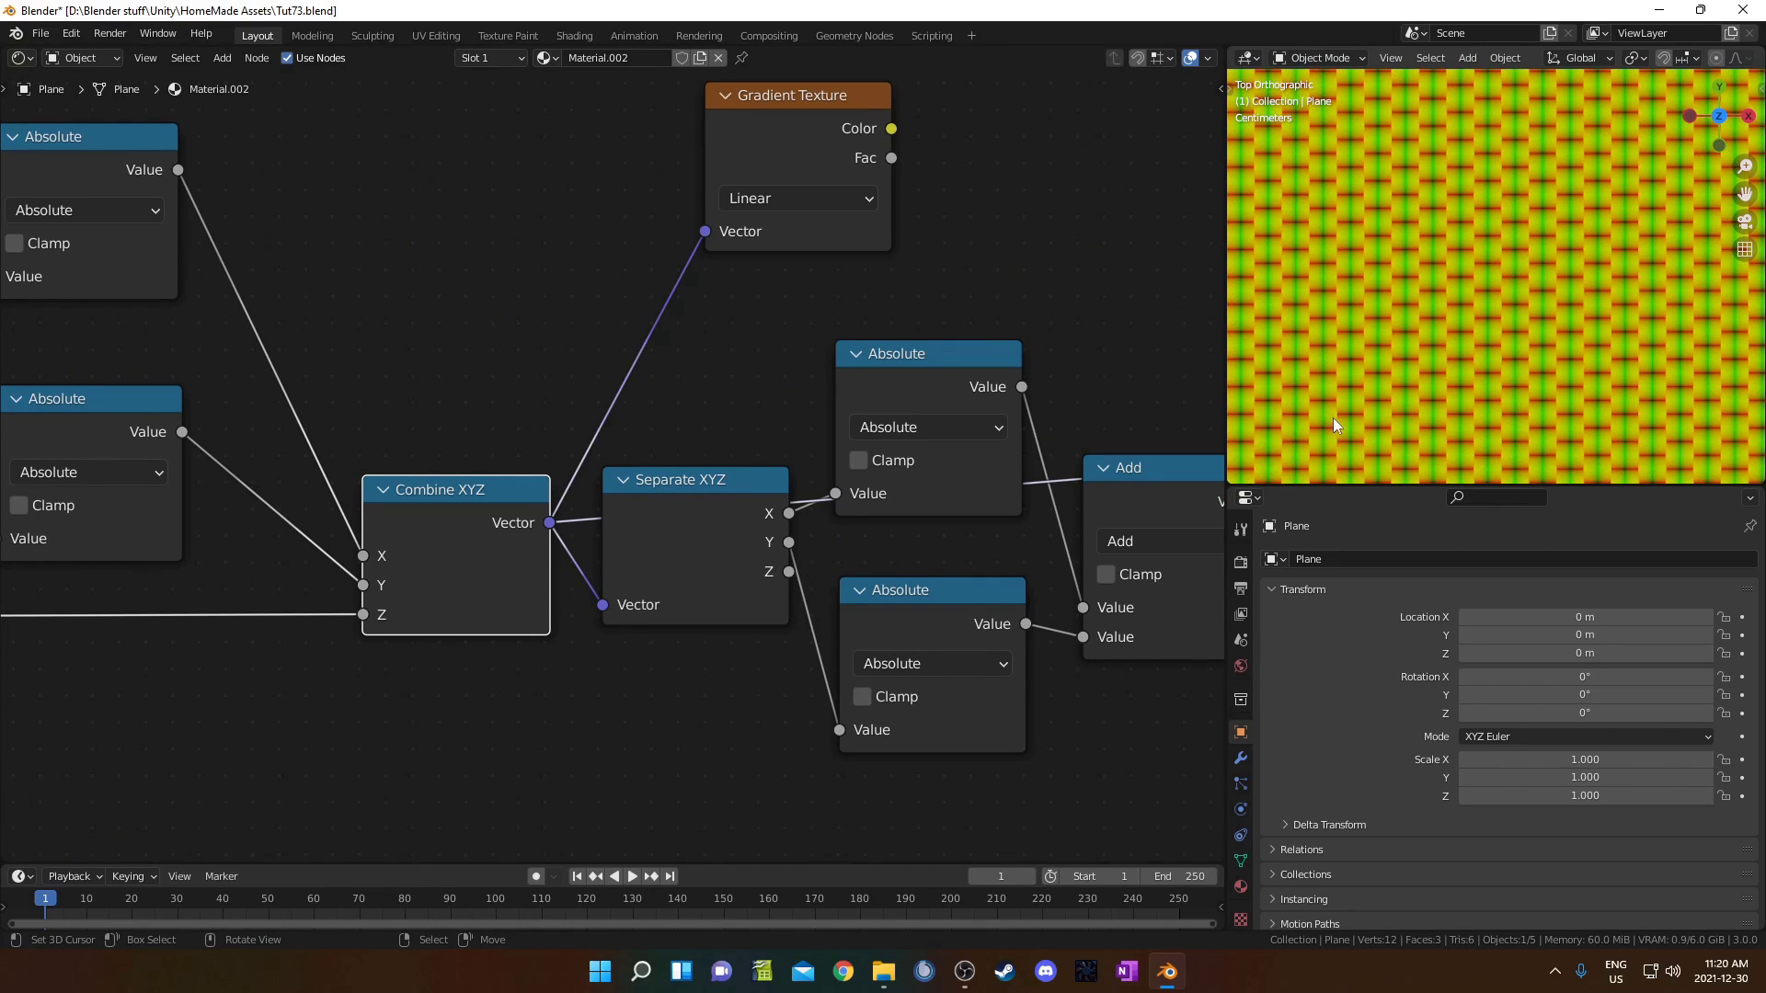
scroll(533, 608, "down", 4)
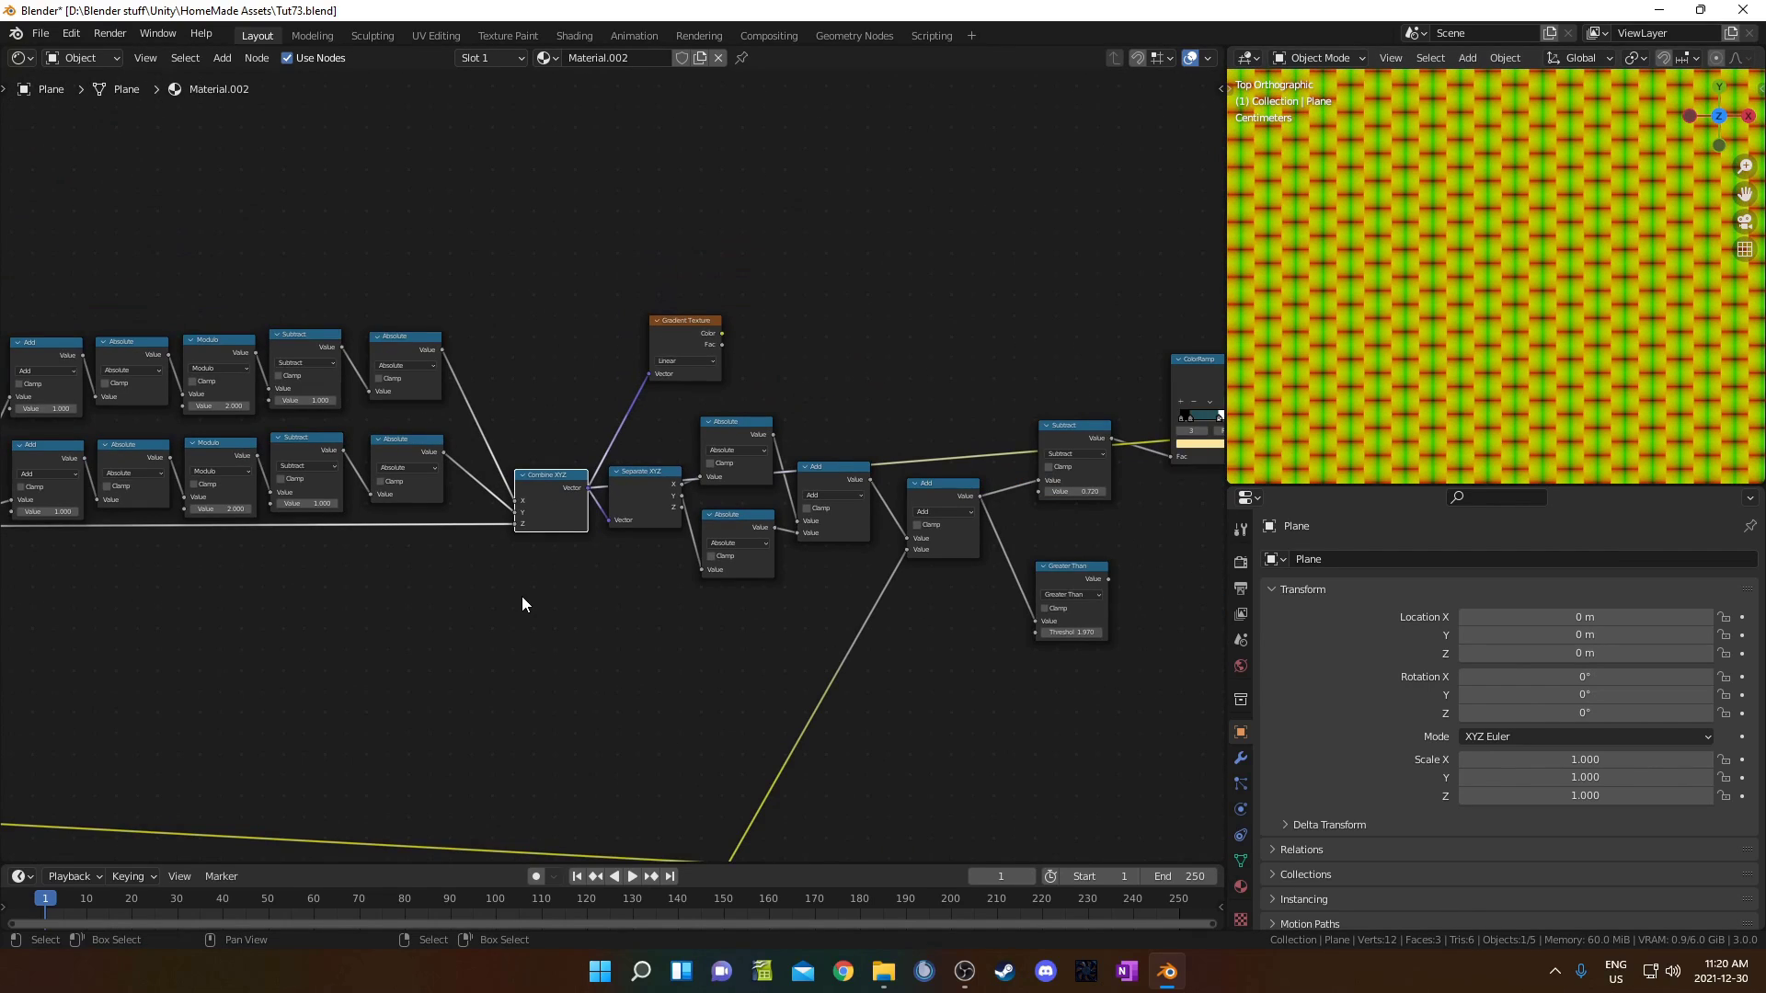
scroll(609, 688, "down", 2)
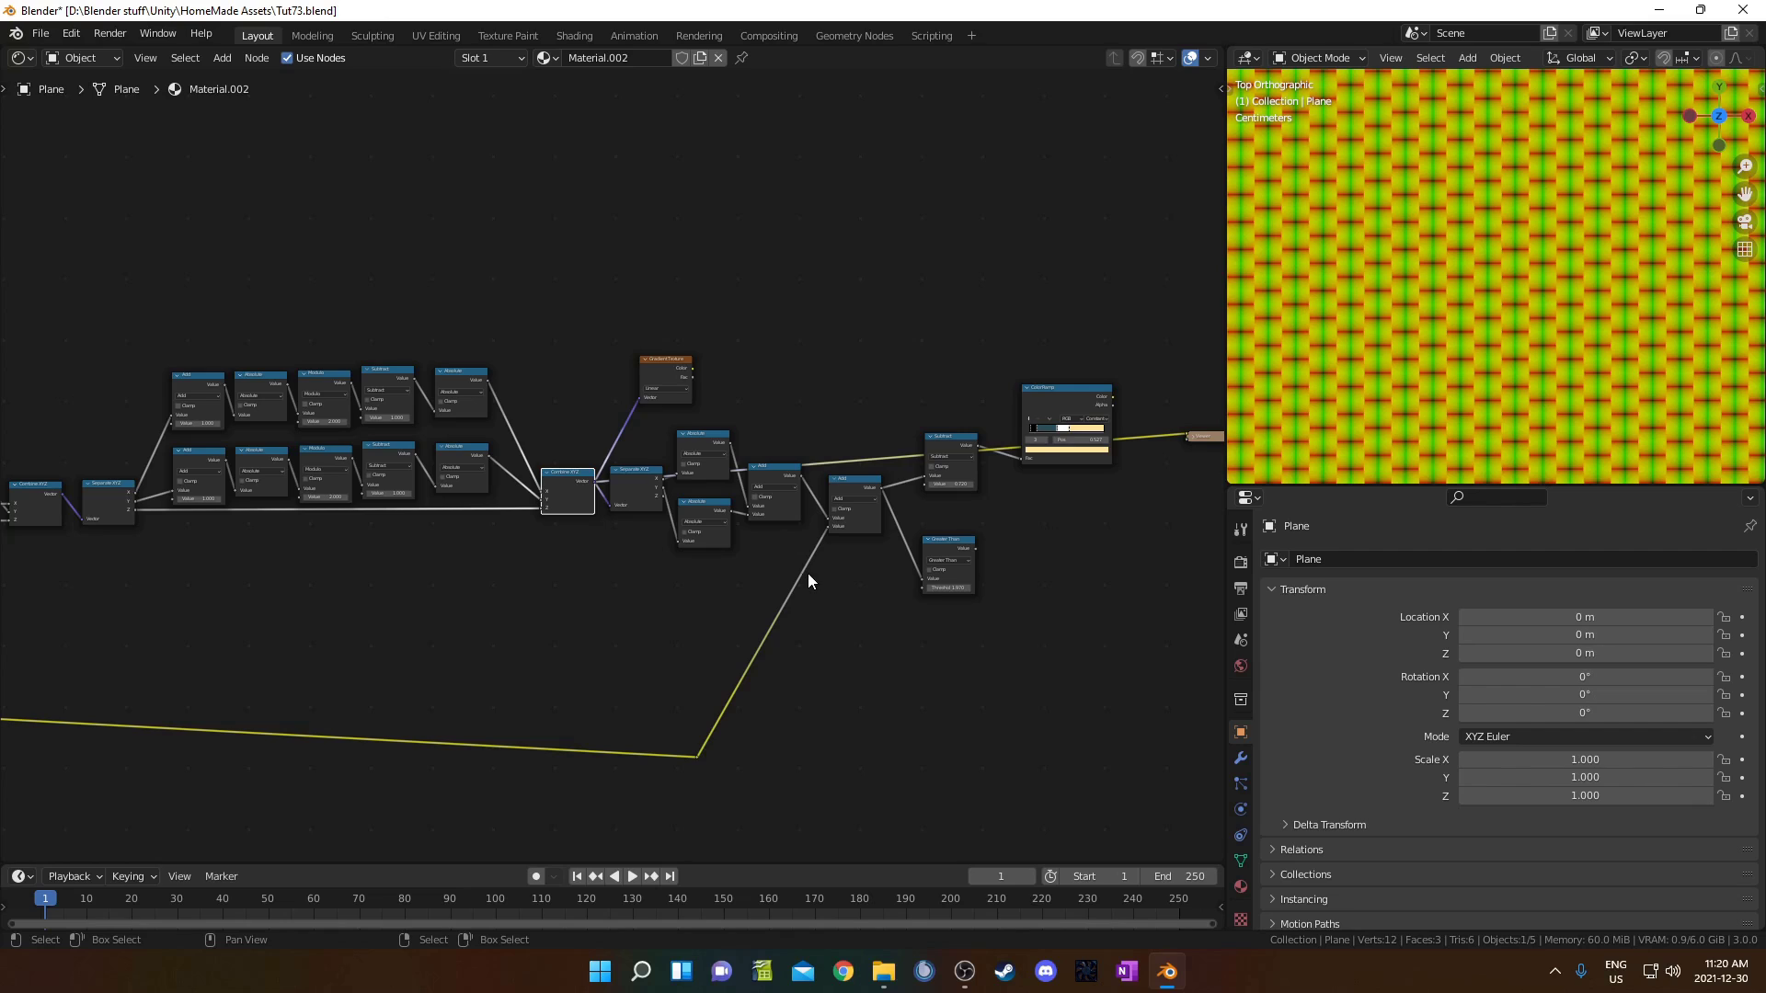
Step: Save the file and delete the Separate XYZ, the two Absolute and the Add nodes placed after Combine XYZ
scroll(708, 466, "up", 10)
key("ctrl+s")
left_click_drag(552, 399, 869, 643)
key("x")
Step: Reconnect the Gradient Texture's Color to the first value of the remaining Add node and reposition the texture node
left_click_drag(630, 230, 867, 565)
left_click_drag(990, 578, 980, 579)
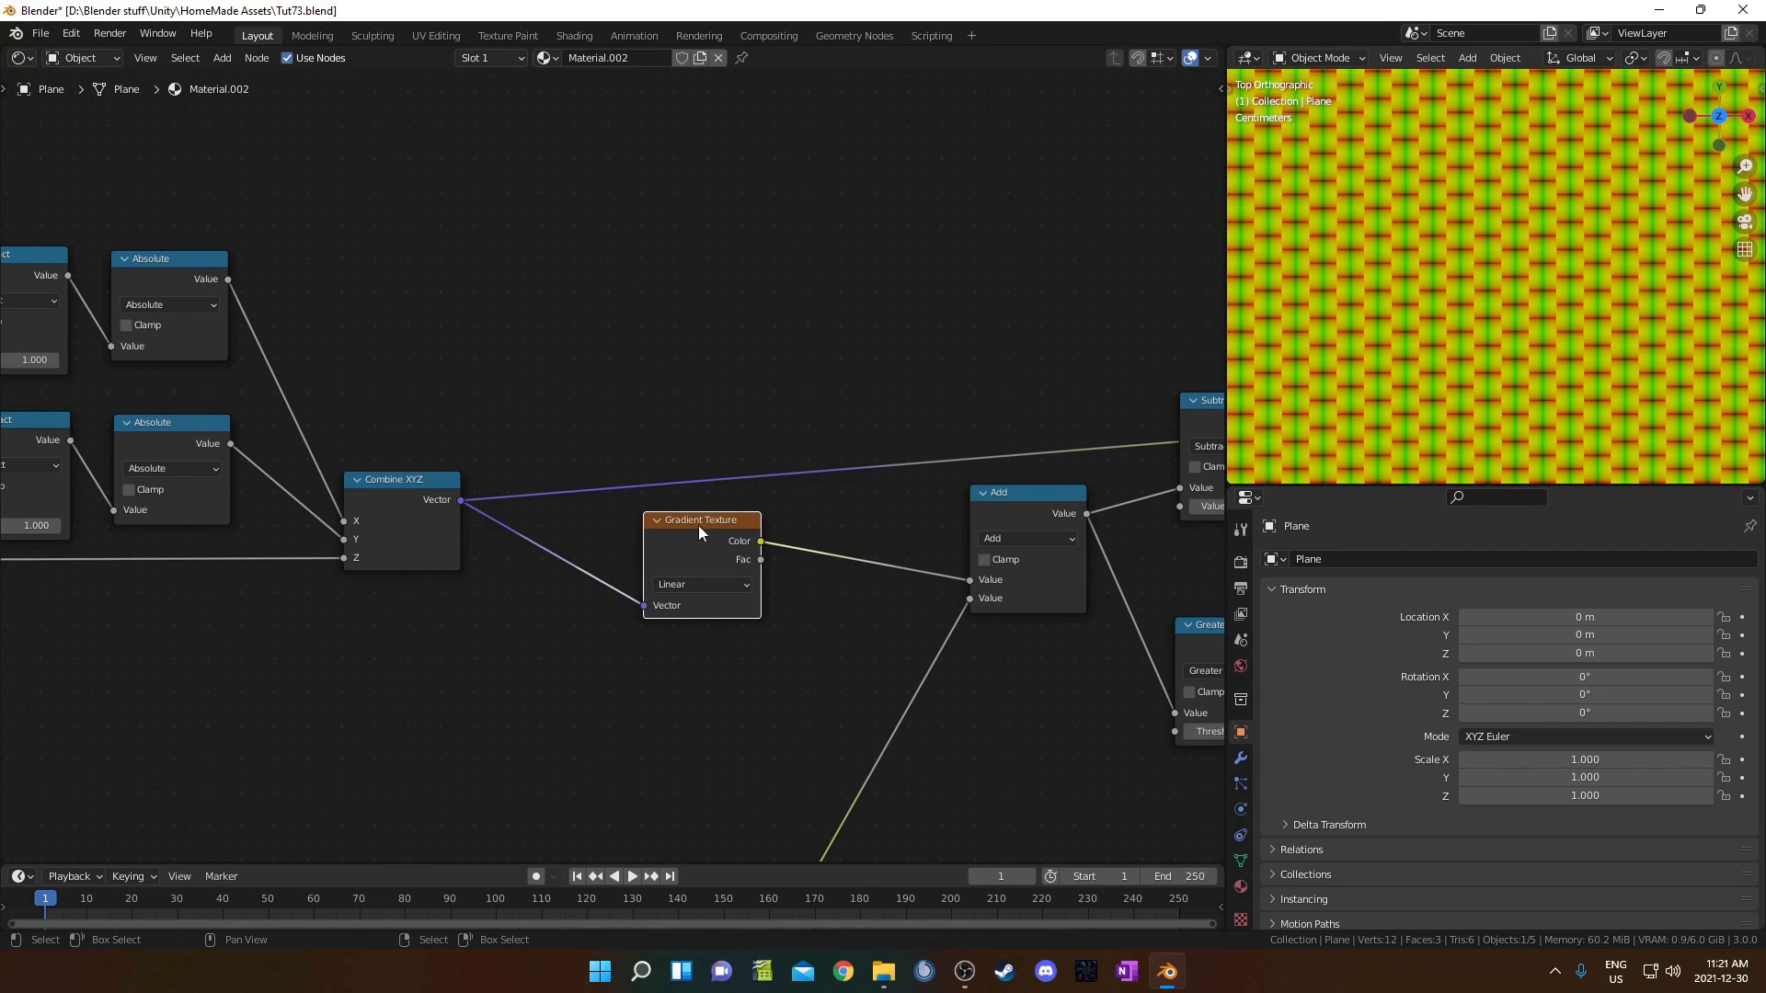
left_click_drag(699, 527, 727, 349)
Step: Preview the Greater Than node with a threshold of 0.750 and change the Gradient Texture's type to Spherical
scroll(828, 430, "down", 1)
middle_click_drag(942, 525, 510, 420)
left_click(726, 510, "ctrl+shift")
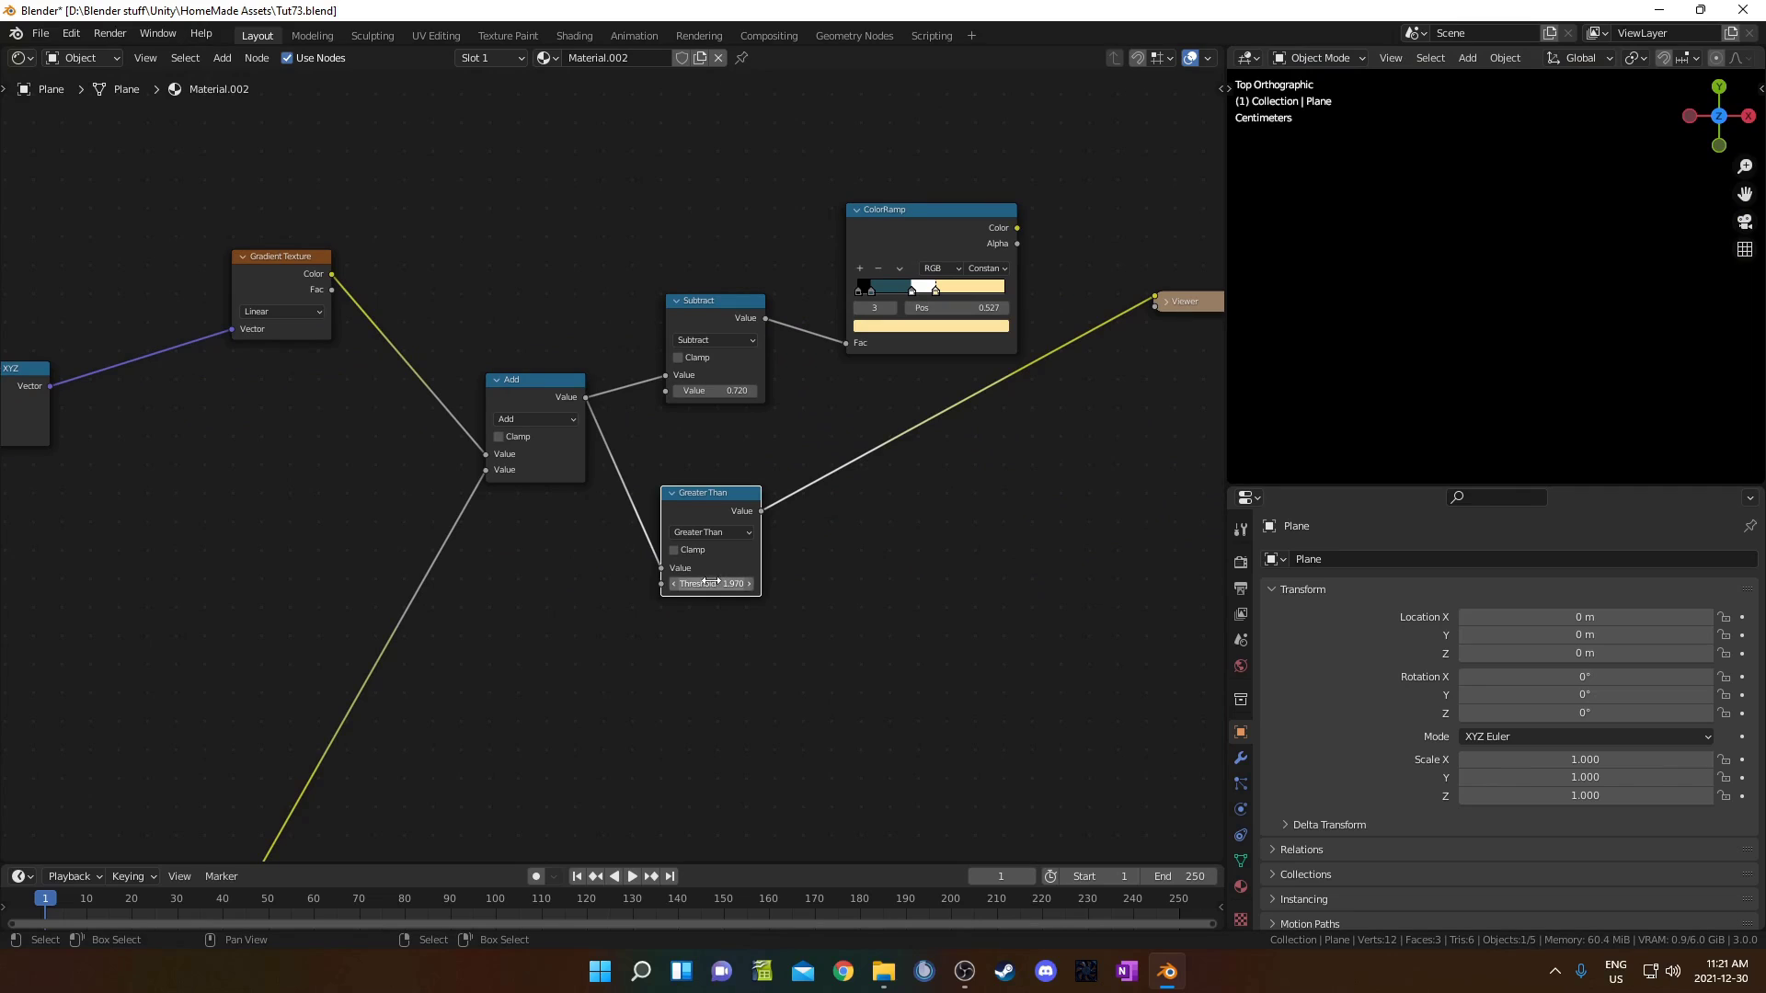
left_click_drag(711, 584, 617, 583)
left_click(278, 311)
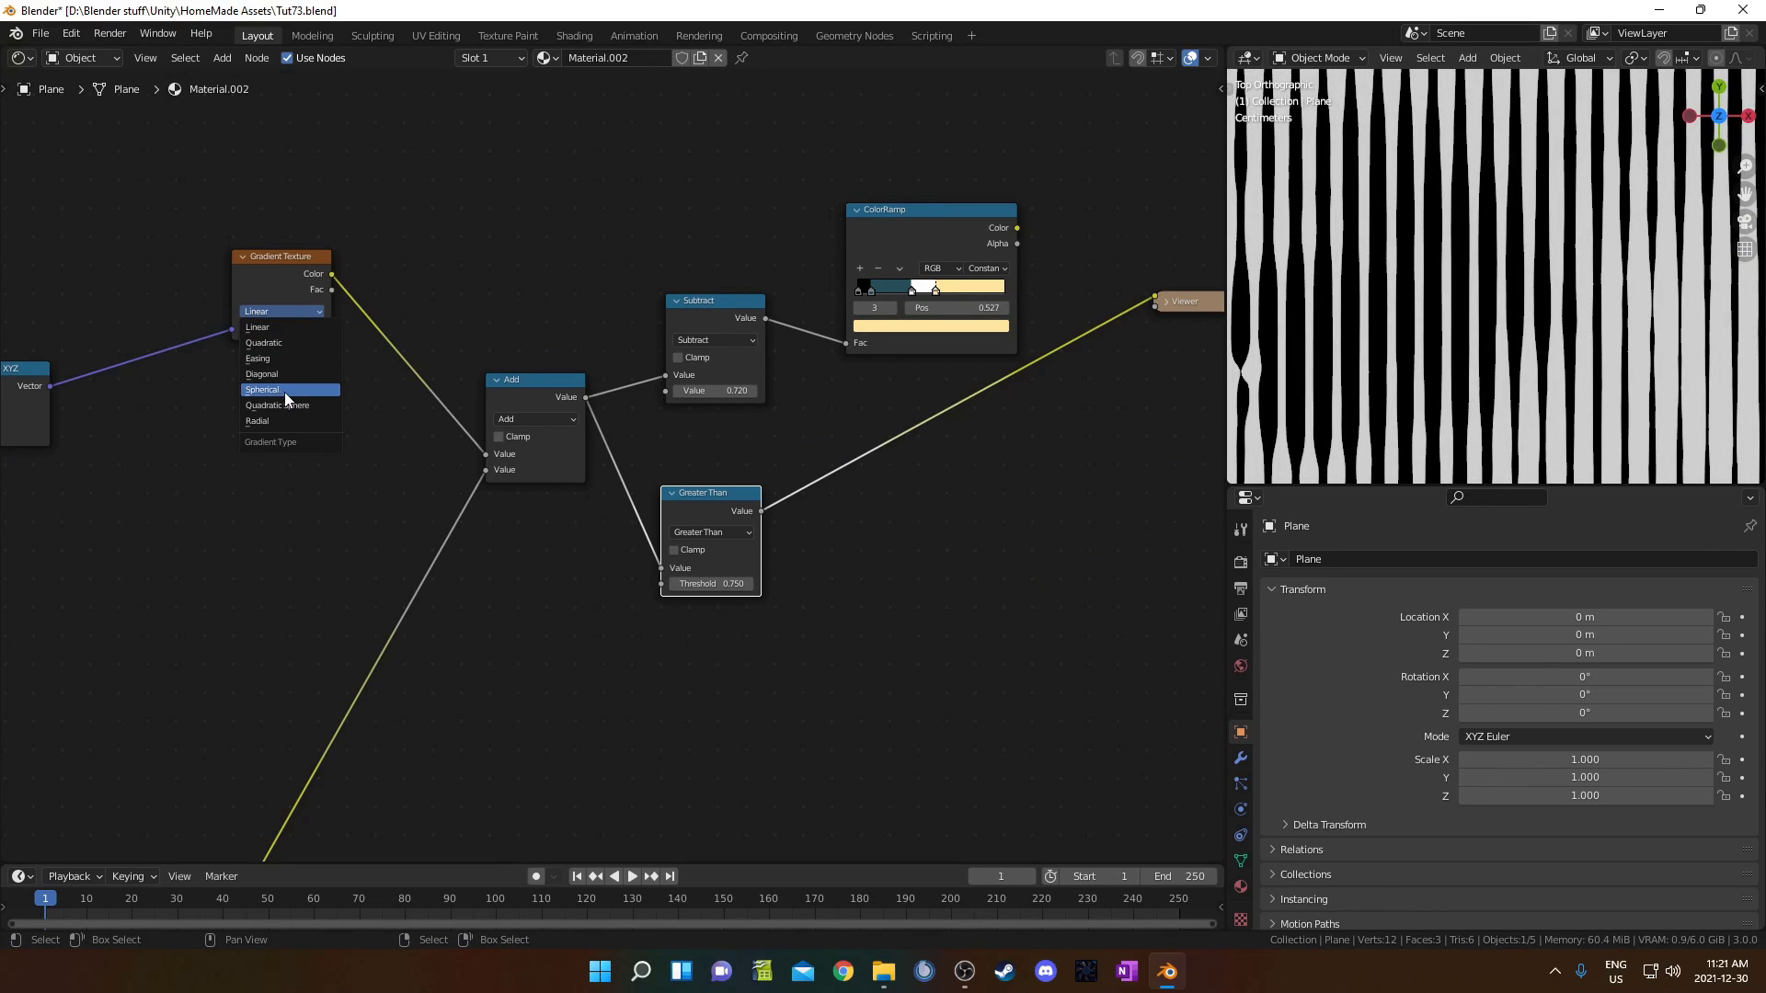
left_click(283, 392)
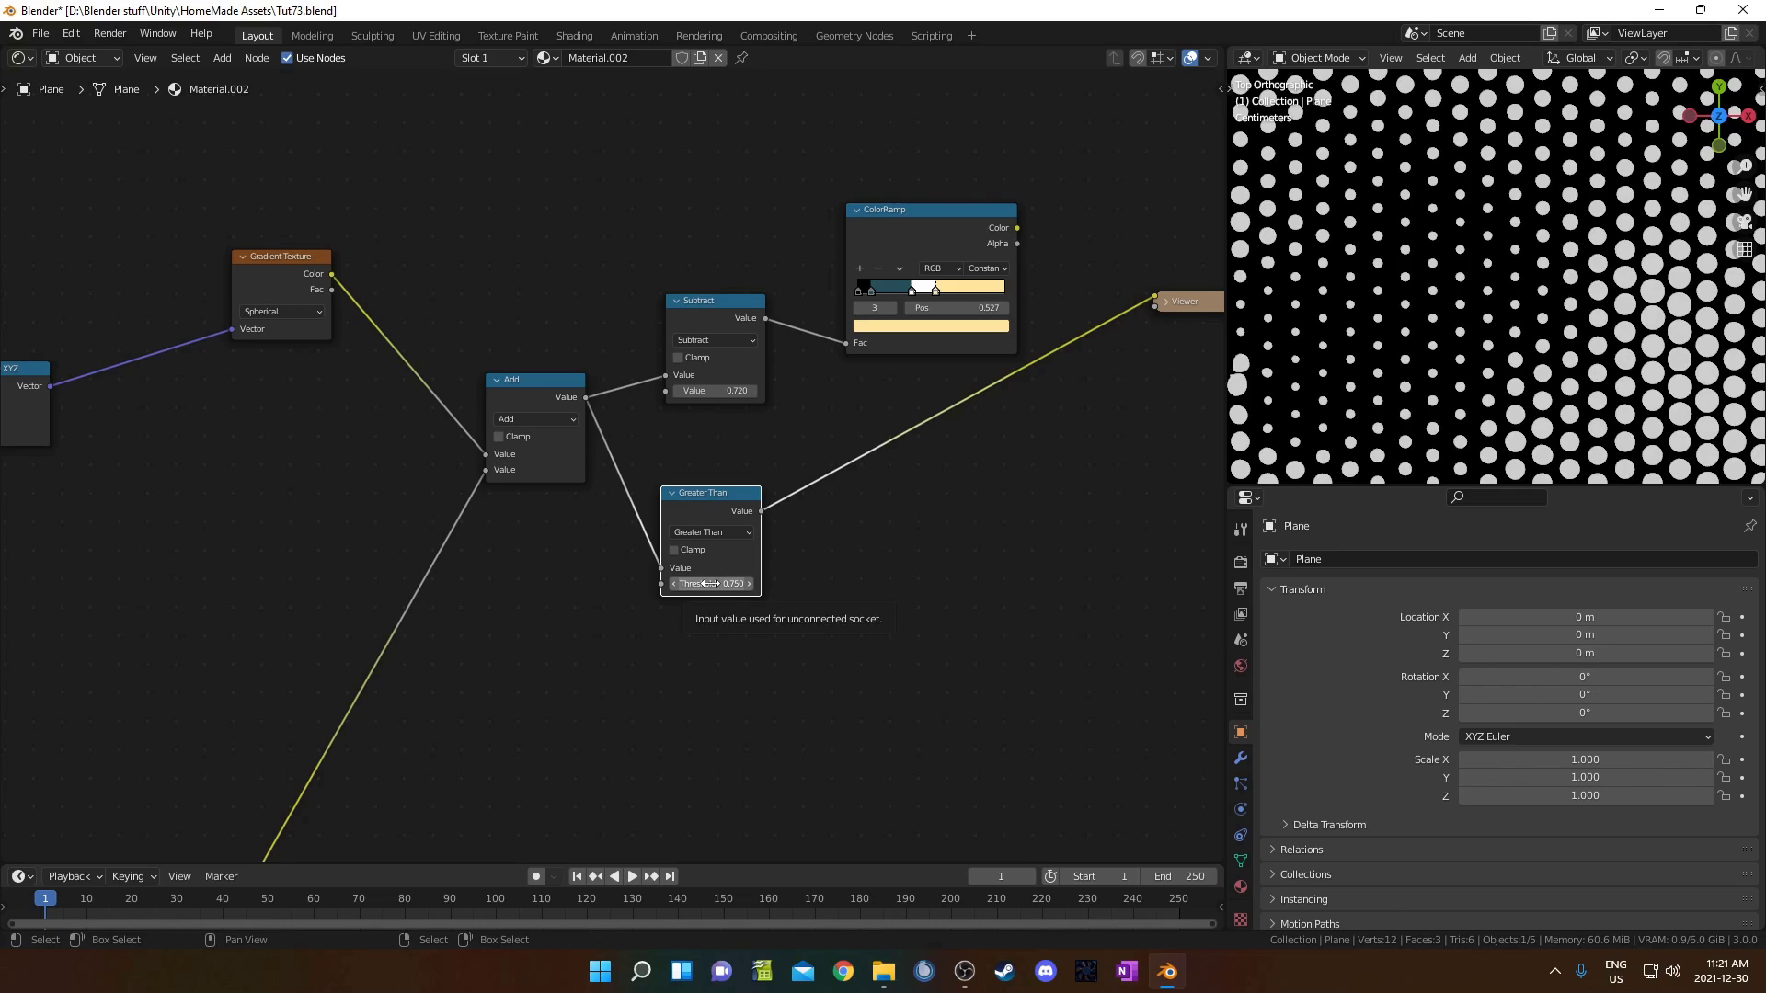
Step: Raise the Greater Than threshold to 0.800 and on to 1.090, and save the file
key("Return")
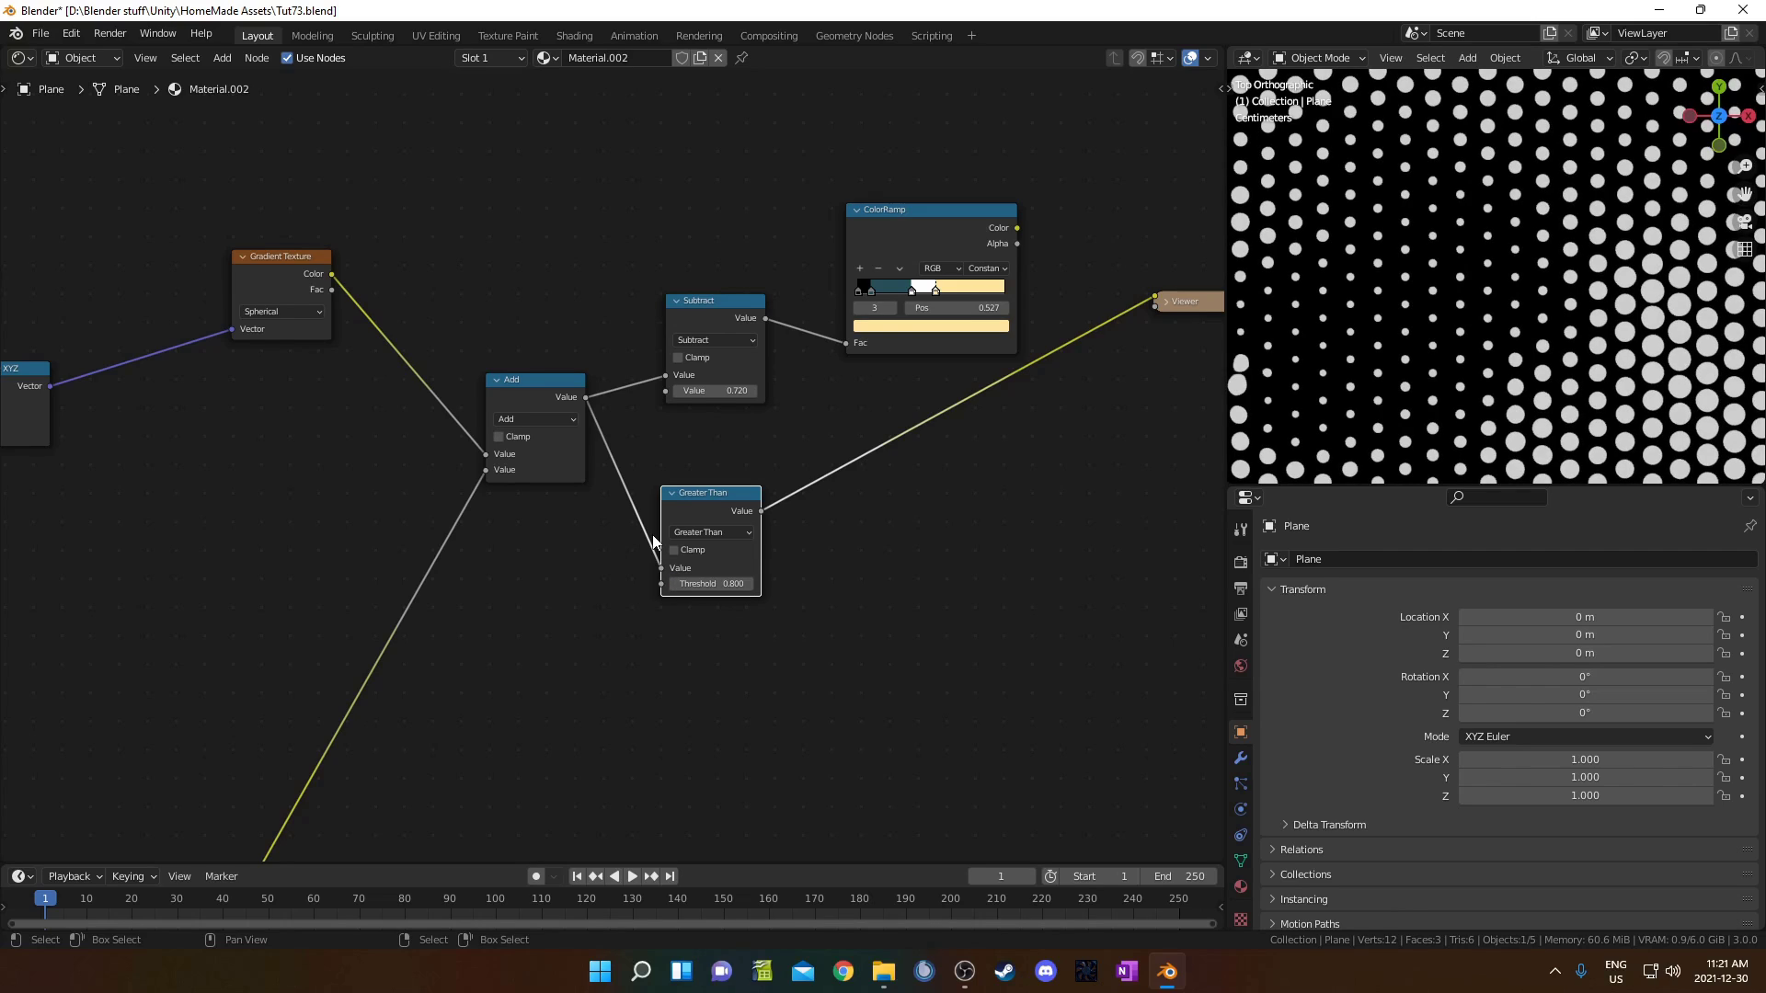
scroll(1475, 345, "down", 6)
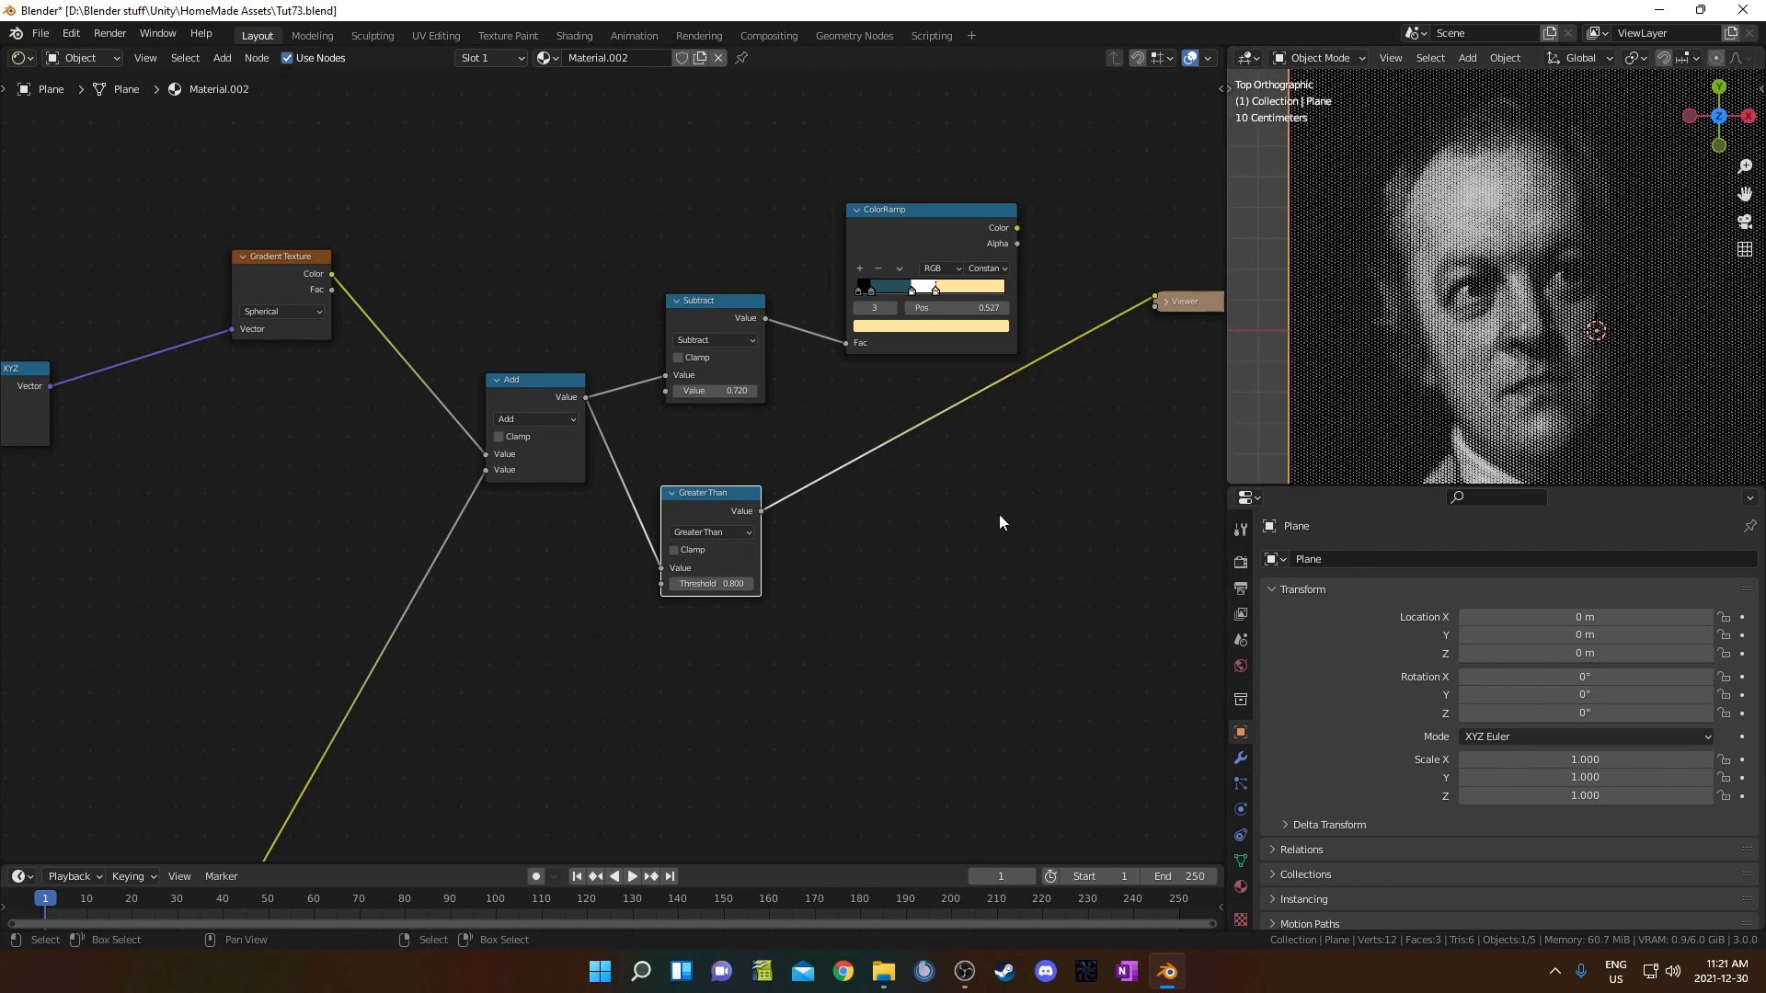
left_click_drag(729, 582, 791, 582)
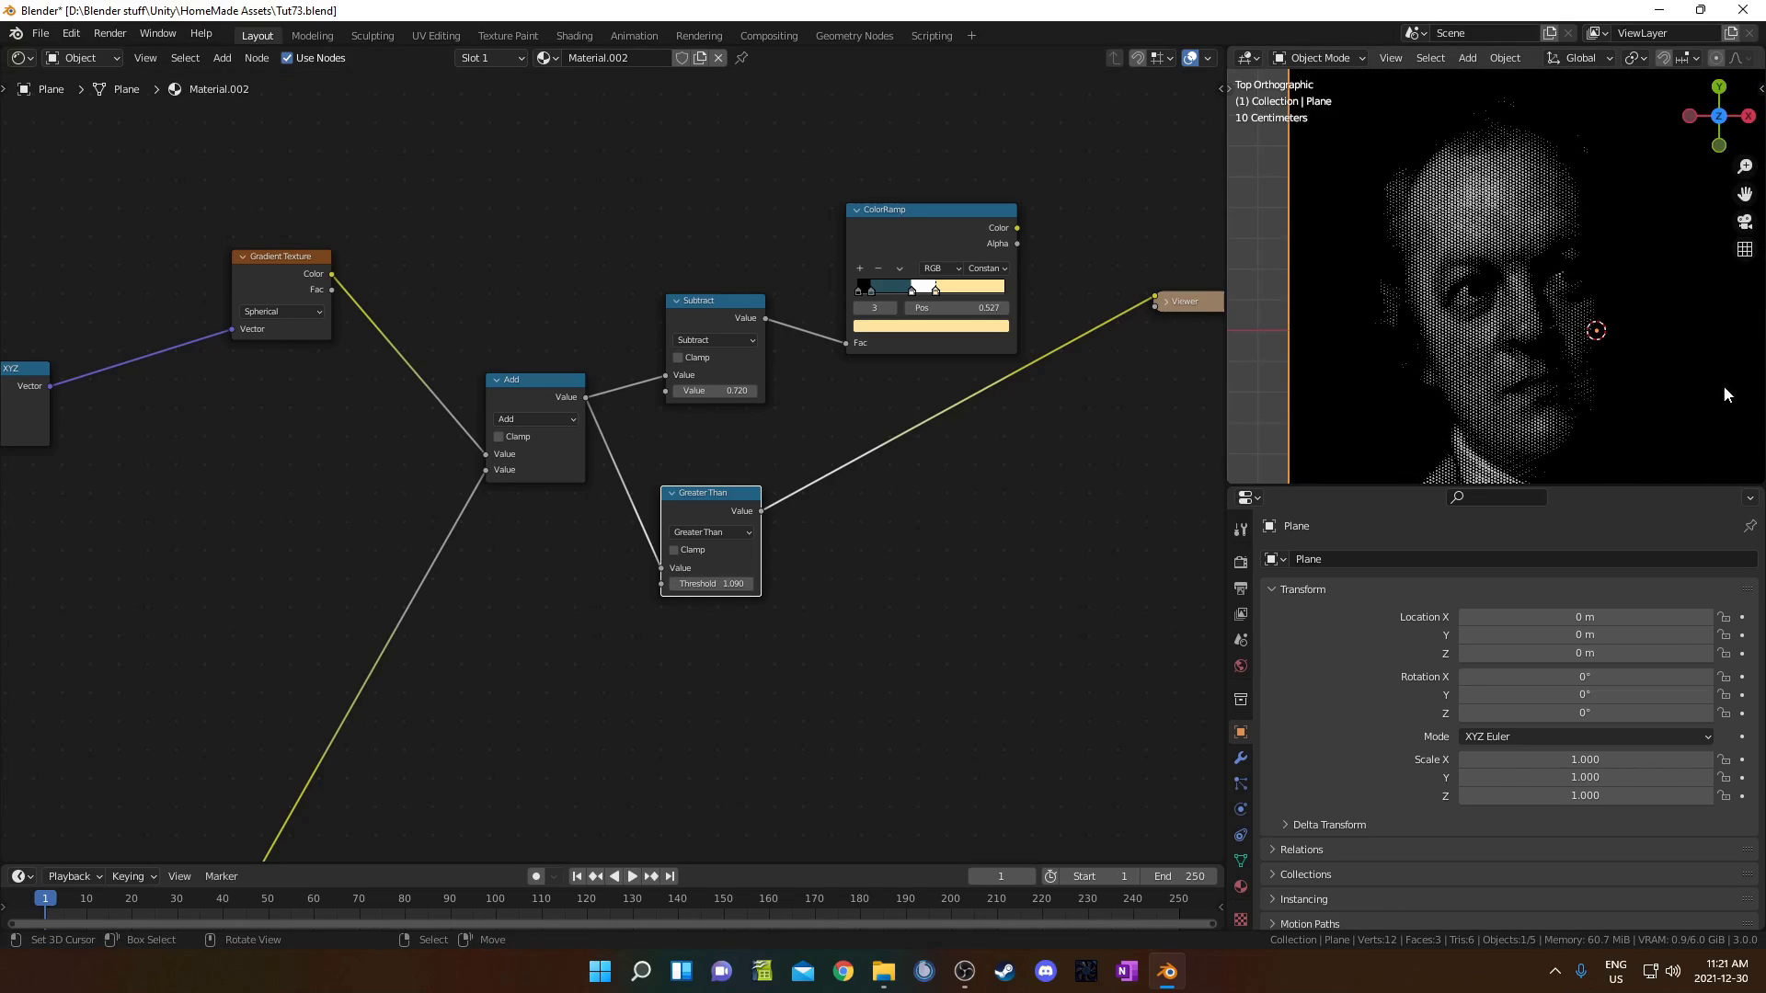
scroll(1561, 412, "up", 5)
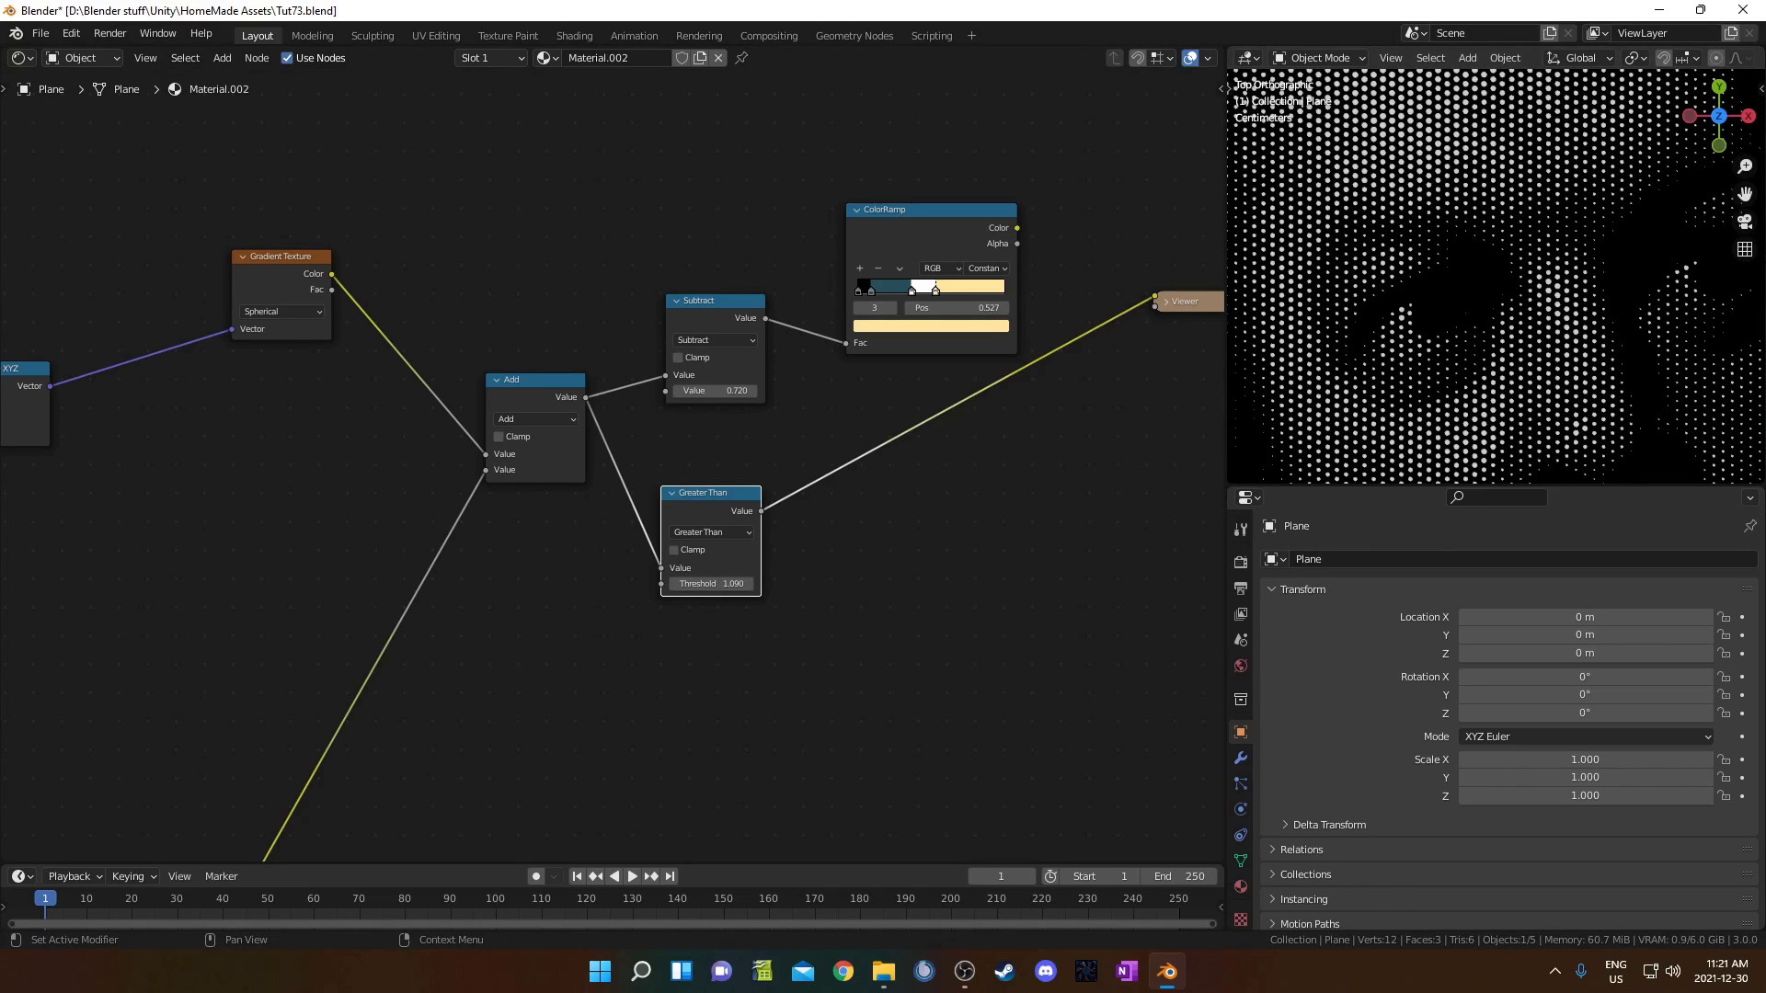
scroll(334, 643, "down", 3)
key("ctrl+s")
Step: Move the Texture Coordinate node and its reroute points away from the Mapping nodes to make room
middle_click_drag(88, 687, 860, 634)
middle_click_drag(147, 620, 878, 624)
middle_click_drag(9, 623, 505, 598)
scroll(521, 593, "up", 4)
middle_click_drag(363, 551, 484, 491)
scroll(577, 351, "down", 1)
left_click_drag(295, 302, 577, 701)
key("g")
left_click(244, 714)
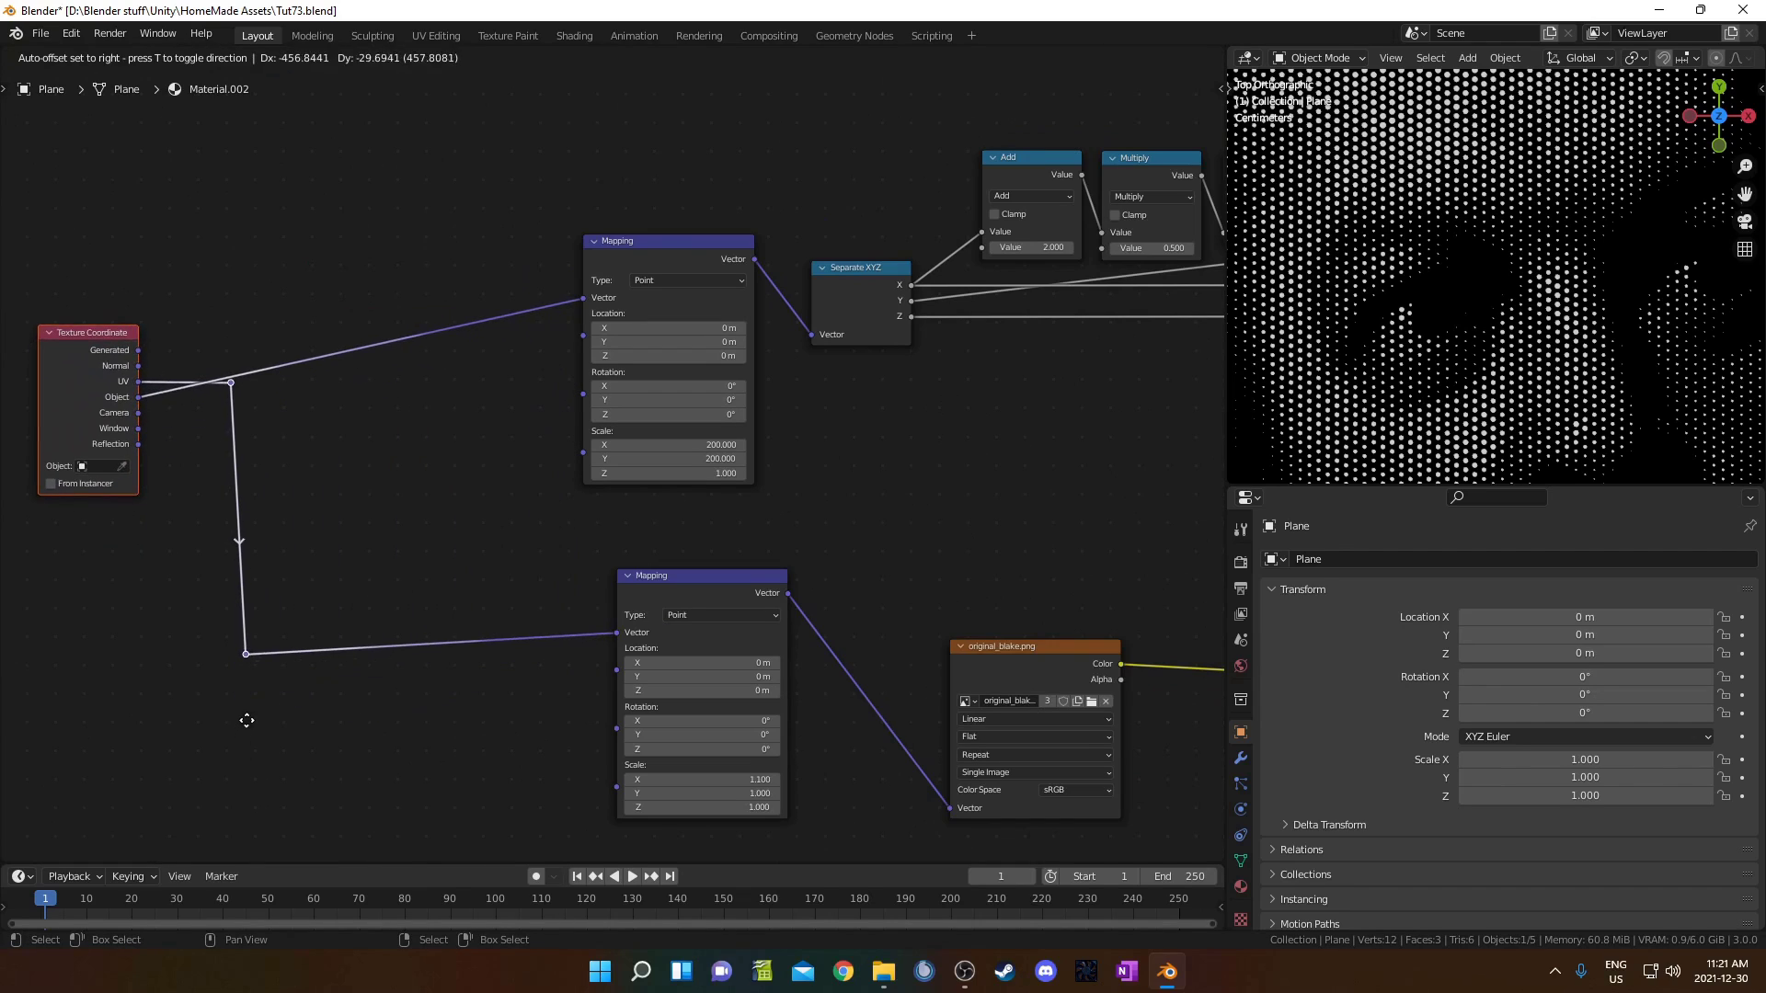
Step: Insert a Noise Texture between the Texture Coordinate's Object output and the pattern's Mapping node
key("shift+a")
type("noise")
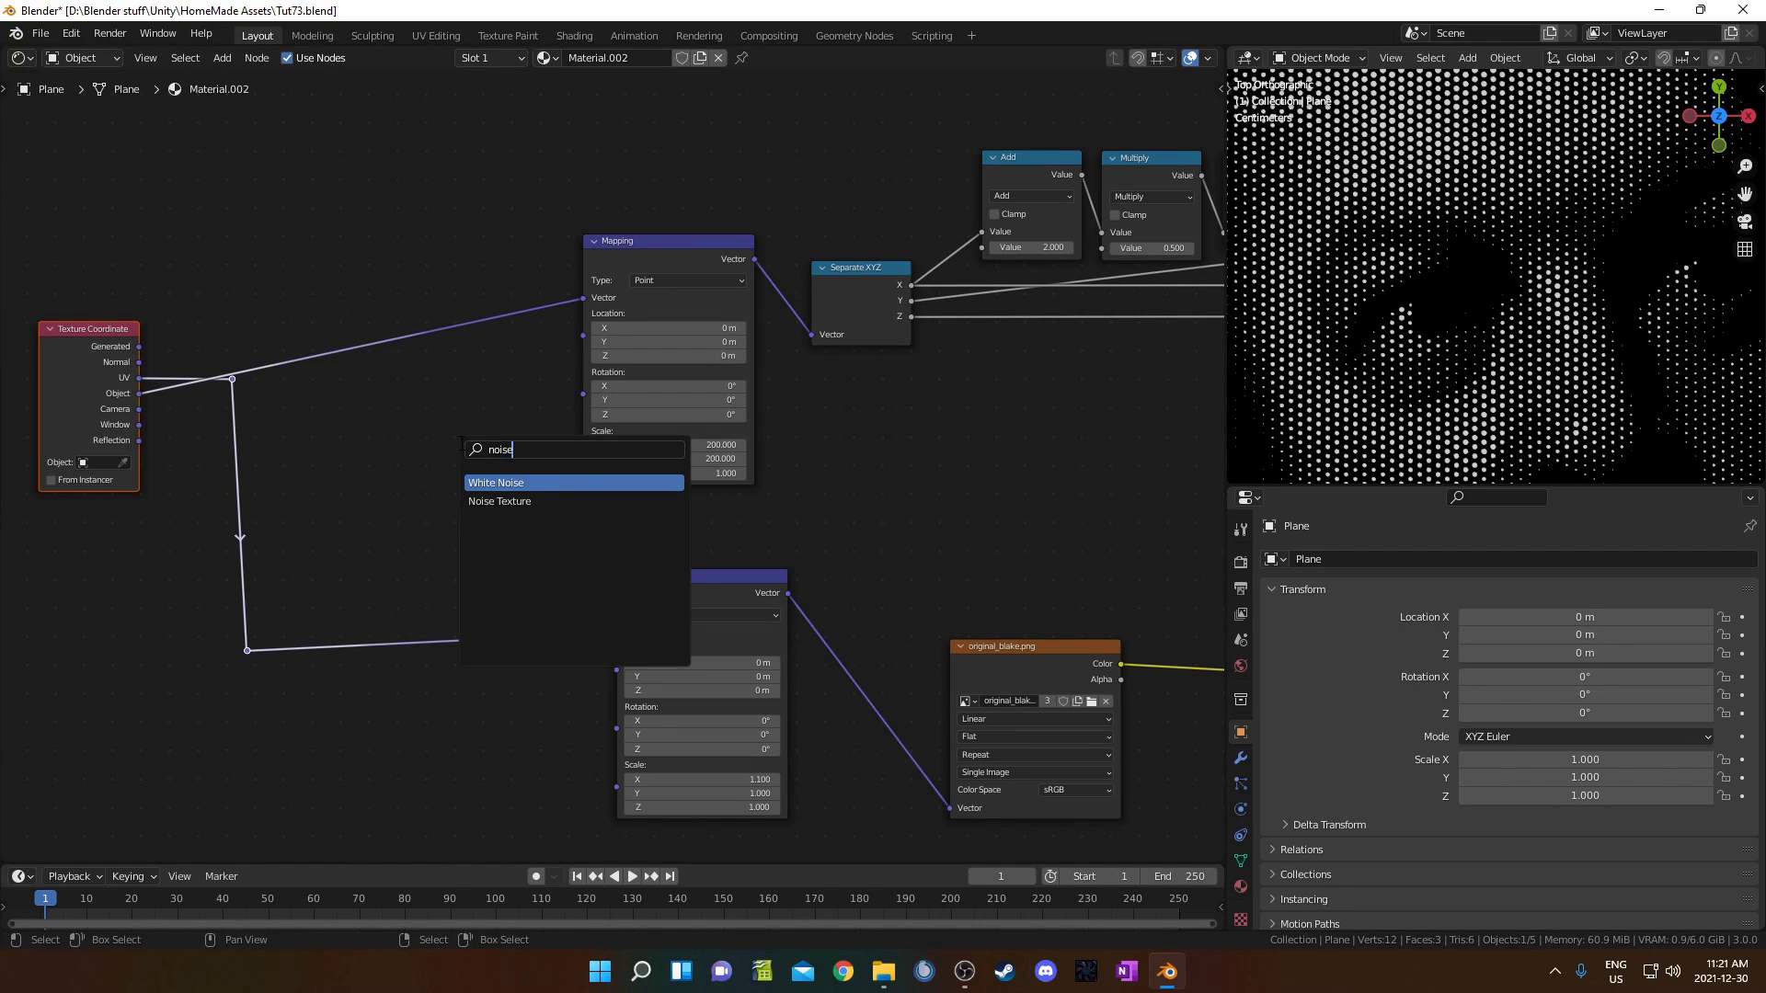
key("Return")
left_click(347, 337)
Step: Insert a Mix node between the Noise Texture and the Mapping node, feeding Color2 from the Object coordinates
key("shift+a")
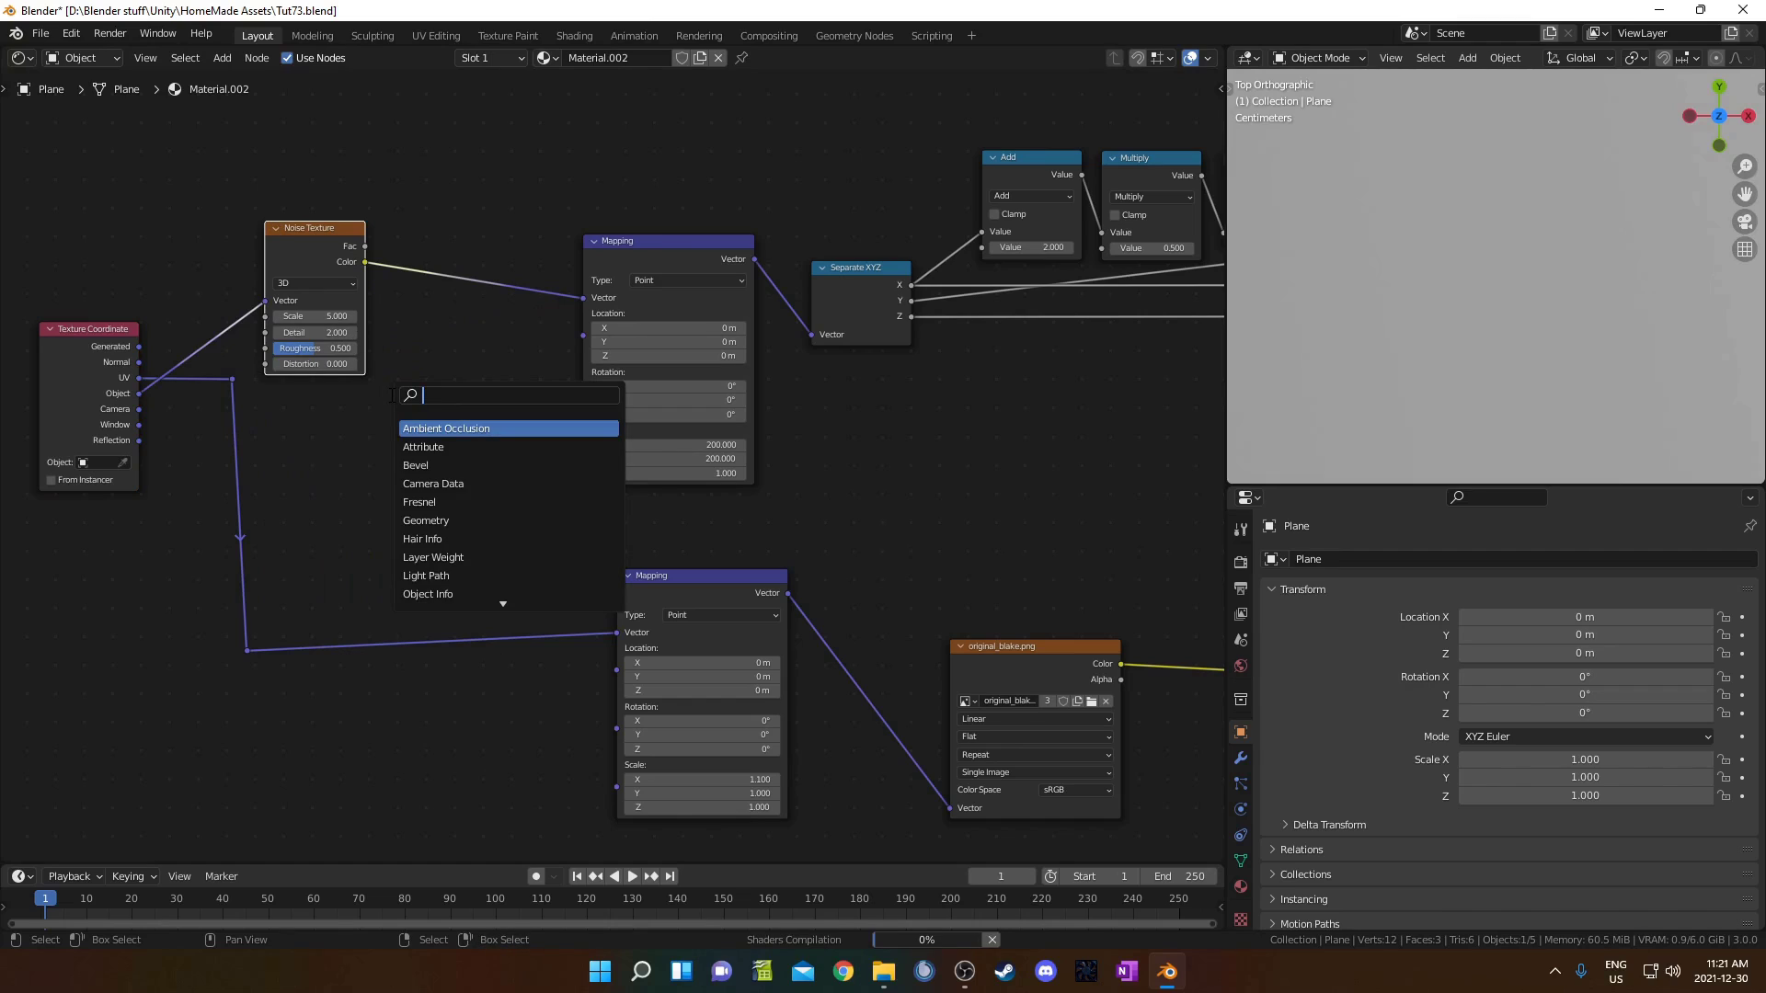
type("mix")
key("Return")
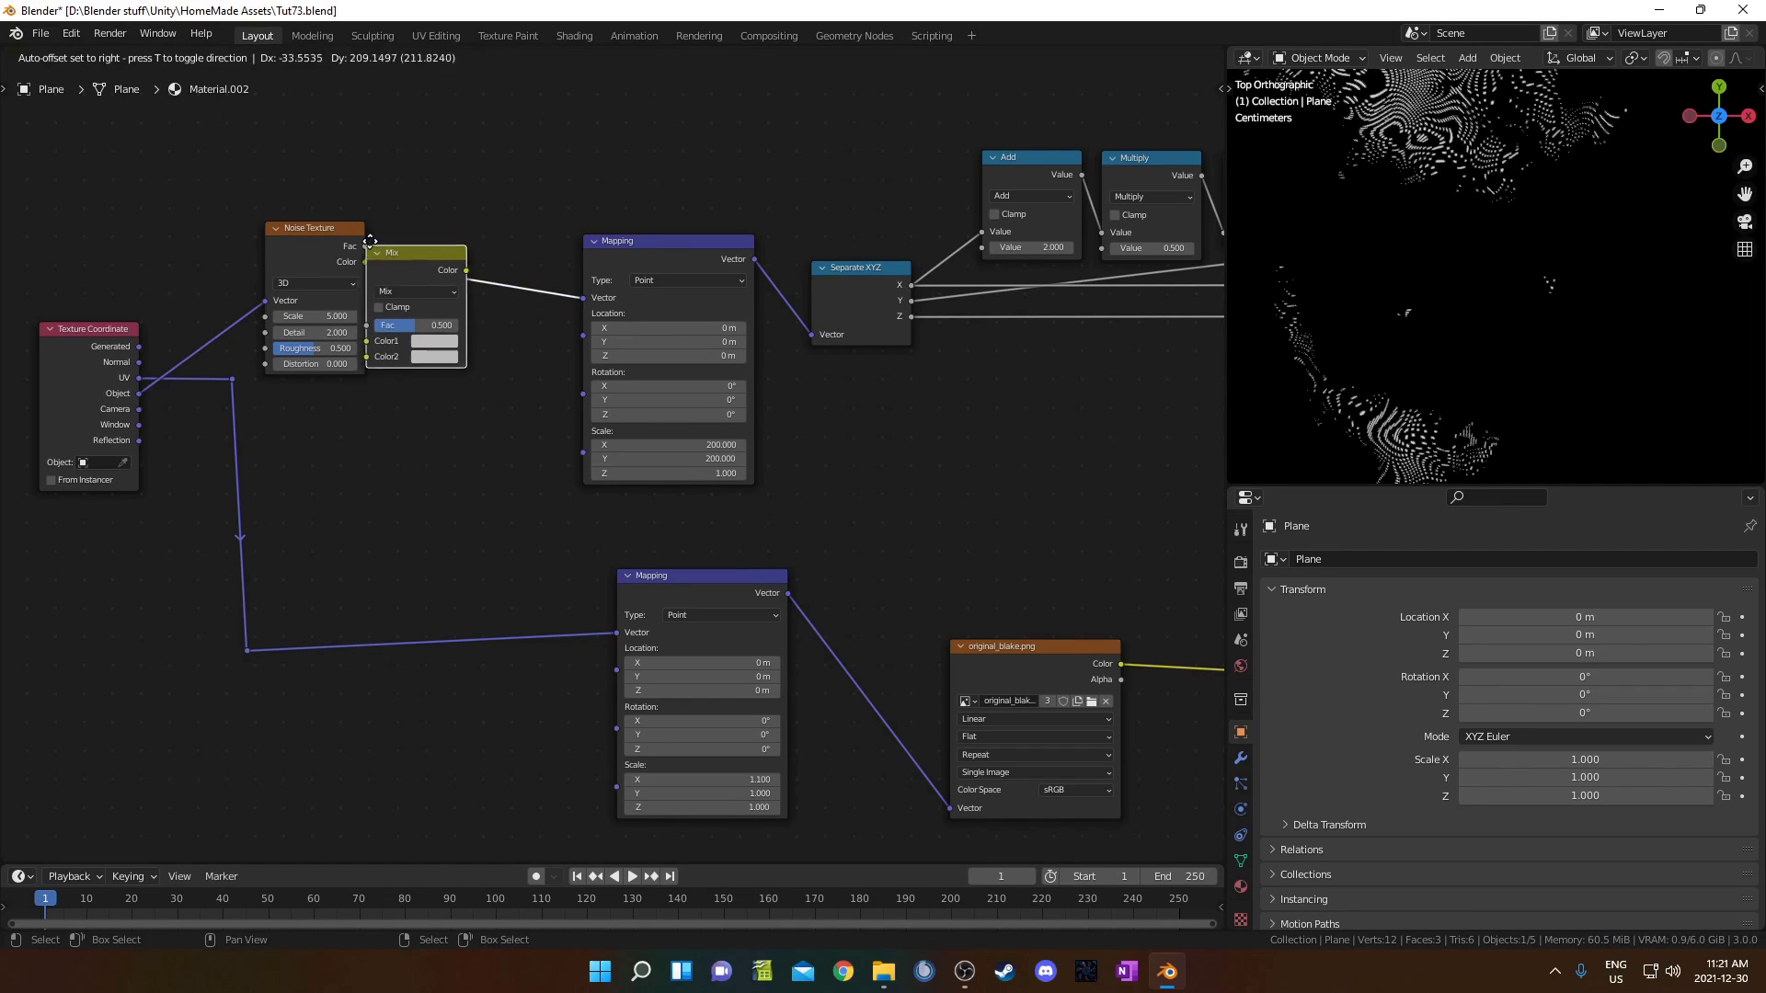
left_click(422, 241)
left_click_drag(239, 323, 425, 343)
middle_click_drag(343, 293, 397, 397)
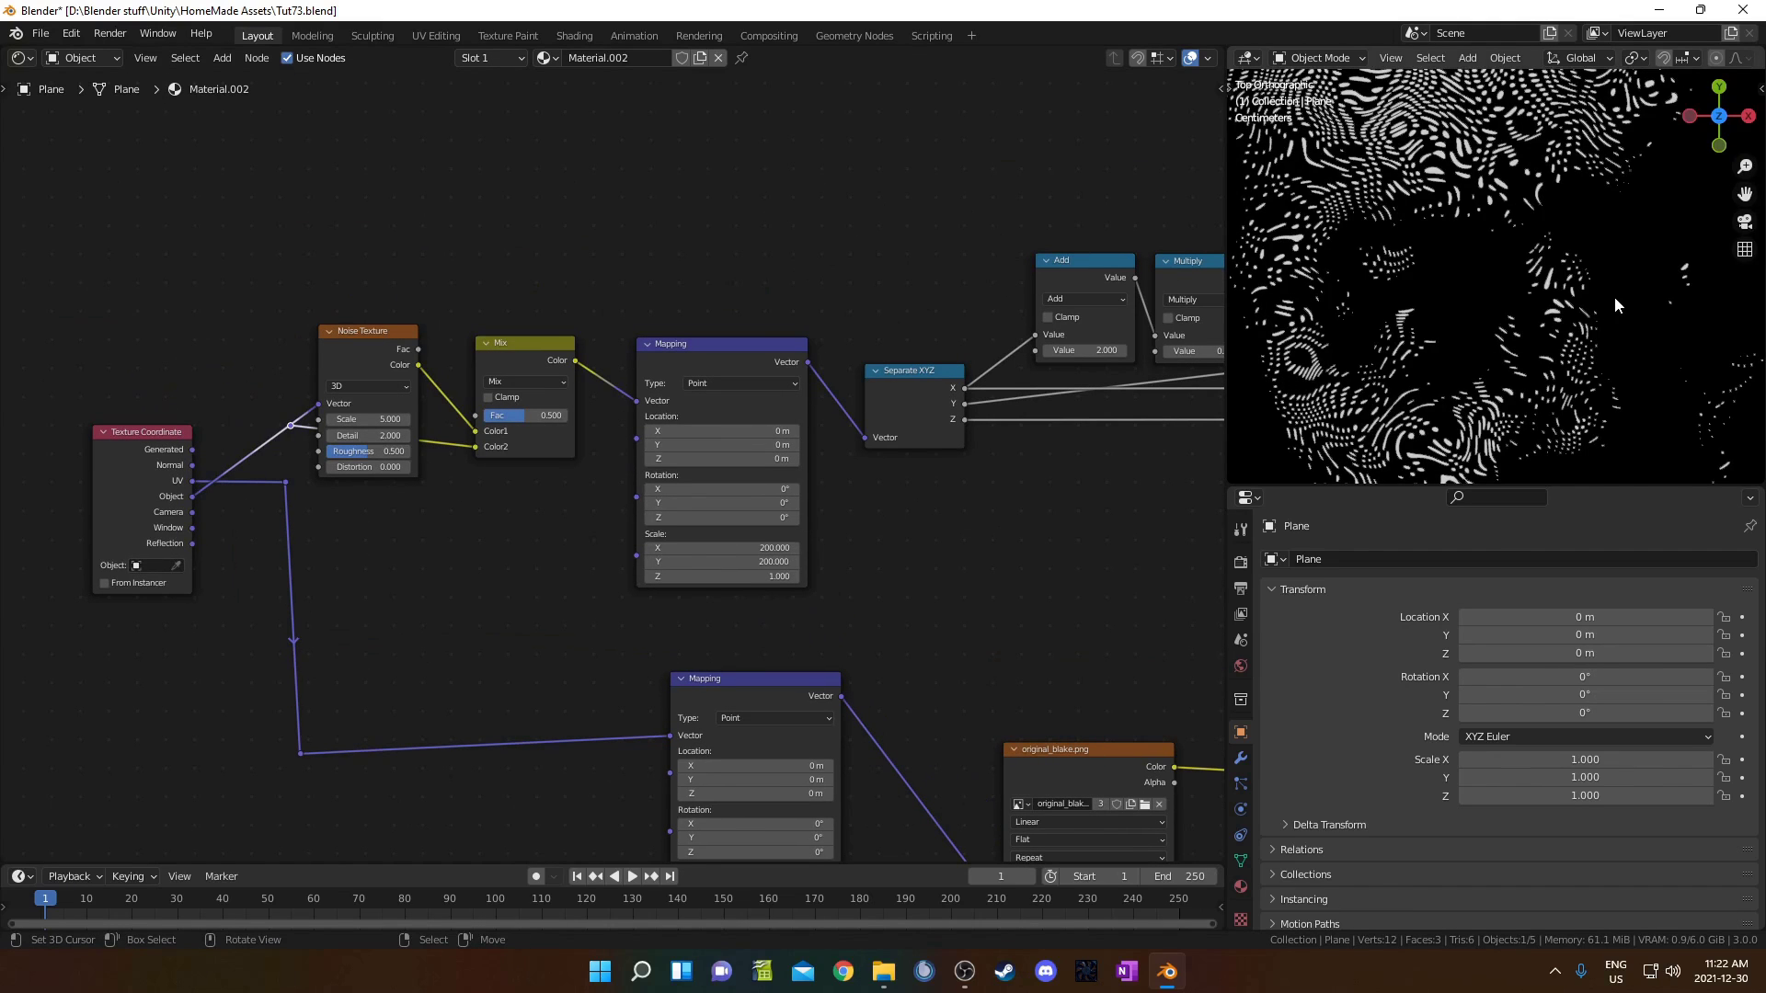
scroll(1609, 299, "down", 8)
scroll(389, 544, "up", 2)
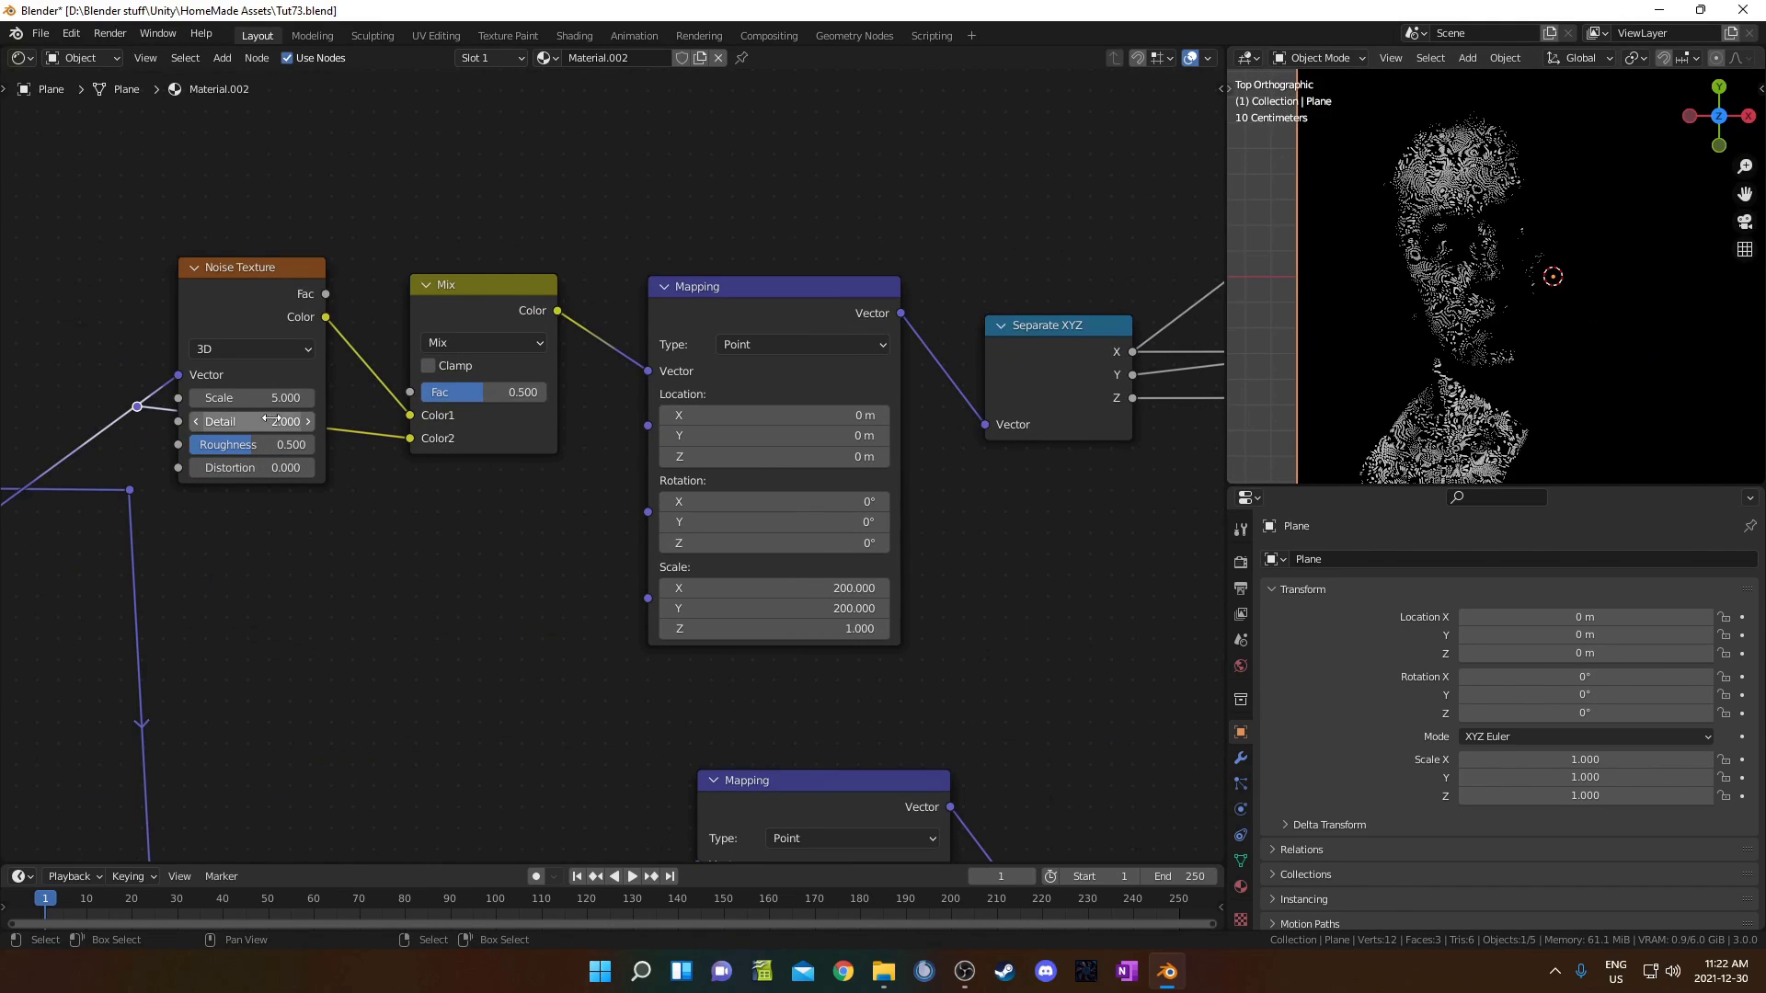
Step: Raise the Mix node's factor to 0.892 and check the distorted dot pattern on the portrait
left_click_drag(445, 394, 533, 392)
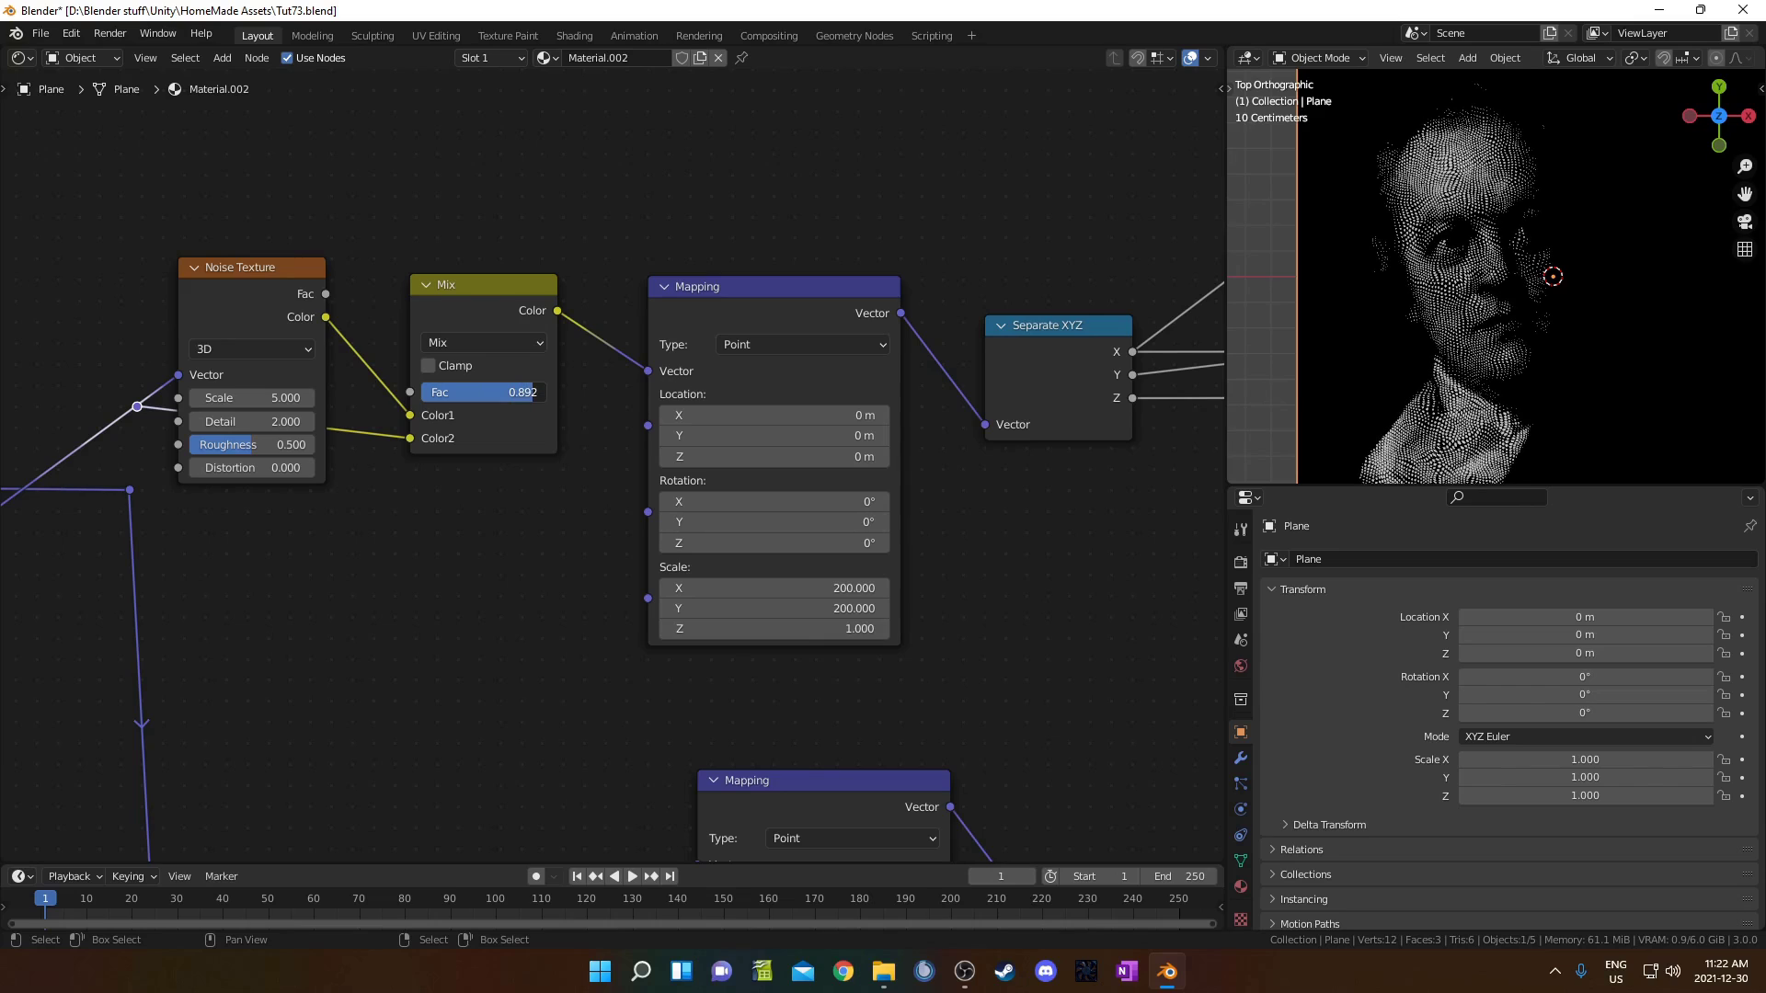
scroll(1555, 368, "up", 6)
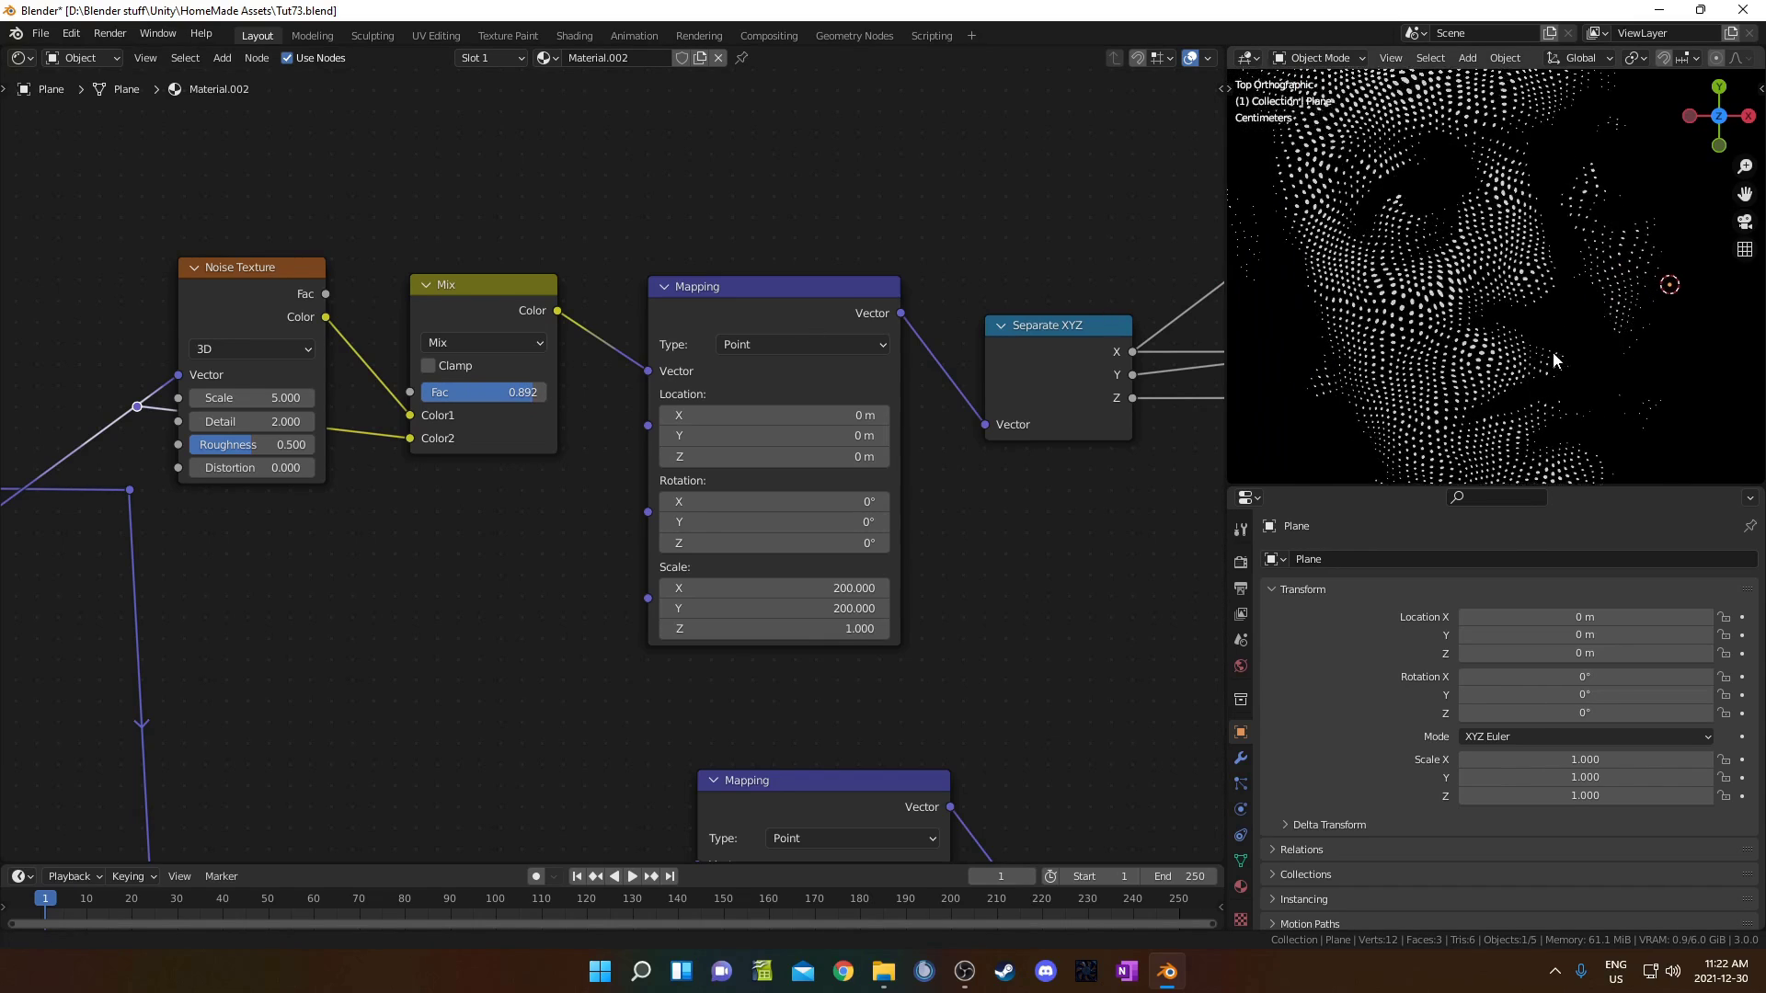
scroll(1564, 347, "down", 2)
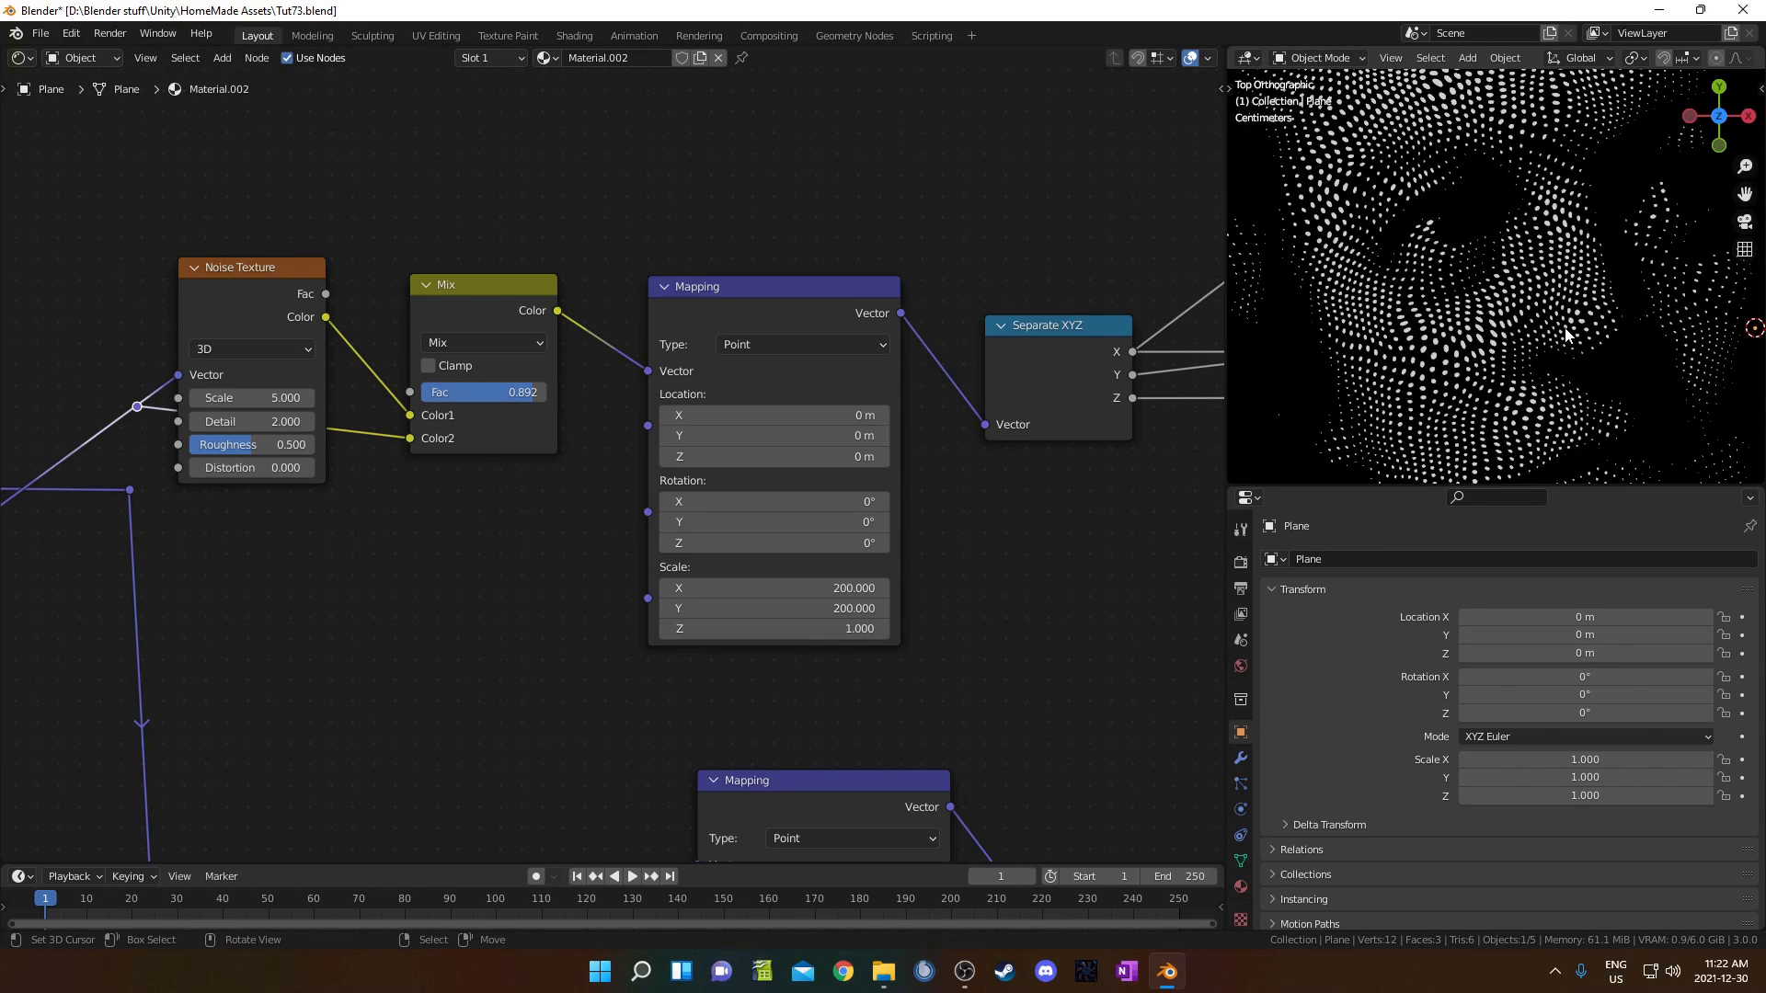
scroll(1554, 320, "down", 3)
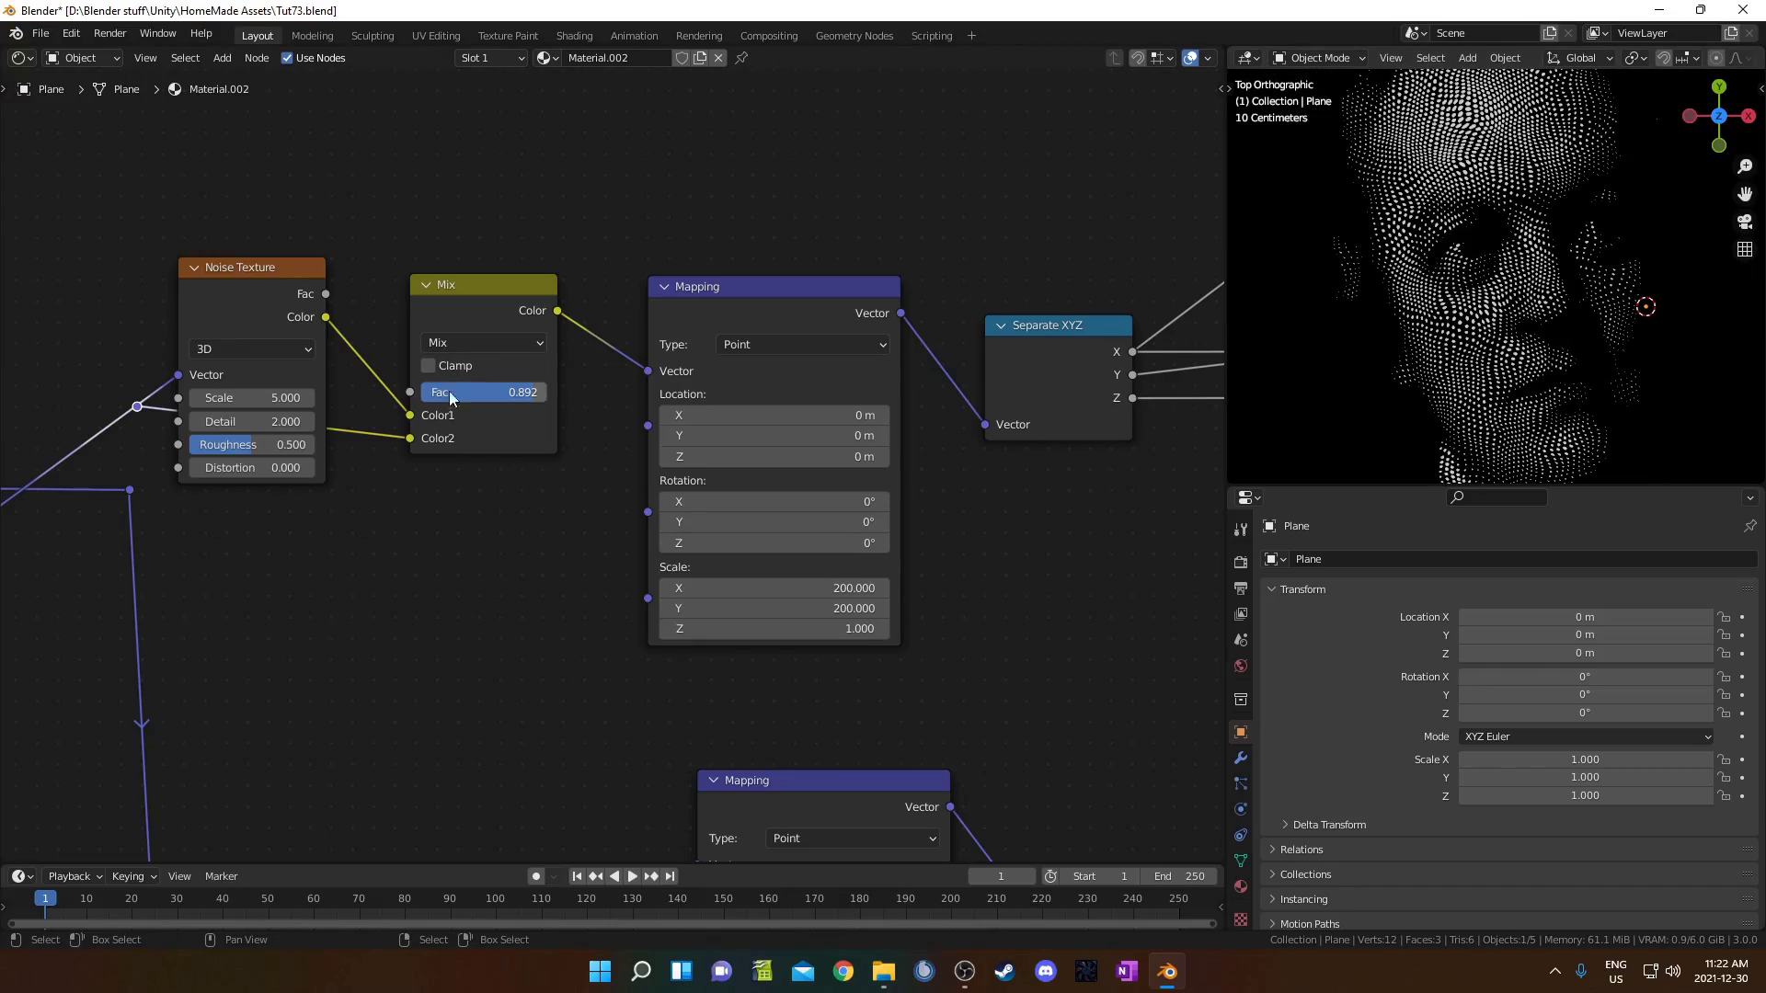
Step: Increase the Noise Texture's scale to 47.400 and check the finer distortion on the portrait
left_click_drag(241, 397, 381, 398)
scroll(1569, 300, "up", 4)
scroll(1571, 299, "up", 2)
scroll(1573, 313, "down", 6)
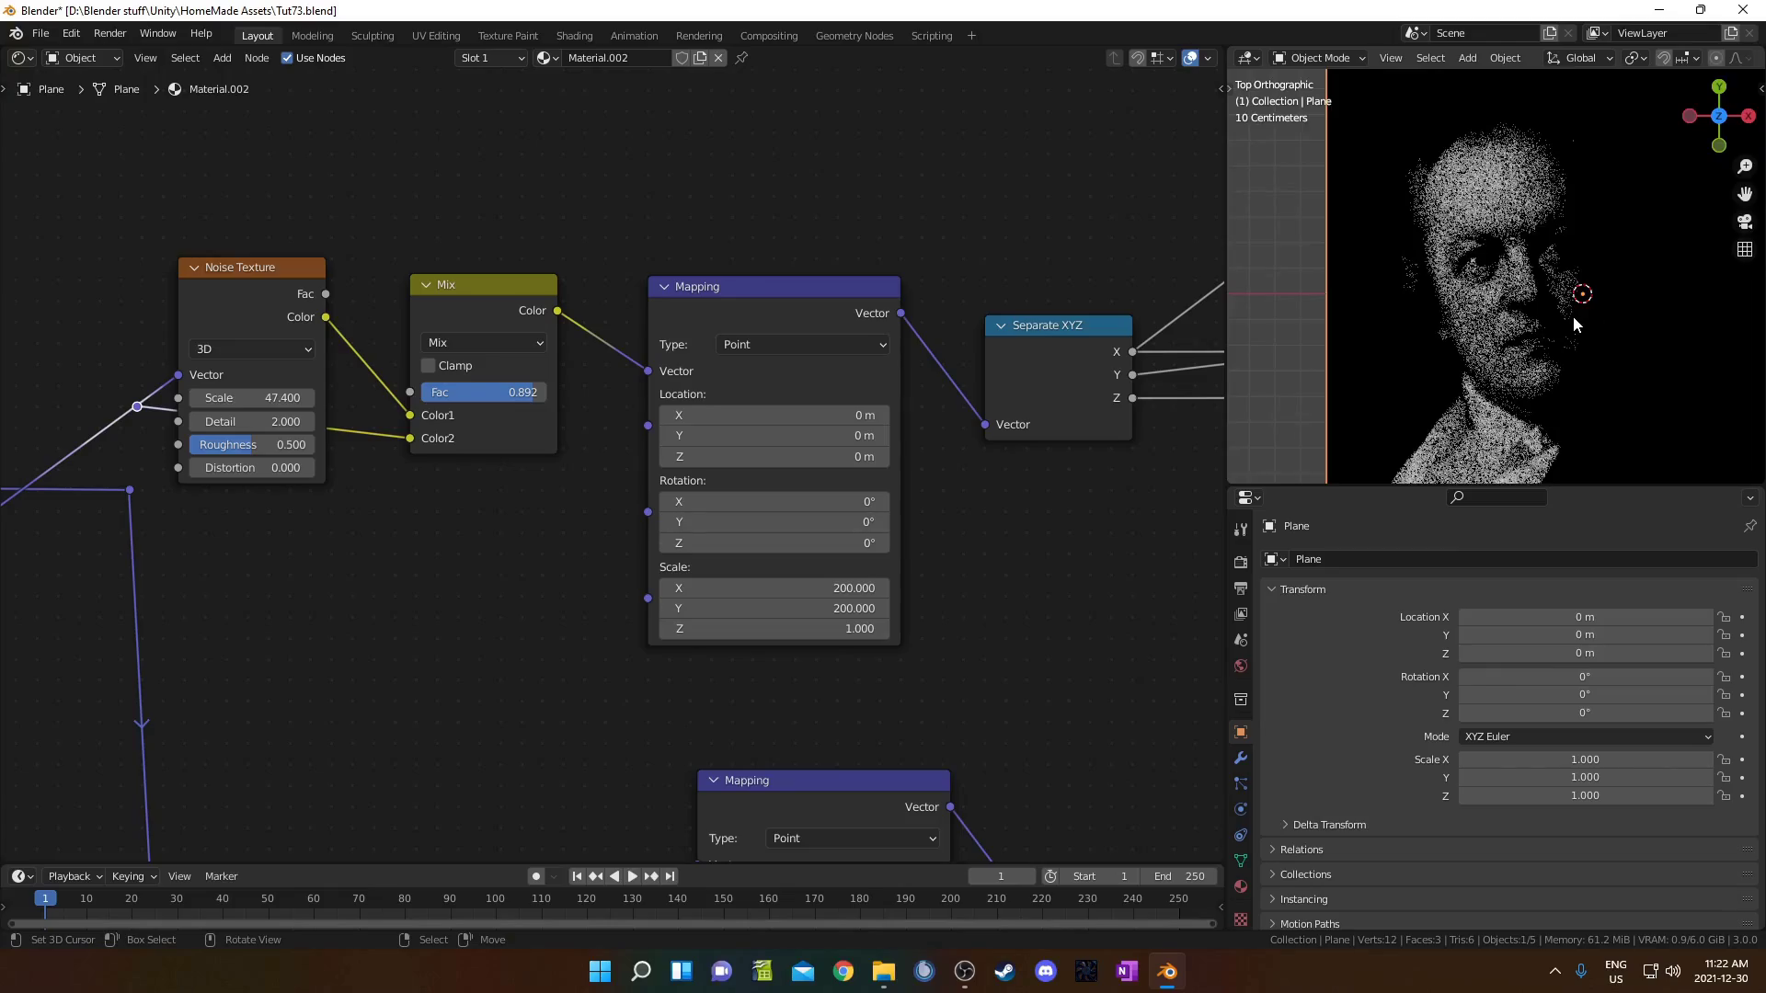
scroll(1571, 326, "up", 5)
Step: Lower the Mix node's factor to 0.508 and inspect the grain up close
left_click_drag(508, 402, 483, 397)
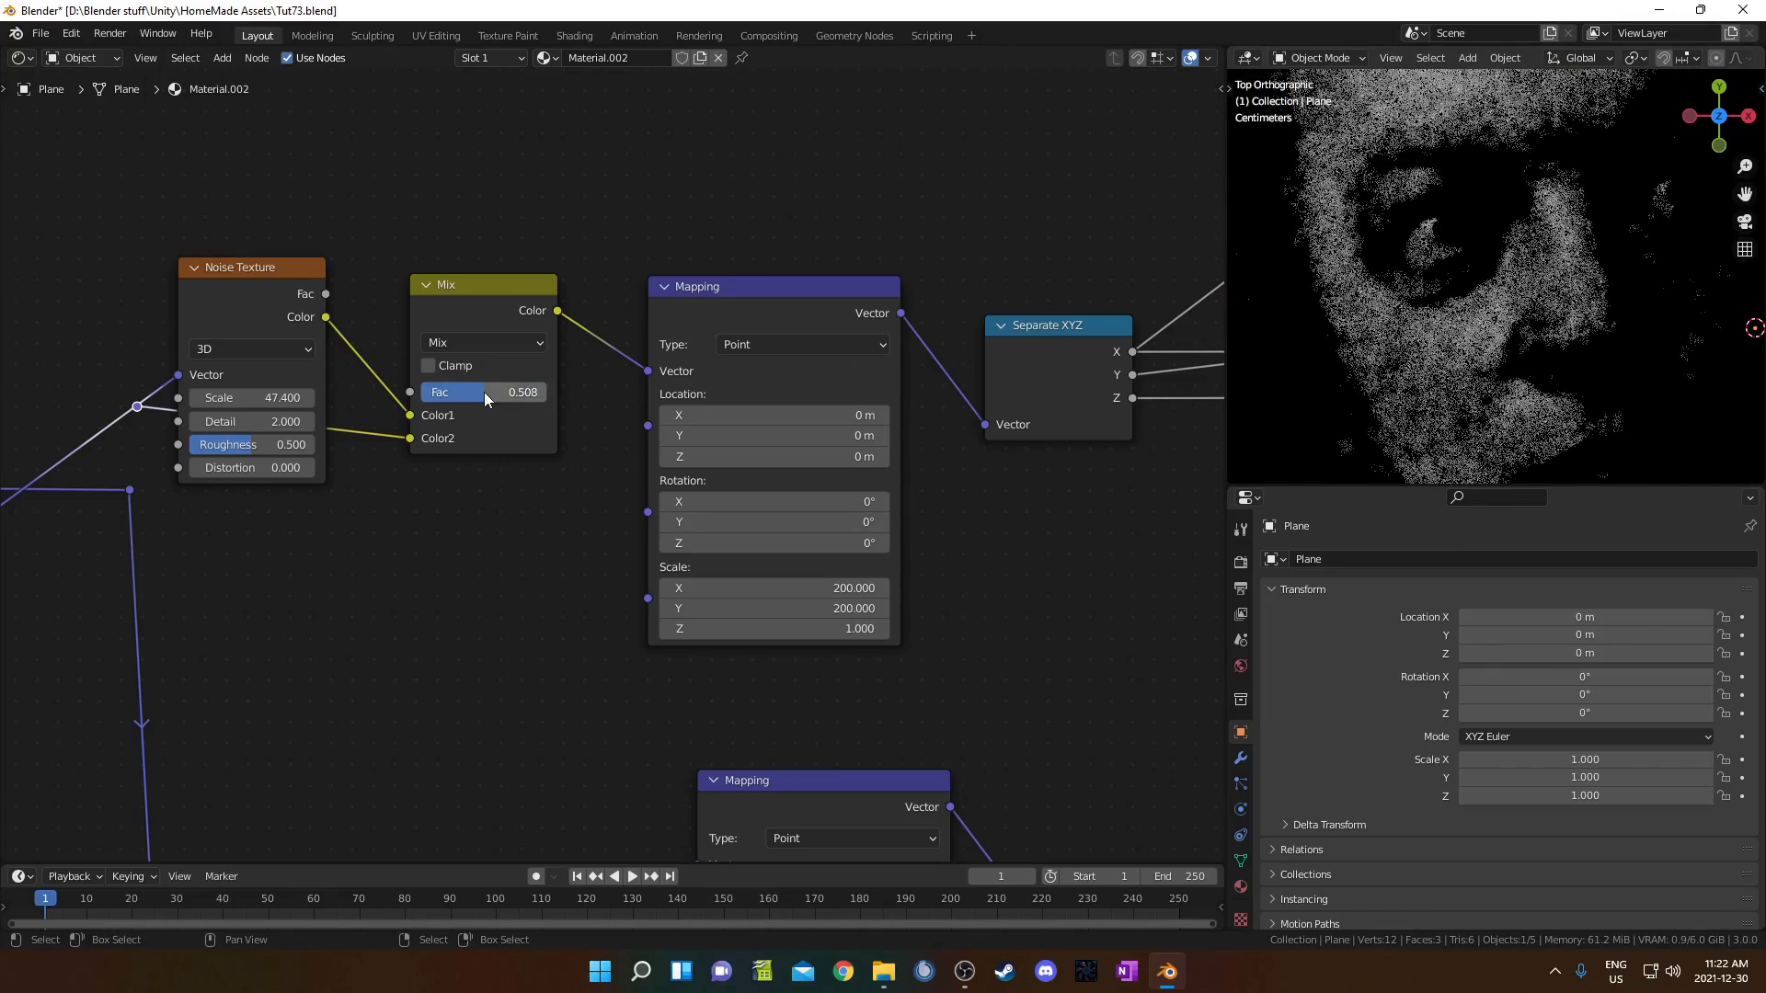
scroll(1601, 286, "down", 4)
scroll(1574, 359, "up", 8)
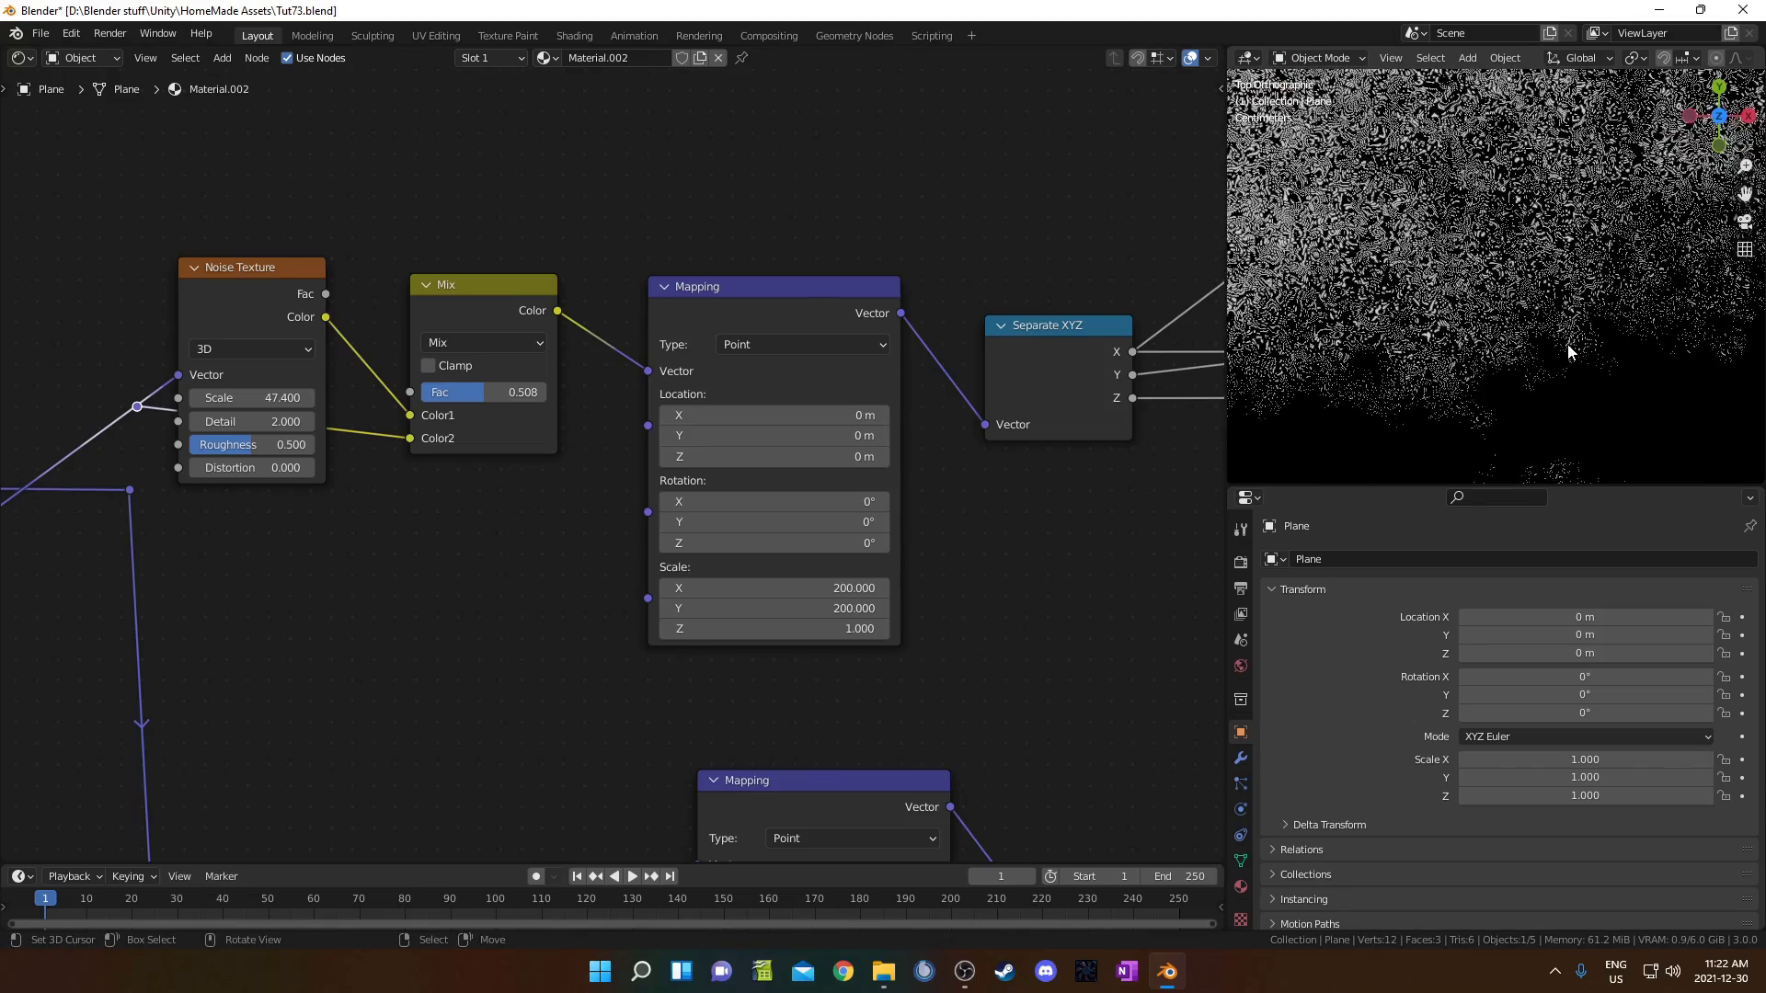
scroll(1537, 280, "down", 4)
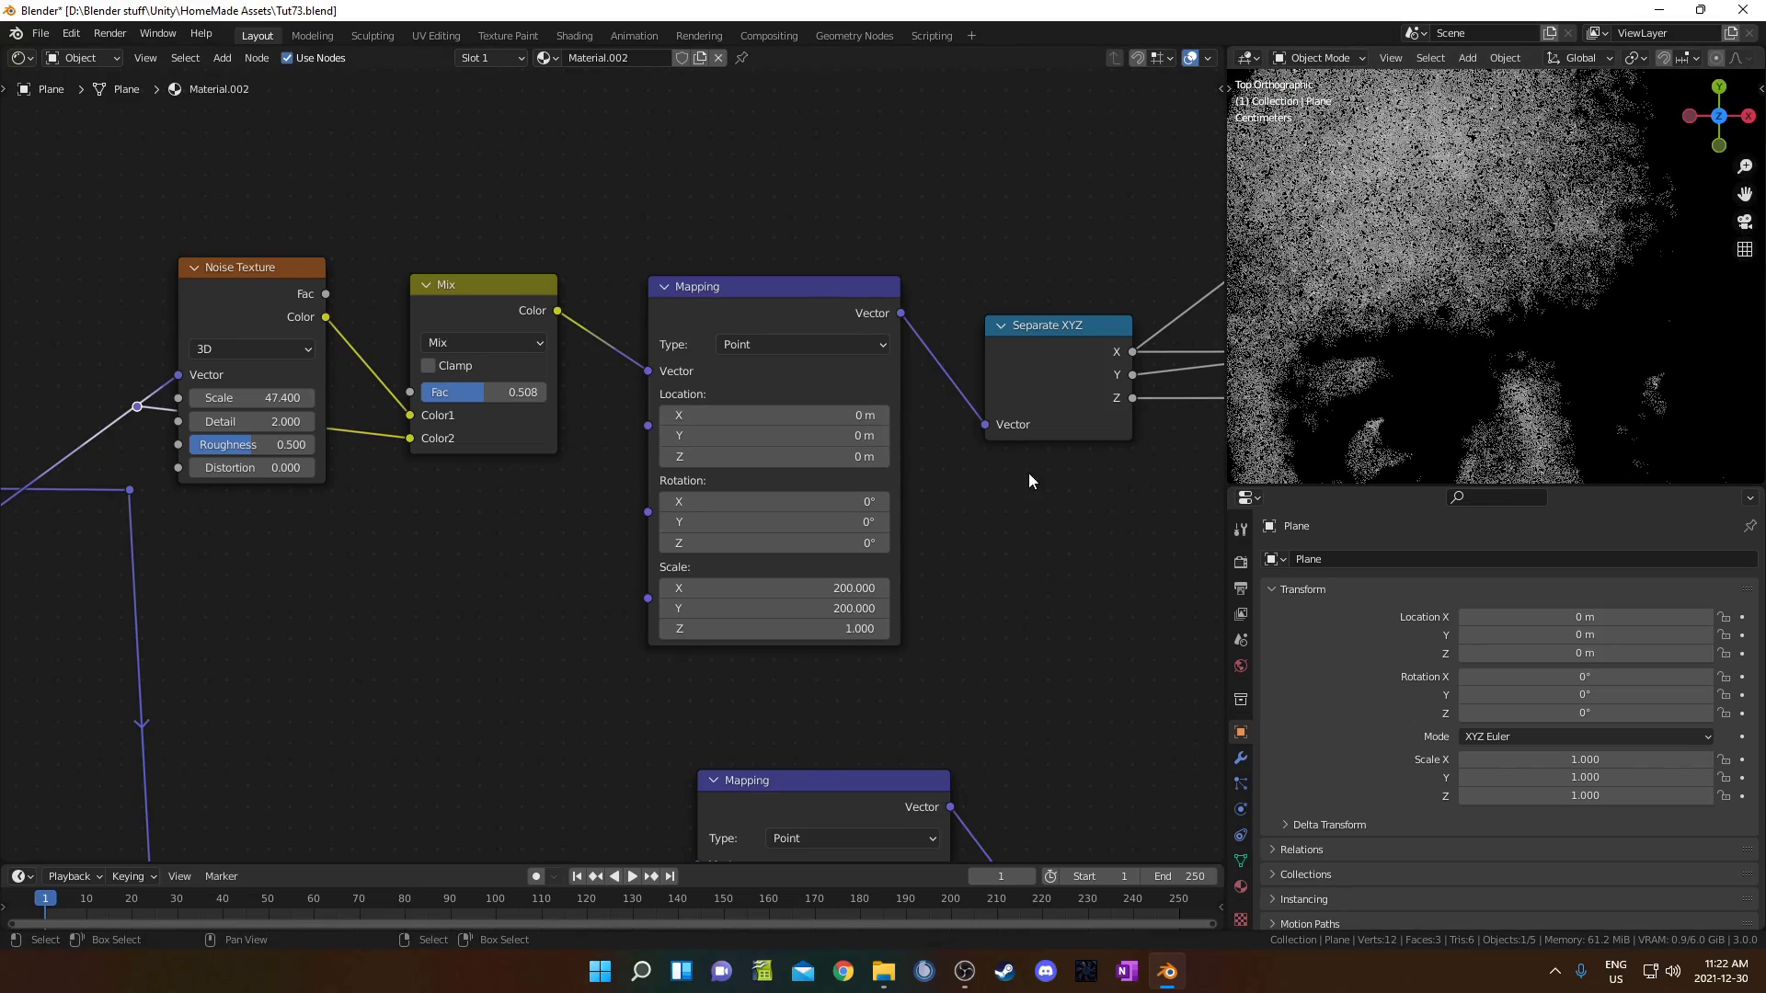
Step: Set both the X and Y scale of the pattern's Mapping node to 400
middle_click_drag(1029, 481, 951, 384)
left_click_drag(768, 492, 768, 511)
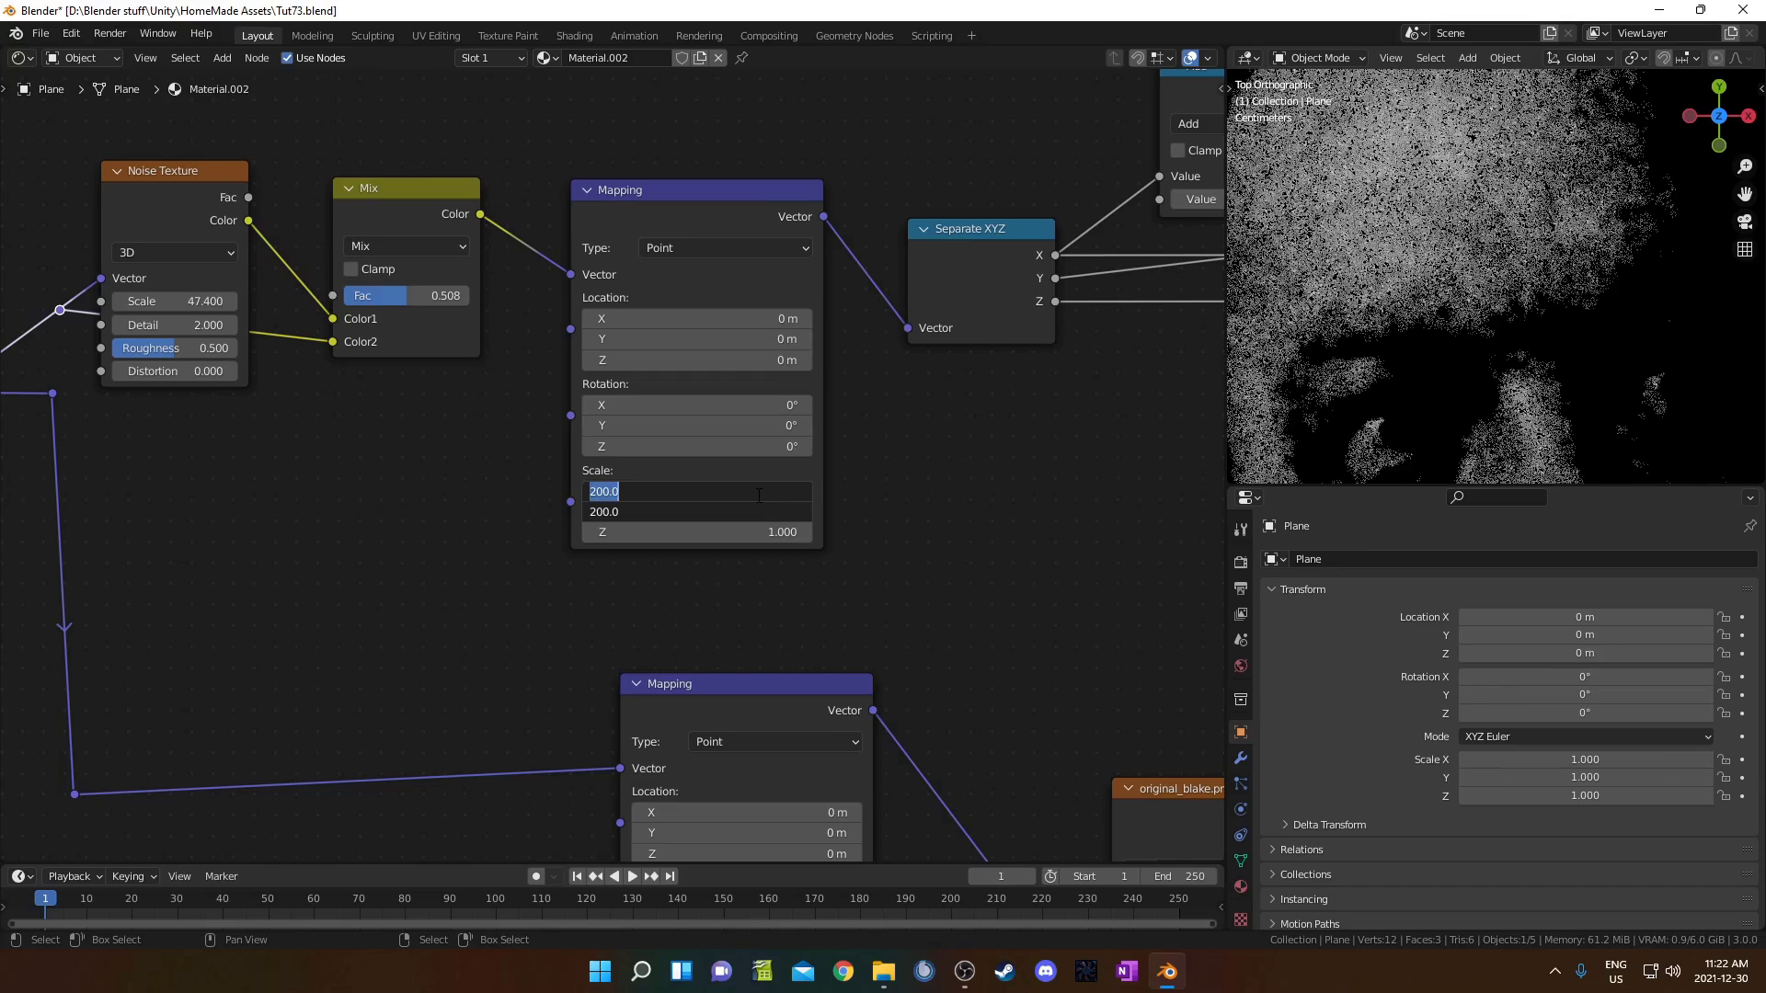
type("400")
key("Return")
Step: Raise the Noise Texture's roughness to 1.000 and examine the resulting grain on the portrait
left_click_drag(177, 338, 241, 342)
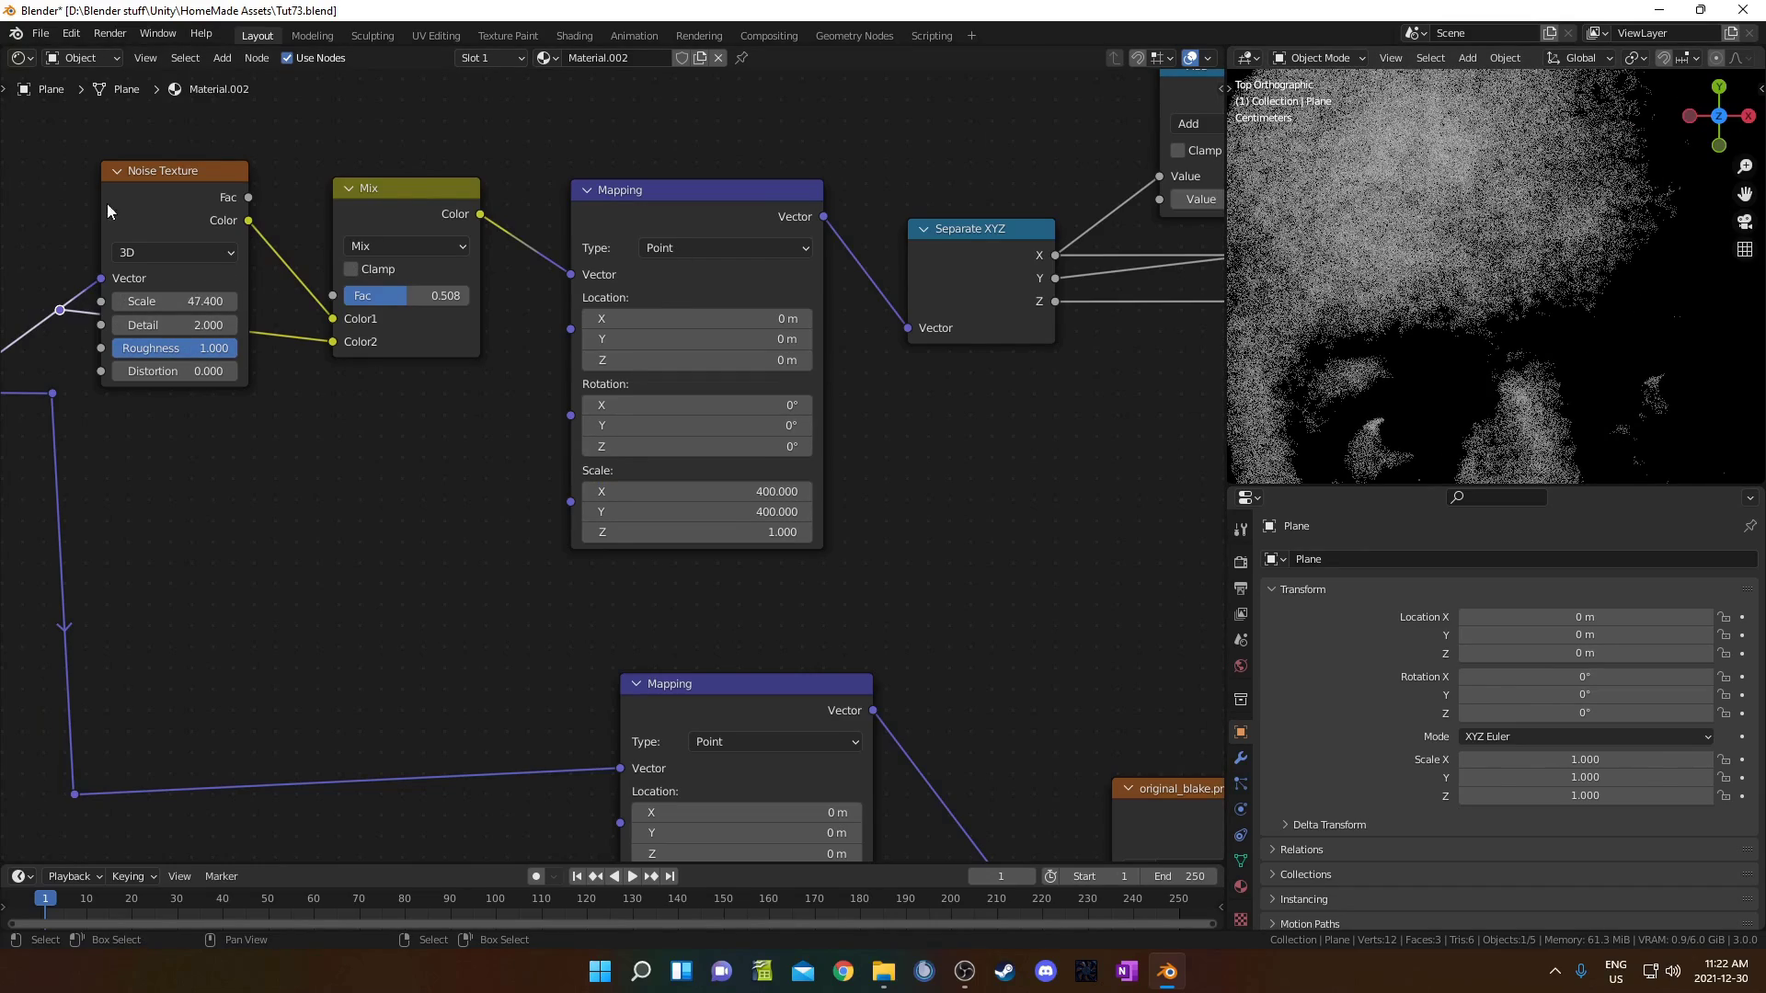
scroll(1604, 320, "down", 5)
scroll(1531, 295, "up", 5)
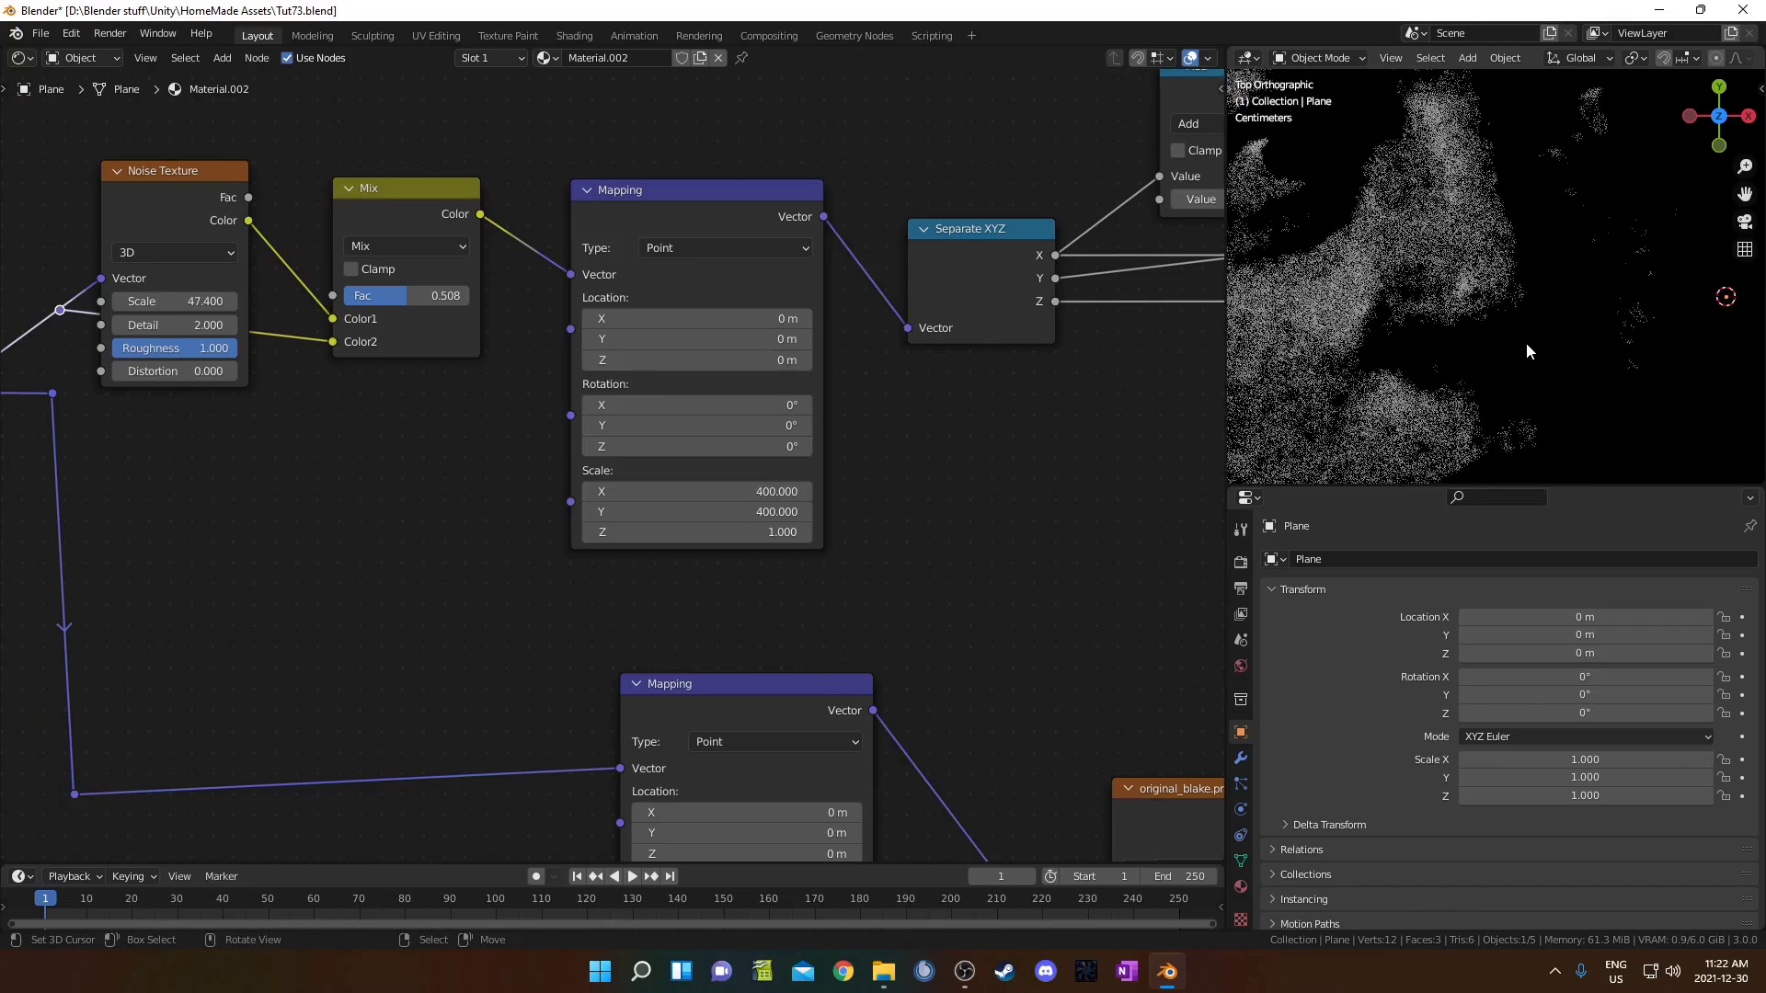
scroll(1541, 257, "up", 4)
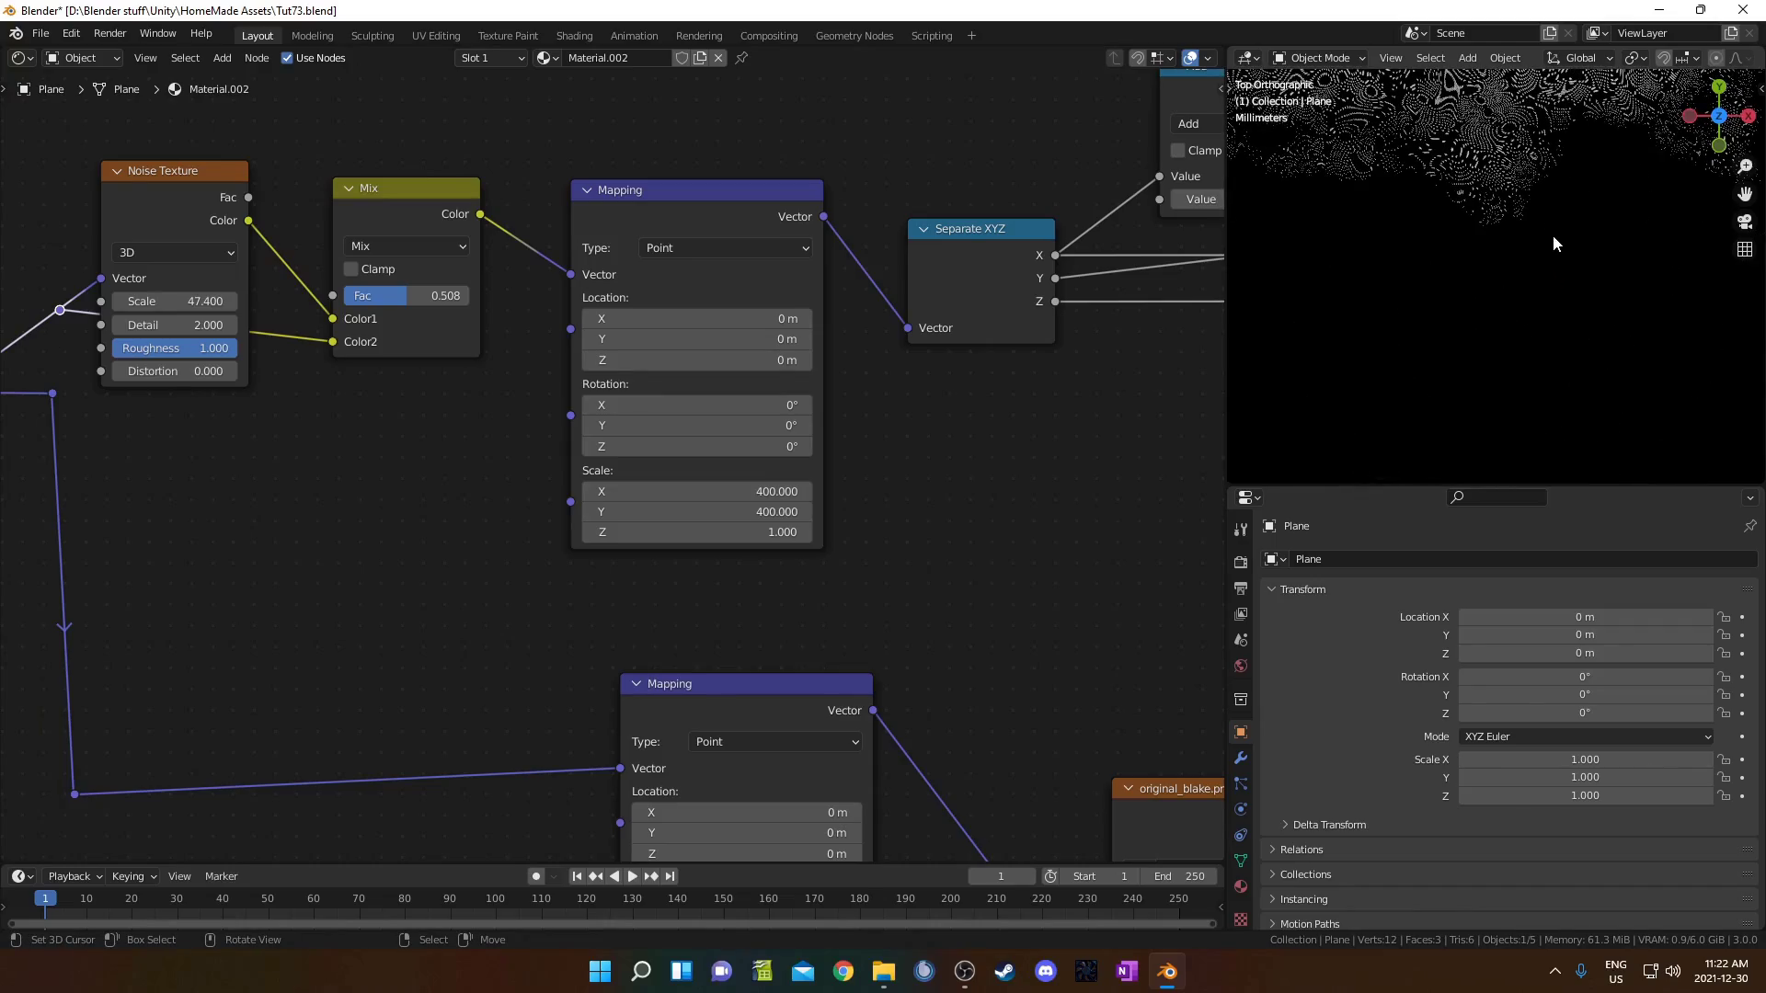
scroll(1554, 242, "down", 8)
scroll(1553, 240, "down", 3)
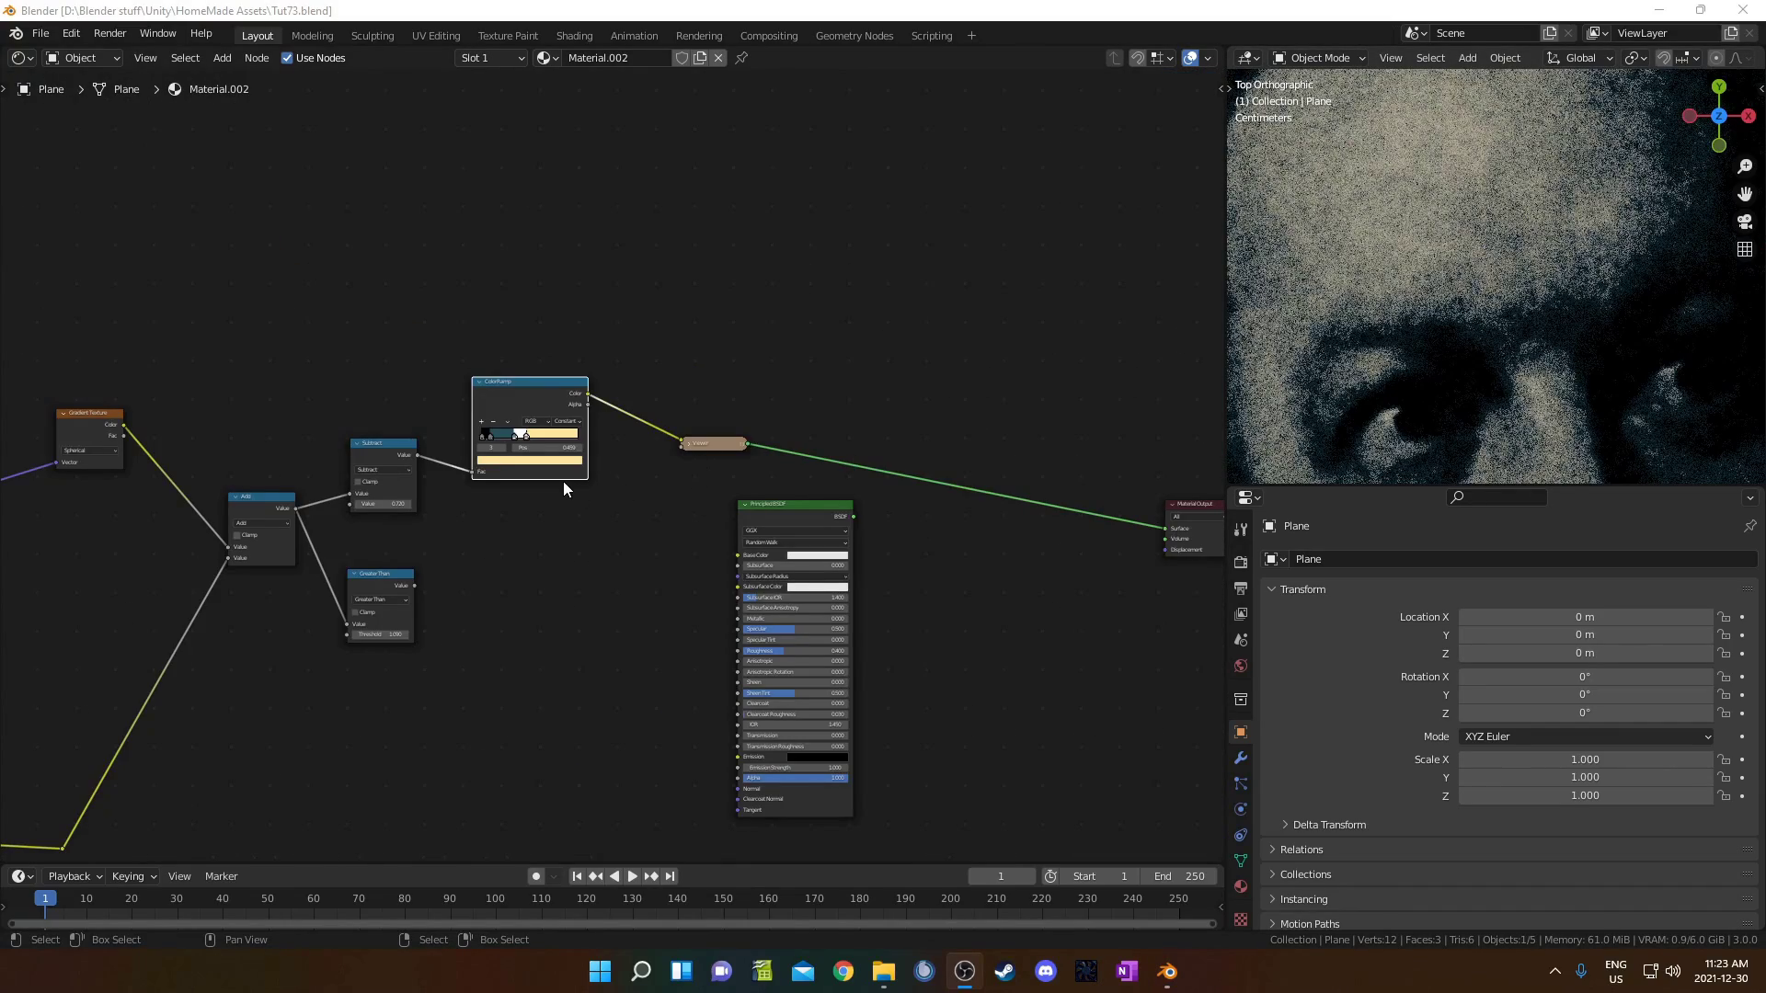
scroll(563, 487, "up", 3)
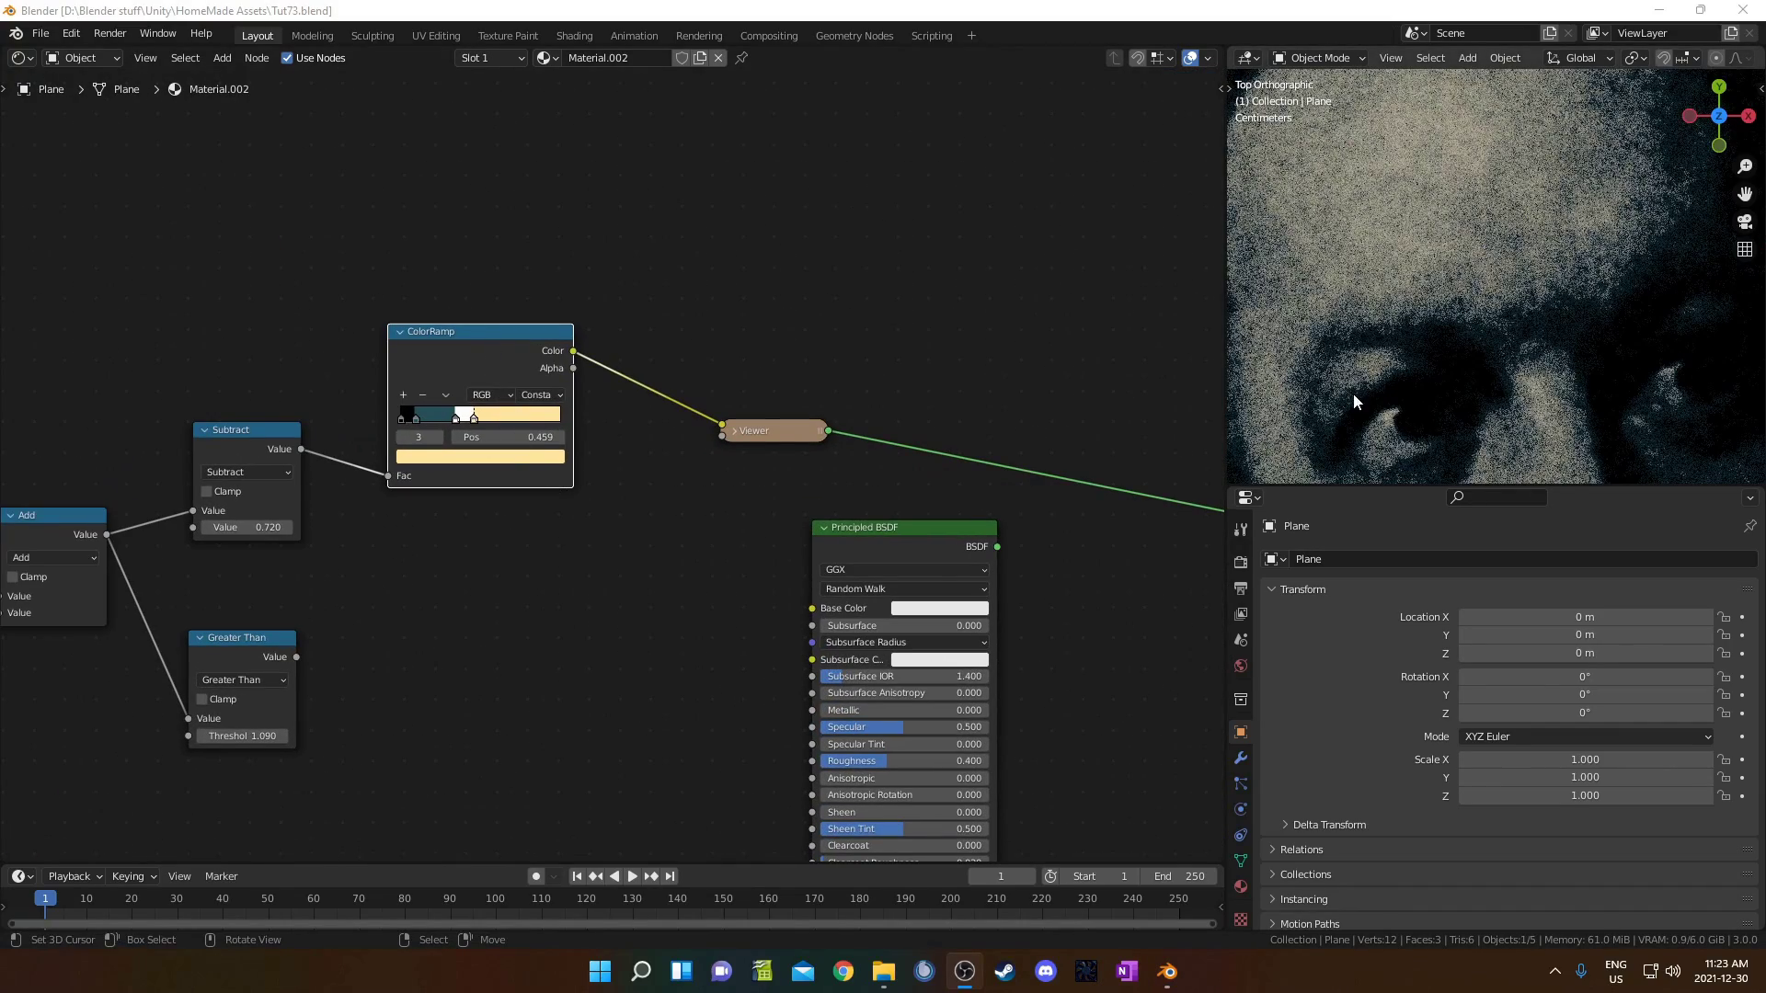
scroll(1478, 345, "down", 3)
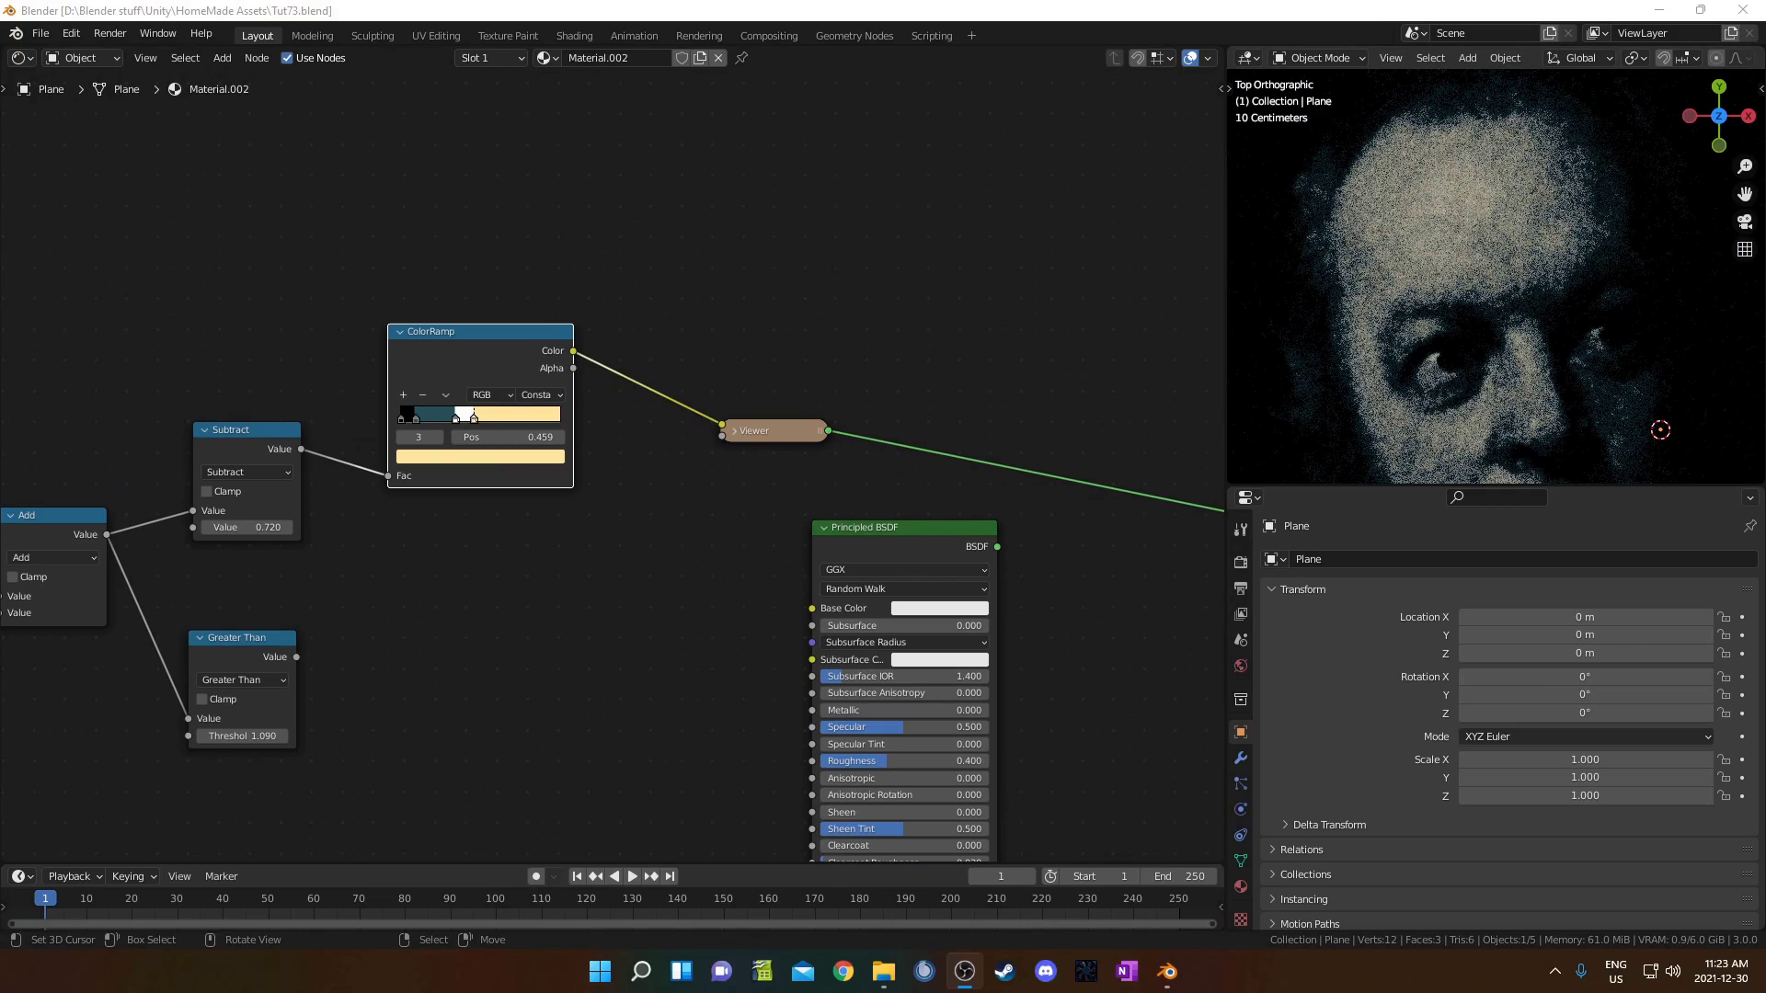